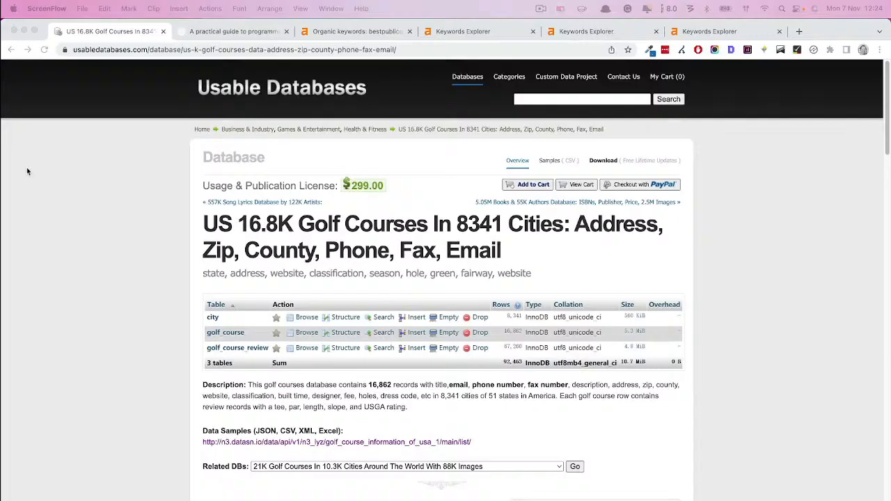
Review the US golf courses database page down to the Database Structure section and the golf_course table's field list.
click(616, 264)
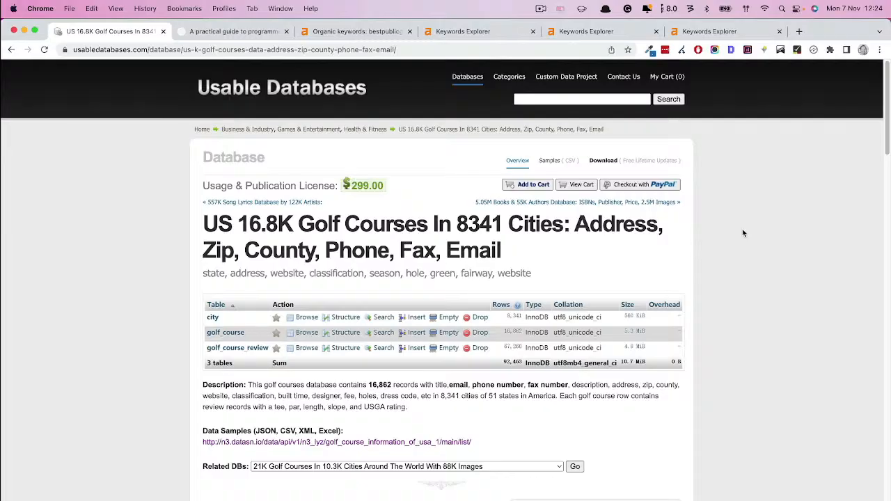
key(super+r)
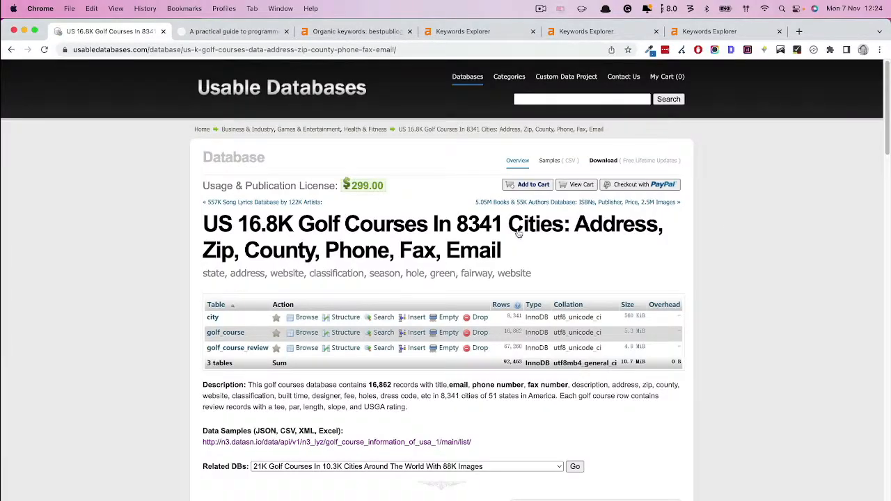
scroll(466, 373, down, 5)
scroll(362, 213, down, 5)
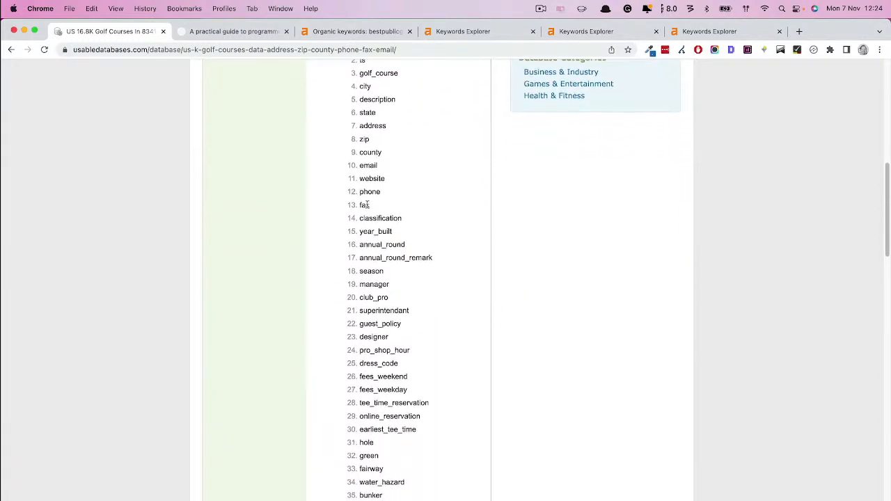
scroll(373, 278, down, 2)
scroll(392, 185, up, 6)
scroll(382, 304, down, 2)
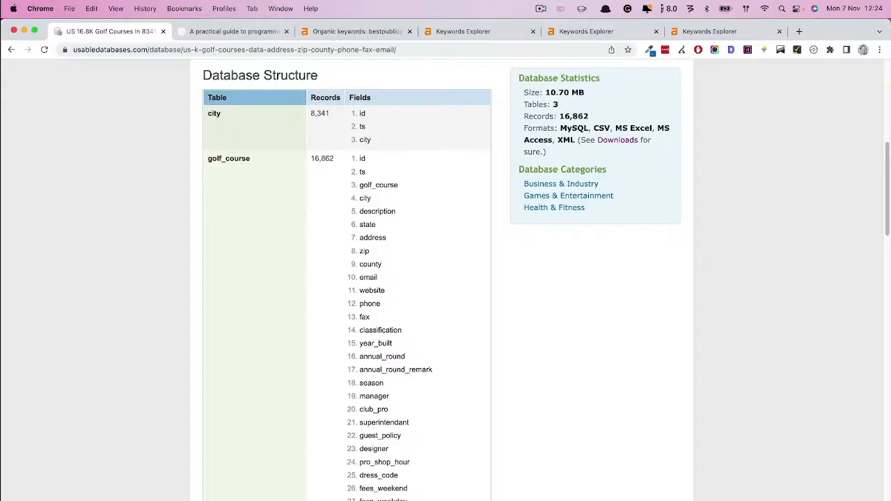
Switch to TablePlus and examine the Scottsdale records in the golf_course table, from contact details across to the dress code column.
key(super+Tab)
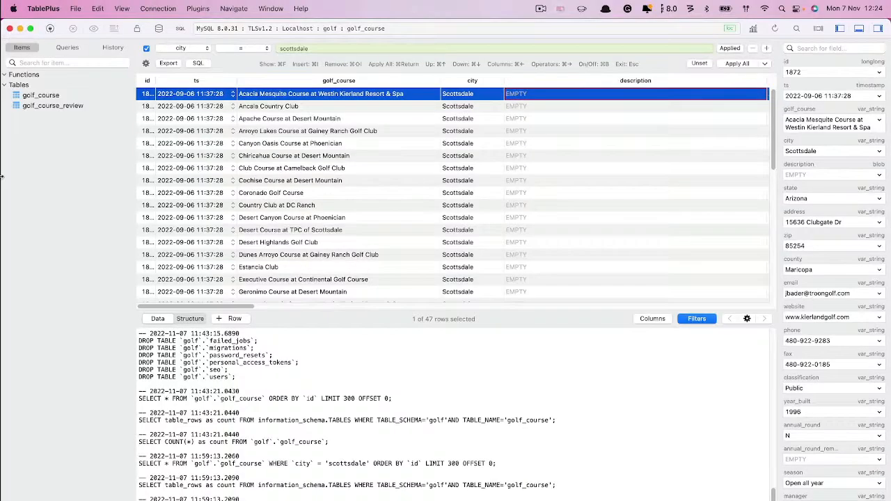
drag(207, 306, 366, 304)
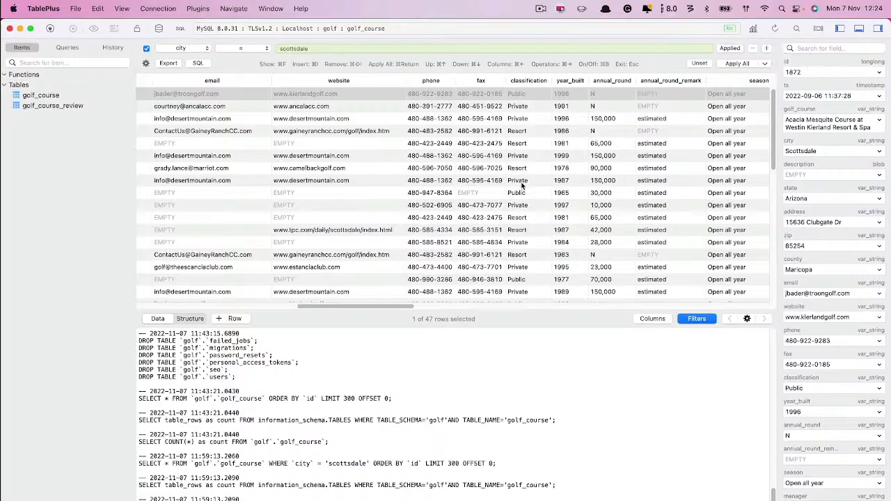
scroll(564, 141, right, 2)
scroll(563, 142, right, 10)
scroll(561, 143, right, 5)
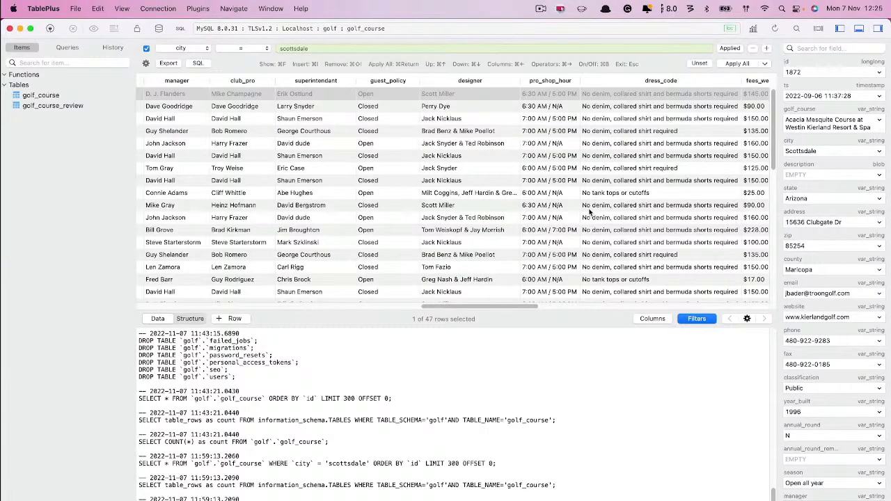
Inspect the dress code, weekend and weekday fee, tee time and slug columns of the first Scottsdale golf course records.
click(645, 109)
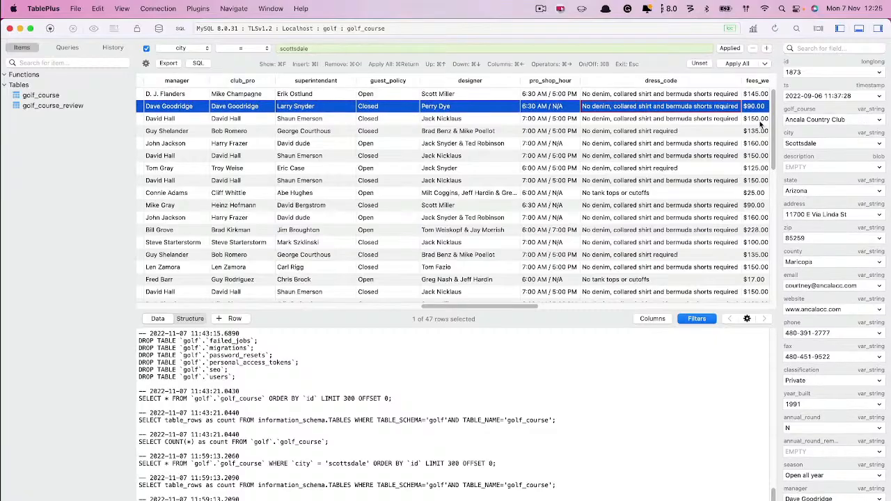
scroll(607, 156, right, 5)
scroll(602, 152, right, 1)
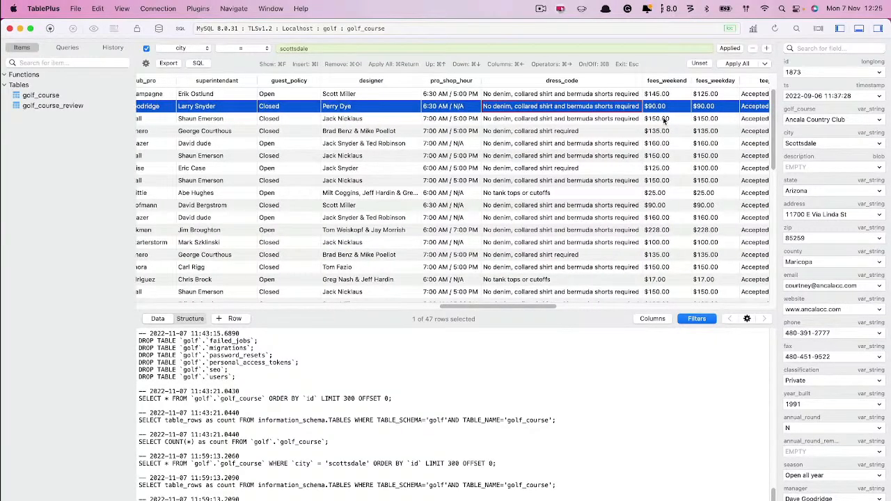
scroll(578, 145, right, 20)
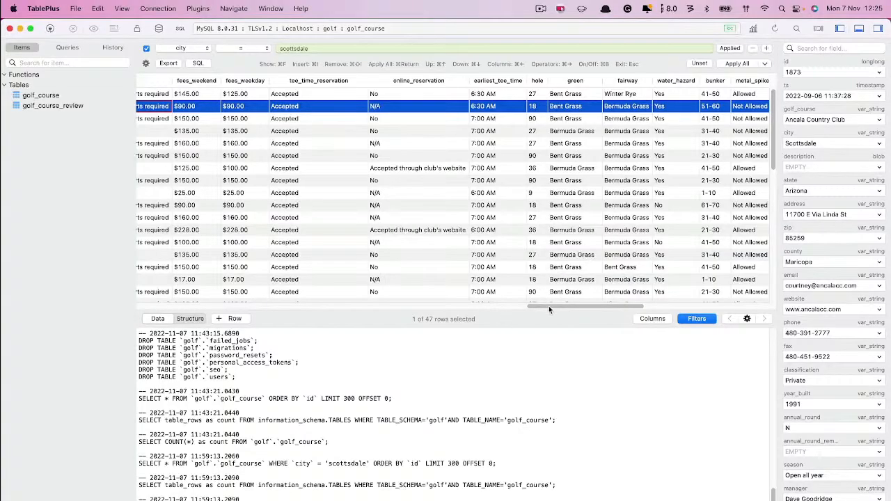
click(242, 94)
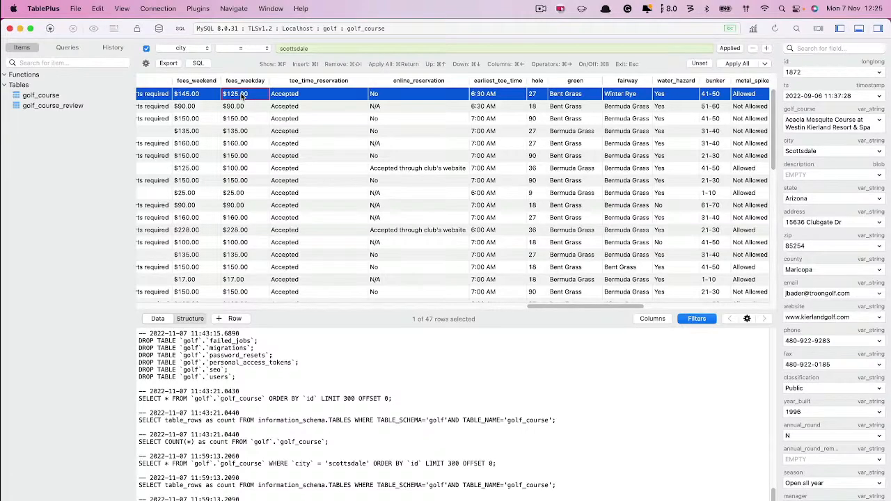
drag(585, 306, 531, 302)
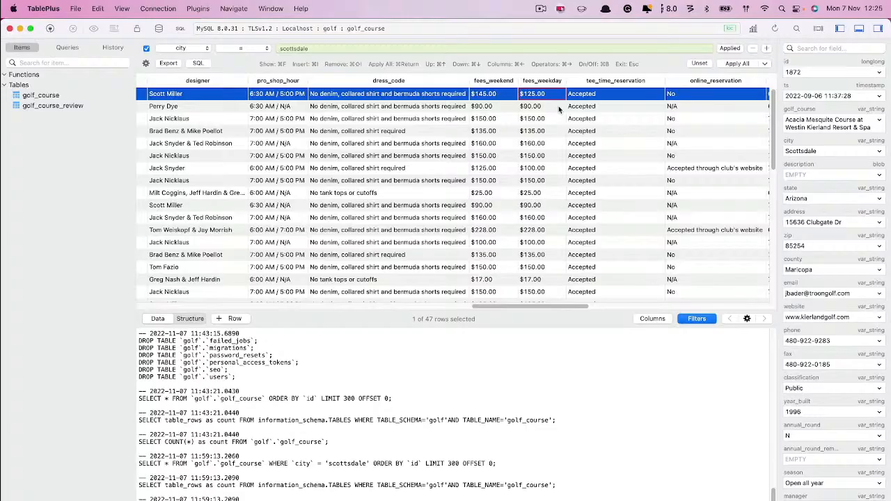
drag(533, 307, 720, 313)
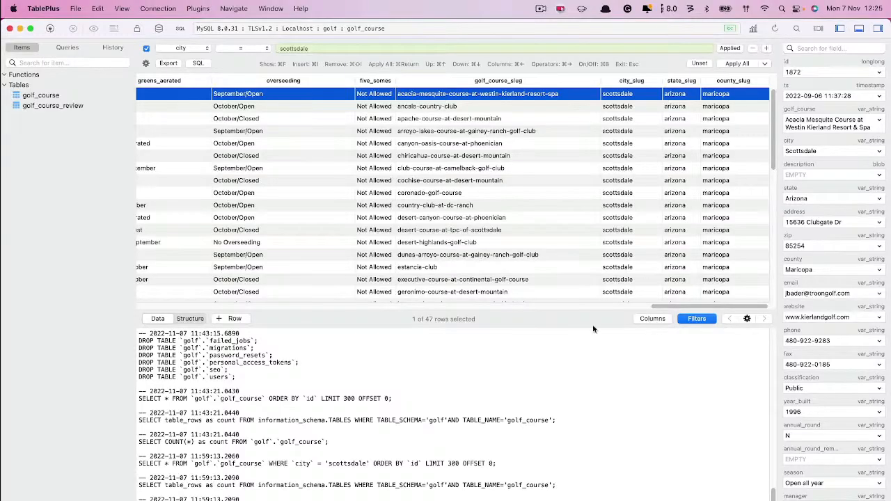
View the golf_course_review table and compare its golf_course_id column with the id column of the golf_course table.
click(36, 105)
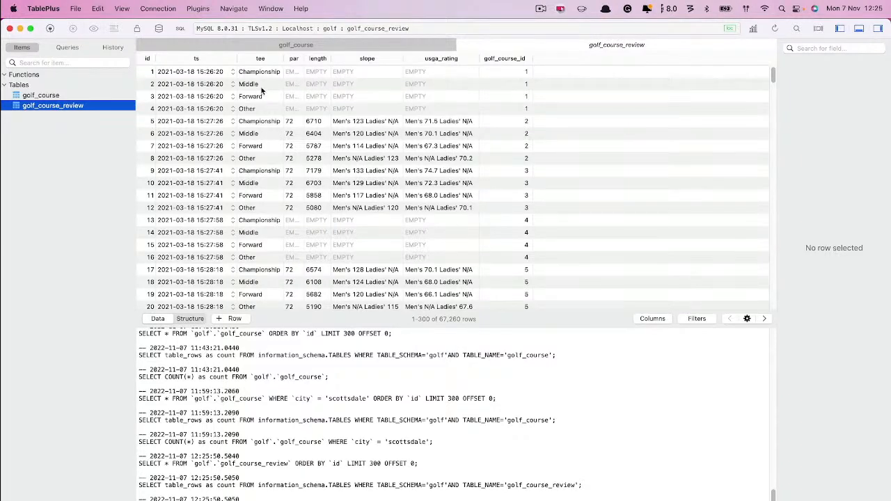
click(218, 83)
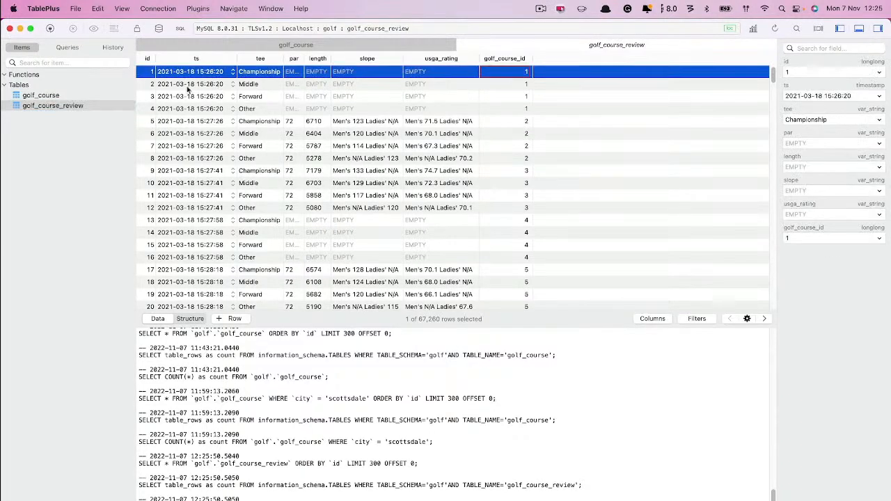
click(42, 96)
scroll(313, 147, left, 10)
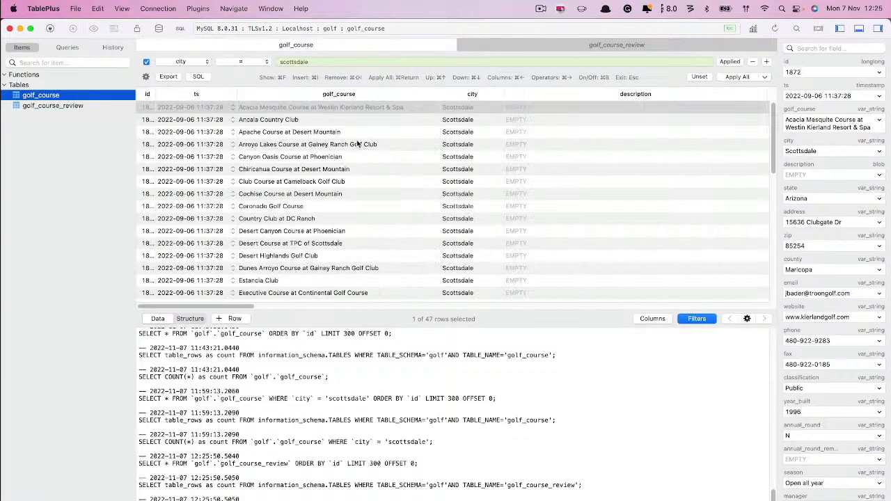
click(150, 110)
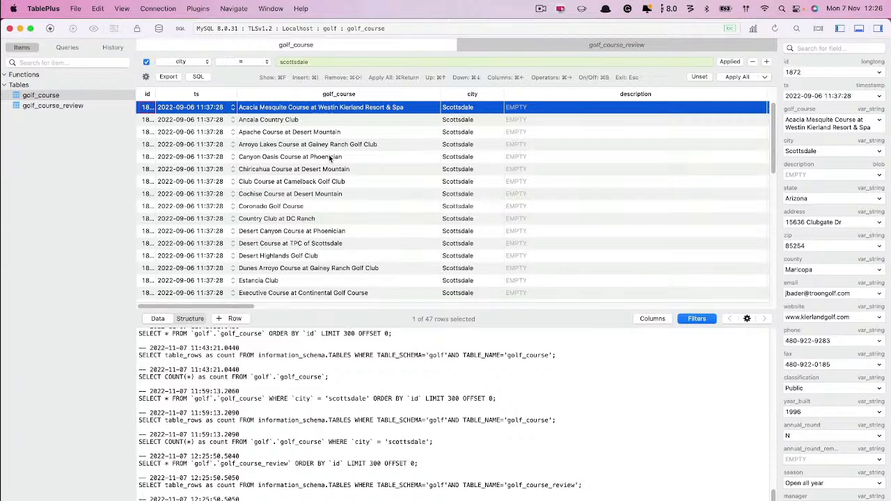
click(48, 98)
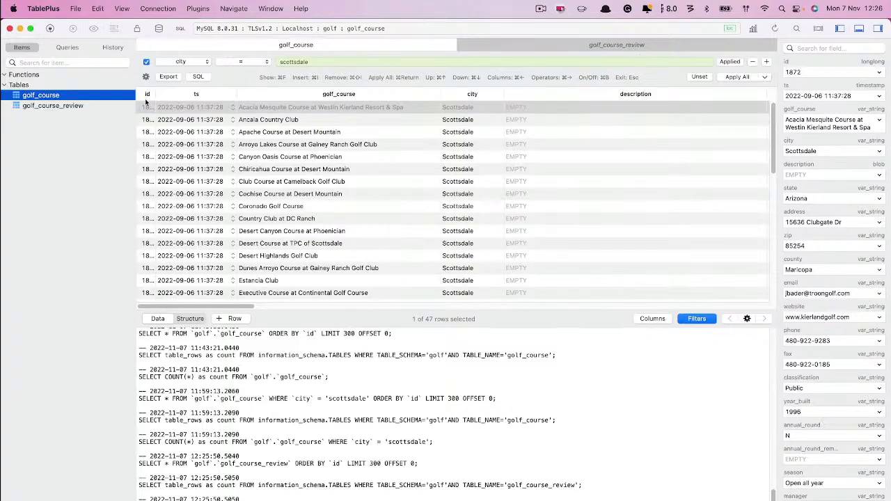
click(51, 106)
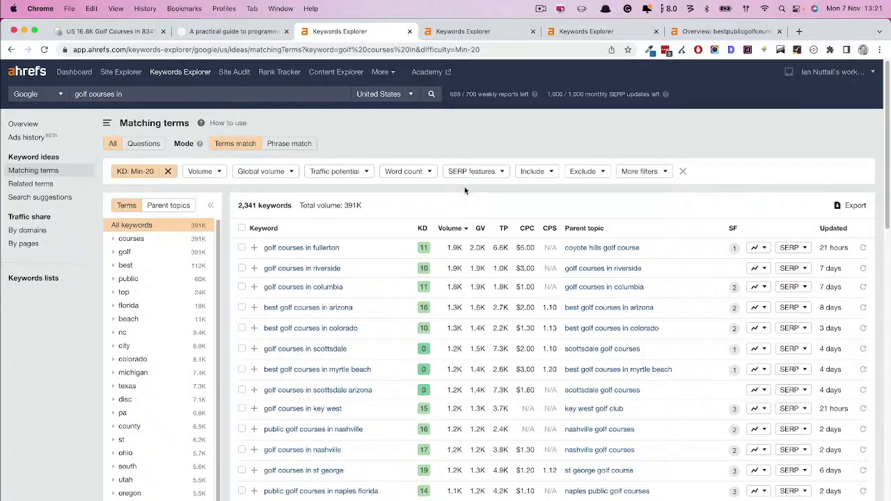
Consult the programmatic SEO guide in Chrome and compare the Ahrefs matching terms for "golf courses in" and "public golf courses in".
click(237, 31)
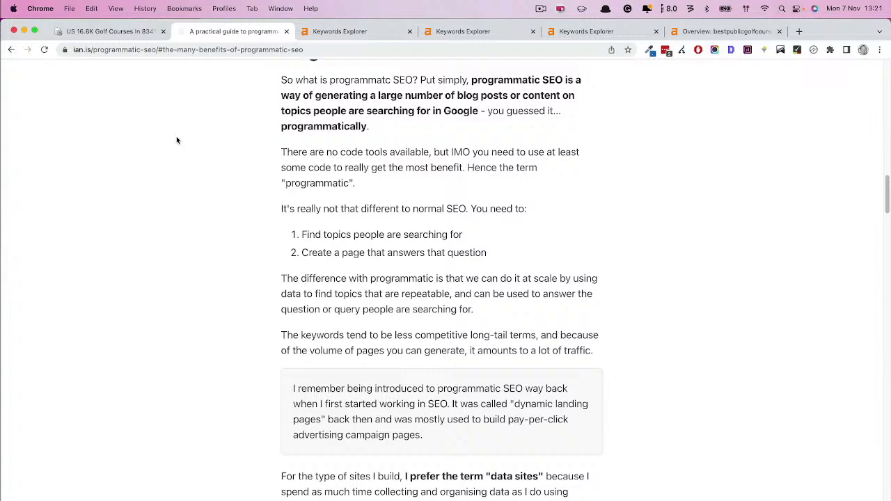
key(ctrl+Tab)
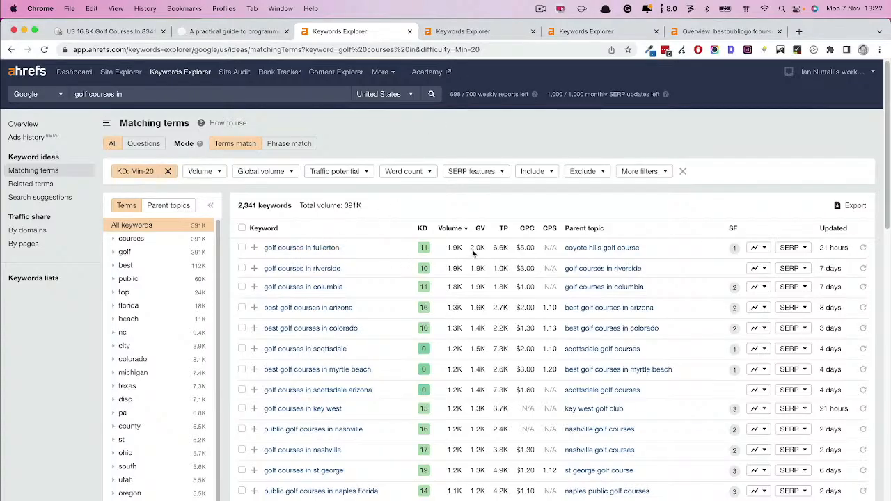
click(477, 31)
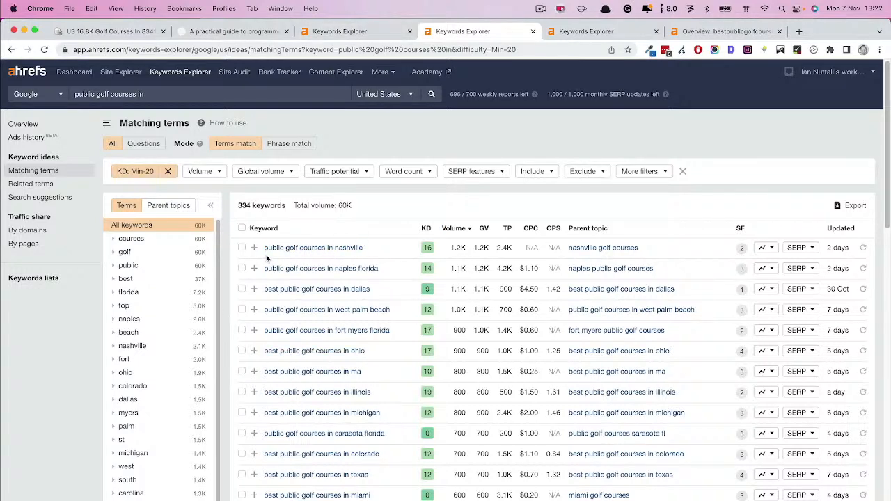
click(361, 33)
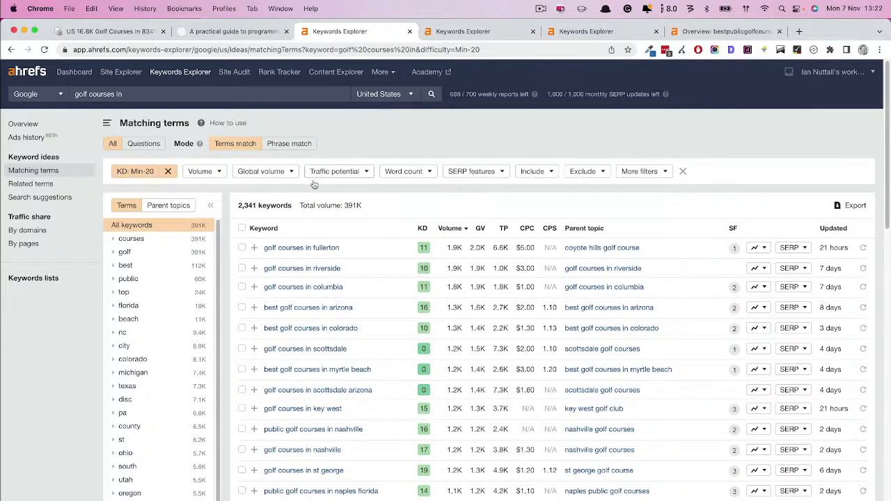
Look through the matching terms for "private golf courses in" and return to the "public golf courses in" list.
key(ctrl+Tab)
key(ctrl+Tab)
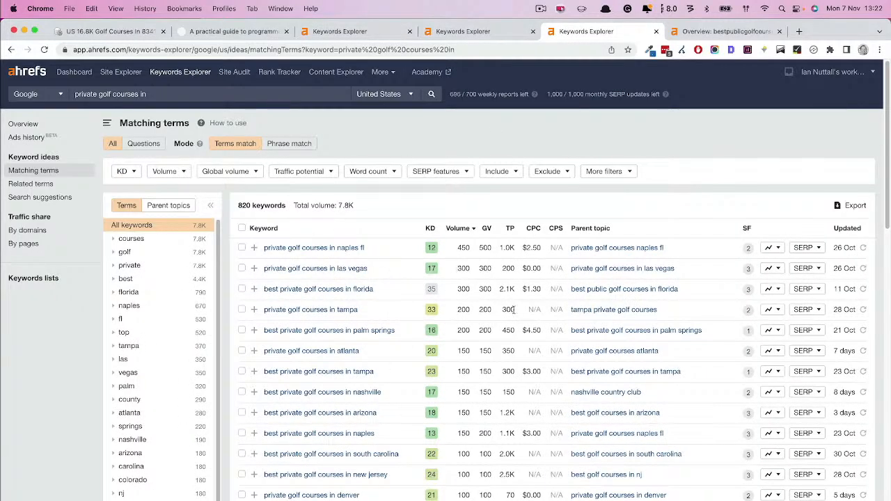
scroll(513, 309, down, 15)
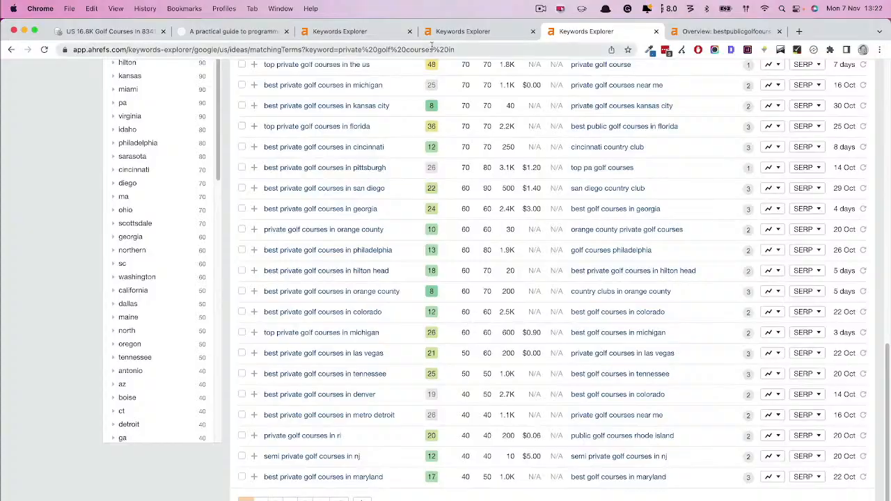
click(469, 32)
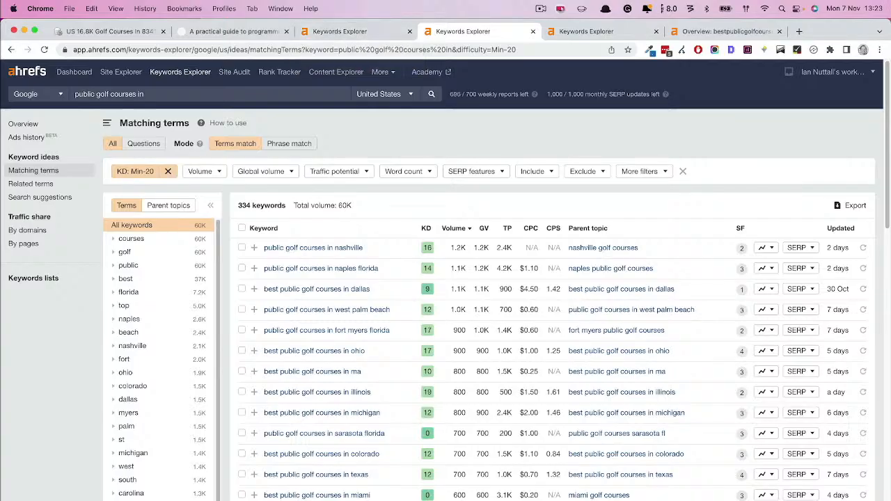
Switch to TablePlus and examine the golf_course table's address, contact, classification, year built and season columns for Scottsdale.
key(super+Tab)
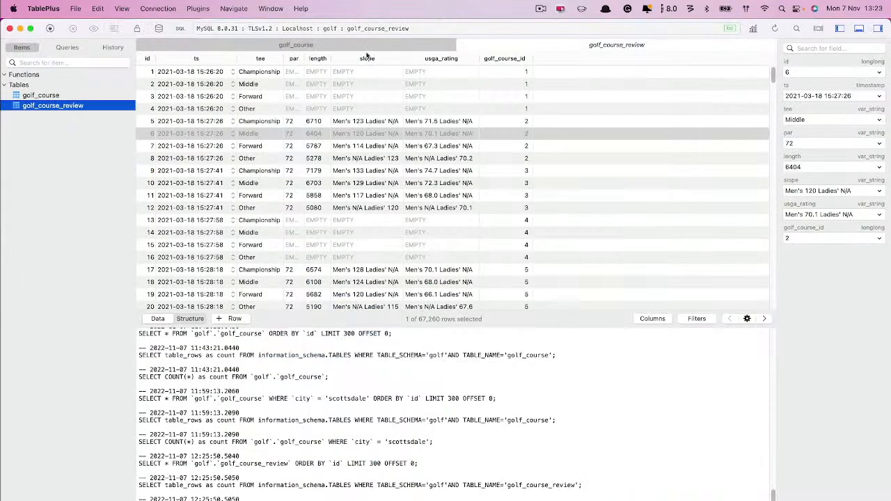
click(60, 97)
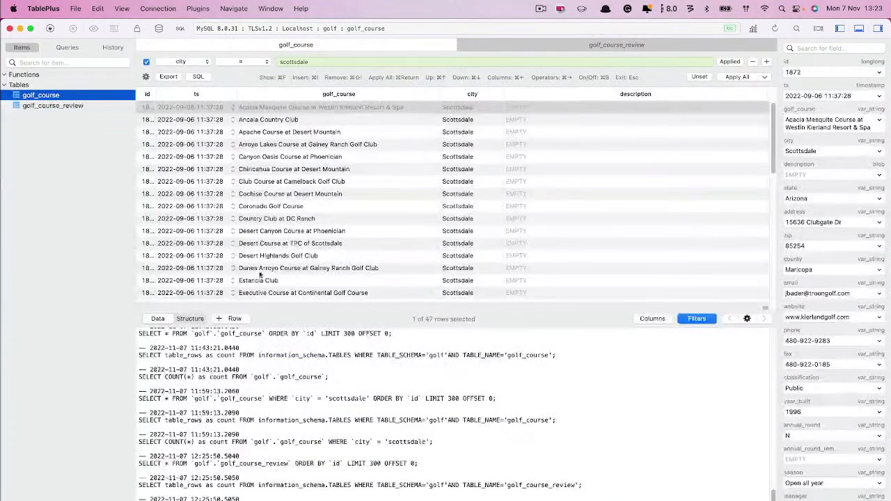
scroll(388, 219, right, 8)
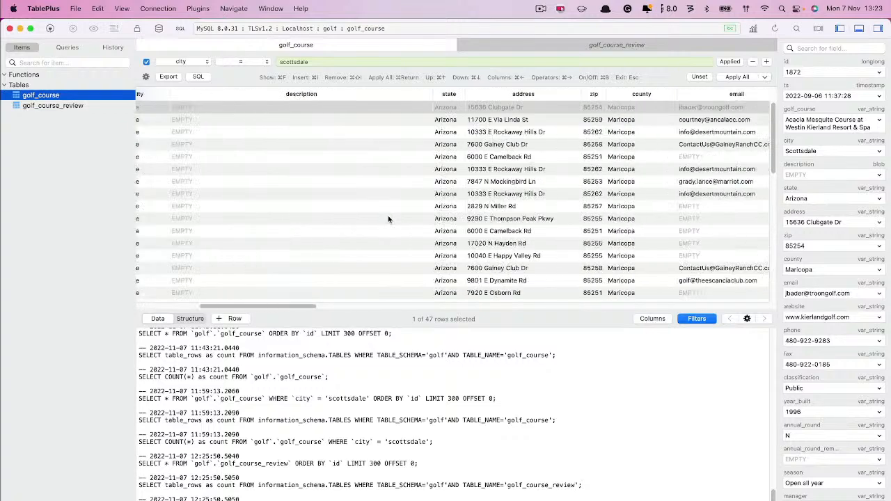
scroll(388, 219, right, 5)
scroll(389, 219, right, 6)
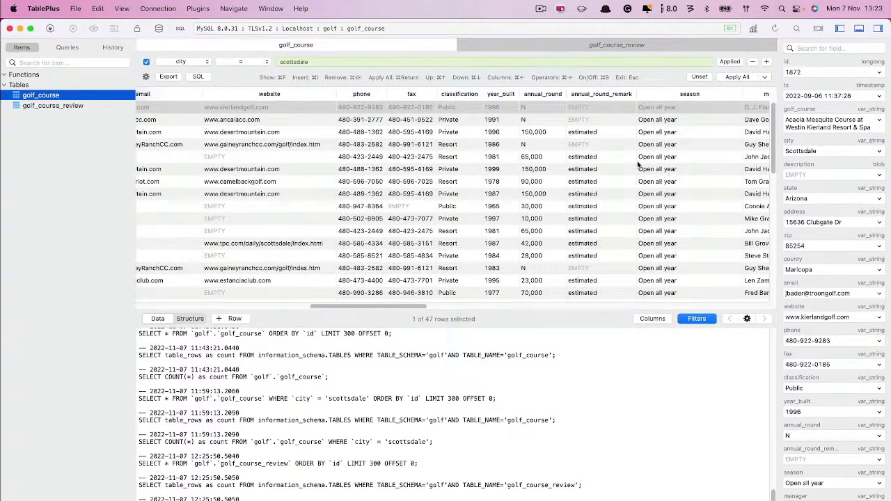
scroll(496, 179, right, 2)
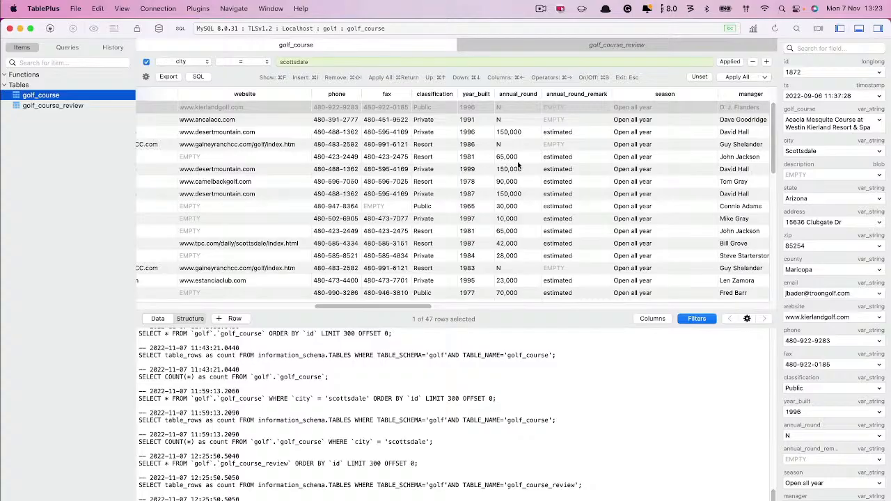
scroll(518, 165, right, 2)
scroll(518, 165, down, 1)
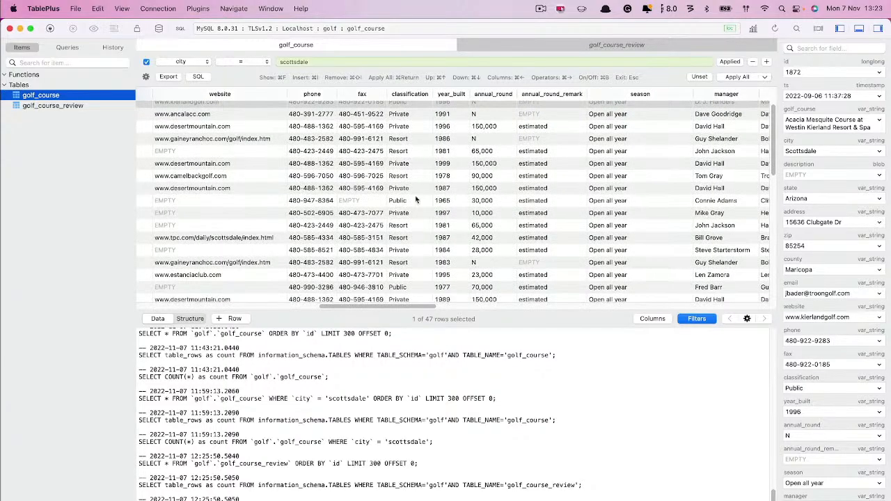
Select the Canyon Oasis Course record, inspect its manager, designer and dress code columns, and move to the next record.
click(439, 152)
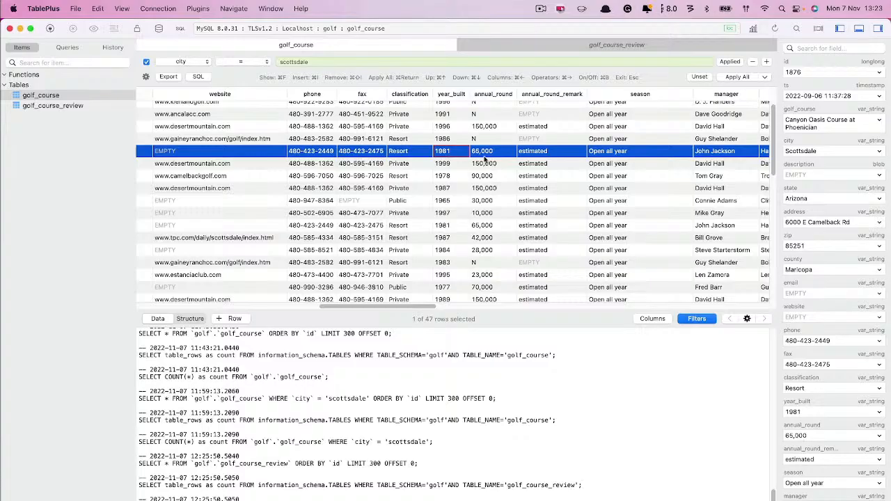
scroll(494, 202, right, 15)
scroll(495, 201, right, 12)
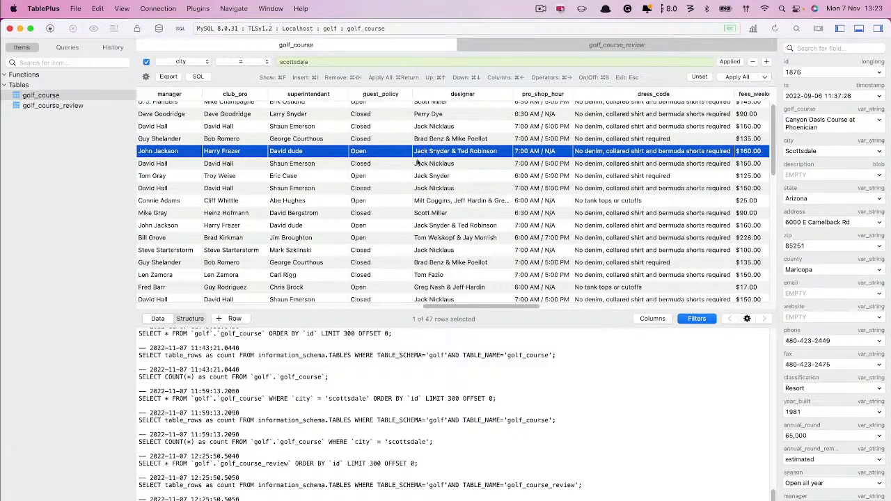
key(Down)
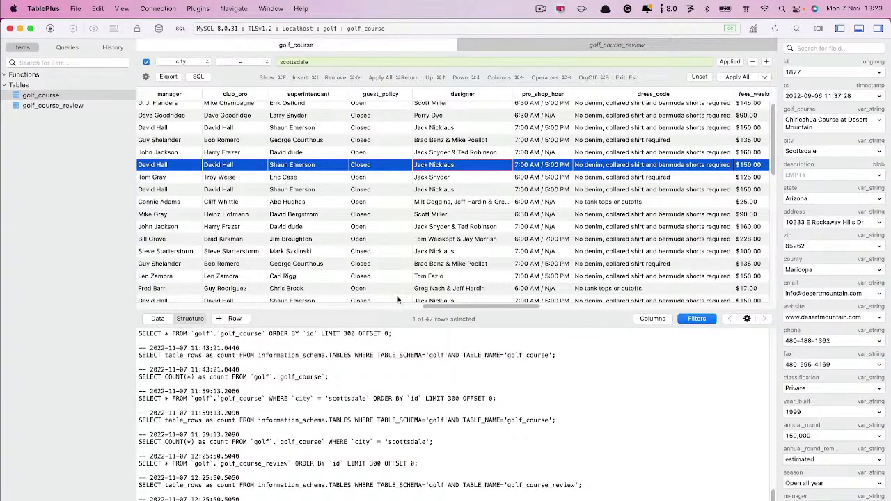
Select the Starfire Golf Club record among the Scottsdale courses and examine its dress code, fee, reservation and green columns.
scroll(430, 165, up, 1)
click(456, 145)
scroll(460, 171, down, 10)
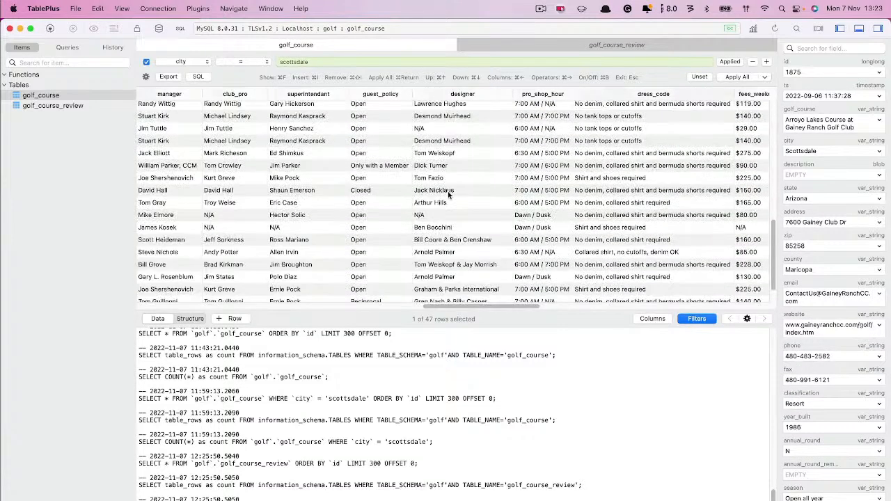
click(442, 277)
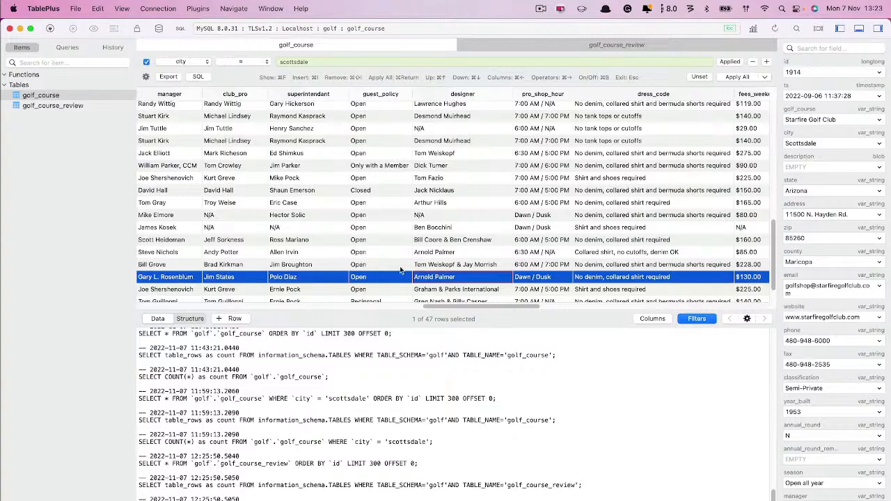
scroll(361, 233, right, 3)
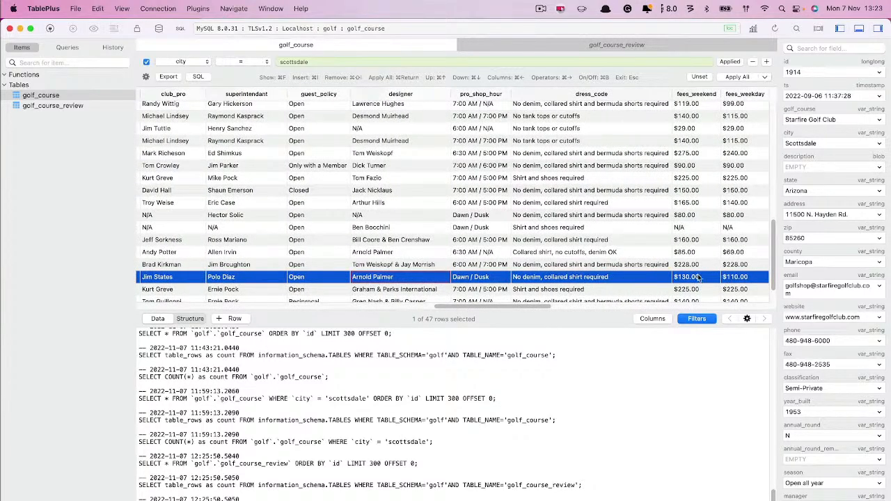
scroll(699, 277, right, 2)
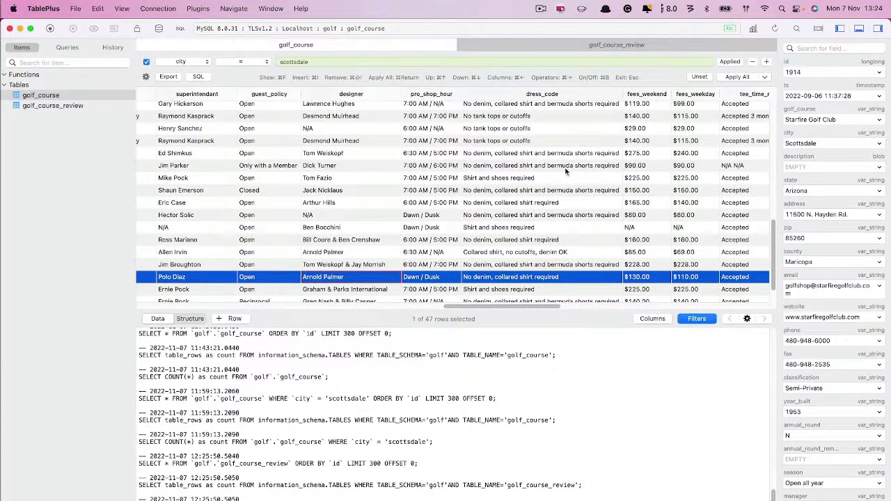
scroll(589, 232, right, 8)
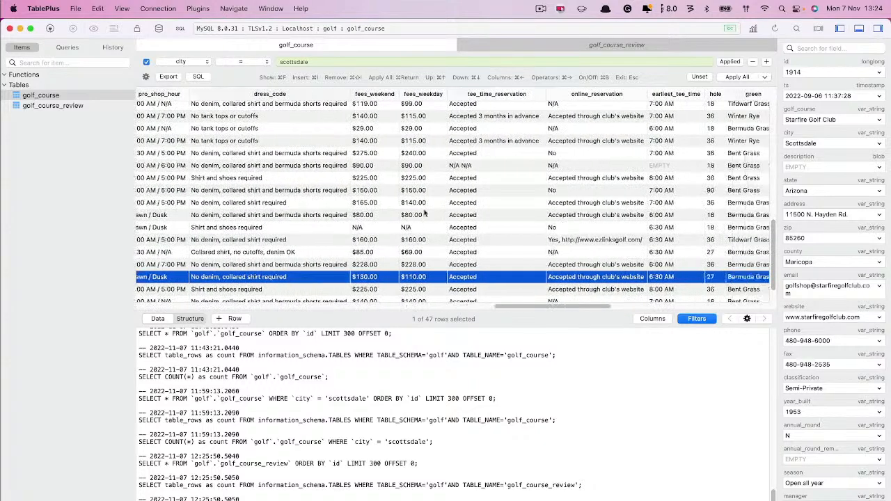
scroll(487, 199, right, 6)
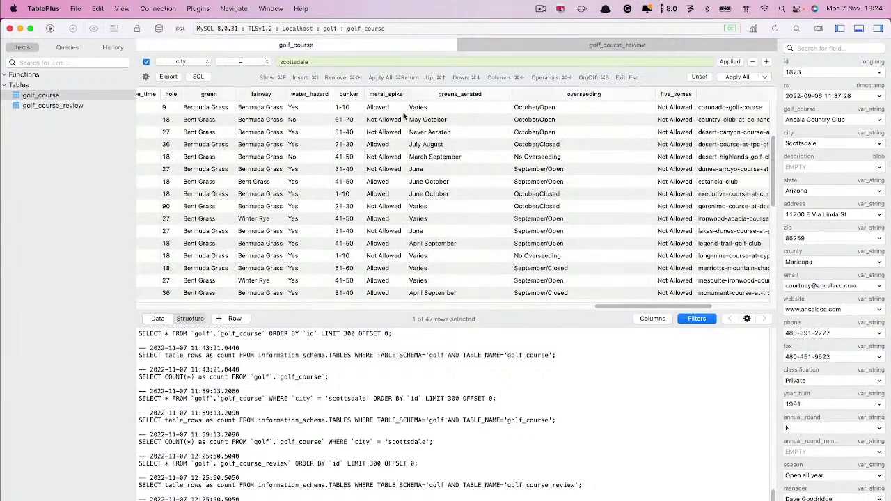
Select the Geronimo Course at Desert Mountain record and examine the golf_course, city, state and county slug columns.
click(726, 207)
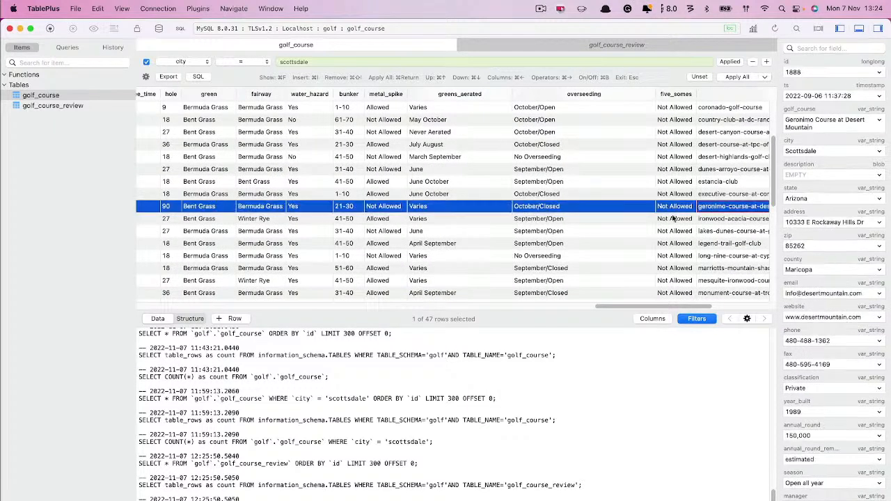
scroll(495, 232, right, 5)
scroll(494, 232, right, 4)
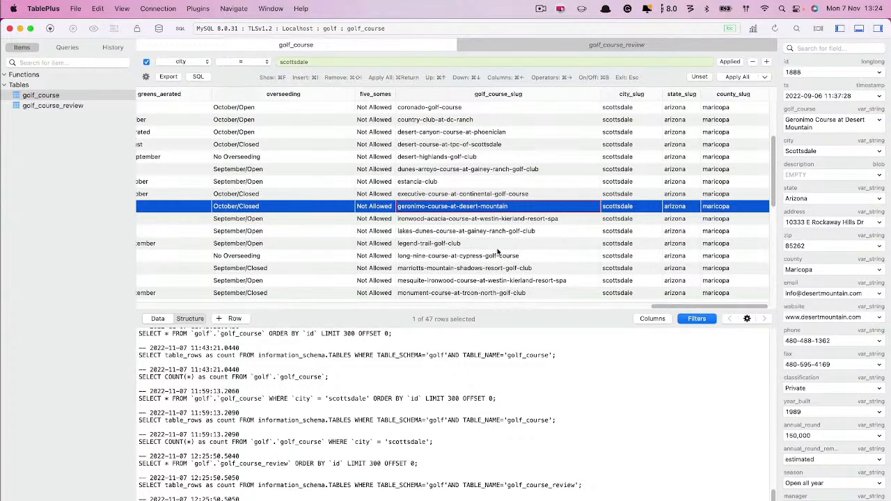
scroll(499, 253, left, 10)
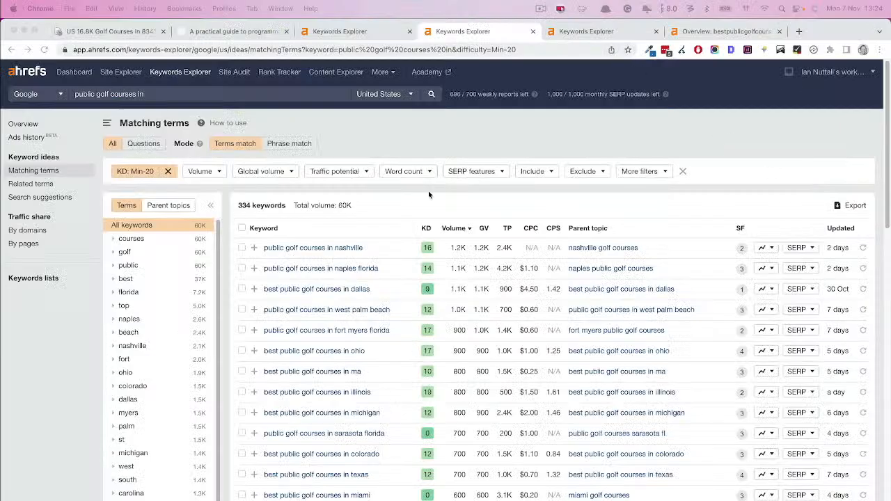
Check the "public golf courses in" matching terms in Chrome and return to TablePlus to review the designer, guest policy and manager columns.
click(461, 252)
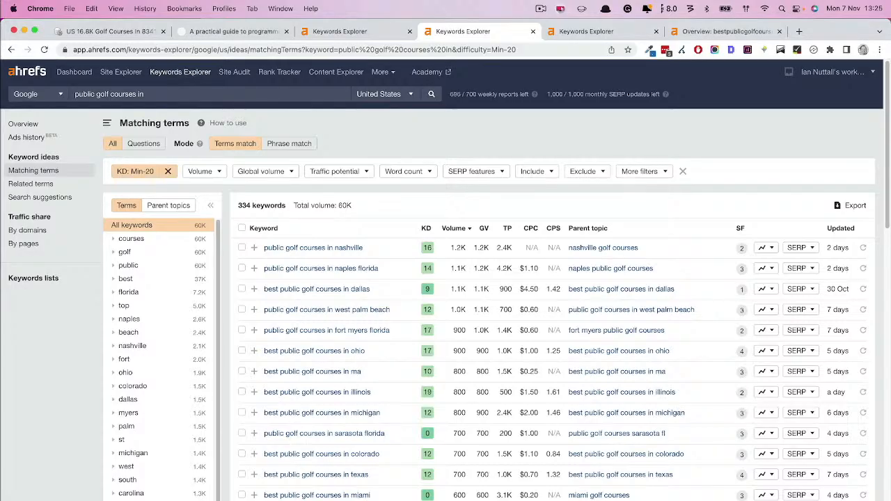
key(super+Tab)
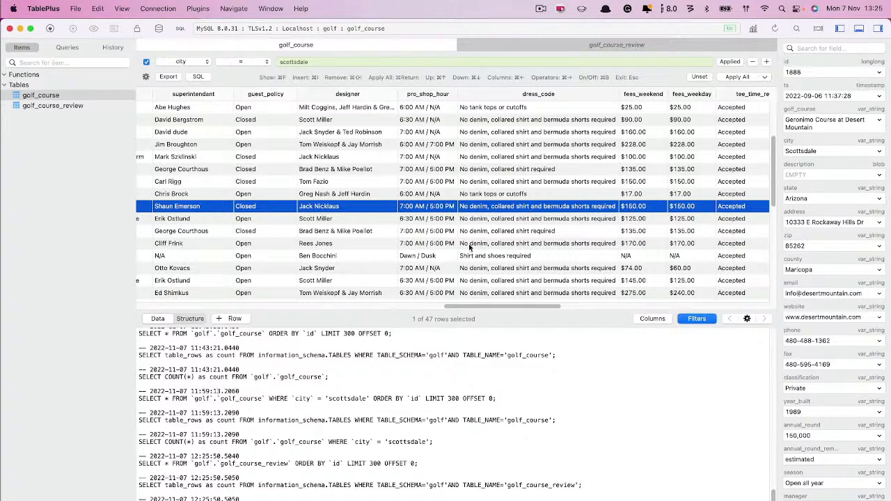
scroll(370, 228, left, 5)
scroll(371, 228, left, 3)
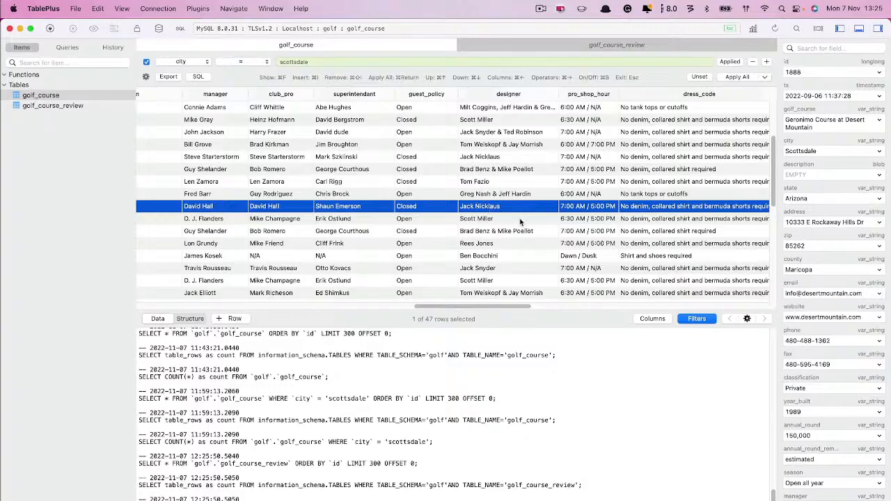
scroll(500, 212, left, 15)
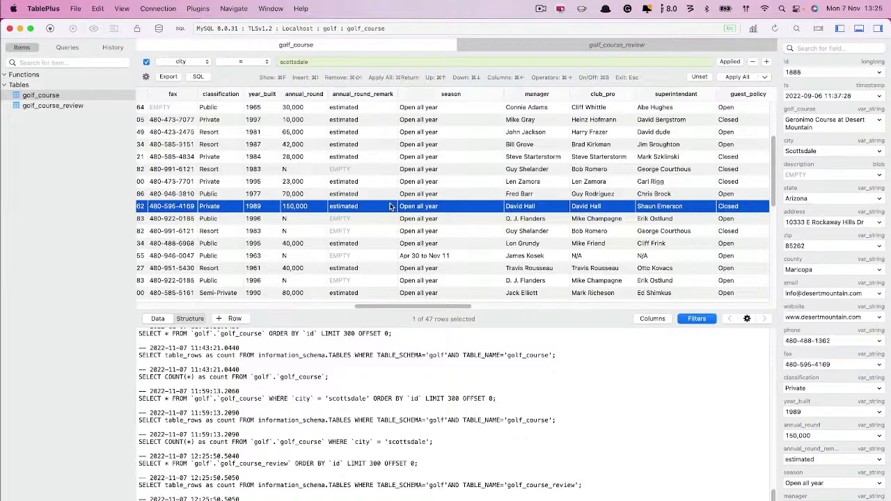
Look across the Geronimo Course record's address, email, website, phone, classification and season columns.
scroll(392, 206, left, 10)
scroll(407, 223, right, 5)
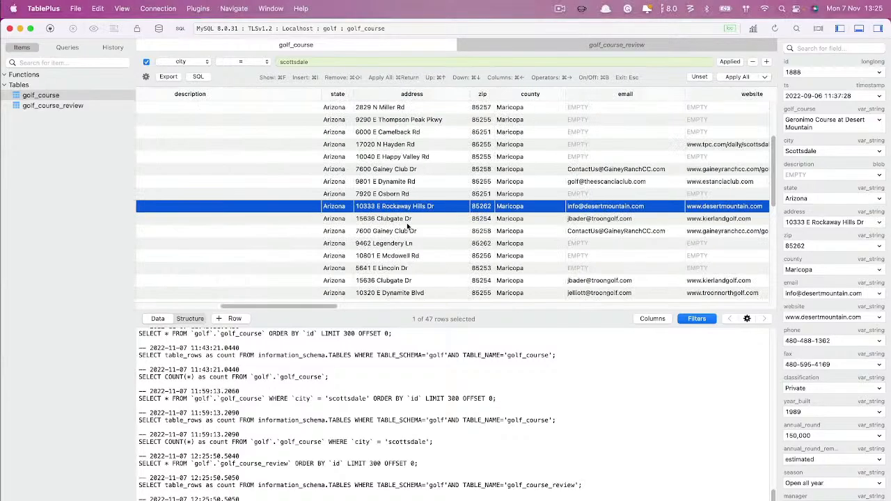
scroll(408, 226, right, 3)
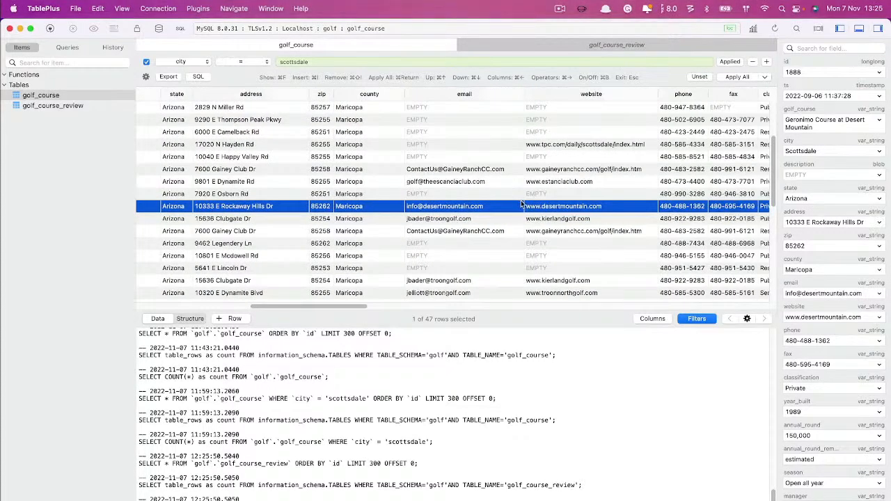
scroll(516, 205, right, 5)
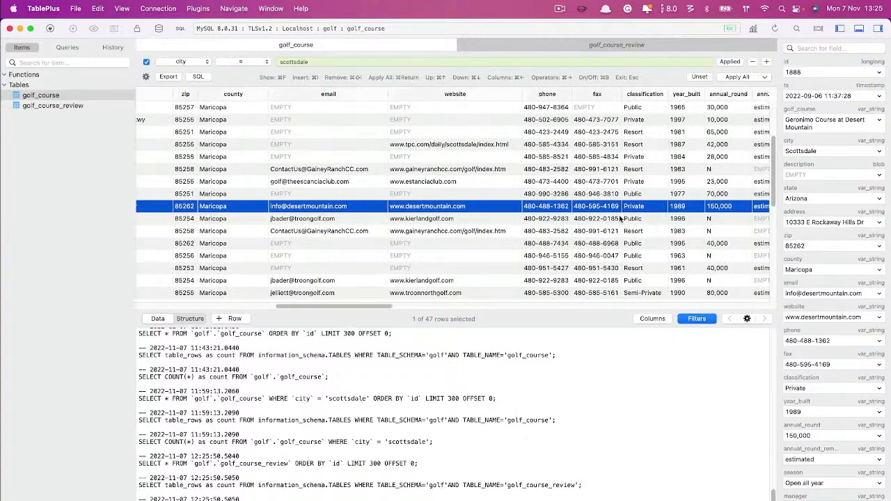
scroll(612, 220, right, 6)
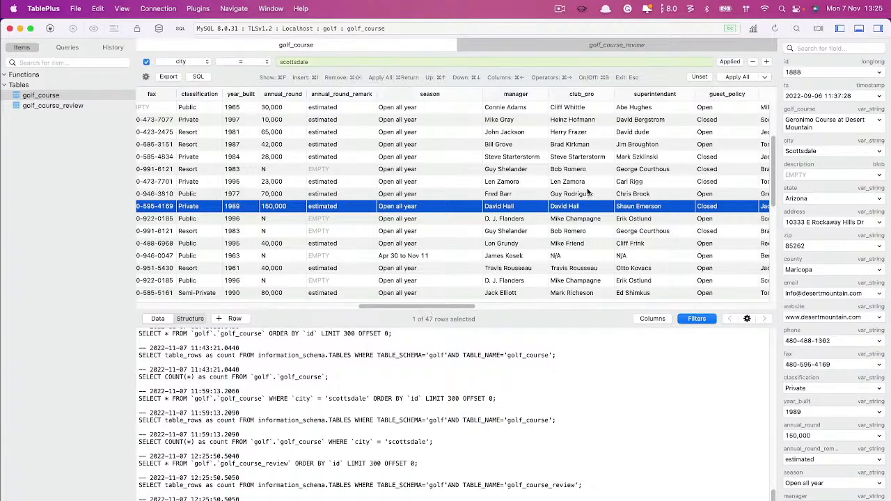
Return to the course name and city columns, select all Scottsdale rows and look at the row copy and export options.
scroll(576, 238, left, 10)
click(345, 62)
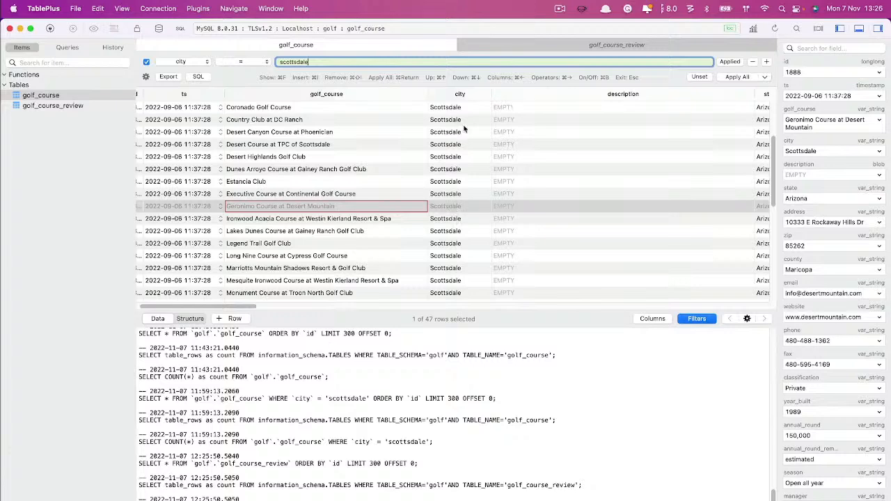
scroll(449, 149, right, 5)
scroll(445, 150, left, 6)
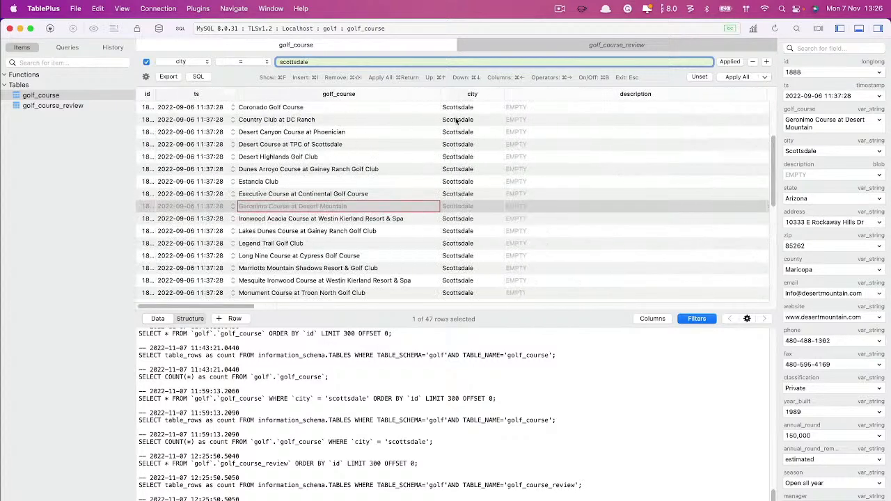
click(459, 110)
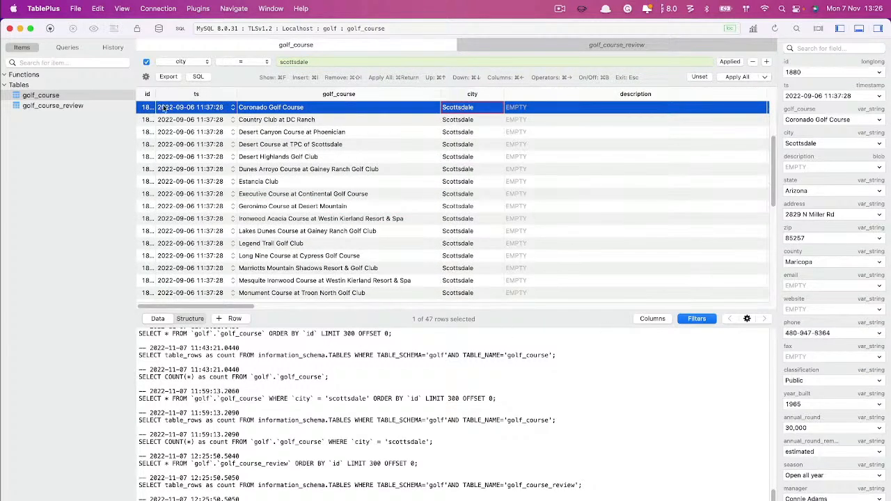
key(super+a)
right_click(285, 153)
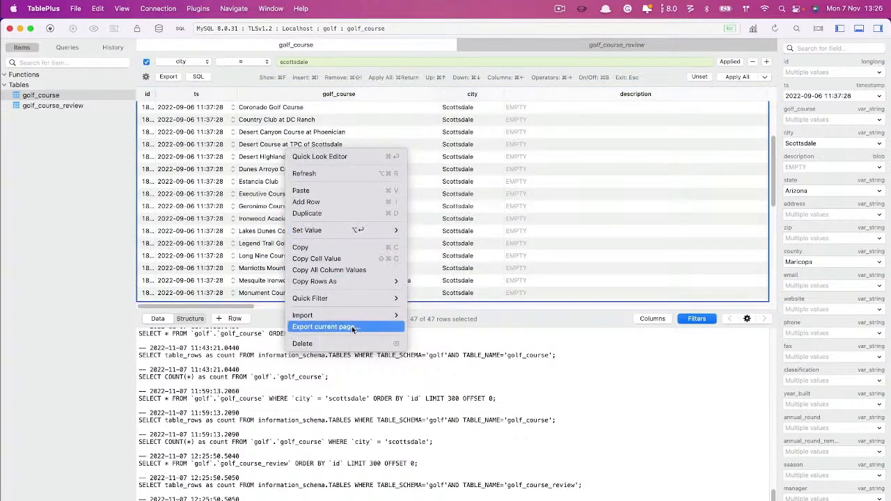
mouse_move(351, 281)
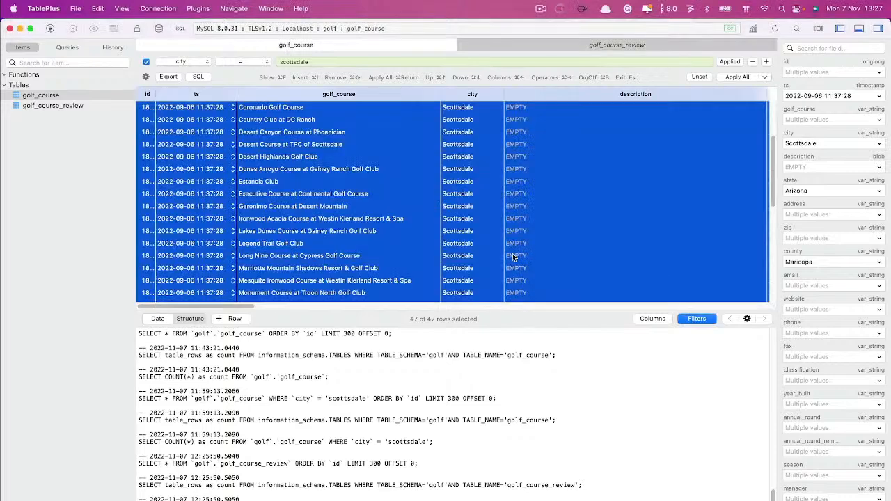
Remove the Scottsdale city filter from golf_course and look through the description column of the unfiltered records.
click(516, 256)
click(752, 61)
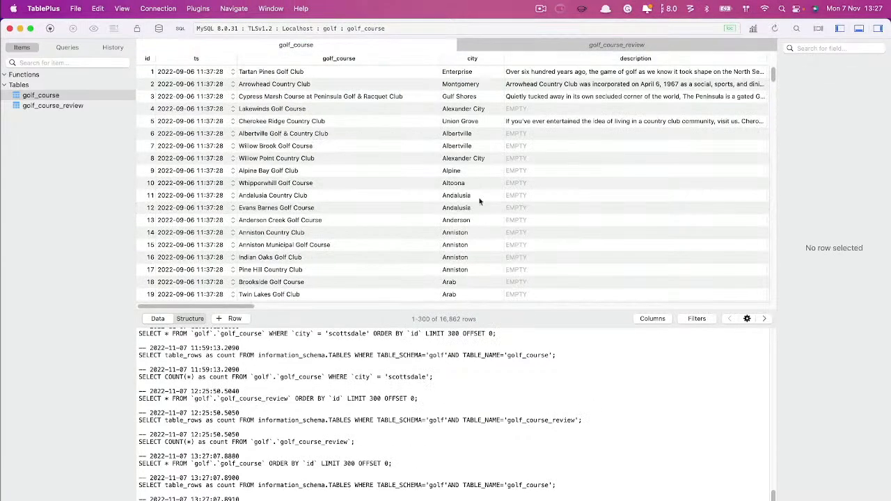
scroll(540, 167, down, 5)
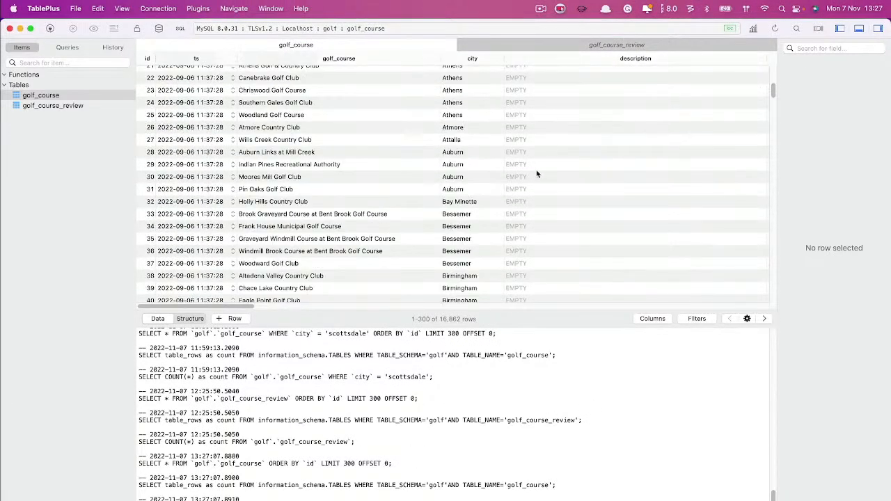
click(539, 140)
scroll(540, 171, down, 12)
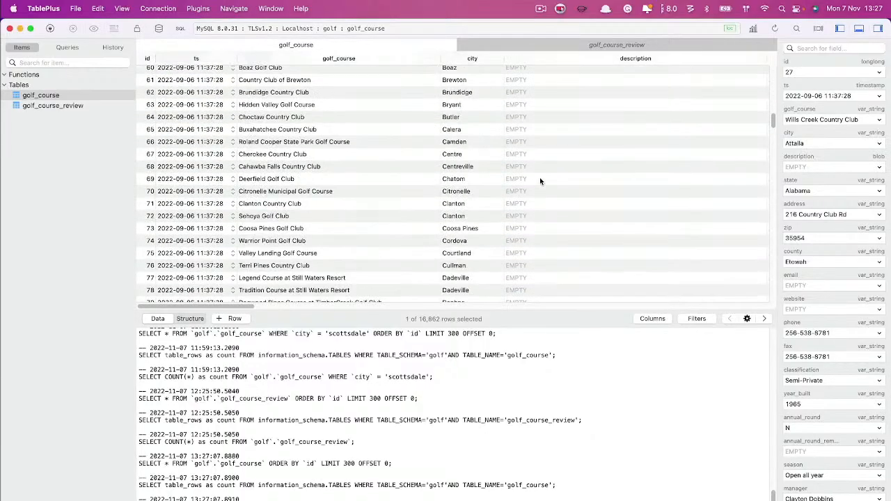
drag(180, 307, 297, 298)
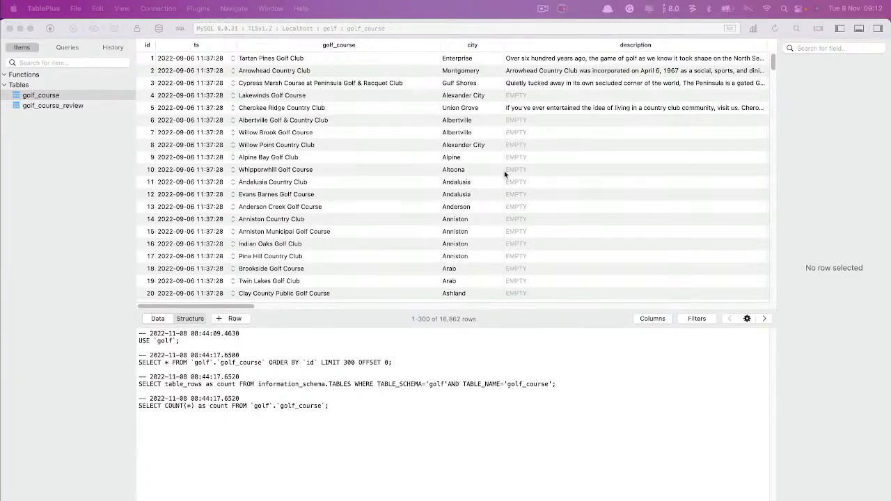
Select the Willow Point Country Club record and review the description column for gaps across the Alabama courses.
click(555, 136)
click(540, 142)
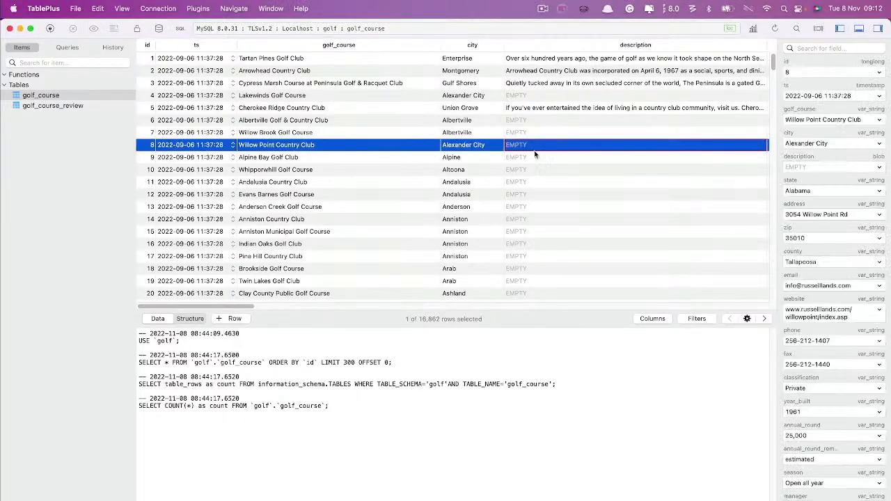
scroll(533, 189, down, 10)
scroll(531, 192, up, 6)
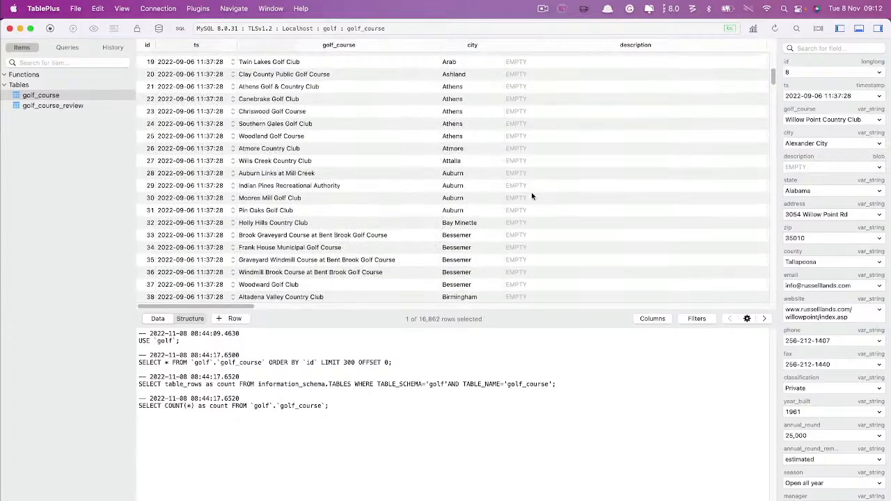
scroll(532, 192, up, 6)
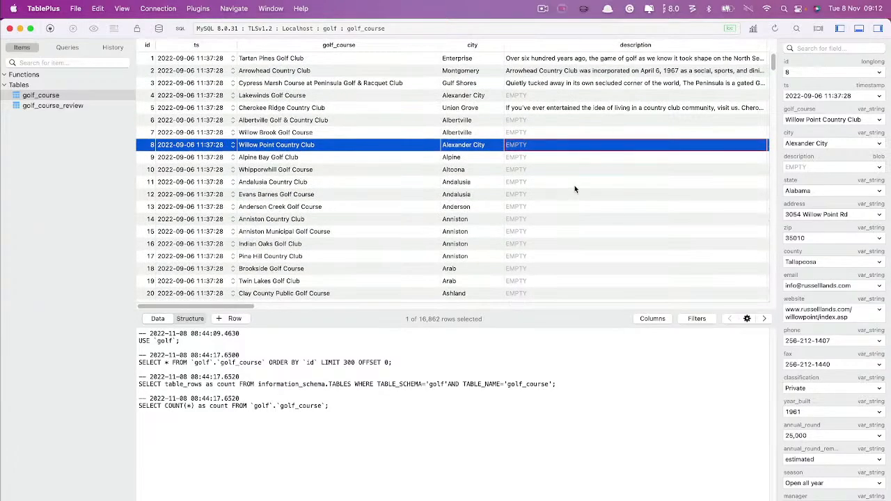
Examine the email and website columns, select the Andalusia Country Club record's website field, and return to the description column.
scroll(575, 185, right, 10)
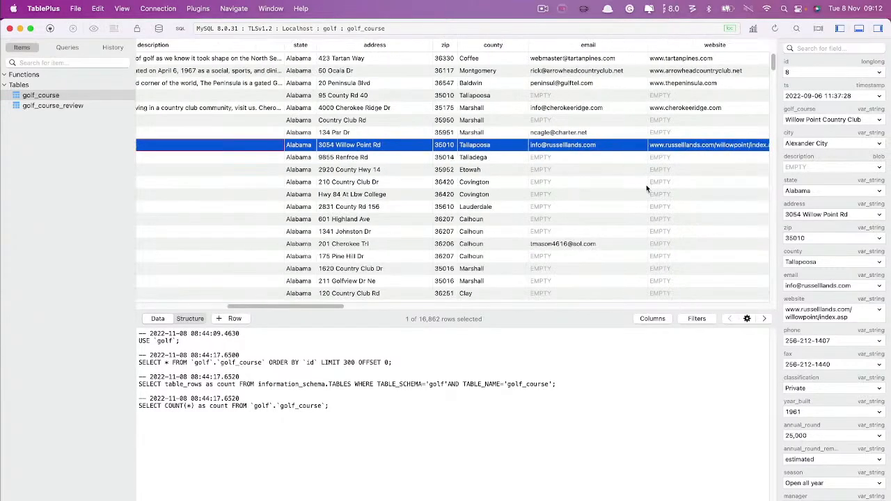
click(646, 182)
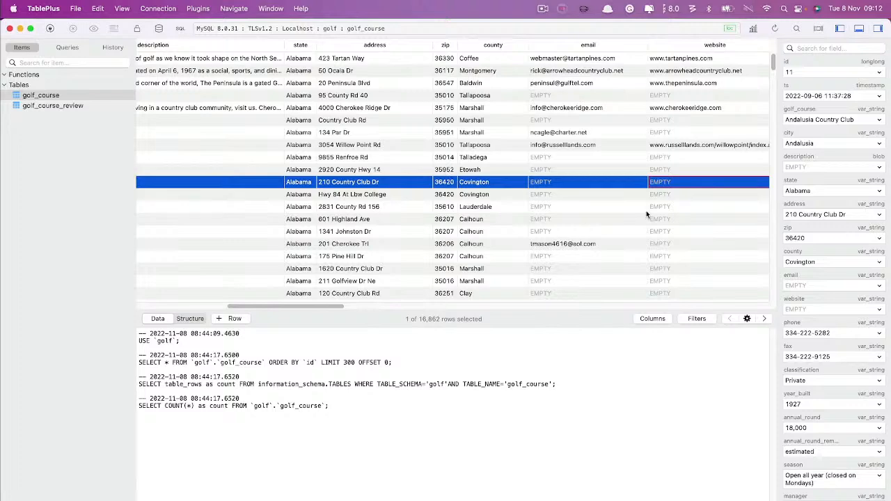
scroll(642, 174, left, 10)
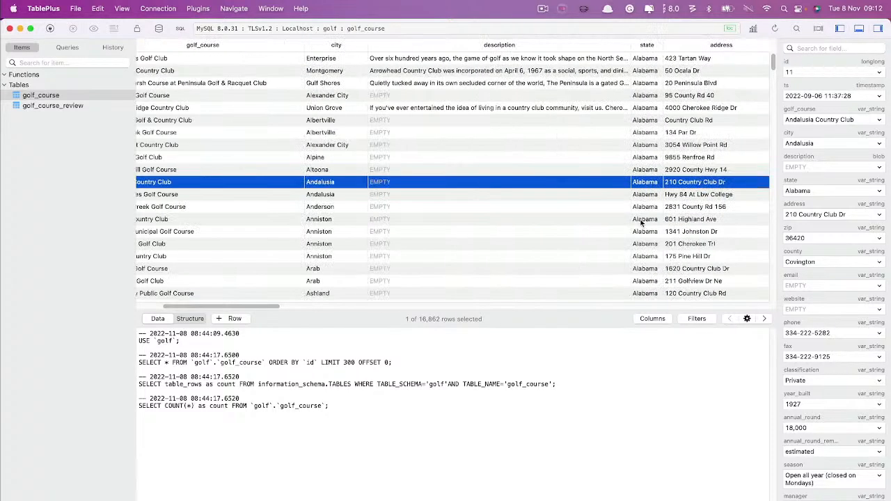
Check the description fields of Whipporwhill Golf Course and Indian Oaks Golf Club, and switch to app.py in VS Code.
click(412, 131)
click(406, 171)
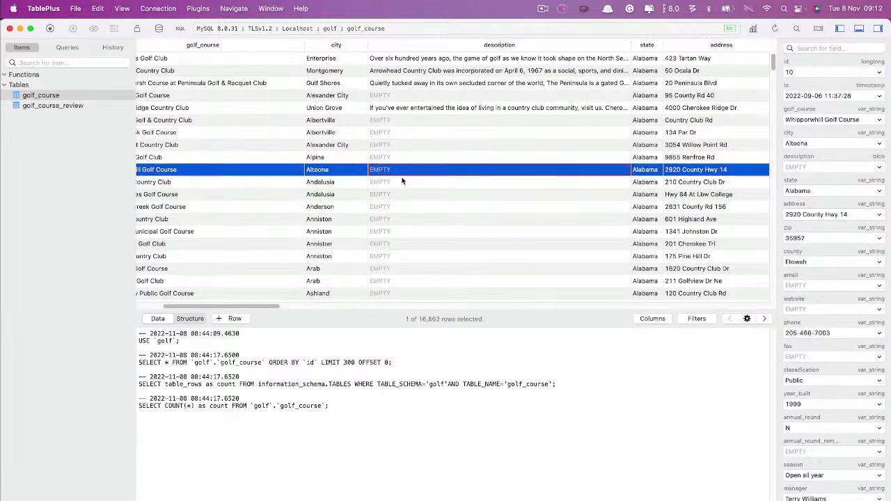
click(411, 243)
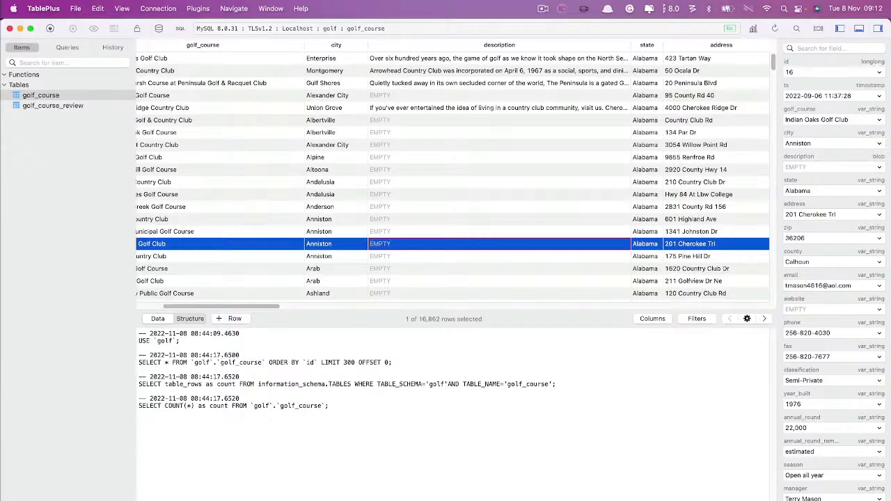
key(super+Tab)
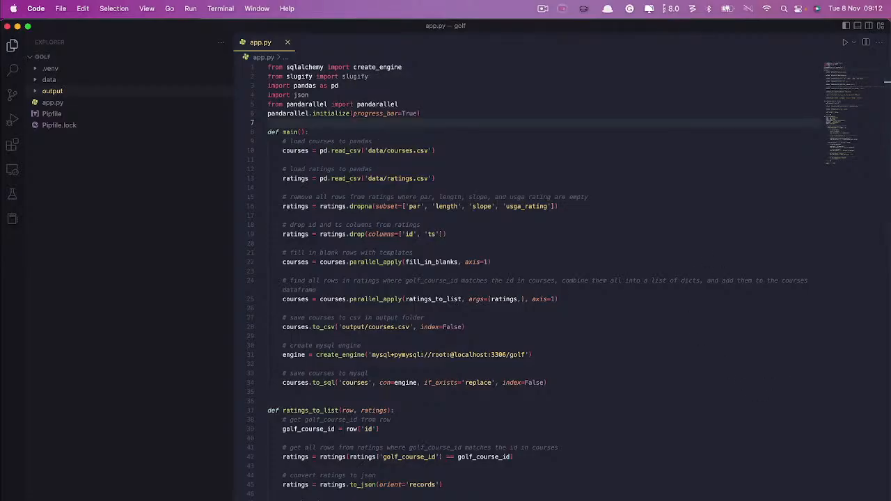
Switch to TablePlus and check the Alpine Bay Golf Club record's description among the neighbouring Alabama courses.
key(super+Tab)
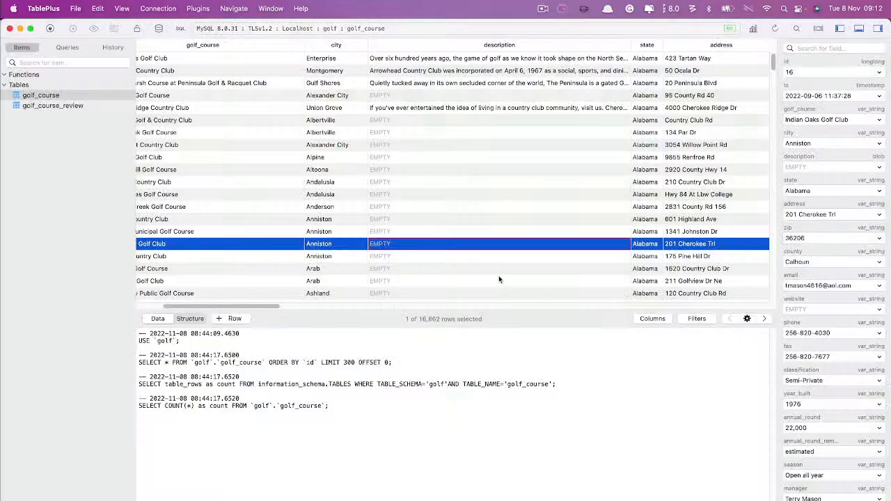
click(422, 156)
scroll(429, 188, down, 3)
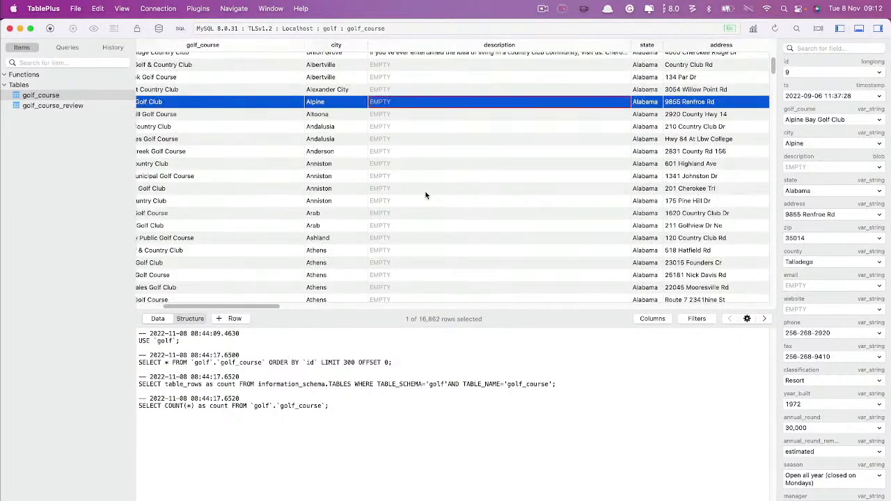
scroll(424, 192, up, 3)
Open the golf_course_review table, select the tee rows with golf_course_id 2, and return to the golf_course table.
click(55, 106)
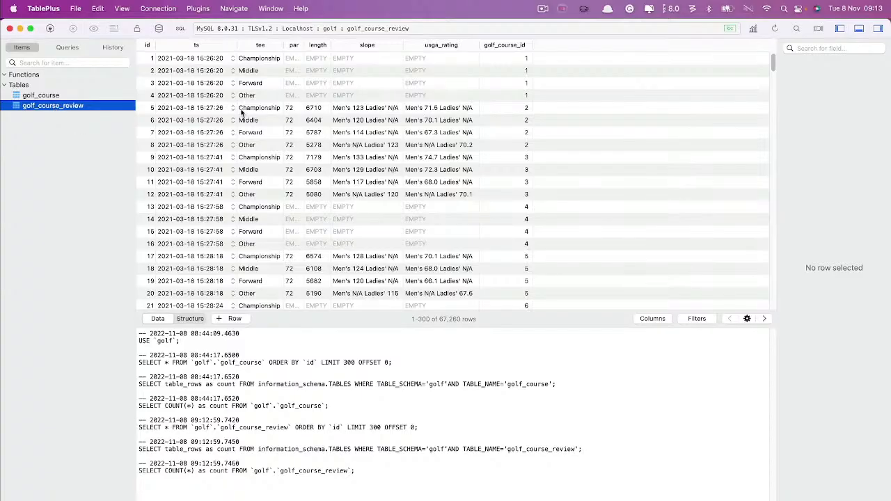
click(523, 107)
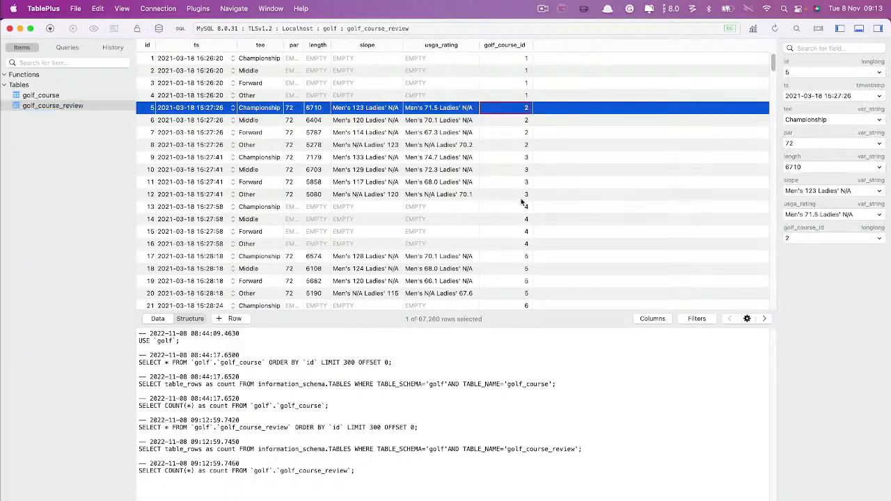
click(527, 144)
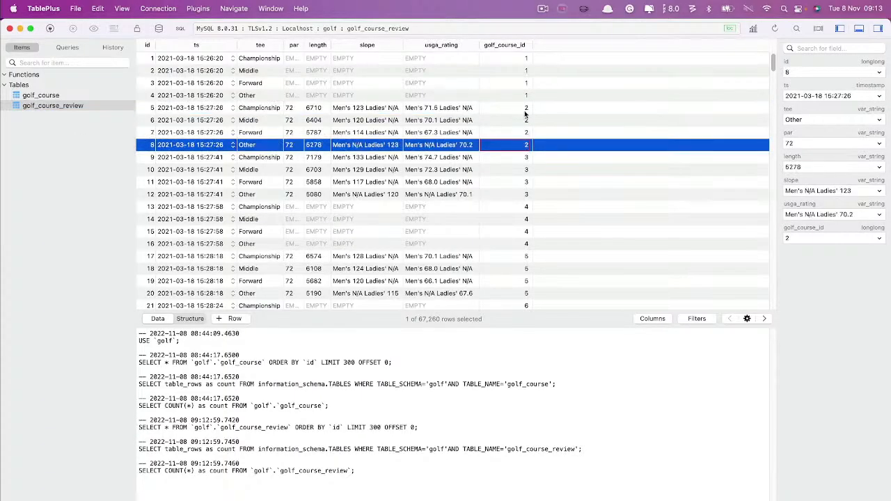
shift+click(527, 111)
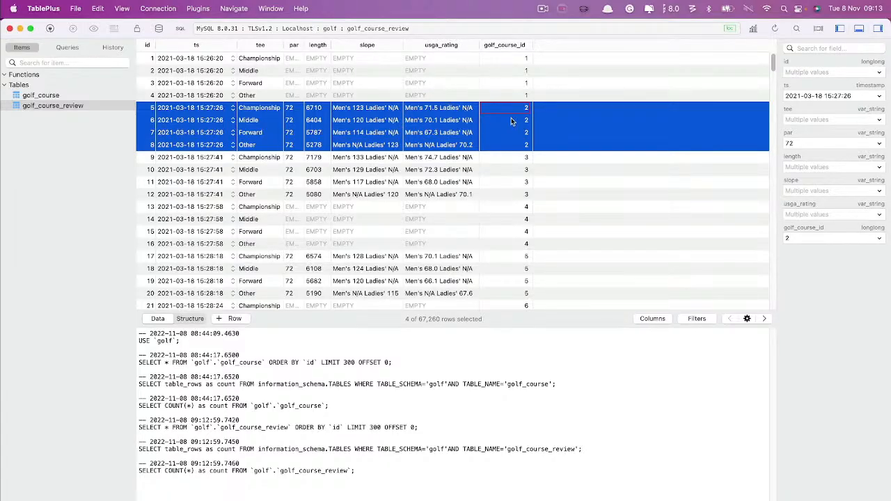
click(40, 96)
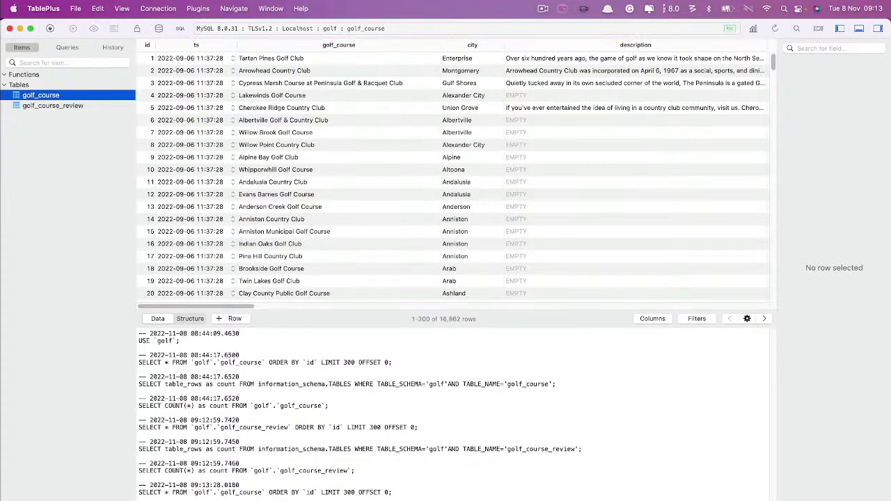
Switch to app.py in VS Code and examine how fill_in_blanks builds a missing description, through its designer condition.
key(super+Tab)
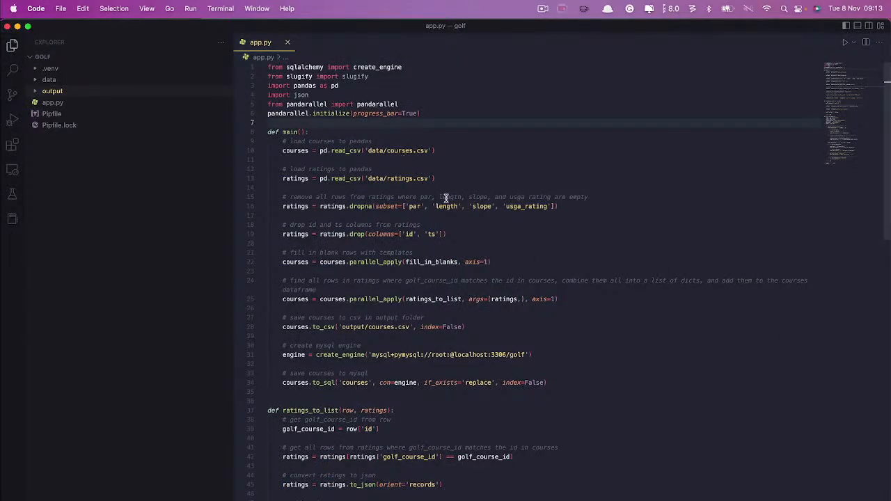
click(439, 262)
scroll(501, 328, down, 10)
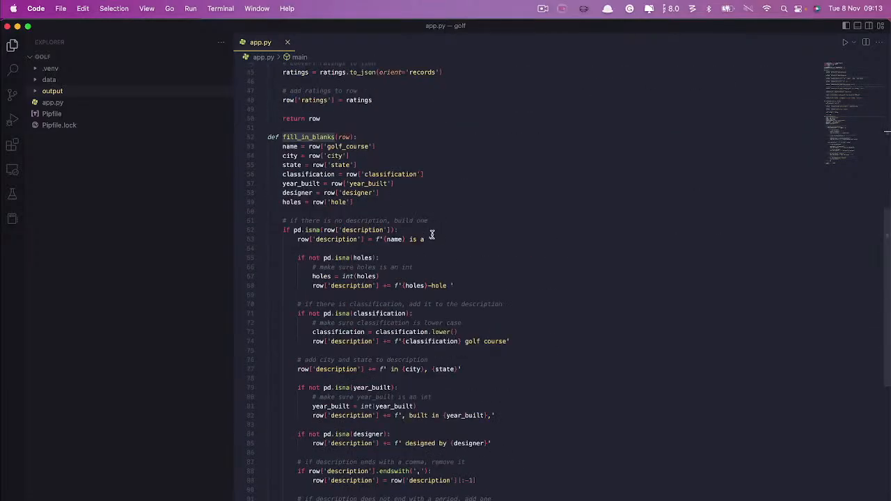
click(440, 239)
click(339, 224)
scroll(390, 306, down, 2)
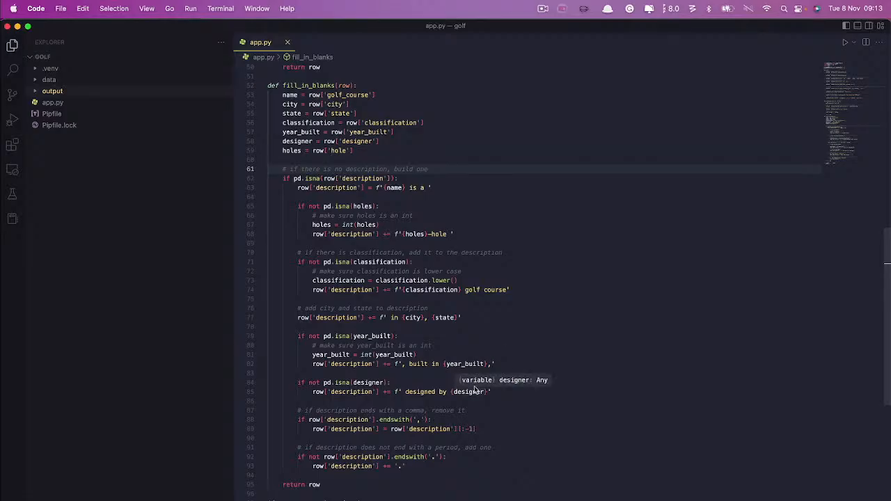
click(365, 382)
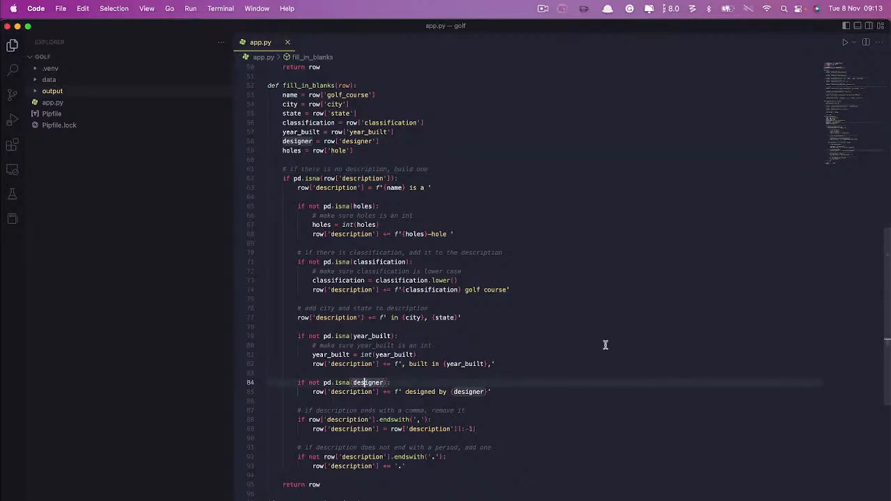
Look over the rest of app.py and examine the ratings_to_list call and its comment in main().
scroll(342, 226, up, 15)
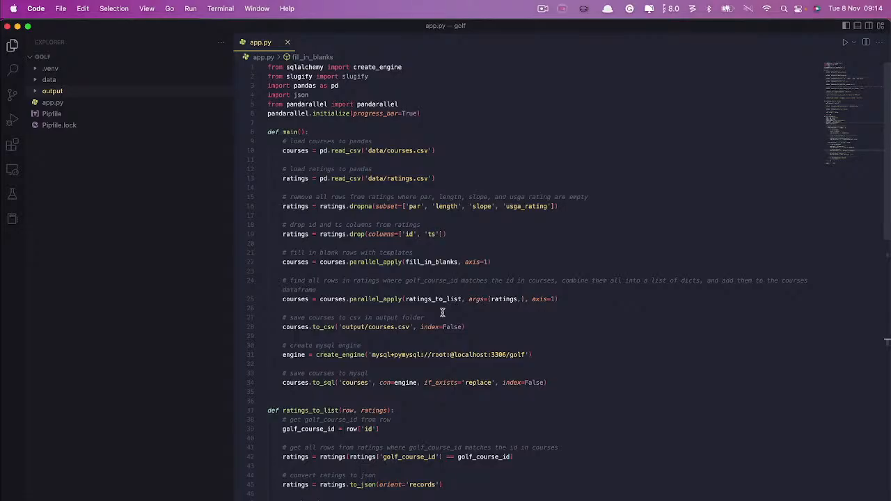
scroll(442, 312, down, 20)
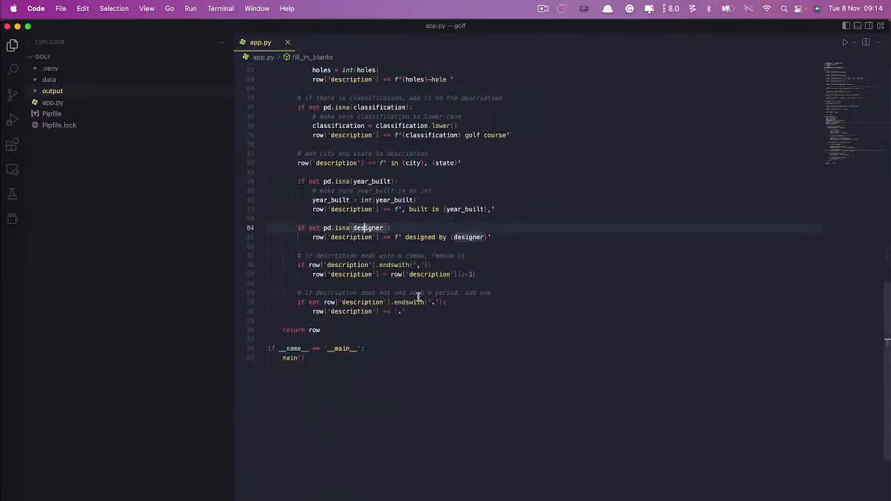
scroll(409, 300, up, 15)
scroll(453, 298, up, 8)
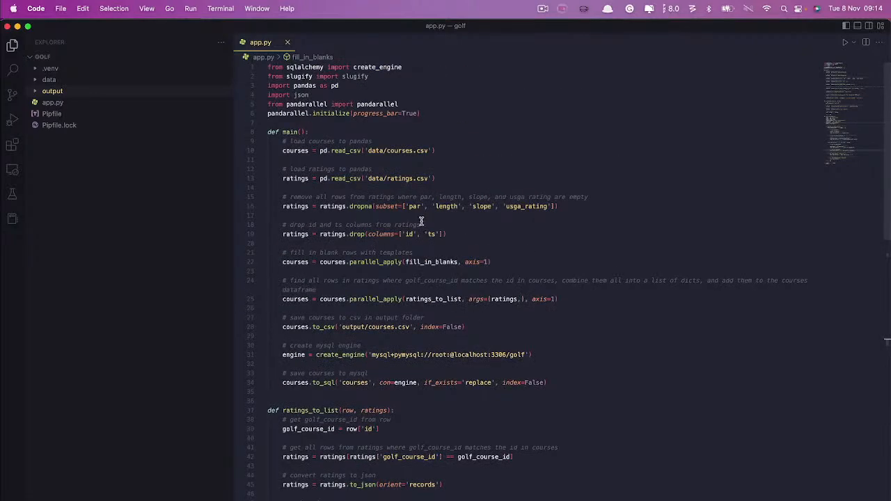
click(534, 289)
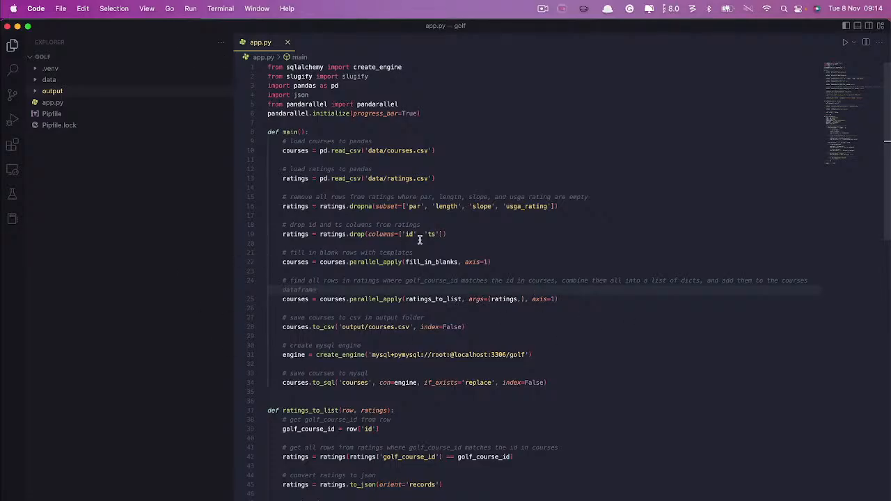
click(430, 301)
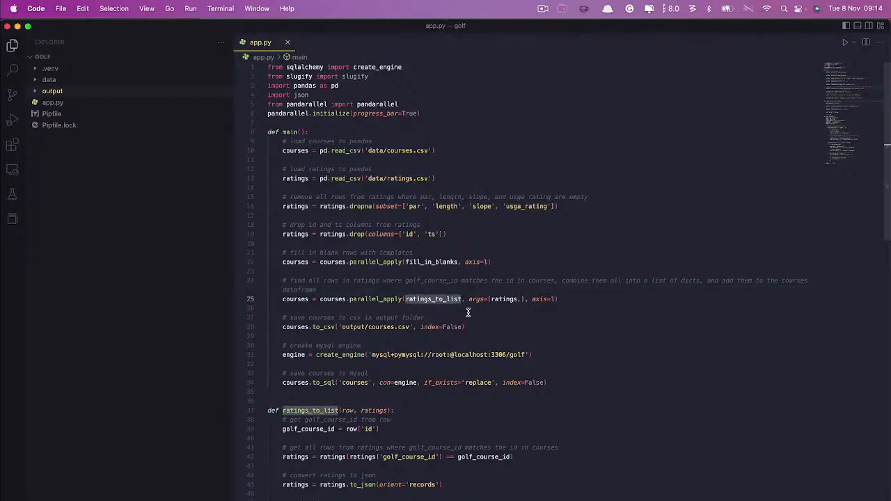
Switch to TablePlus and select review rows 5 to 8, belonging to golf_course_id 2, in golf_course_review.
key(super+Tab)
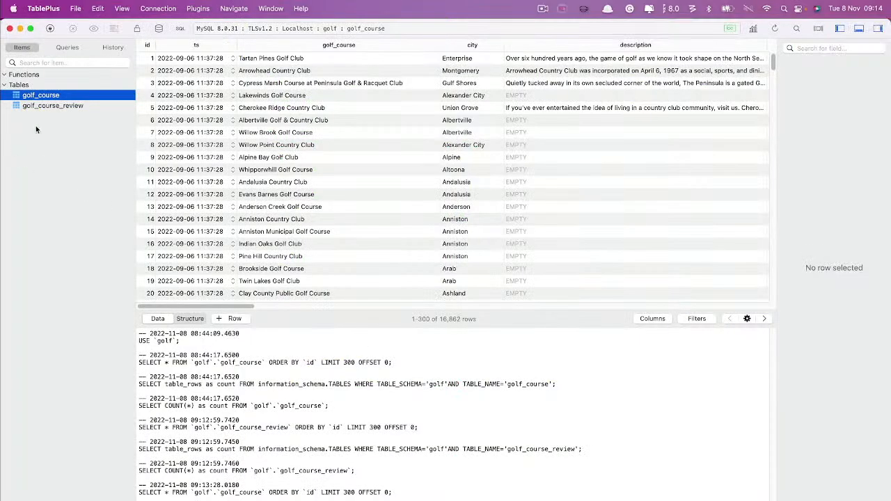
click(59, 106)
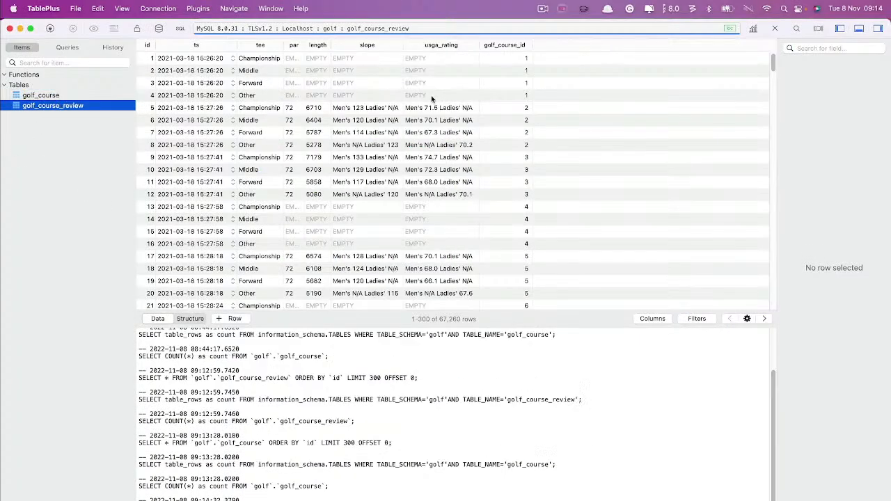
click(508, 109)
shift+click(525, 149)
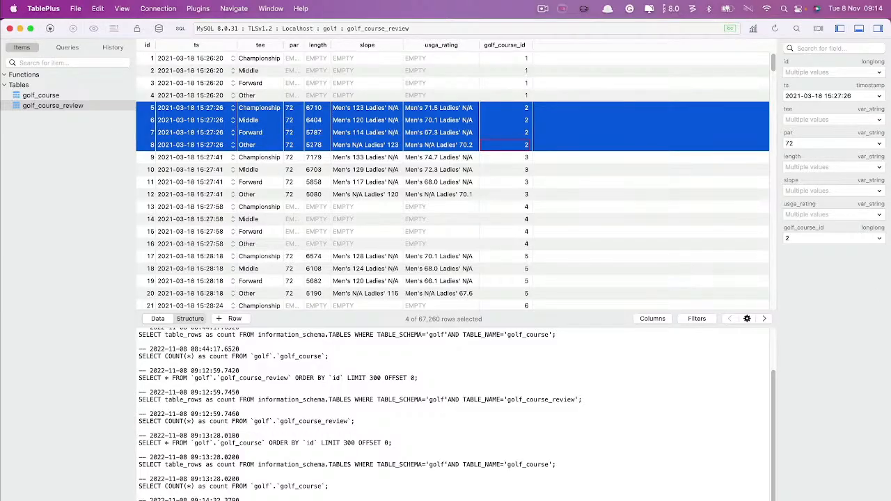
Return to app.py in VS Code and examine the CSV export line and the ratings_to_list function.
key(super+Tab)
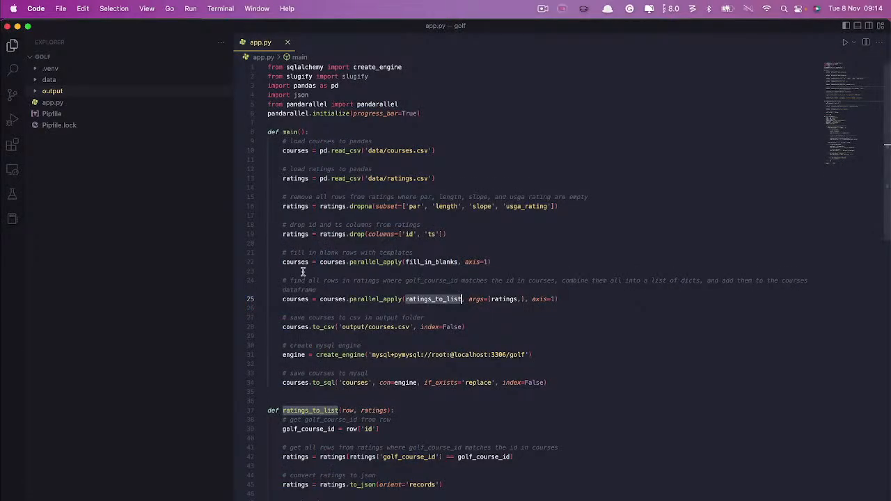
click(476, 325)
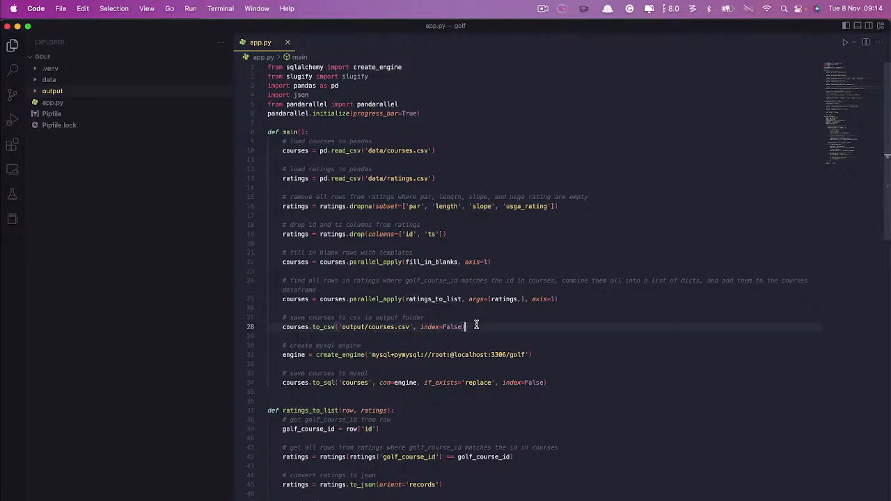
scroll(490, 306, down, 5)
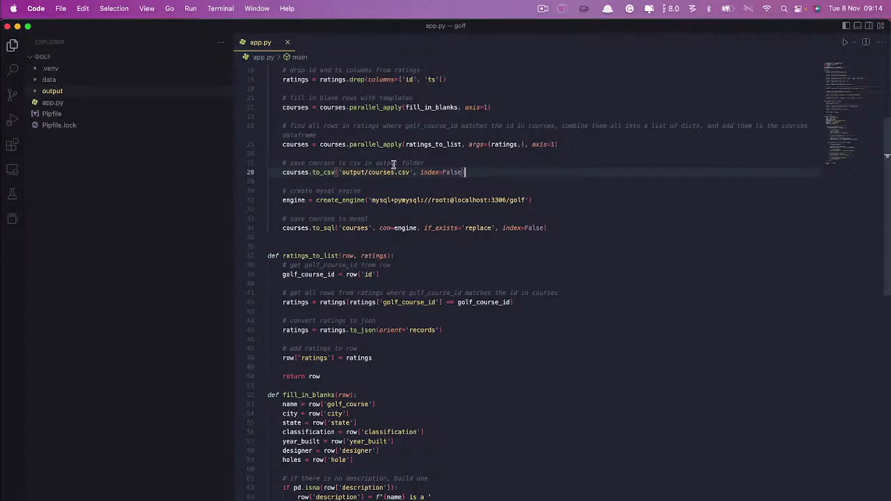
click(443, 144)
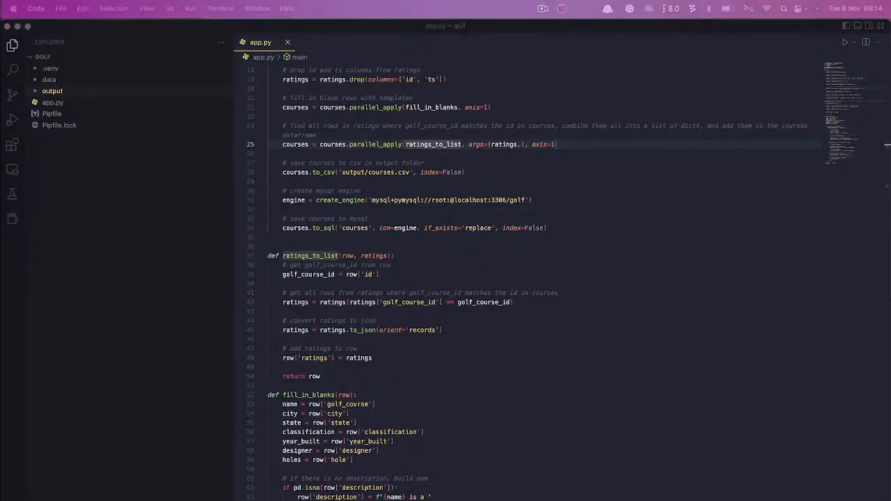
Run the script in the iTerm2 terminal with "pipenv run python app.py".
text(pipe)
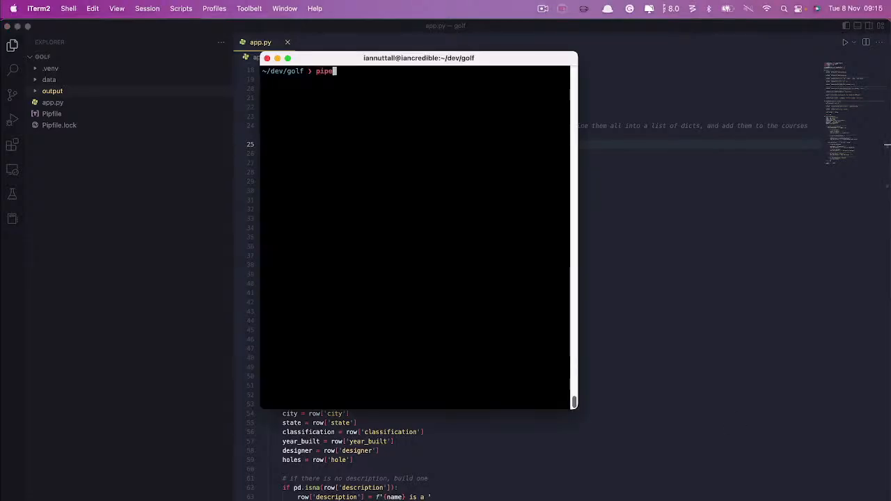
text(nv run python app.py)
key(Return)
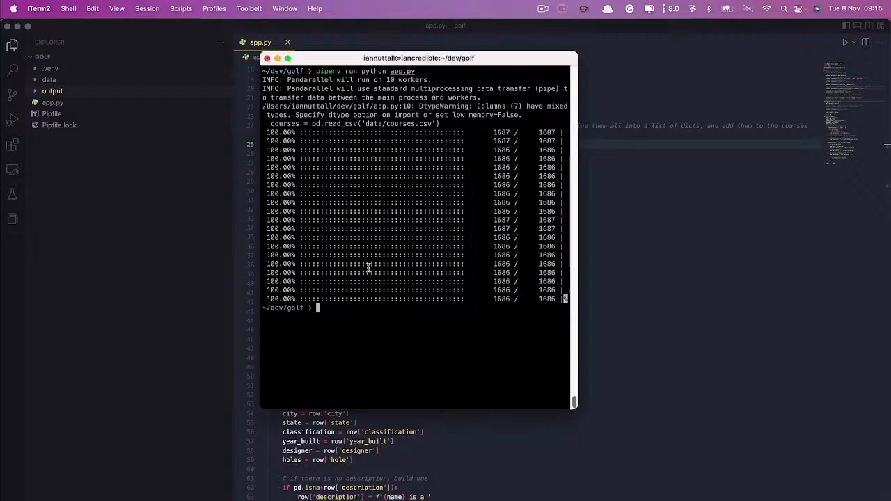
Switch to TablePlus, reload the golf database, and open the new courses table.
key(super+Tab)
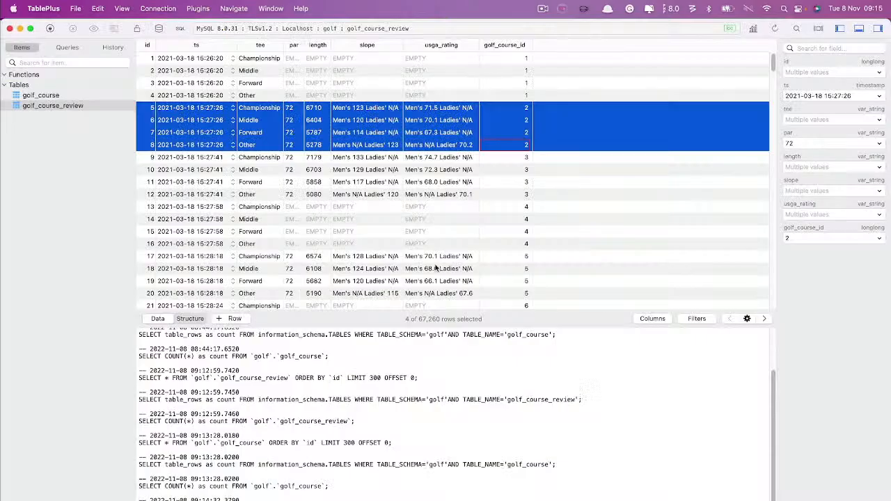
key(super+r)
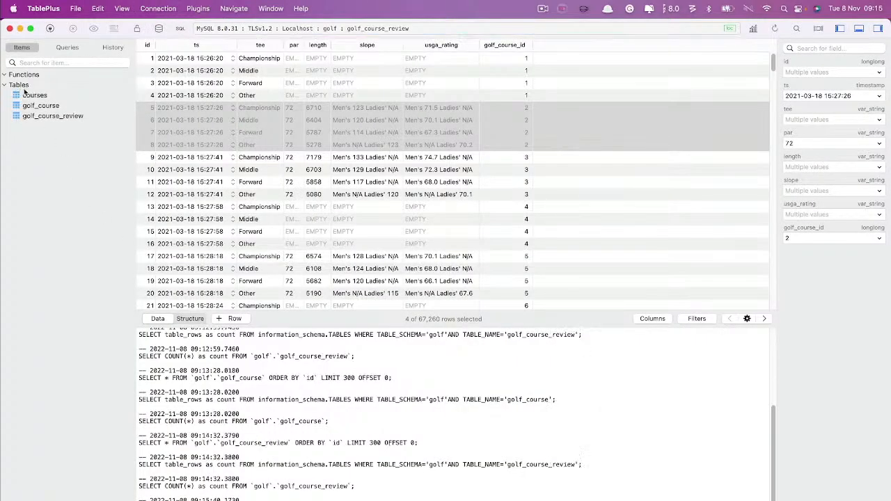
click(33, 95)
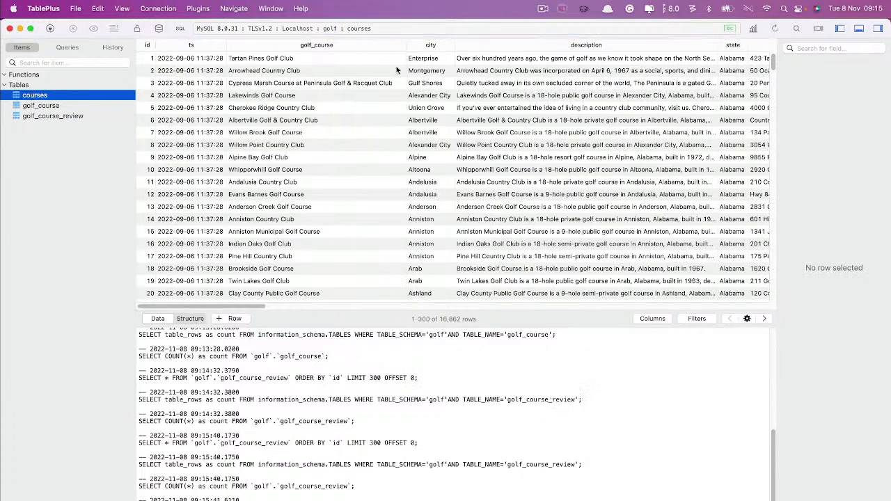
Review the description column in courses, checking the Arrowhead Country Club, Clanton Country Club and Willow Brook Golf Course records.
click(572, 72)
scroll(560, 158, down, 15)
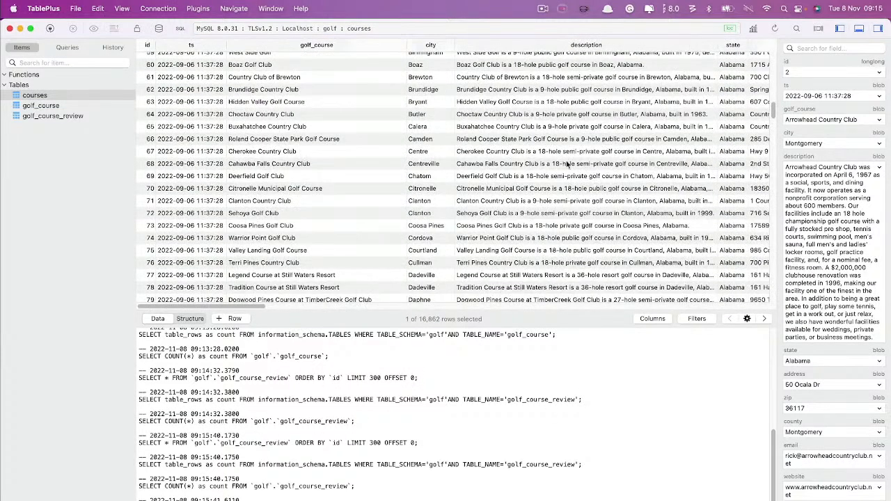
click(530, 204)
scroll(531, 194, up, 15)
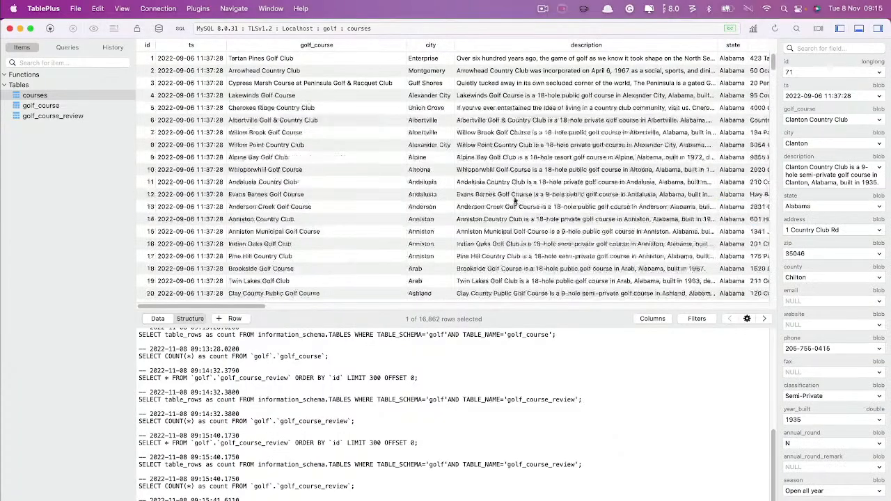
click(516, 132)
Examine the ratings column in courses by selecting the ratings cells of several Alabama records, including Arrowhead Country Club.
scroll(516, 133, right, 10)
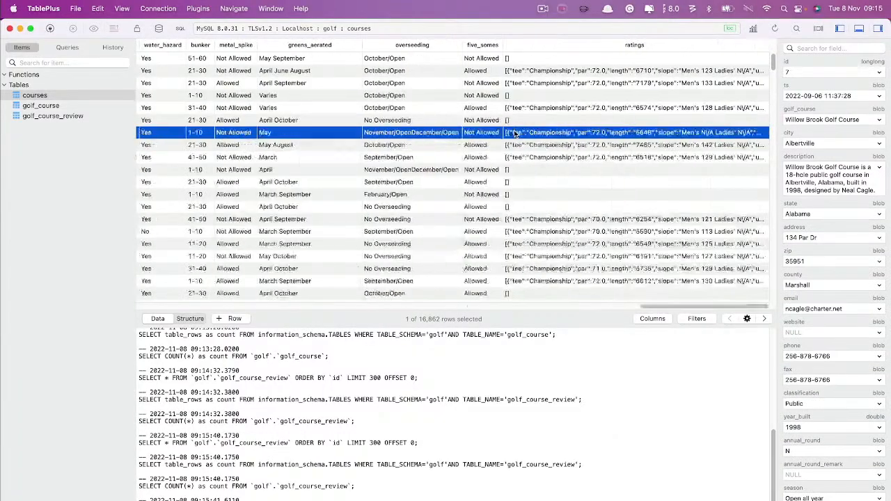
click(619, 73)
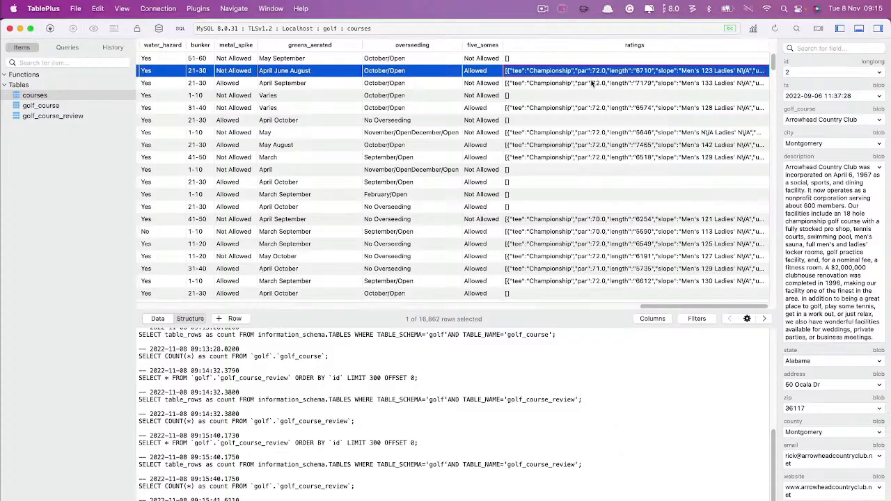
click(593, 83)
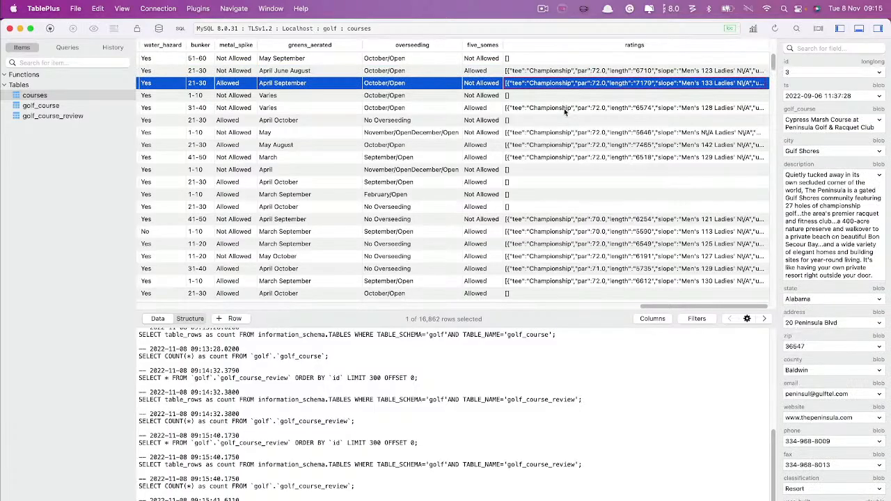
click(565, 109)
click(544, 135)
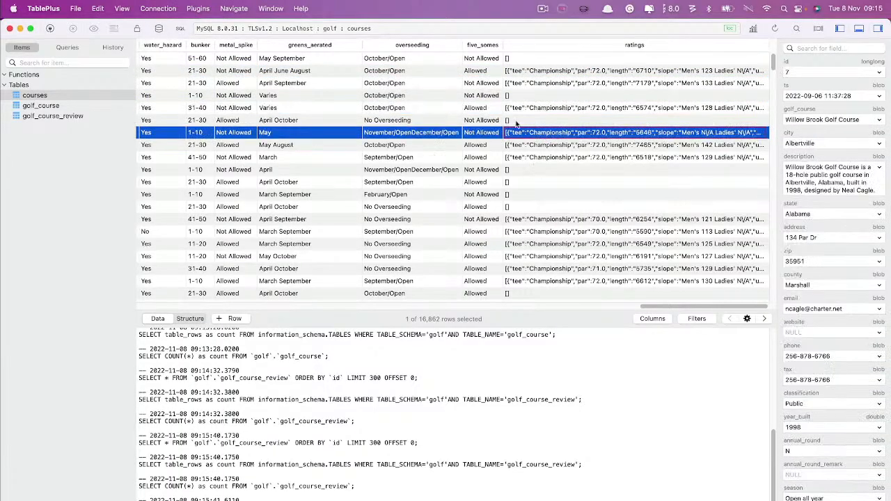
click(624, 72)
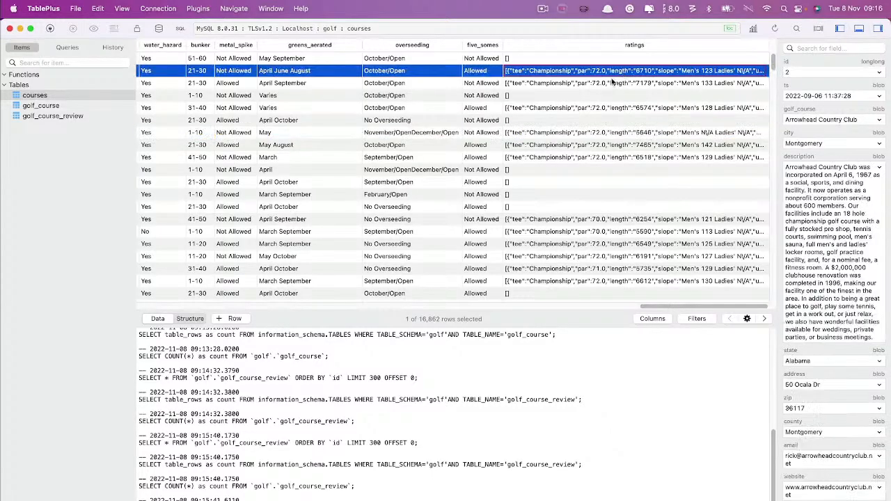
Examine the ratings of the Cypress Marsh Course and Cherokee Ridge Country Club records in courses.
click(608, 84)
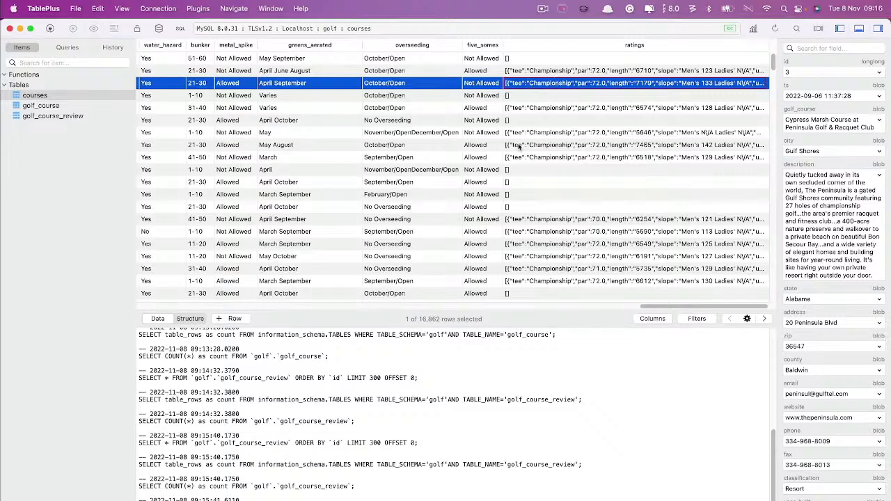
click(546, 108)
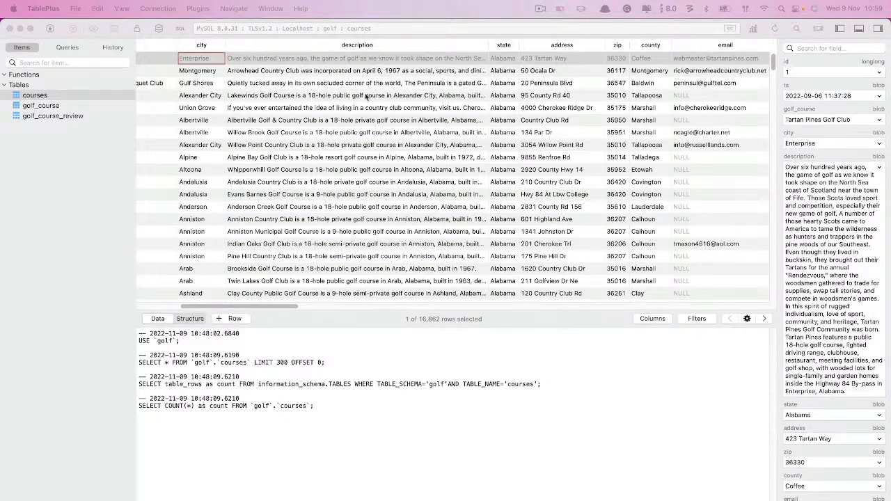
Review the slug, state_slug and city_slug columns in courses, comparing several slugs with their golf_course names.
scroll(362, 95, right, 15)
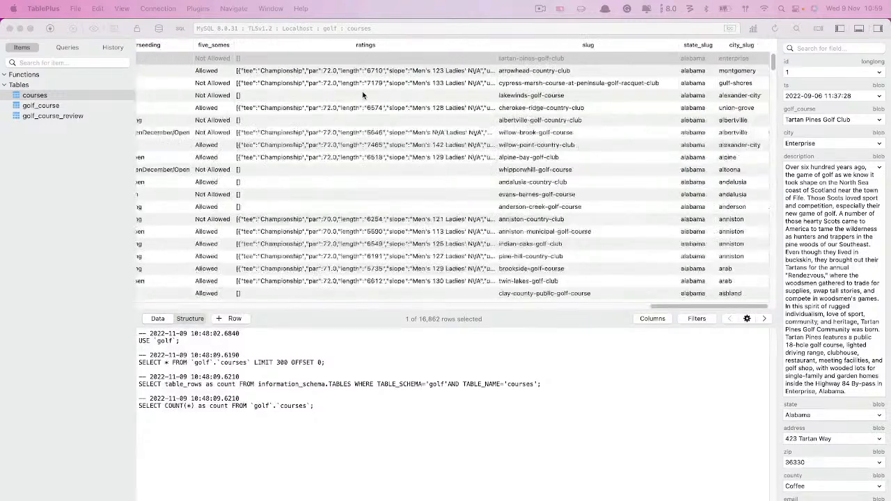
click(592, 58)
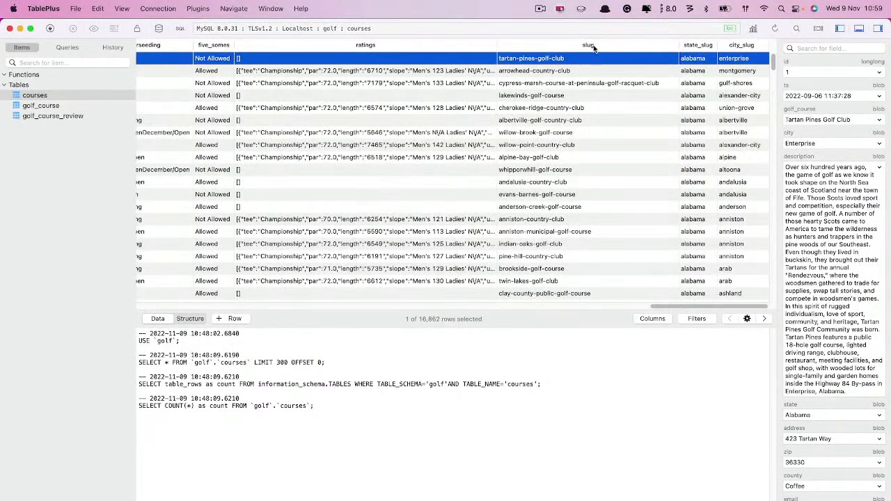
key(Down)
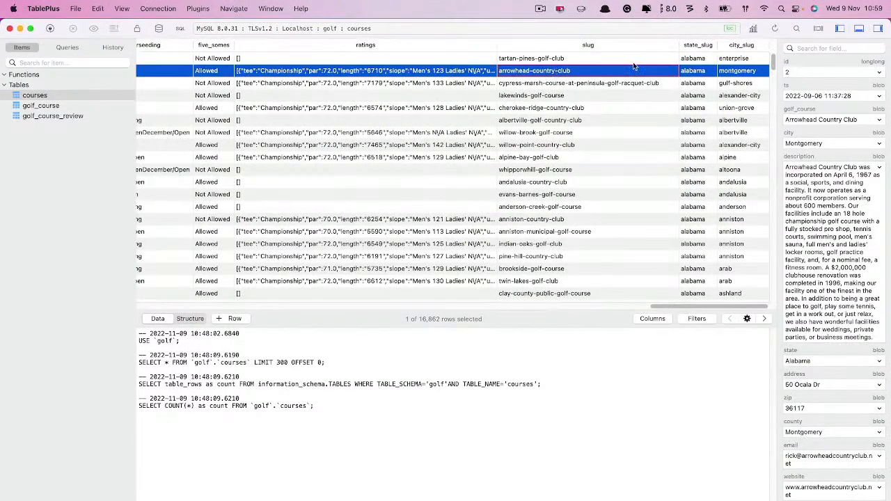
click(702, 57)
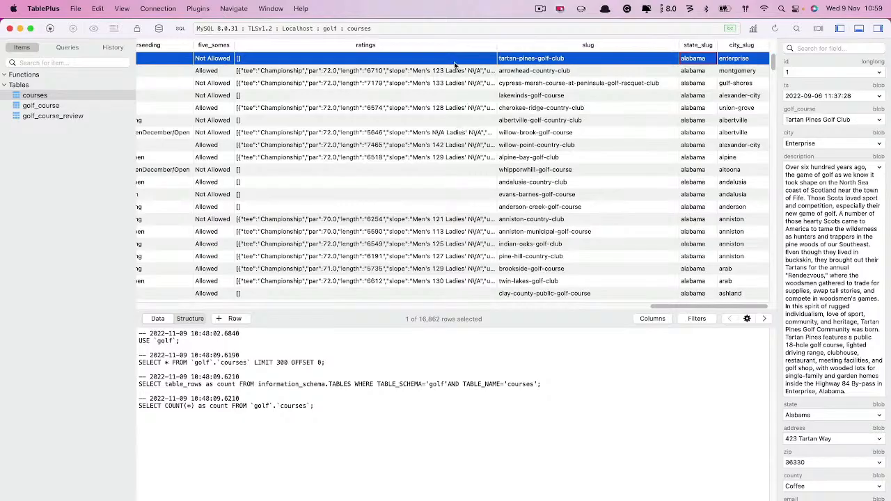
scroll(470, 210, left, 10)
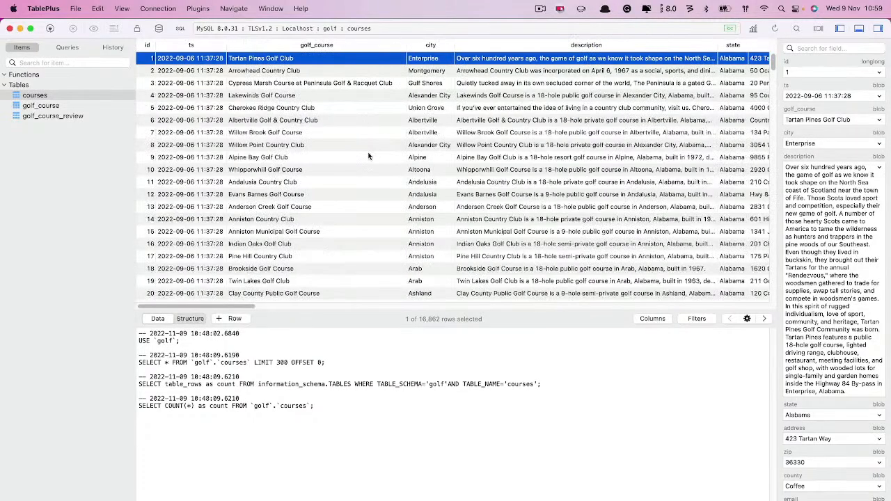
click(282, 70)
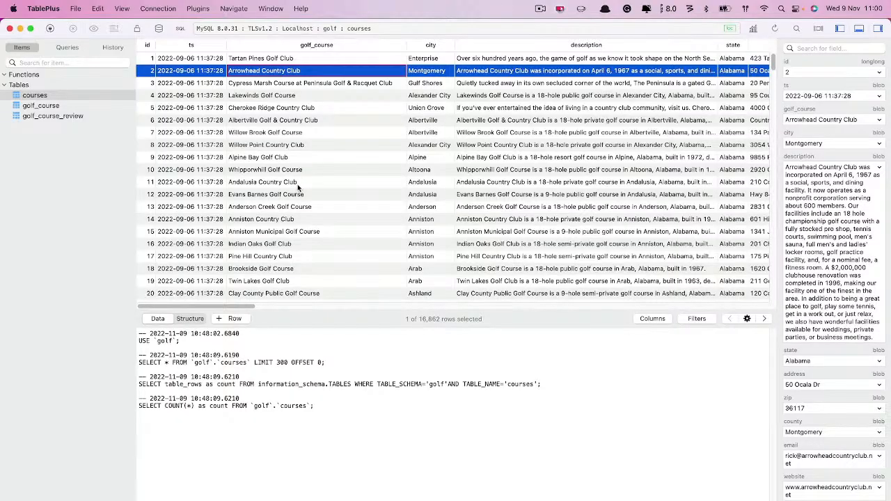
scroll(313, 174, right, 10)
click(582, 58)
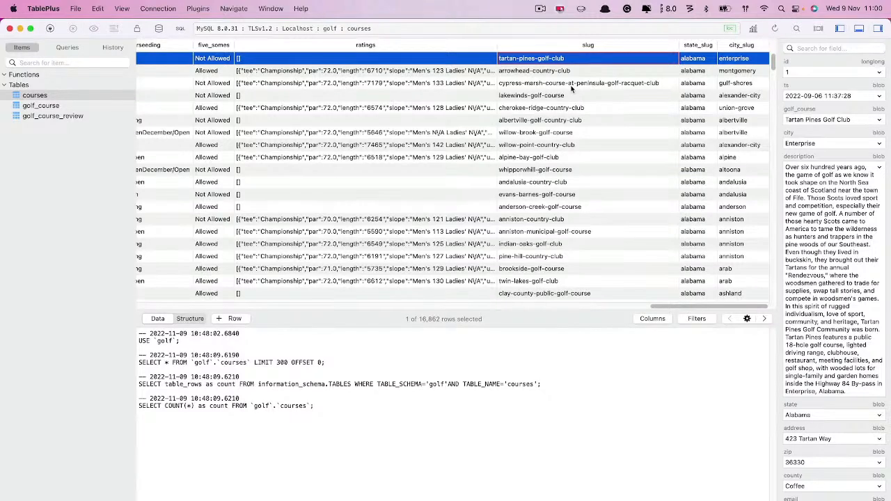
click(561, 108)
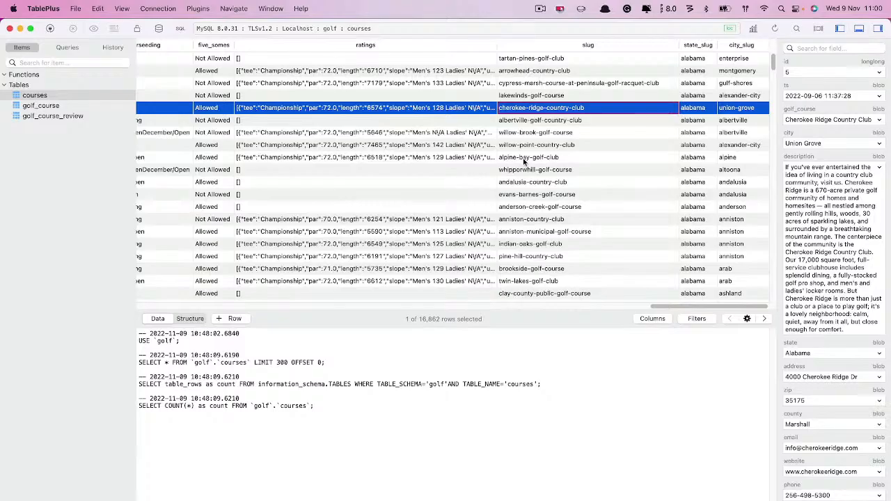
click(525, 158)
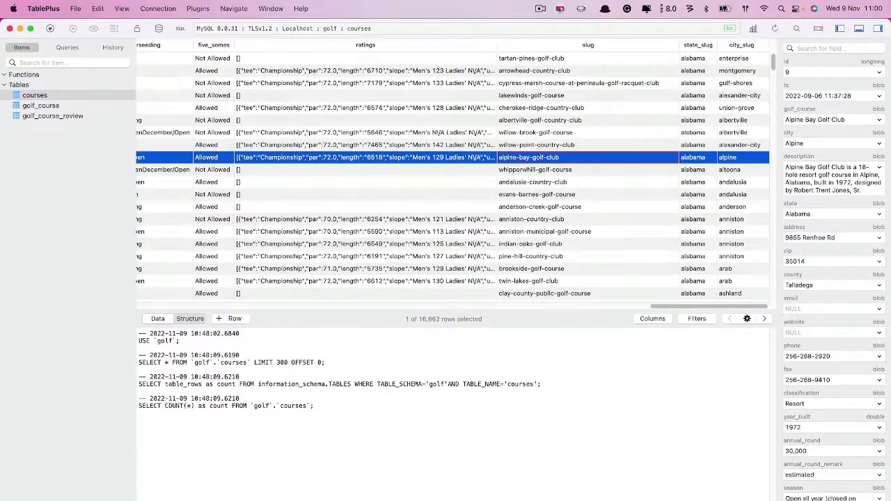
Switch to Chrome and open the wtools.io Online Slug Generator page, checking its input and output areas.
key(super+Tab)
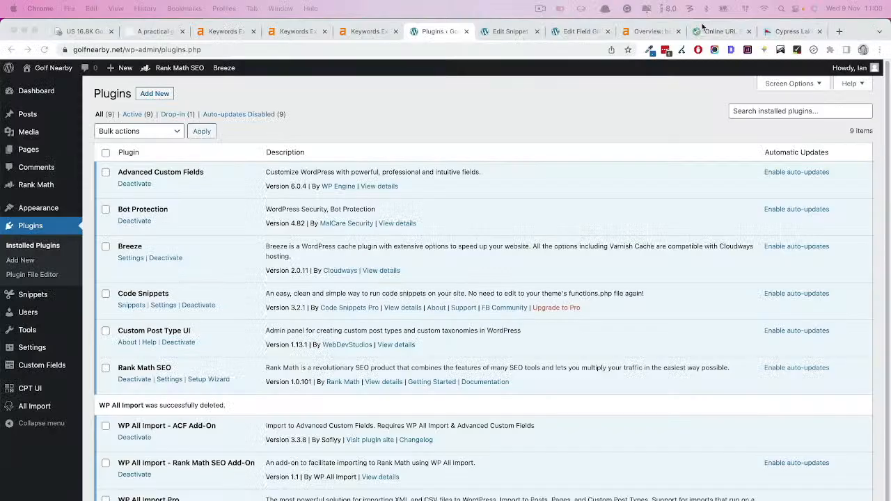
click(717, 31)
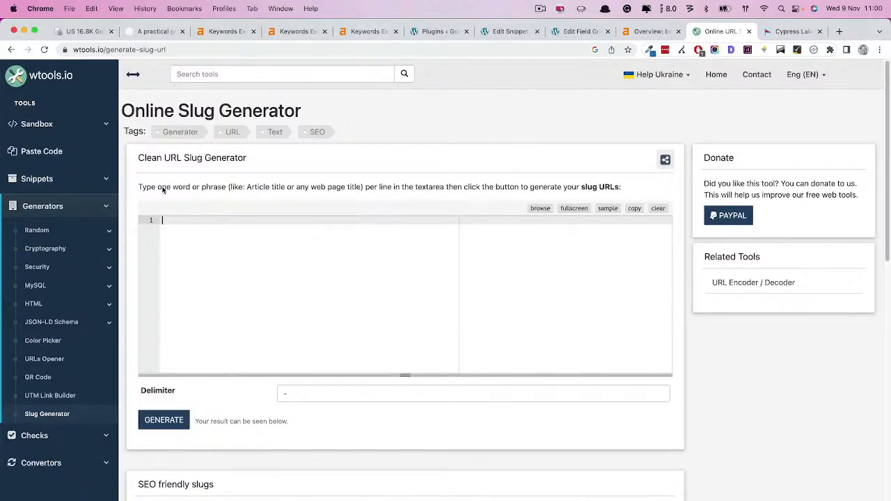
scroll(231, 417, down, 3)
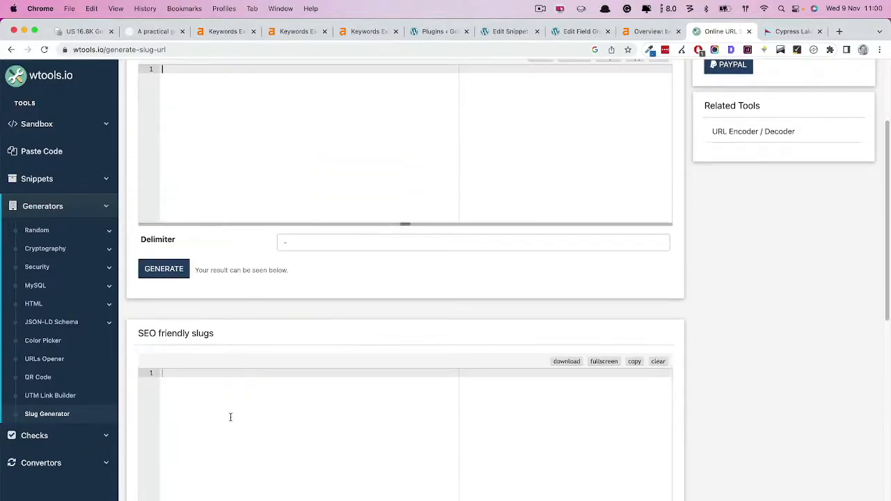
scroll(255, 182, up, 1)
scroll(255, 182, up, 1)
Generate SEO friendly slugs for the lines "Golf Course 1" and "Golf Course 2".
click(248, 168)
text(Golf Cours)
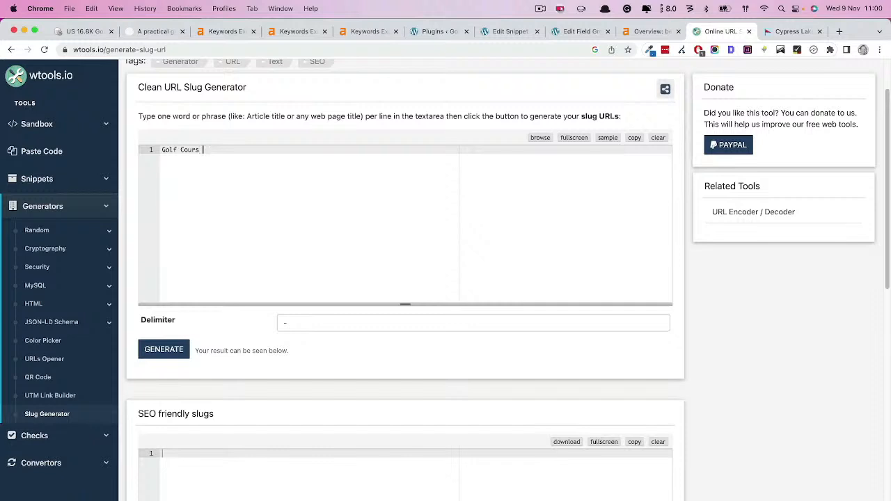
key(BackSpace)
text(e 1)
key(Return)
text(Golf Course 2)
key(Return)
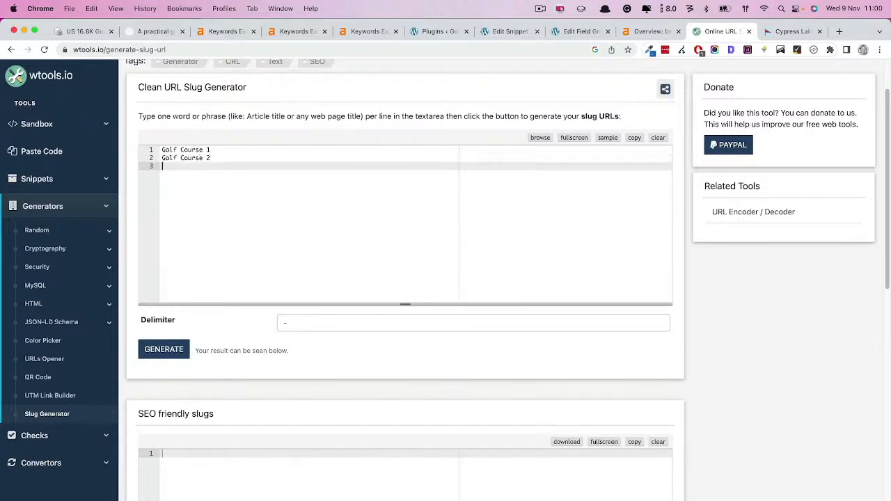
key(BackSpace)
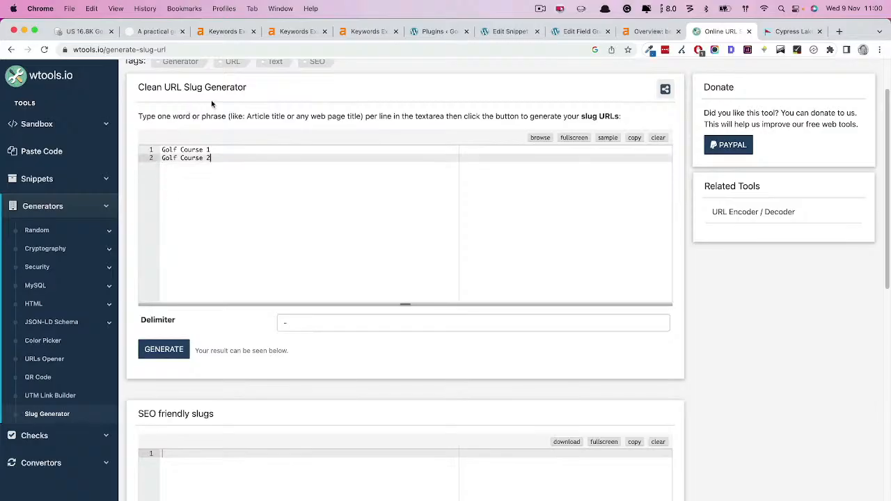
click(164, 350)
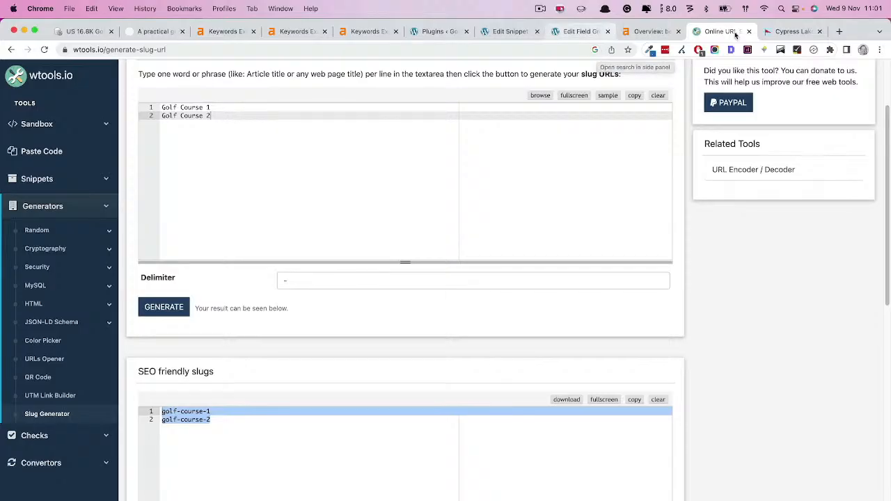
Return to the Golf Nearby WordPress admin and open the Course Info field group in Custom Fields.
click(427, 33)
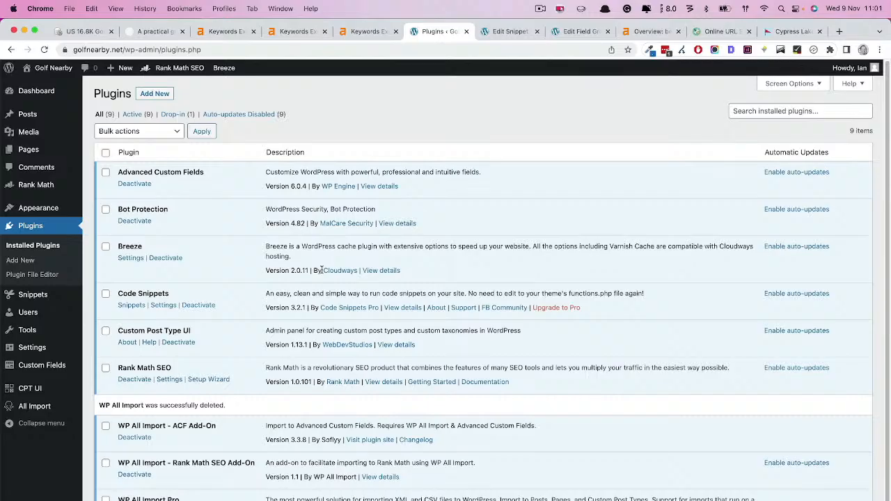
mouse_move(39, 371)
click(117, 367)
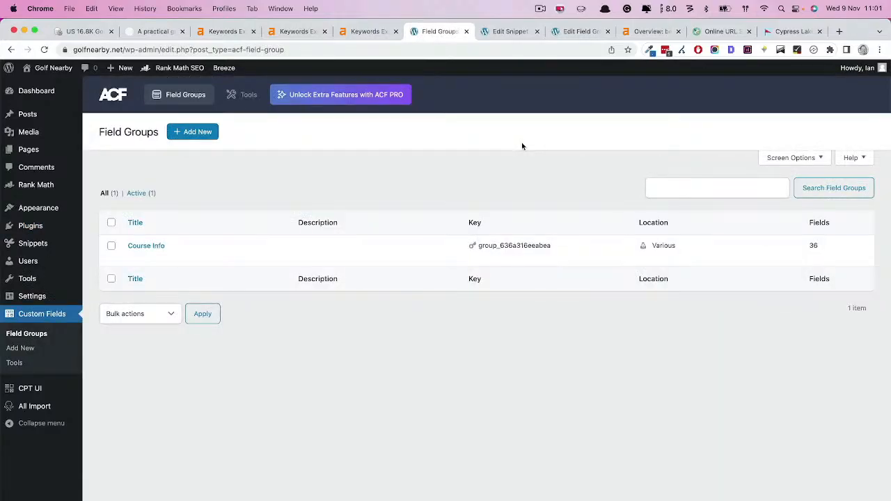
click(148, 247)
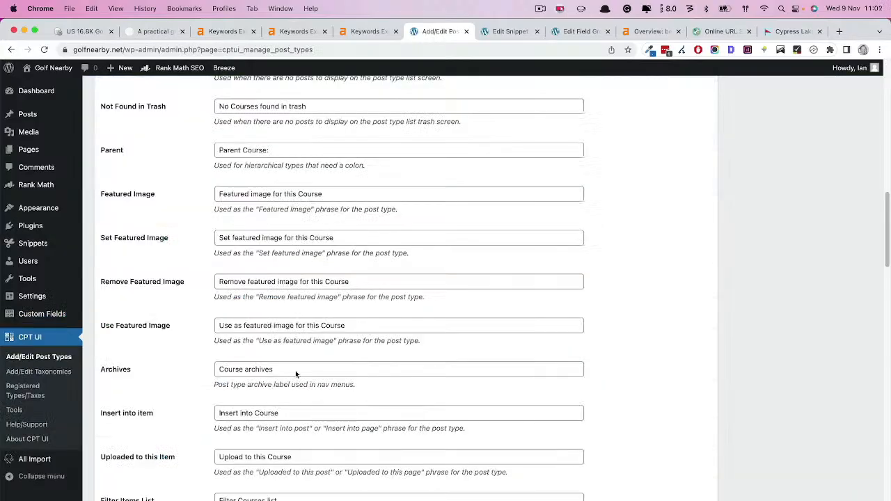
Review the settings of the new Course post type and choose a flag as its menu icon.
scroll(309, 321, down, 15)
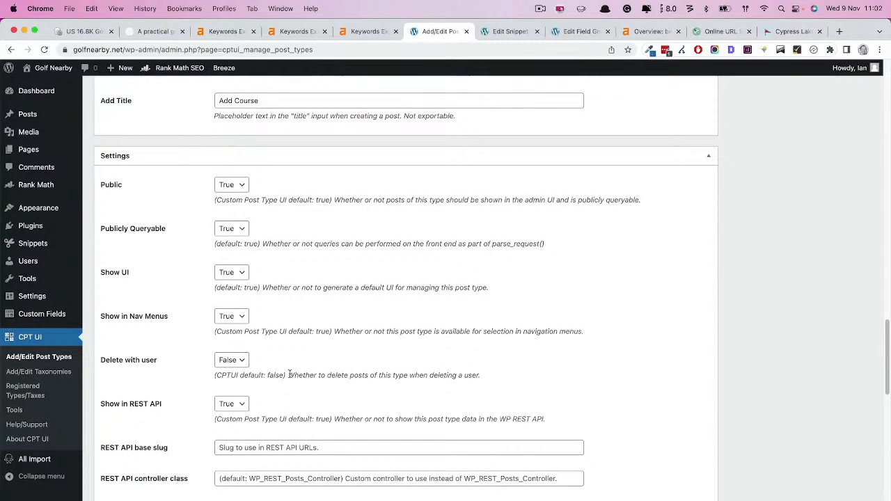
scroll(271, 335, down, 4)
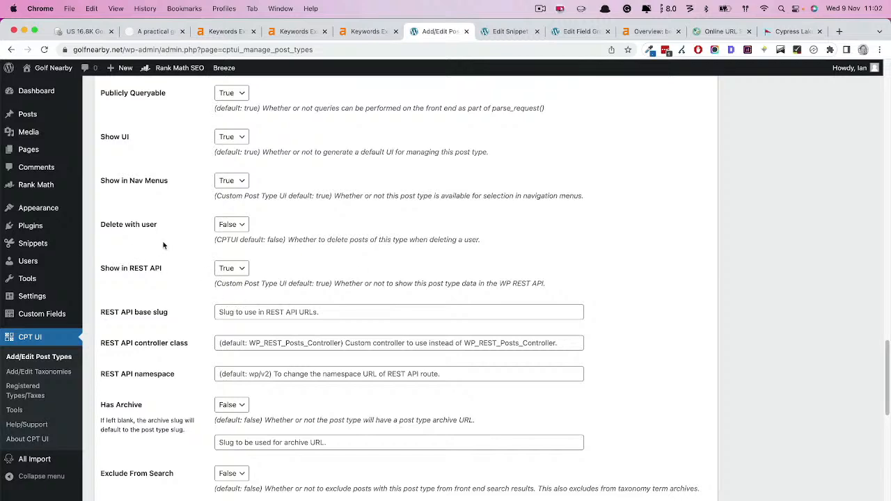
scroll(283, 309, down, 1)
scroll(283, 309, down, 5)
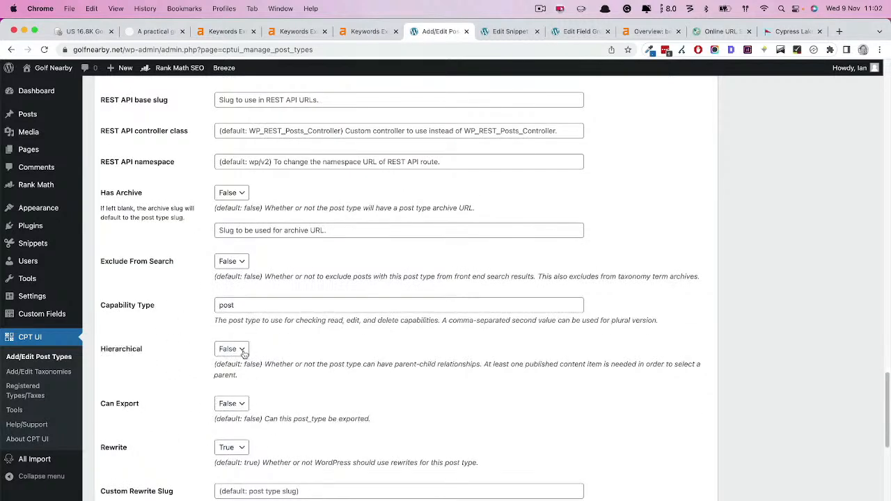
scroll(245, 355, down, 1)
scroll(244, 355, down, 8)
click(234, 398)
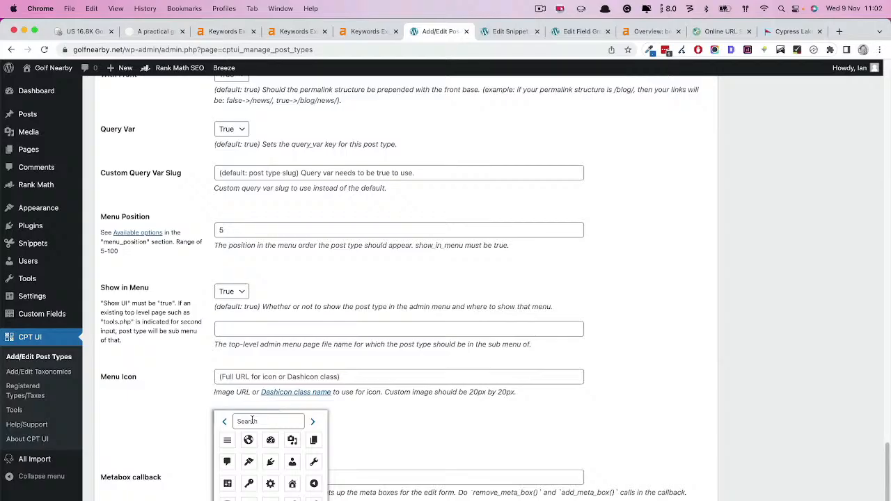
click(252, 421)
text(f)
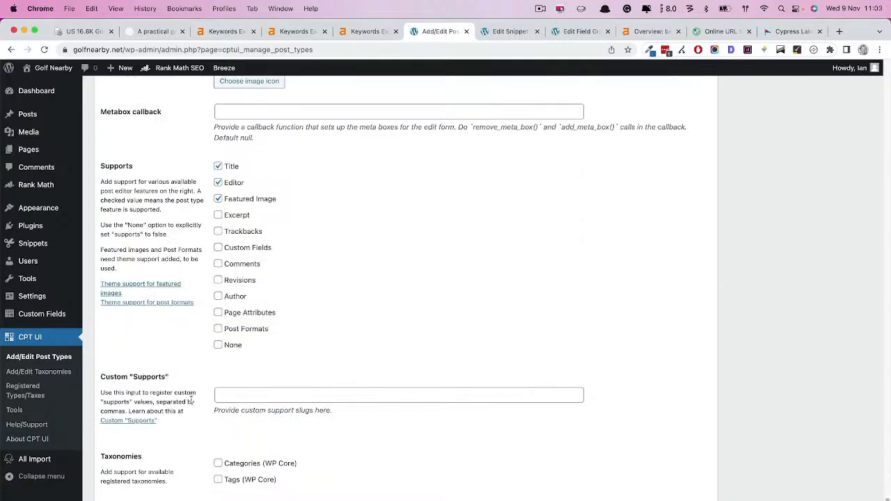
Enable the Categories and Tags taxonomies for the Course post type and add the post type.
click(218, 463)
click(218, 480)
click(134, 500)
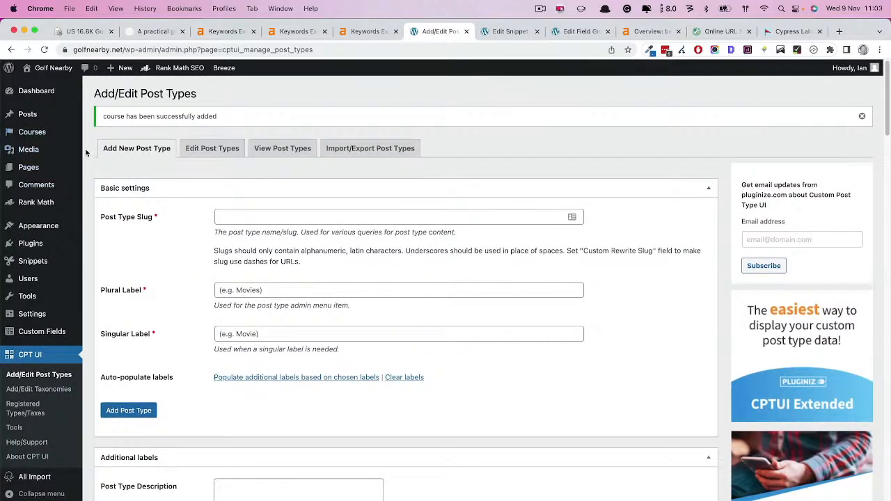
Start a new WP All Import import with courses.csv uploaded from the Desktop, creating new Courses.
mouse_move(23, 133)
mouse_move(39, 479)
click(125, 481)
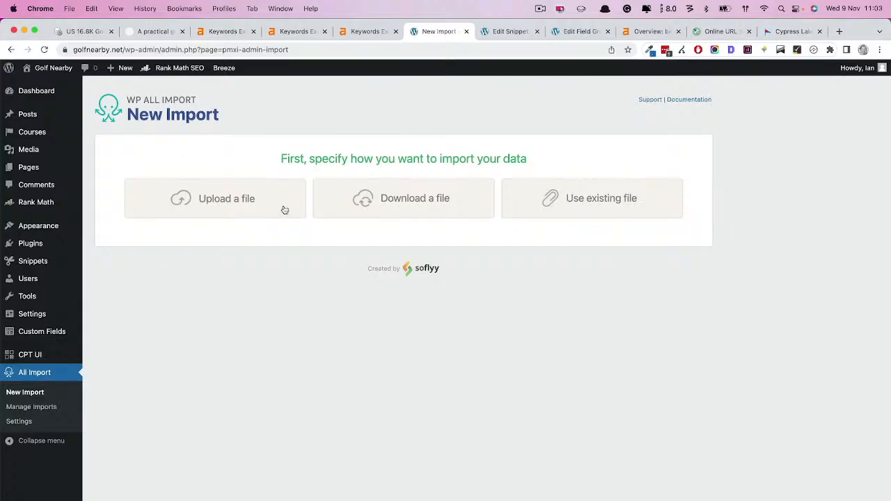
click(190, 200)
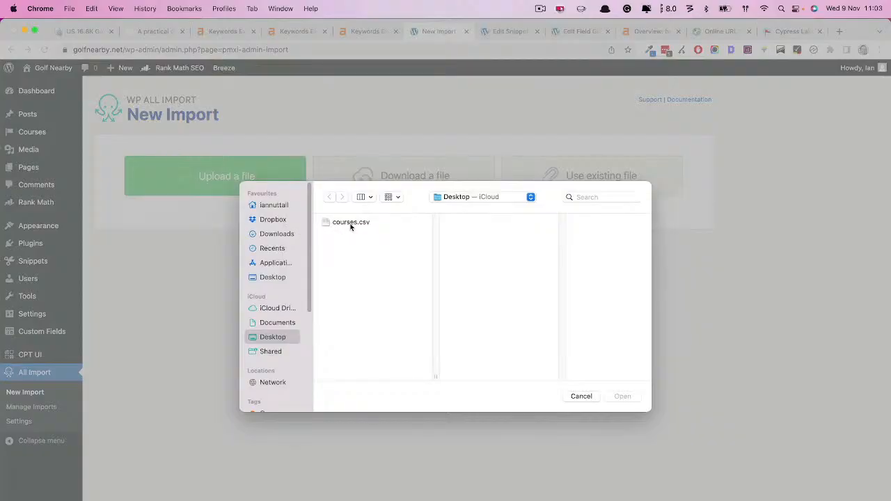
click(351, 222)
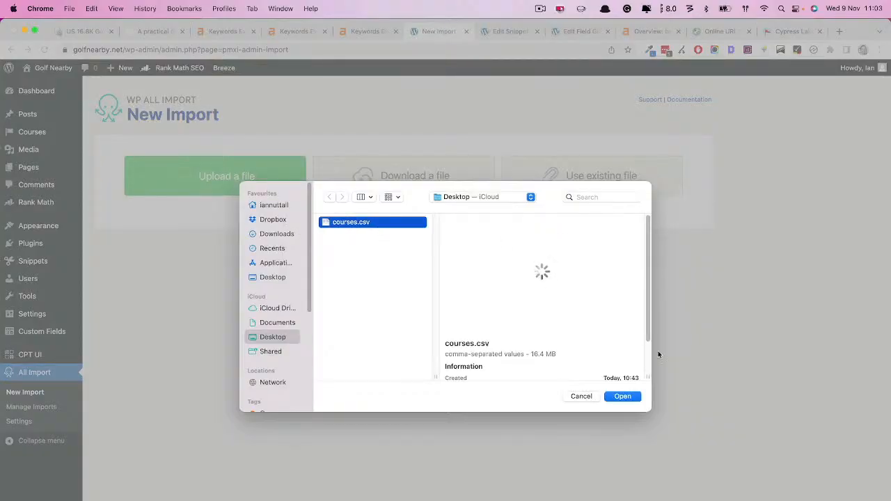
click(630, 396)
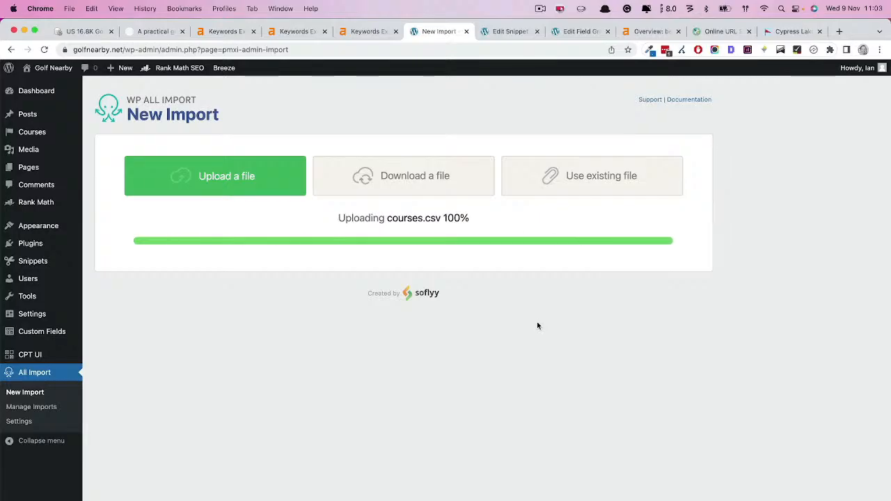
click(335, 362)
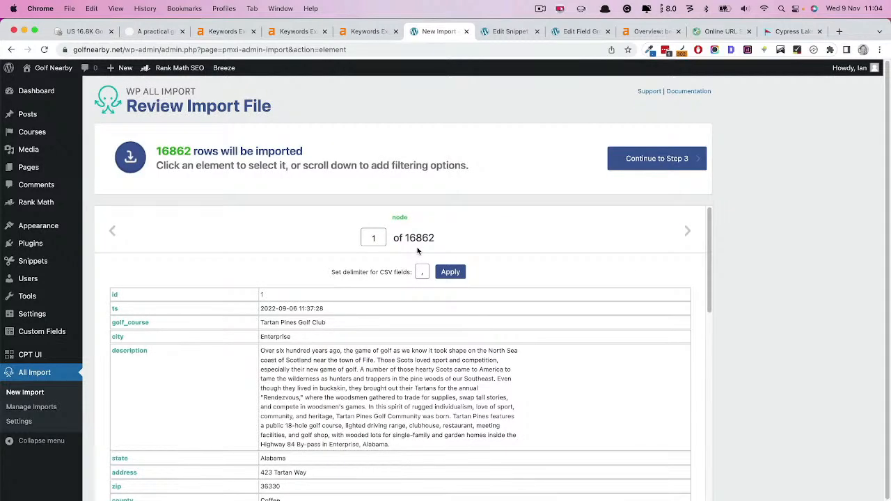
Review the fields of the first record in the import file, then continue to the import template.
scroll(341, 320, down, 10)
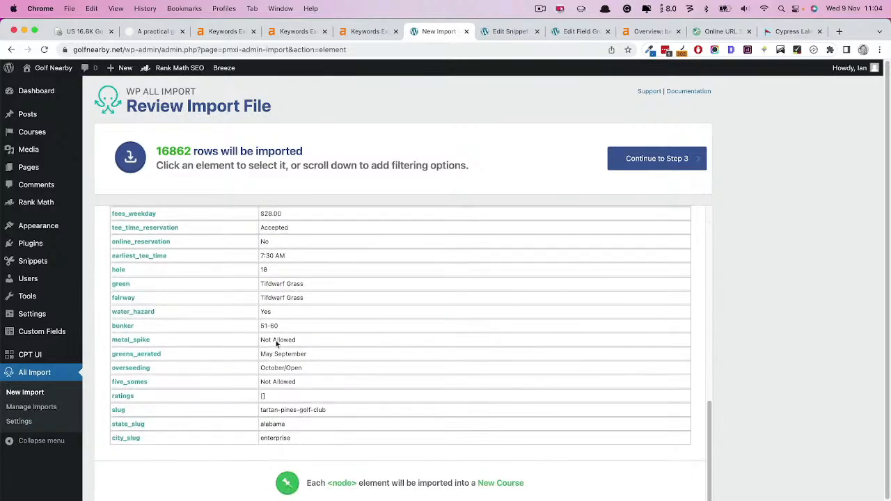
scroll(216, 404, up, 10)
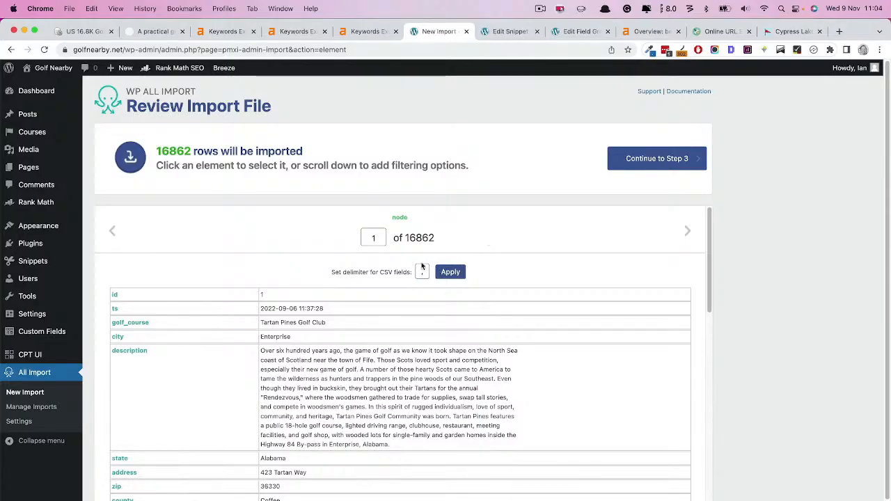
click(644, 160)
Map the golf_course field to the title in the import template.
scroll(732, 348, down, 5)
scroll(743, 310, up, 10)
drag(710, 197, 223, 173)
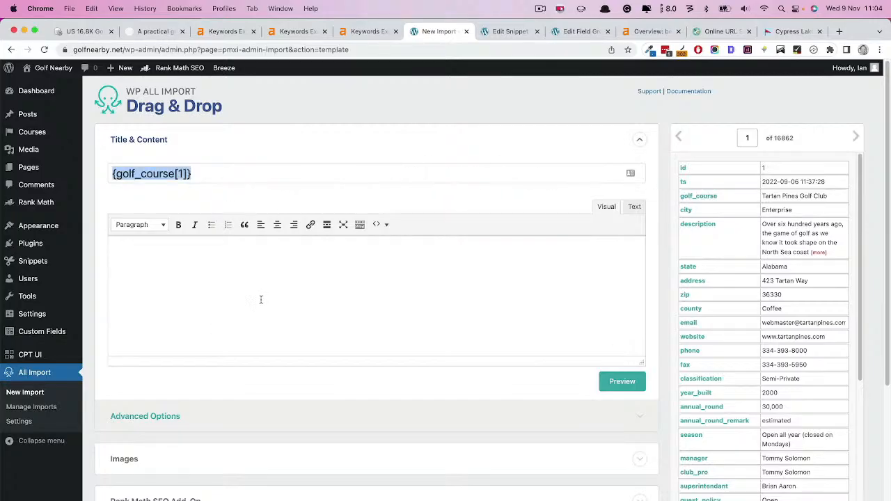
Write the content intro "In this article, we'll give you all of the information you need to know before visiting {golf_course[1]} in {city[1]}, {state[1]}.".
click(612, 383)
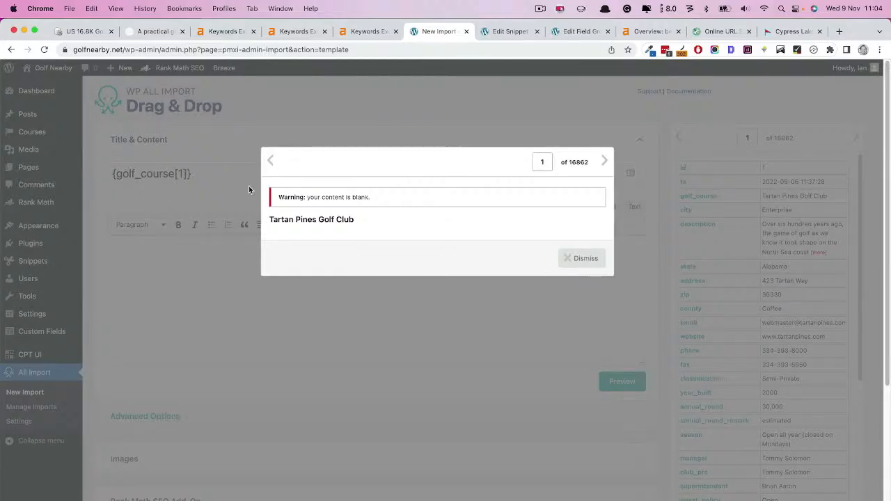
text(rticle,)
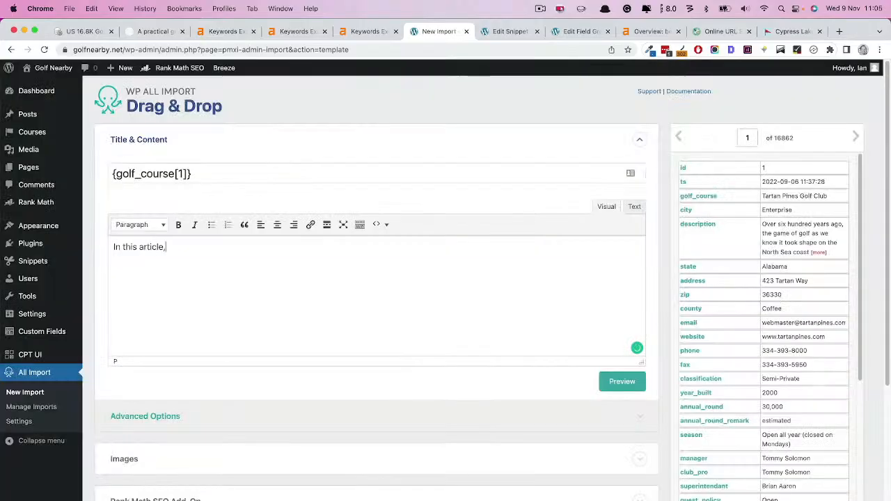
text( we'll give you all of the informati)
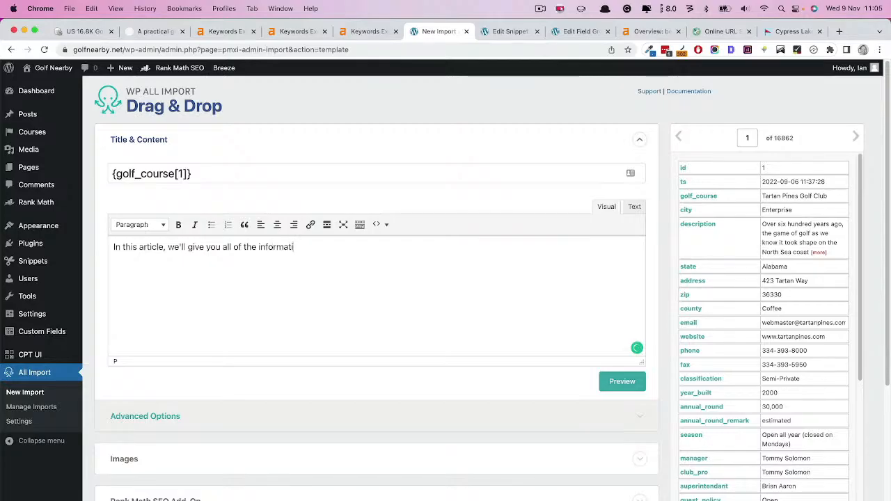
text(on you need to know before visiting)
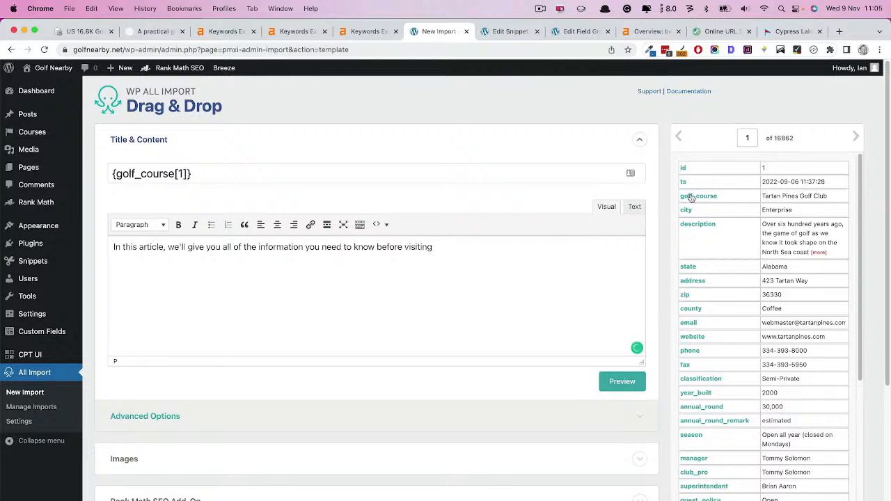
drag(691, 198, 478, 252)
text(in)
drag(686, 210, 558, 260)
text(,)
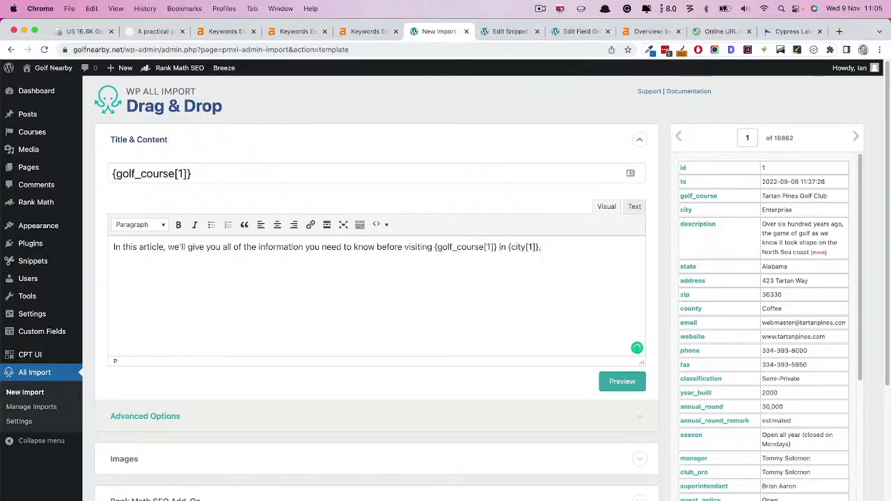
drag(688, 271, 582, 251)
Try the annual_round field below the intro sentence and preview the resulting content for records 1 to 6.
drag(703, 407, 146, 277)
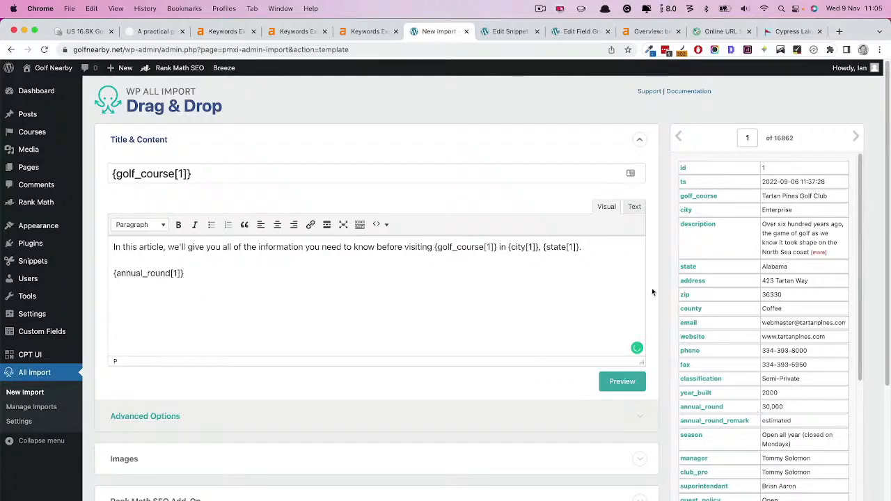
click(622, 381)
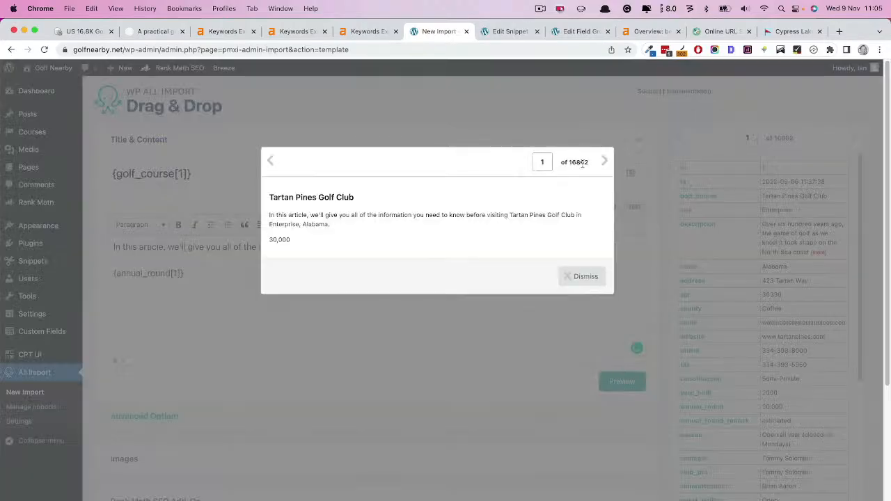
click(605, 161)
click(605, 161)
click(605, 161)
click(605, 161)
click(605, 161)
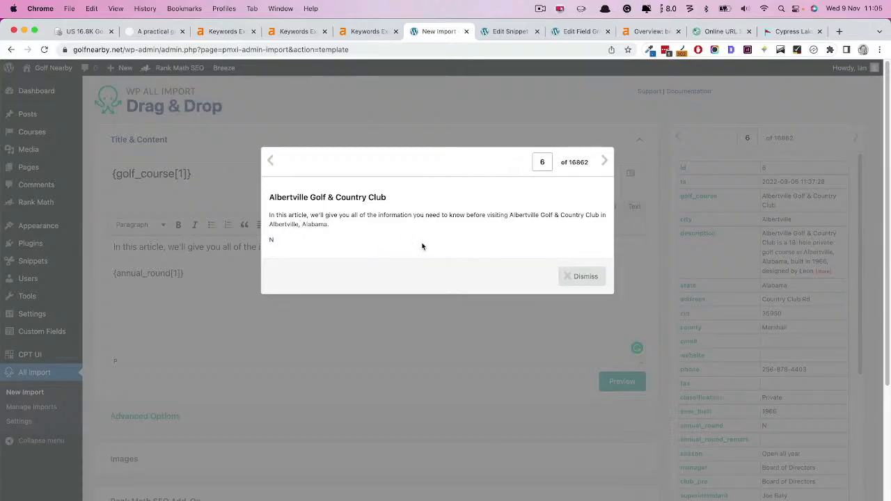
click(584, 278)
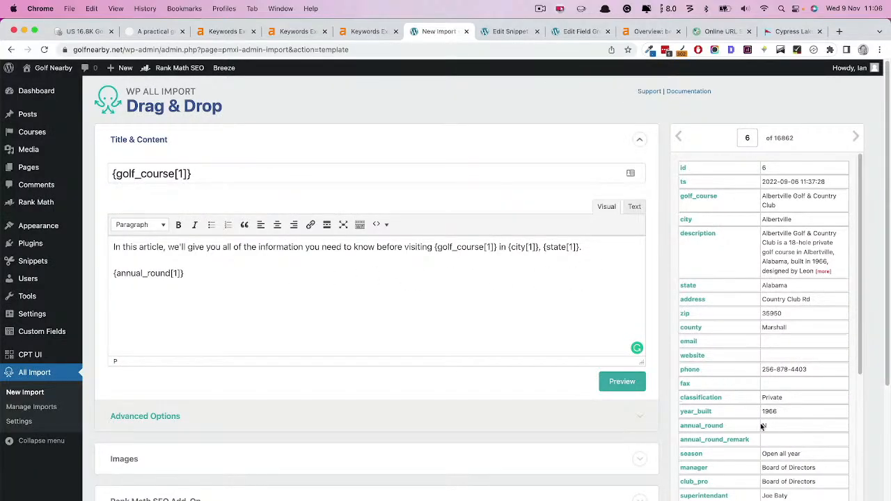
Replace the annual_round placeholder below the intro sentence with the description field.
drag(762, 426, 208, 280)
triple_click(221, 272)
key(BackSpace)
click(695, 237)
drag(699, 237, 132, 279)
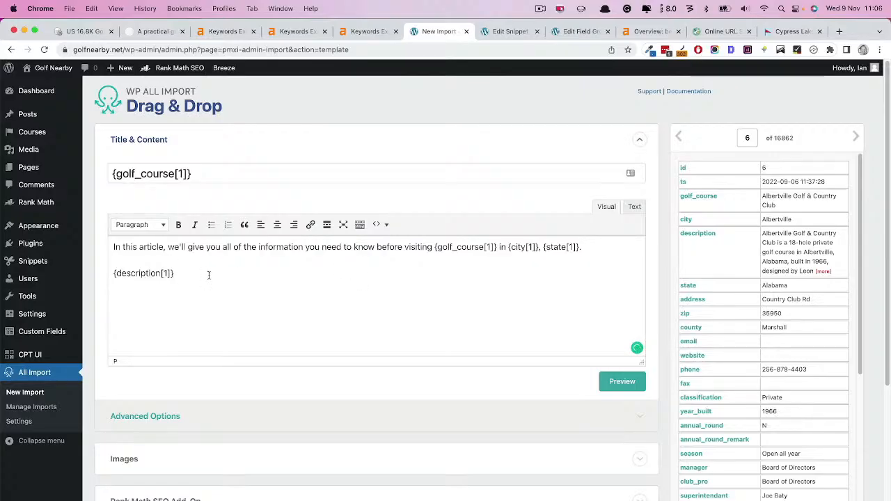
Preview record 6 and read its description paragraph, then close the preview.
click(626, 383)
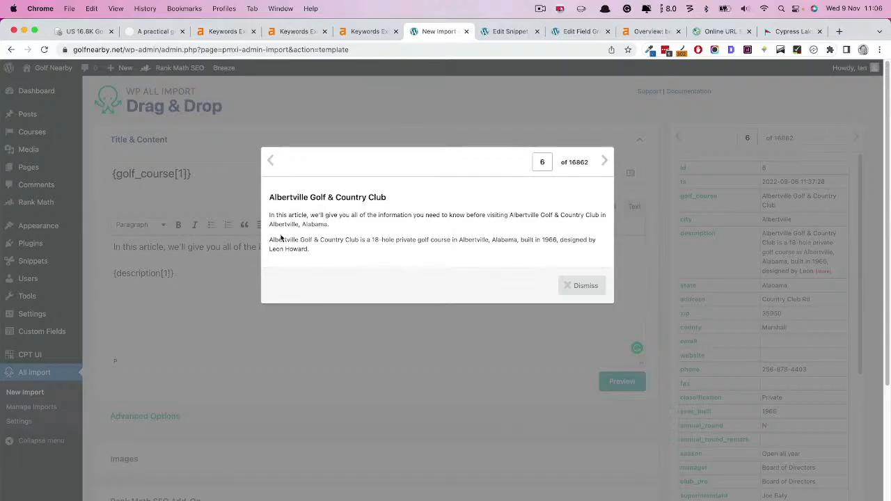
drag(268, 239, 398, 254)
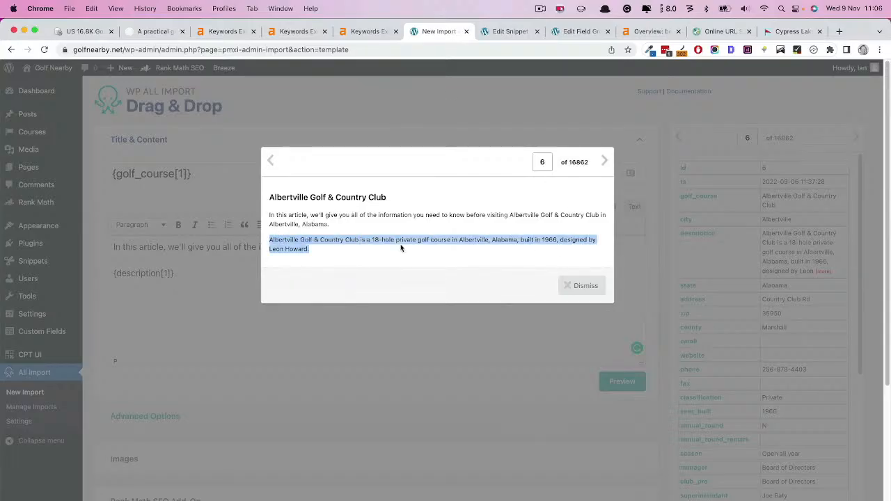
click(556, 245)
click(589, 285)
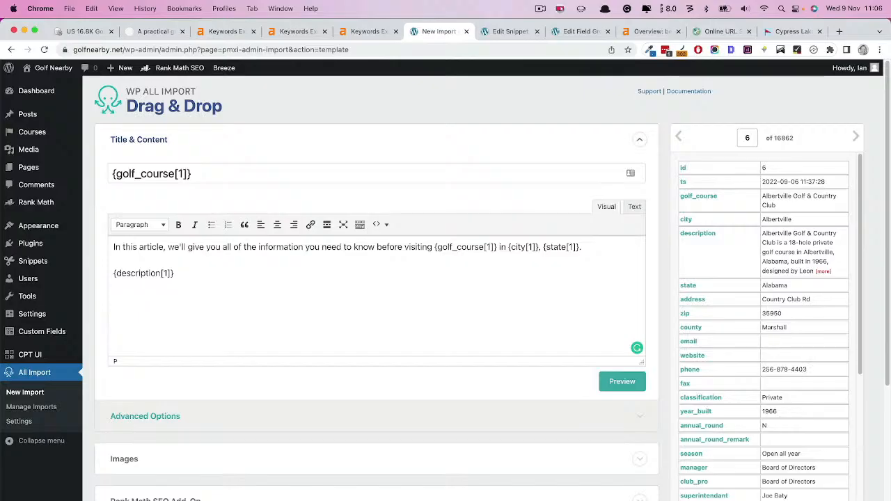
Switch to TablePlus and examine the courses table's rows and columns for missing values and details such as designer, season and dress code.
key(super+Tab)
scroll(601, 233, left, 3)
scroll(418, 230, right, 10)
scroll(314, 202, left, 5)
click(336, 182)
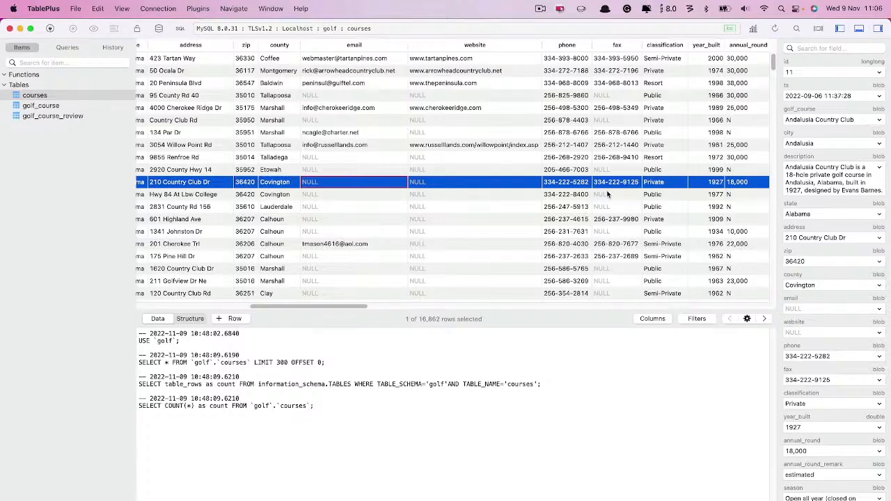
scroll(609, 196, right, 5)
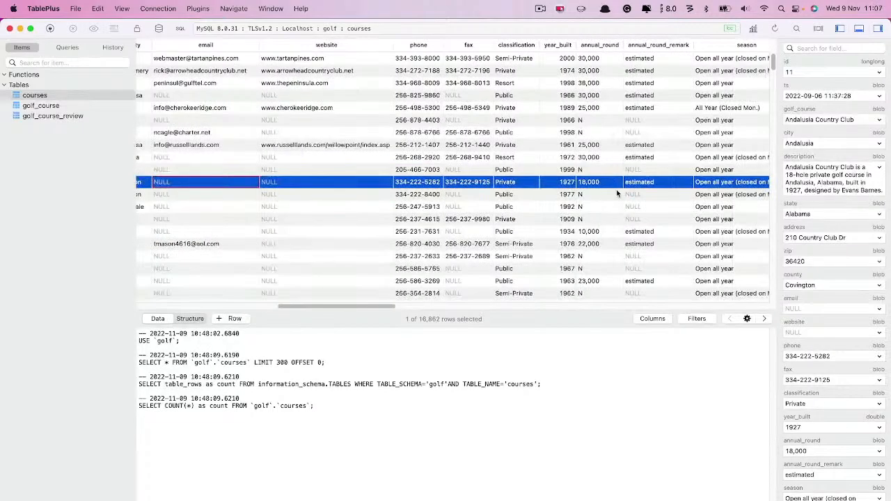
click(647, 207)
scroll(647, 202, down, 10)
scroll(626, 200, right, 3)
scroll(610, 200, down, 15)
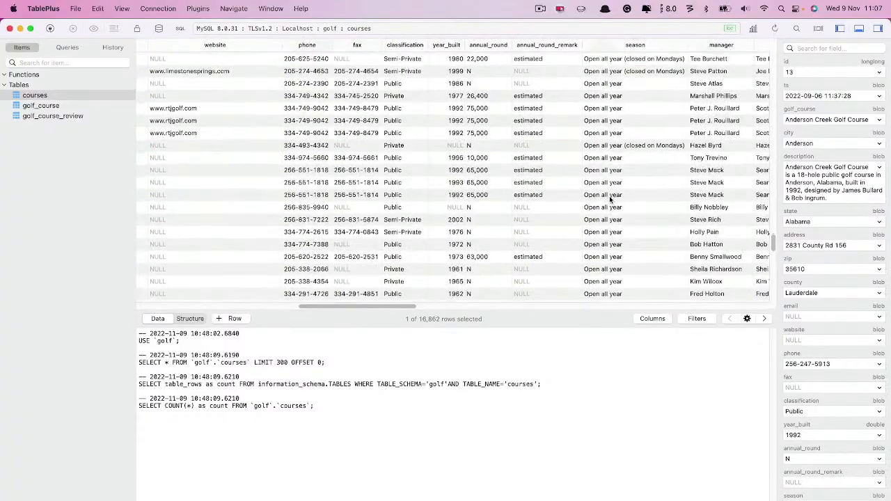
scroll(610, 200, right, 5)
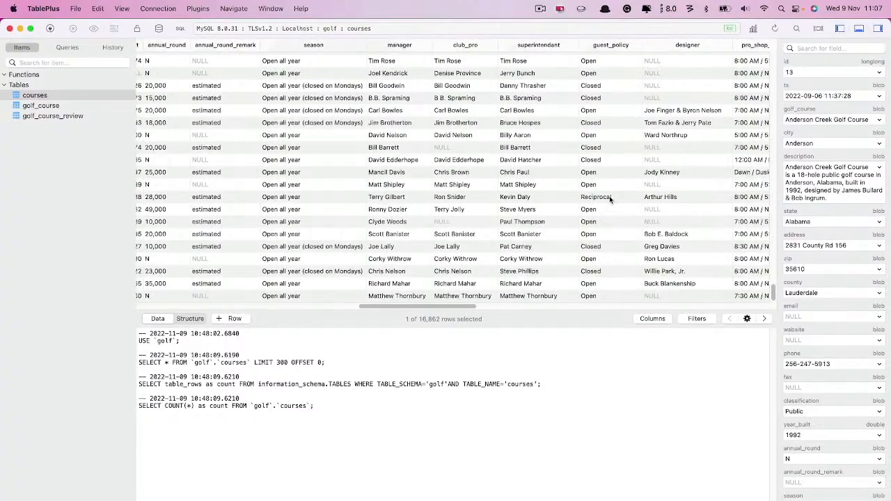
click(460, 226)
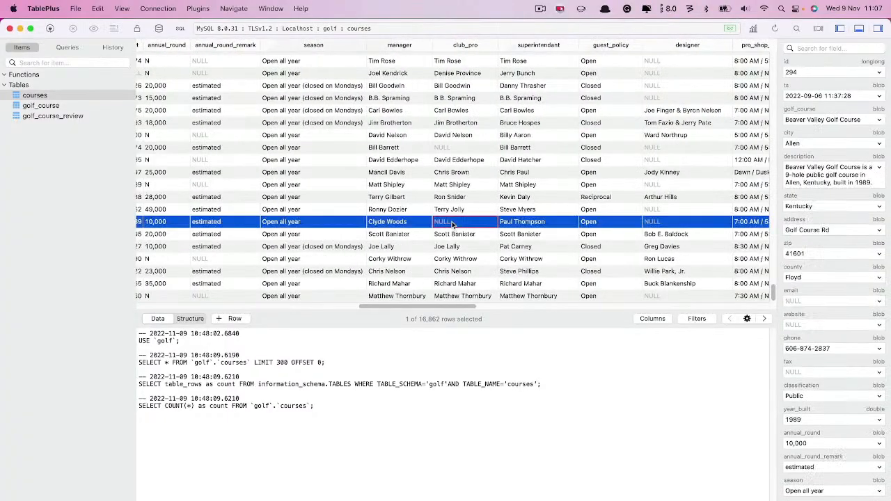
double_click(660, 223)
click(653, 239)
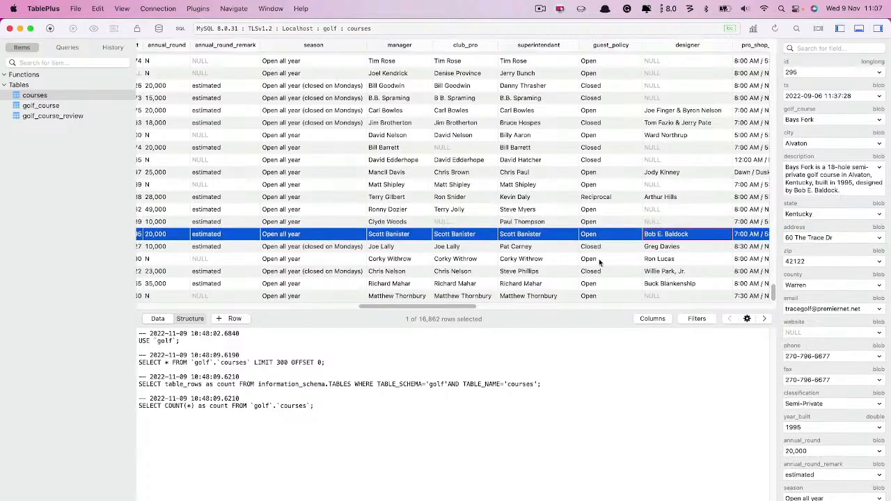
scroll(599, 265, right, 5)
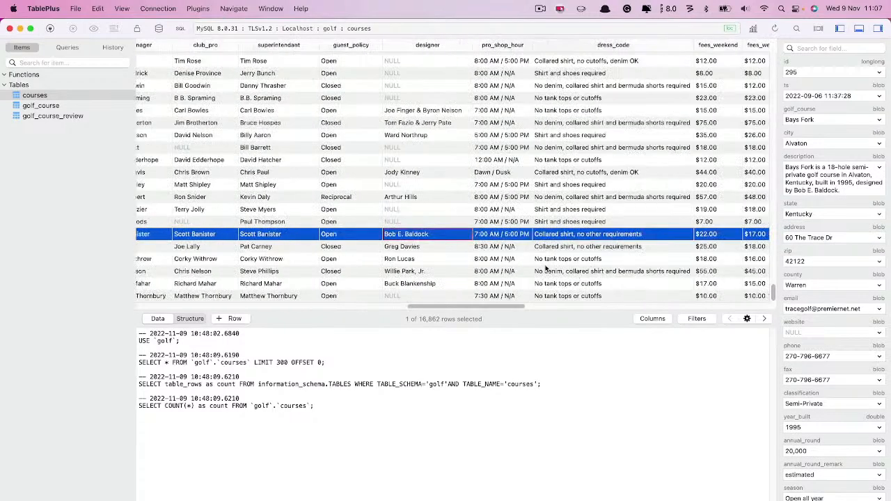
scroll(545, 269, left, 10)
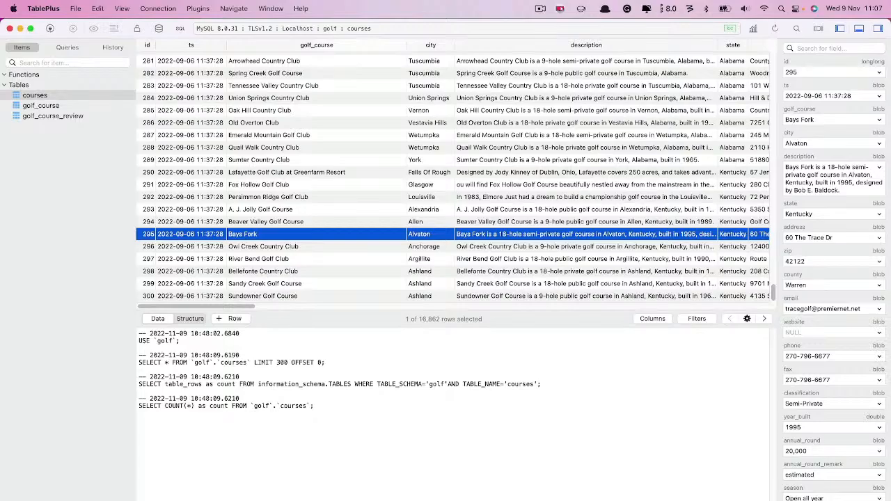
Switch back to Chrome and add an [address] shortcode below the description placeholder in the import content.
key(super+Tab)
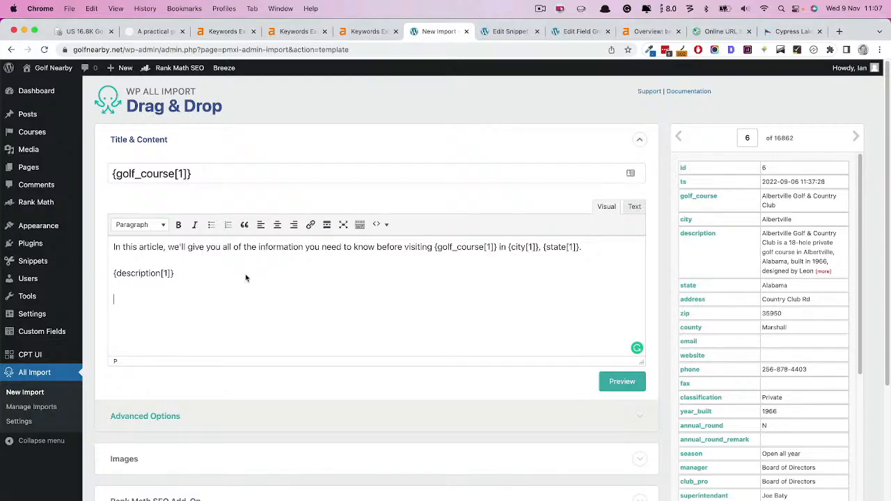
key(Return)
text([address])
Map the city, county and state fields to Course City, Course County and Course State in the Course Info field group.
scroll(203, 465, down, 5)
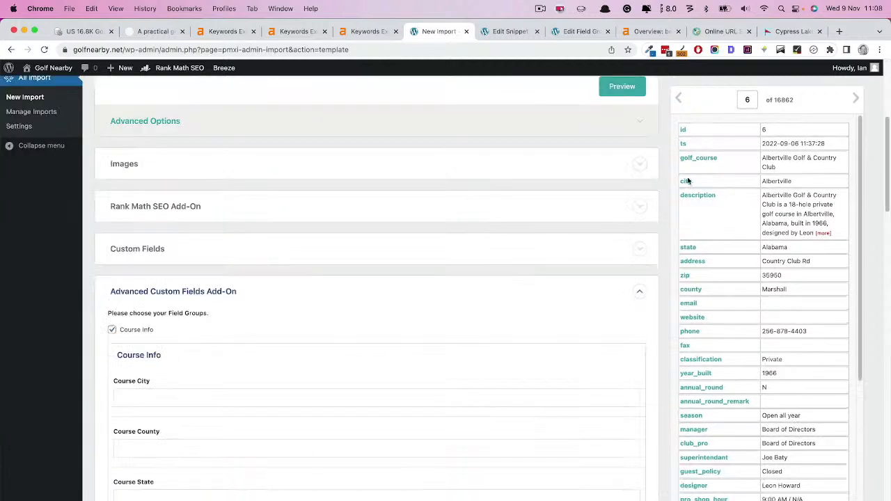
drag(686, 184, 156, 404)
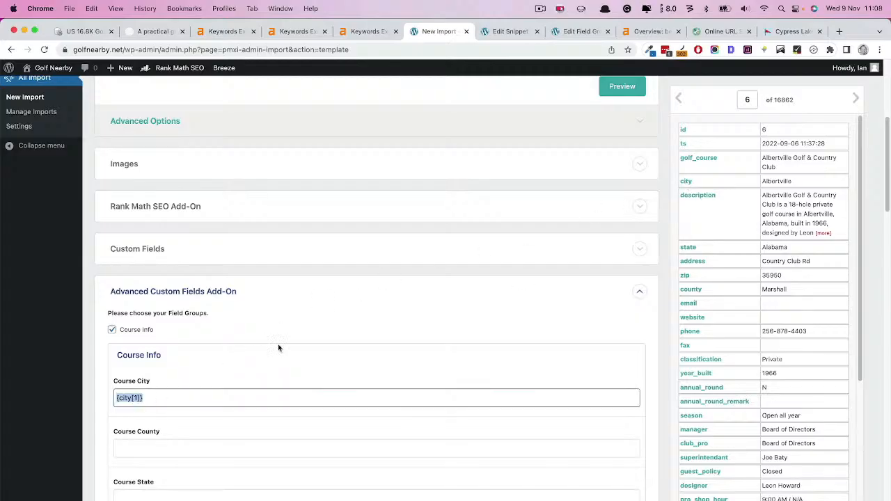
click(337, 449)
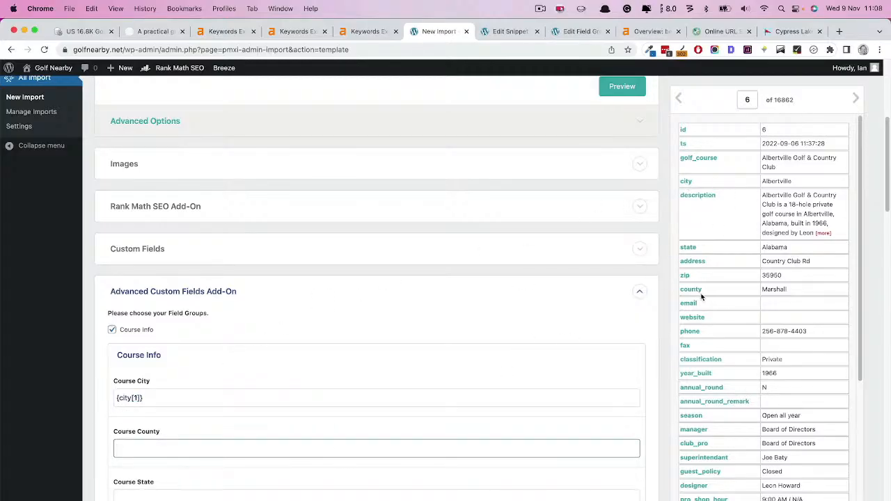
drag(693, 292, 165, 456)
drag(689, 249, 163, 497)
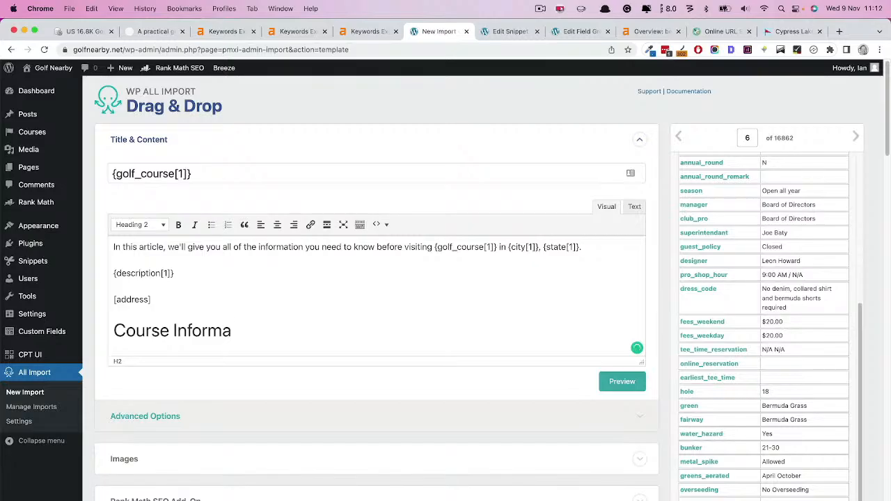
Complete the Heading 2 "Course Information" in the import content and add the [course_table] shortcode beneath it.
text(tion)
key(Return)
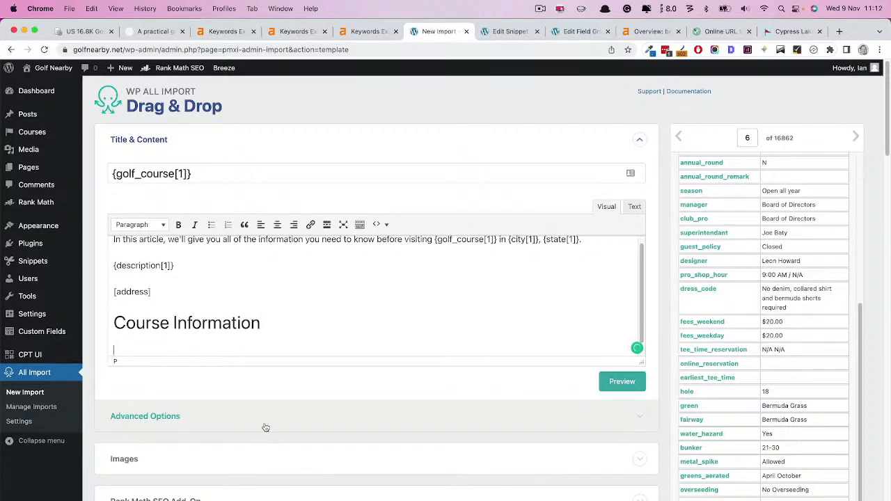
text([course_table])
scroll(274, 320, down, 1)
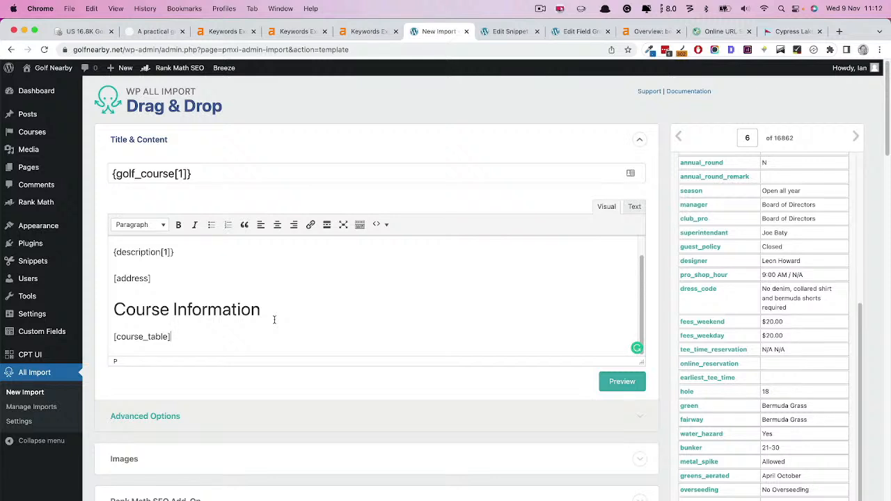
key(Return)
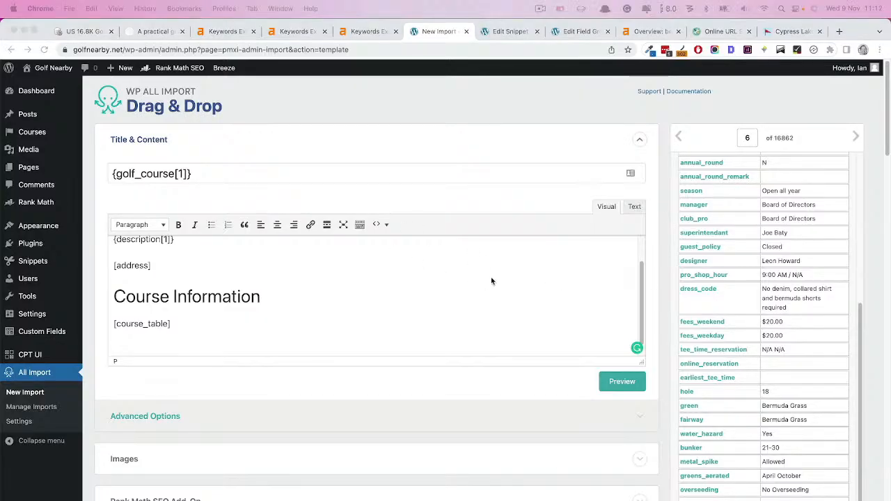
Add a Heading 2 "Frequently Asked Questions" below the course table shortcode, with the [faqs] shortcode beneath it.
click(231, 353)
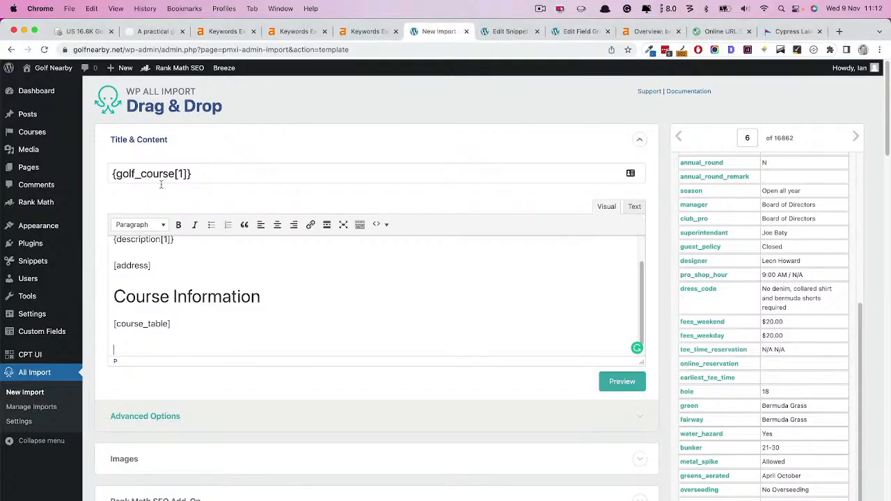
click(142, 225)
click(172, 295)
text(Frequentl)
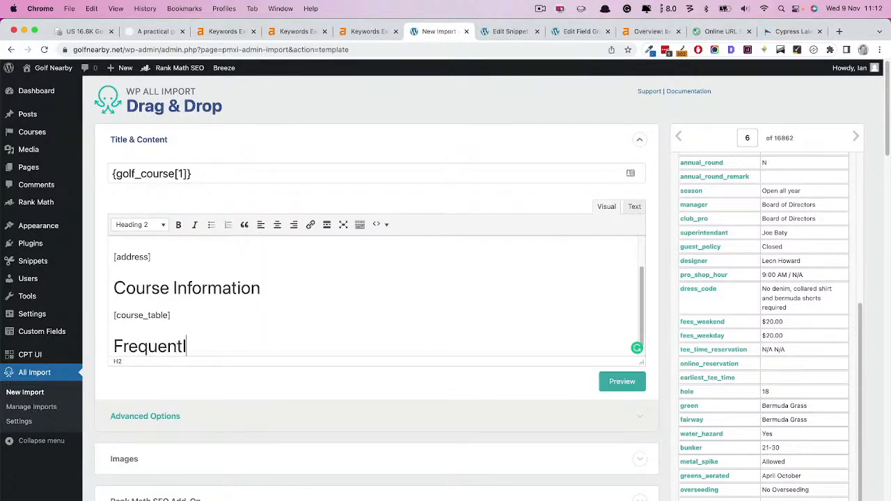
text(y Ask)
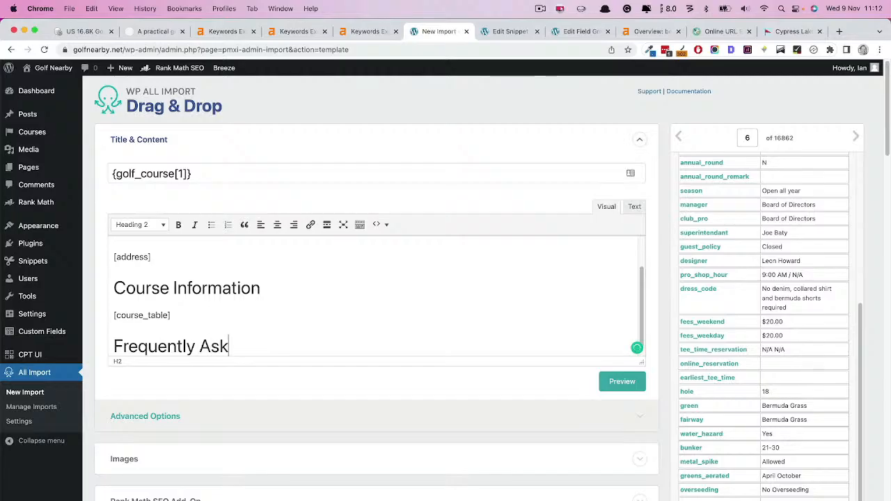
text(ed Que)
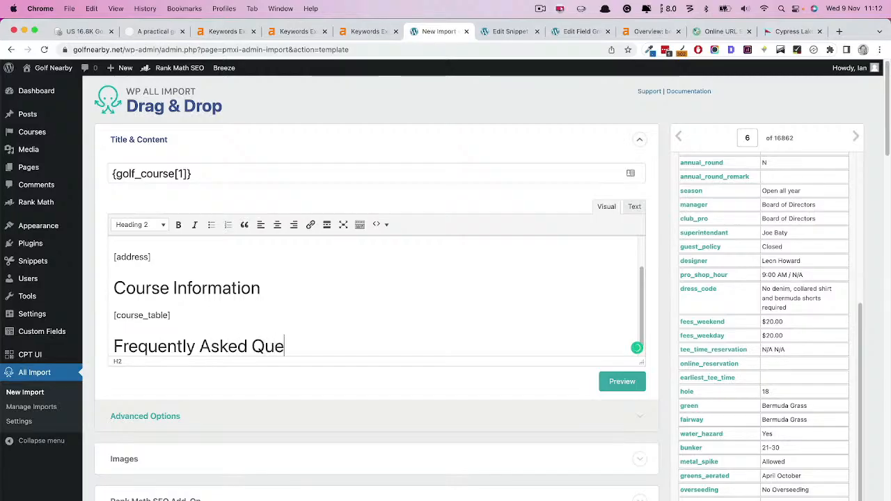
text(stions)
key(Return)
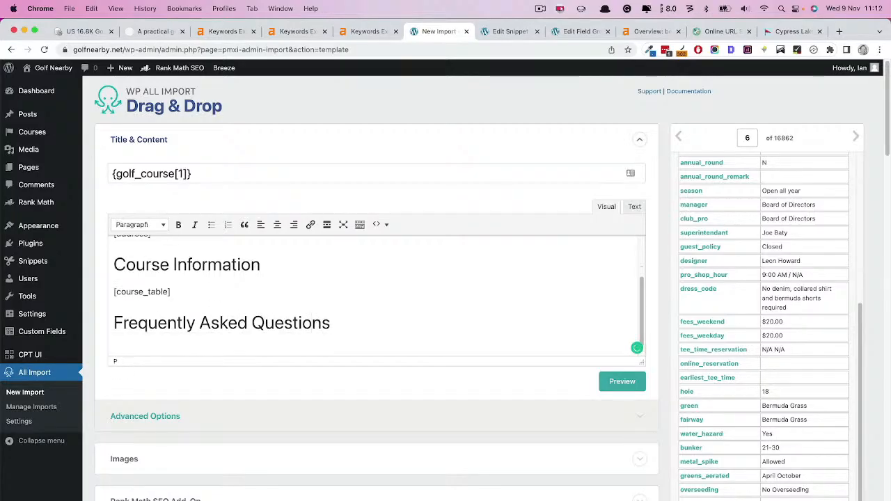
text([faqs])
scroll(360, 291, down, 1)
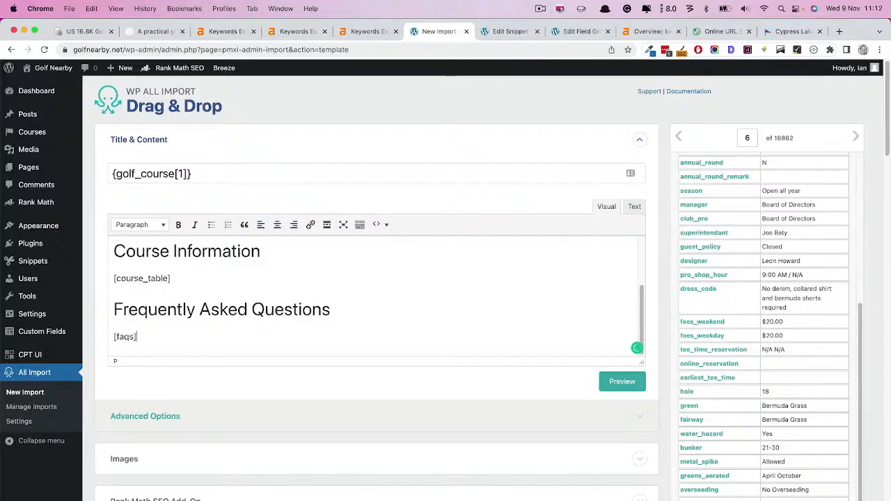
Set the Rank Math SEO title to "{golf_course[1]} in {city[1]}, {state[1]}" using the dataset fields.
scroll(295, 270, up, 3)
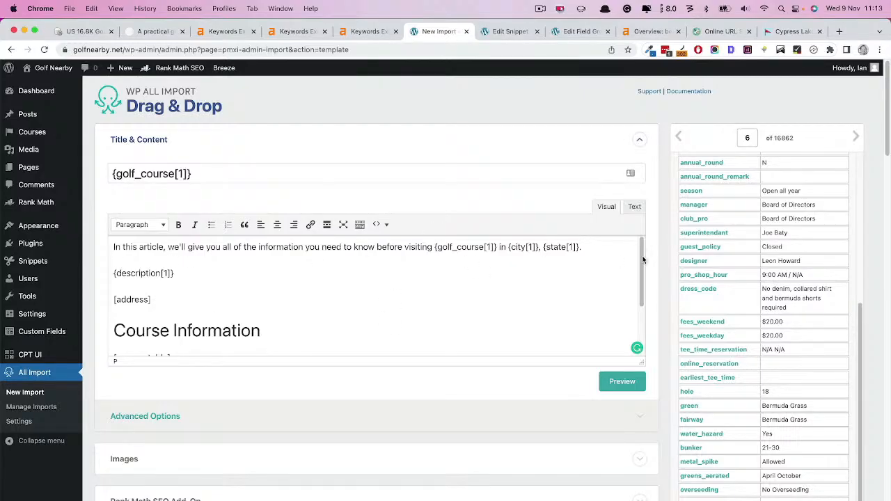
scroll(628, 286, down, 1)
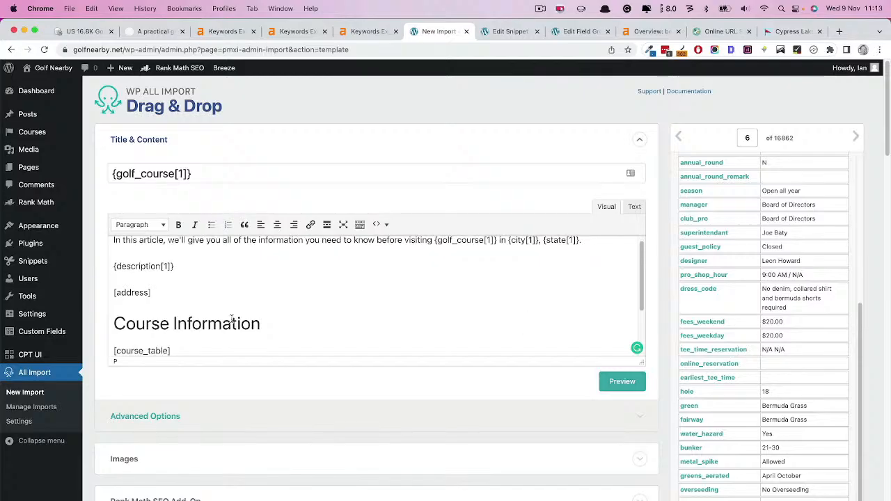
scroll(231, 318, down, 6)
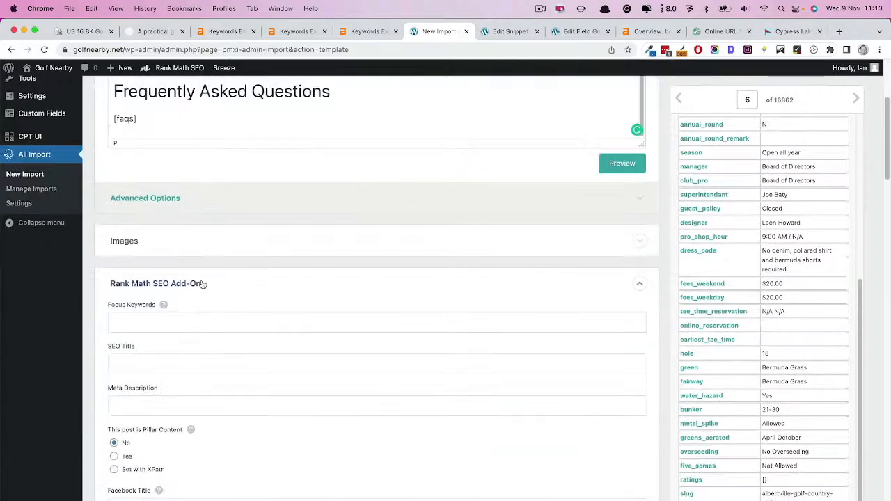
scroll(730, 169, up, 5)
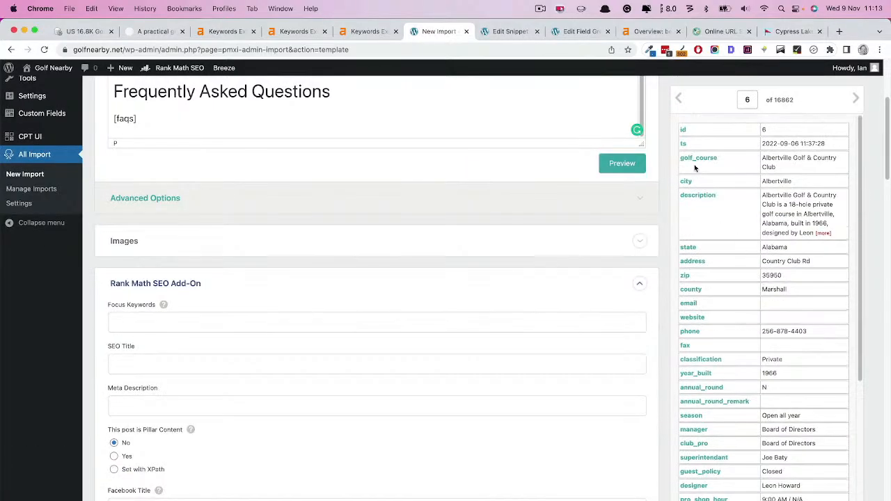
drag(708, 160, 136, 363)
click(256, 362)
text(in)
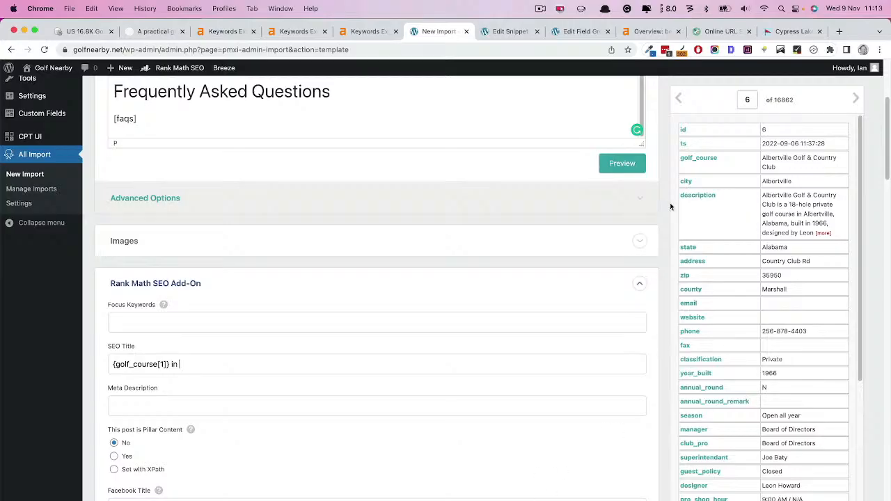
drag(686, 183, 218, 364)
text(,)
drag(694, 251, 267, 364)
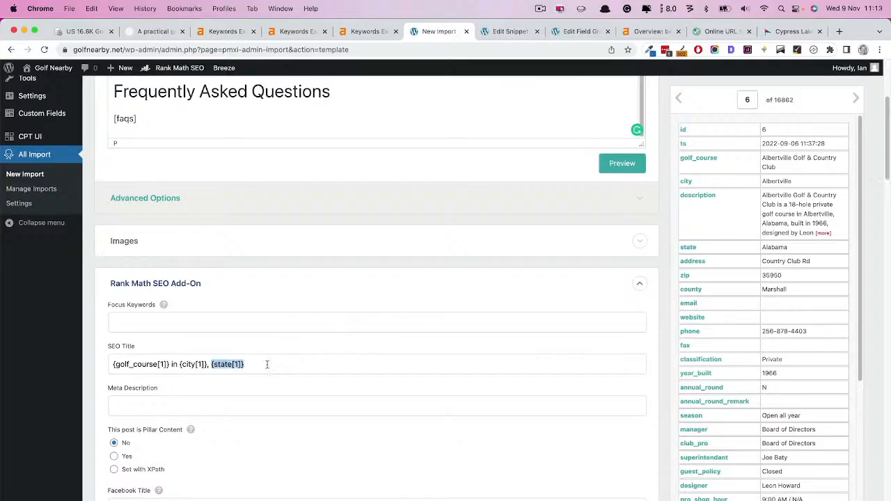
Map the description field to the Rank Math meta description, and collapse the Rank Math and Advanced Custom Fields sections.
drag(697, 196, 153, 409)
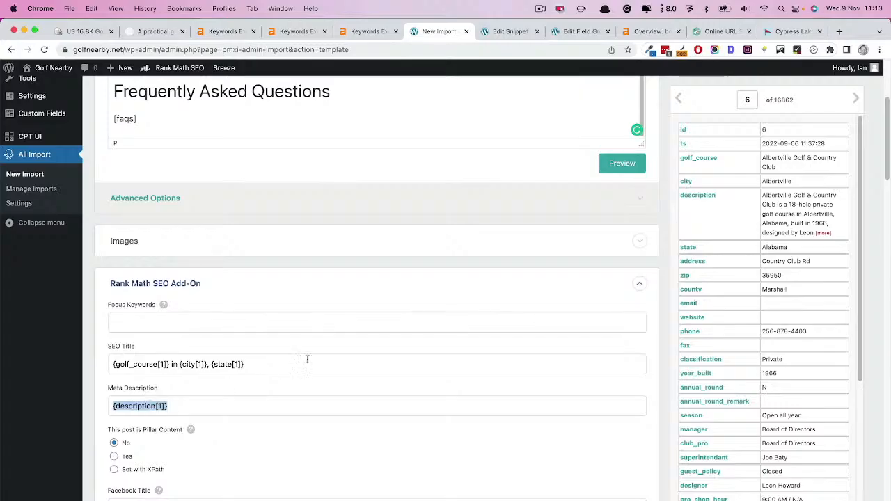
scroll(317, 355, down, 2)
scroll(295, 333, down, 2)
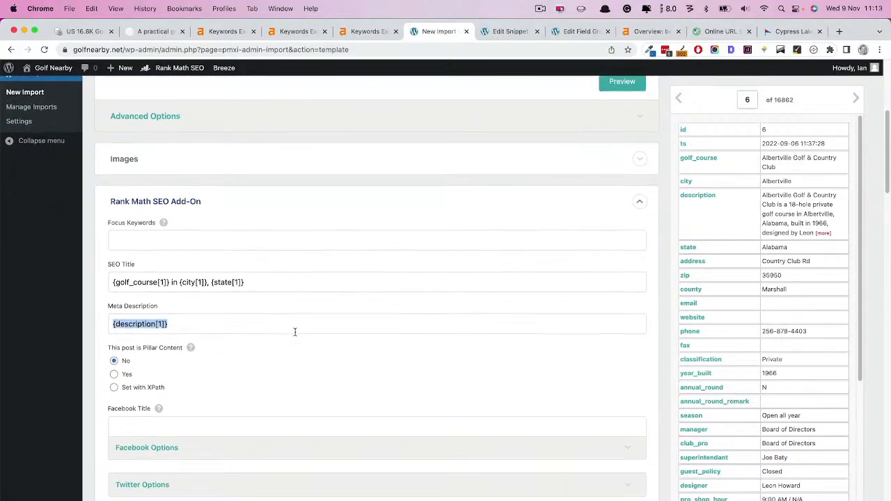
scroll(230, 188, down, 3)
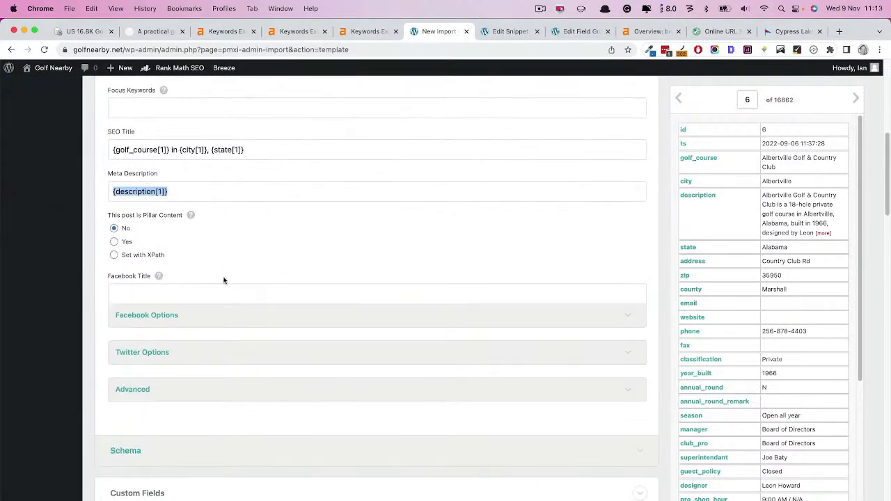
scroll(209, 205, up, 2)
click(229, 210)
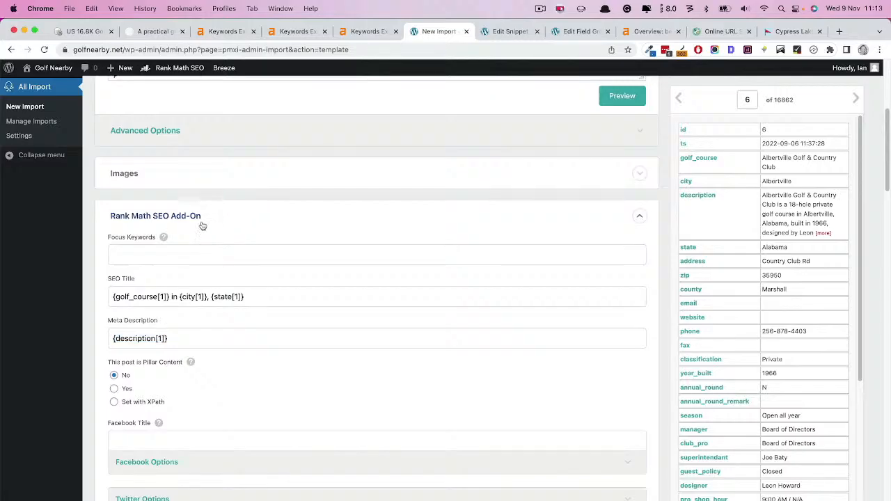
click(235, 215)
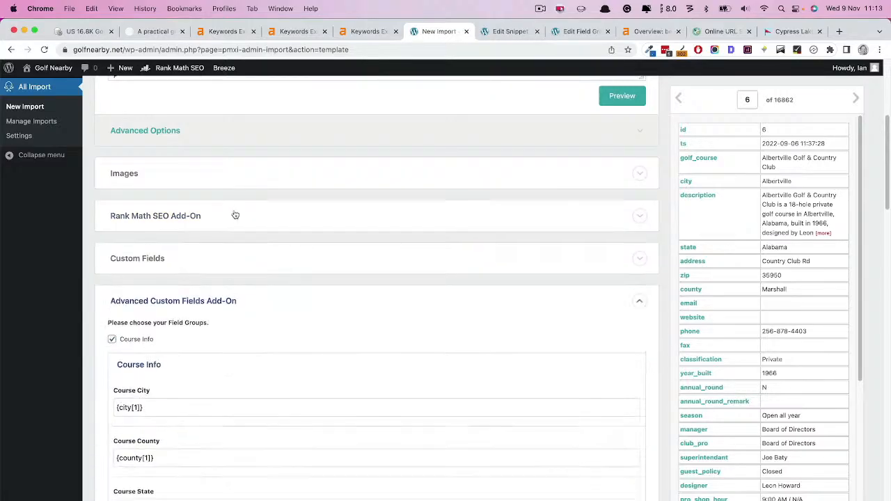
click(253, 304)
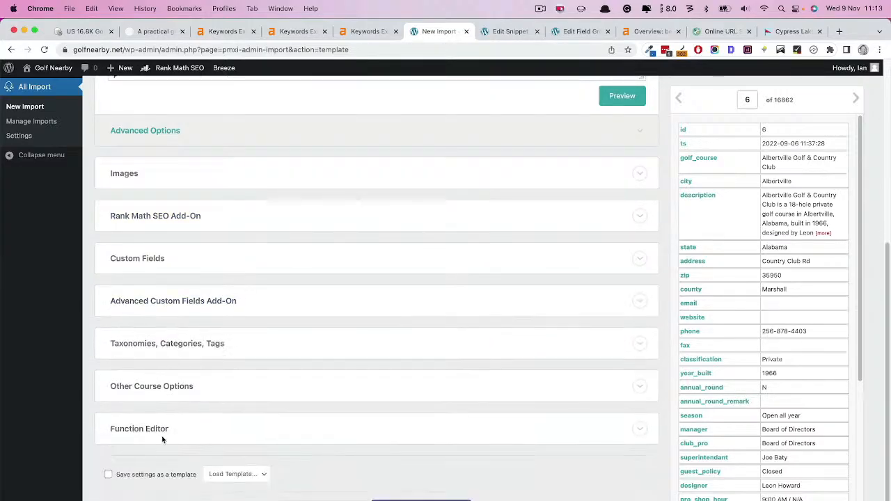
In Other Course Options, set both Comments and Trackbacks and Pingbacks to Closed.
click(196, 388)
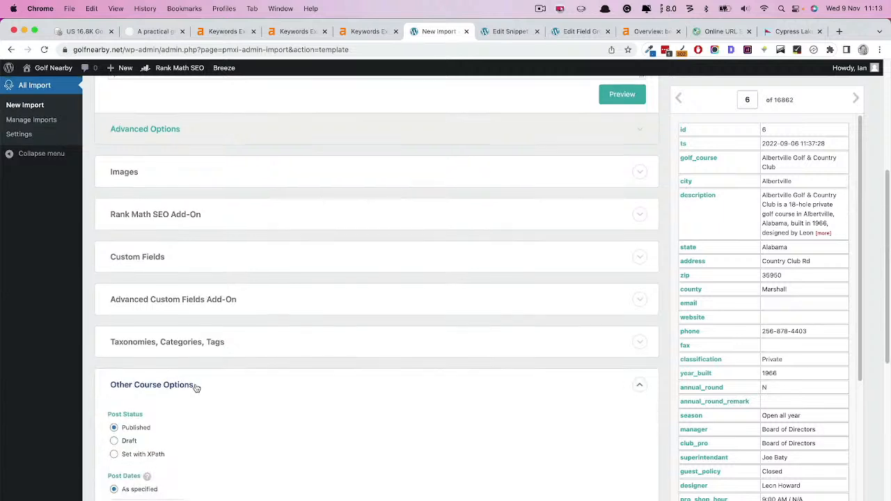
scroll(195, 388, down, 3)
click(128, 383)
click(124, 445)
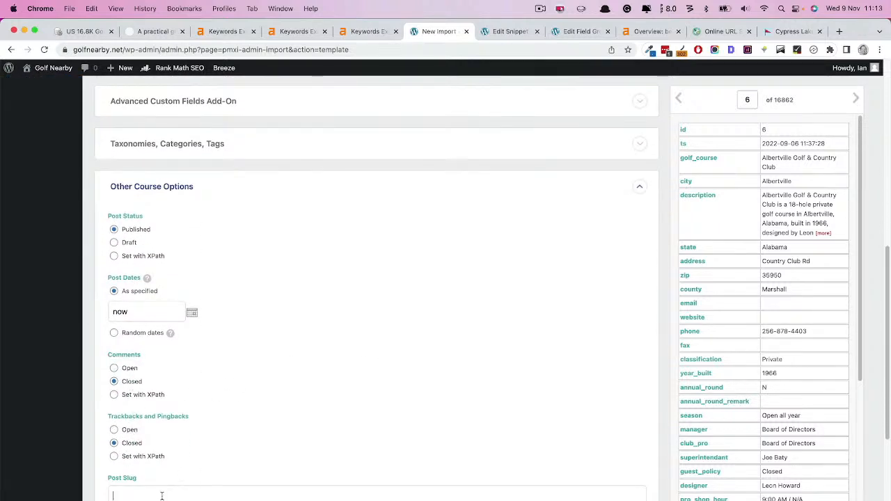
Map the dataset's slug field to the Post Slug as {slug[1]}.
scroll(753, 314, down, 5)
drag(698, 490, 128, 495)
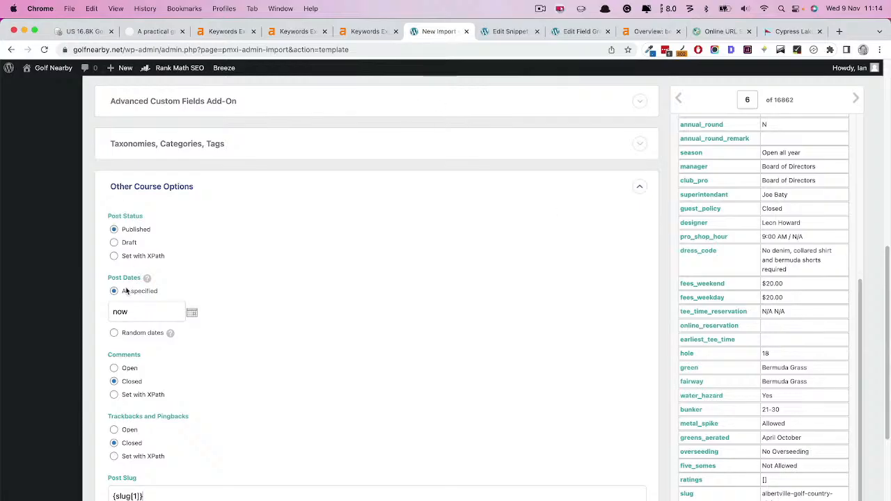
scroll(340, 377, down, 4)
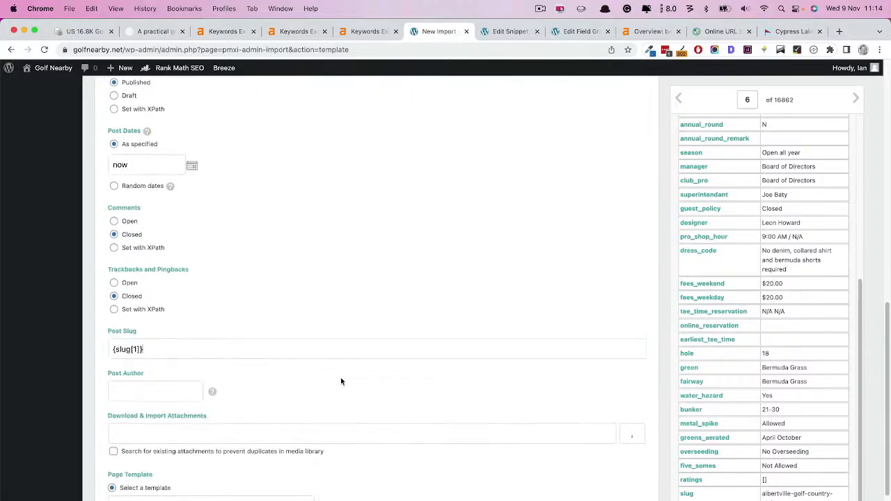
Switch the post dates to random dates with the range starting on 2021-04-01.
scroll(171, 424, up, 4)
scroll(172, 429, up, 4)
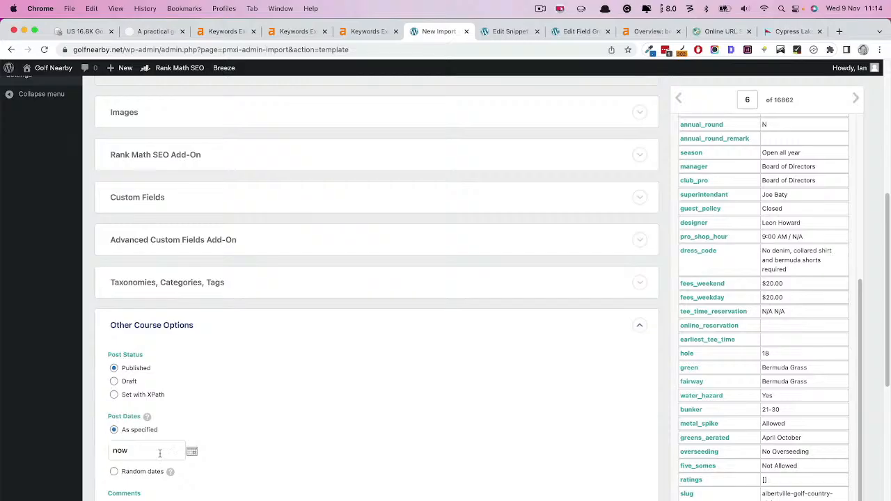
click(115, 471)
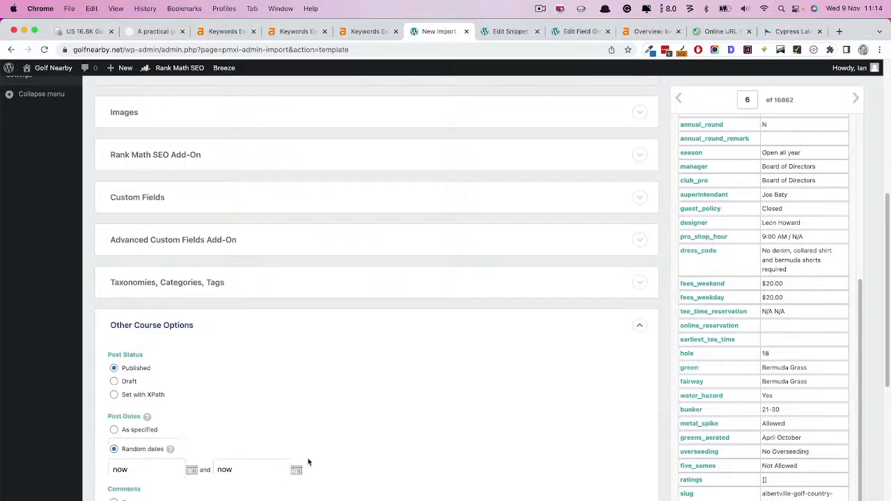
click(192, 464)
click(115, 355)
click(115, 355)
click(115, 355)
click(115, 355)
click(115, 355)
click(115, 356)
click(115, 356)
click(115, 355)
click(115, 355)
click(115, 355)
click(115, 355)
click(115, 355)
click(183, 388)
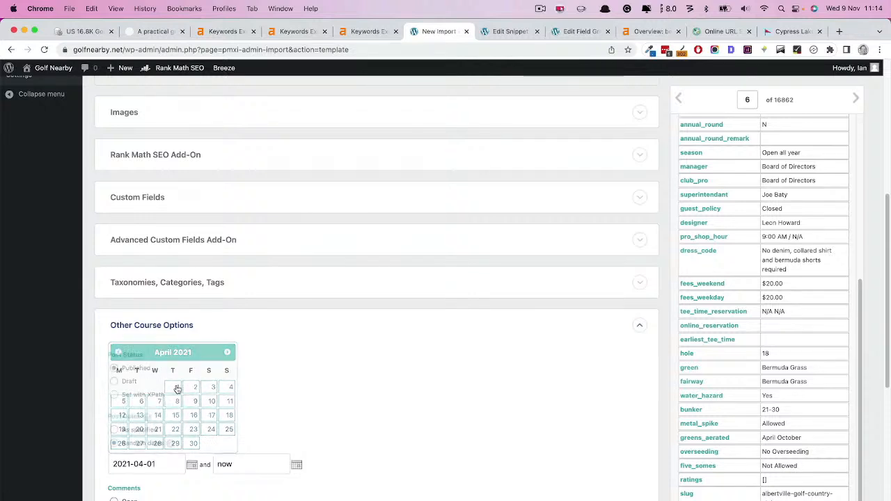
Set the end of the random post date range to 2022-08-08.
click(297, 468)
click(223, 352)
click(223, 352)
click(223, 352)
click(229, 401)
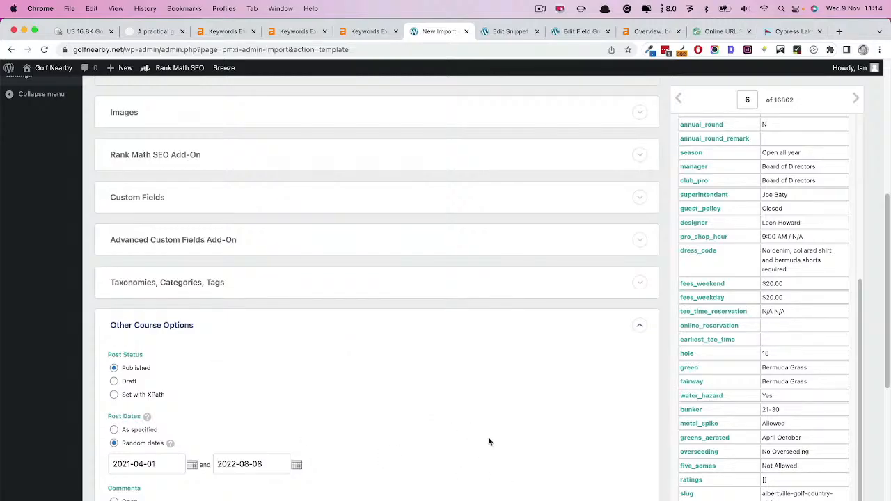
Save the import settings as a template named "Courses" and continue to Step 4.
scroll(489, 443, down, 2)
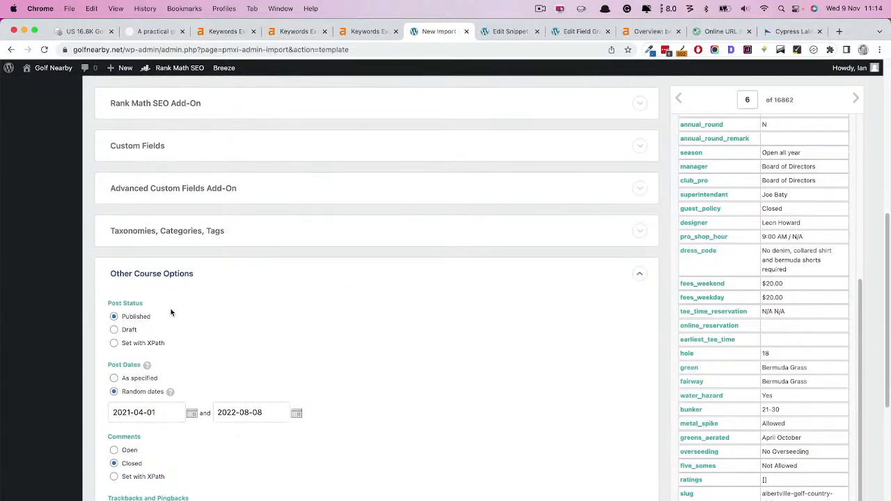
scroll(170, 311, down, 10)
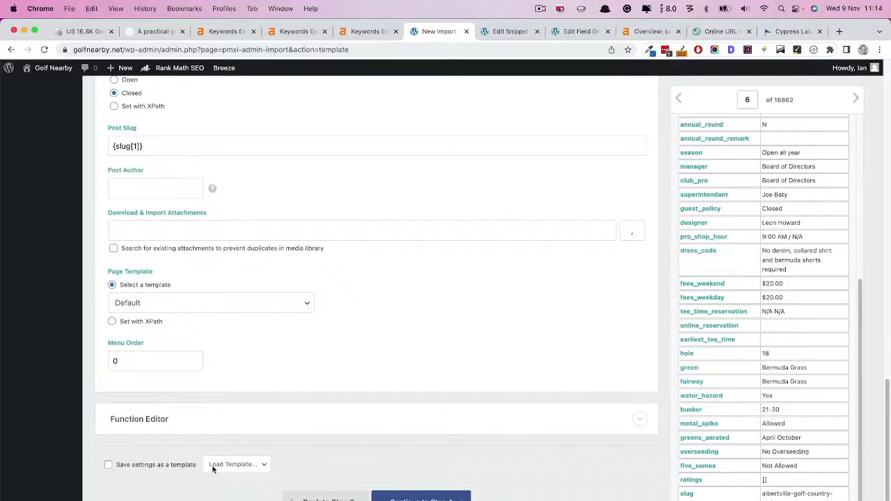
click(154, 468)
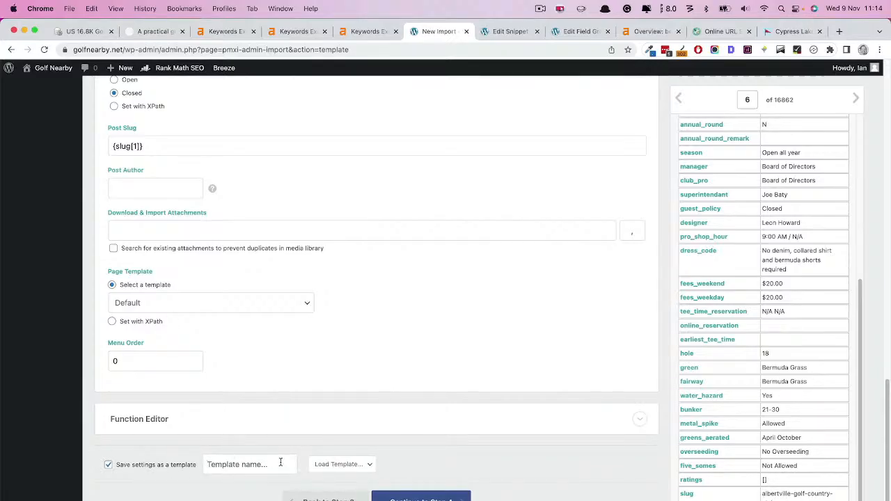
text(Courses)
click(421, 498)
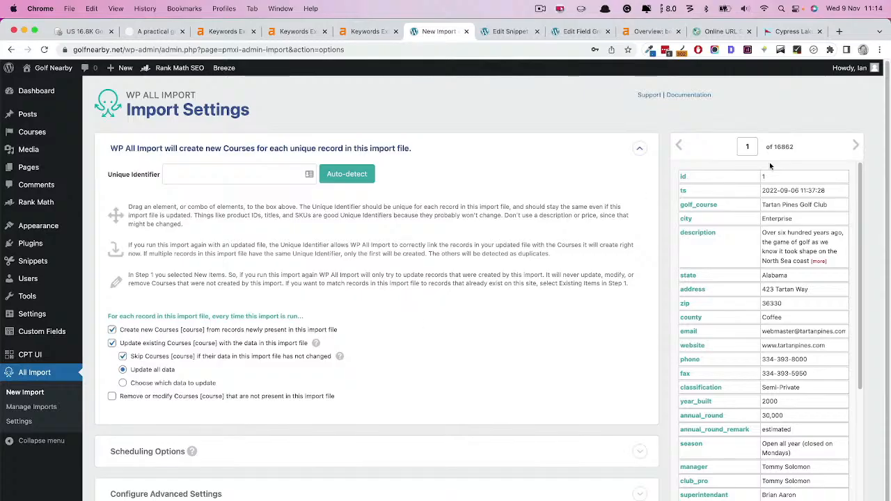
Map the id field as the import's unique identifier {id[1]} and expand the advanced settings.
click(226, 178)
drag(686, 178, 189, 175)
click(693, 221)
mouse_move(192, 453)
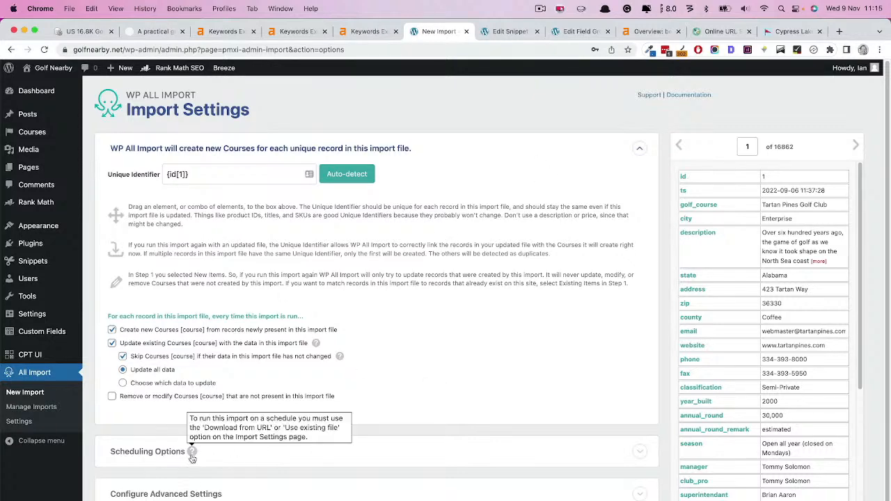
click(242, 493)
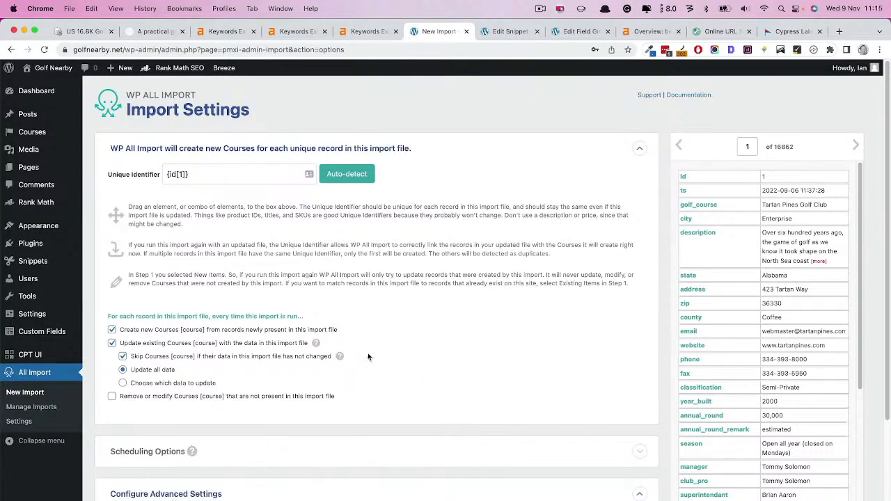
scroll(369, 357, down, 3)
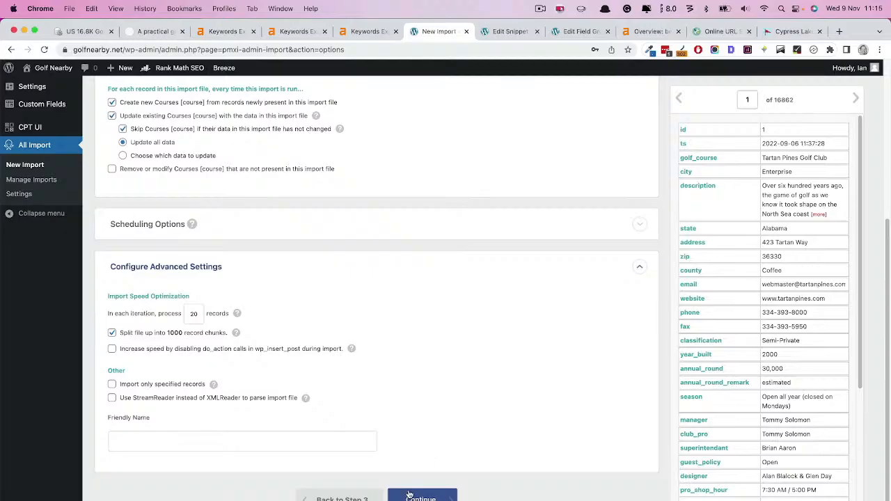
Continue to the import summary and run the import, declining the browser's offer to save a password.
click(430, 499)
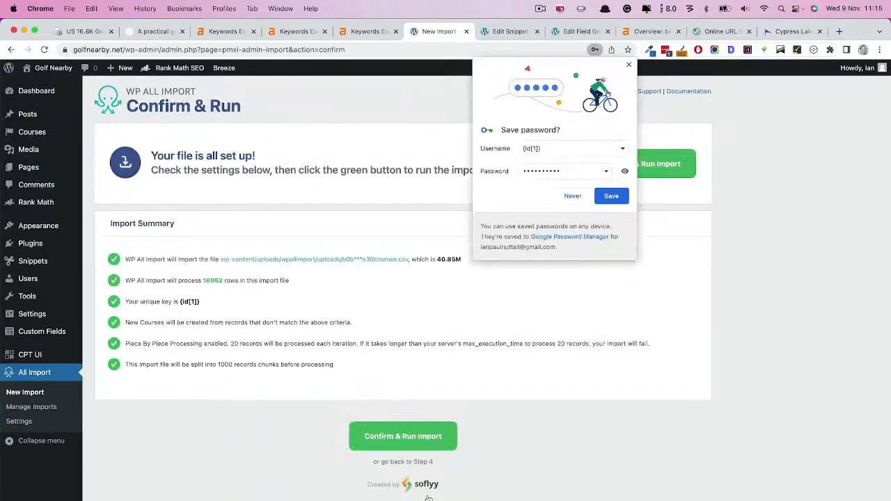
click(573, 198)
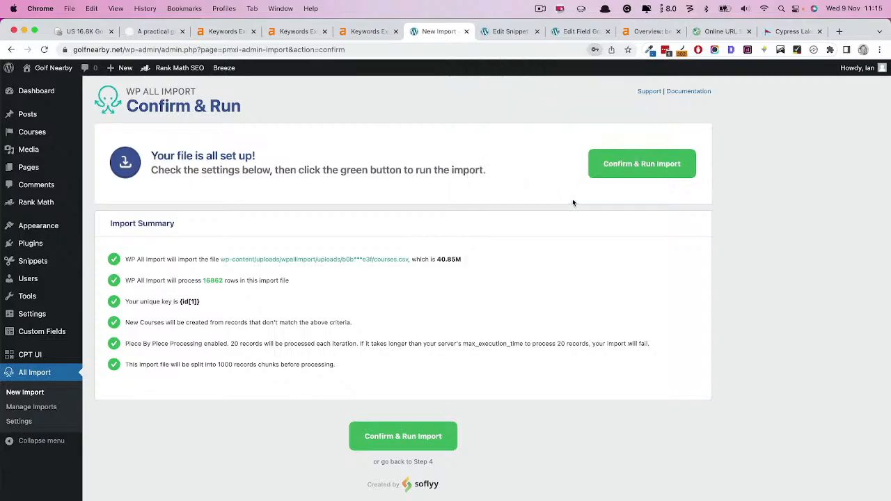
click(408, 437)
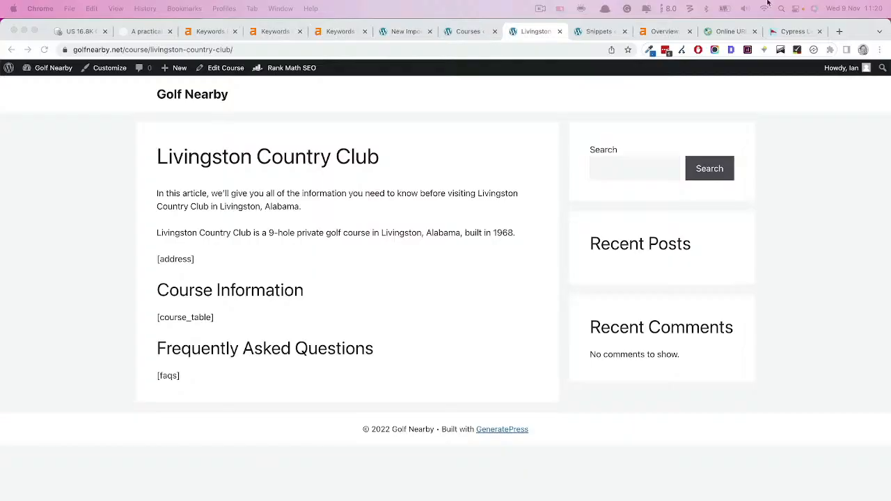
Check the import progress and examine the introduction and description on the imported Livingston Country Club page.
click(404, 31)
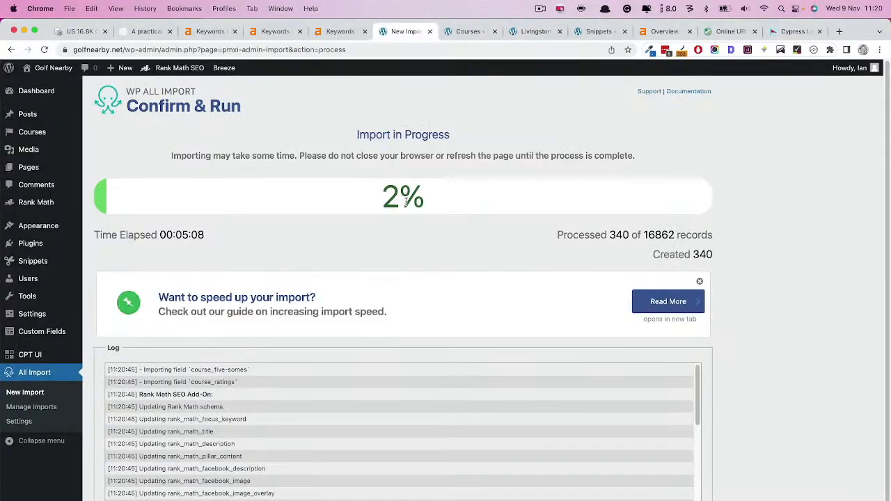
click(536, 32)
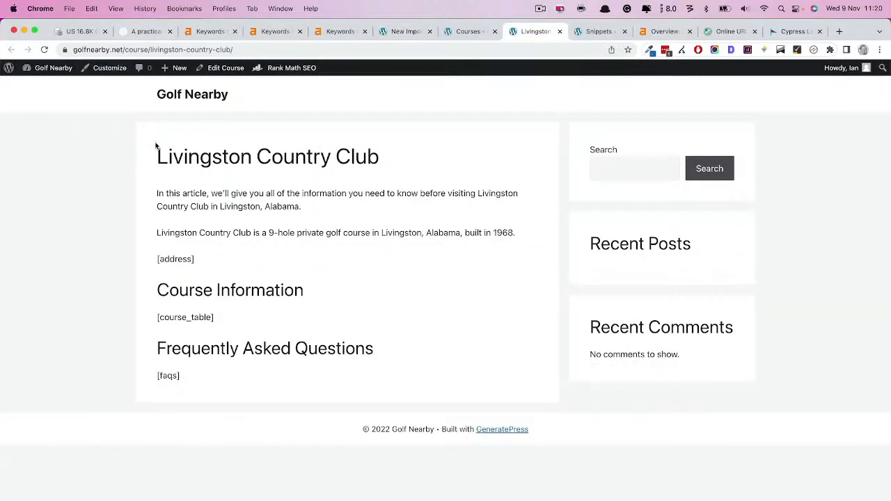
drag(157, 193, 317, 209)
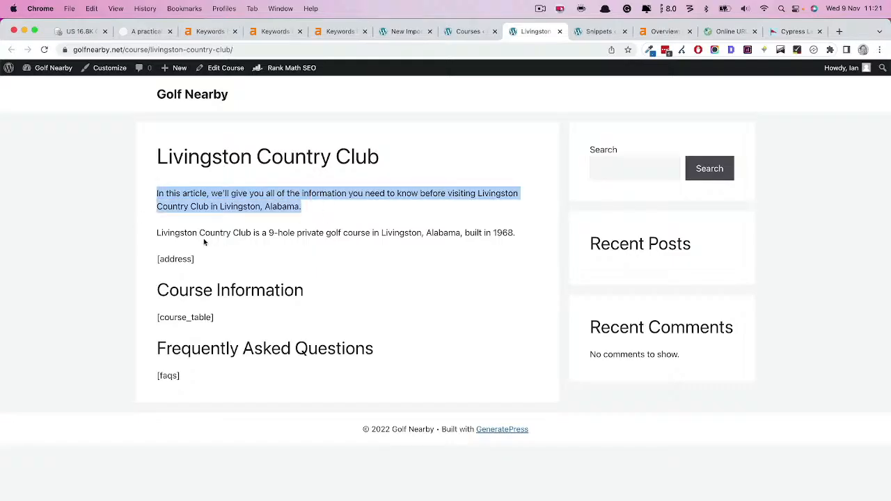
click(158, 232)
drag(158, 231, 530, 233)
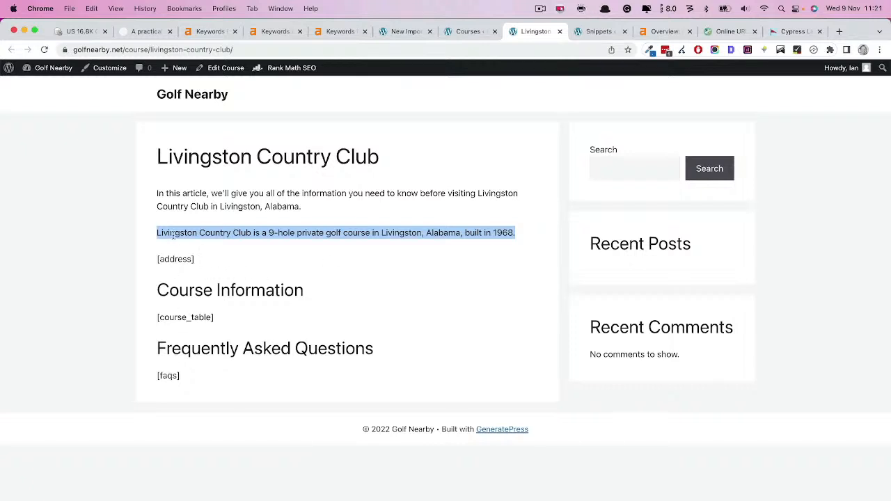
click(407, 249)
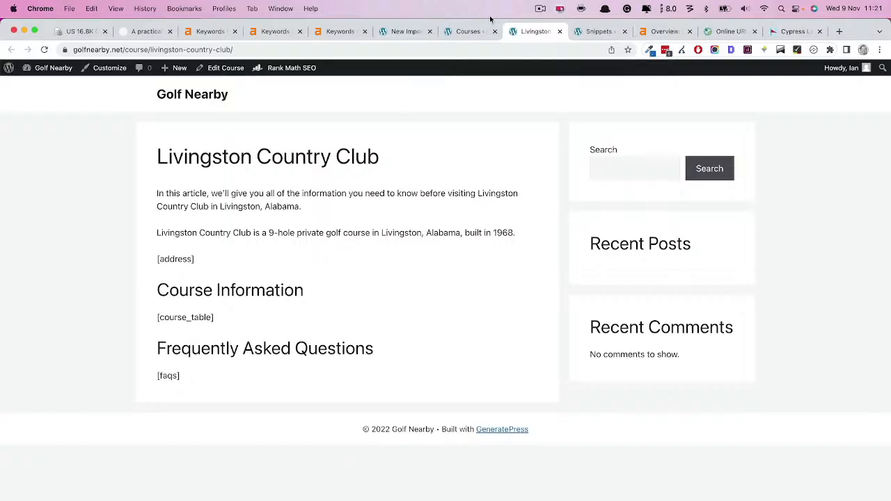
Switch to VS Code and examine the gd_address function in wp.php, including its field variables and Contact Details heading.
key(super+Tab)
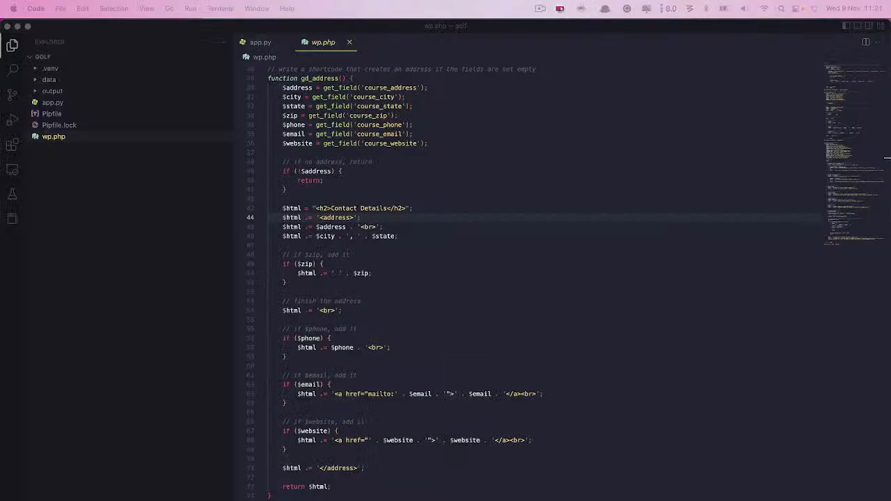
click(466, 124)
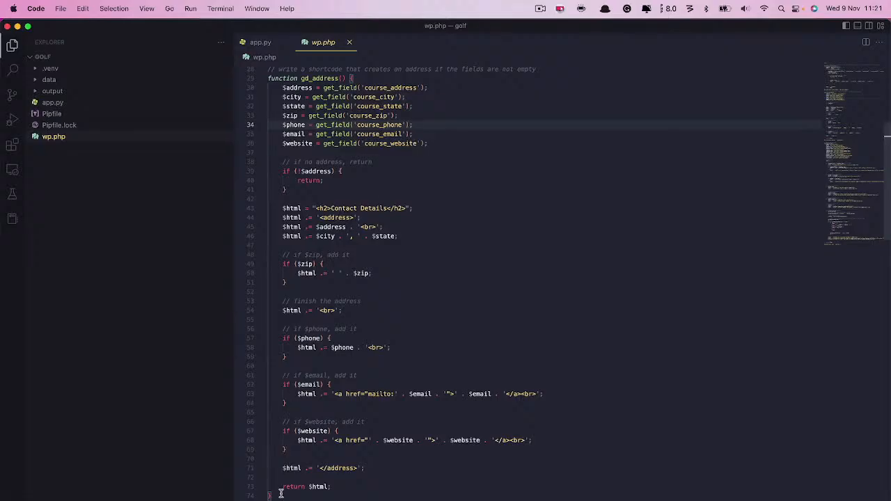
click(367, 75)
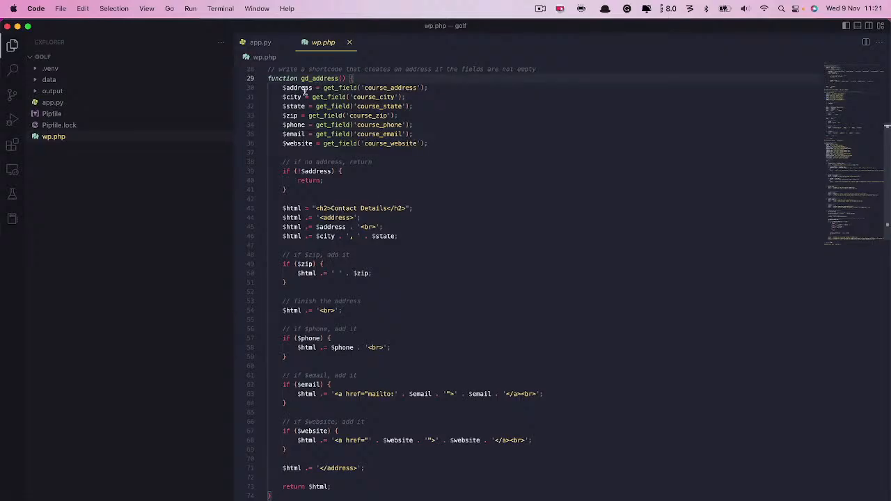
click(390, 87)
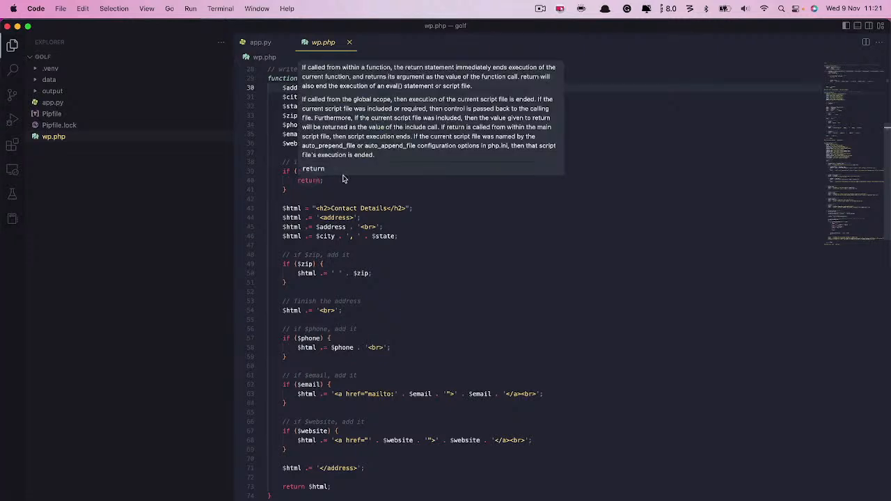
click(363, 200)
drag(417, 207, 272, 208)
click(394, 207)
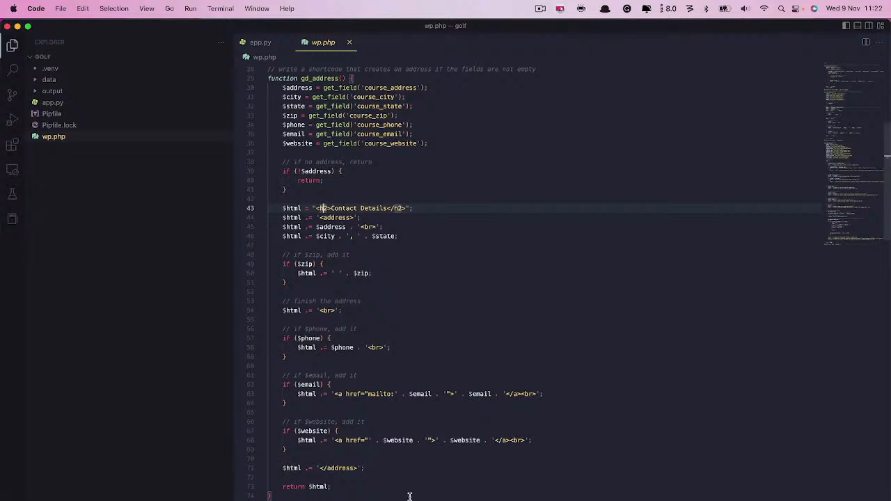
Copy the complete address shortcode code from wp.php into a new WordPress snippet titled "Shortcodes", and save and activate it.
drag(421, 499, 269, 74)
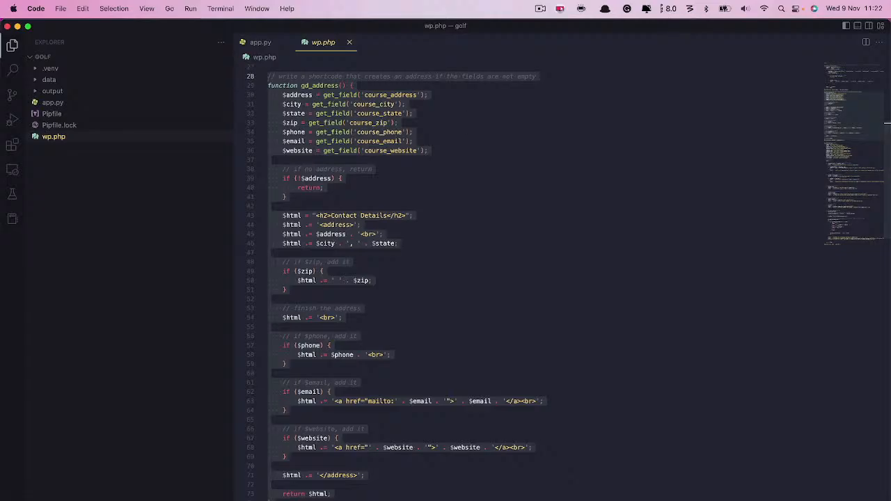
key(super+Tab)
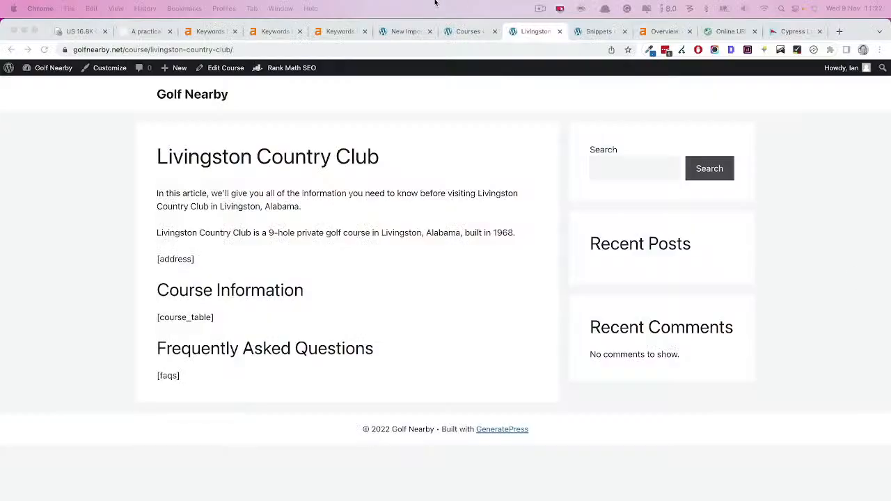
click(595, 32)
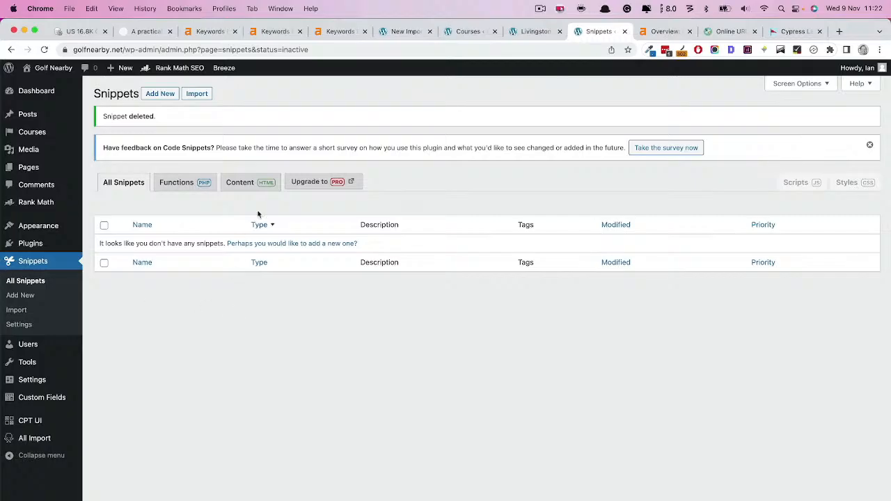
click(161, 94)
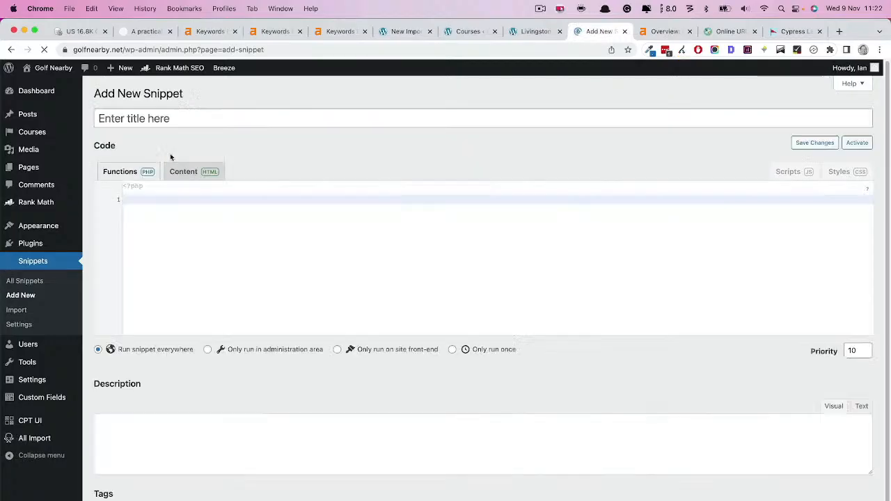
click(172, 120)
text(S)
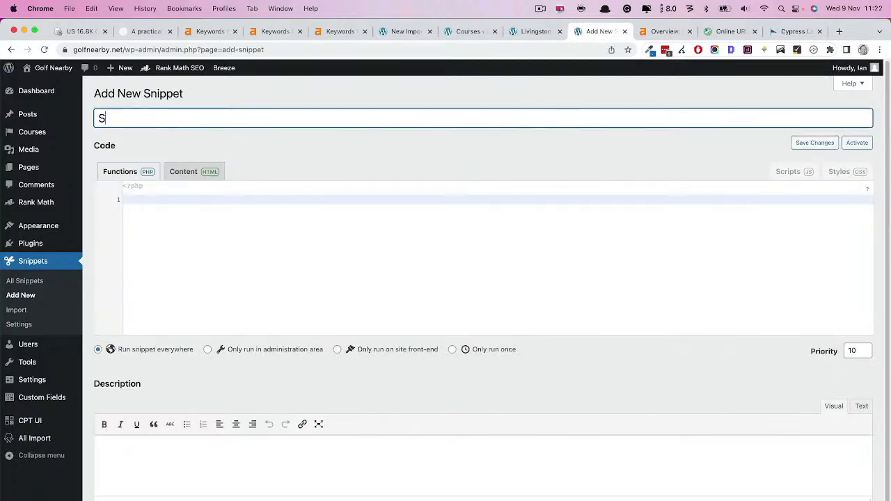
text(hortcodes)
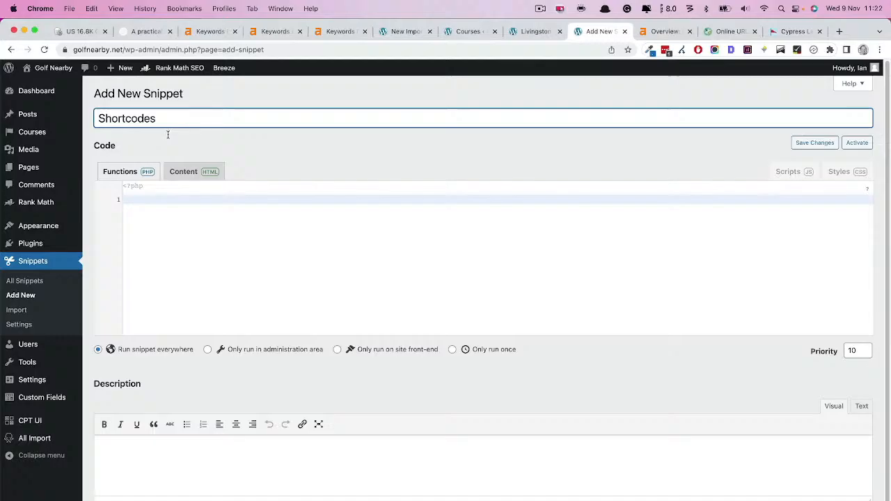
key(super+v)
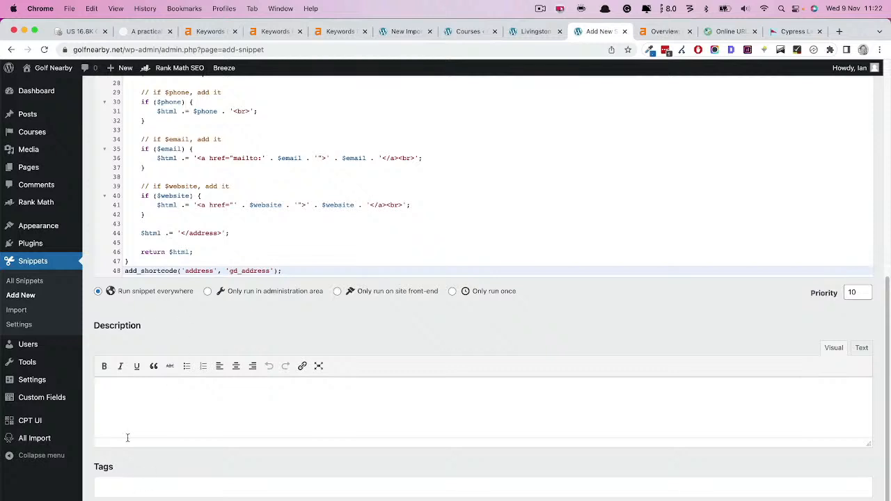
key(super+s)
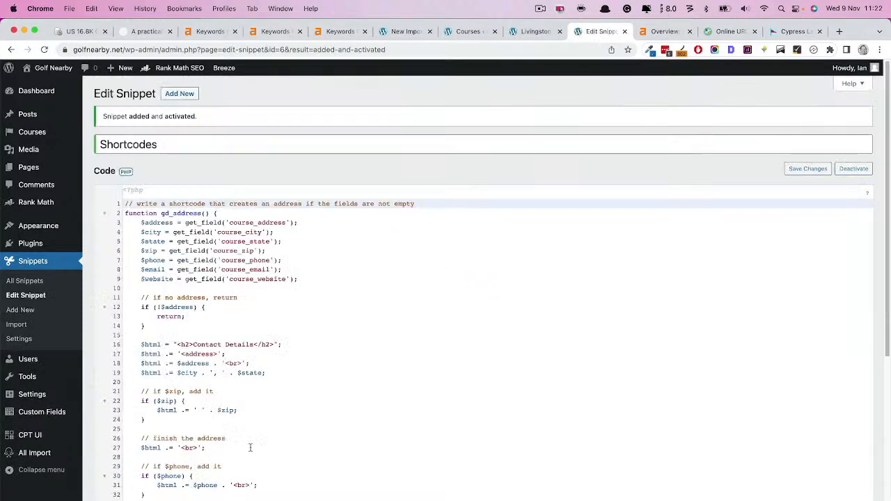
Reload the Livingston Country Club page and check the output of the address shortcode.
click(532, 36)
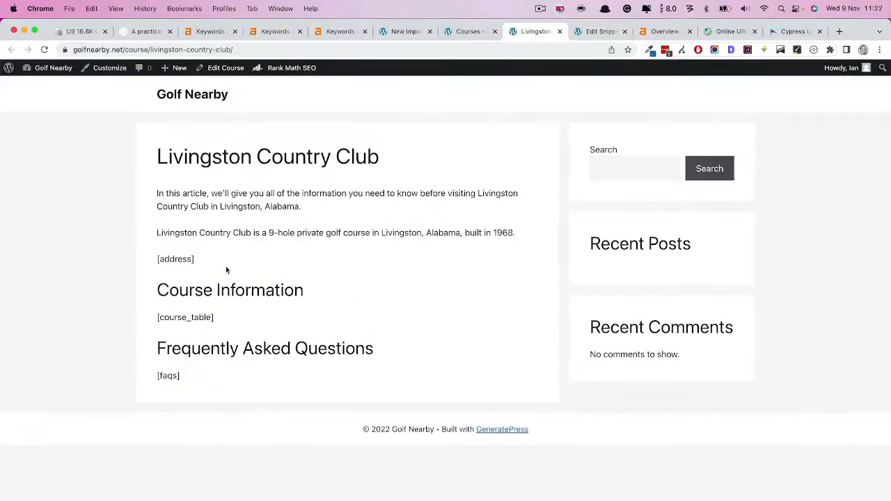
click(43, 49)
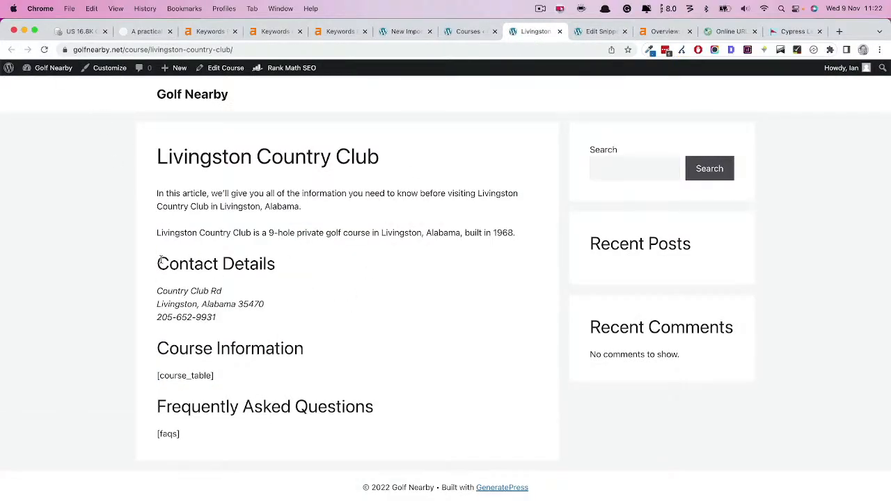
drag(157, 258, 249, 316)
click(228, 319)
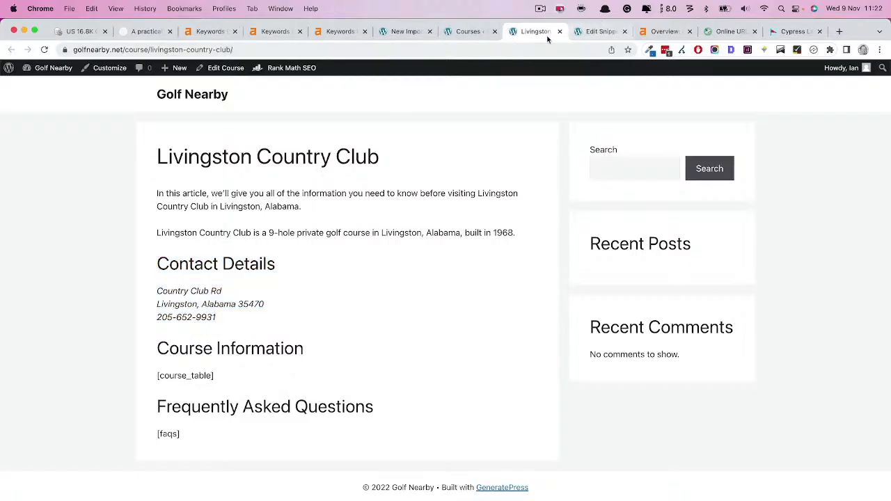
Return to wp.php and try adding get_field lines for address, zip, city, state and country from code suggestions at the start of gd_address.
click(599, 31)
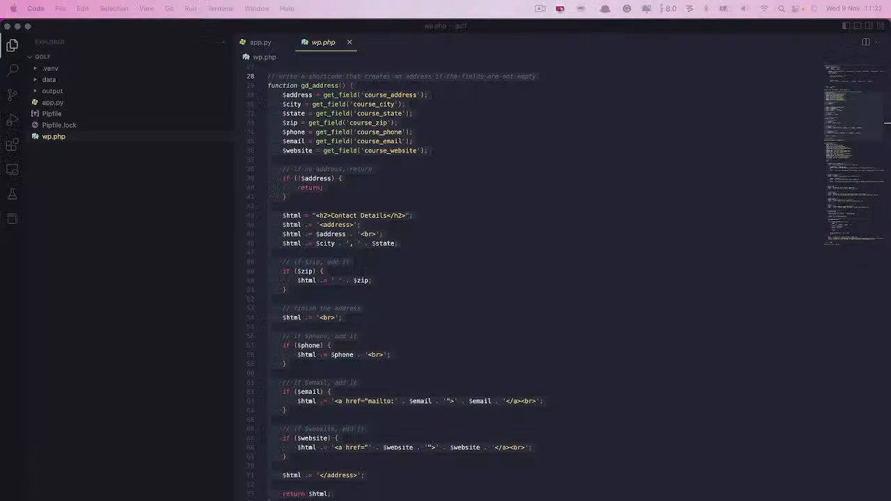
click(394, 86)
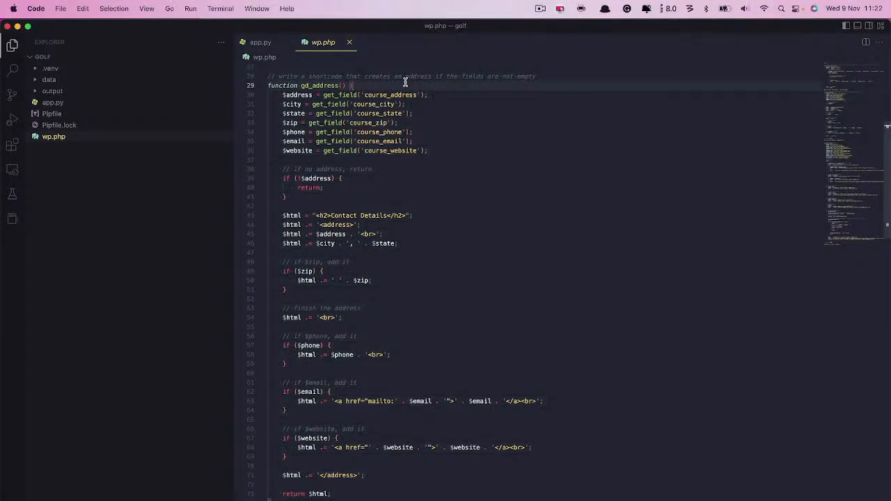
key(Return)
key(Return)
key(BackSpace)
key(Up)
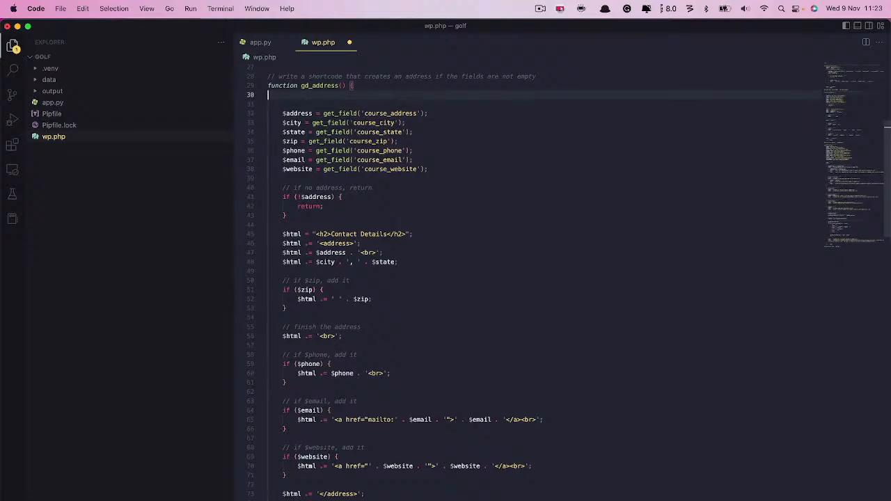
key(super+Right)
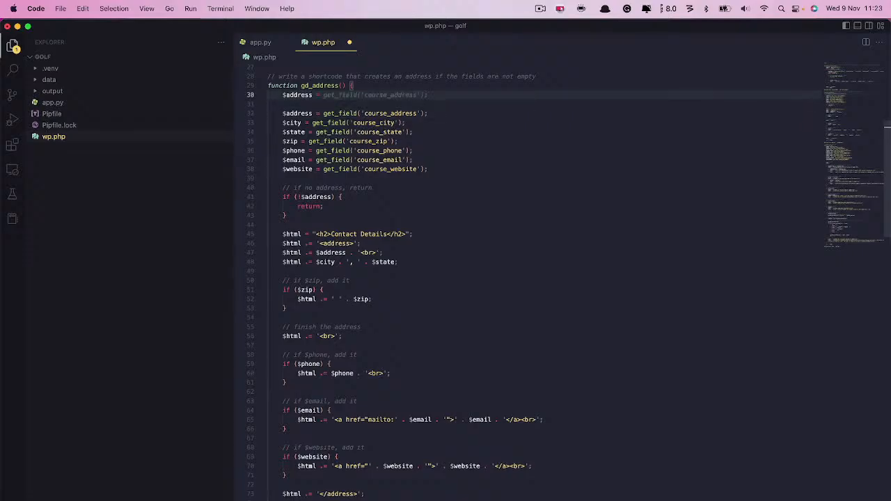
key(Tab)
key(Return)
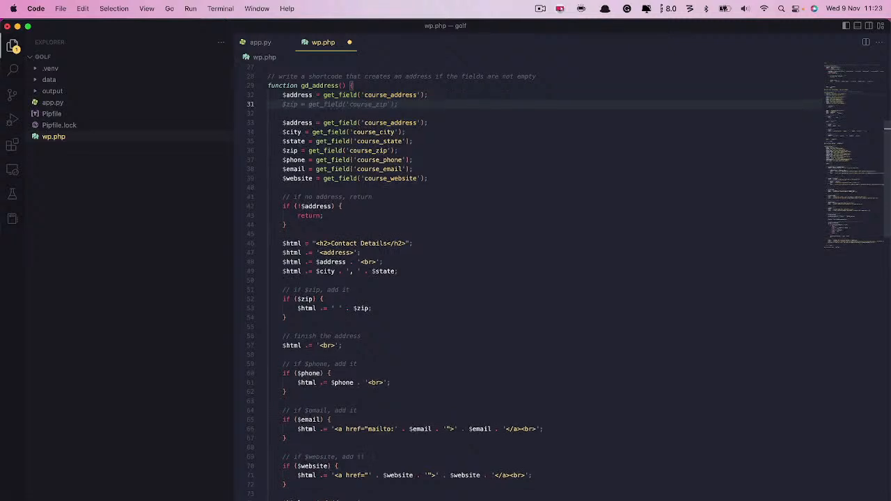
key(Tab)
key(Return)
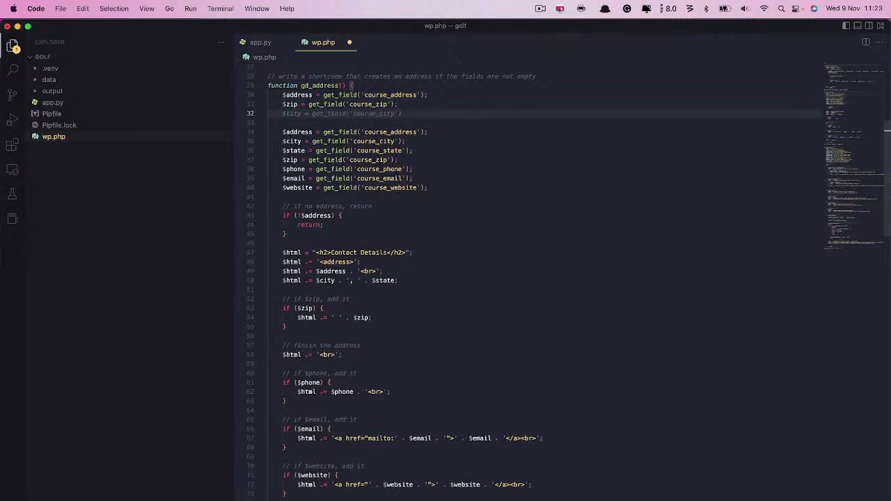
key(Tab)
key(Return)
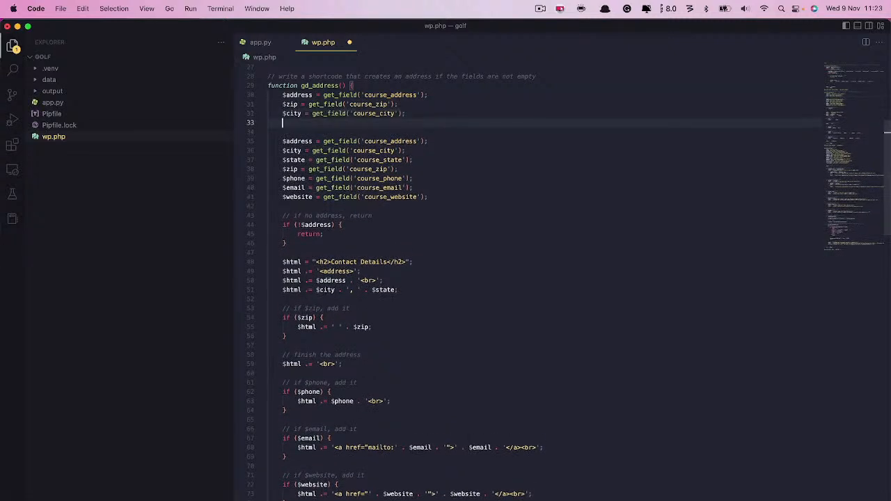
key(Tab)
key(Return)
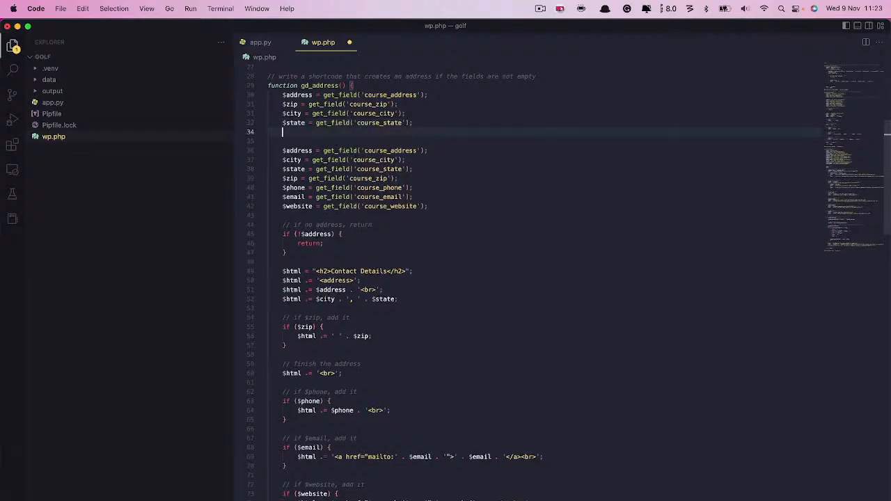
key(Tab)
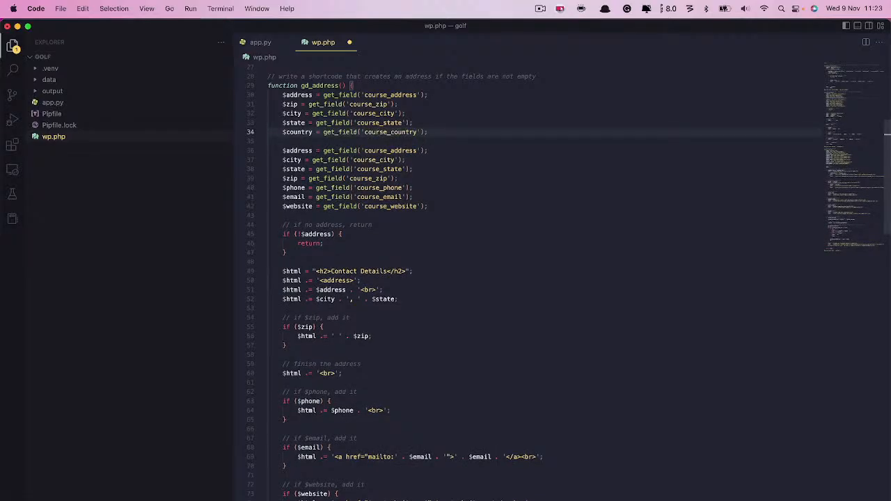
Remove the extra suggested field lines from the start of gd_address and save wp.php.
key(super+z)
key(Down)
key(Down)
key(shift+Down)
key(shift+Down)
key(shift+Down)
key(shift+Down)
key(shift+Down)
click(268, 140)
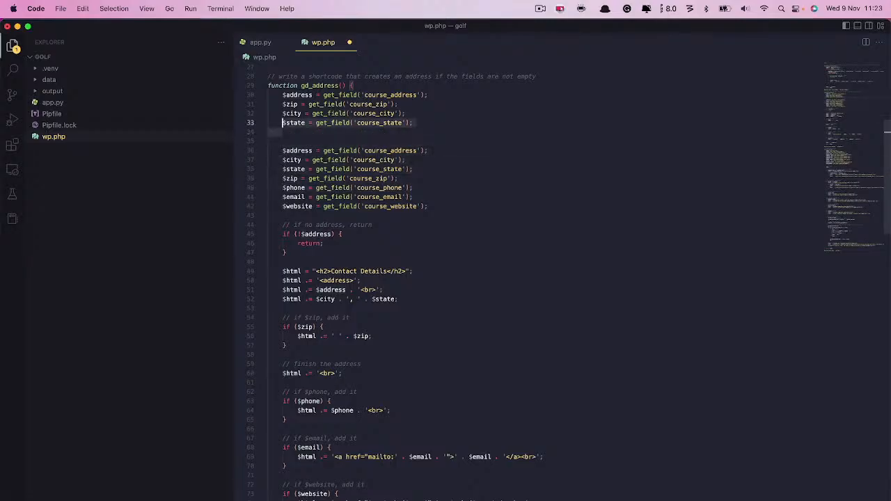
key(shift+Up)
key(shift+Up)
key(shift+Up)
key(shift+Up)
key(shift+Up)
key(BackSpace)
key(BackSpace)
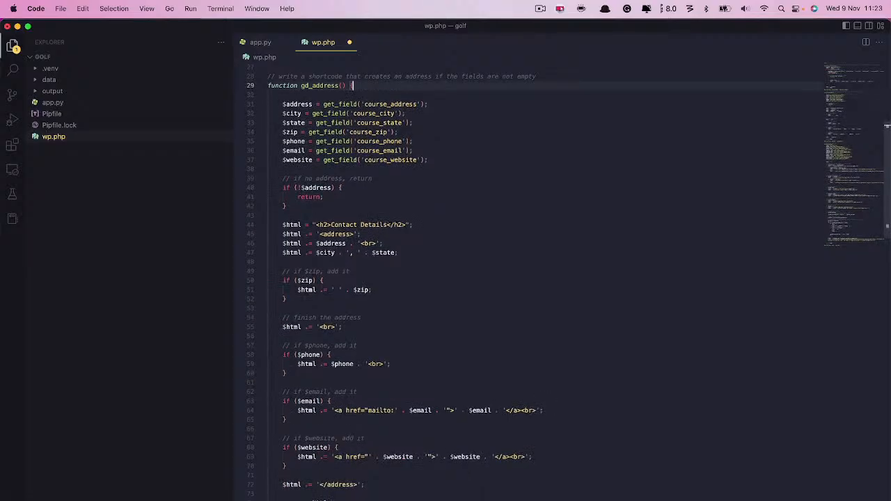
key(cmd+s)
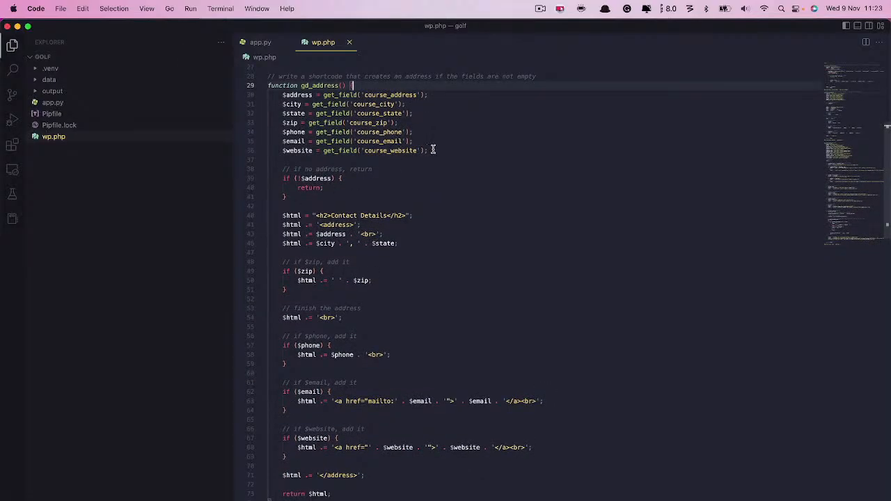
Review the whole address shortcode block and the field variables at the start of the gd_faqs function.
drag(334, 499, 264, 73)
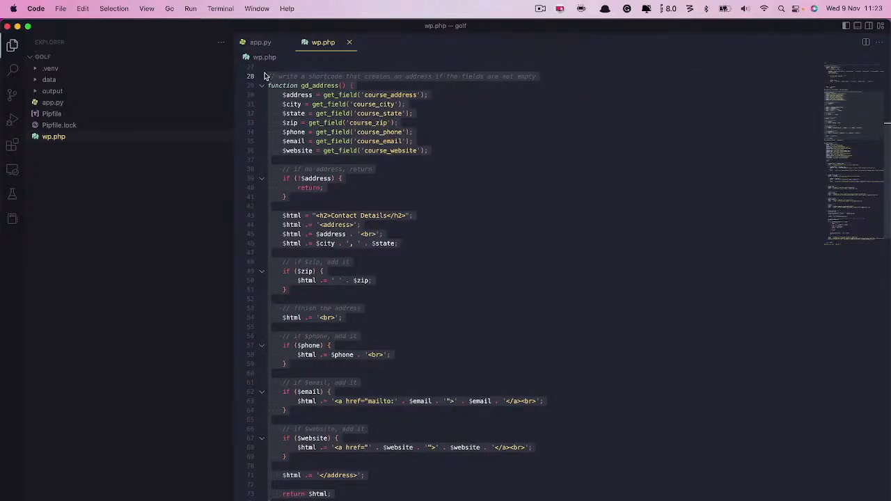
drag(334, 499, 245, 75)
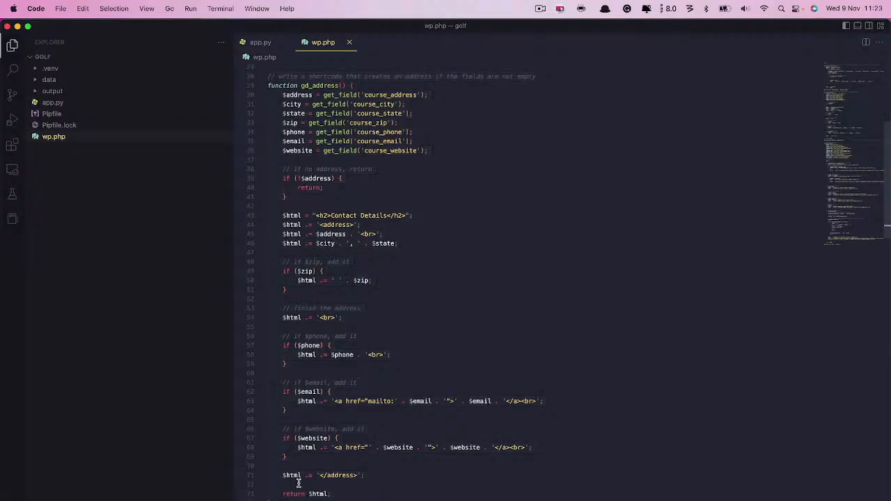
key(Right)
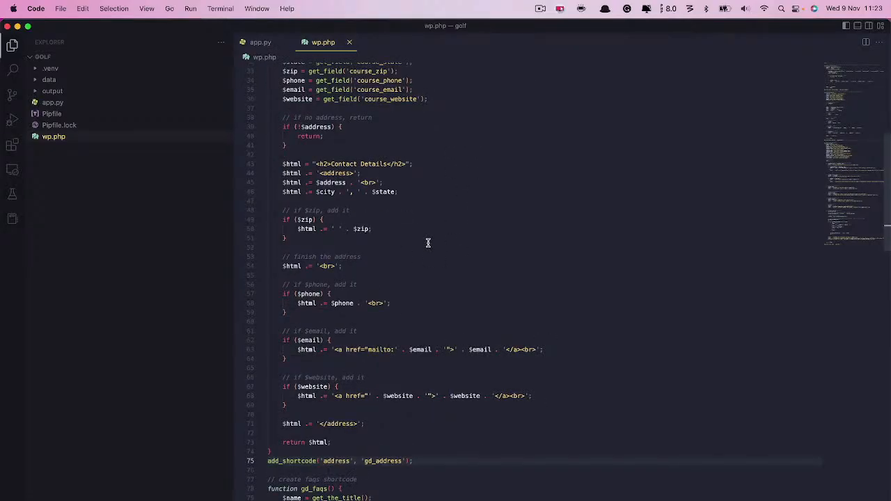
scroll(428, 242, down, 10)
click(481, 307)
drag(480, 307, 268, 180)
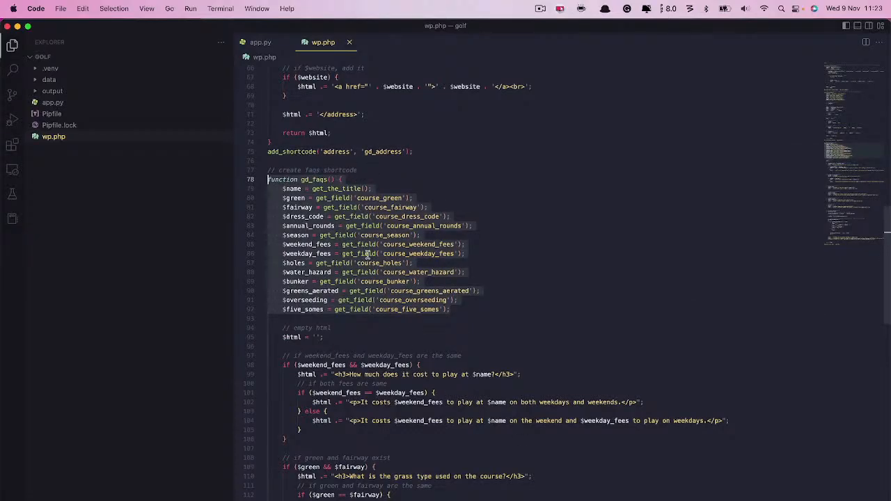
Review the gd_course_table function in wp.php, including get_field_objects, the table markup, the excluded field list and the foreach loop.
scroll(368, 254, up, 15)
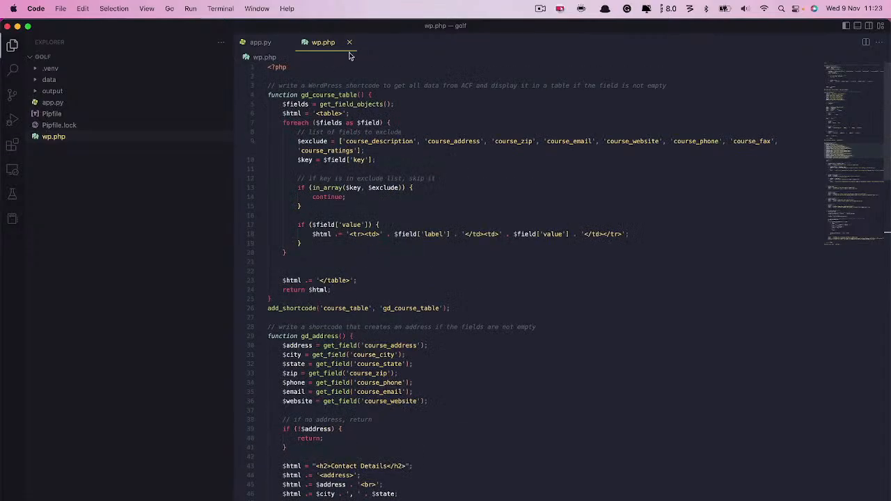
click(397, 98)
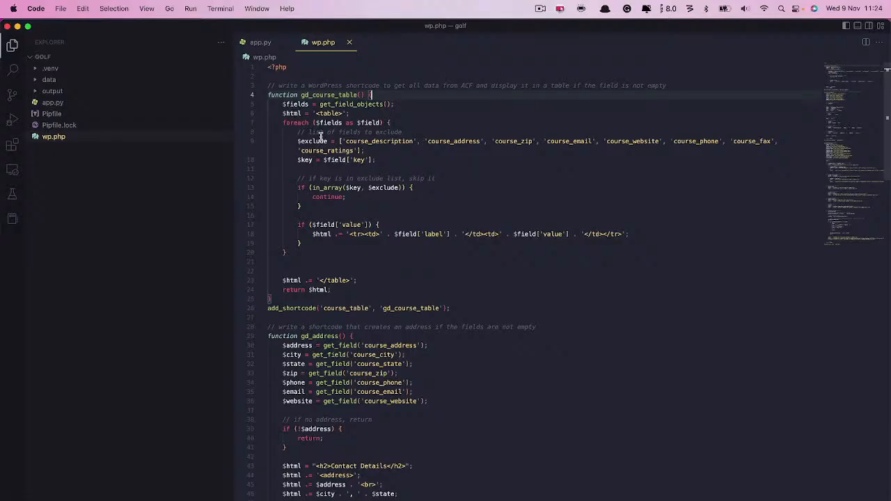
click(356, 104)
double_click(347, 104)
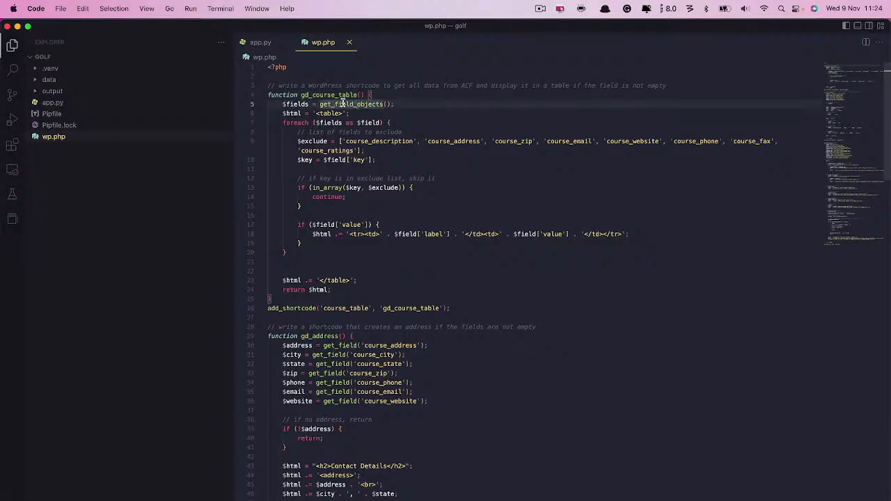
key(Left)
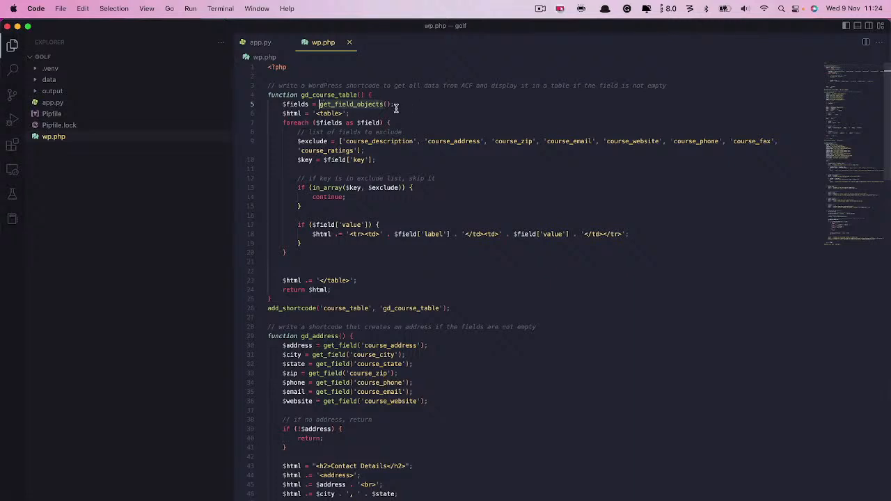
click(332, 113)
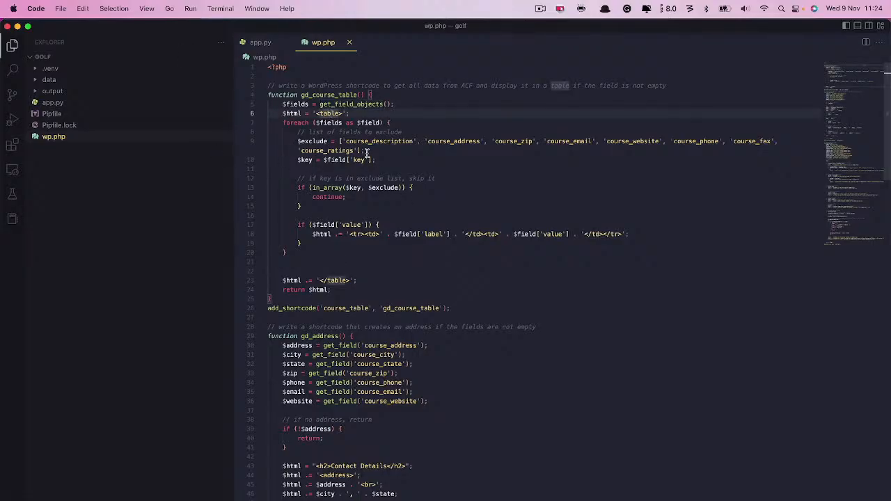
click(460, 141)
click(530, 133)
click(736, 142)
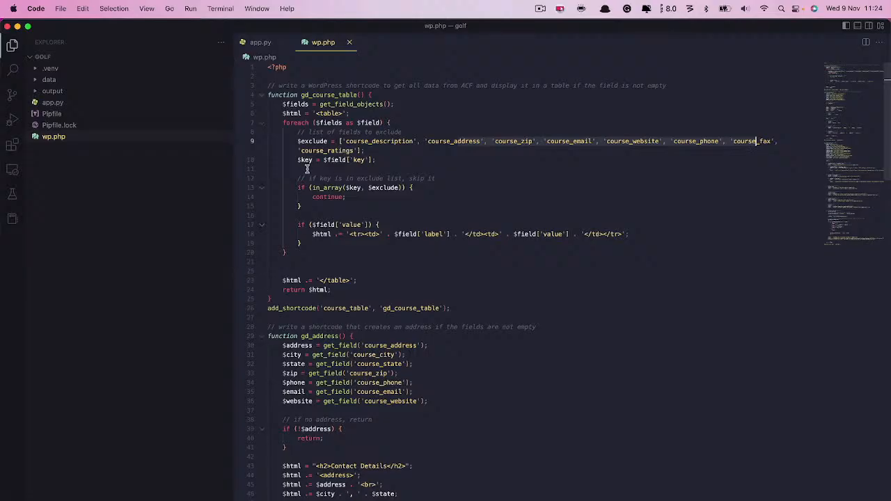
click(291, 123)
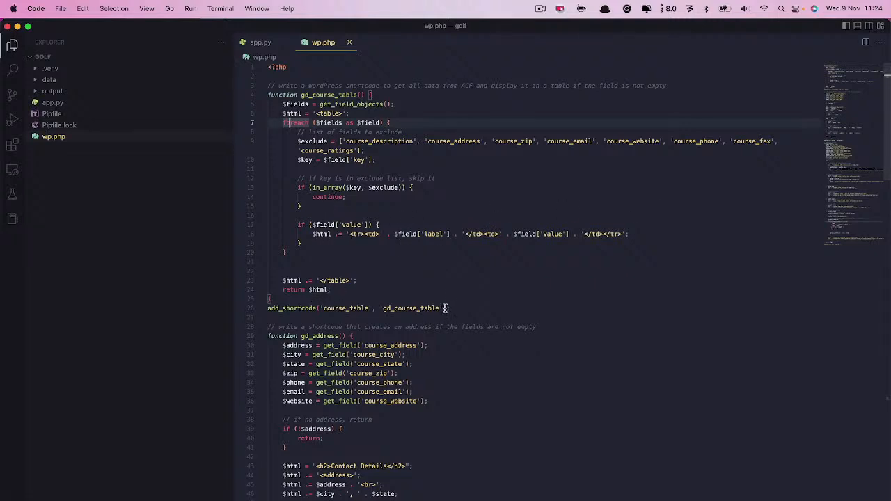
drag(452, 308, 236, 89)
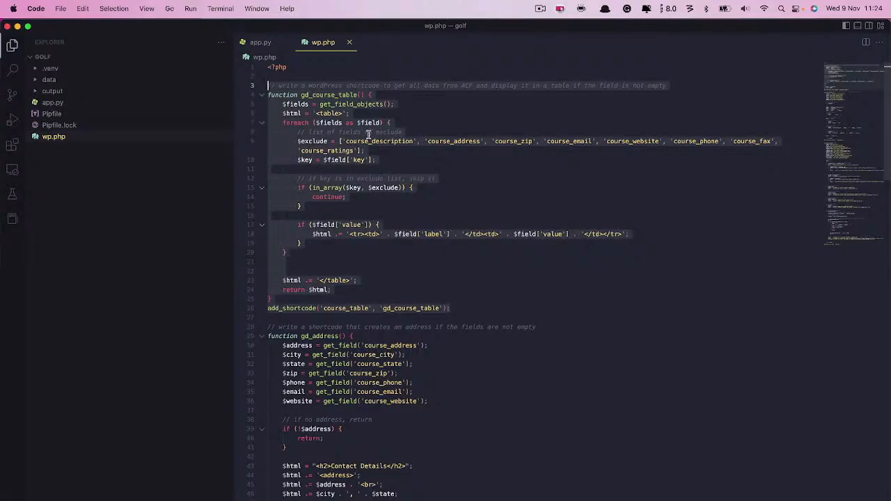
click(371, 104)
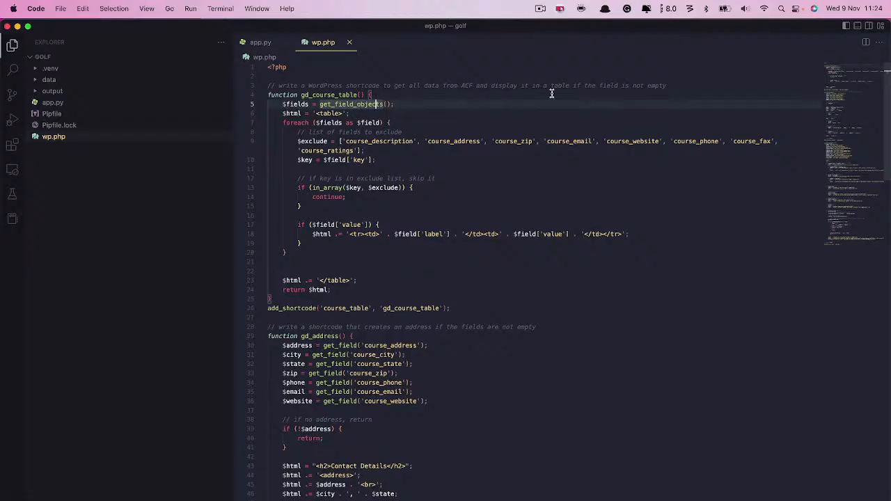
click(451, 94)
key(Return)
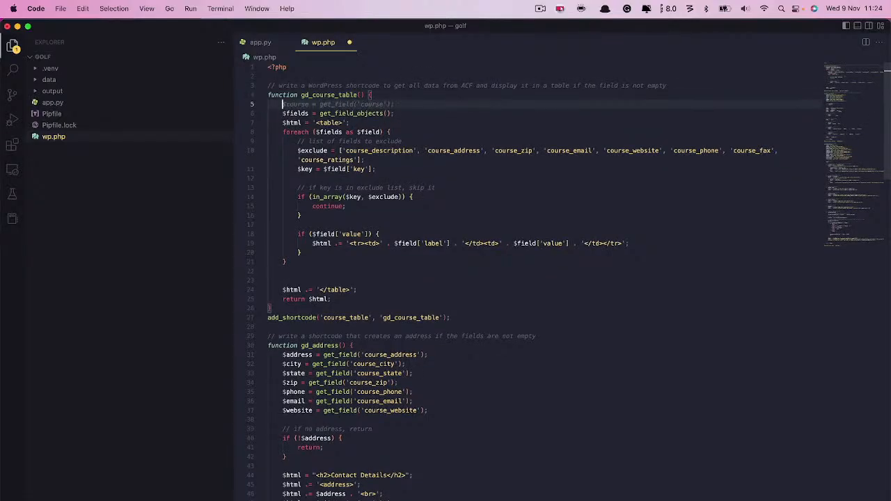
text($fields)
key(BackSpace)
key(BackSpace)
key(BackSpace)
key(BackSpace)
key(BackSpace)
key(BackSpace)
key(BackSpace)
key(BackSpace)
key(BackSpace)
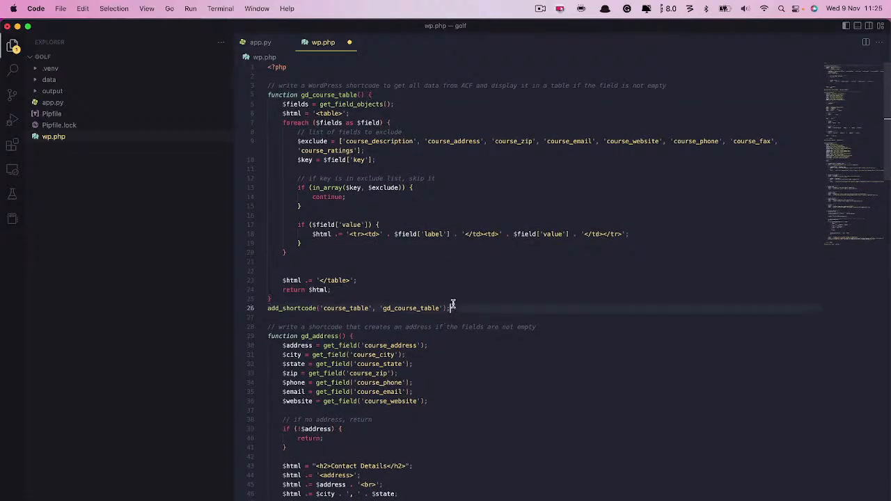
Copy the whole course_table shortcode block from wp.php into the WordPress Shortcodes snippet below the address shortcode and save the snippet.
drag(452, 309, 245, 81)
key(super+c)
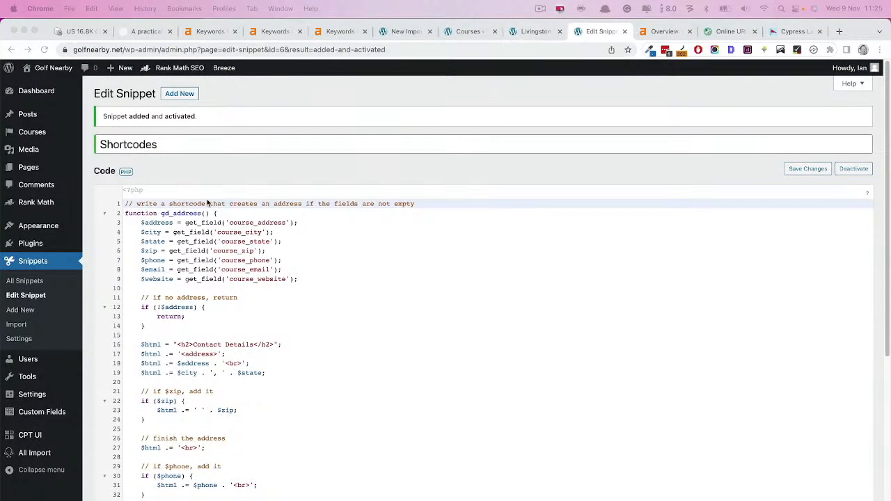
click(209, 204)
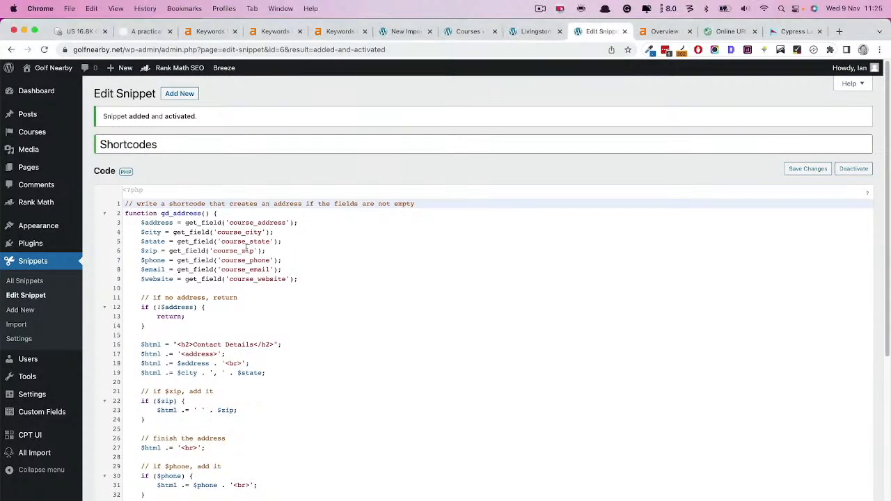
scroll(247, 249, down, 5)
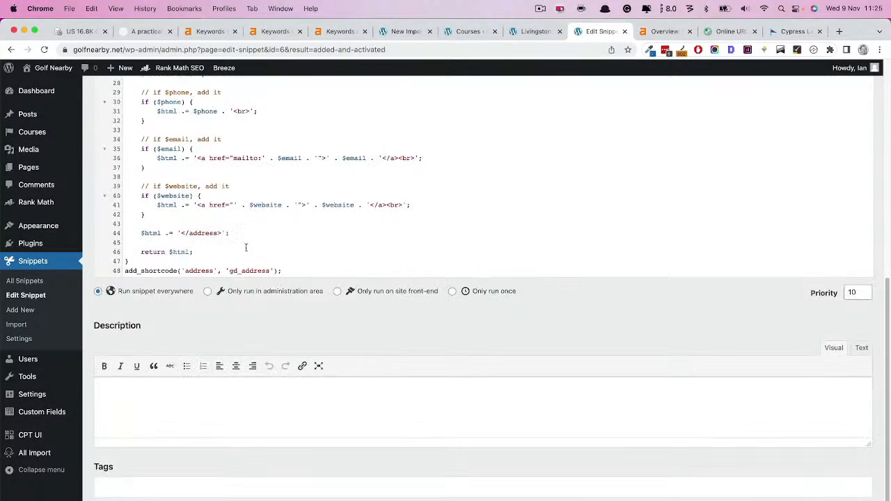
click(296, 271)
key(Return)
key(Return)
key(super+v)
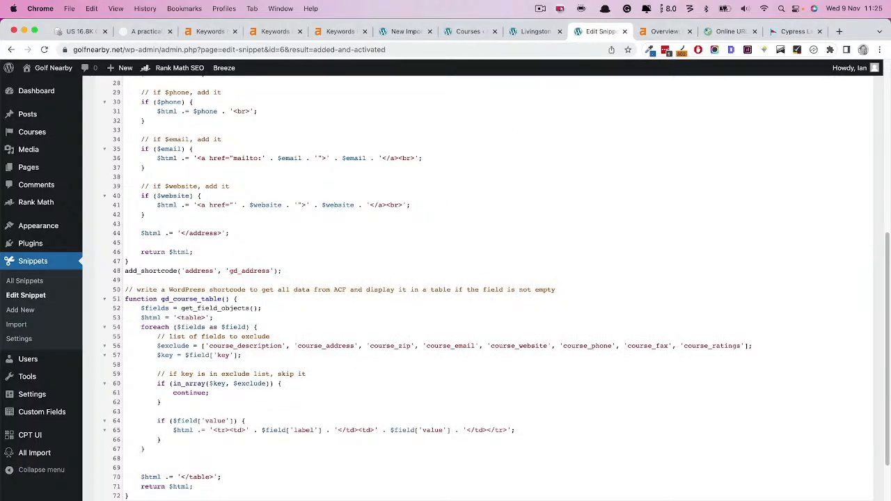
scroll(251, 408, down, 3)
key(super+s)
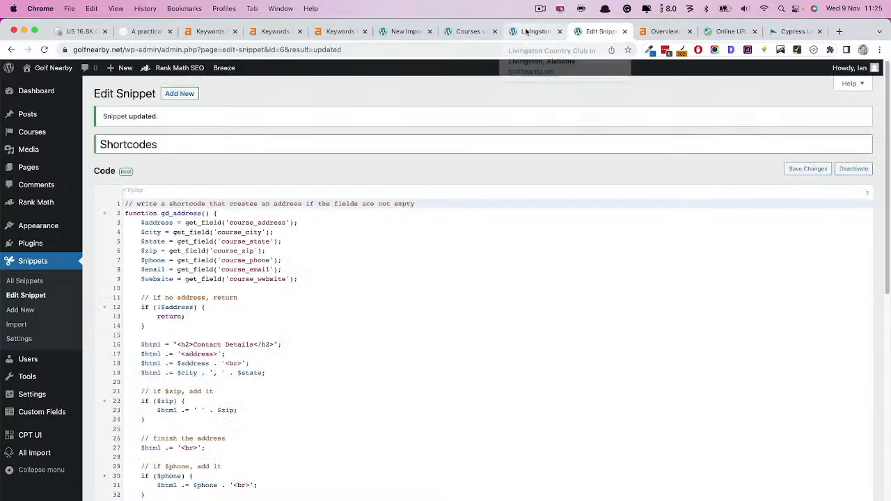
Reload the Livingston Country Club page and check the rows of the Course Information table down to Course Ratings.
click(536, 31)
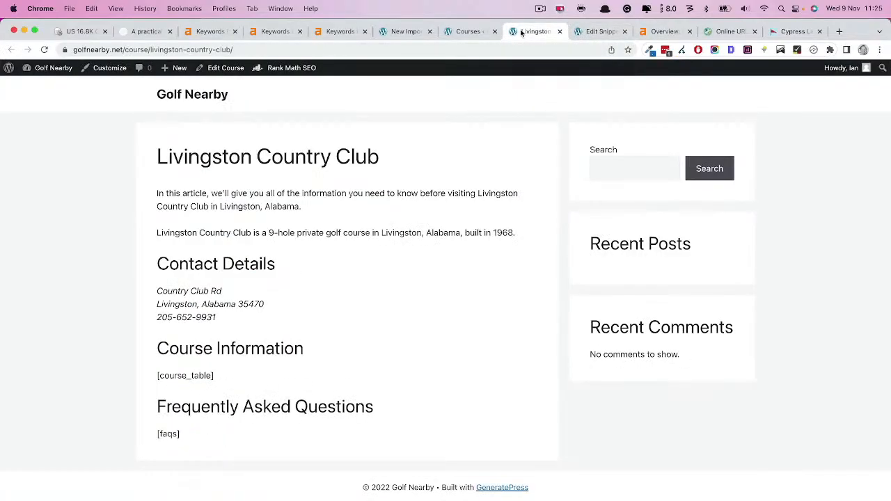
click(44, 50)
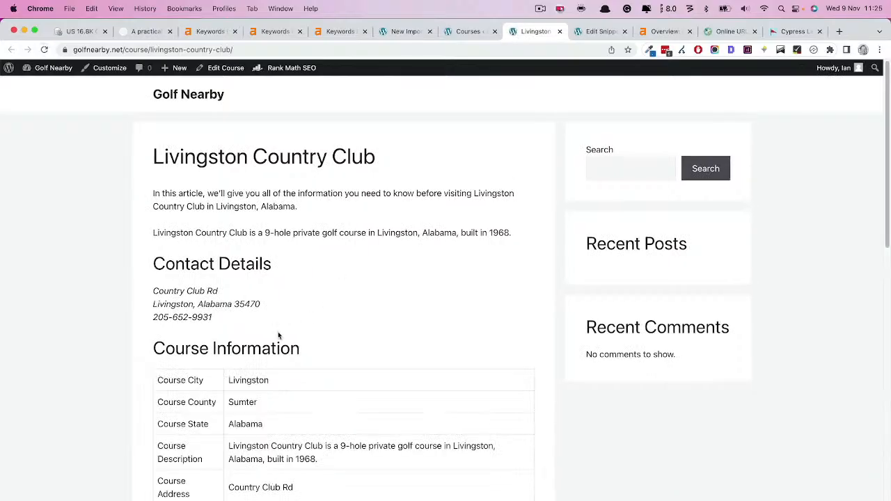
scroll(277, 332, down, 3)
drag(168, 248, 259, 251)
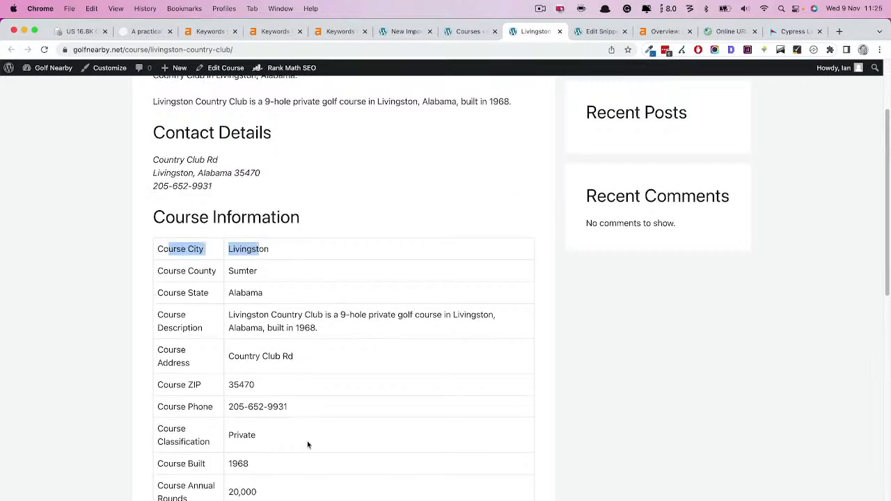
scroll(269, 250, down, 1)
click(283, 314)
scroll(219, 241, down, 10)
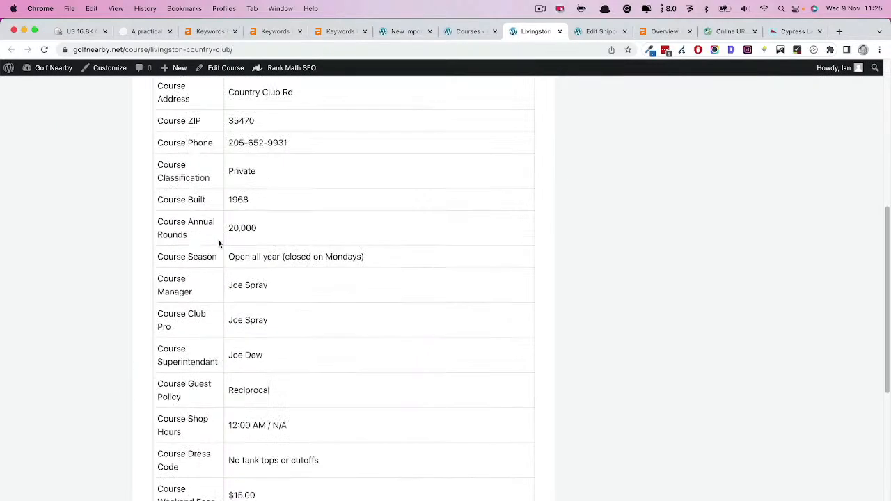
scroll(317, 281, down, 5)
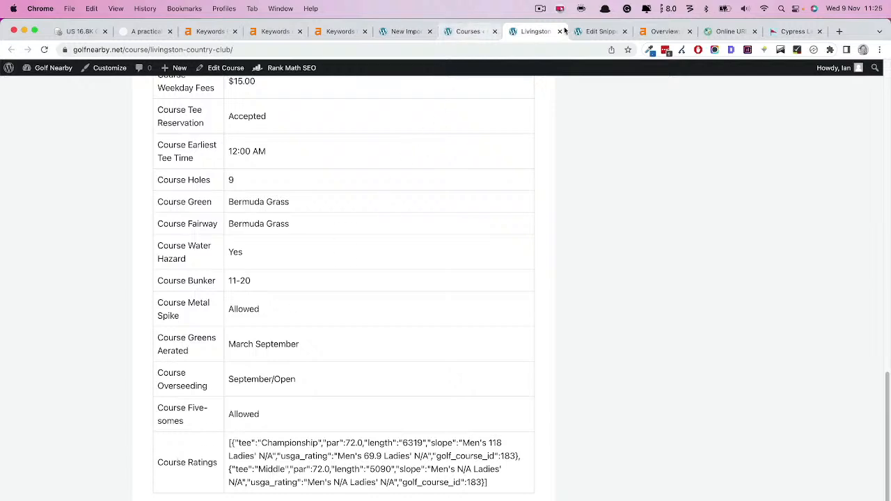
Check the $exclude list of gd_course_table in the Shortcodes snippet, particularly the course_ratings entry.
click(601, 31)
scroll(288, 312, down, 10)
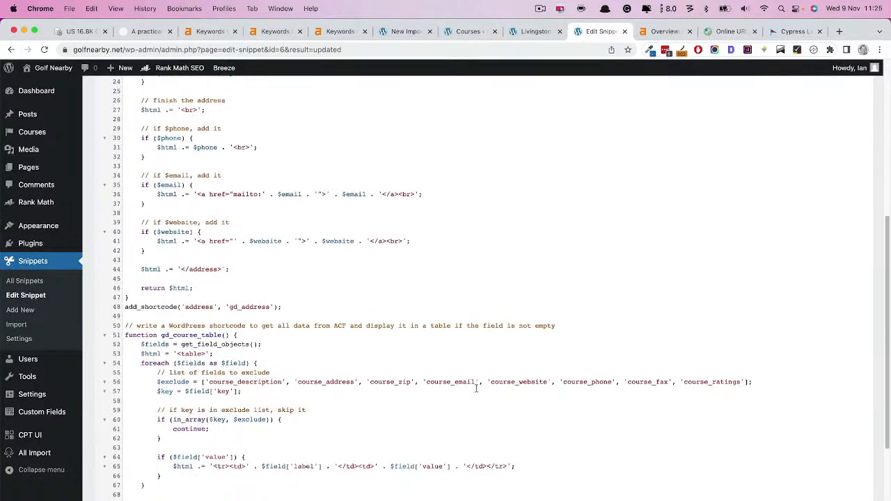
click(733, 382)
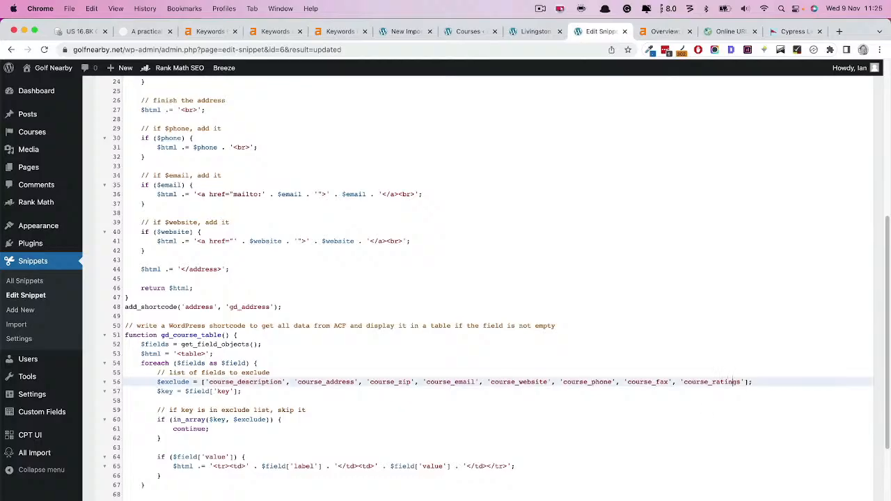
Return to the Livingston Country Club page and examine the Course Information table, especially the city, county and state values.
click(536, 31)
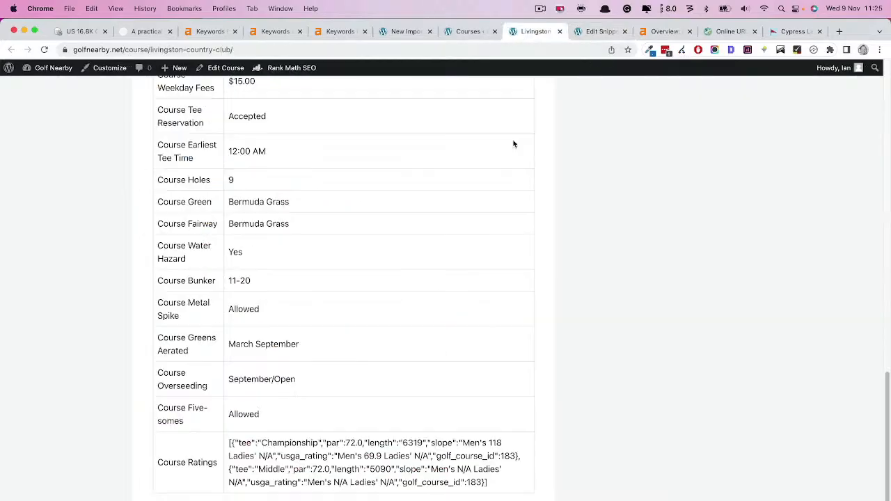
scroll(245, 343, up, 3)
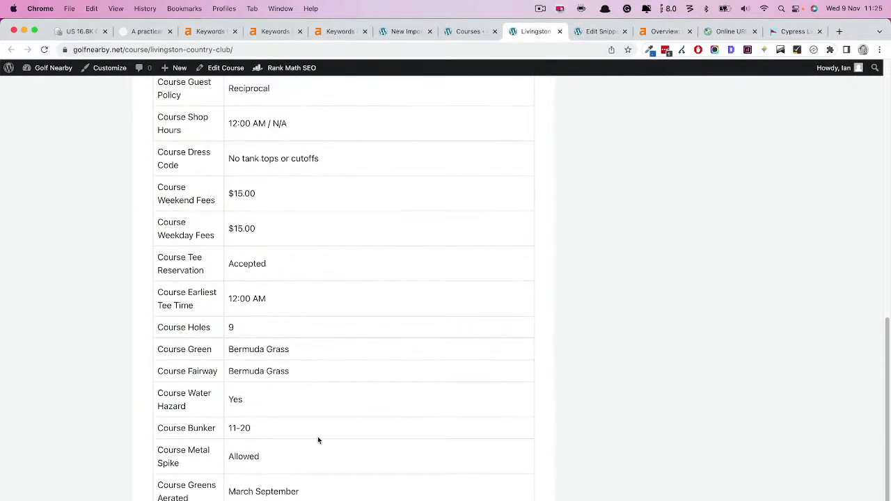
scroll(283, 376, up, 10)
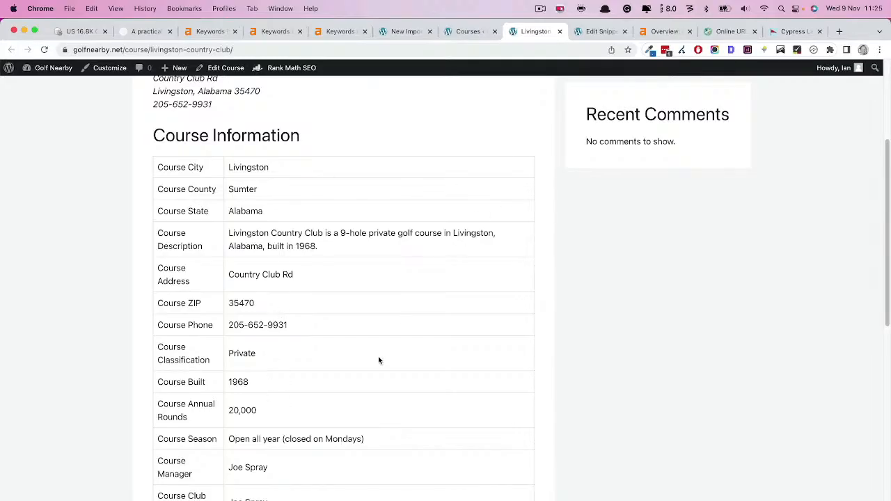
scroll(333, 318, up, 5)
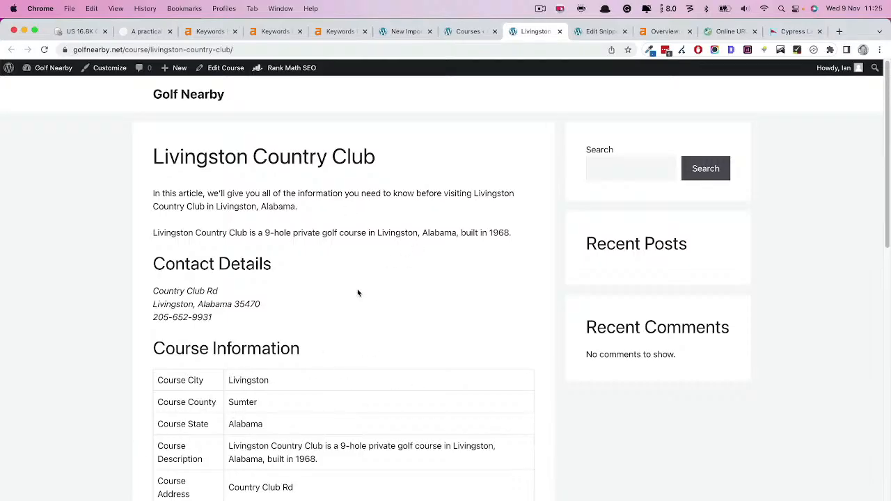
double_click(240, 426)
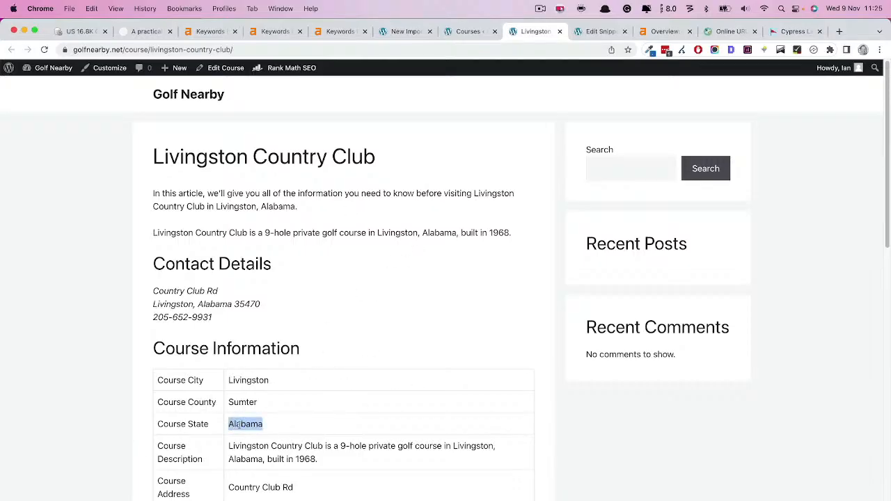
click(280, 433)
drag(230, 425, 298, 422)
drag(259, 404, 227, 404)
drag(271, 382, 230, 380)
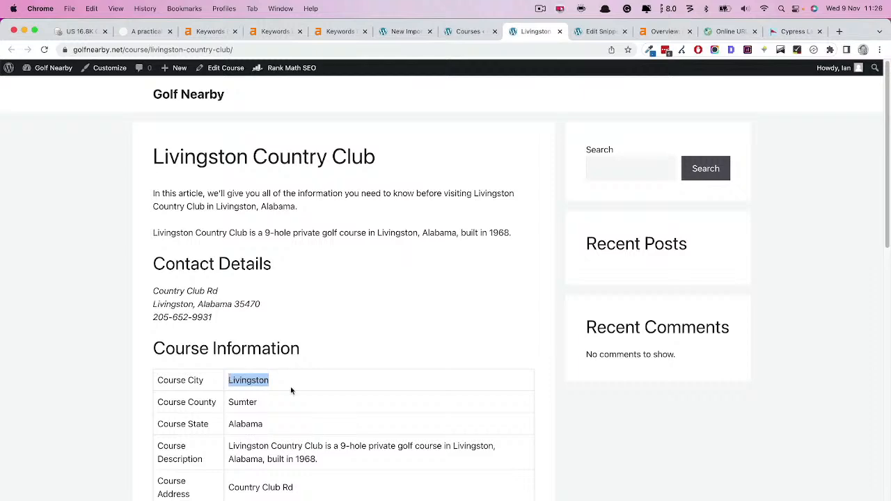
scroll(438, 392, down, 3)
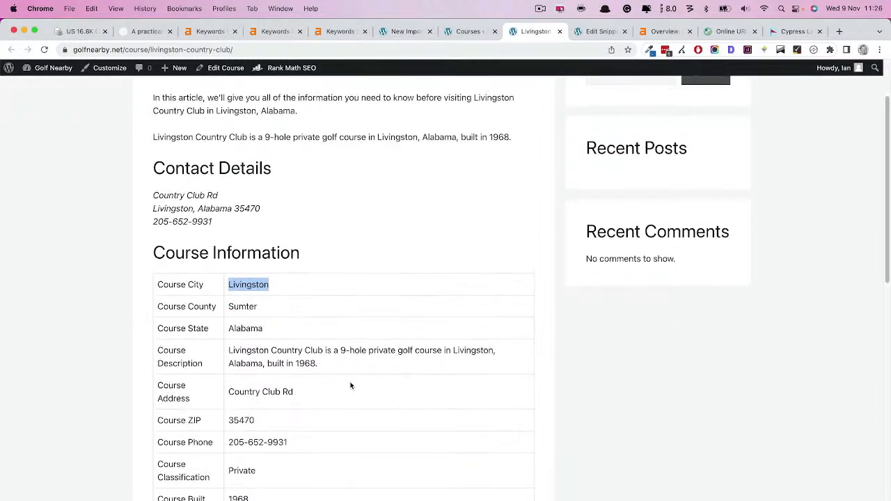
scroll(349, 393, down, 3)
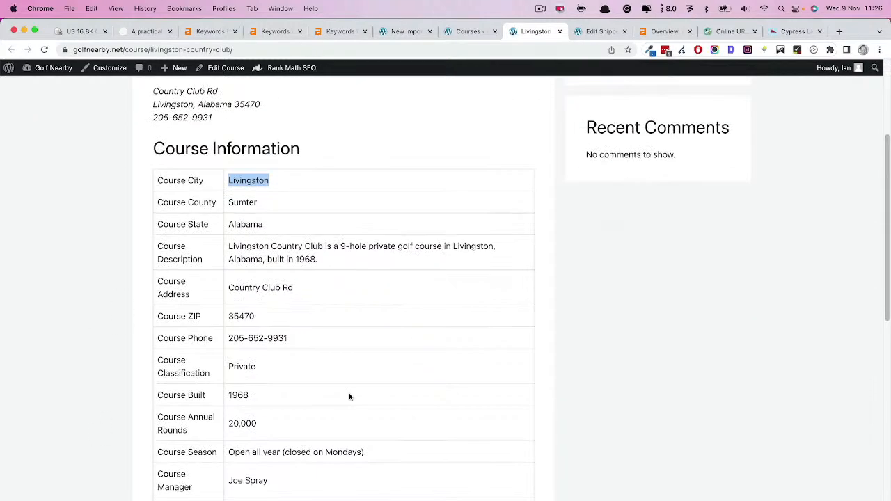
click(367, 312)
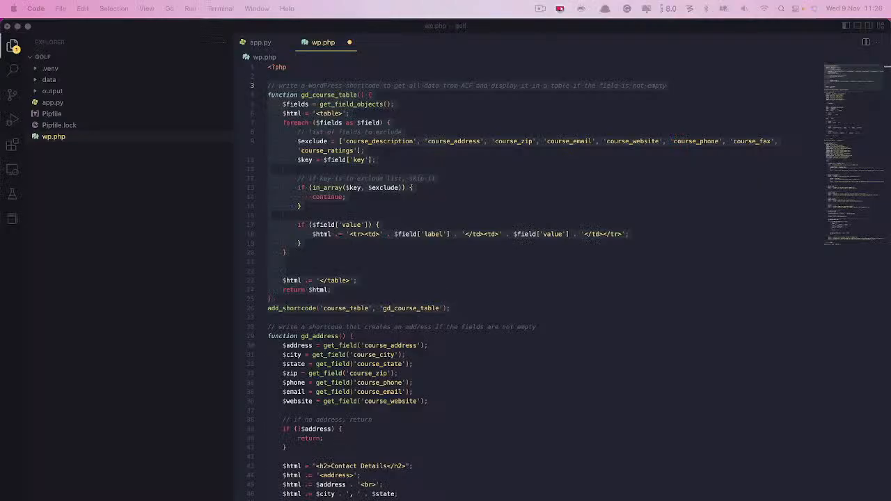
Examine the gd_faqs function in wp.php, from its title and get_field variables to the weekend and weekday fees question.
scroll(456, 344, down, 15)
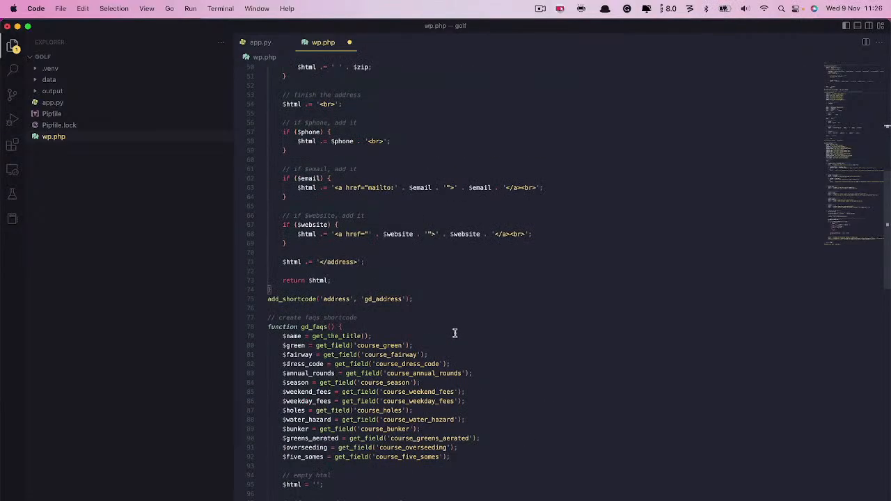
scroll(454, 334, down, 3)
click(387, 172)
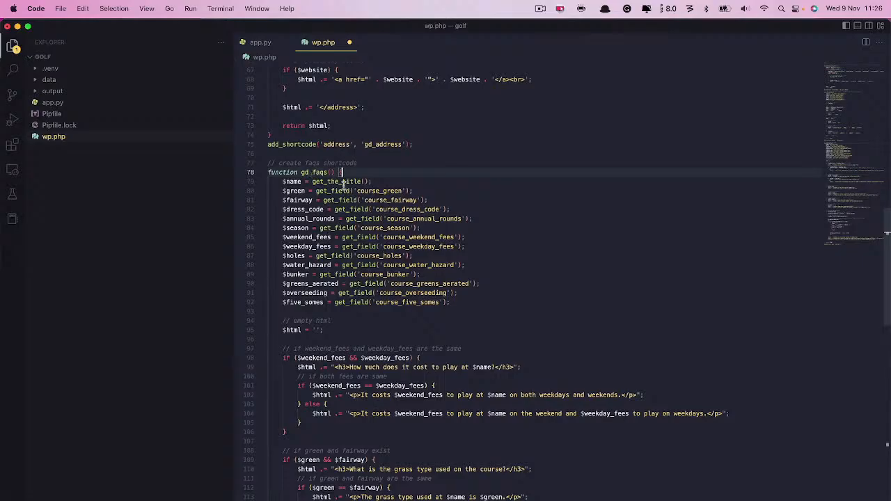
click(286, 181)
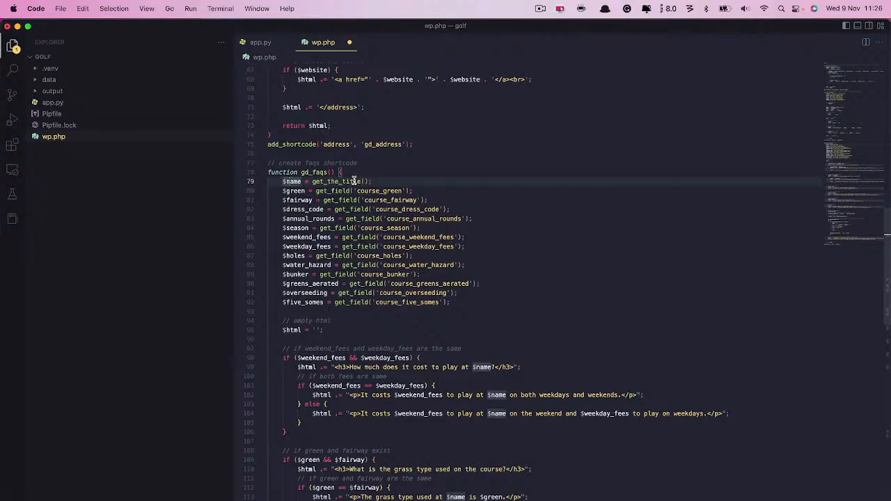
click(288, 191)
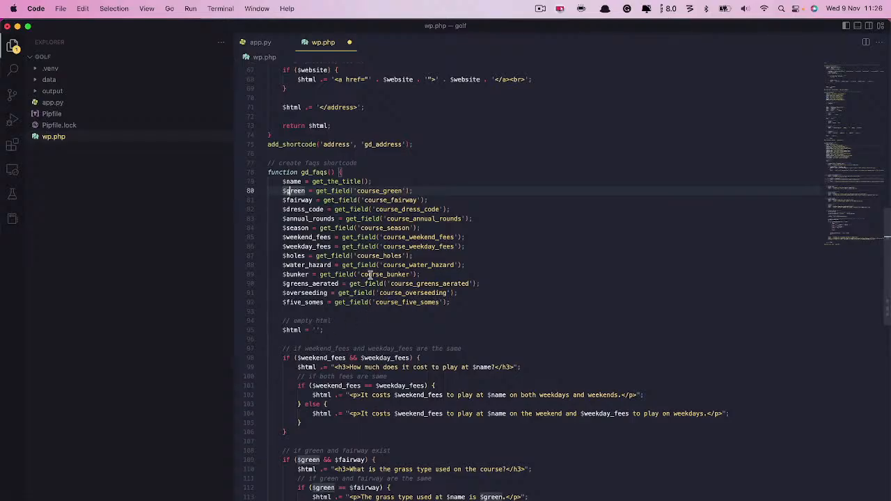
scroll(296, 268, down, 3)
click(315, 278)
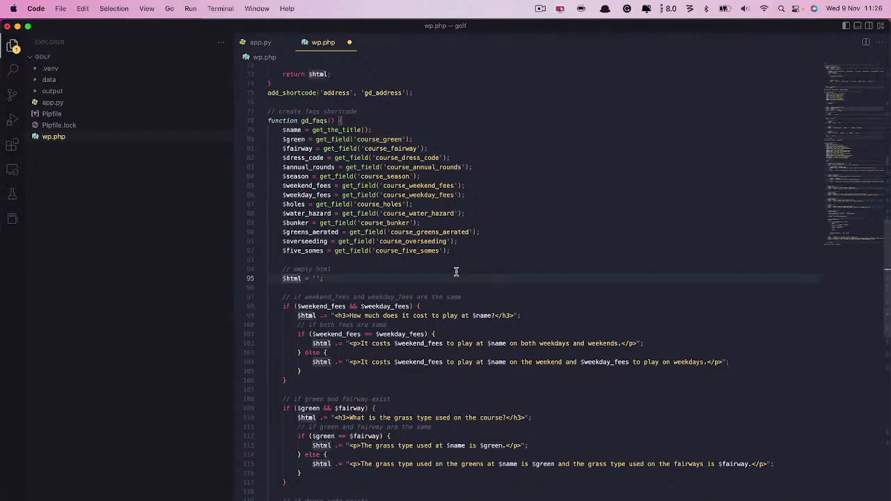
scroll(557, 259, down, 6)
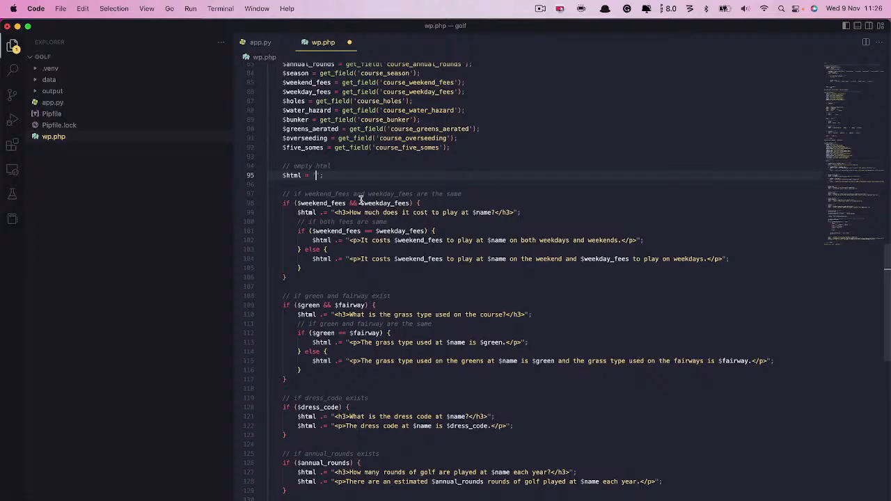
click(366, 174)
double_click(454, 193)
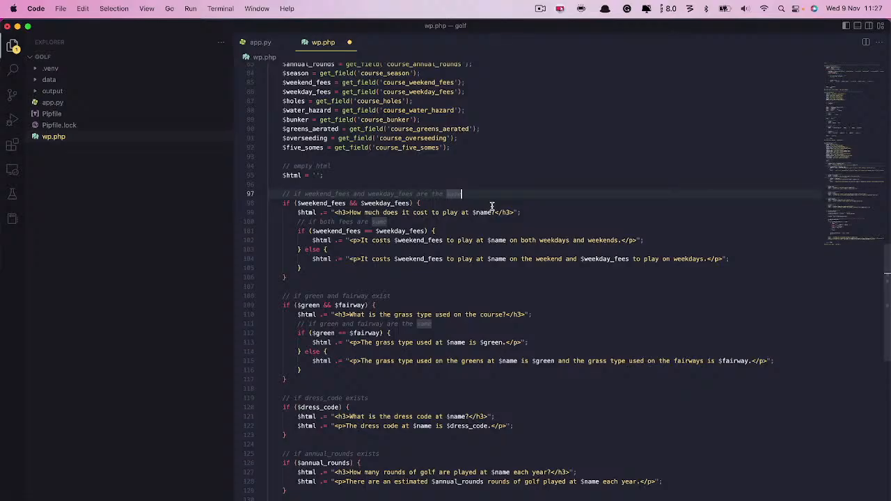
text(e)
click(492, 206)
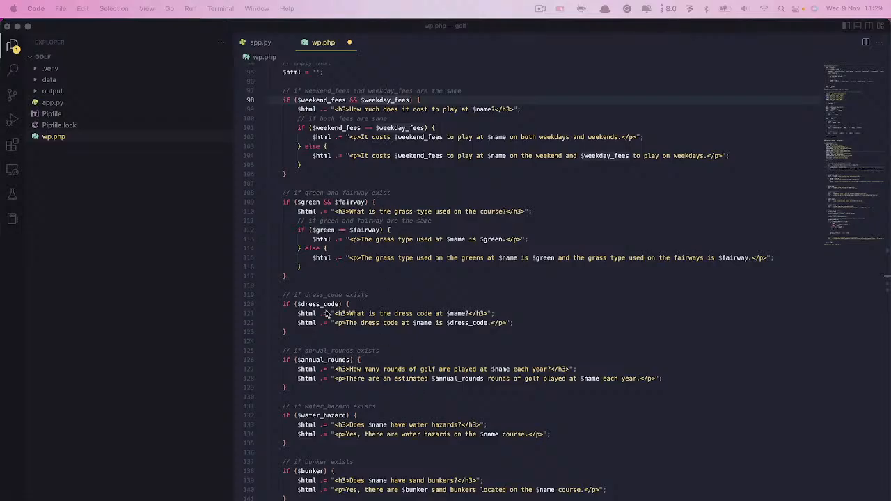
Extend the annual rounds condition in gd_faqs to if ($annual_rounds && $annual != 'N' ).
click(350, 363)
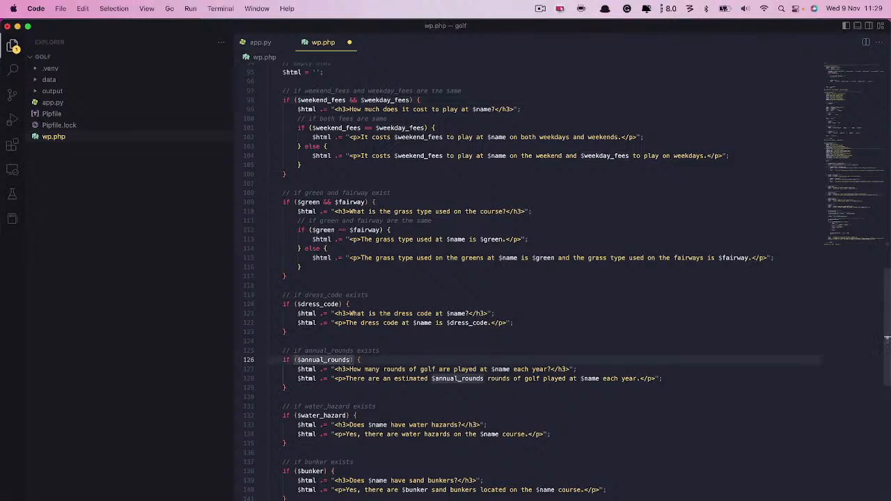
text(&& )
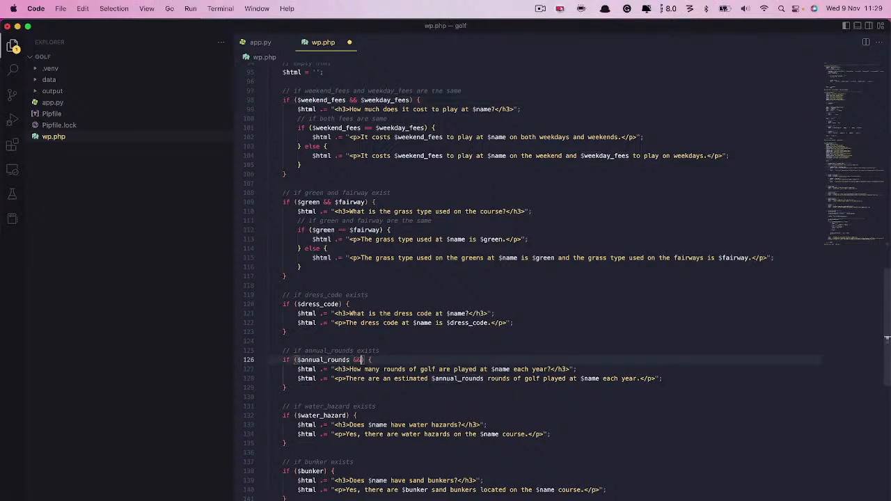
text($annua)
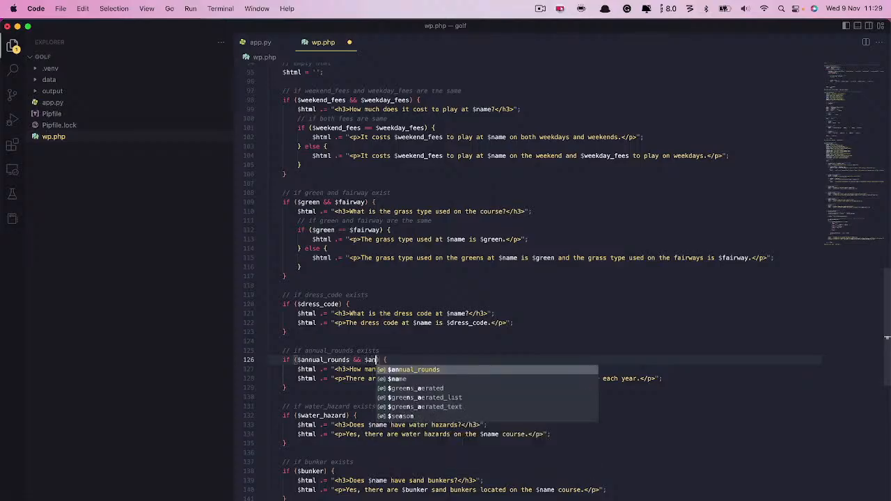
text(l != 0)
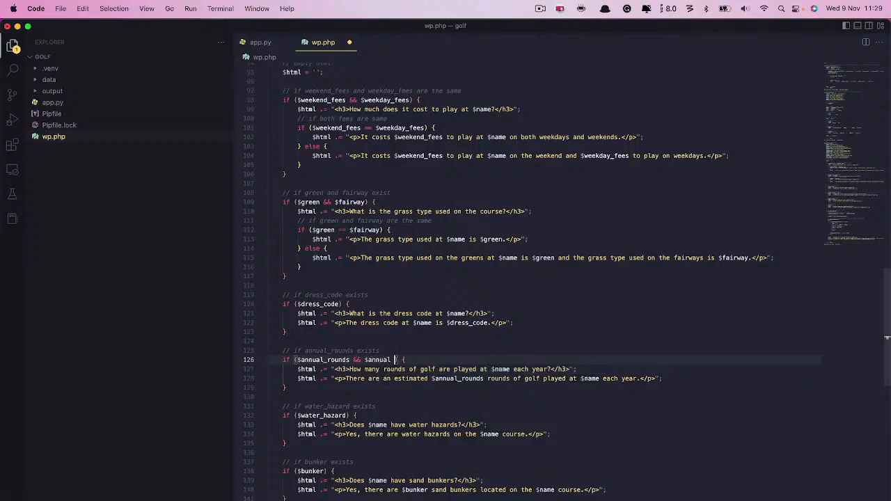
key(BackSpace)
text('N')
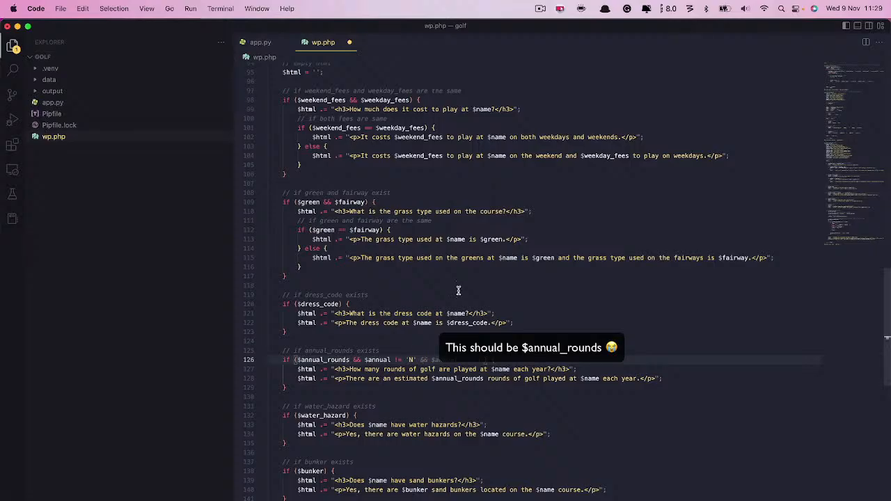
click(519, 369)
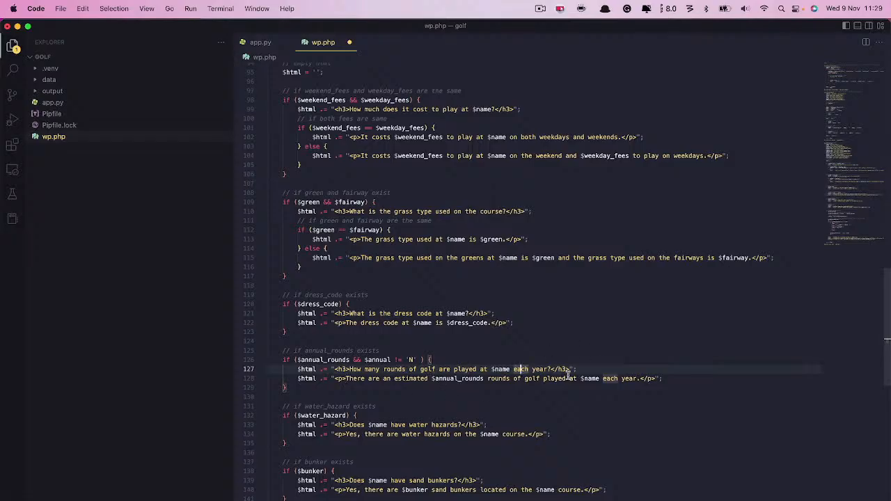
Trace the $annual_rounds variable from its use in the FAQ answer to its get_field definition in gd_faqs.
click(431, 378)
drag(431, 378, 483, 378)
scroll(424, 200, up, 20)
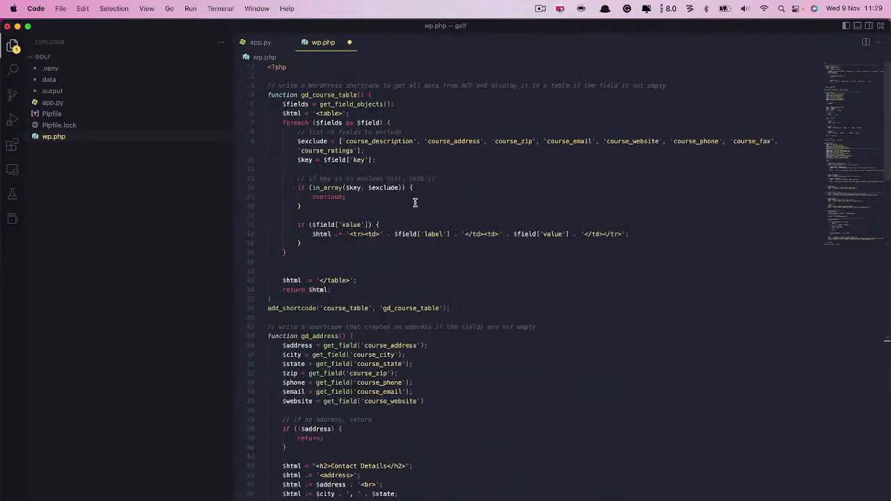
scroll(348, 377, down, 6)
scroll(347, 376, down, 5)
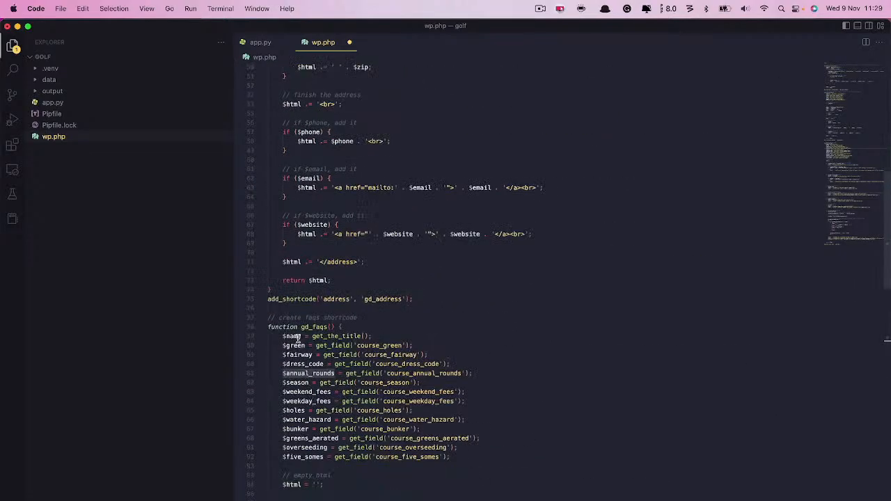
scroll(438, 351, down, 7)
scroll(443, 353, down, 10)
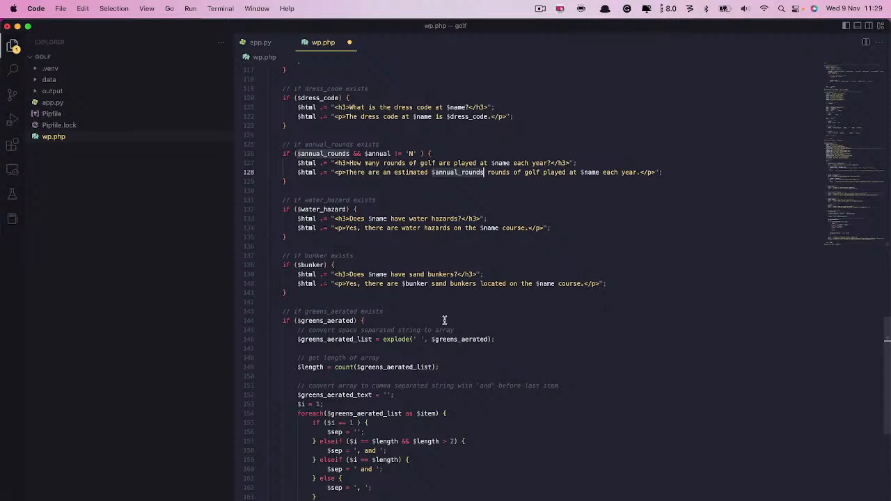
Review the greens_aerated block, from the explode call on the space separator to the aeration answer text.
click(390, 322)
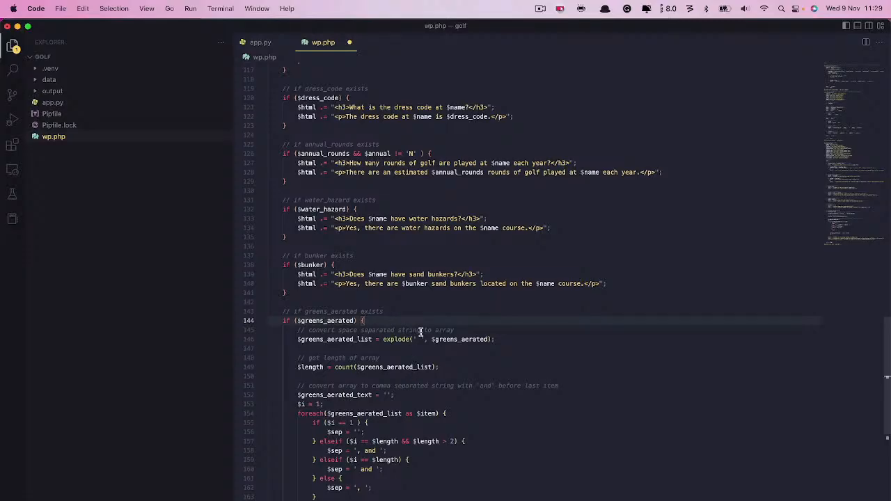
click(417, 340)
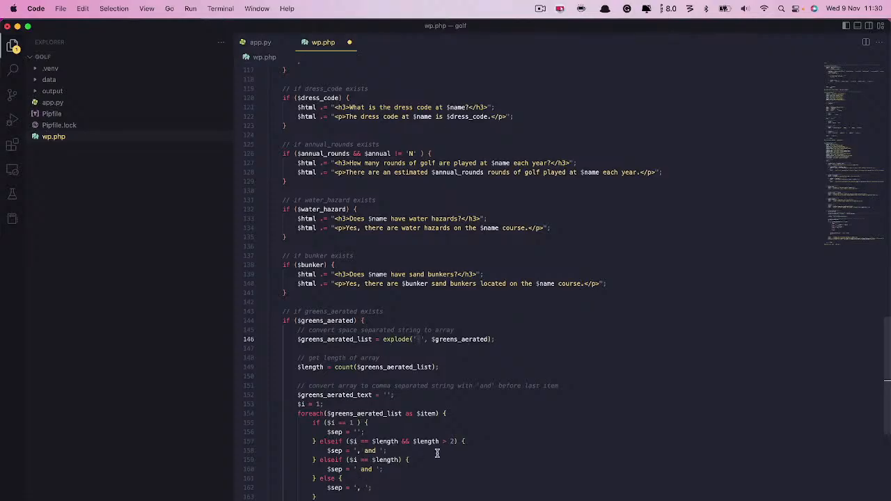
scroll(588, 360, down, 5)
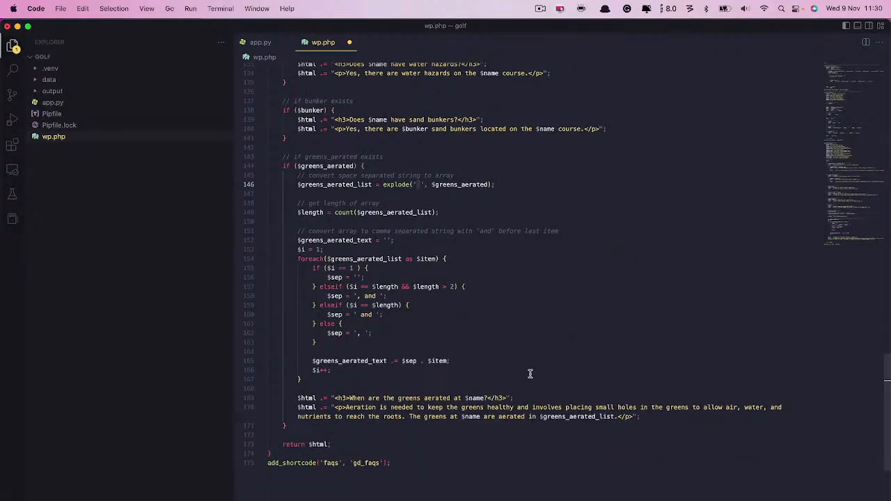
click(345, 407)
drag(345, 407, 443, 407)
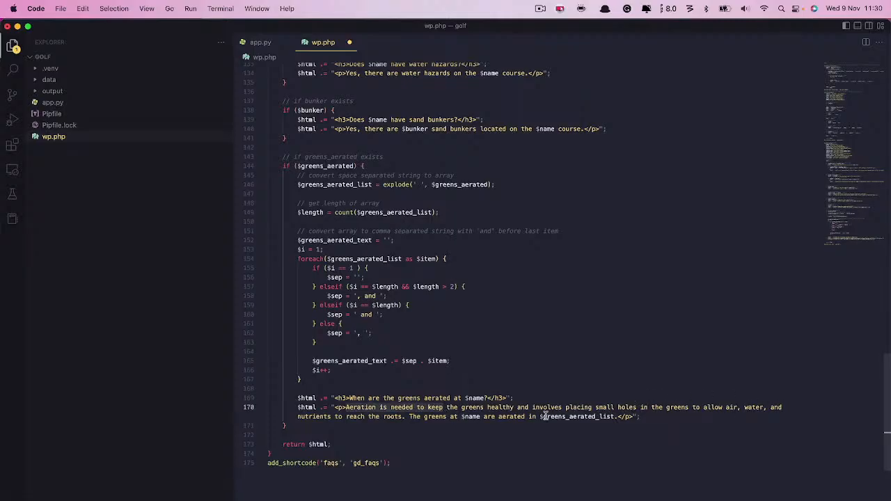
click(523, 416)
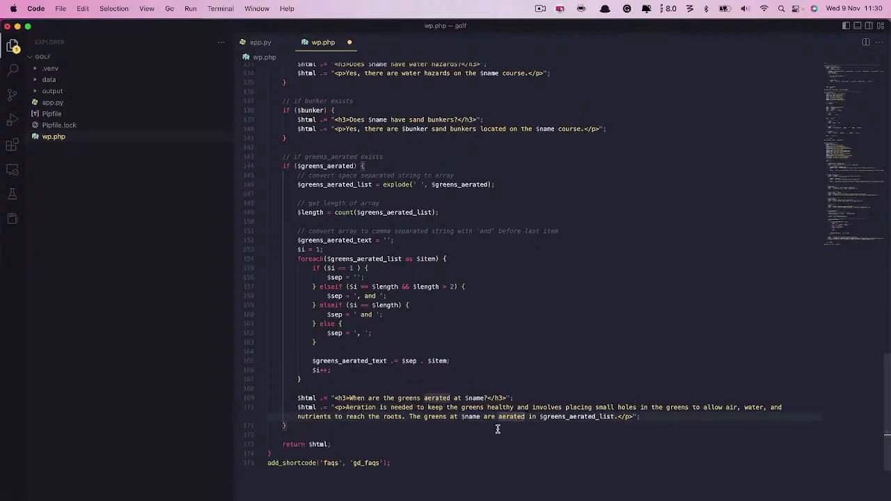
Select and copy the whole faqs shortcode block in wp.php, from the "create faqs shortcode" comment through its add_shortcode line.
drag(399, 463, 370, 379)
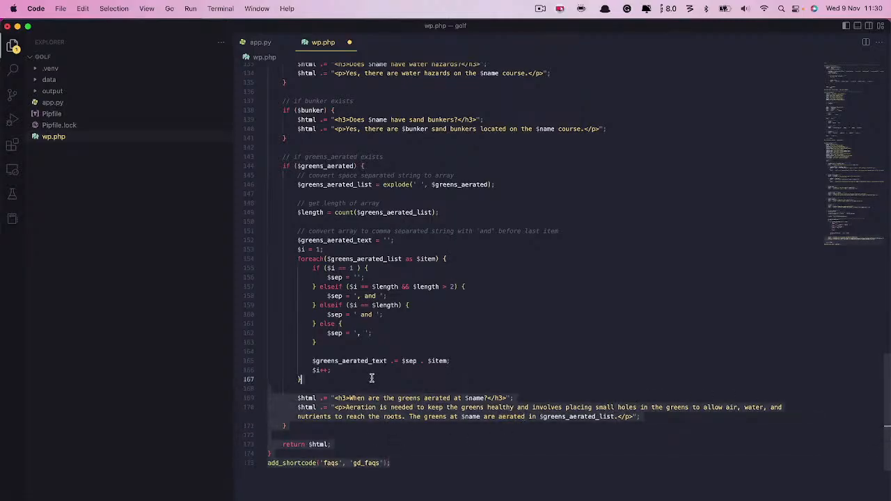
scroll(369, 376, up, 10)
scroll(370, 376, up, 2)
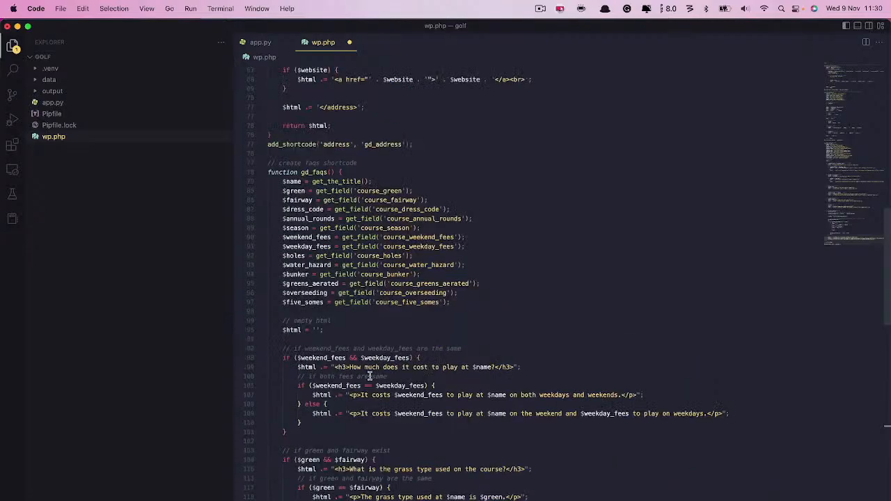
drag(369, 376, 267, 215)
scroll(285, 273, up, 2)
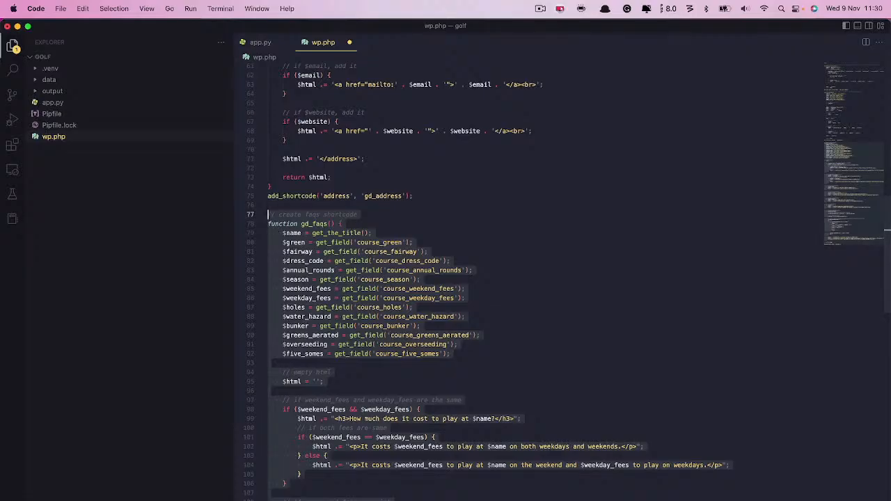
Switch to Chrome, paste the faqs shortcode block below course_table in the WordPress Shortcodes snippet, and save the snippet.
key(super+Tab)
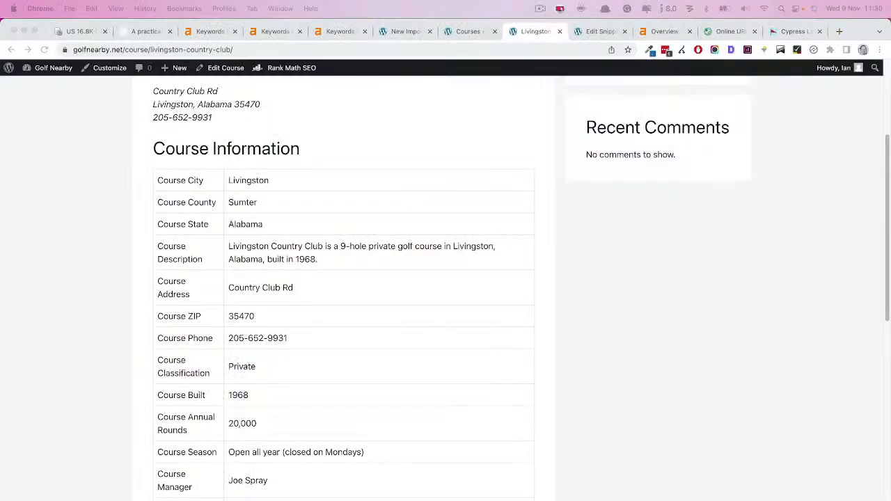
click(600, 32)
click(361, 341)
key(super+a)
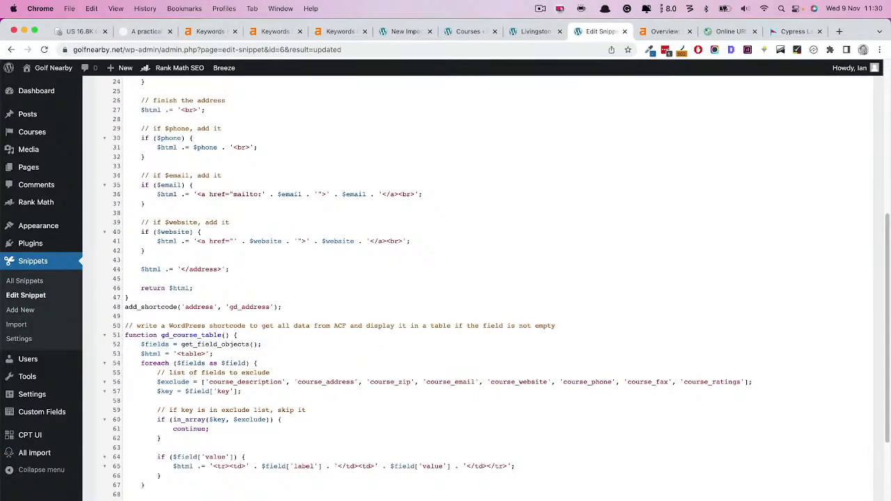
key(super+v)
scroll(223, 428, down, 5)
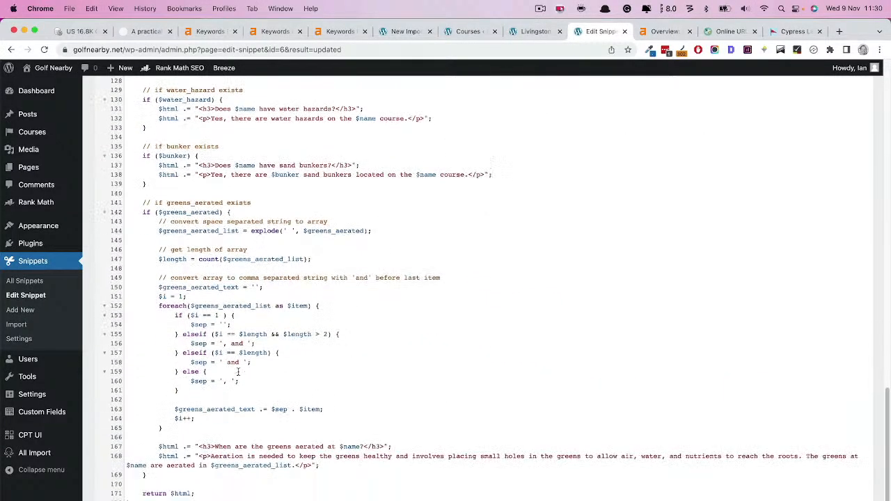
scroll(197, 435, down, 2)
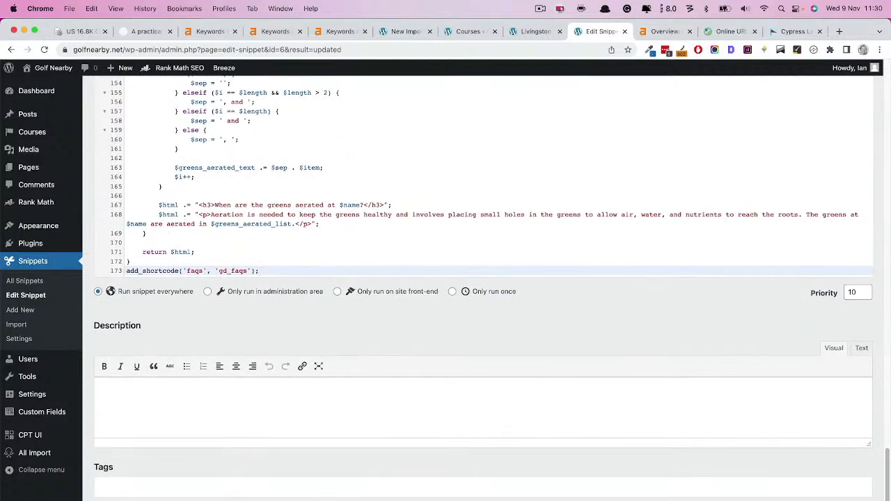
key(super+s)
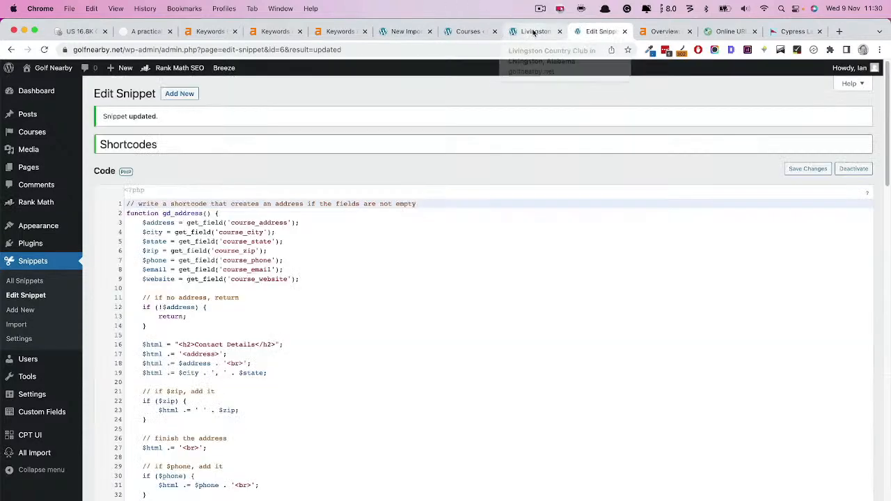
Reload the Livingston Country Club page and read through its Frequently Asked Questions, including dress code, annual rounds and water hazards.
click(533, 33)
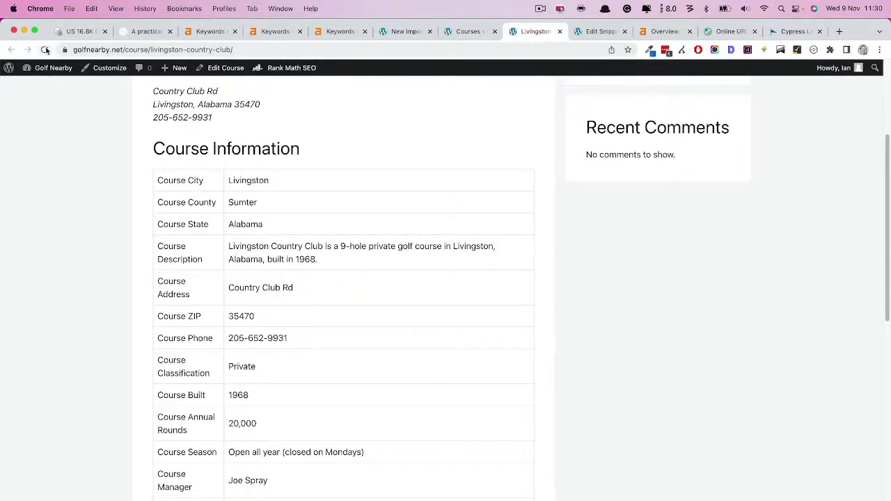
scroll(359, 273, down, 10)
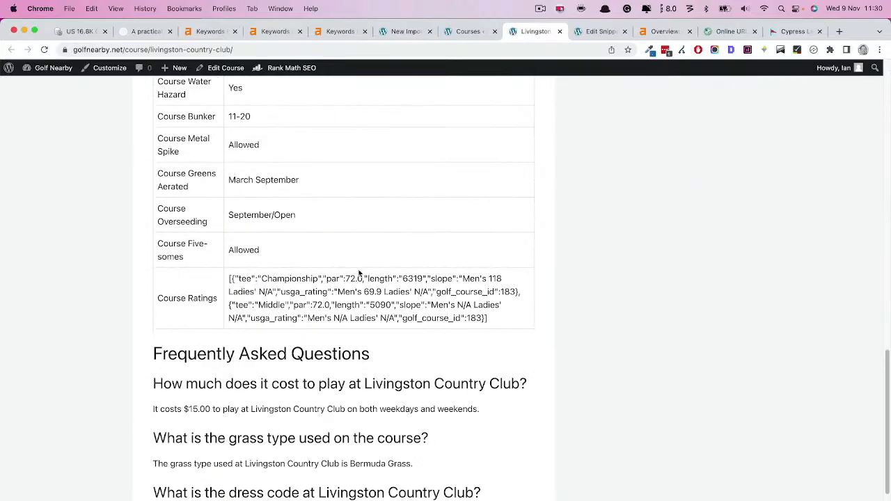
scroll(193, 193, down, 3)
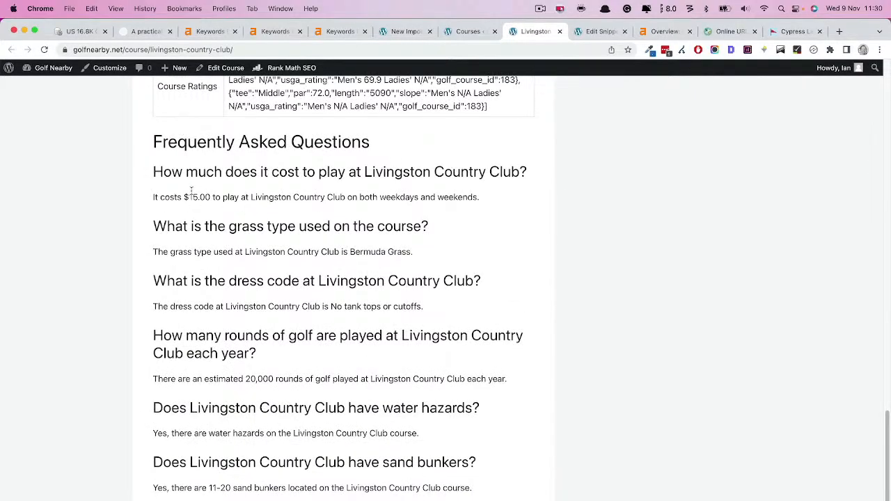
drag(207, 280, 387, 282)
click(420, 305)
drag(148, 338, 507, 394)
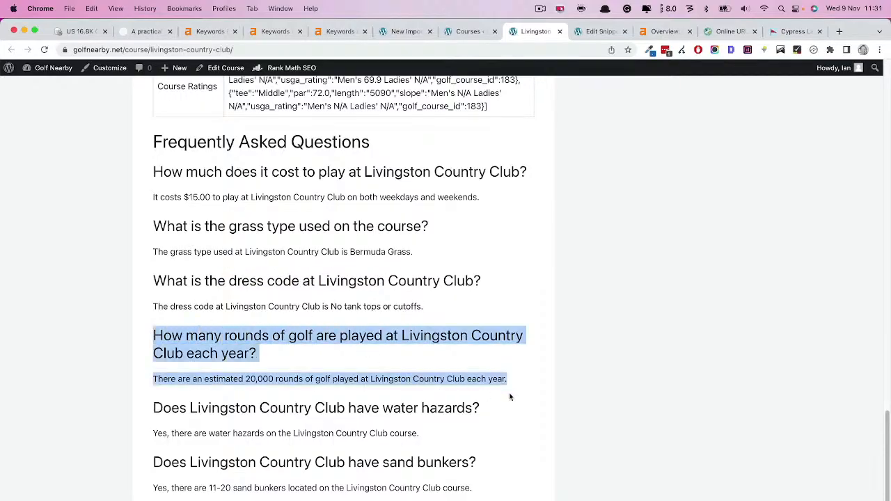
drag(423, 437, 197, 424)
scroll(209, 390, down, 2)
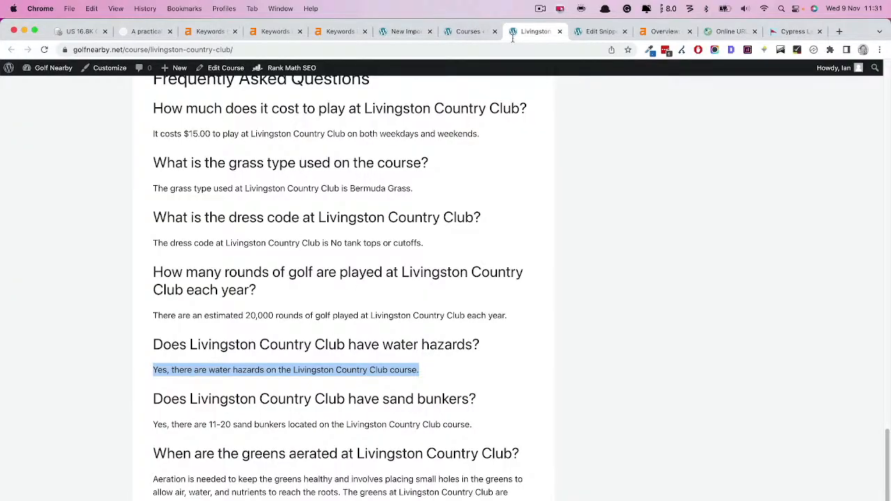
Check the progress of the running WP All Import job, and return to the Livingston Country Club page.
click(465, 32)
click(399, 33)
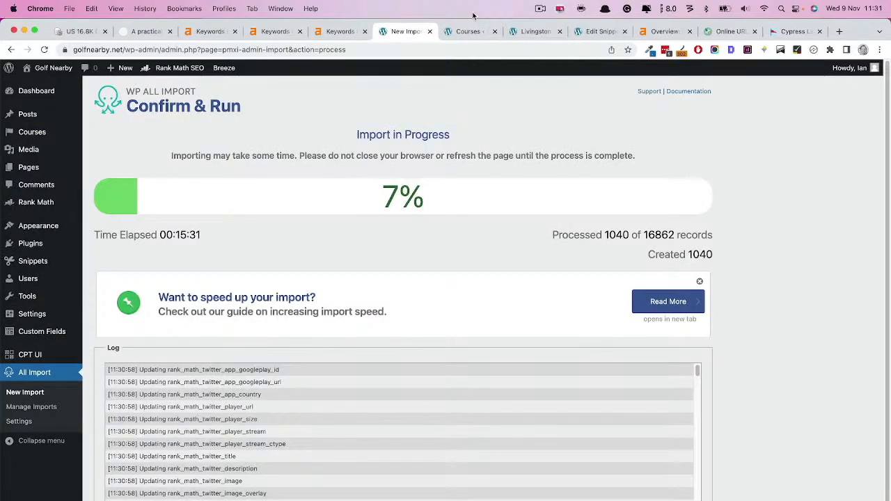
click(528, 32)
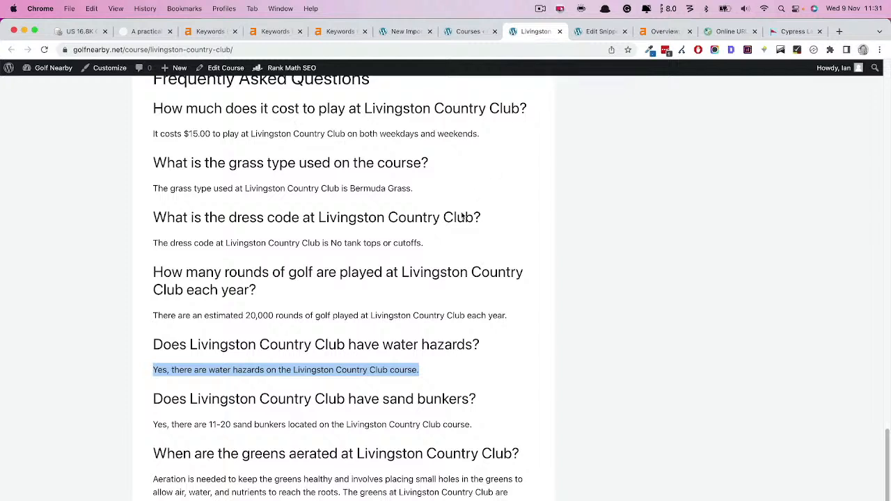
Review the Livingston Country Club page from its FAQs back up through the course information to the contact details.
click(415, 311)
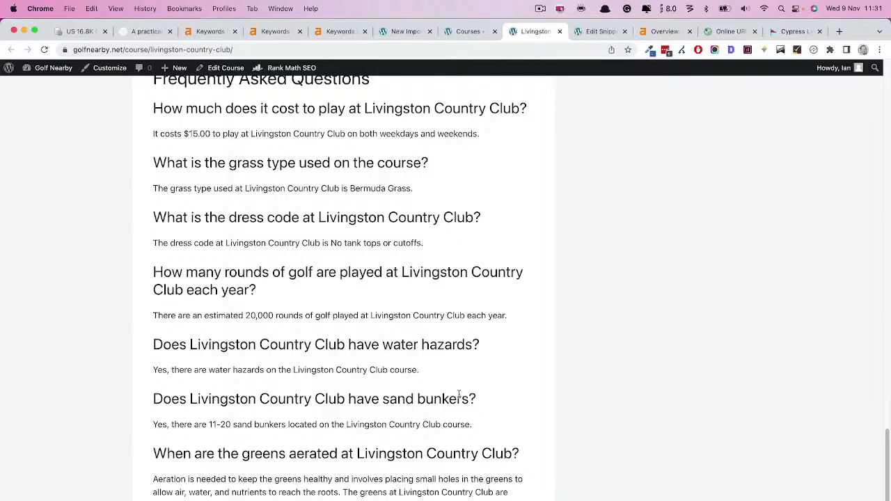
scroll(458, 388, up, 10)
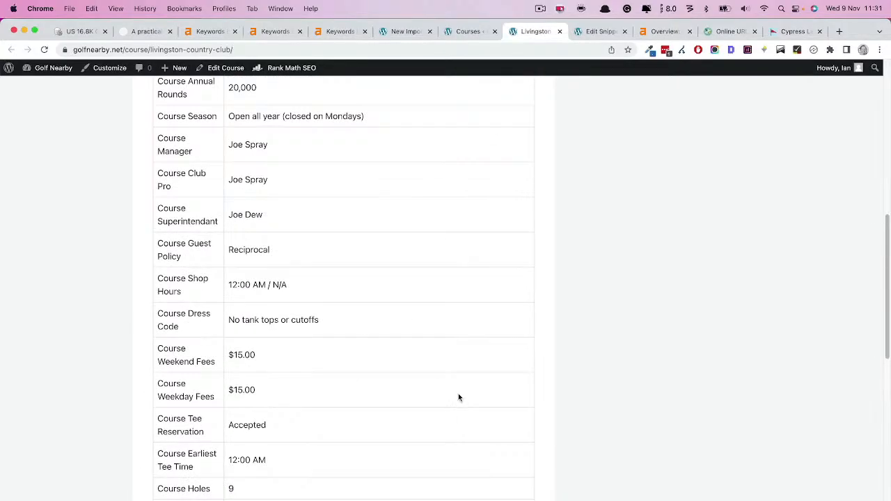
scroll(458, 397, up, 8)
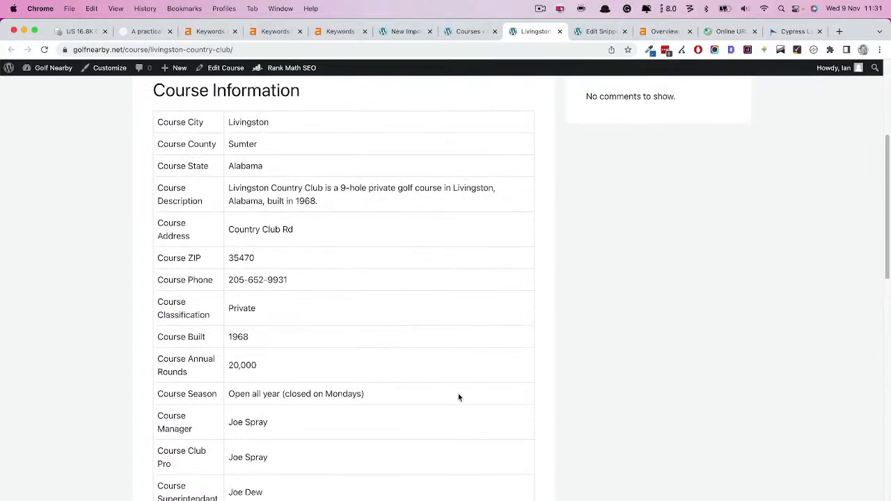
scroll(458, 398, up, 1)
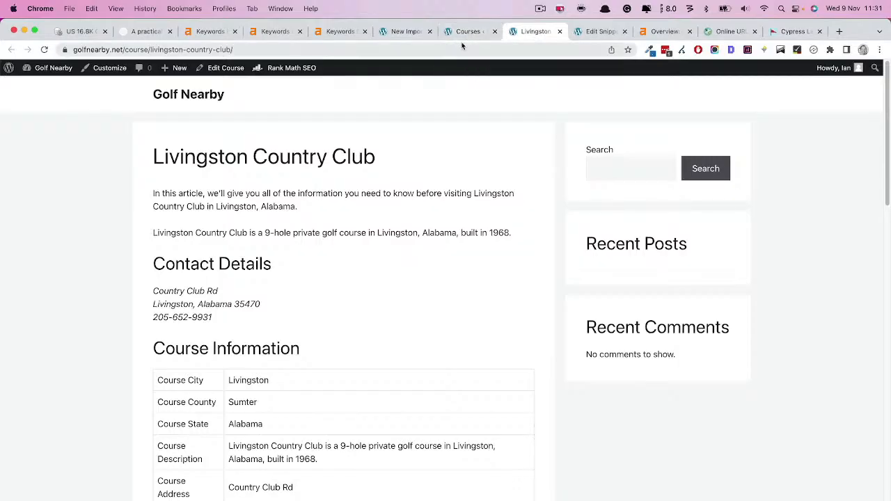
Check the progress of the WP All Import run and view the list of imported courses.
click(407, 32)
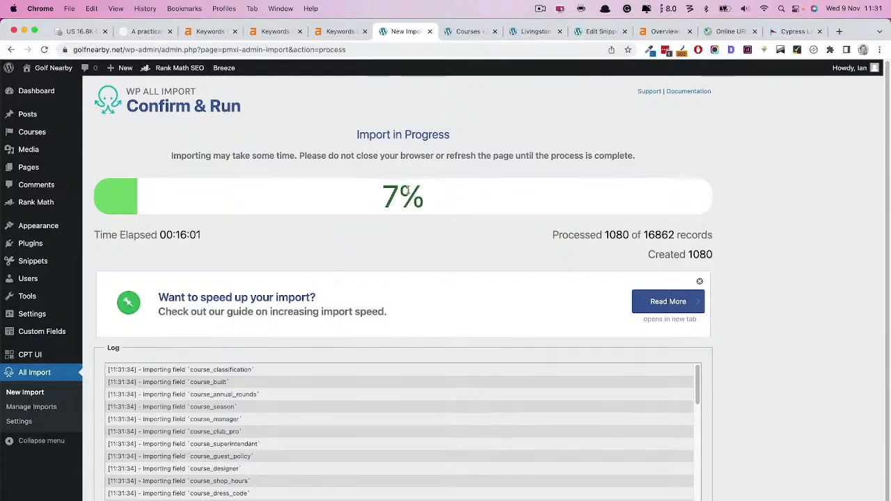
drag(426, 192, 384, 197)
click(370, 254)
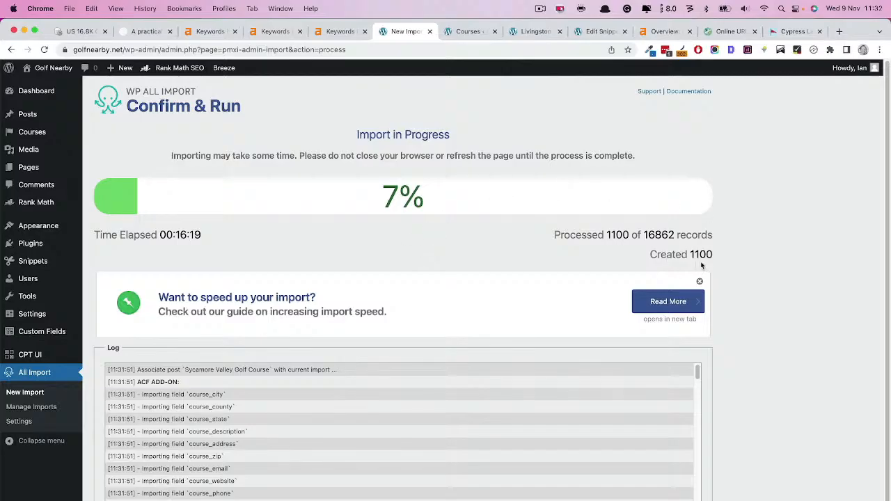
click(463, 33)
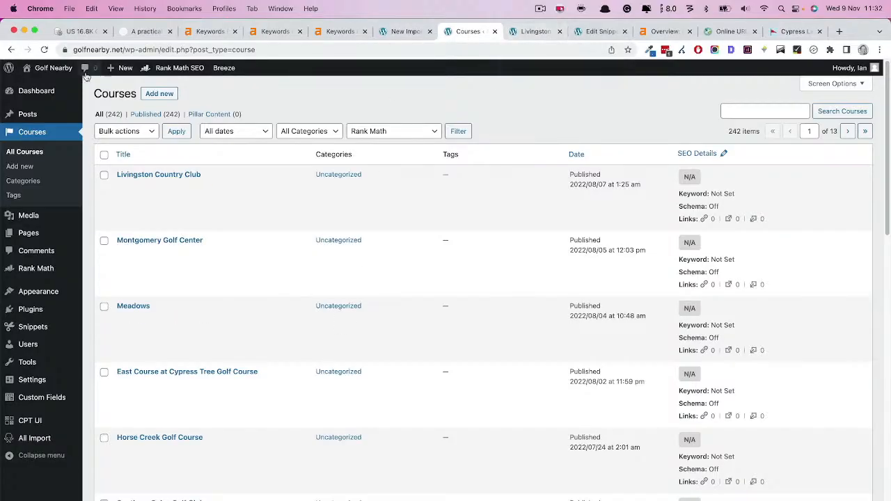
Look through the Livingston Country Club page from the course information table down to the greens aeration FAQ.
click(540, 33)
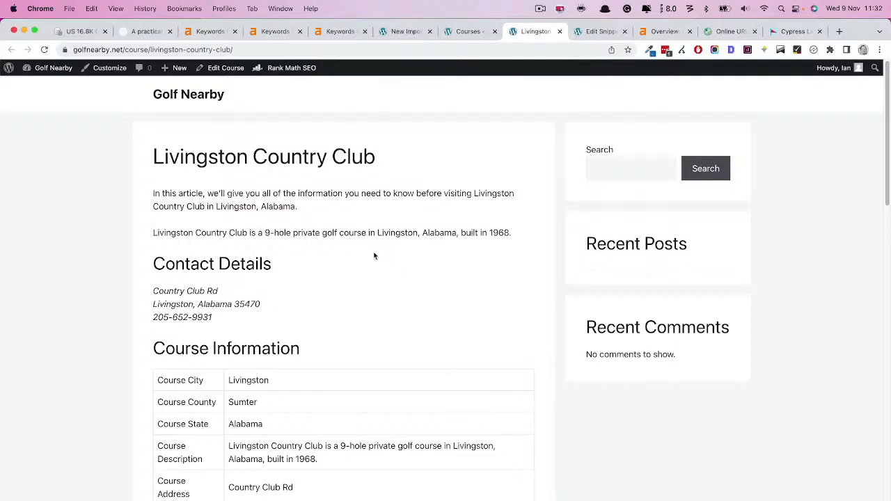
scroll(355, 326, down, 5)
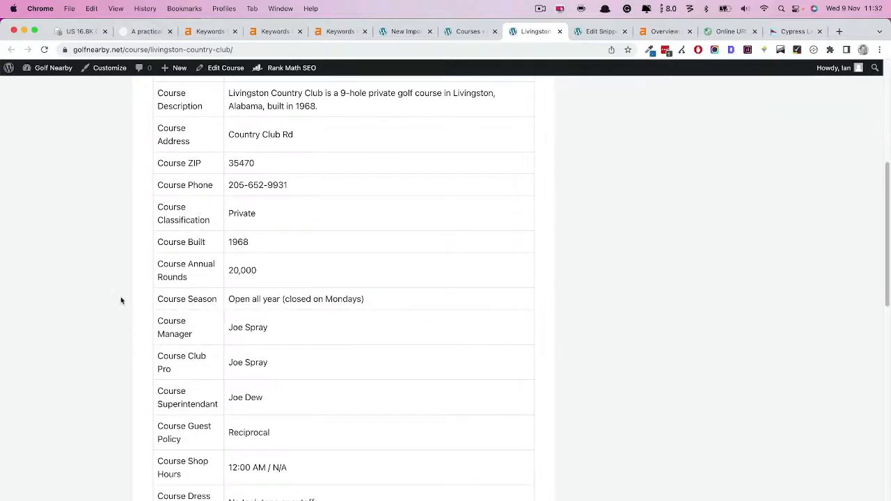
scroll(155, 237, up, 1)
scroll(316, 258, up, 3)
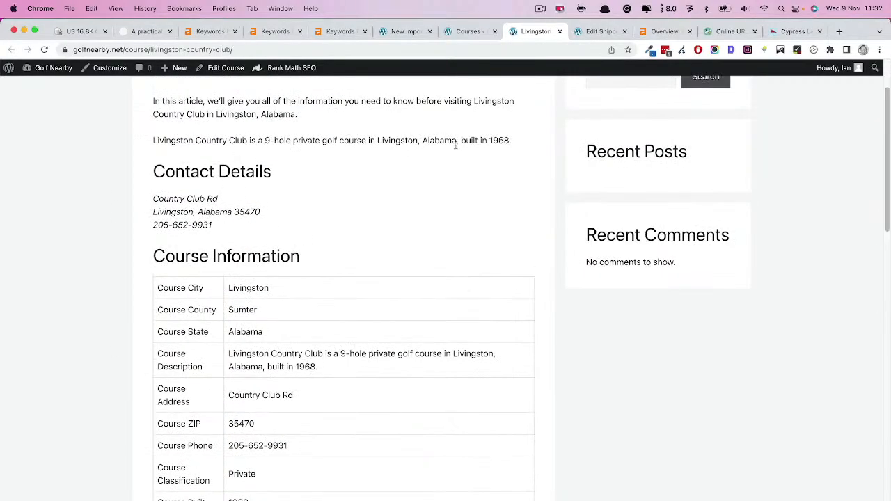
scroll(449, 145, down, 15)
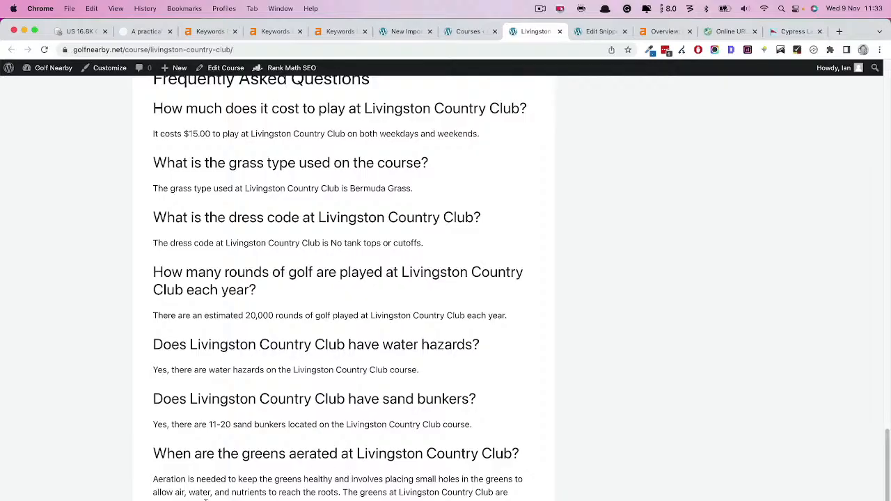
In the Shortcodes snippet, replace $greens_aerated_list with $greens_aerated_text in the greens aeration answer and save the snippet.
click(595, 31)
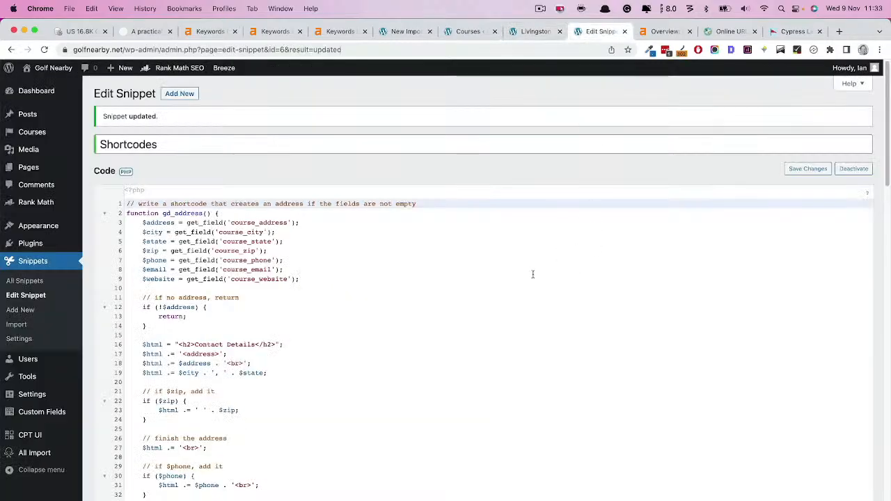
scroll(511, 410, down, 20)
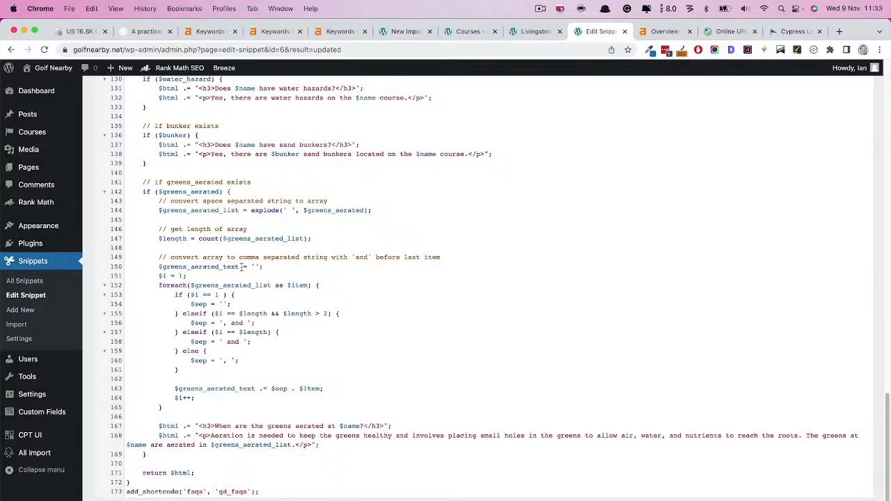
double_click(232, 286)
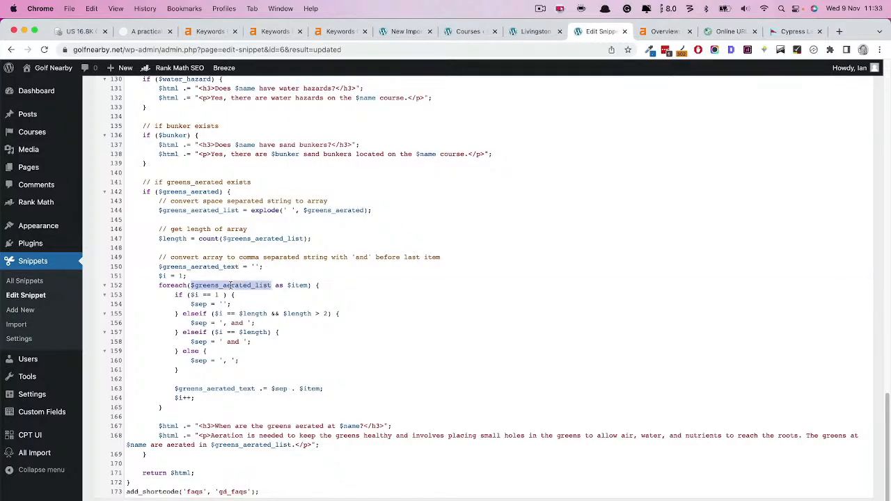
double_click(197, 266)
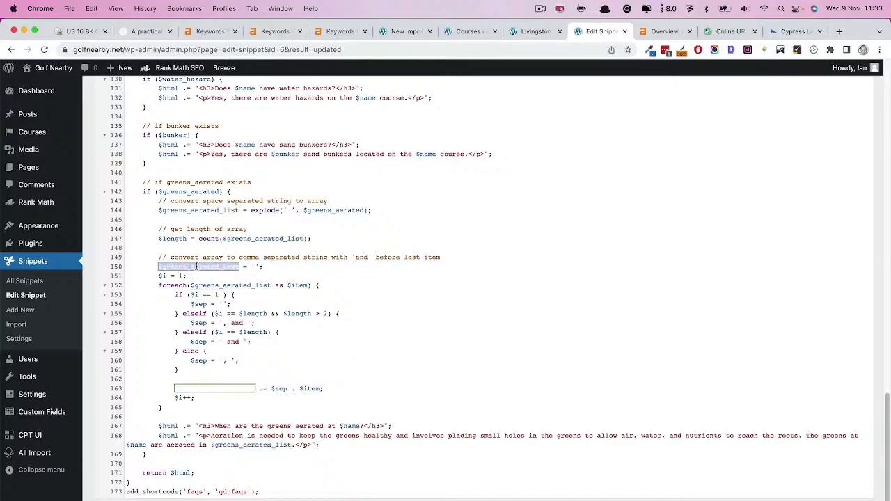
key(super+c)
double_click(252, 445)
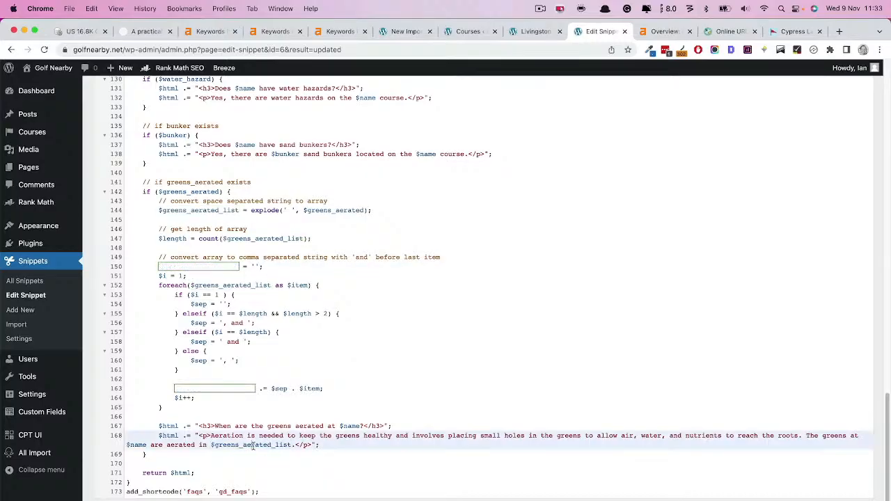
key(super+v)
scroll(189, 499, down, 3)
click(128, 500)
Reload the Livingston Country Club page and check its content after the snippet change.
click(534, 32)
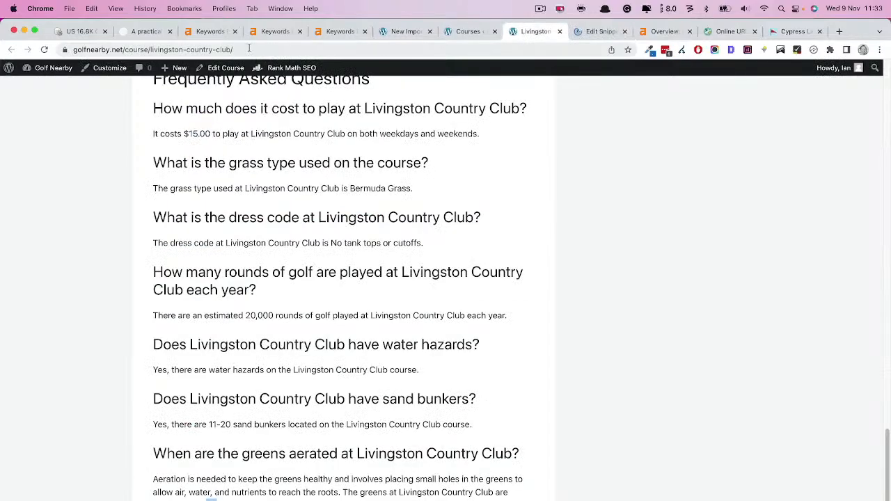
click(44, 50)
scroll(255, 348, up, 15)
scroll(322, 278, up, 2)
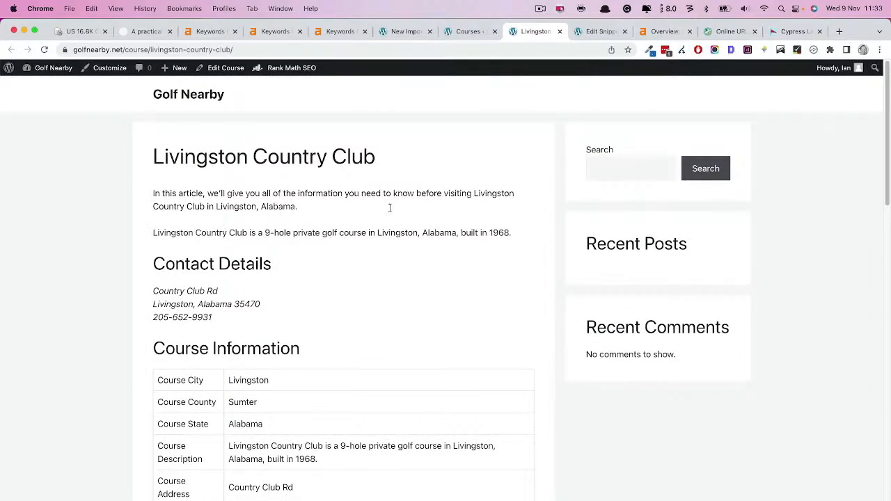
Check the import progress again and look over the whole Livingston Country Club page, including the FAQs.
click(410, 33)
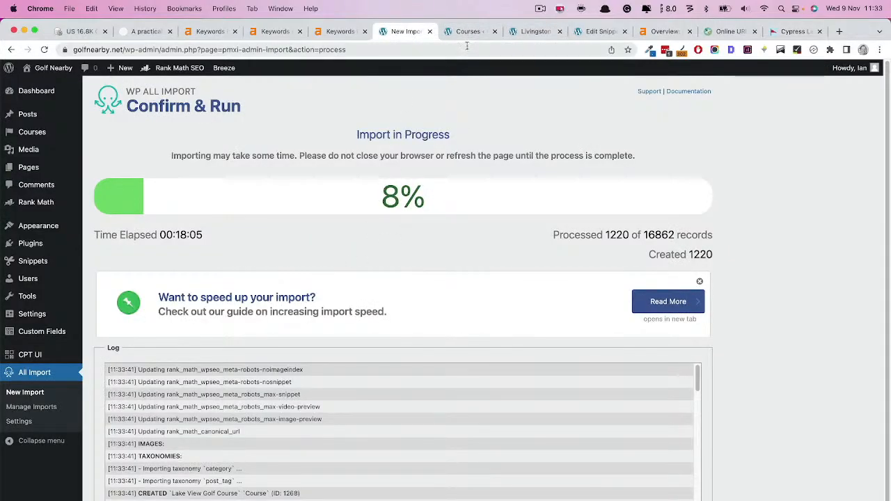
click(533, 32)
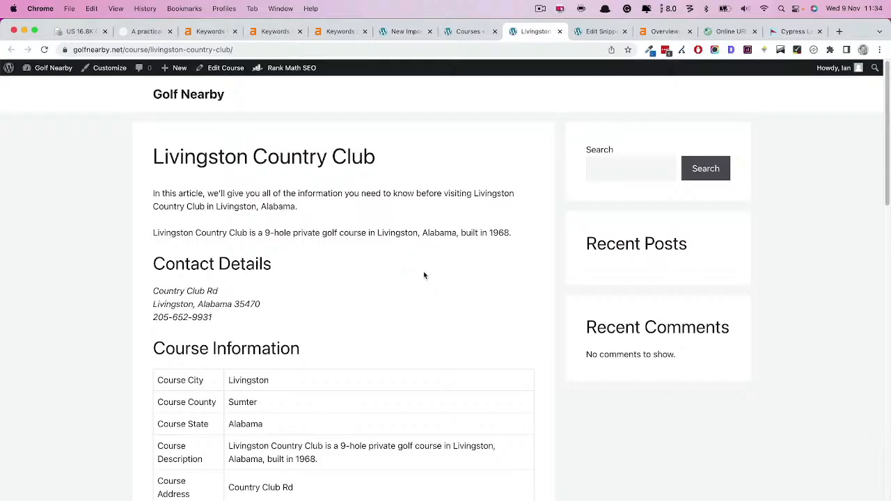
scroll(283, 392, down, 10)
scroll(283, 391, down, 10)
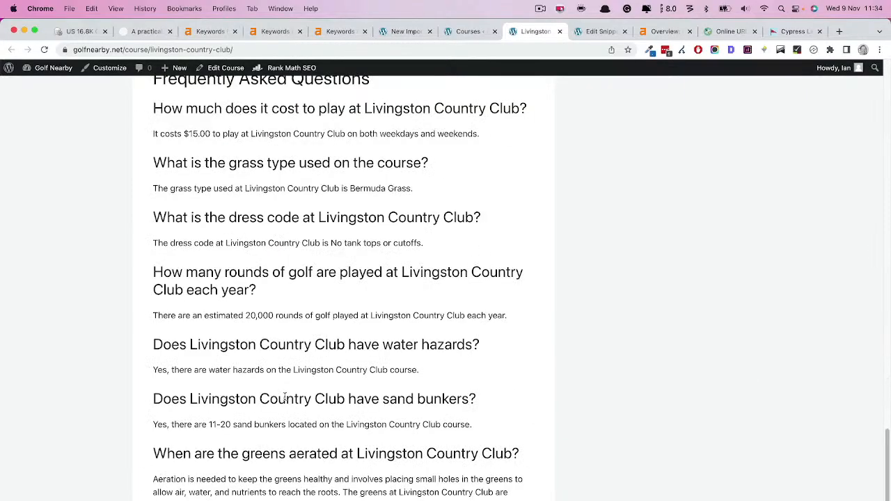
scroll(328, 445, up, 15)
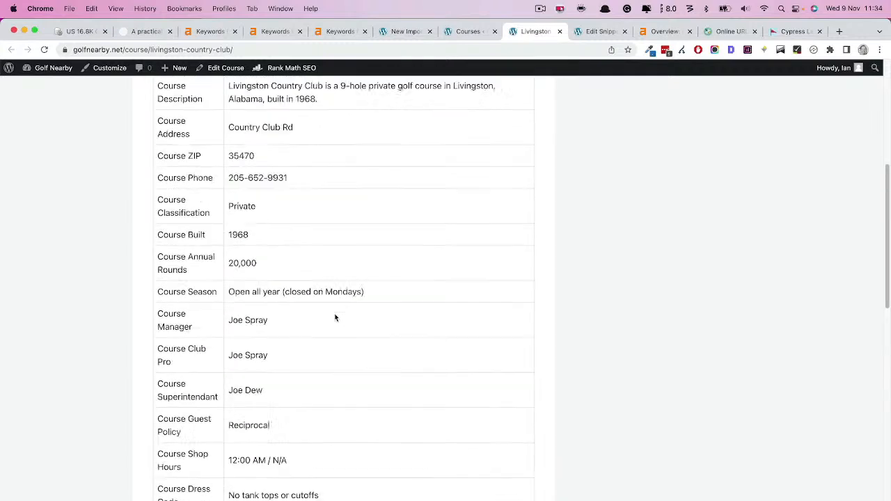
scroll(335, 318, up, 10)
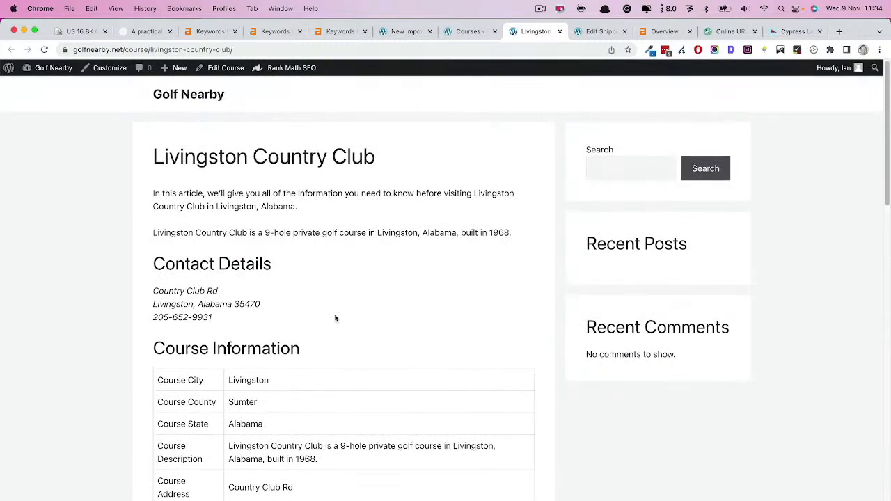
Examine the bestpublicgolfcourses.com overview in Ahrefs and the description text on its Cypress Lakes Golf & Country Club page.
click(660, 32)
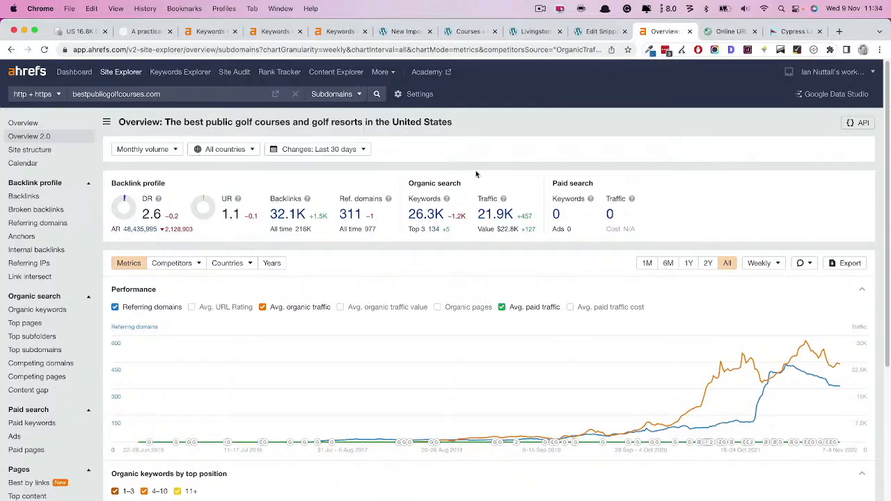
click(787, 33)
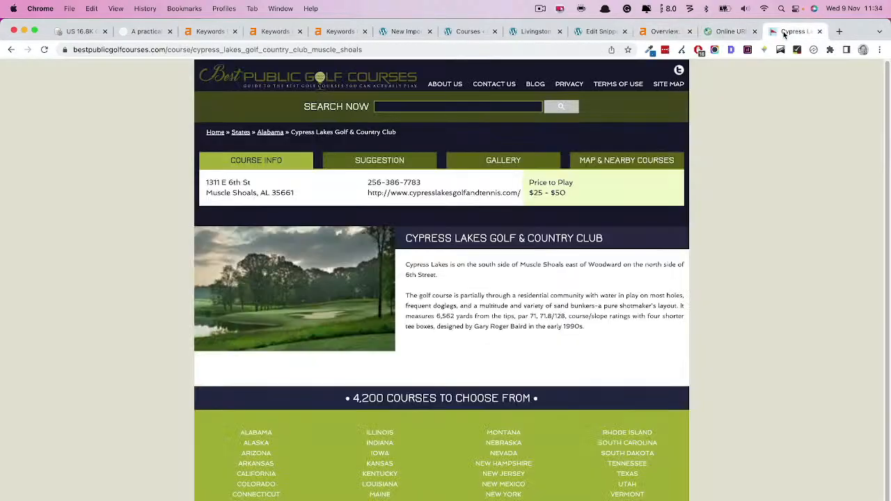
scroll(637, 324, down, 2)
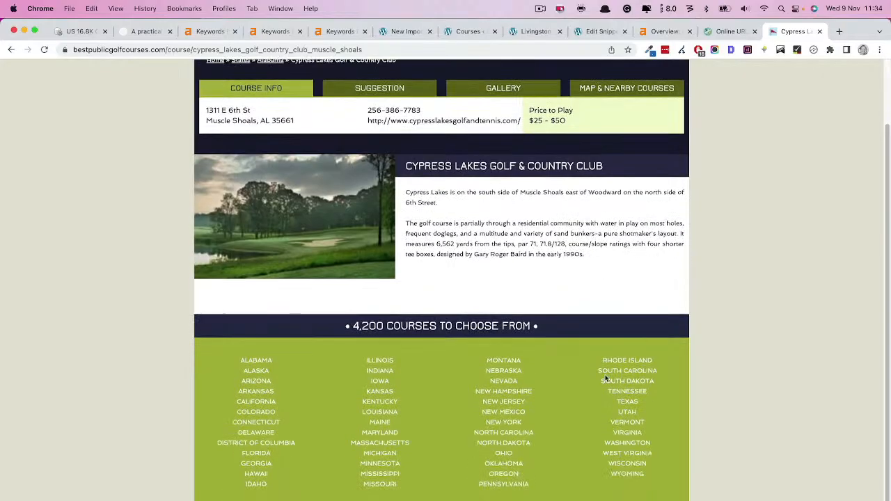
scroll(607, 379, up, 2)
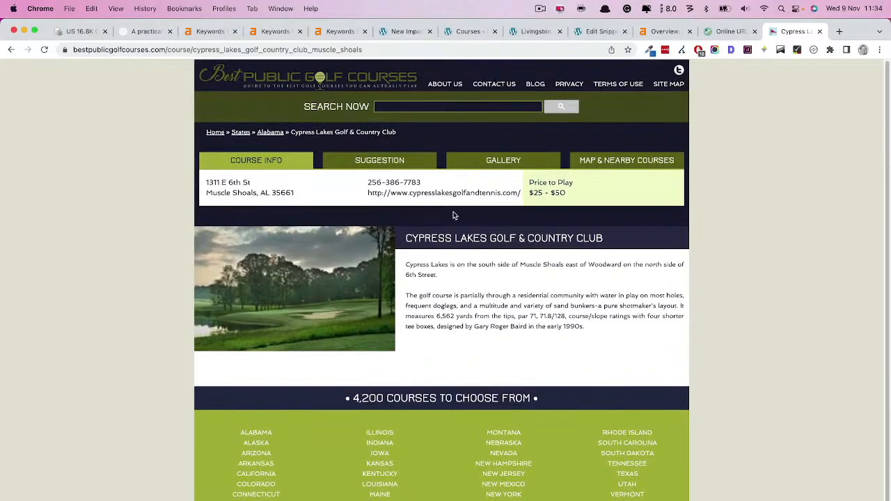
drag(605, 330, 401, 263)
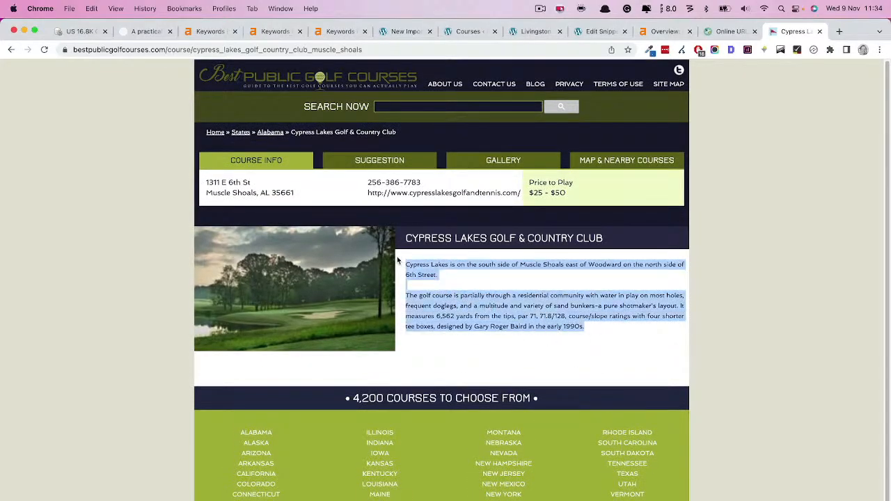
Compare the Livingston Country Club page's content and FAQs with the competitor's Cypress Lakes course page.
click(526, 33)
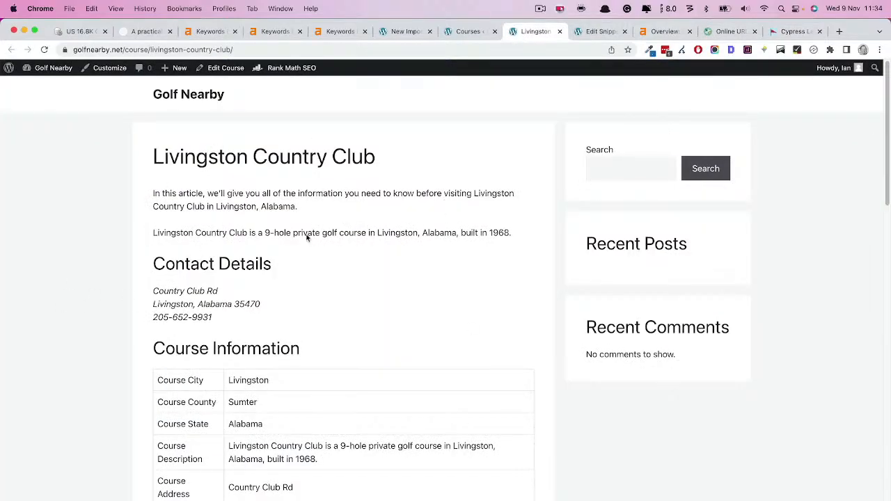
scroll(303, 247, down, 10)
scroll(299, 255, down, 5)
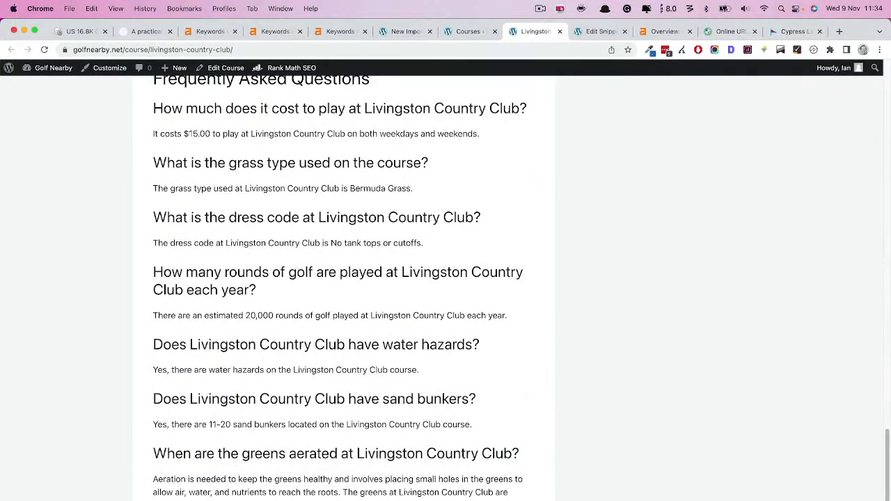
scroll(309, 472, up, 15)
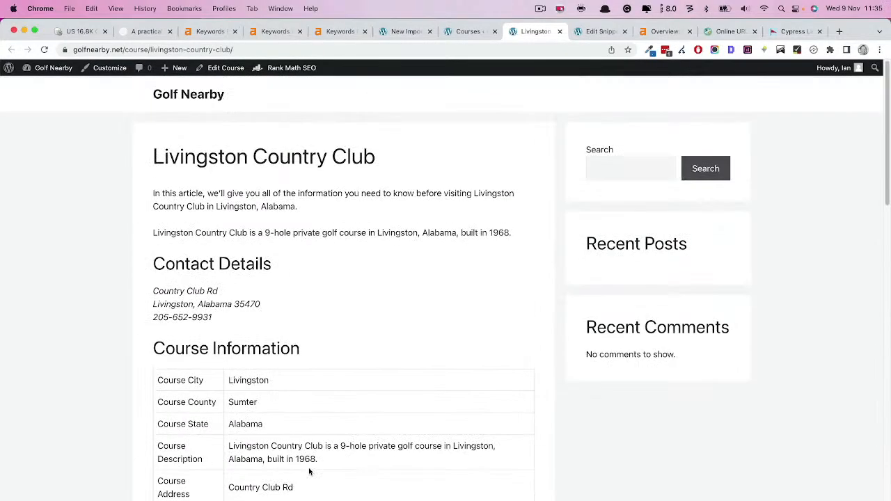
click(793, 32)
click(577, 333)
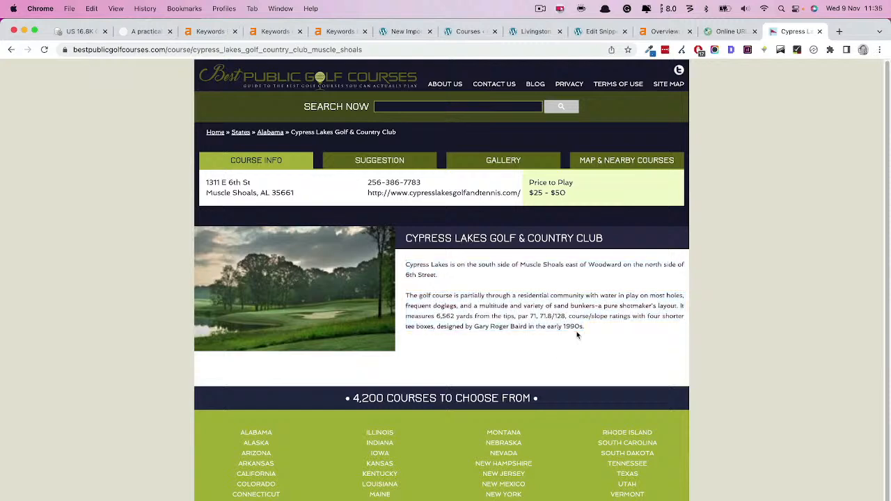
Revisit the bestpublicgolfcourses.com overview in Ahrefs and return to the WordPress course import.
click(665, 31)
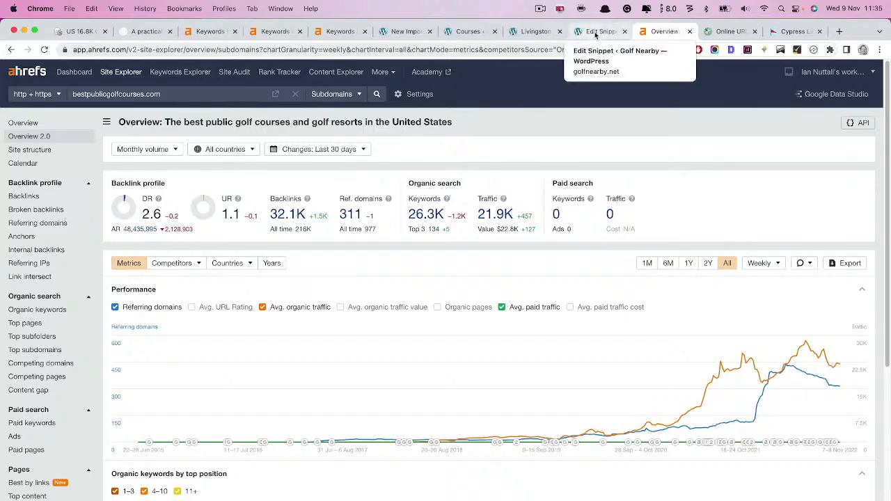
click(399, 31)
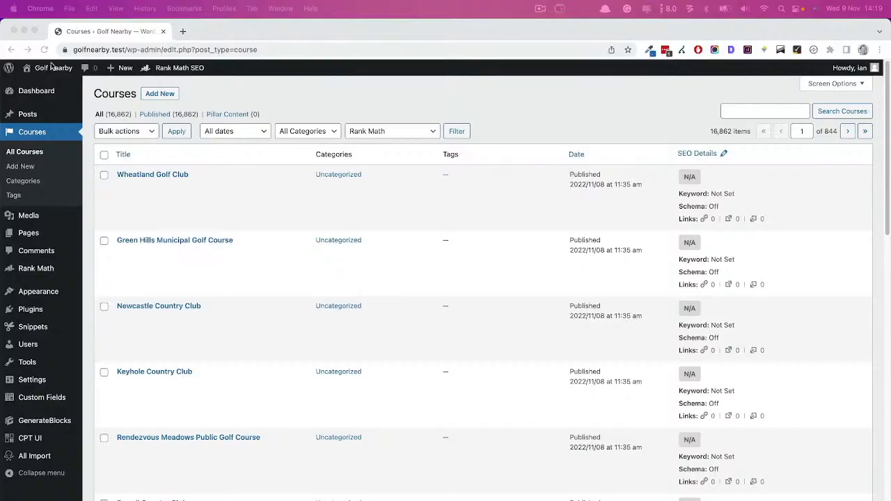
click(259, 203)
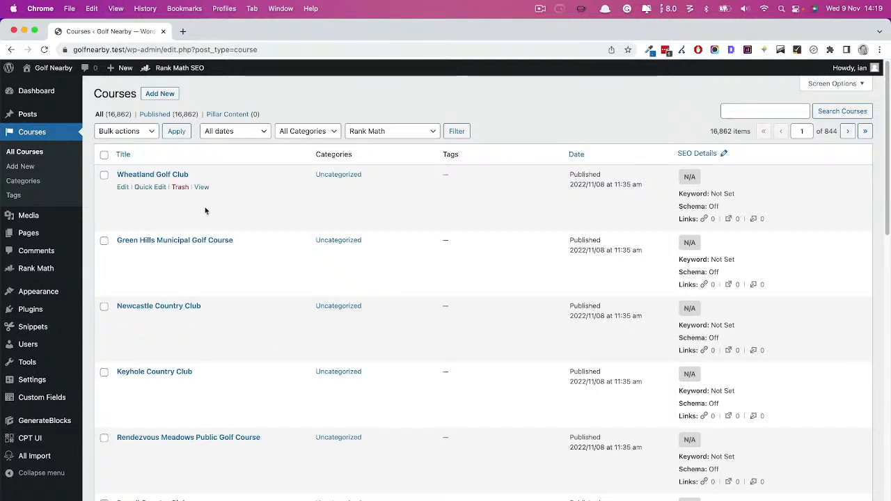
Look over the whole Wheatland Golf Club course page, including the course information table and FAQs, and return to the courses list.
super+click(200, 187)
click(218, 33)
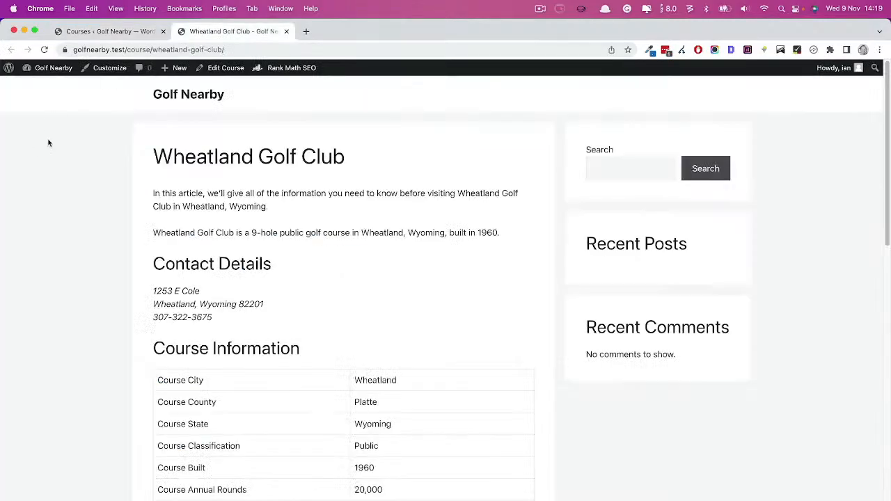
scroll(255, 281, down, 10)
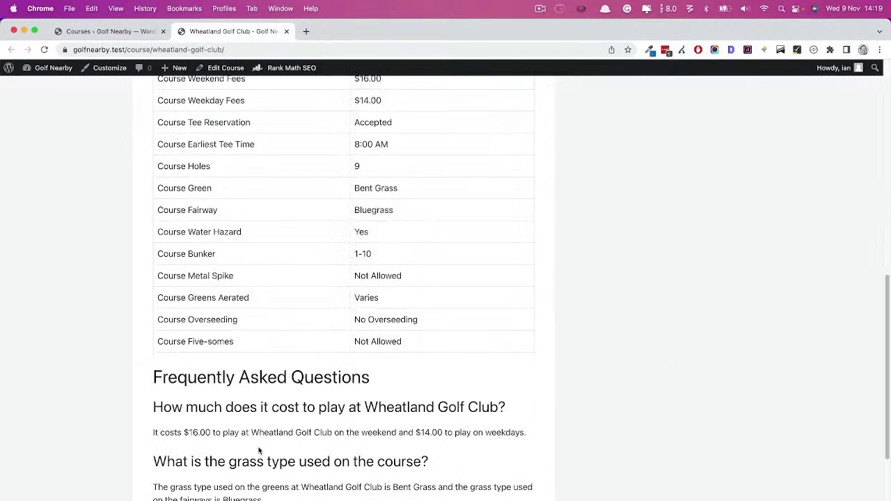
scroll(255, 450, down, 5)
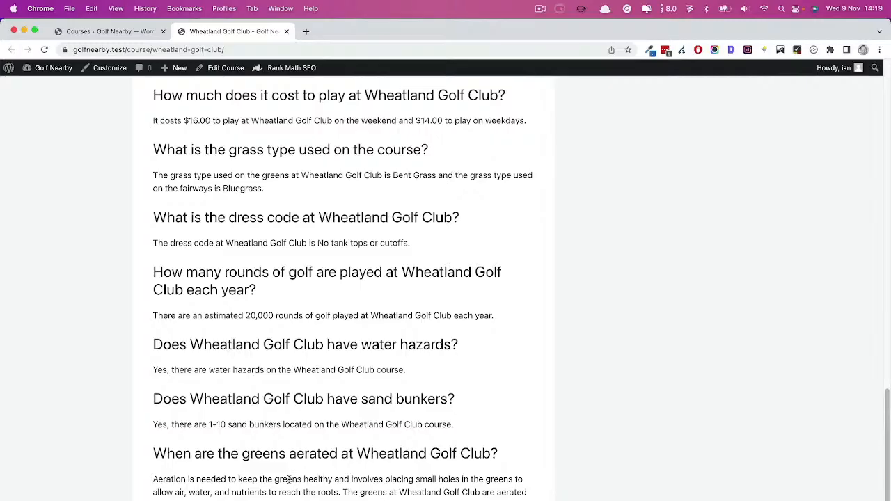
scroll(303, 367, up, 15)
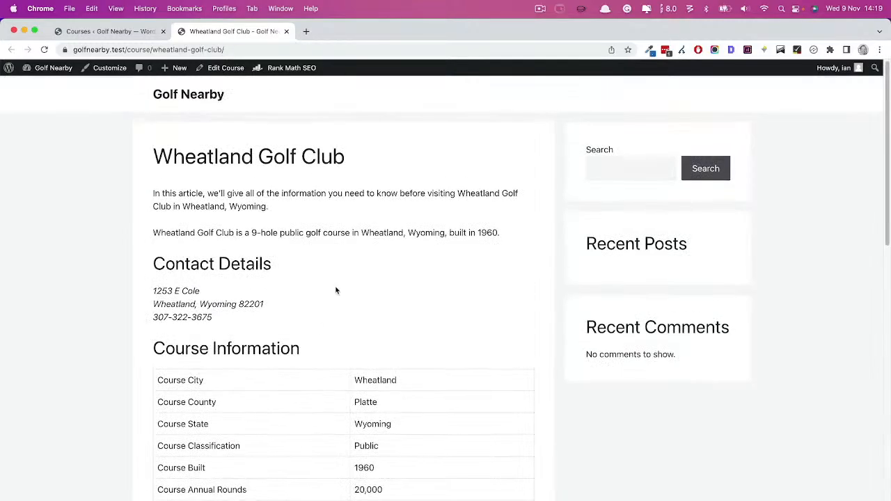
click(118, 31)
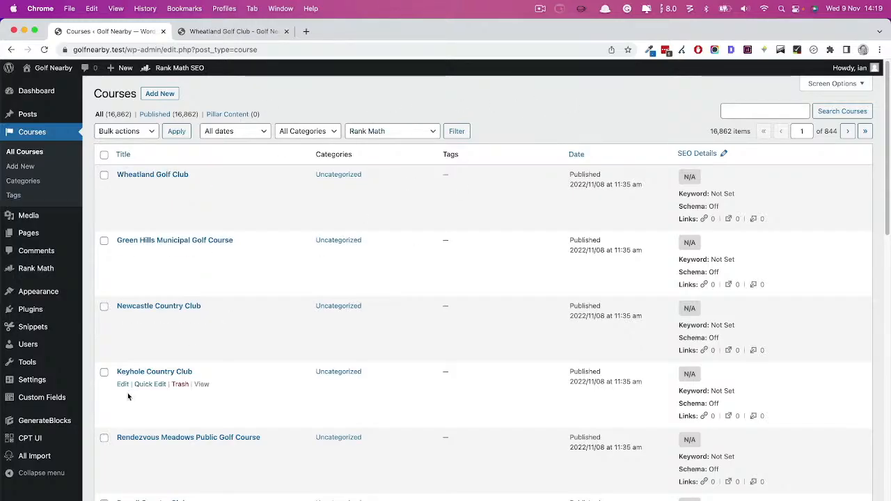
Start a new custom post type in CPT UI with slug "state", plural label "States" and singular label "State".
mouse_move(21, 440)
click(141, 446)
click(263, 187)
text(state)
key(Tab)
text(States)
key(Tab)
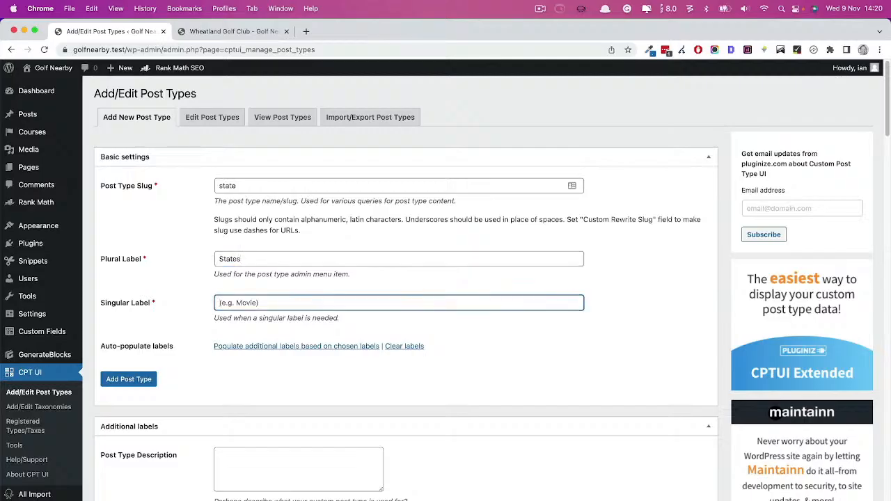
text(State)
Populate the additional labels from the chosen ones and shorten the menu name to "States".
click(309, 346)
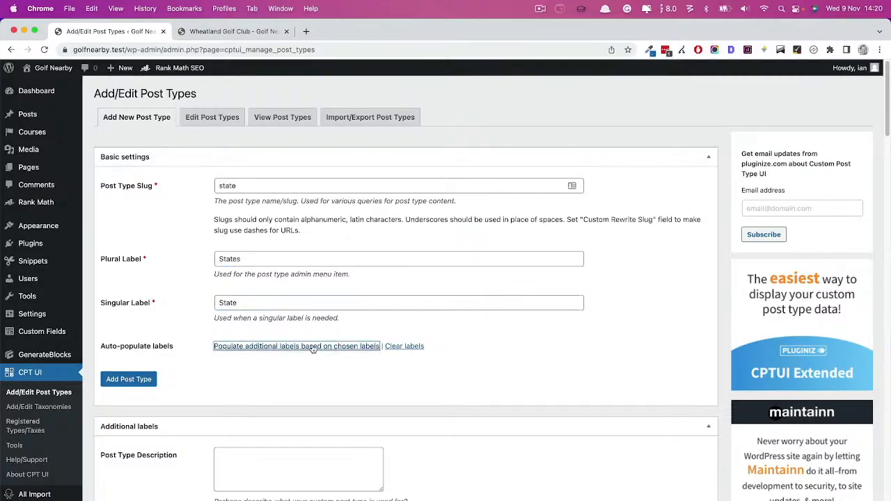
scroll(278, 414, down, 2)
drag(232, 459, 213, 465)
key(BackSpace)
Set the post type's menu position to 6 and pick the map-with-pin dashicon, searching for "locat".
scroll(273, 438, down, 15)
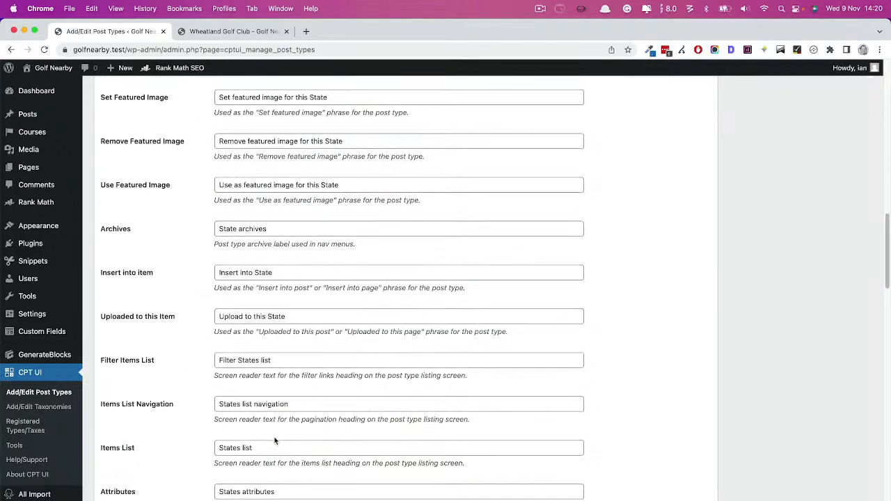
scroll(275, 440, down, 20)
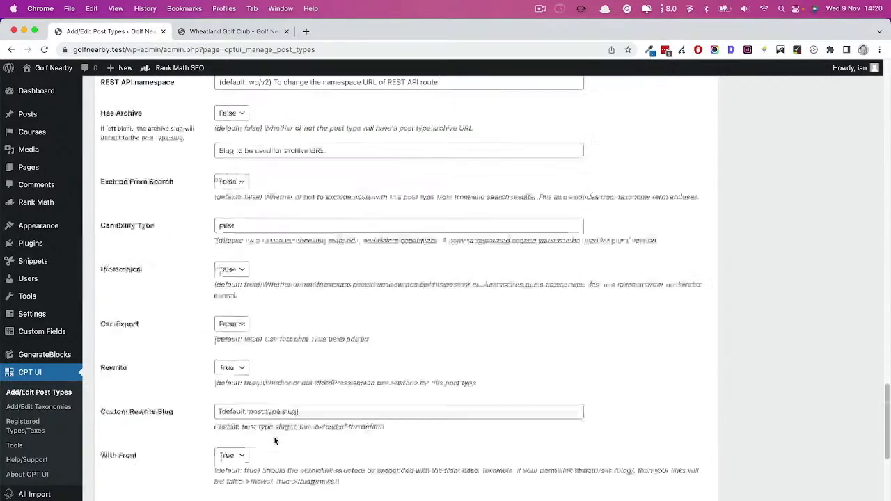
scroll(275, 440, down, 8)
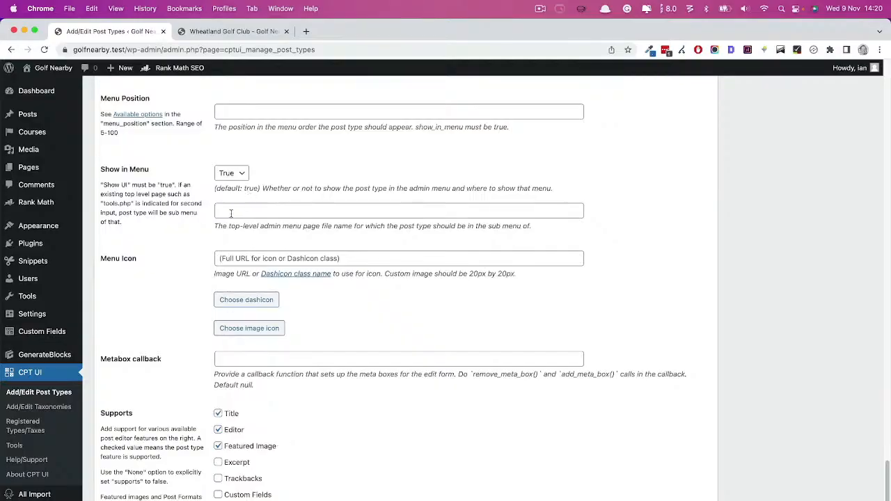
click(242, 110)
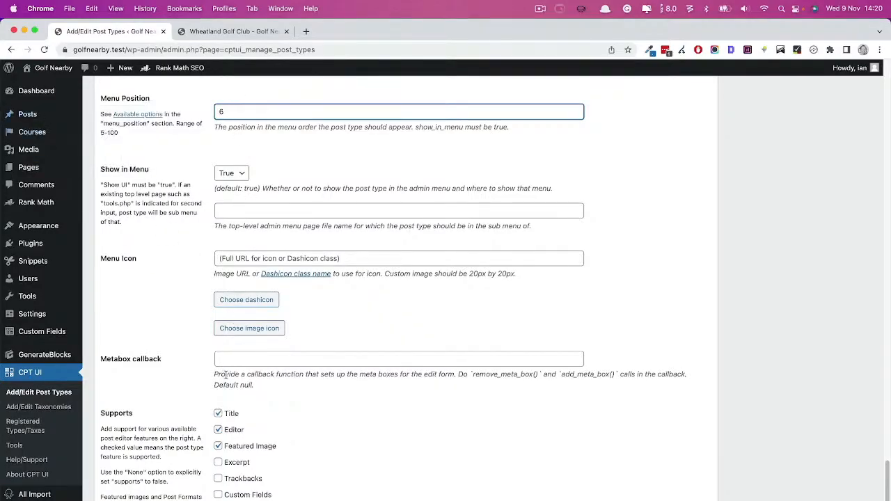
click(253, 304)
text(loca)
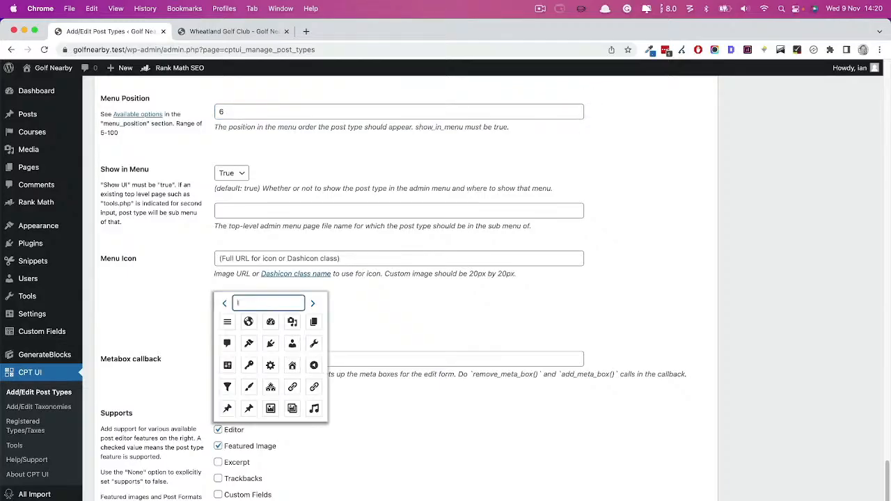
text(t)
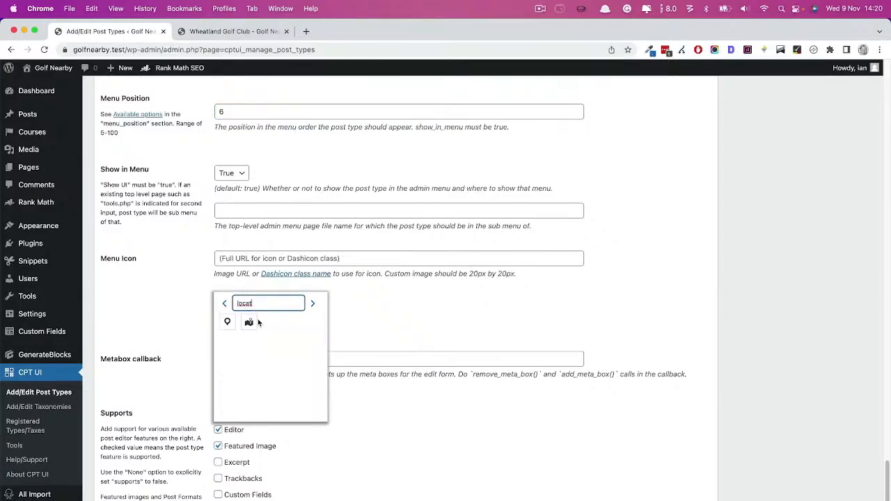
click(248, 322)
Add the state post type to the site and dismiss the resulting notices.
scroll(371, 441, down, 5)
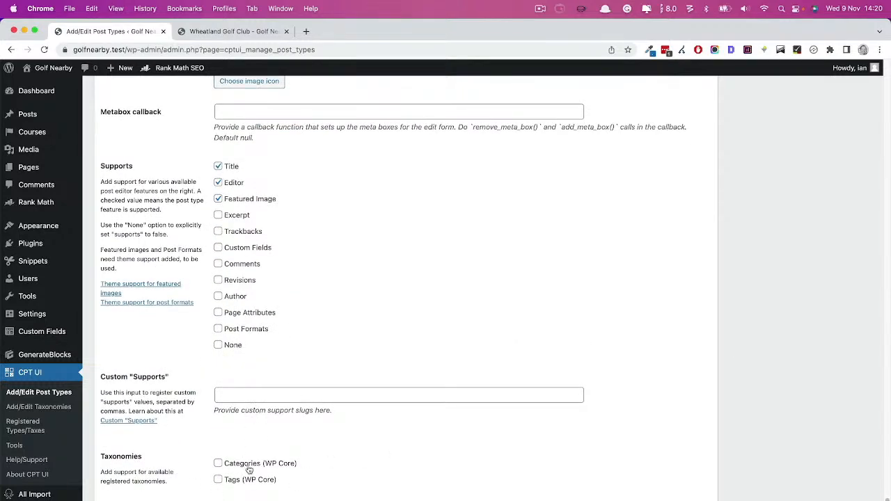
click(136, 500)
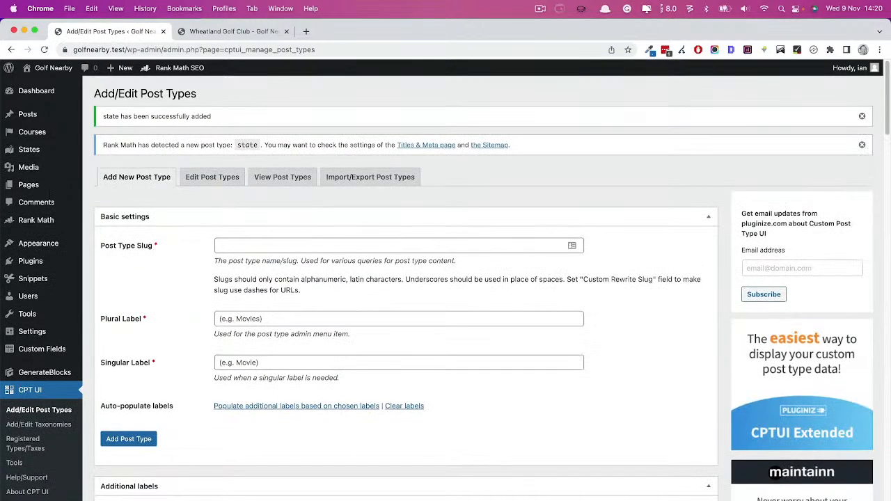
click(862, 145)
click(862, 116)
mouse_move(28, 150)
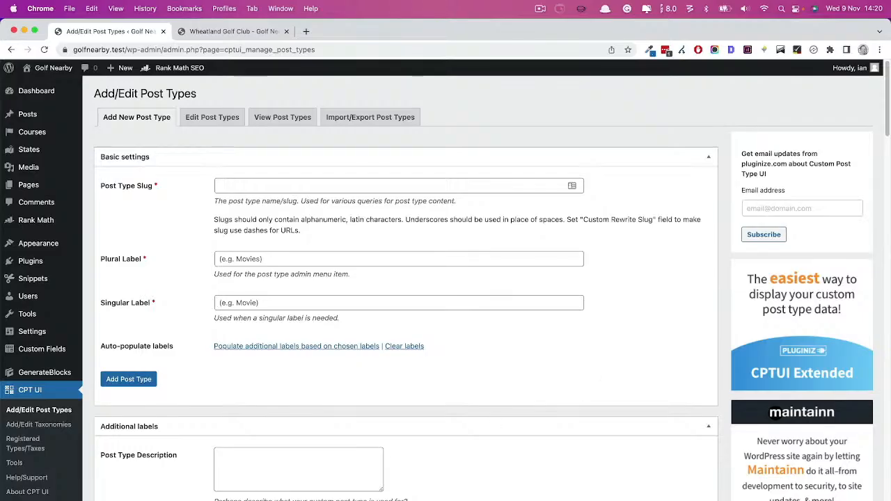
Switch to TablePlus and examine the columns of the golf_course table, including the slug, state and address fields.
key(super+Tab)
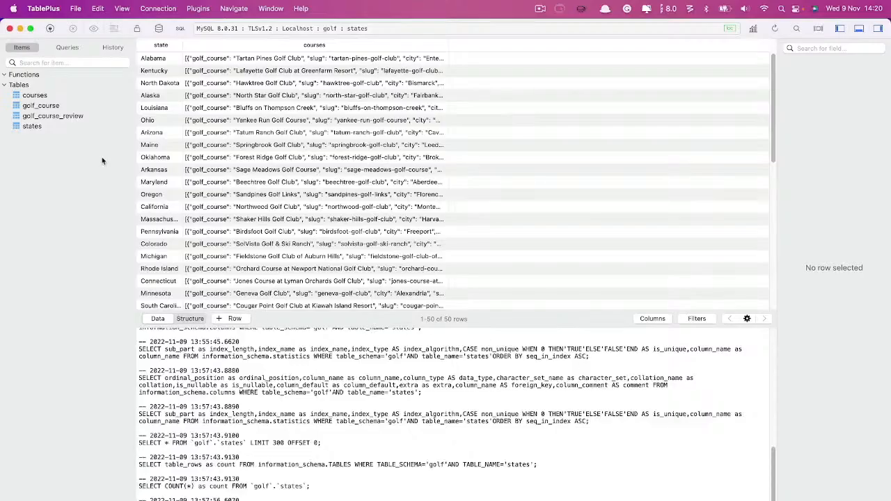
click(42, 106)
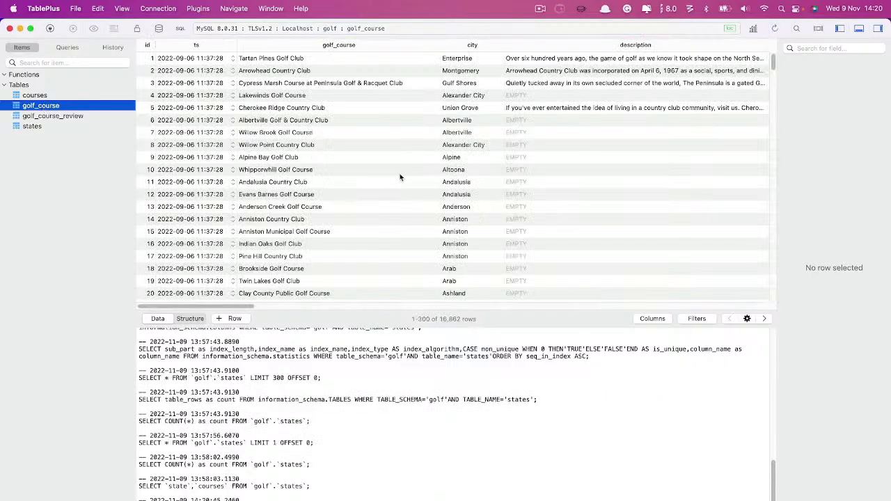
scroll(400, 177, right, 10)
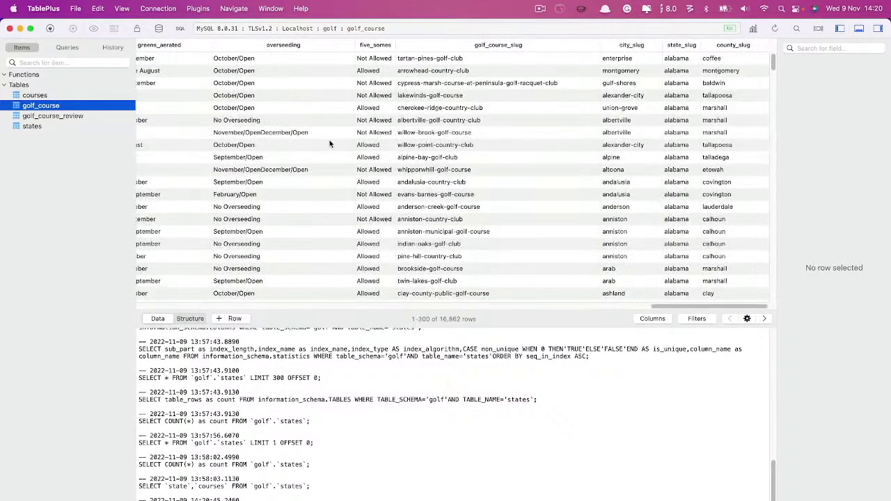
scroll(330, 143, left, 15)
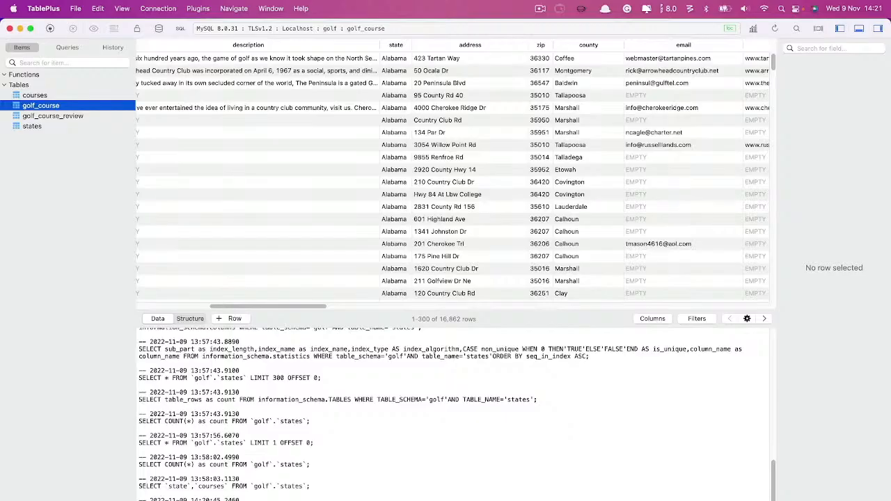
Switch to VS Code and read the states() function in app.py that groups courses by state and exports a CSV.
key(super+Tab)
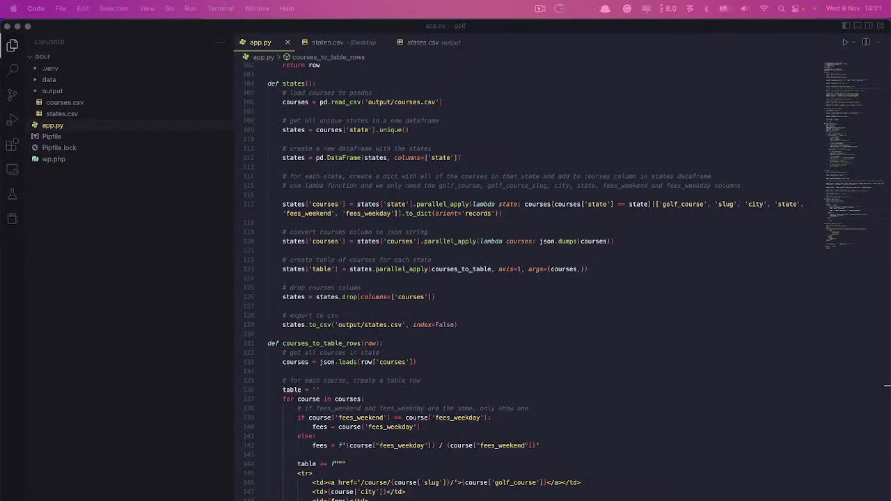
click(440, 333)
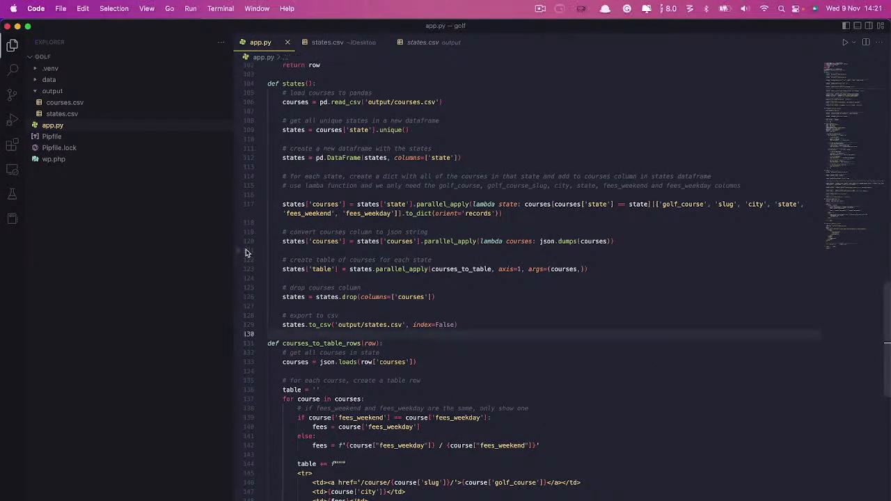
click(273, 82)
click(305, 83)
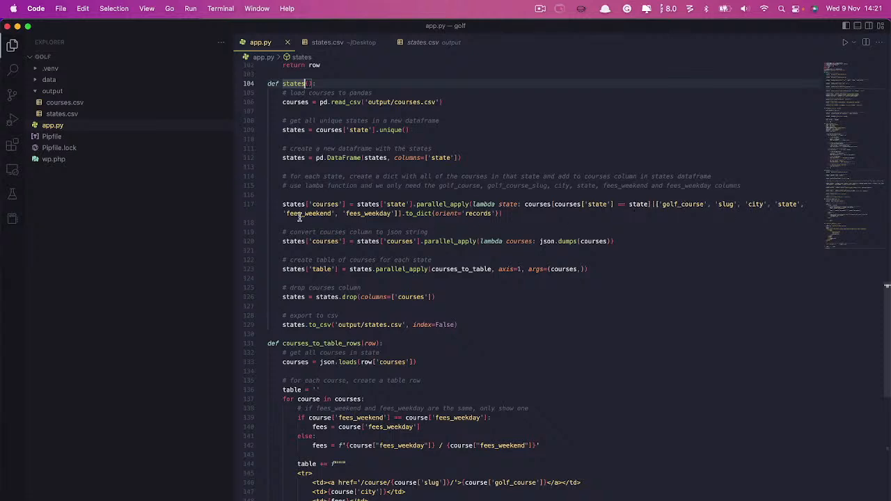
mouse_move(421, 215)
click(522, 277)
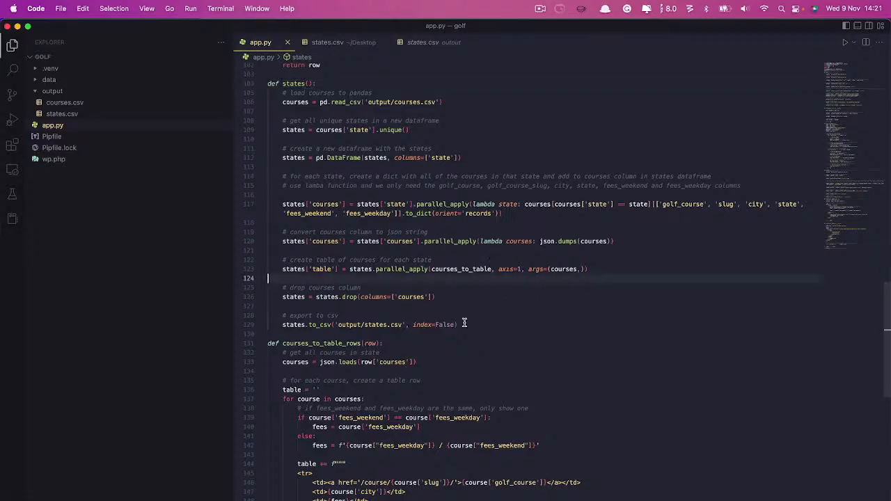
Examine the HTML table template in courses_to_table and the row template in courses_to_table_rows.
scroll(383, 316, down, 10)
drag(282, 148, 313, 251)
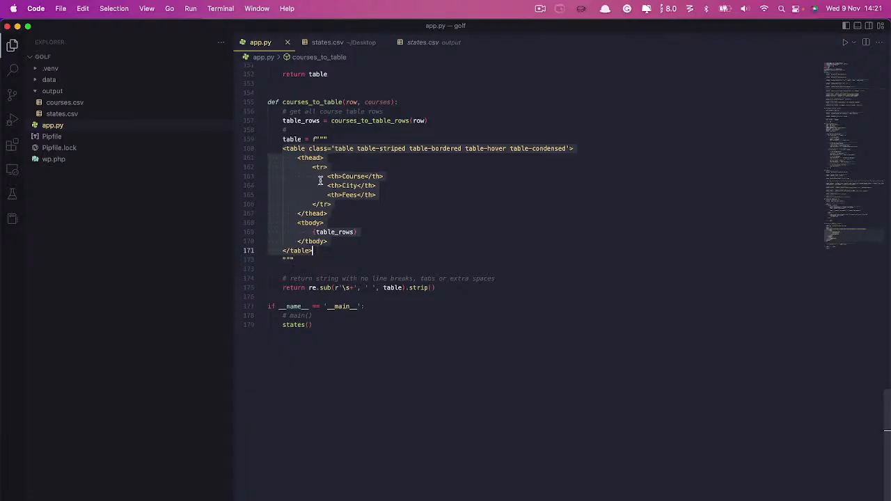
scroll(302, 195, up, 5)
drag(298, 266, 384, 298)
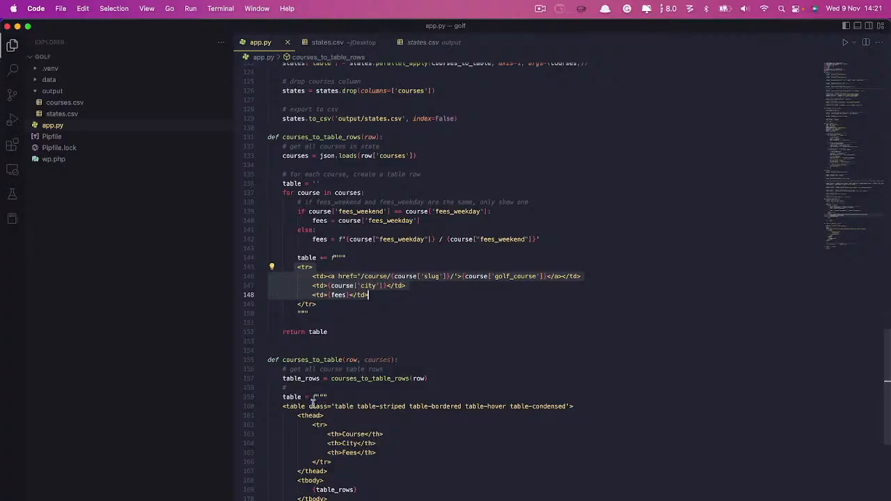
scroll(396, 414, down, 2)
scroll(395, 414, down, 2)
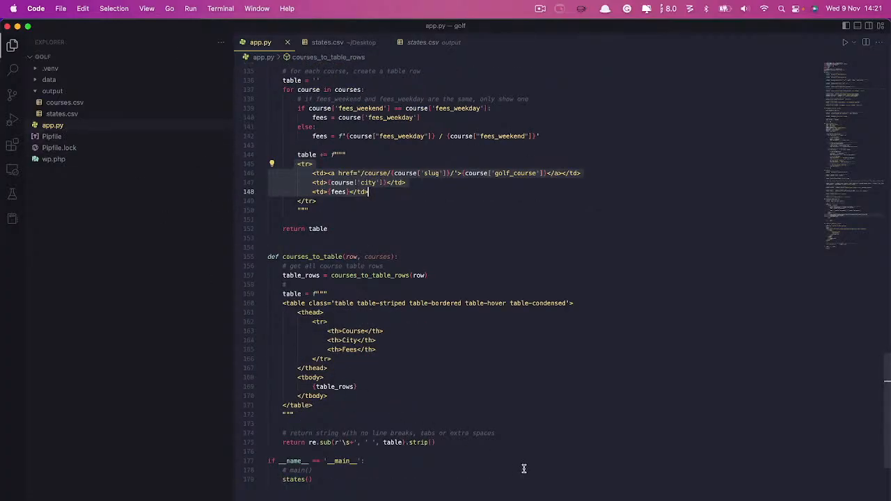
scroll(508, 470, up, 2)
scroll(508, 470, up, 4)
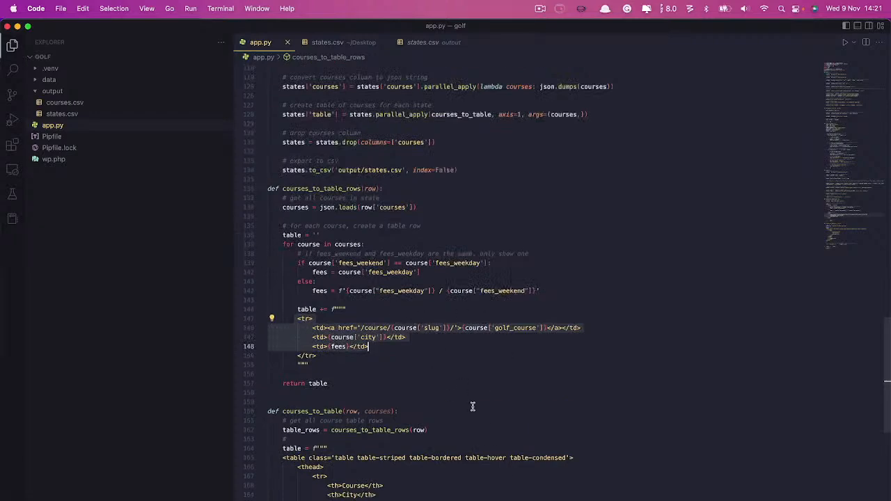
click(438, 358)
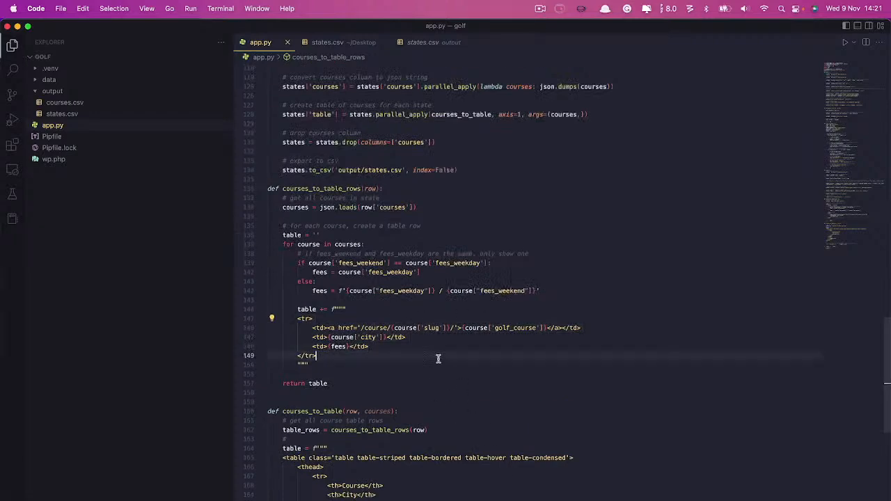
Open states.csv from the output folder and inspect the Alabama row's state name and HTML table.
click(60, 114)
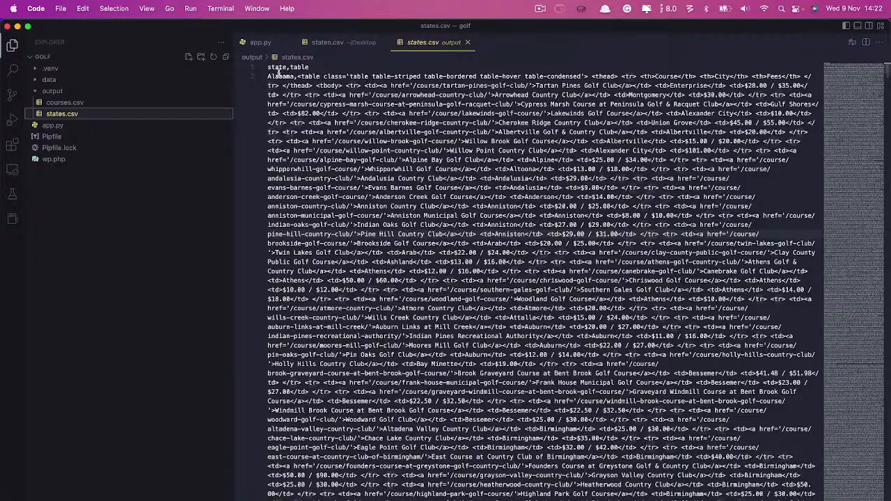
double_click(281, 75)
click(411, 77)
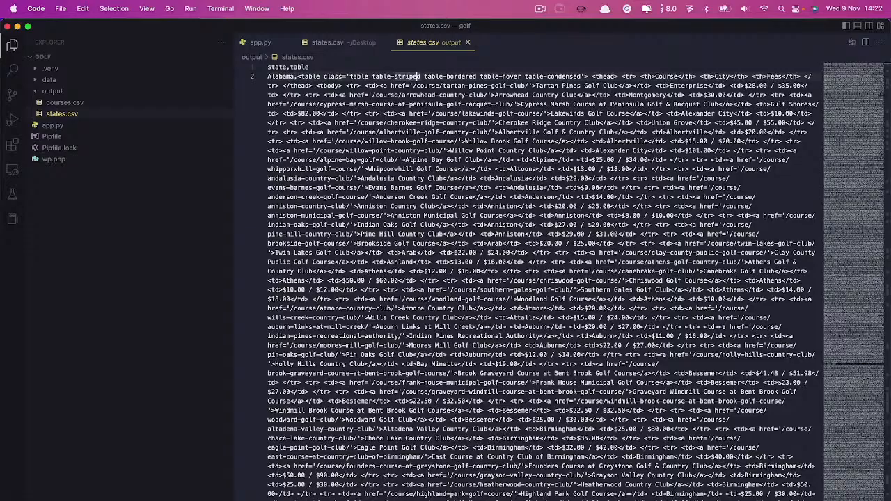
Switch back to WordPress in Chrome and start a new WP All Import by uploading states.csv from the Desktop.
key(super+Tab)
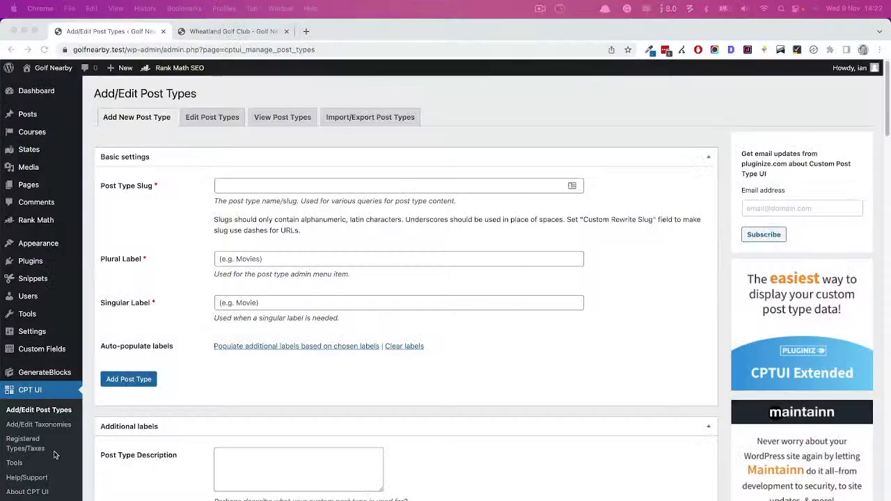
click(34, 500)
click(229, 199)
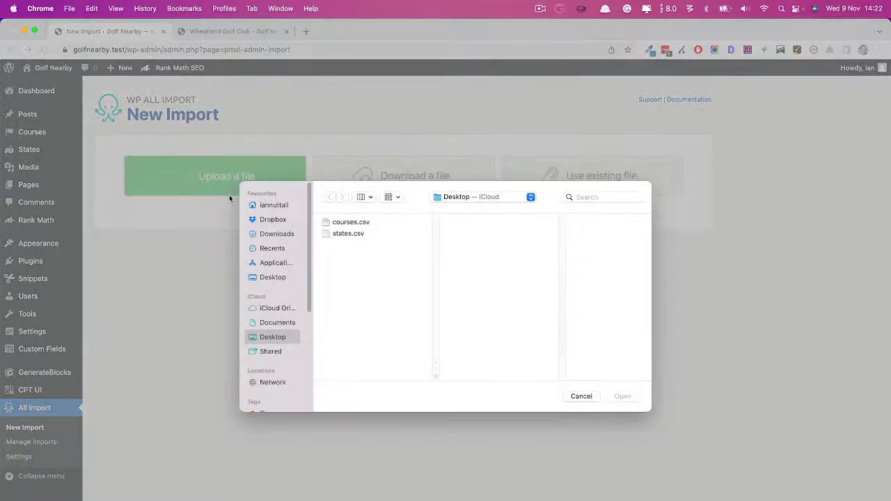
click(349, 234)
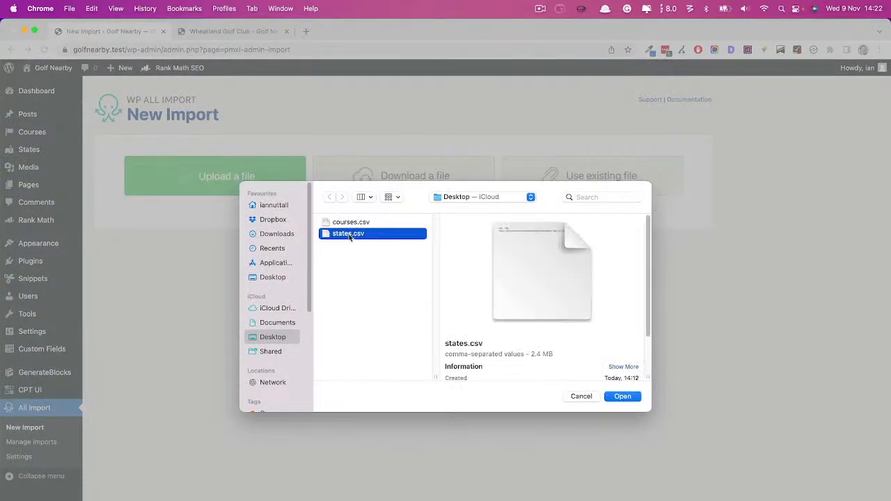
click(621, 396)
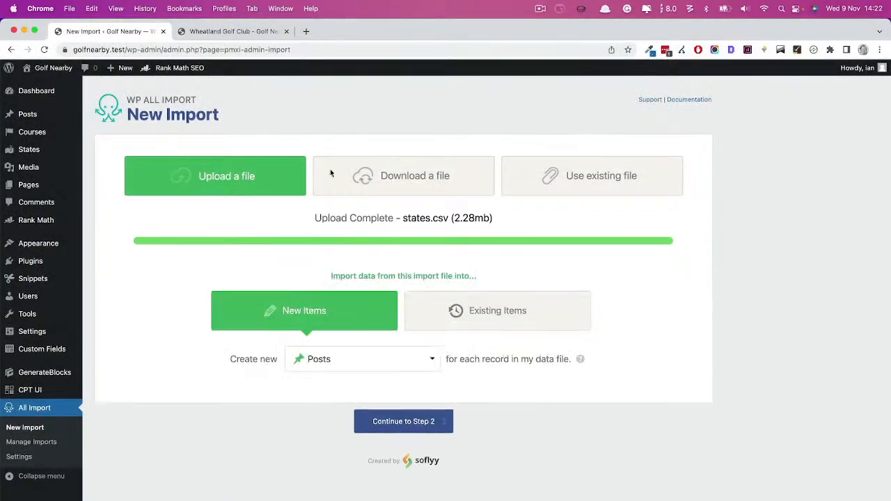
Set the states.csv import to create new States items and continue to the file review.
click(327, 358)
click(345, 500)
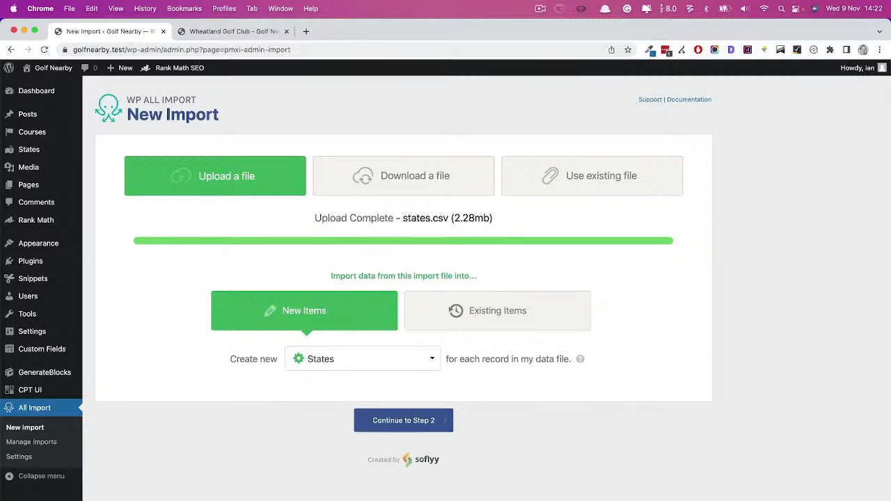
click(389, 422)
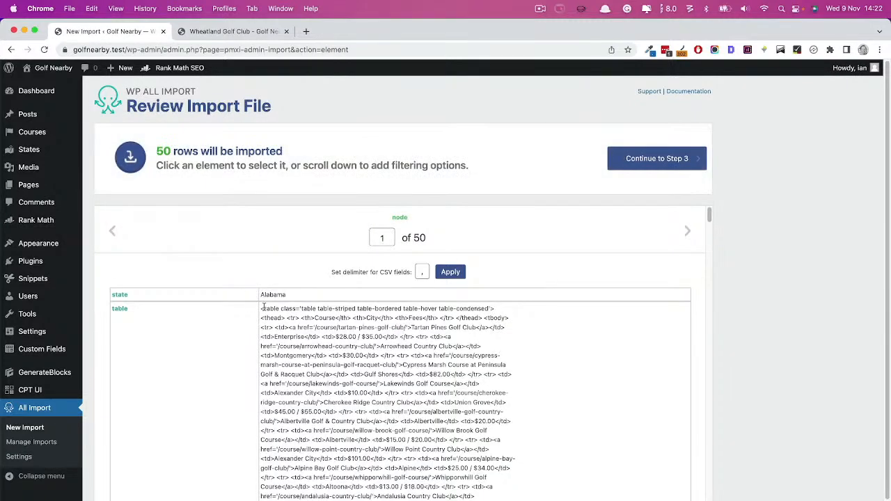
Examine the Alabama record's state value and full HTML course table in the import file review.
drag(261, 308, 443, 458)
scroll(359, 393, down, 10)
scroll(396, 402, down, 15)
scroll(396, 402, down, 6)
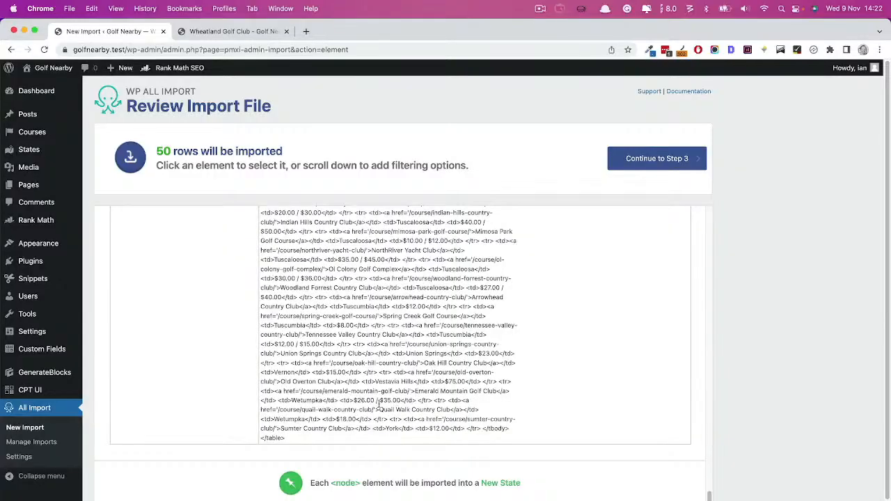
scroll(392, 392, up, 20)
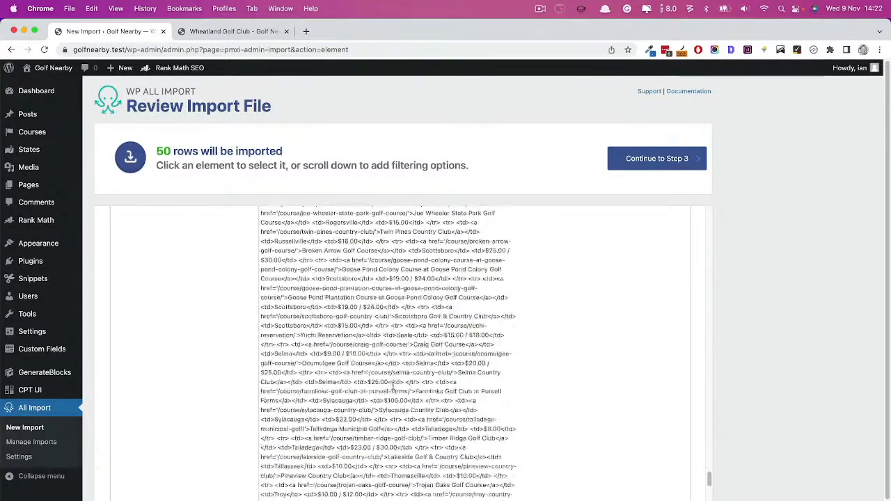
triple_click(392, 384)
click(406, 362)
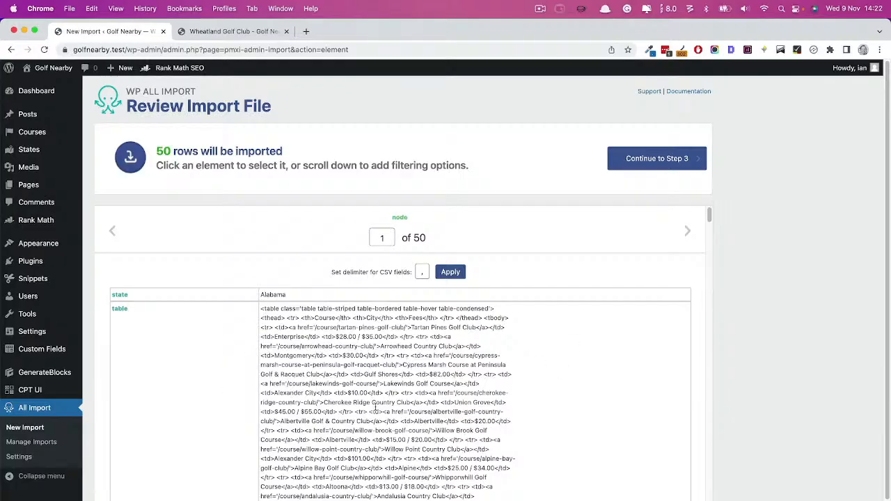
scroll(432, 350, down, 10)
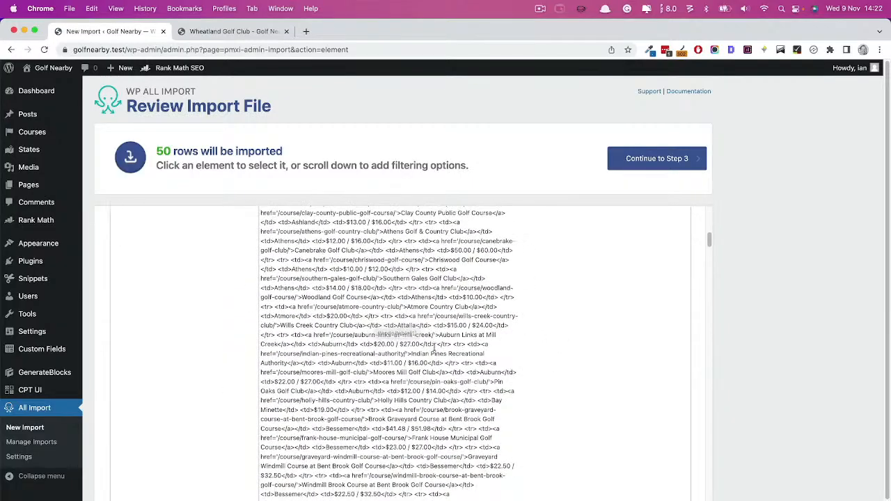
scroll(433, 351, down, 5)
Continue to the import template, setting the title to "Golf Courses in {state[1]}" and the content to {table[1]}.
click(645, 159)
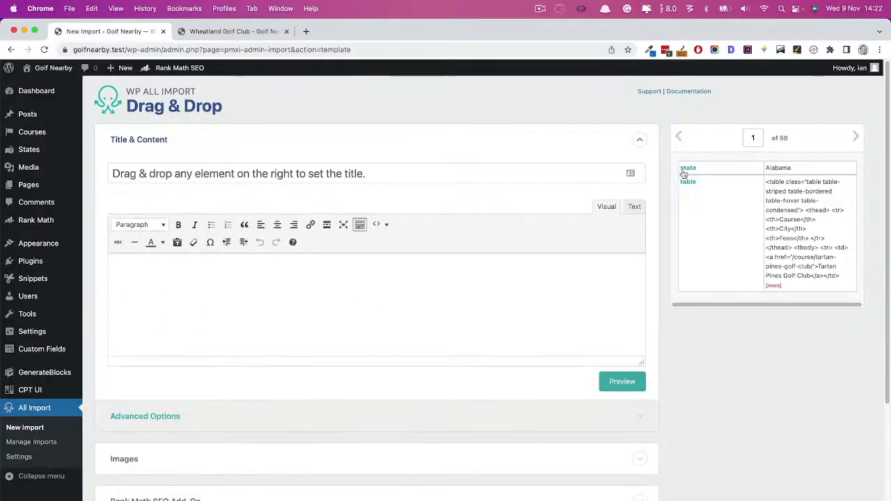
click(364, 174)
text(Golf Courses in)
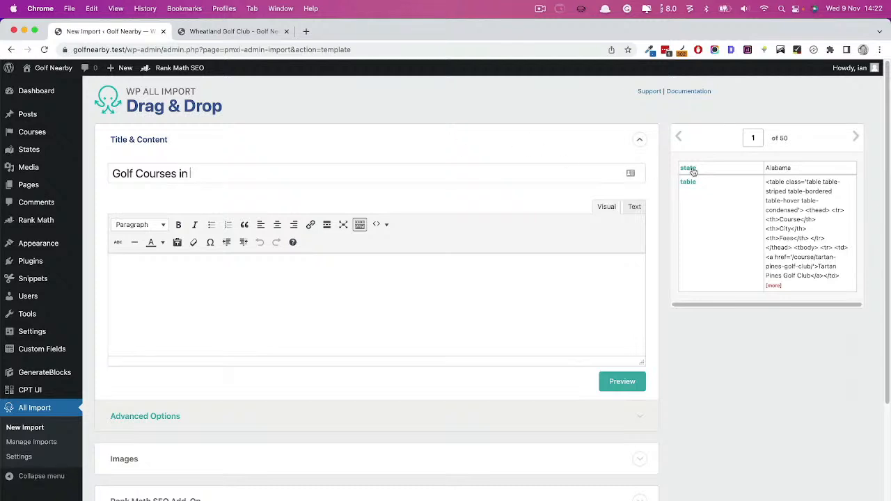
drag(689, 168, 318, 174)
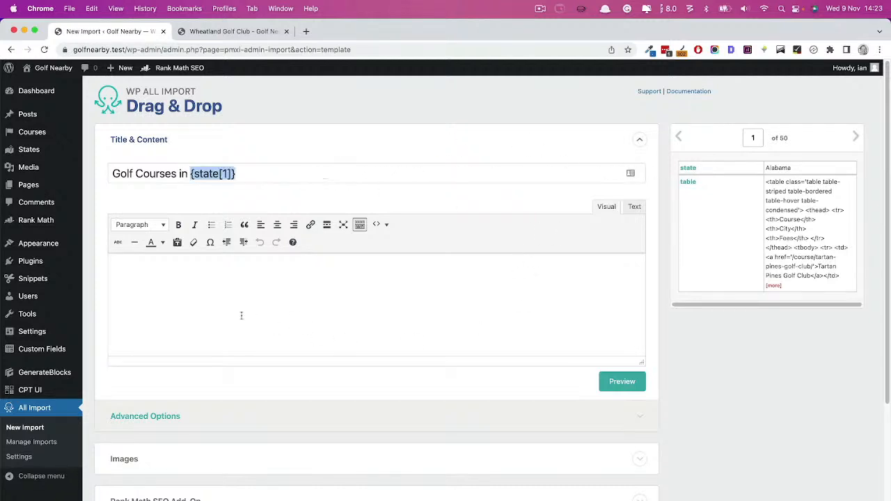
click(27, 296)
click(11, 49)
click(216, 298)
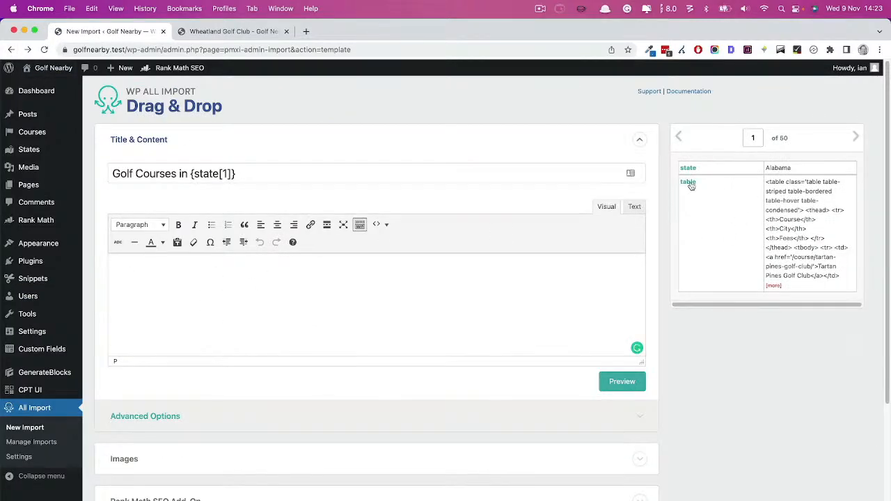
drag(691, 186, 198, 286)
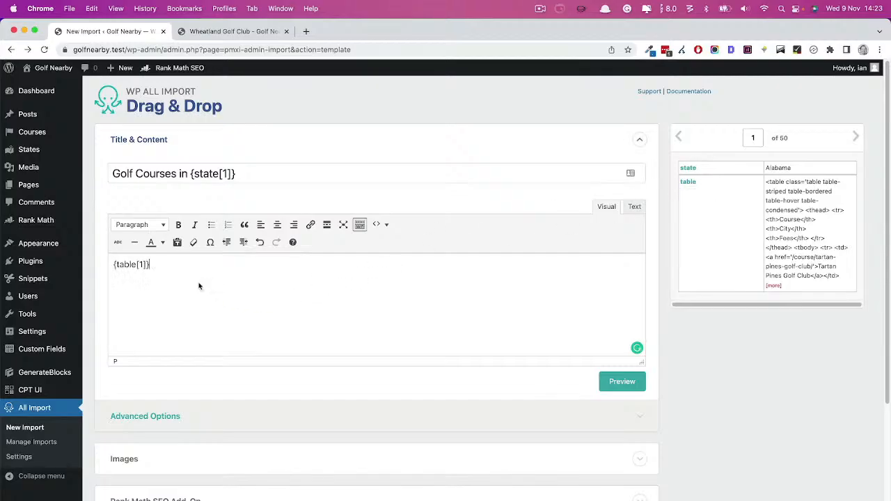
Preview the Alabama page with its course, city and fees table, and close the preview.
click(621, 382)
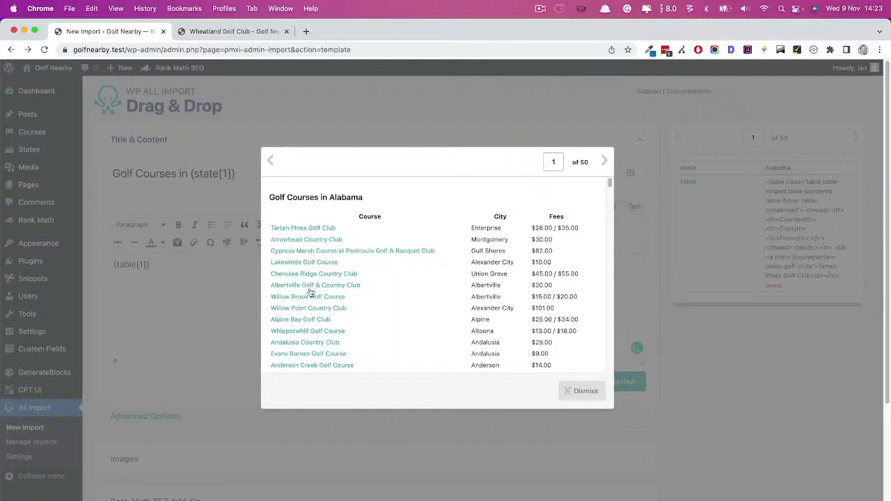
scroll(308, 293, down, 10)
scroll(309, 300, down, 10)
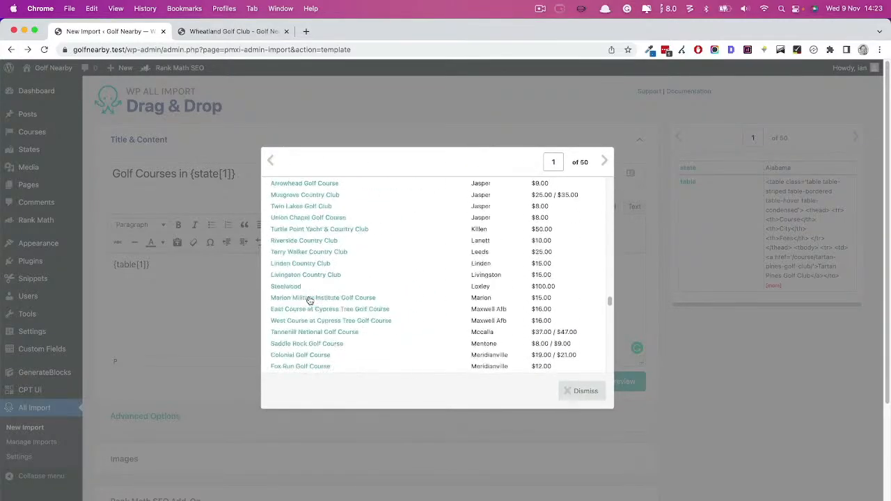
scroll(330, 334, up, 20)
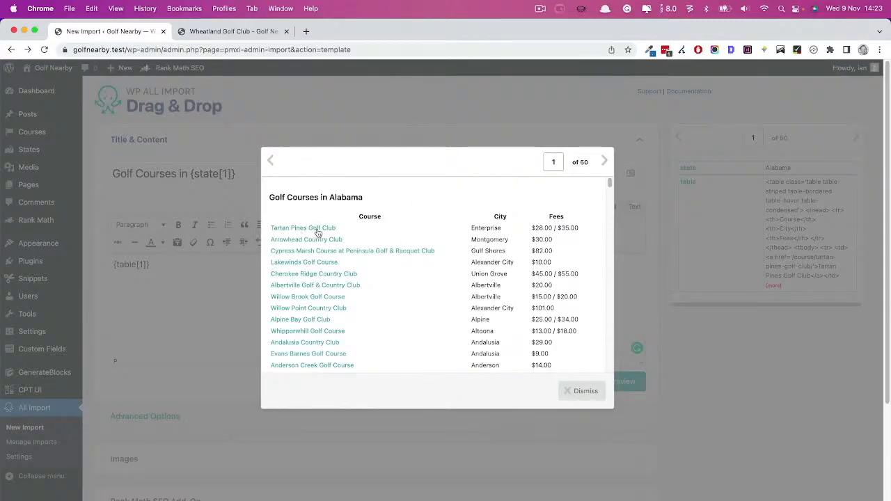
scroll(311, 244, down, 1)
scroll(312, 245, down, 20)
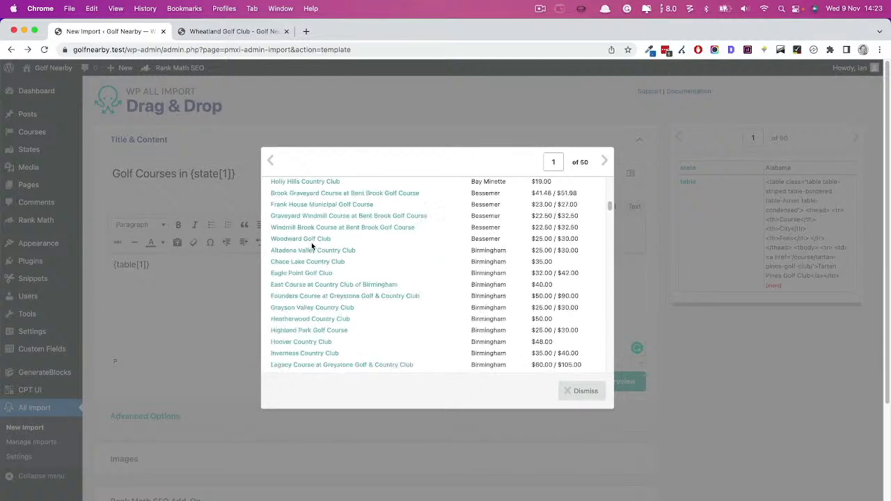
click(571, 394)
Set the post slug to {state[1]} in the Other State Options.
scroll(170, 409, down, 5)
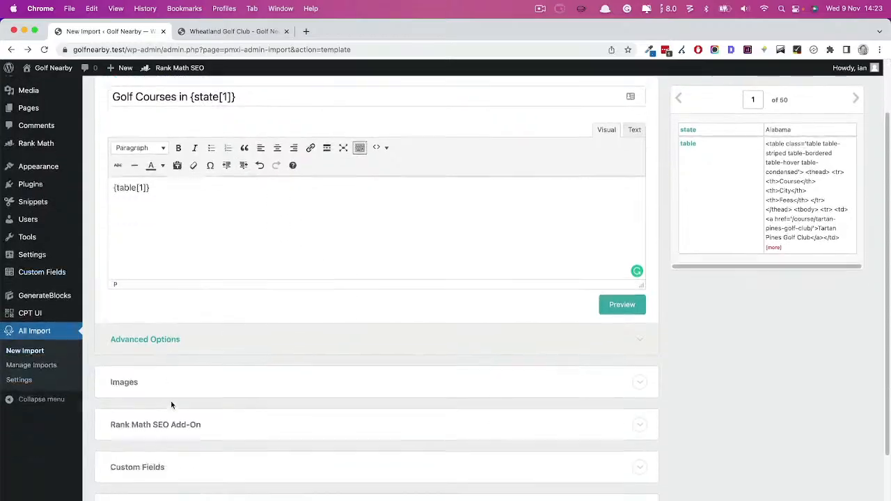
scroll(206, 354, up, 5)
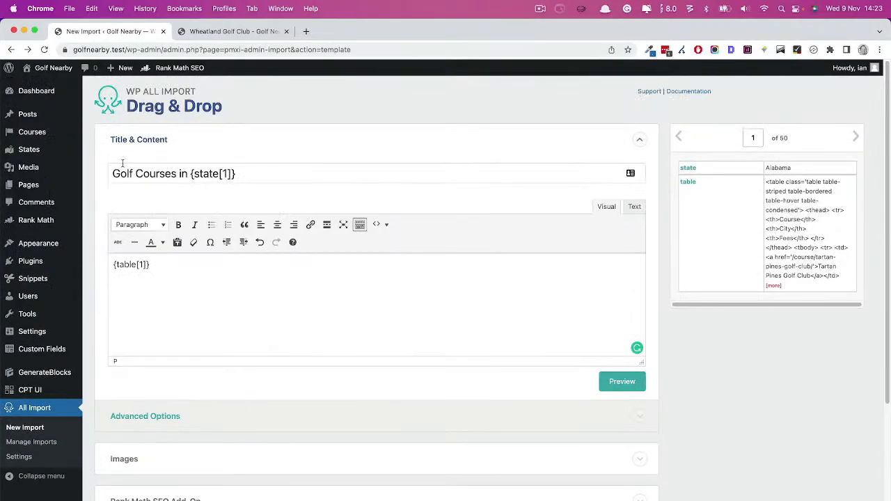
scroll(282, 383, down, 5)
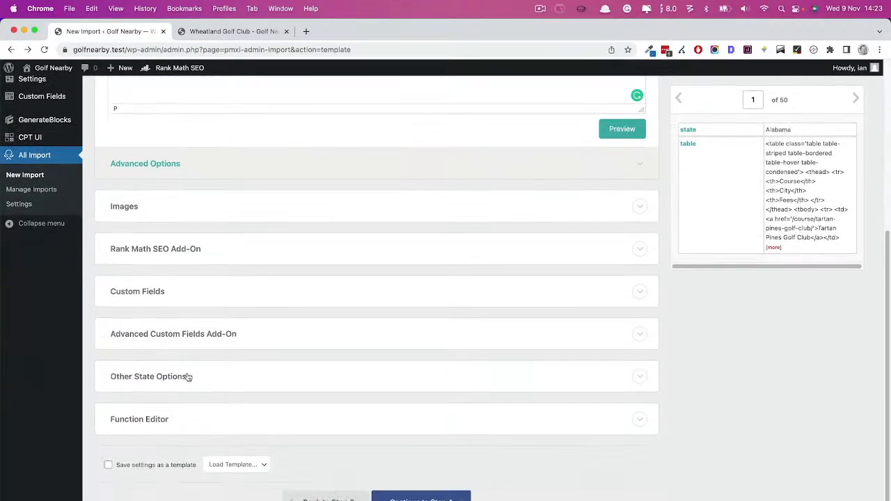
click(139, 379)
scroll(153, 474, down, 7)
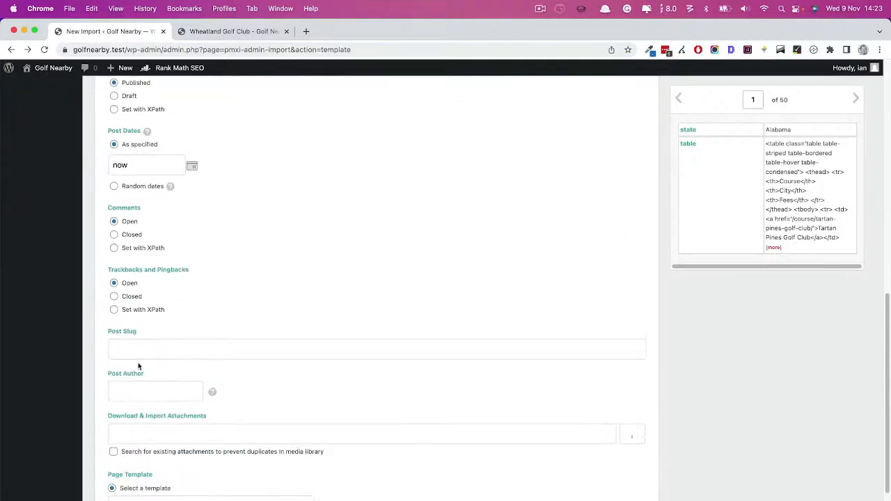
drag(688, 132, 146, 351)
scroll(376, 417, down, 4)
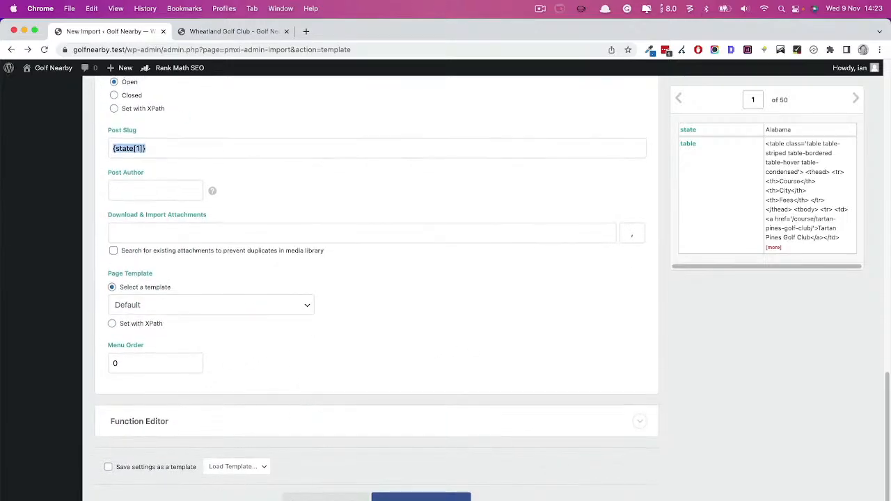
Save the import settings as a template named "State" and continue to the import settings.
click(155, 466)
text(State)
click(376, 497)
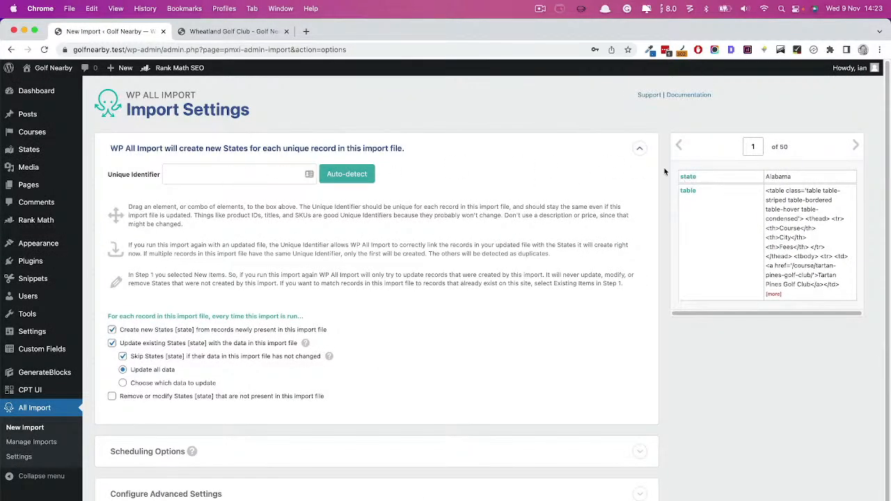
Set the unique identifier to {state[1]}, decline saving a password in the browser, and run the import.
drag(687, 179, 237, 176)
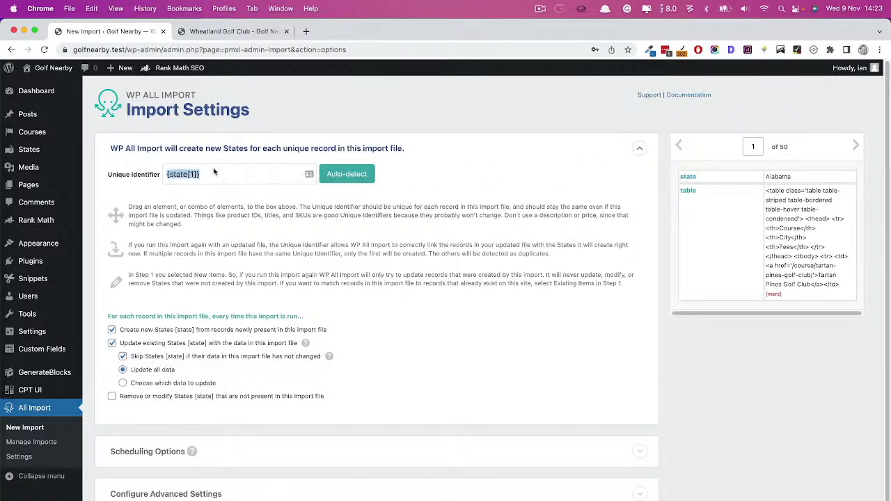
click(207, 356)
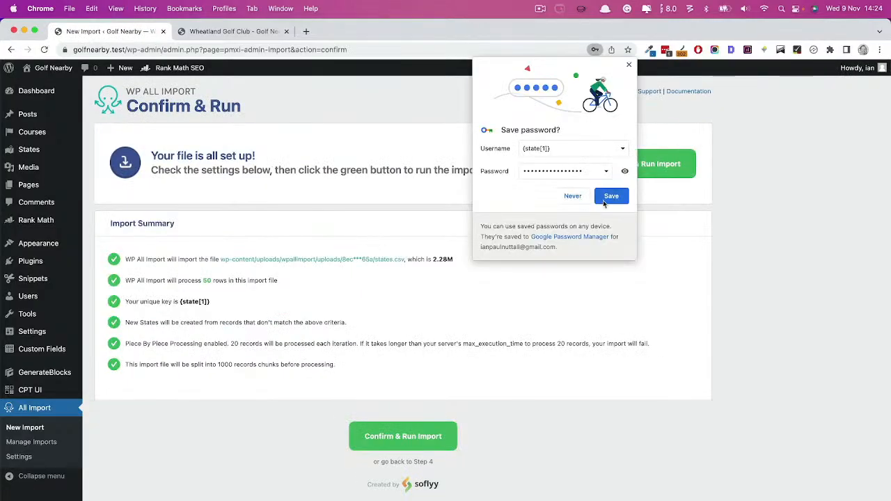
click(572, 196)
click(410, 434)
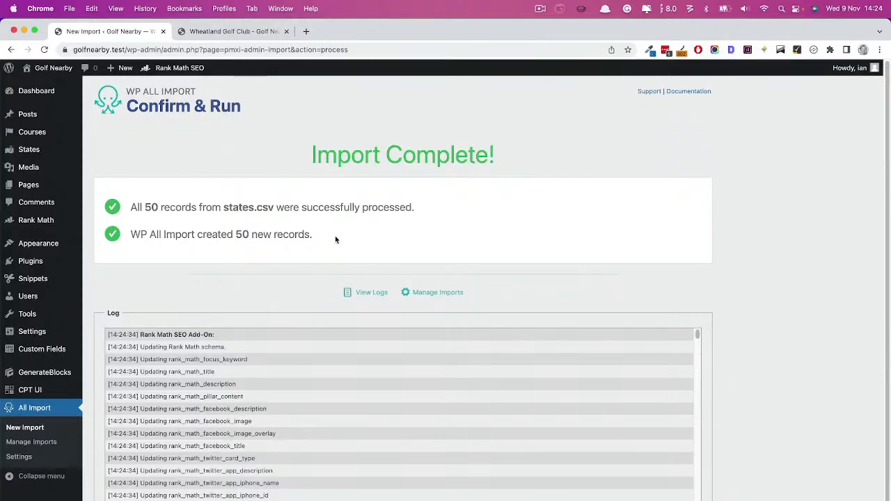
Open the States list and inspect the published Golf Courses in Wyoming page in a new tab.
click(29, 150)
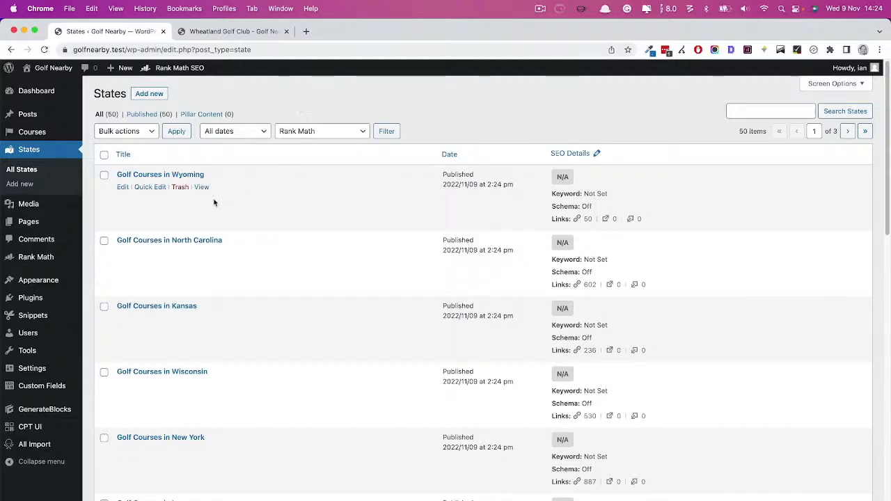
super+click(202, 188)
click(353, 33)
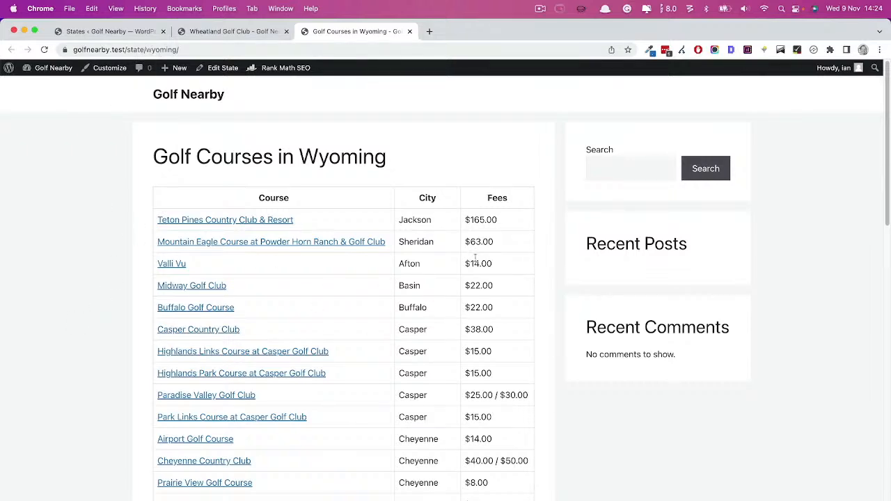
scroll(382, 325, down, 20)
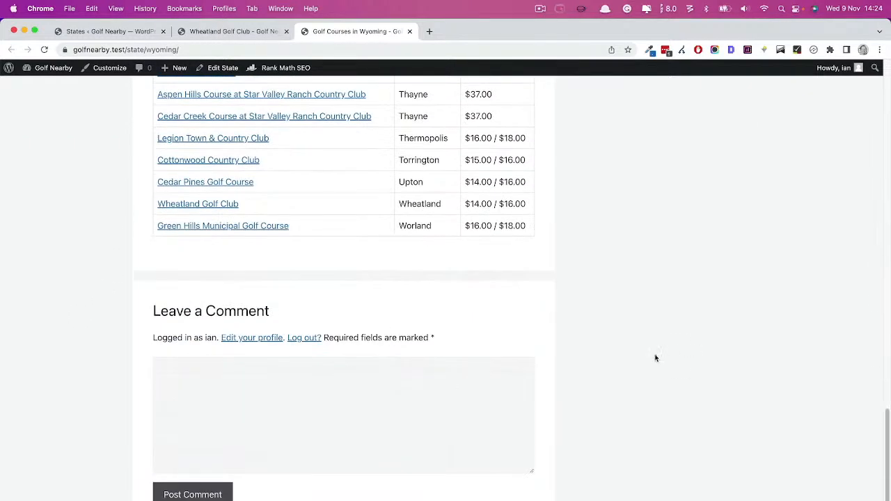
scroll(291, 313, up, 20)
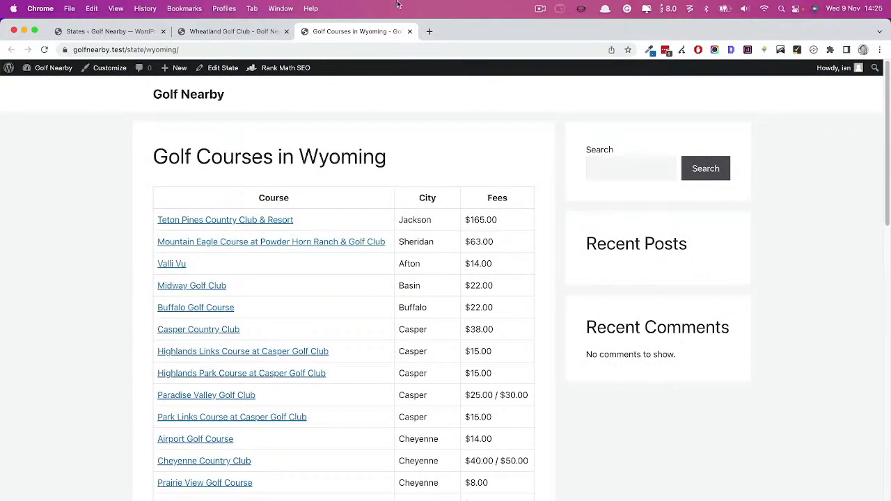
Return to the WordPress admin and open the template of the states.csv import for editing.
click(106, 31)
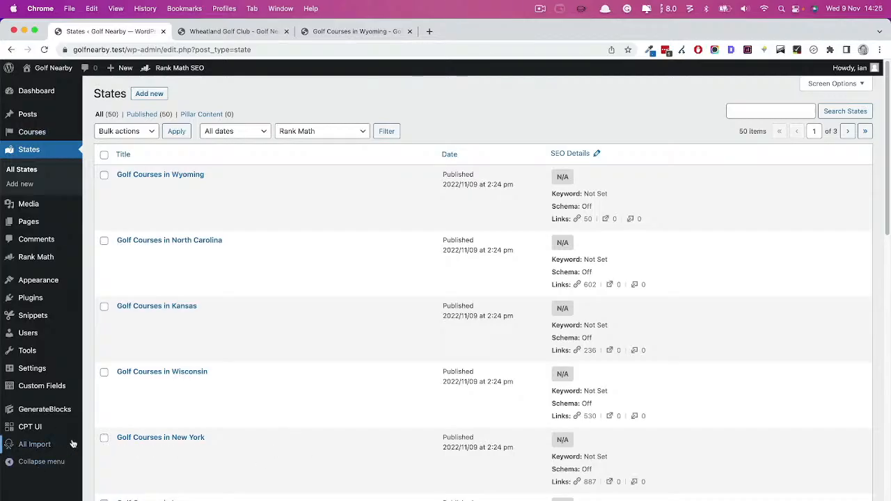
mouse_move(34, 449)
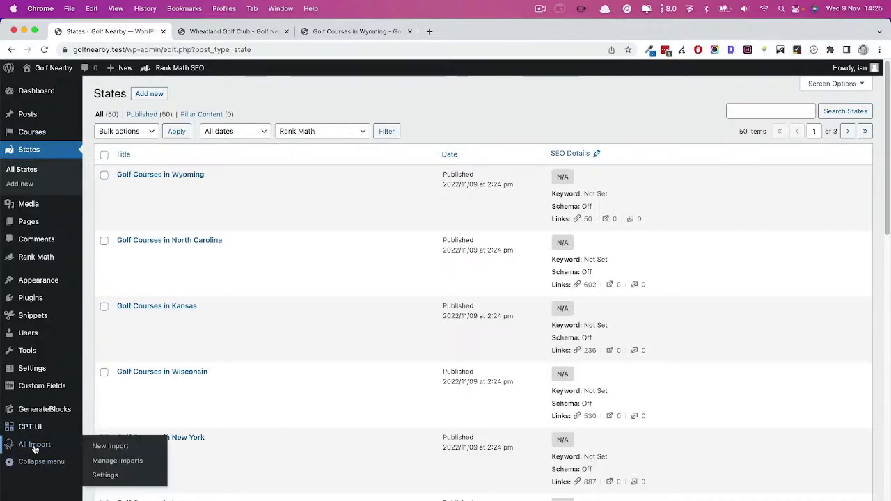
click(112, 461)
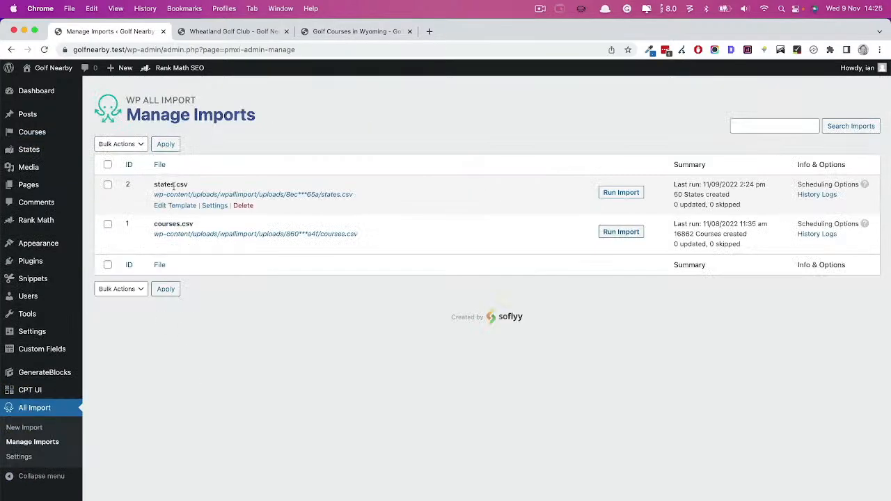
click(183, 208)
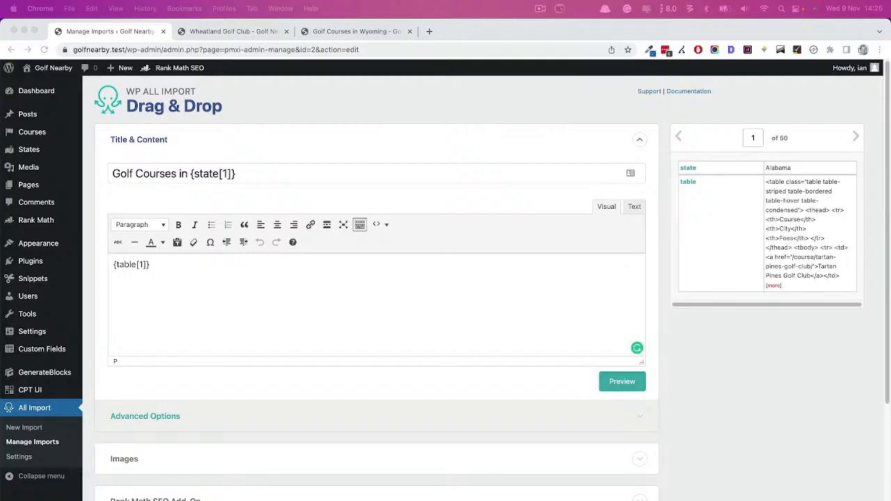
Start an introductory paragraph above {table[1]} reading "On this page you'll find information on the [state_course_count] golf courses".
click(198, 262)
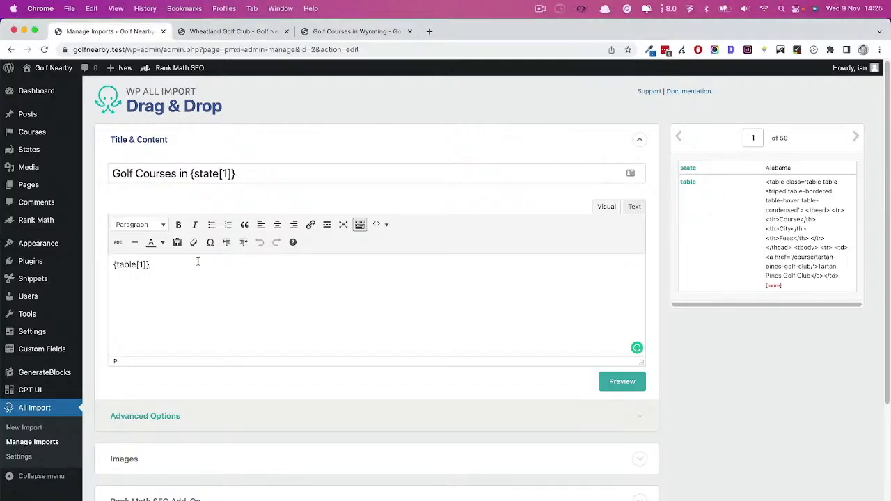
key(super+Left)
key(Return)
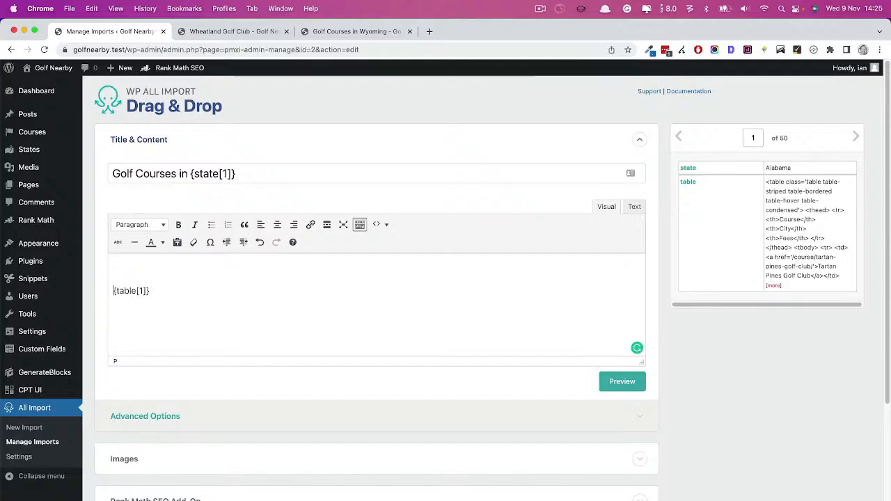
text(On this page you'll fin)
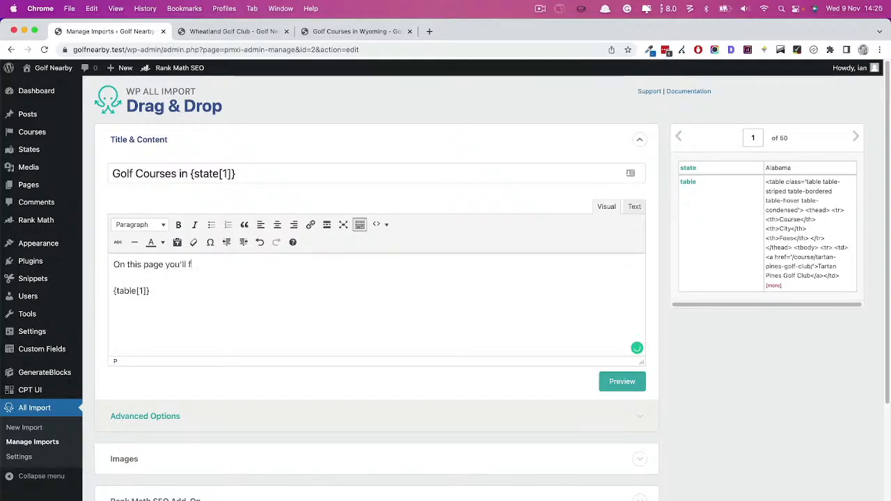
text(d informat)
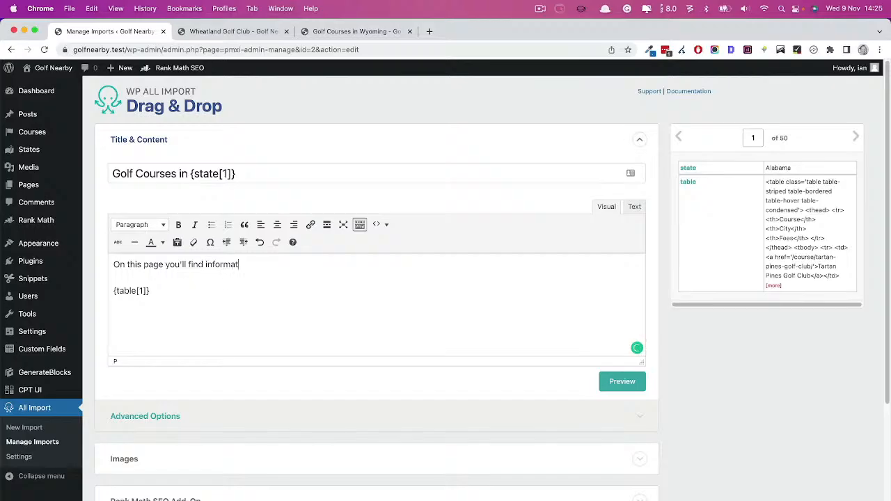
text(ion on the [state_cours)
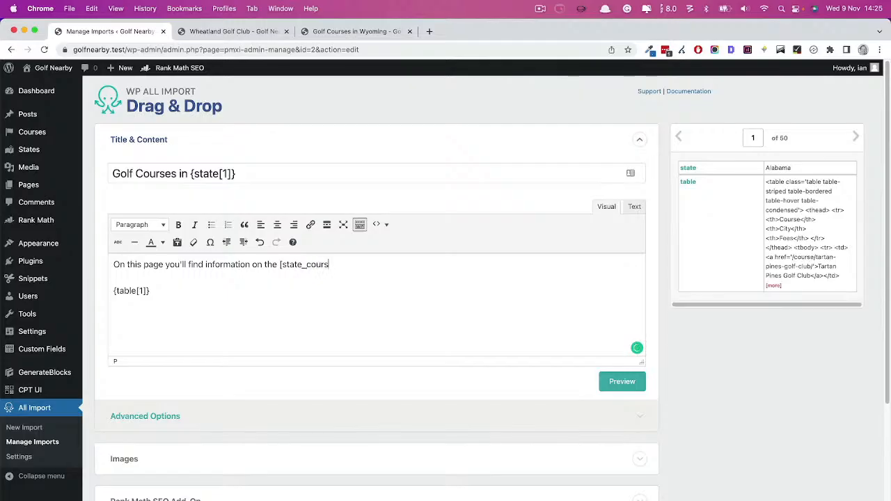
text(e_count] golf courses)
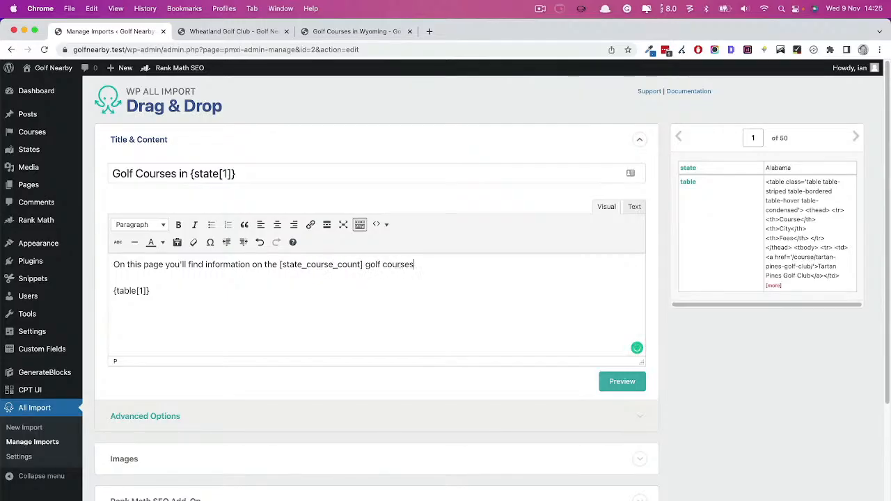
Complete the introductory sentence with "we have in our database for {state[1]}." and preview the content.
text( we have in our datba)
key(BackSpace)
key(BackSpace)
text(aba)
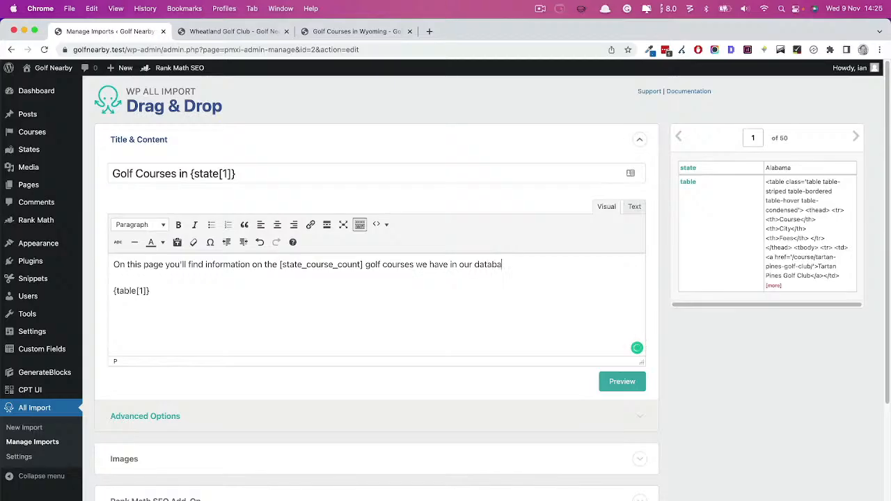
text(se for)
drag(688, 167, 562, 270)
text(.)
click(617, 385)
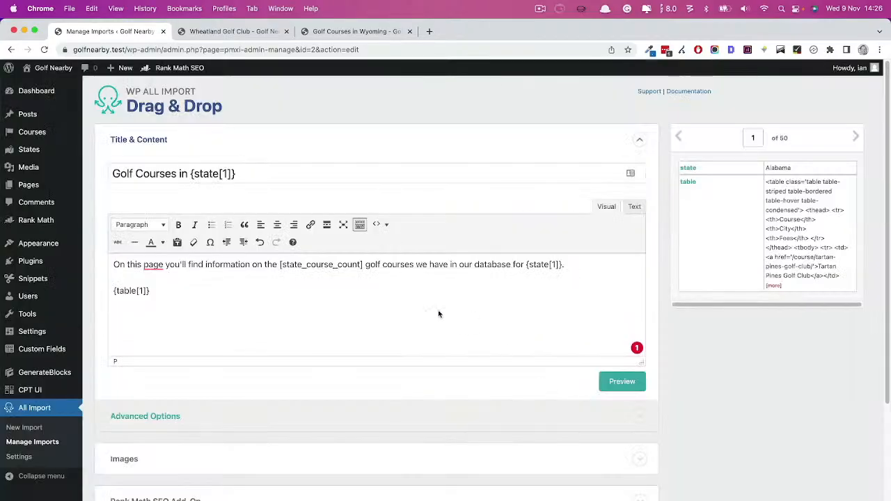
click(583, 393)
Save the states.csv import template and run the import again to update the state pages.
double_click(319, 265)
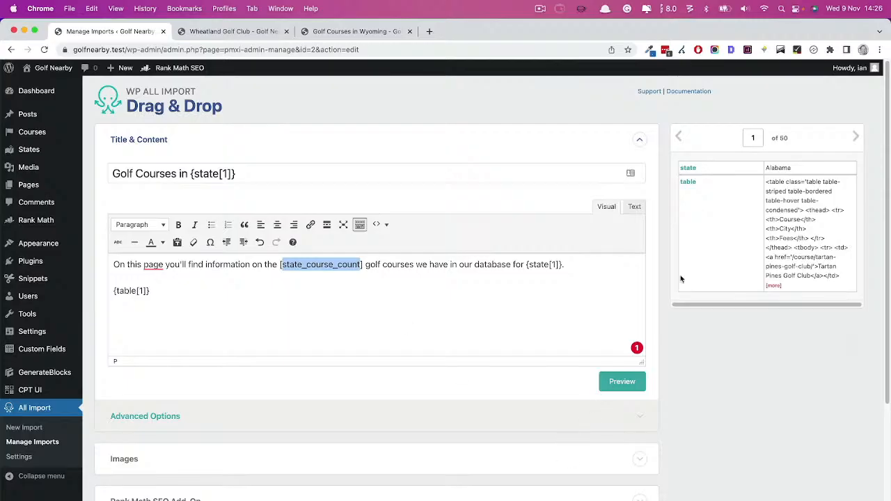
scroll(728, 419, down, 5)
click(438, 498)
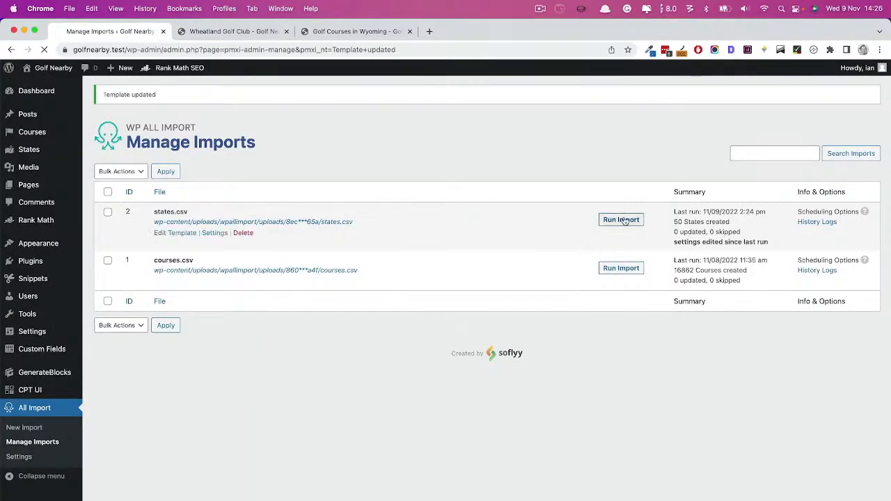
click(621, 219)
click(404, 481)
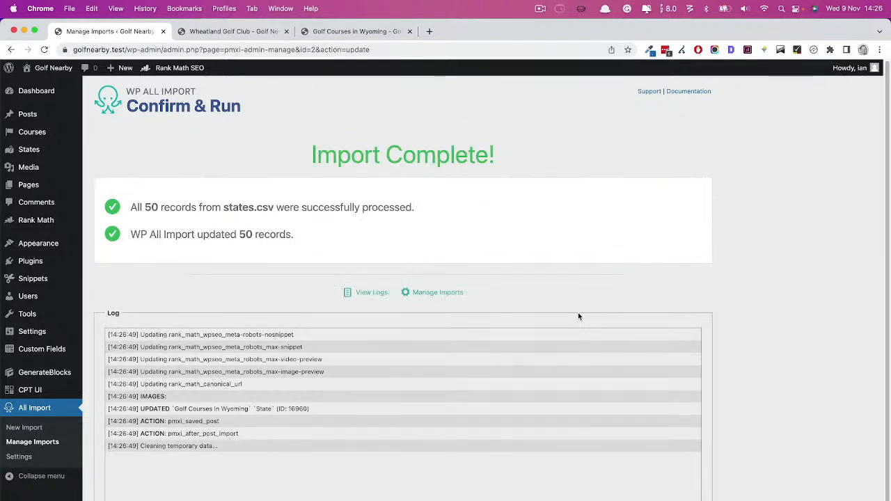
Reload the Golf Courses in Wyoming page and check the introductory paragraph above the table.
click(341, 31)
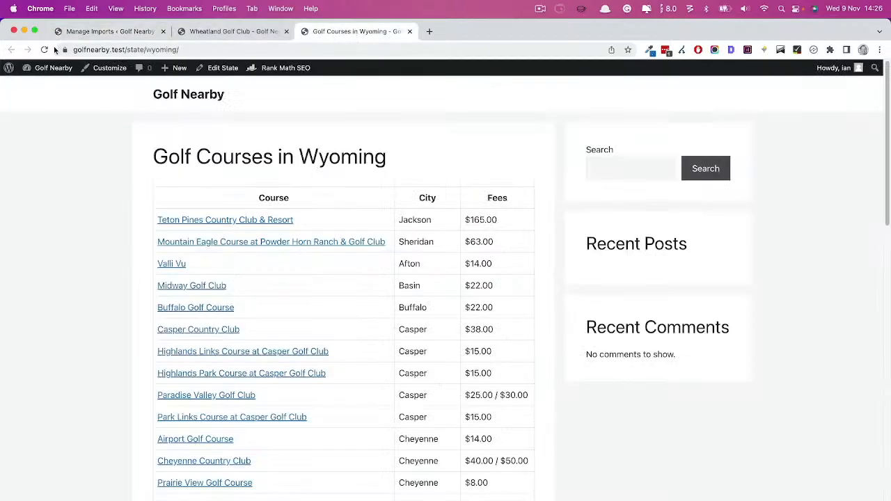
click(44, 49)
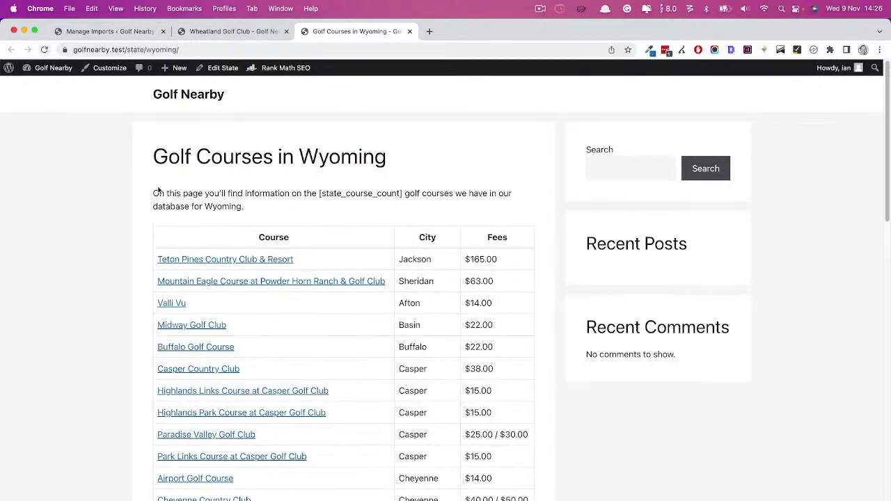
drag(153, 190, 274, 211)
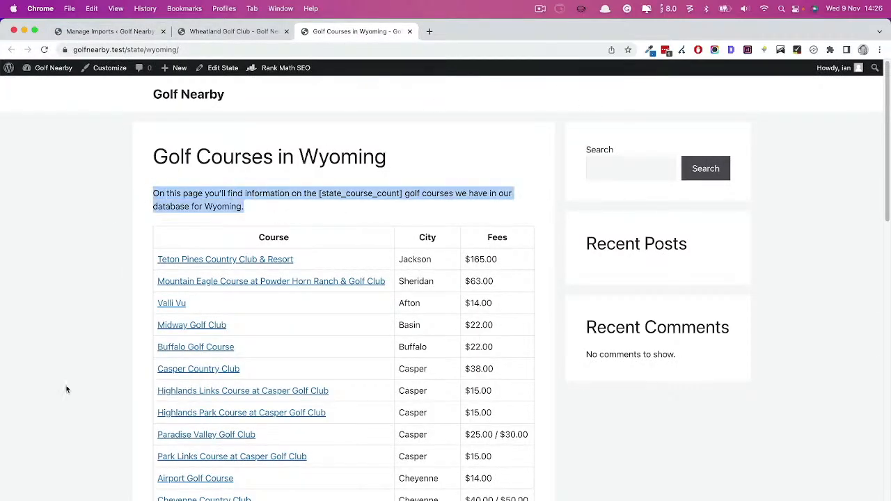
click(258, 211)
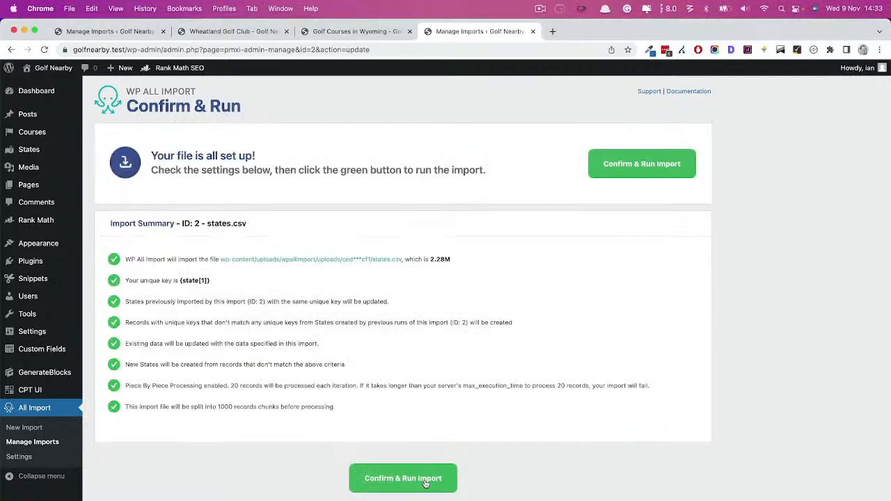
Run the states.csv import with its new file, then reload and review the Golf Courses in Wyoming page.
click(424, 481)
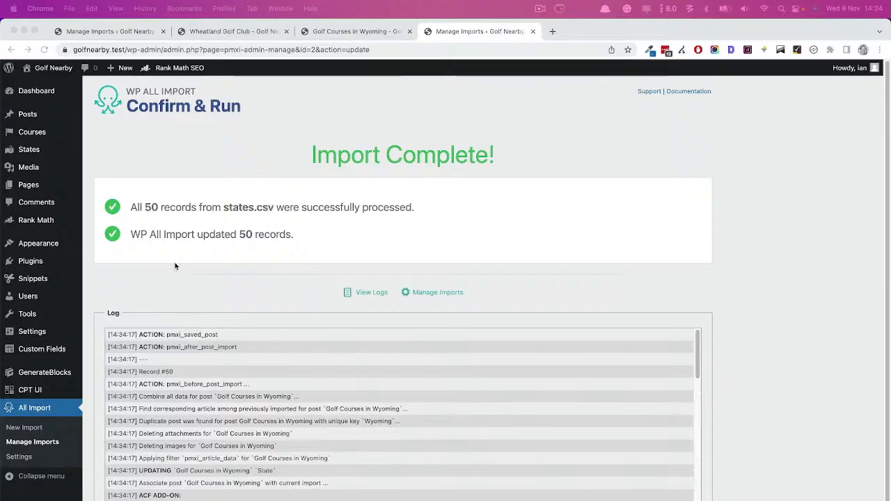
click(344, 31)
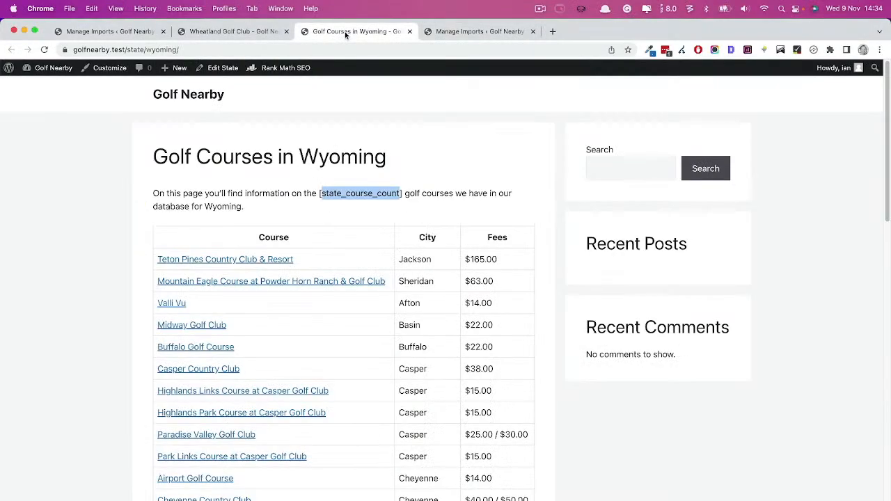
click(46, 49)
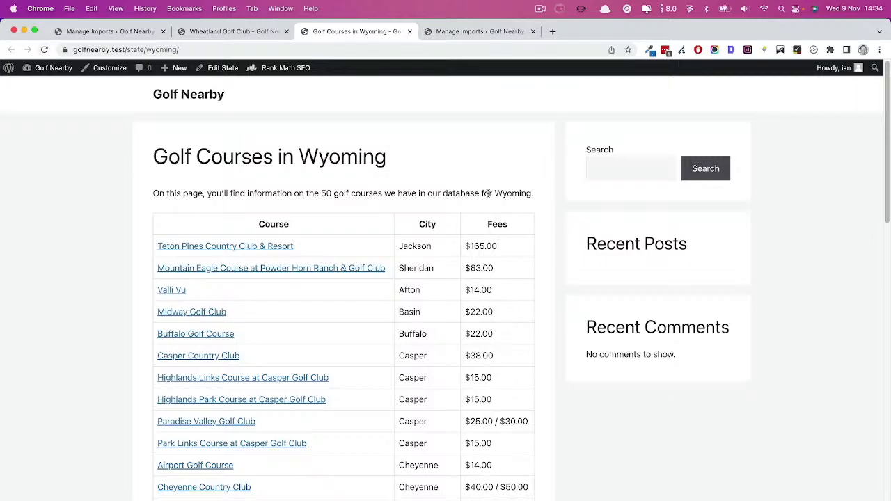
scroll(354, 239, down, 20)
scroll(274, 326, up, 20)
Open the Valli Vu course page from the Wyoming table, return, and examine the state page's URL path.
click(174, 290)
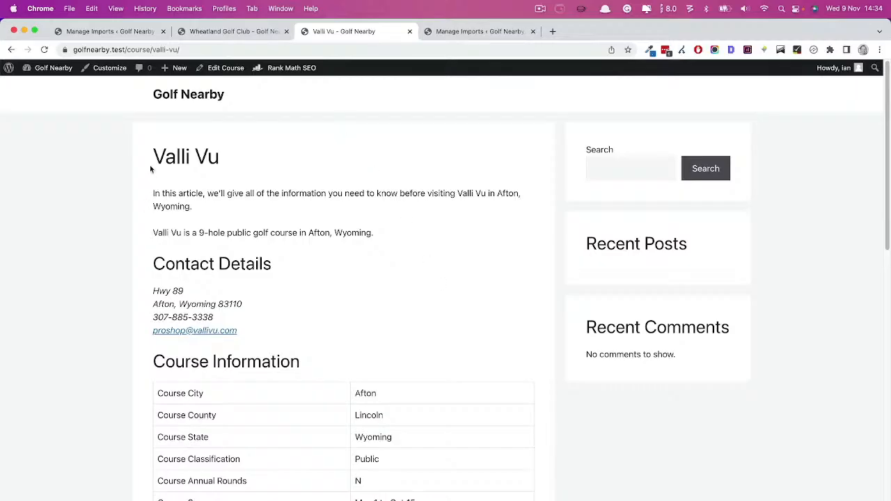
click(11, 50)
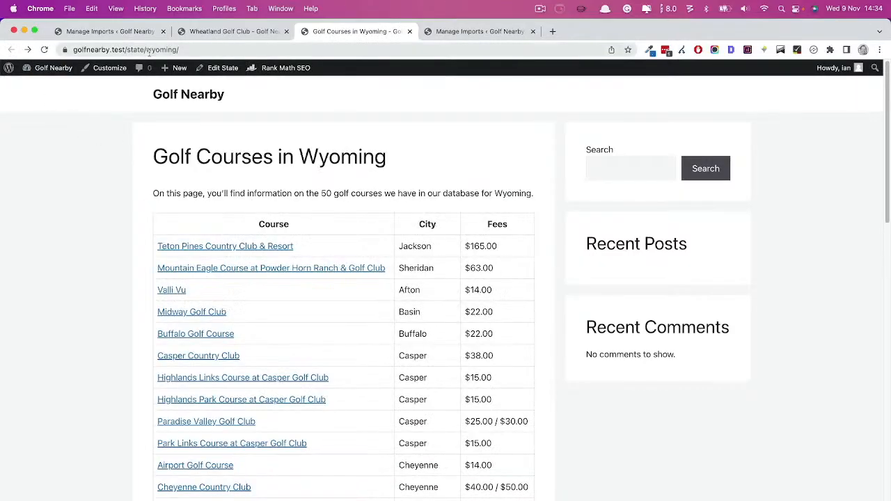
drag(126, 49, 180, 49)
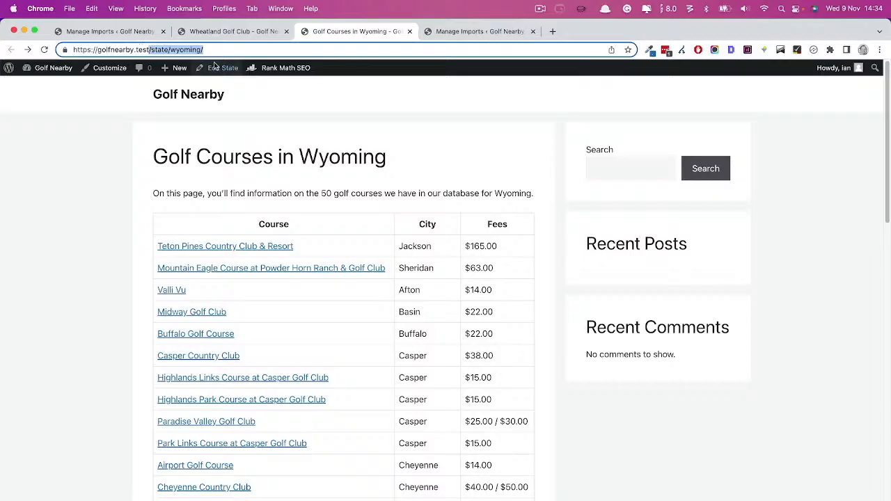
Open the Midway Golf Club page from the Wyoming table and examine its Course State row.
click(200, 314)
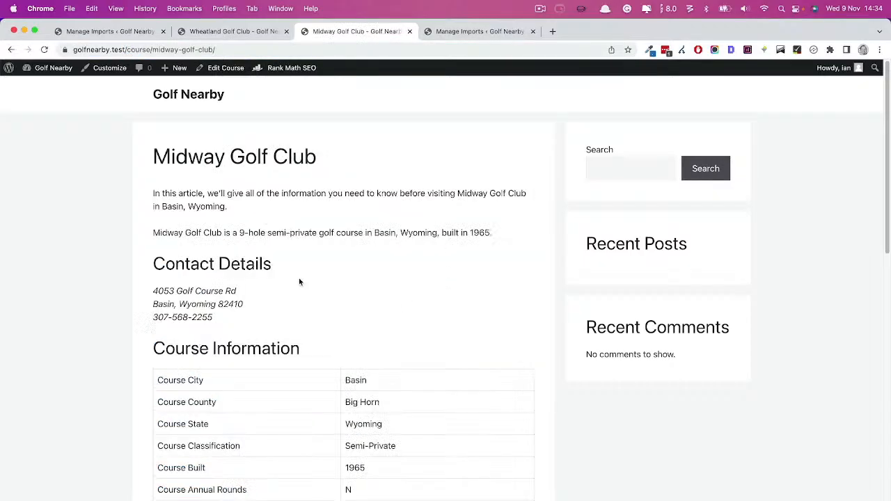
scroll(369, 248, down, 1)
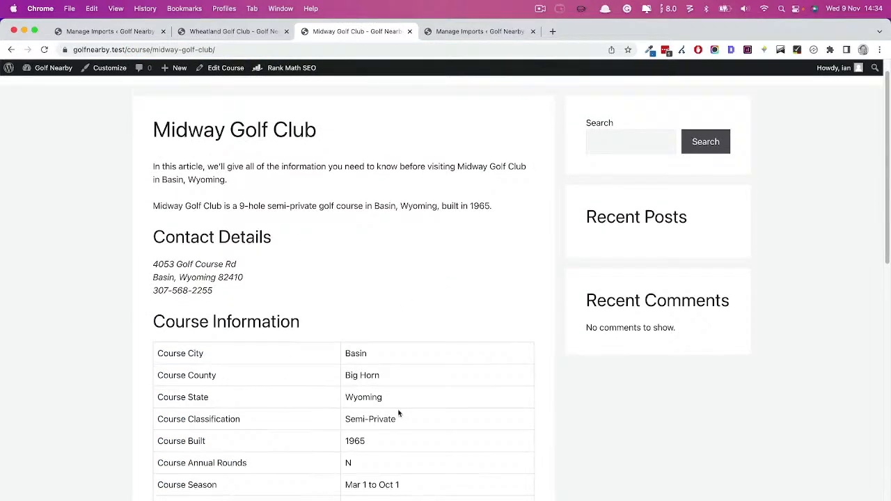
drag(157, 396, 209, 397)
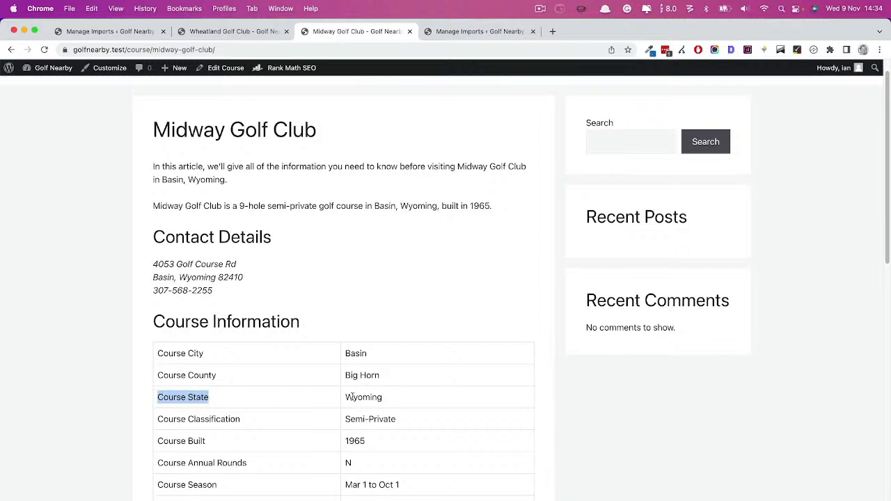
drag(410, 397, 345, 397)
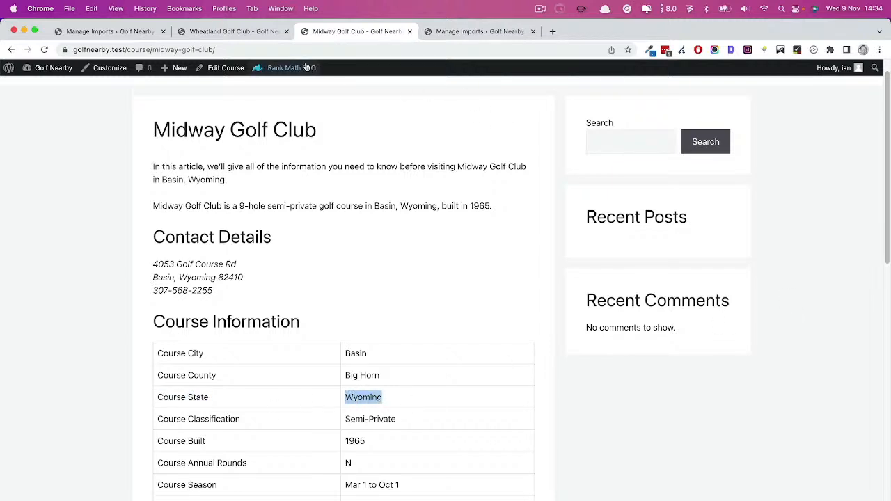
click(415, 287)
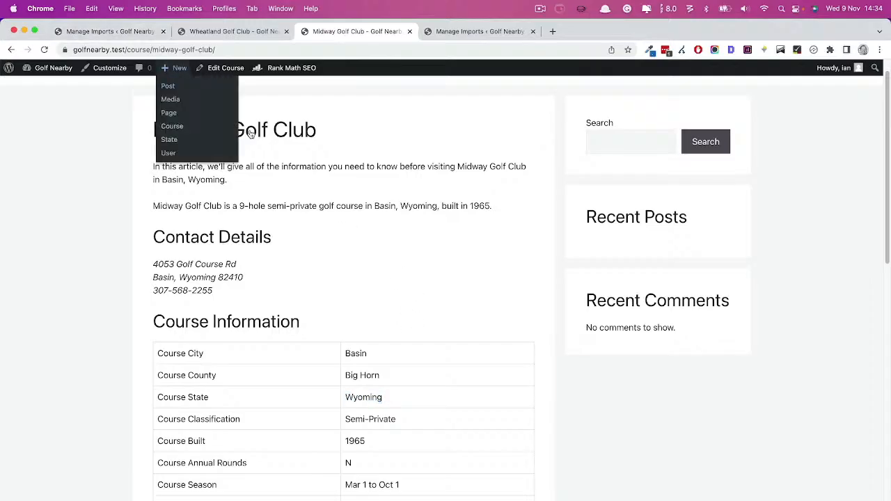
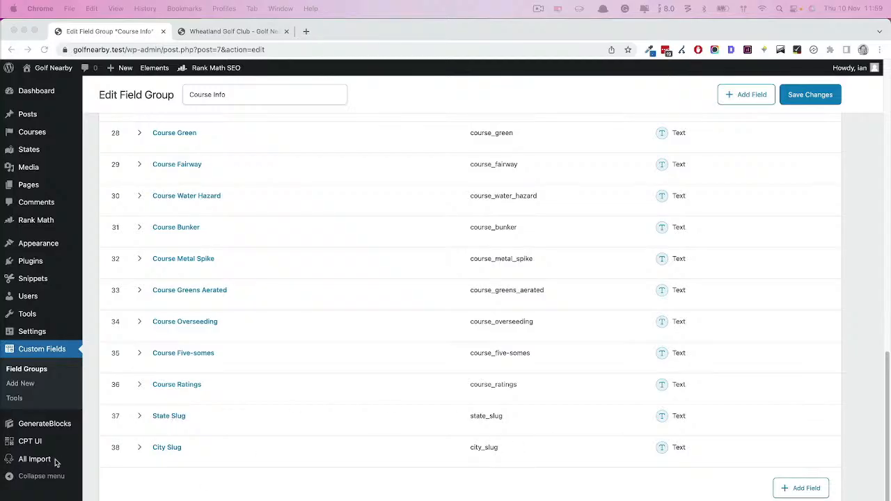
Check the state link on the Wheatland Golf Club page, then open the Shortcodes snippet from the WordPress admin.
click(220, 33)
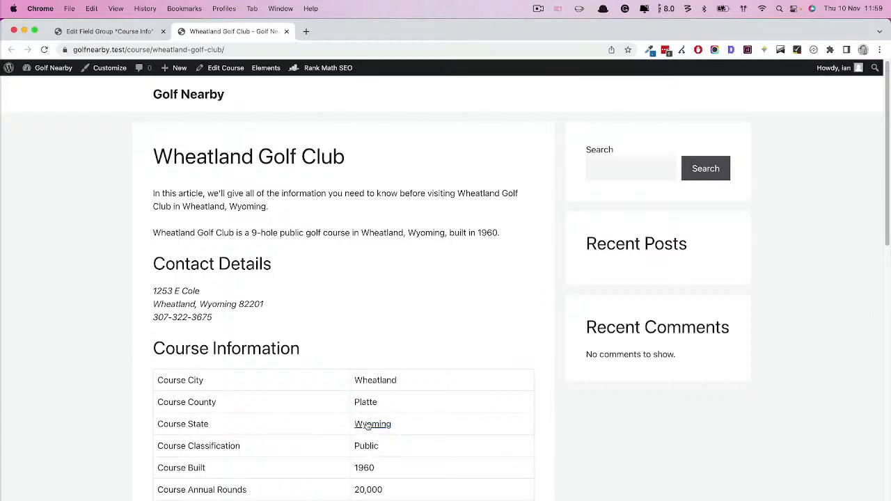
mouse_move(49, 73)
click(46, 85)
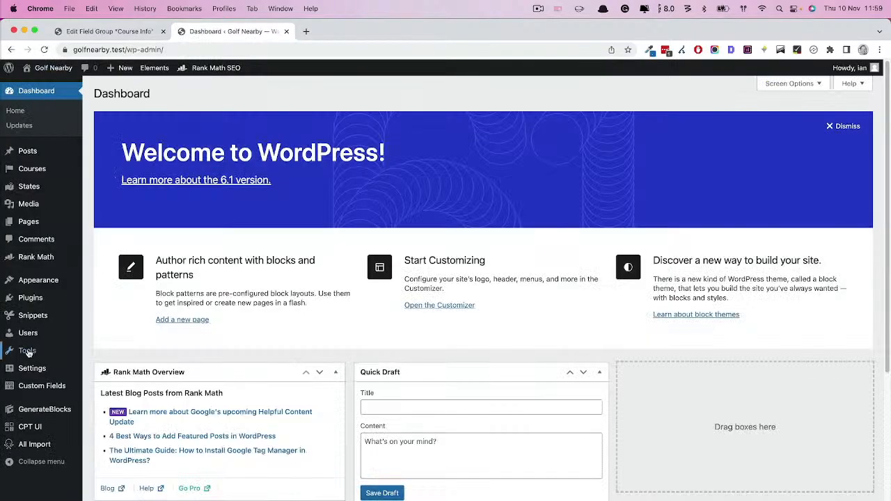
click(112, 320)
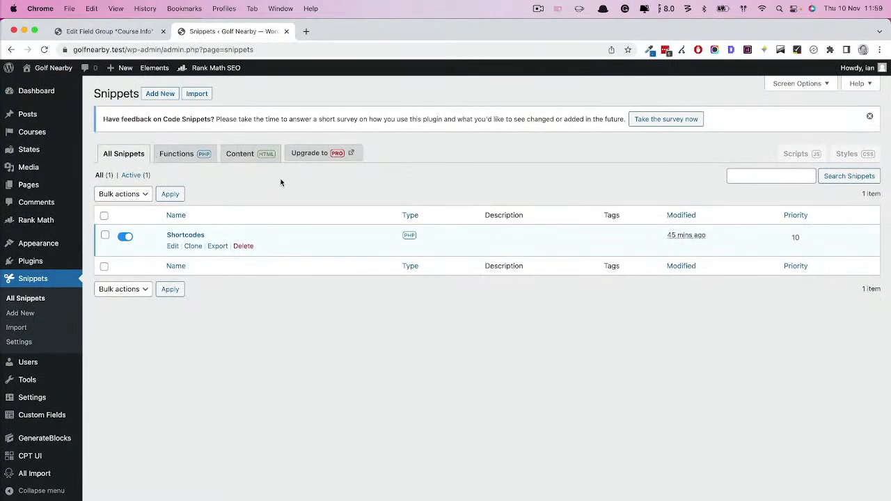
click(187, 236)
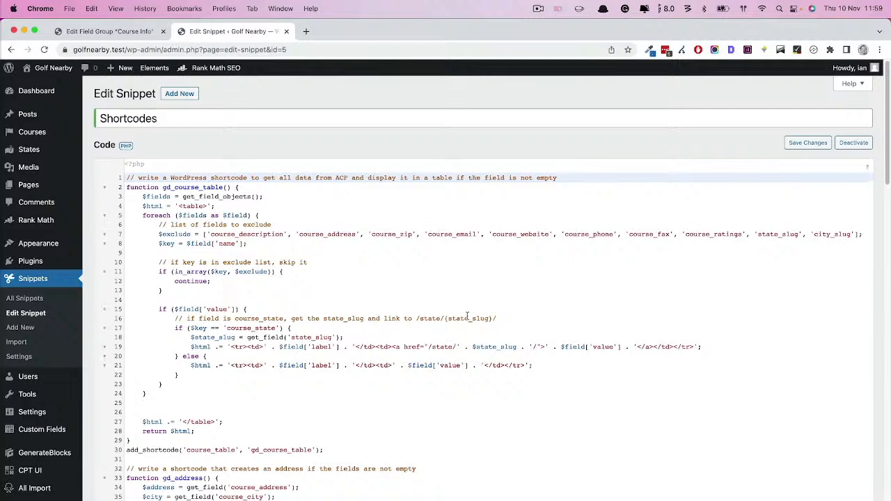
Examine the gd_course_table code that links the course state to its state page, then visit the site's home page.
drag(188, 318, 358, 318)
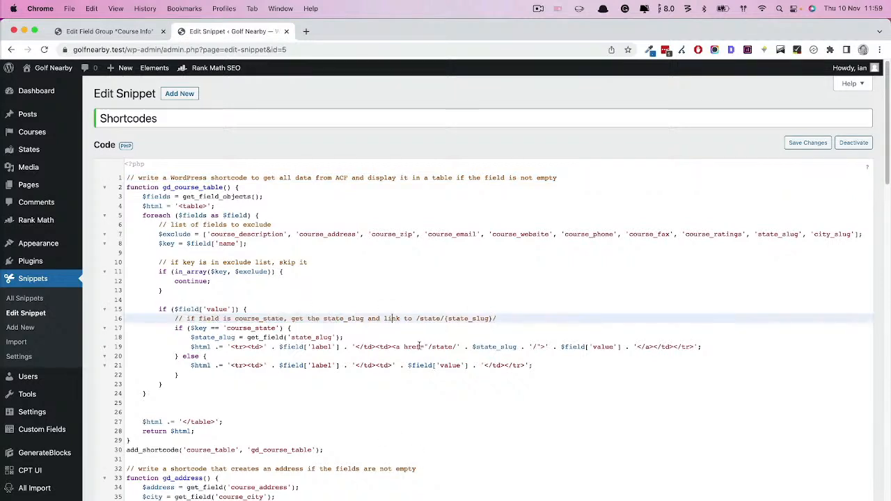
drag(703, 347, 428, 348)
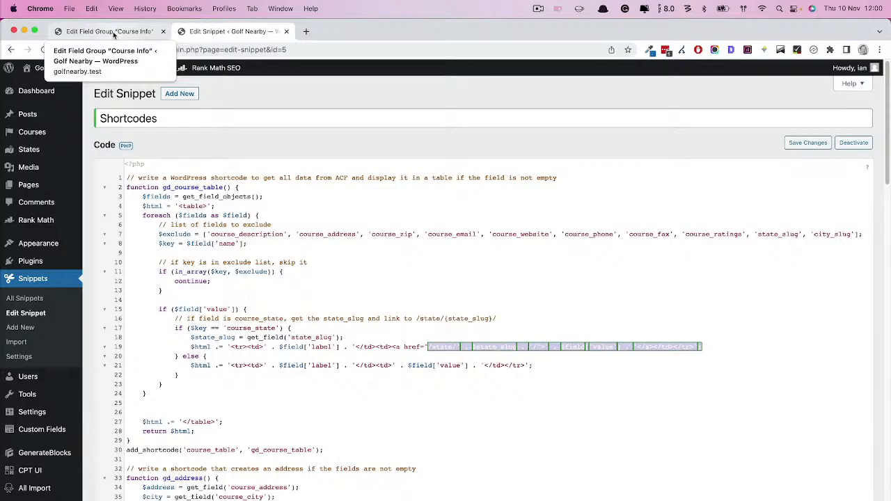
mouse_move(49, 70)
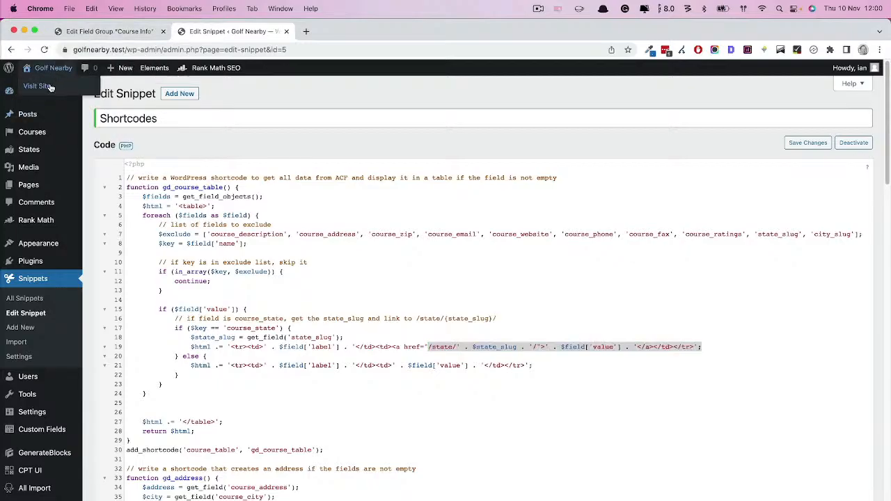
click(50, 87)
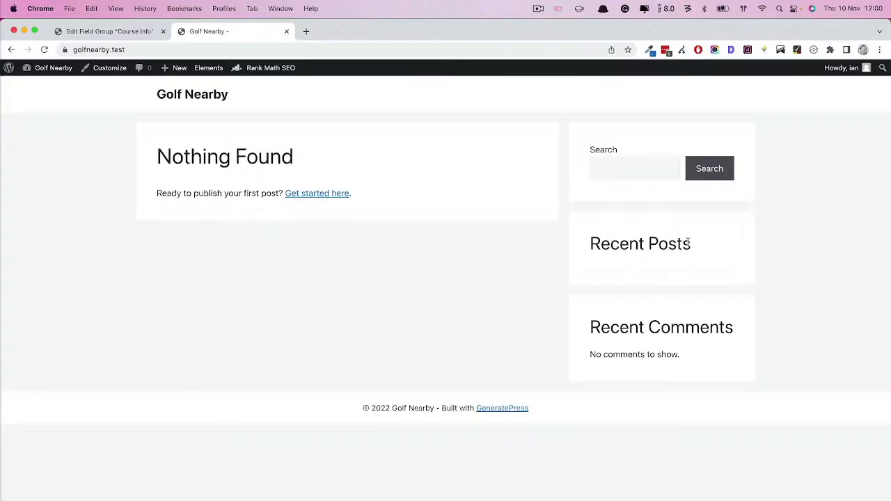
Open the Wheatland Golf Club page from the admin's Courses list and examine its header, intro text, course information table and sidebar.
mouse_move(54, 68)
click(50, 85)
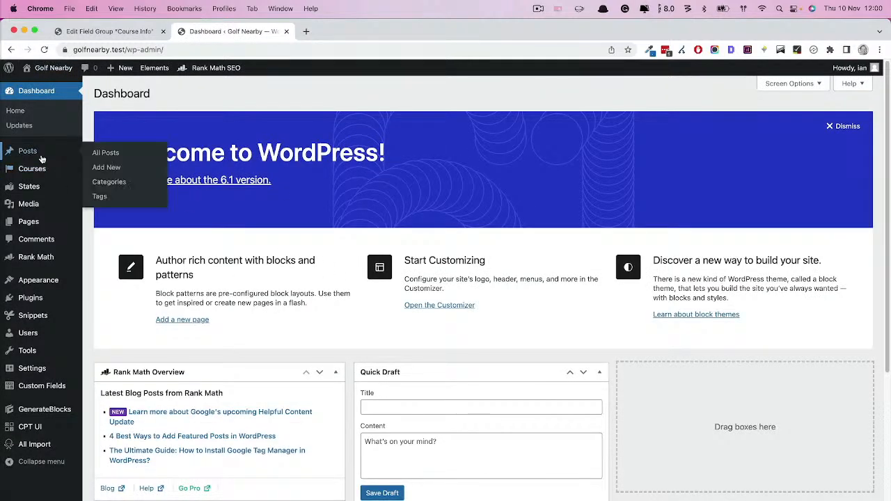
click(32, 169)
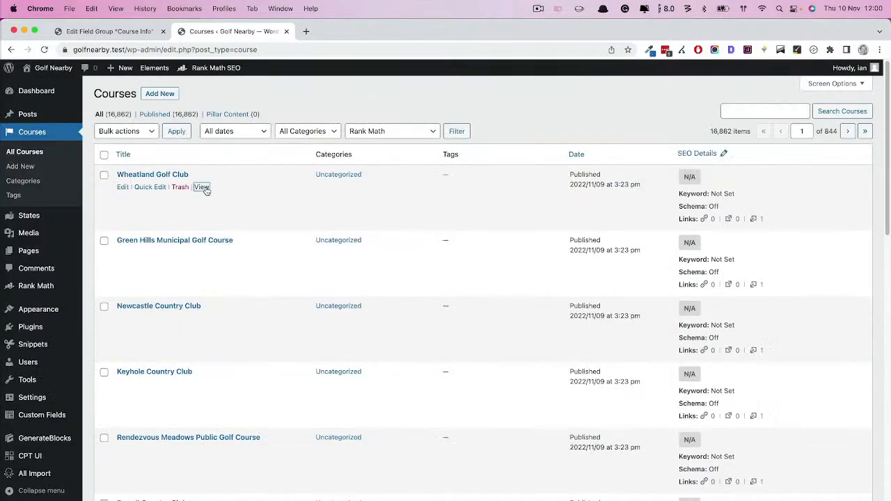
click(206, 186)
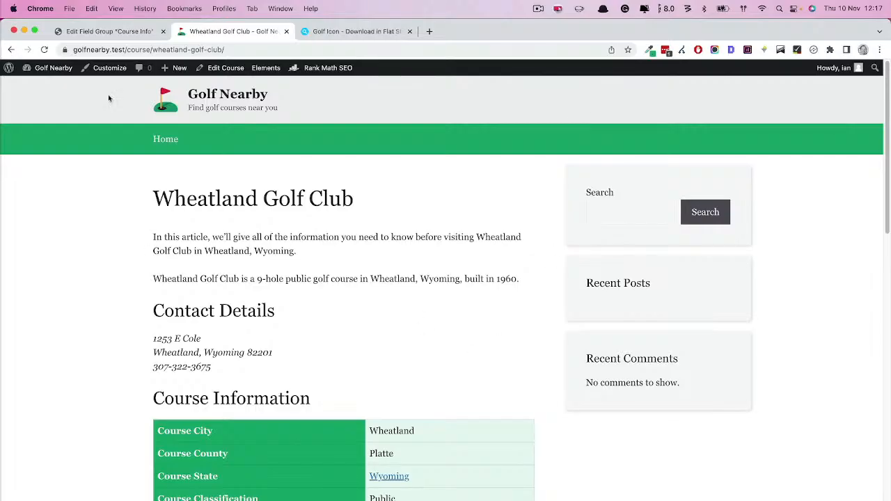
drag(185, 195, 285, 200)
click(412, 255)
scroll(418, 264, down, 1)
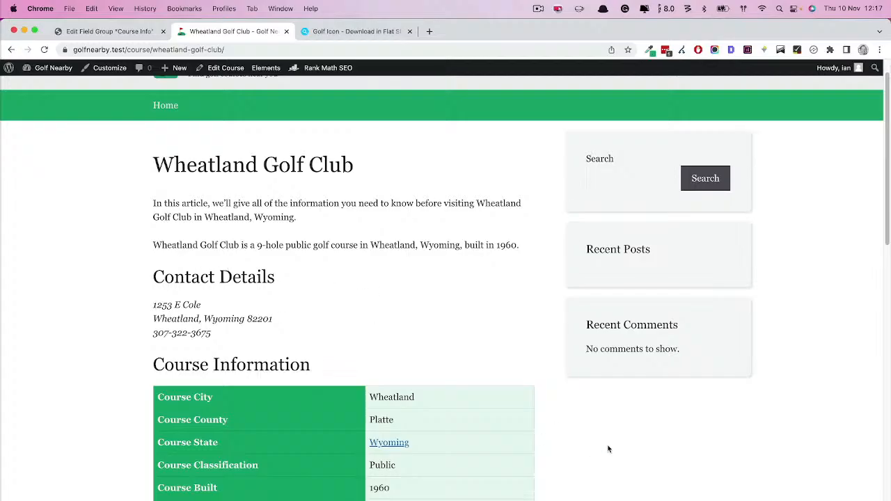
scroll(636, 422, down, 5)
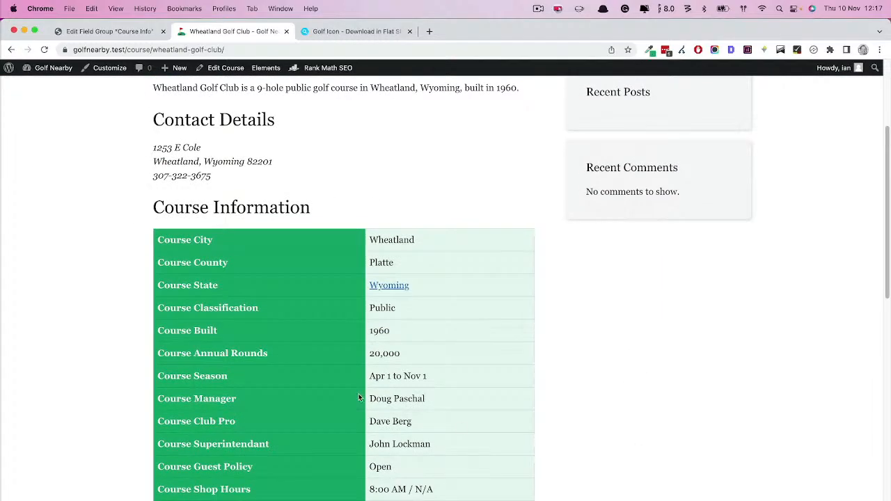
scroll(348, 355, up, 6)
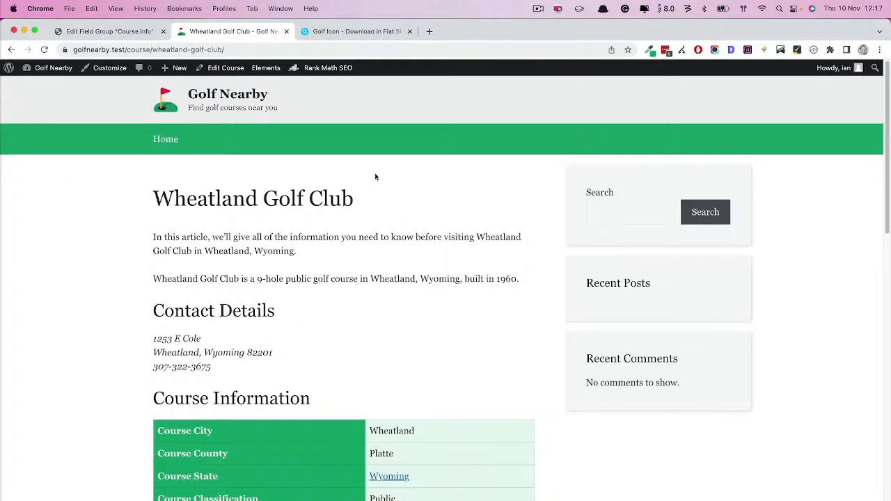
scroll(631, 425, down, 3)
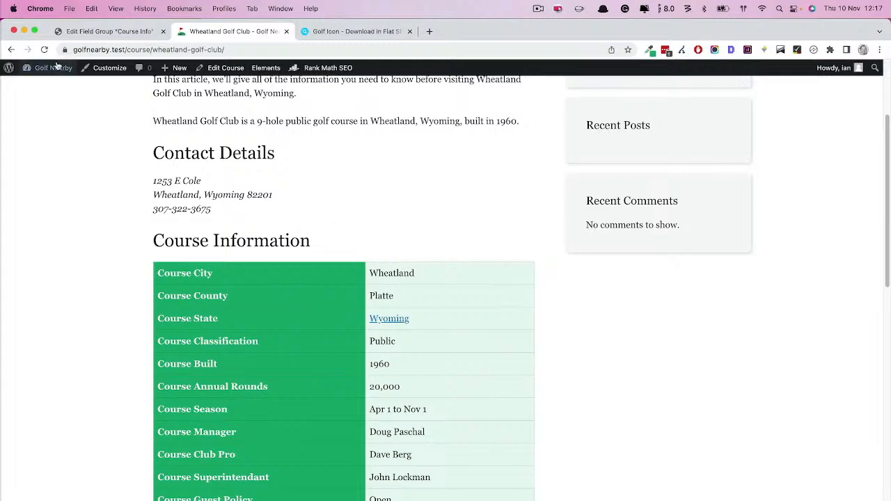
Open the site's list of installed plugins and read the description of GenerateBlocks.
mouse_move(55, 68)
click(49, 88)
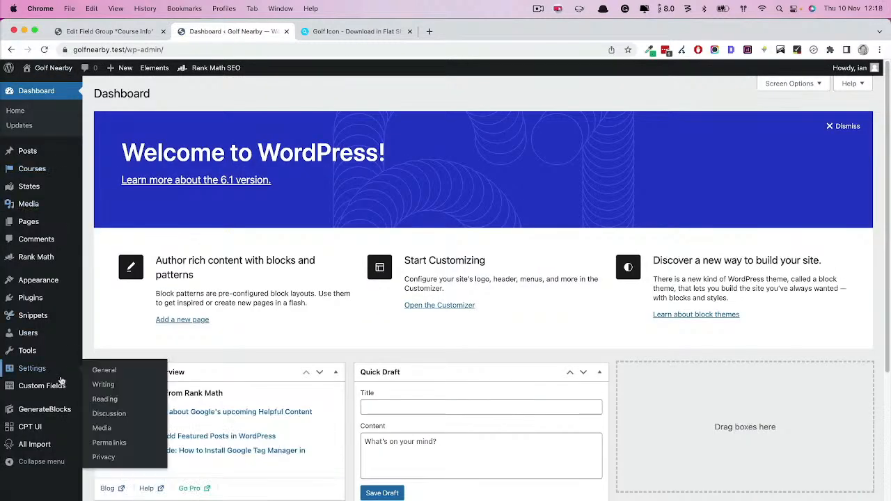
click(111, 300)
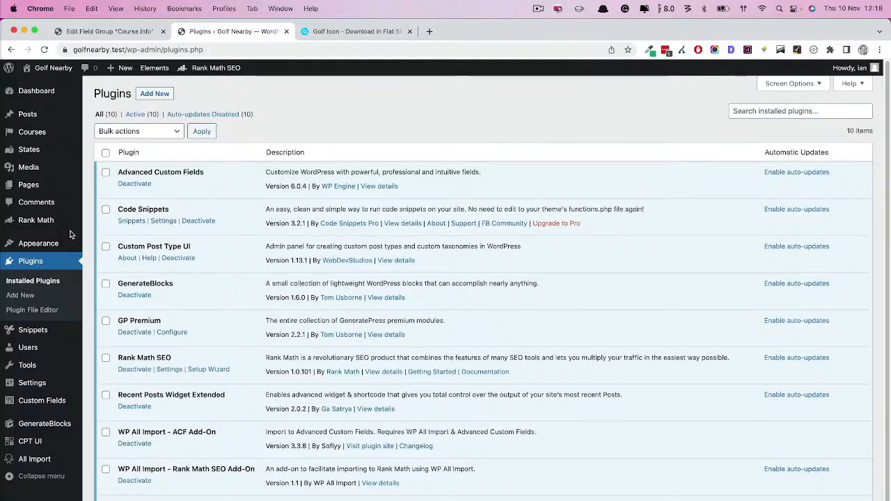
drag(487, 284, 266, 283)
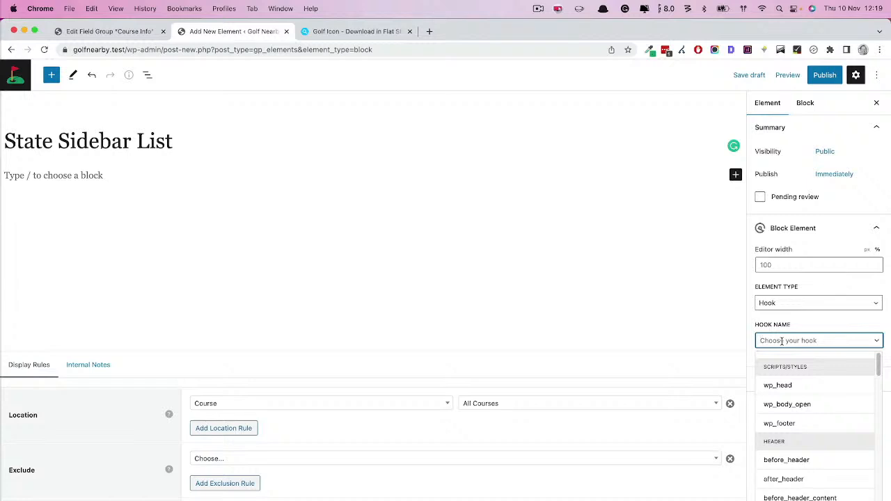
Hook the State Sidebar List element to after_right_sidebar_content and insert a Container block as its content.
text(sidebar_content)
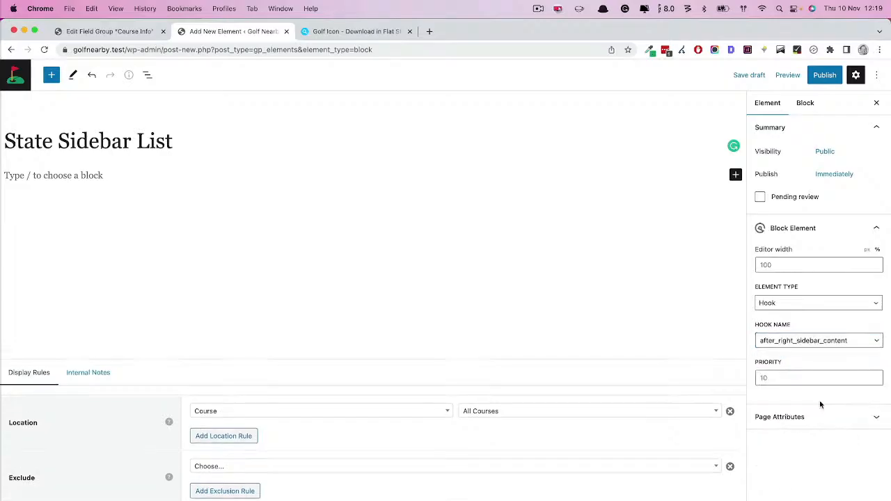
click(822, 405)
click(54, 173)
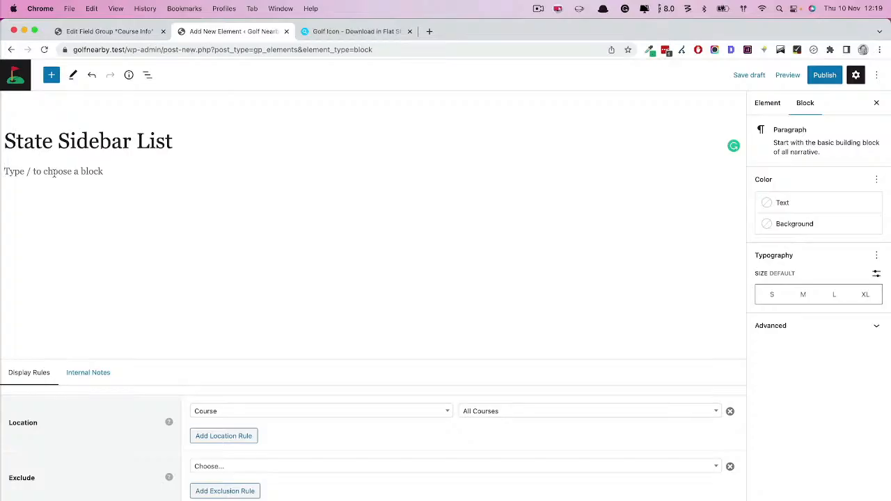
text(/cont)
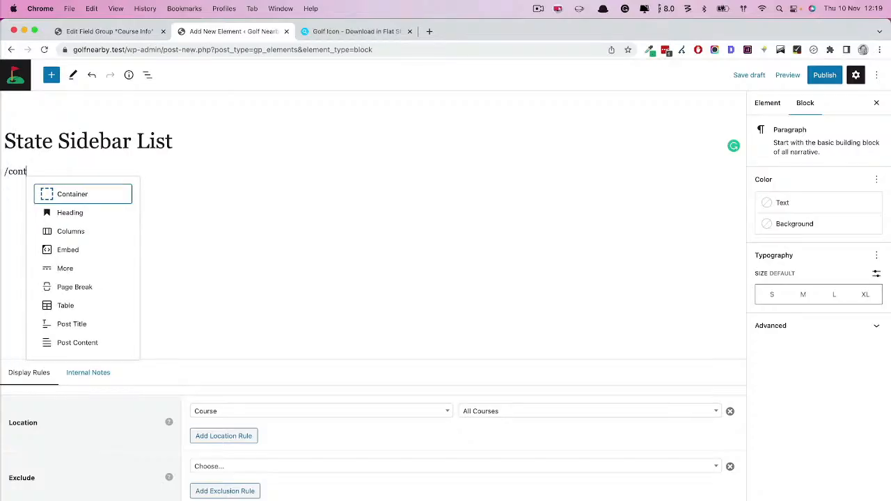
click(72, 200)
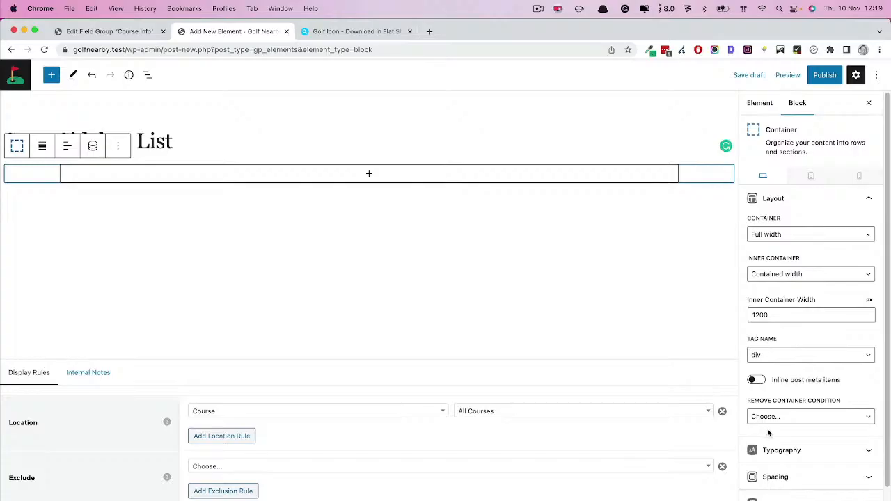
scroll(816, 414, down, 3)
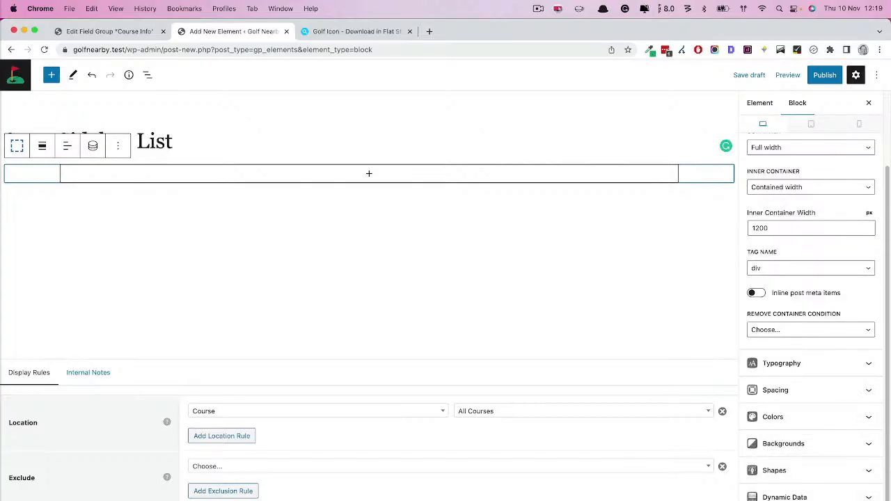
scroll(816, 414, down, 4)
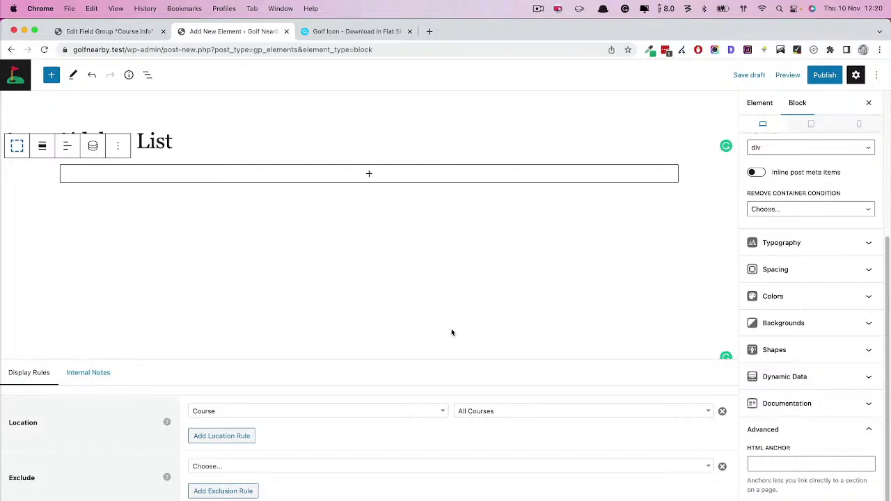
Add a Headline inside the container and set its dynamic text to the post meta field course_state.
click(371, 174)
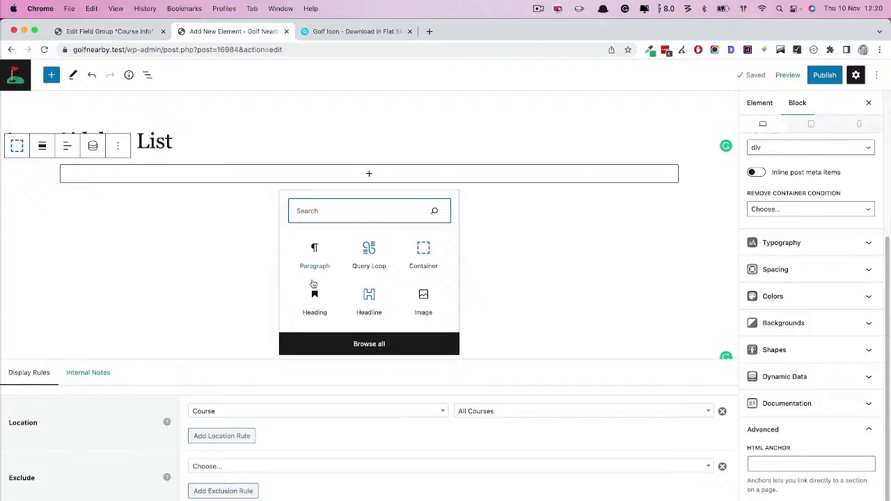
click(370, 297)
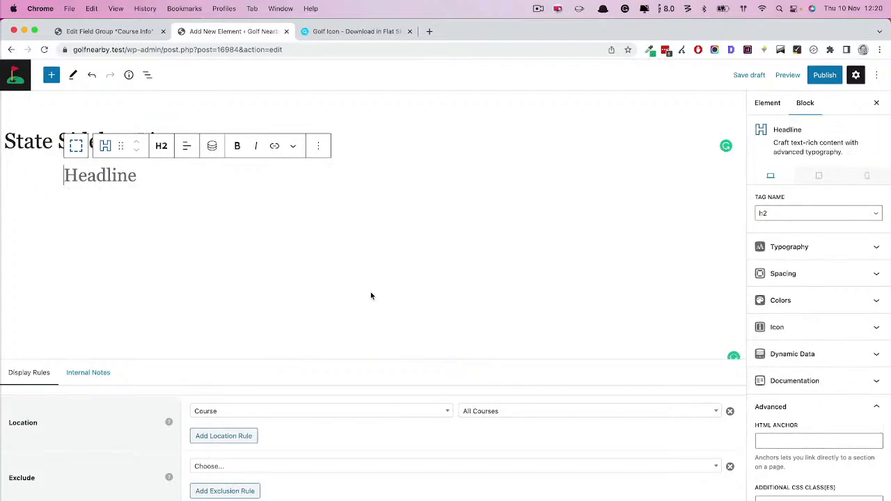
click(105, 148)
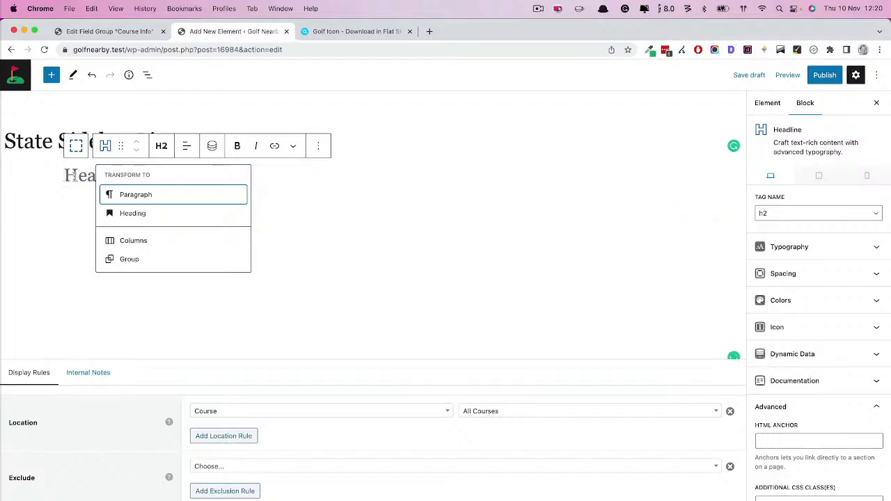
click(72, 176)
click(212, 146)
click(243, 193)
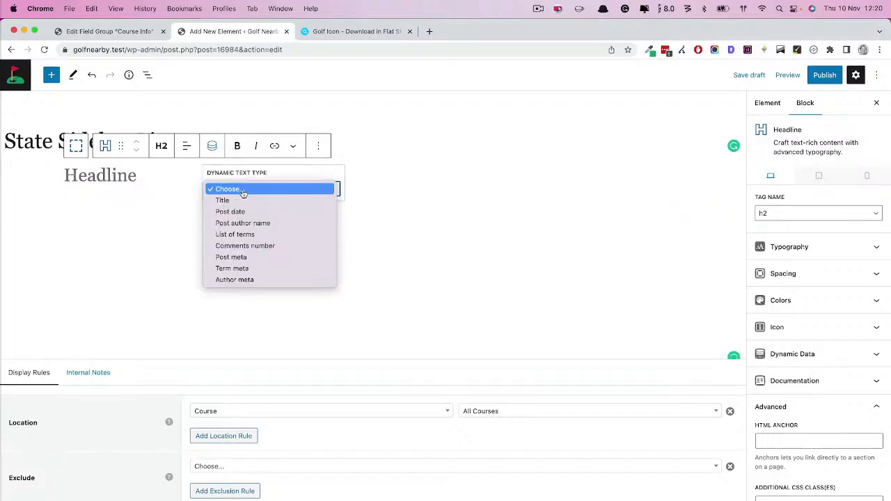
click(243, 258)
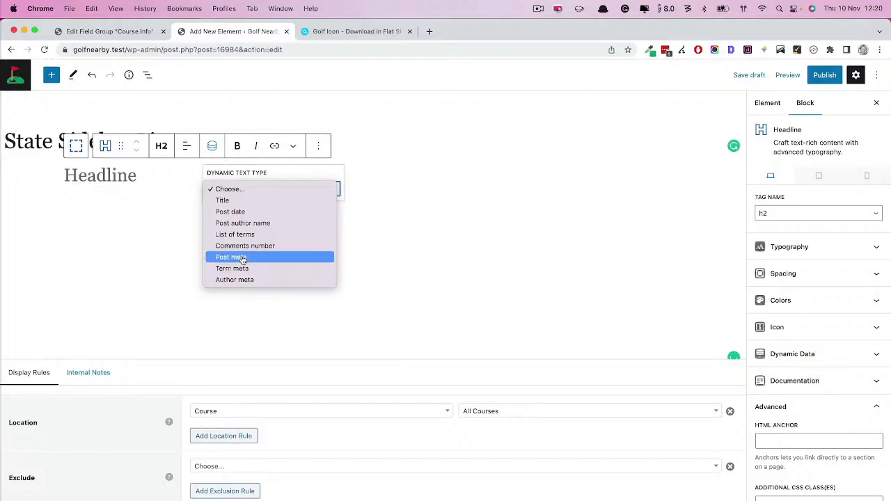
click(226, 221)
text(course_state)
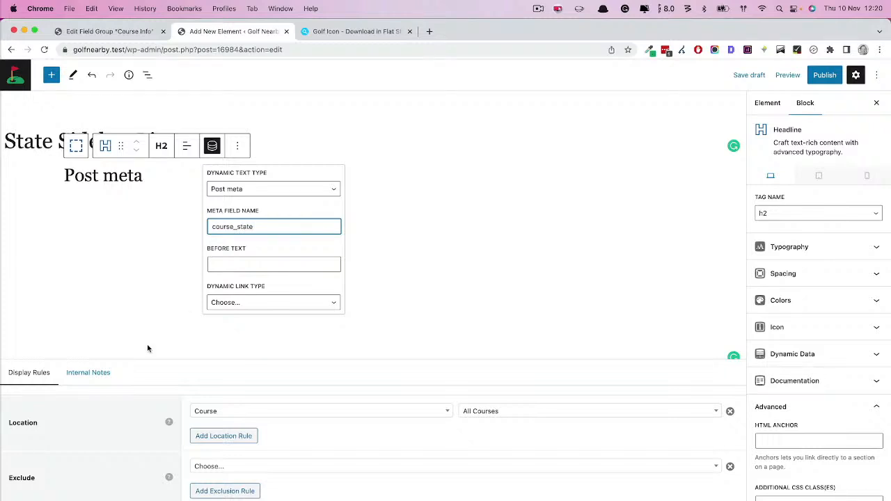
Set the headline's before text to "More Courses in".
click(243, 263)
text(Go)
key(BackSpace)
key(BackSpace)
text(More Courses )
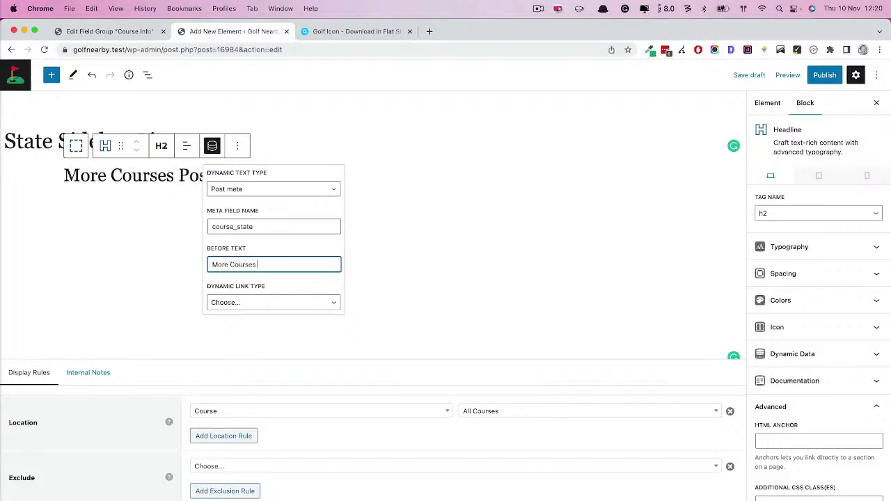
text(in)
Insert a GenerateBlocks Query Loop below the headline with the Title & date layout and set its post type to Courses.
key(Return)
text(/)
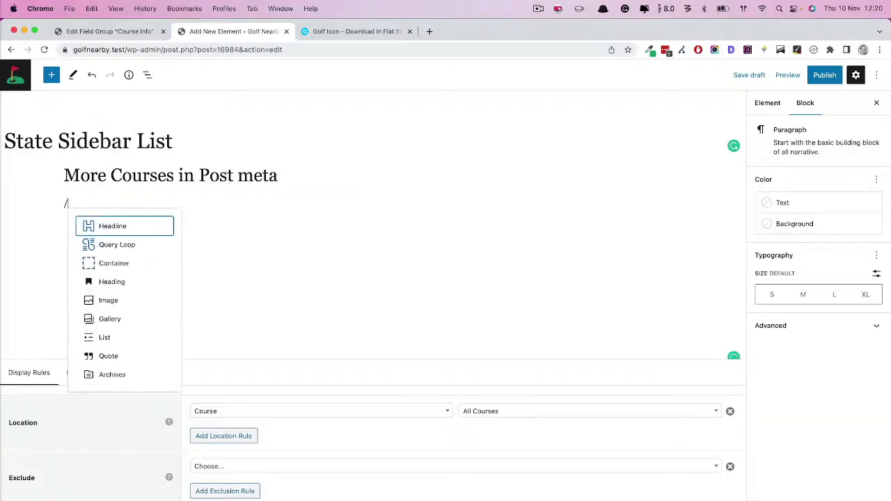
text(quer)
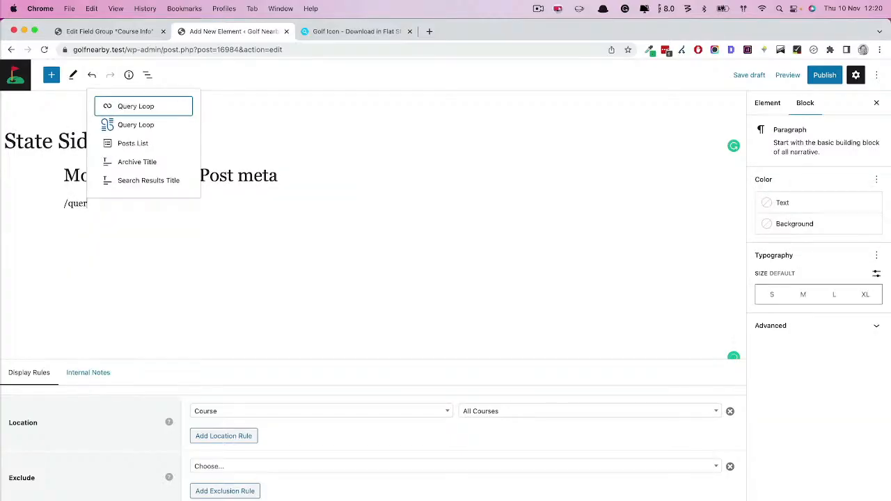
click(108, 126)
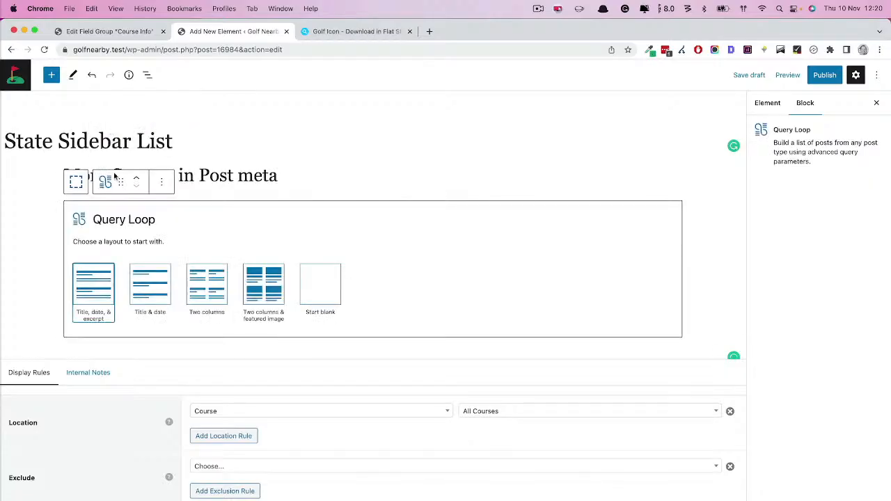
click(144, 289)
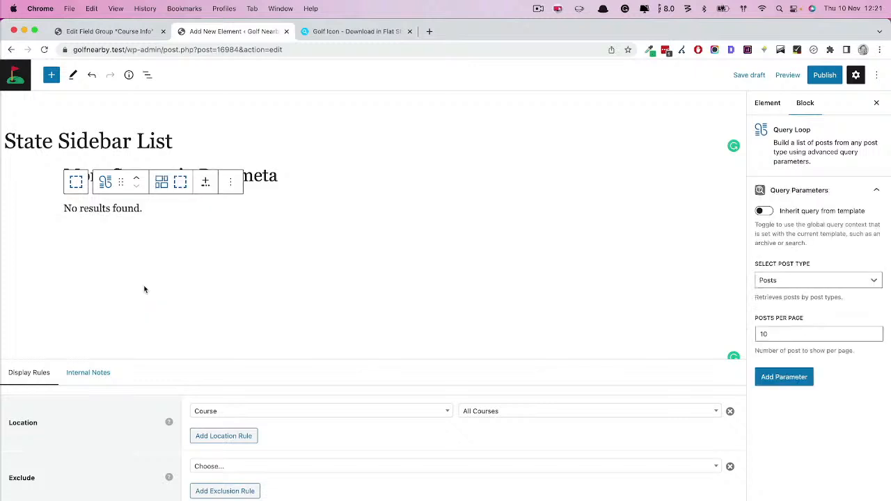
click(117, 208)
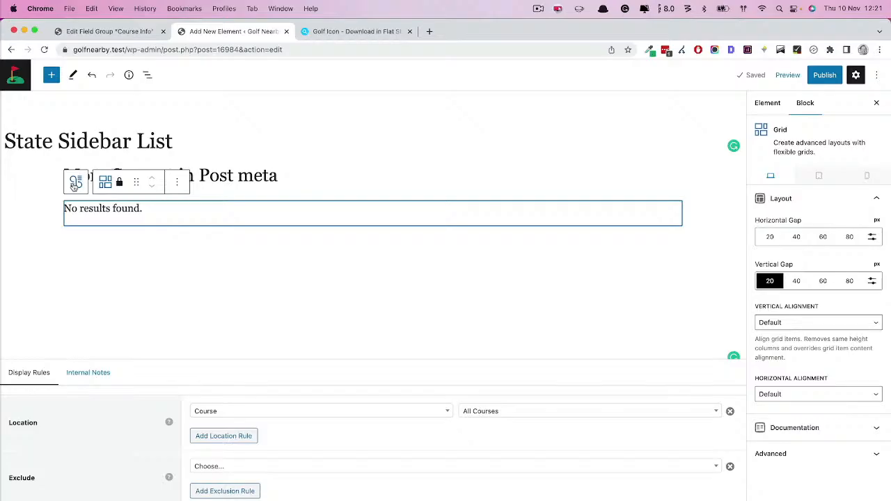
click(75, 183)
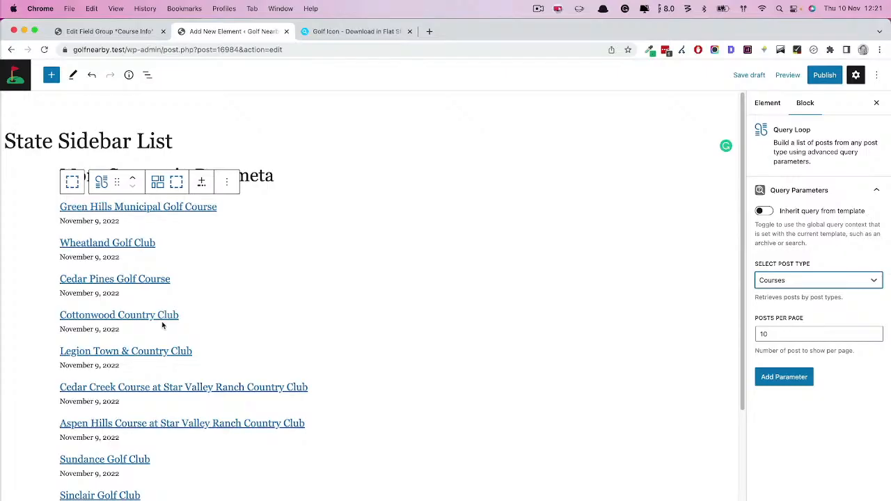
Remove the date from the loop entries and change the course title's tag to paragraph.
click(160, 183)
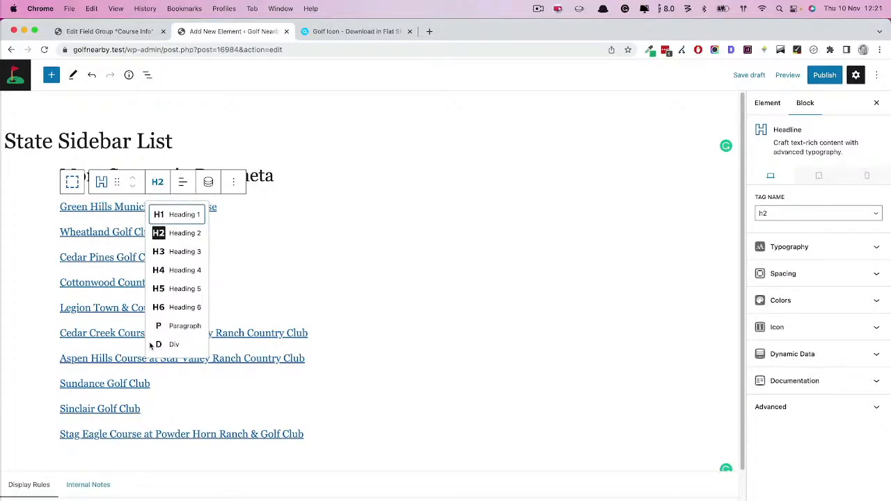
click(179, 330)
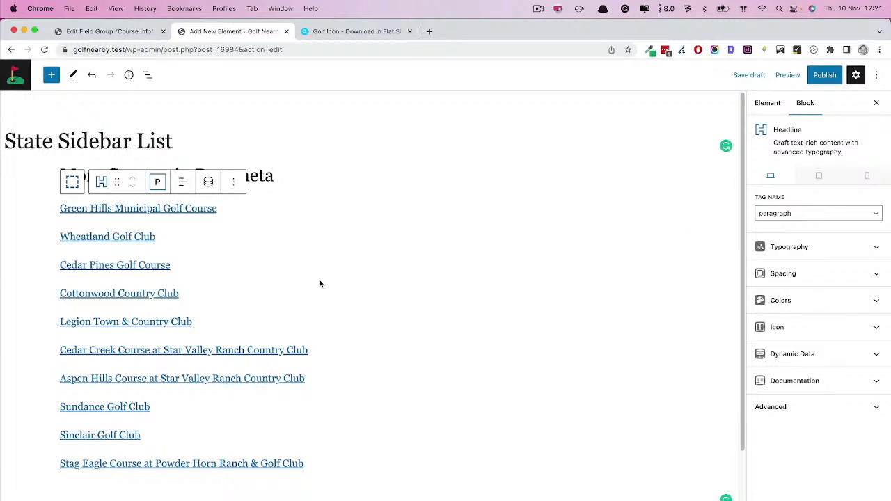
click(226, 252)
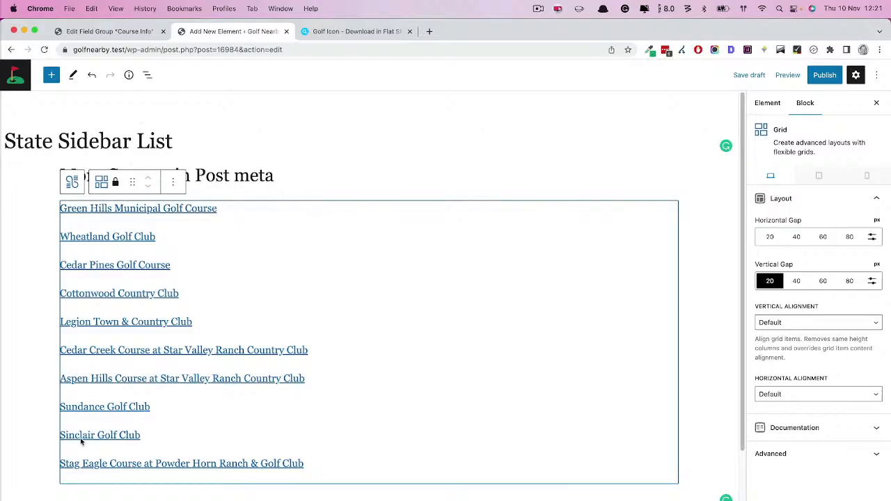
click(264, 176)
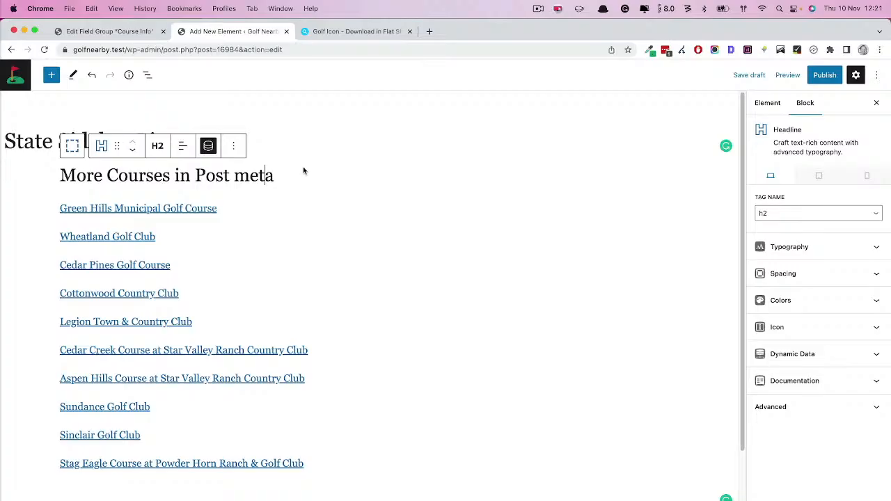
Publish the State Sidebar List element, then open the admin's Courses list in the browser tab holding the Course Info field group.
click(826, 75)
click(790, 76)
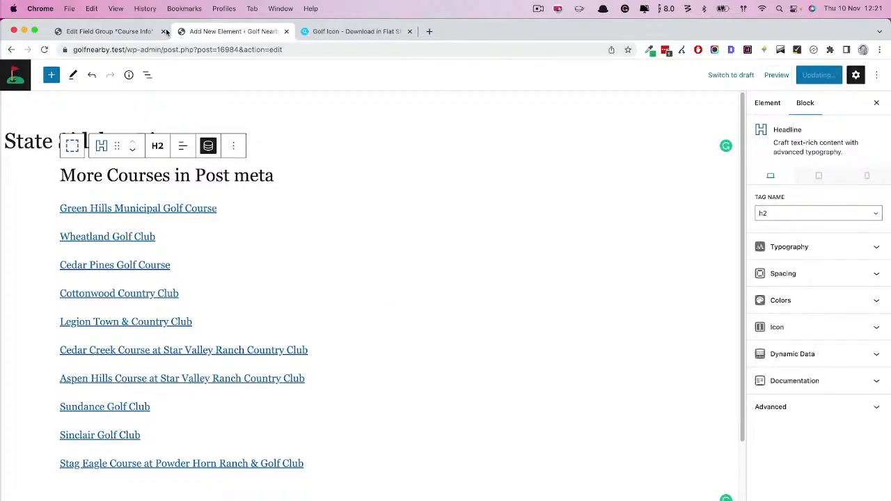
click(122, 35)
mouse_move(42, 132)
click(120, 139)
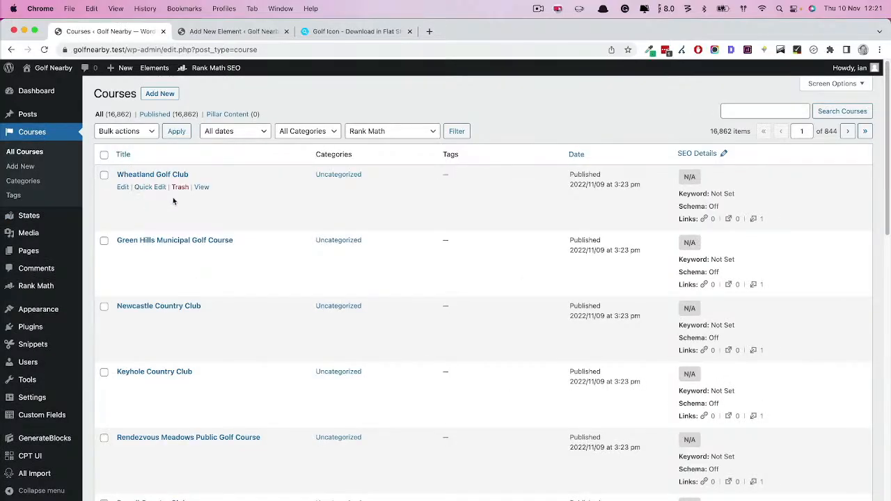
View the Wheatland Golf Club course page and check the Green Hills Municipal Golf Course link from its sidebar list in a new tab.
click(200, 188)
scroll(439, 327, down, 4)
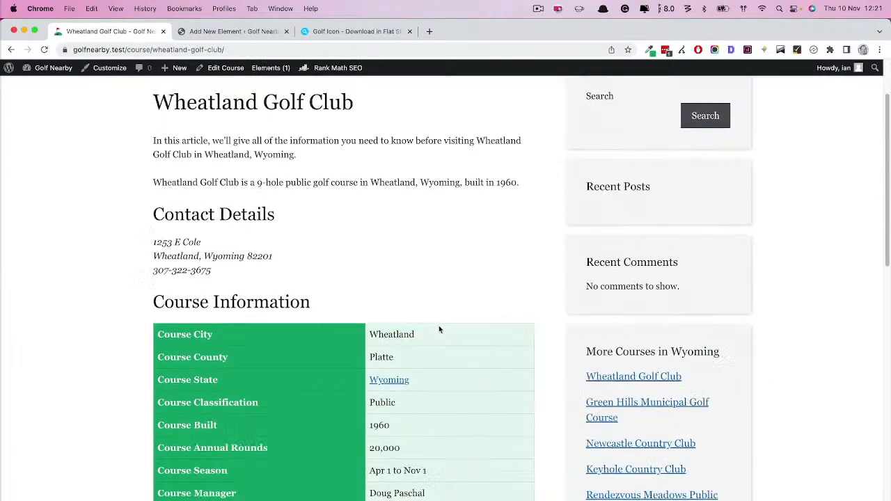
scroll(438, 330, down, 1)
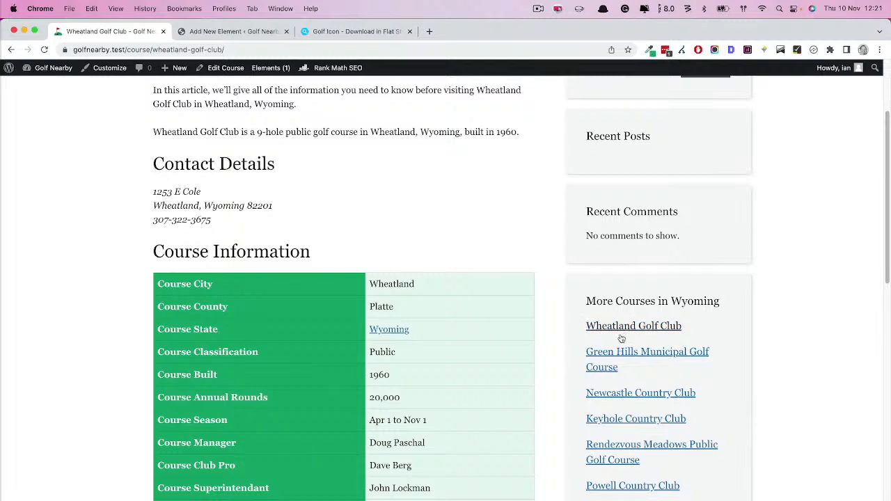
super+click(624, 357)
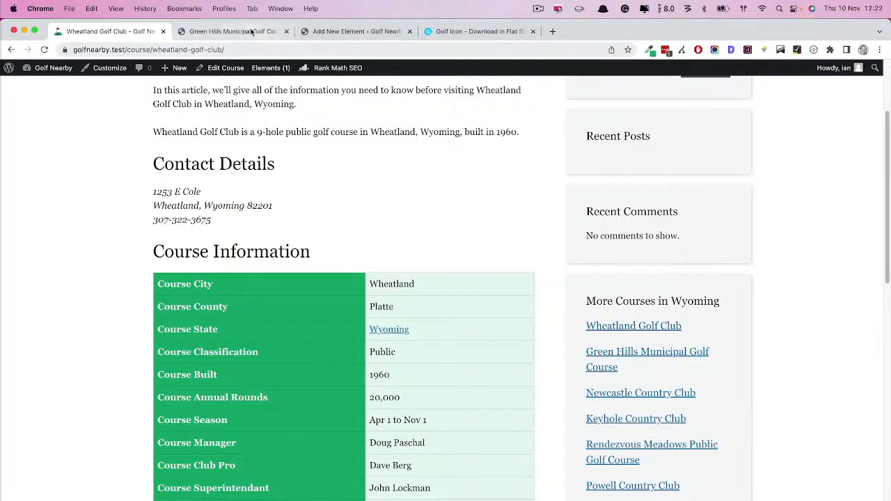
click(234, 32)
click(114, 36)
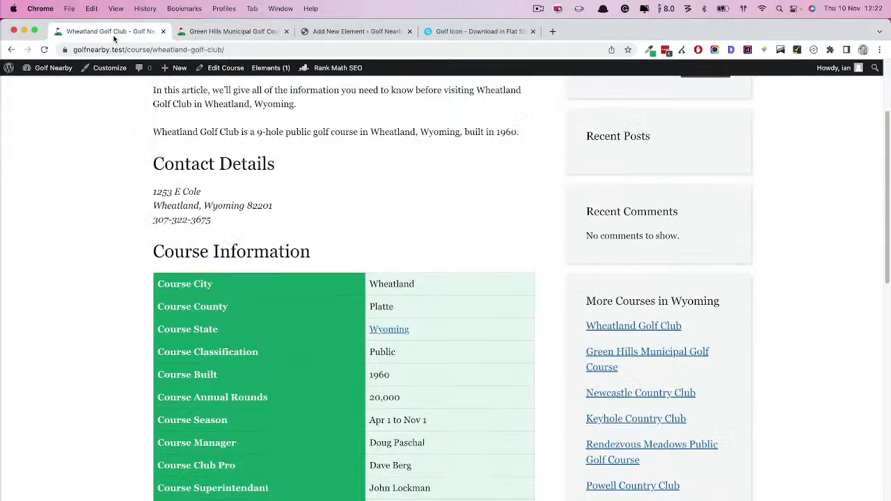
Open White Mountain Golf Course and Old Baldy Club from the sidebar list in new tabs and compare the course pages.
scroll(516, 365, down, 3)
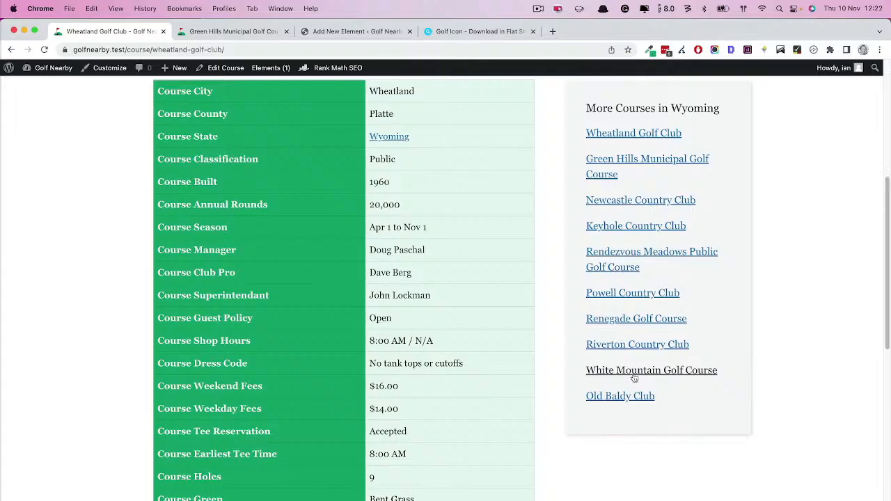
super+click(633, 375)
click(331, 35)
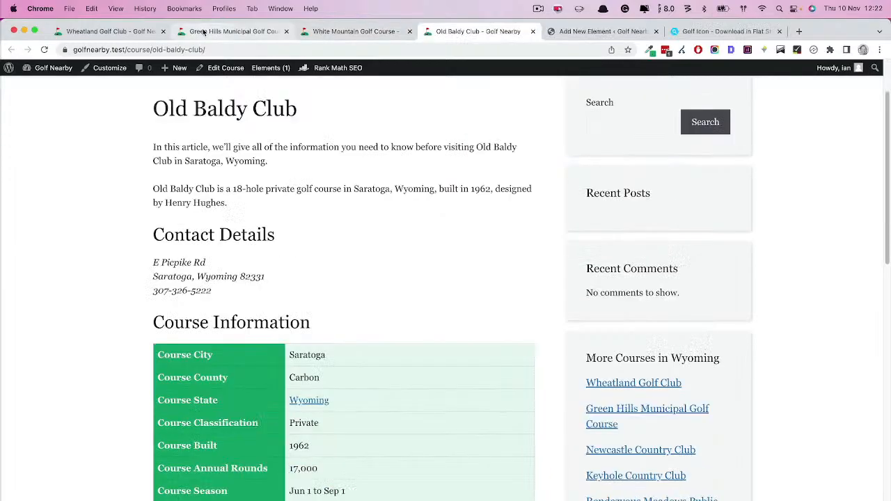
click(230, 31)
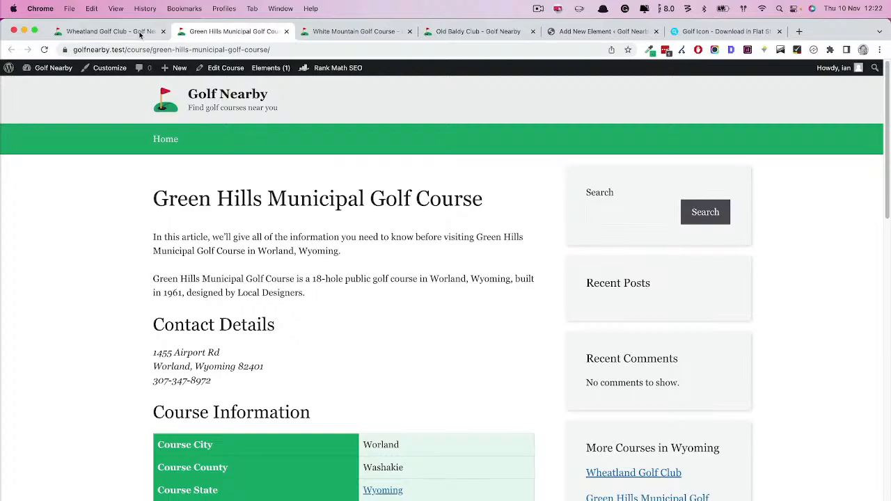
click(110, 32)
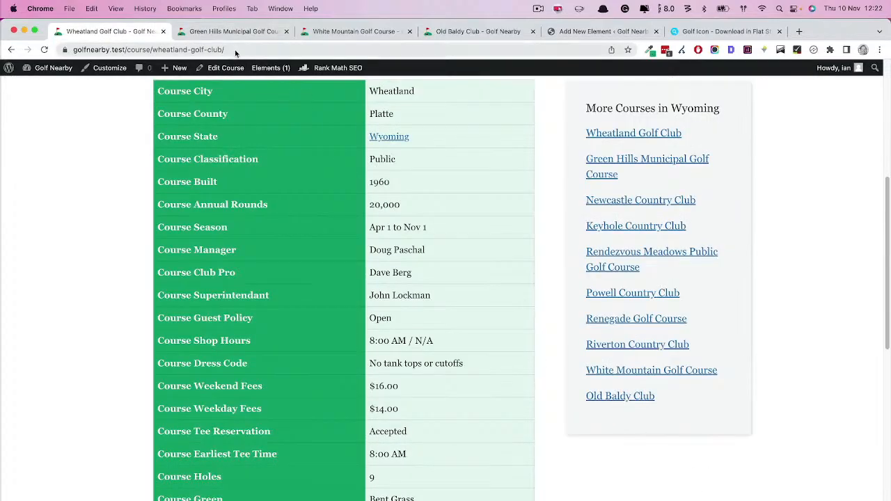
In the State Sidebar List element, set the Query Loop's posts per page to 100 and update the element.
click(602, 32)
click(221, 275)
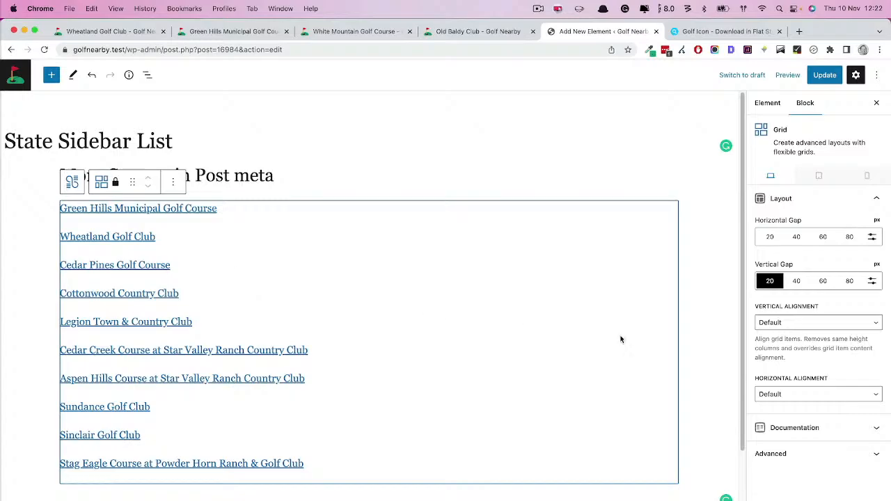
click(827, 462)
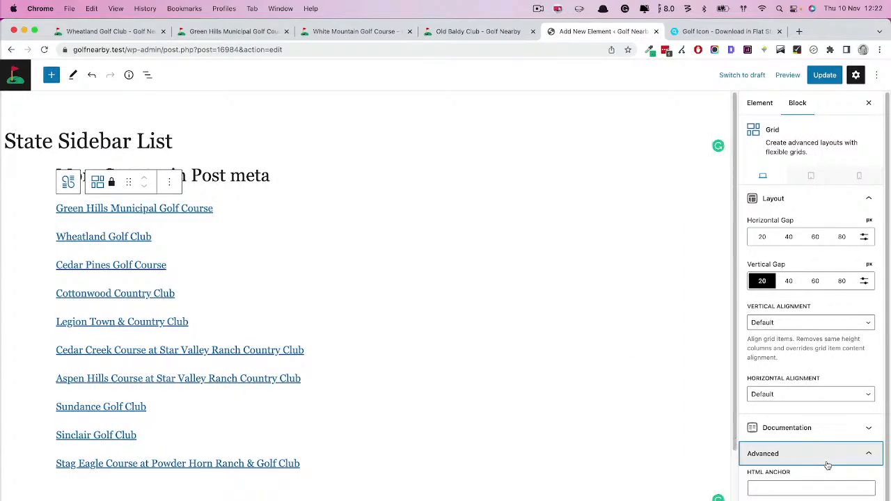
scroll(827, 465, down, 1)
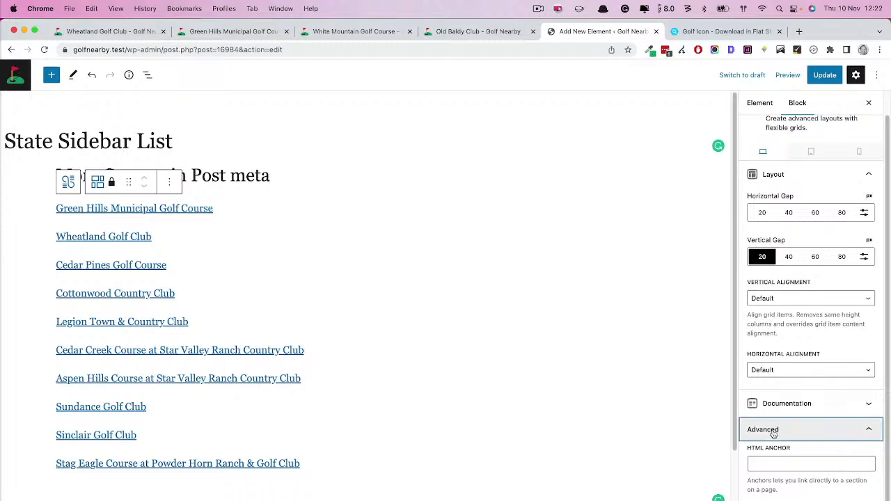
click(83, 183)
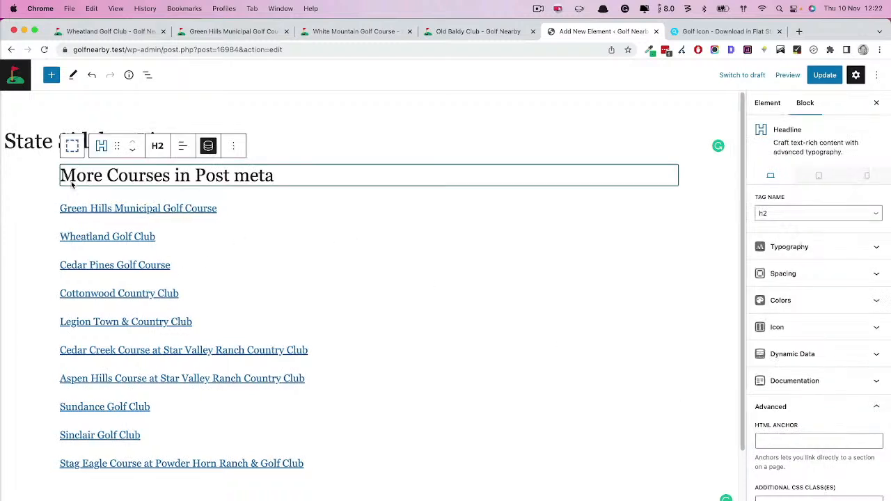
click(209, 253)
click(69, 182)
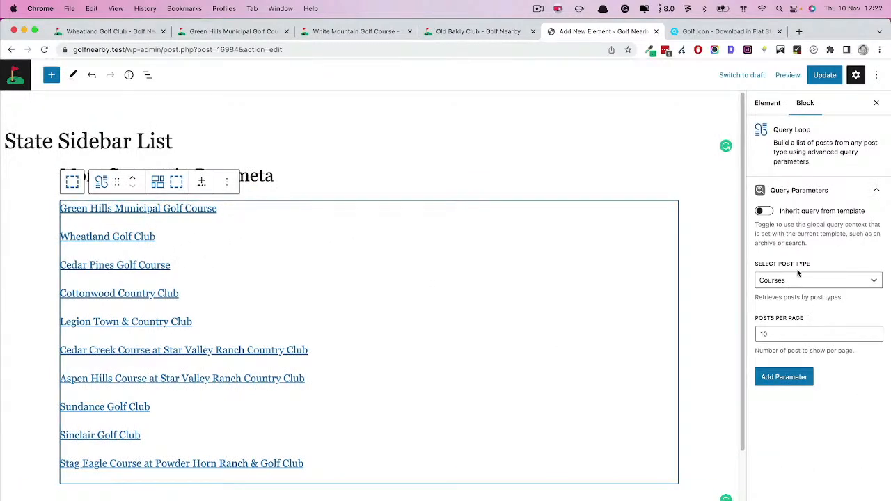
click(788, 375)
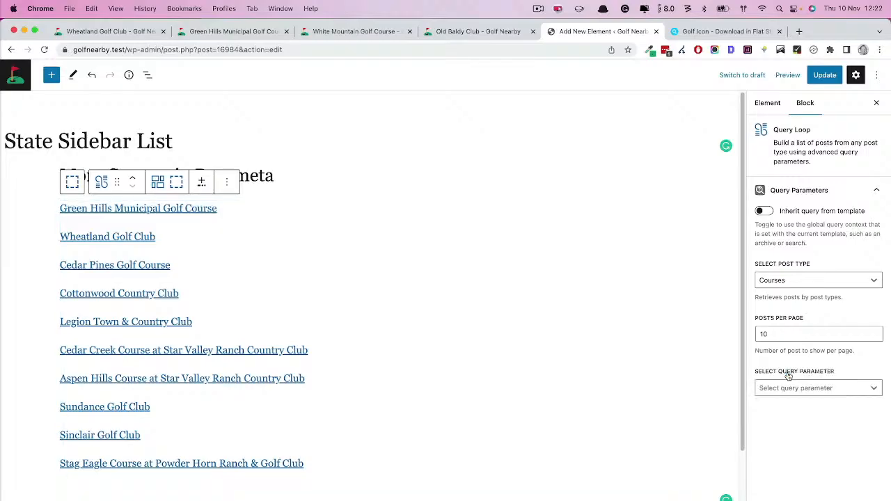
click(788, 335)
text(0)
click(824, 77)
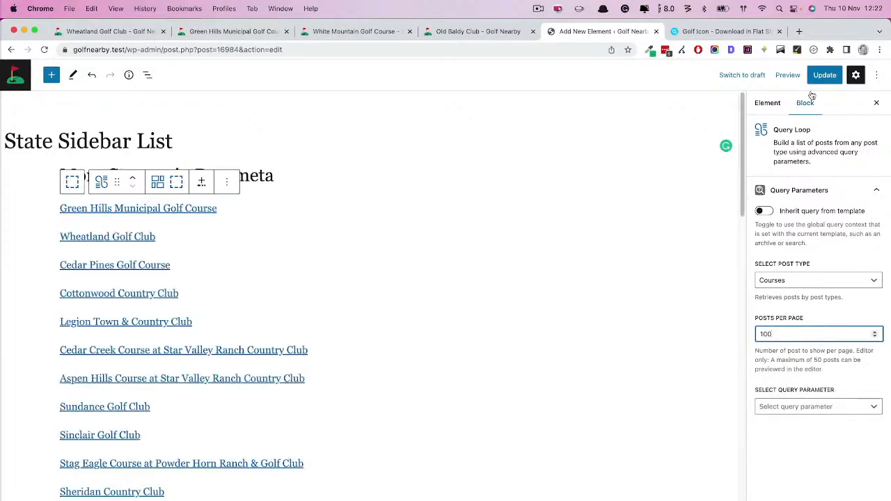
Reload the Old Baldy Club page, examine its sidebar course list, and open Hickory Meadows Golf Course from it to compare the list there.
click(477, 31)
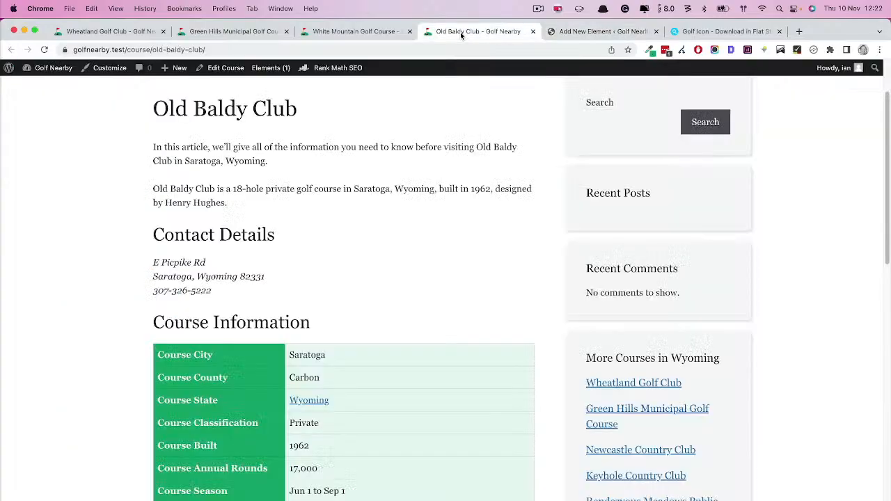
click(44, 49)
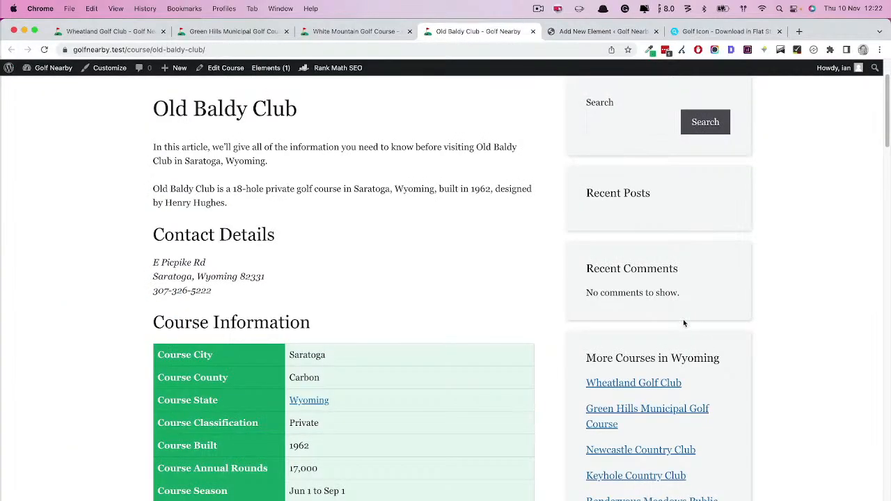
scroll(683, 321, down, 10)
scroll(683, 322, down, 20)
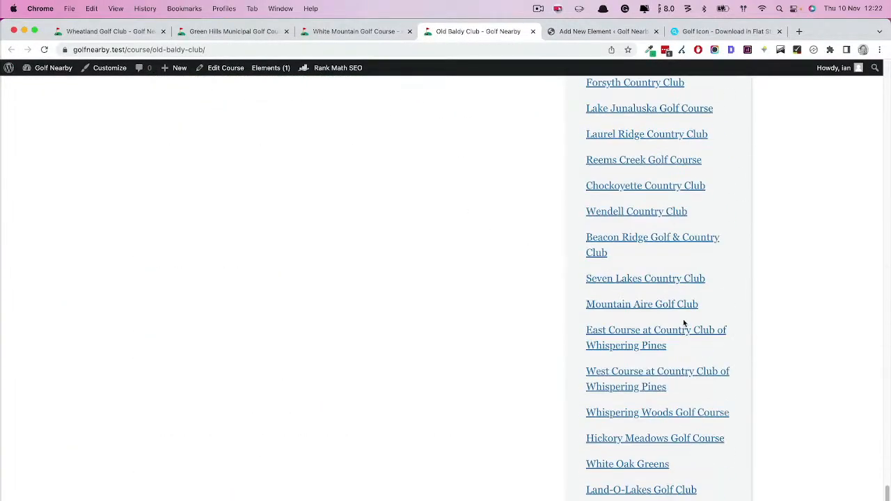
super+click(630, 340)
click(529, 31)
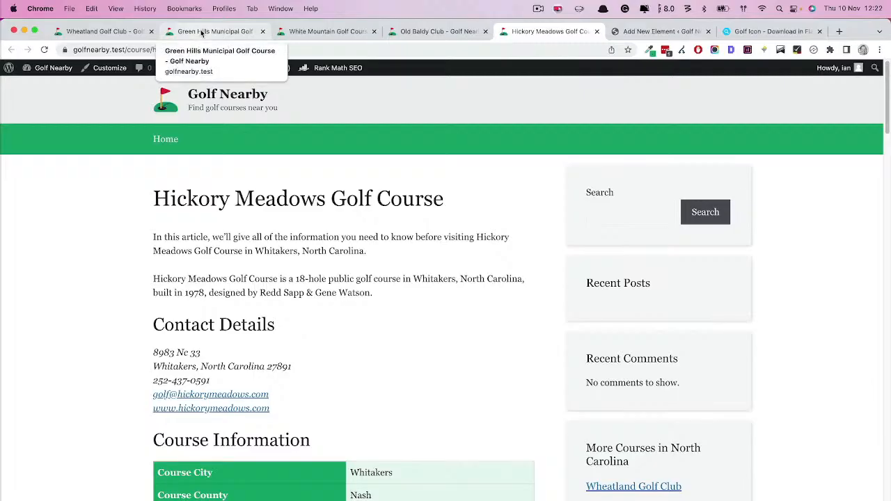
scroll(672, 366, down, 20)
scroll(672, 366, down, 15)
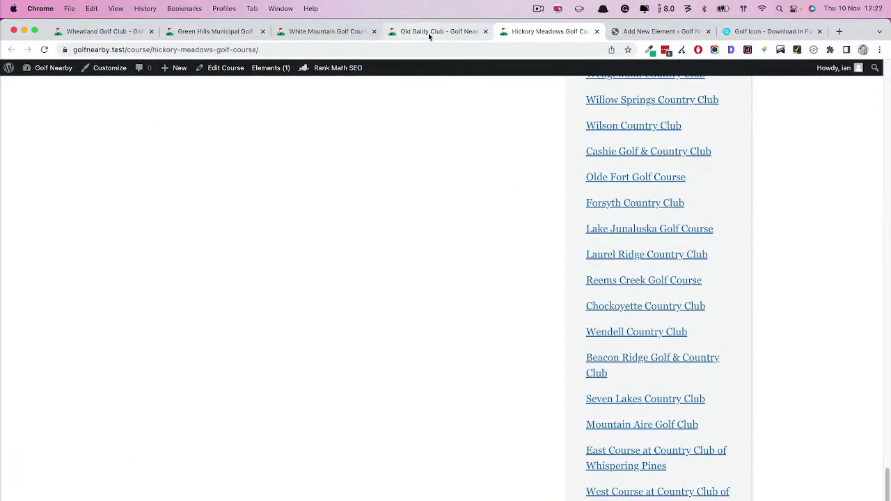
Set the State Sidebar List Query Loop's posts per page to 30 and update the element.
click(635, 32)
click(795, 329)
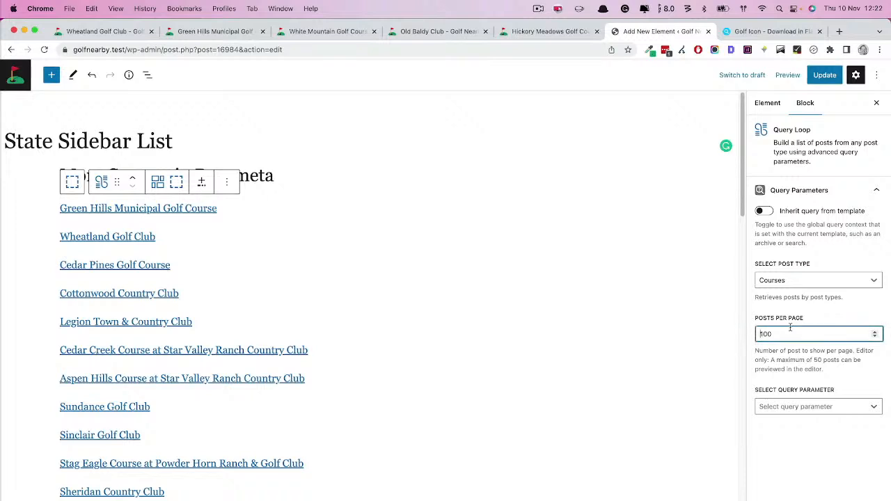
drag(794, 328, 740, 330)
text(30)
click(821, 451)
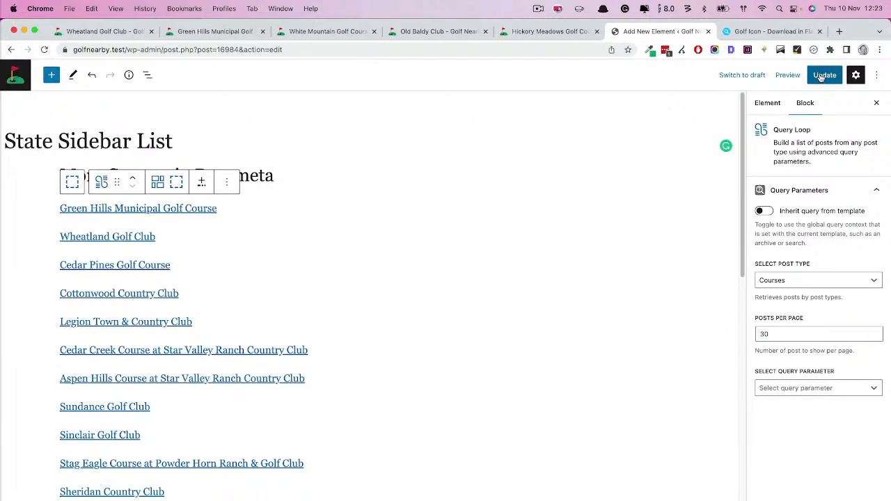
Select the Grid block inside the Query Loop through the block list and open its advanced settings.
click(278, 259)
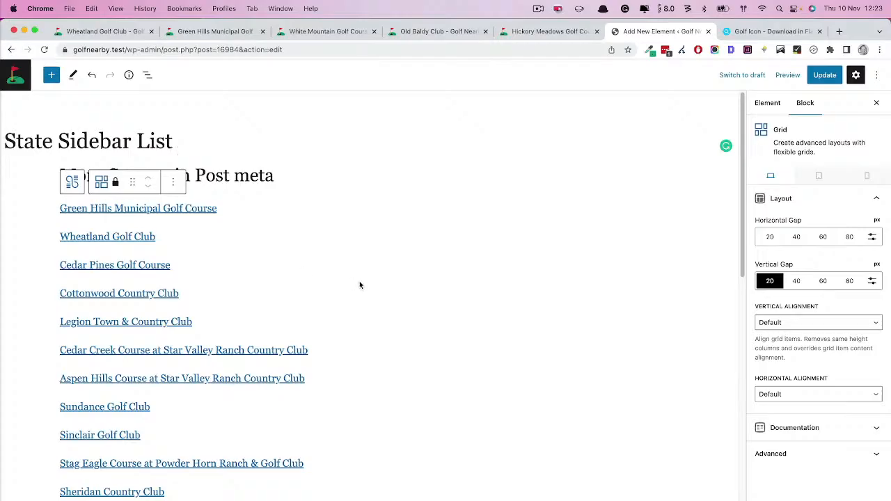
click(64, 180)
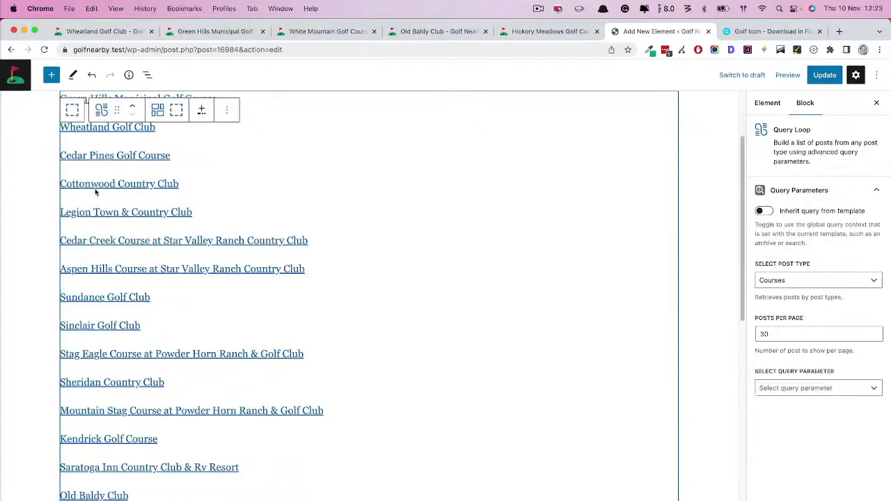
click(149, 77)
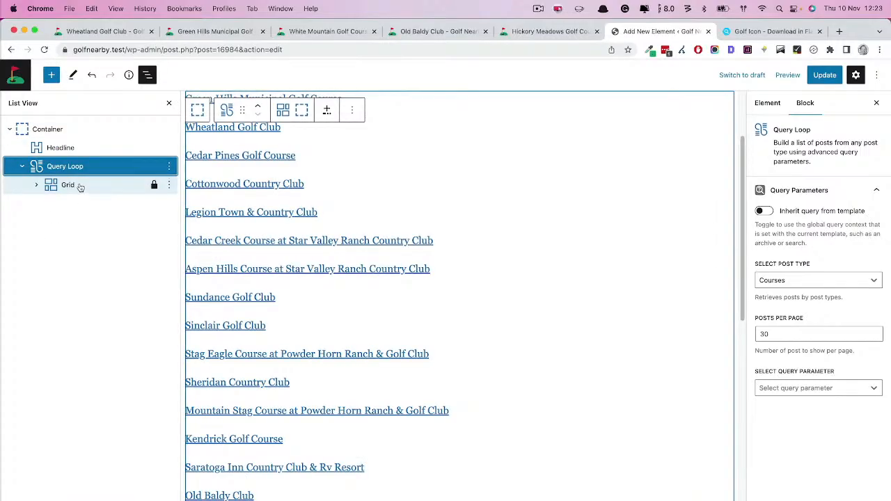
click(80, 186)
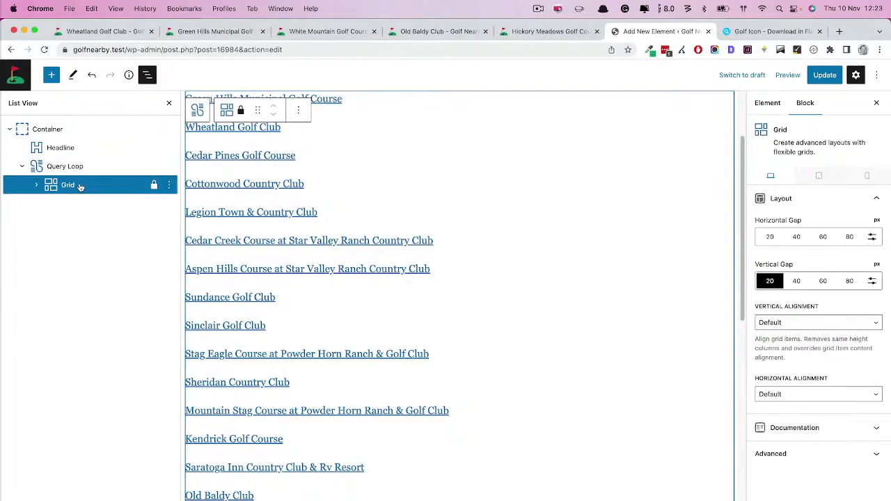
click(760, 454)
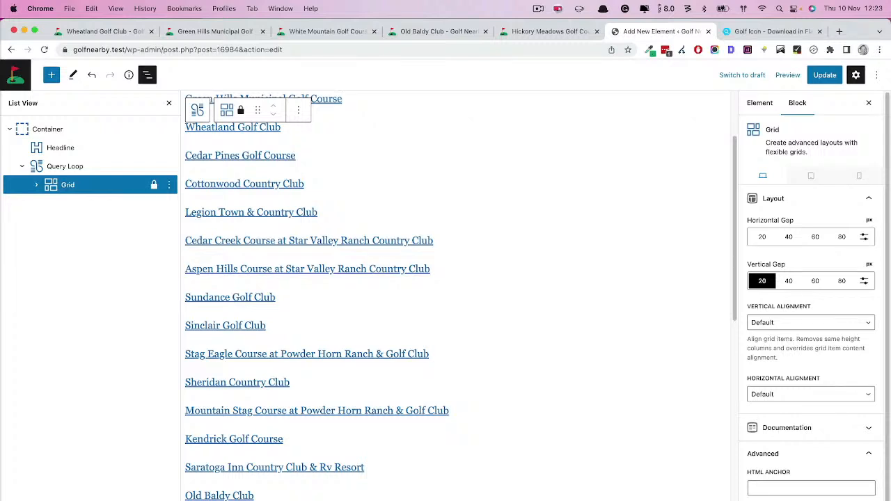
scroll(593, 232, down, 10)
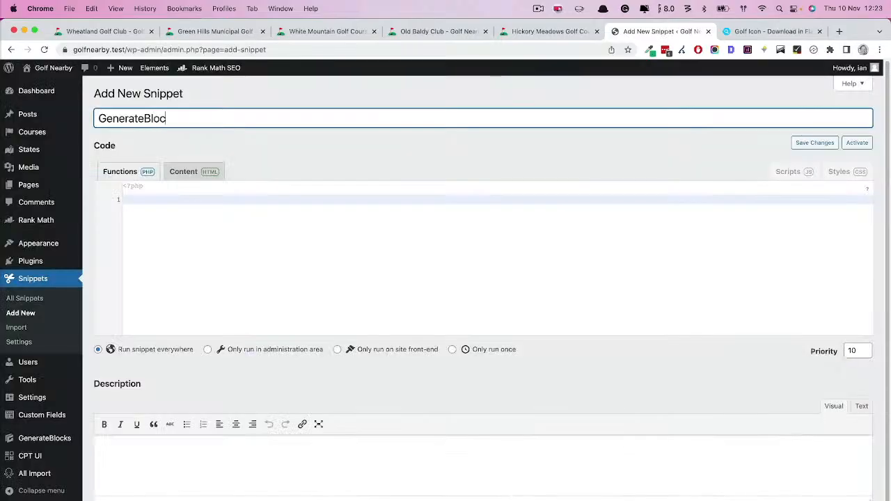
Title the new snippet GenerateBlocks and add the generateblocks_query_loop_args PHP filter matching course_state for the state-courses-widget class, with random order.
text(ks)
click(214, 221)
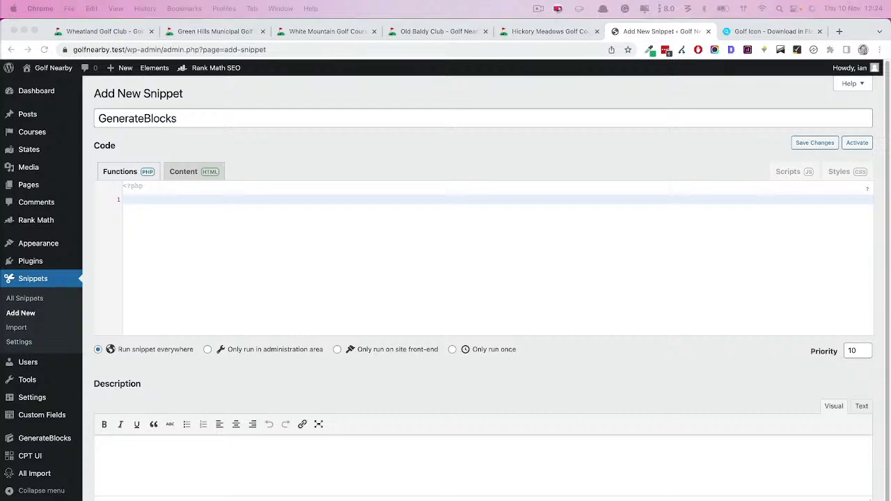
click(313, 250)
text(add_filter( 'generateblocks_query_loop_args', function( $query_args, $attributes ) { 	if ( ! empty( $attributes['className'] ) && strpos( $attributes['className'], 'state-courses-widget' ) !== false ) { 		$query_args['meta_query'] = array( 			array( 				'key' => 'course_state', 				'value' => get_field( 'course_state' ), 			), 		); 		$query_args['orderby'] = 'rand'; 	}  	return $query_args; }, 10, 2 );)
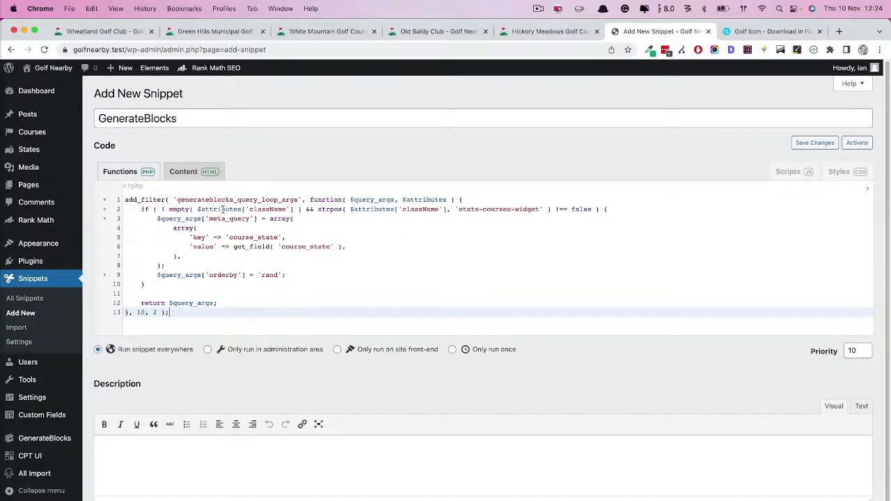
Examine the snippet's class name check, its course_state meta query, and its orderby setting.
double_click(268, 209)
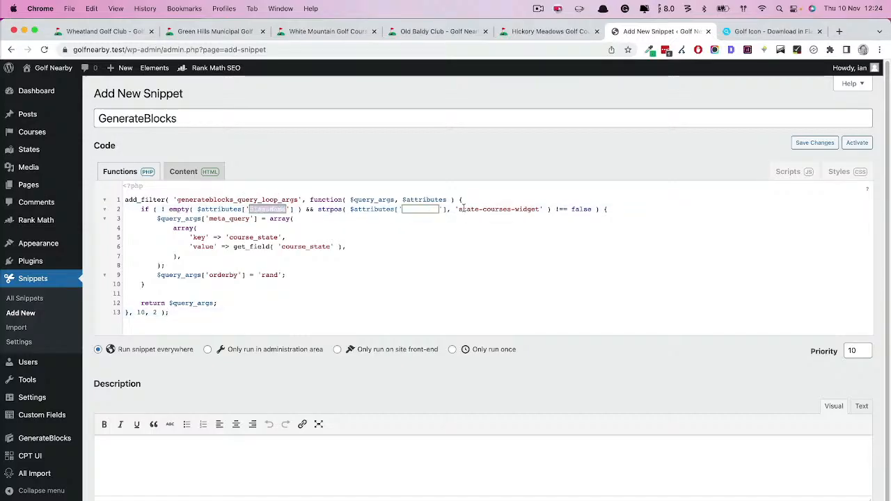
drag(459, 209, 540, 209)
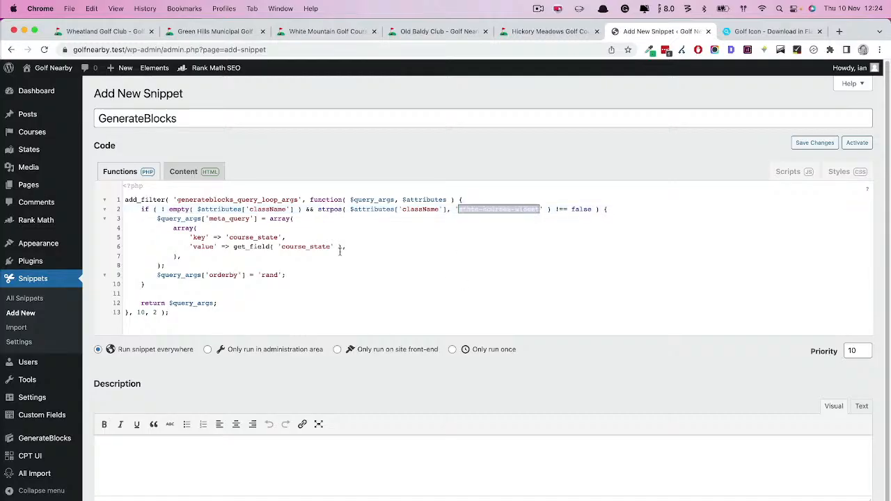
click(182, 228)
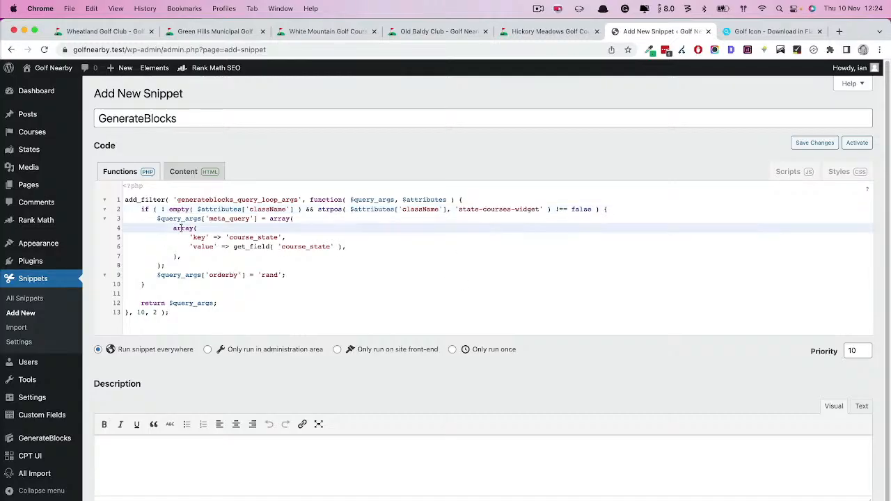
double_click(250, 237)
double_click(249, 247)
click(412, 255)
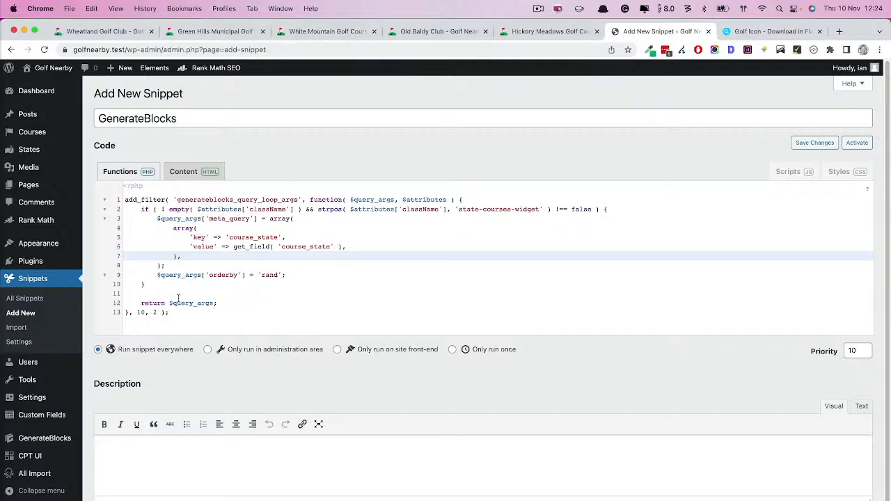
click(166, 277)
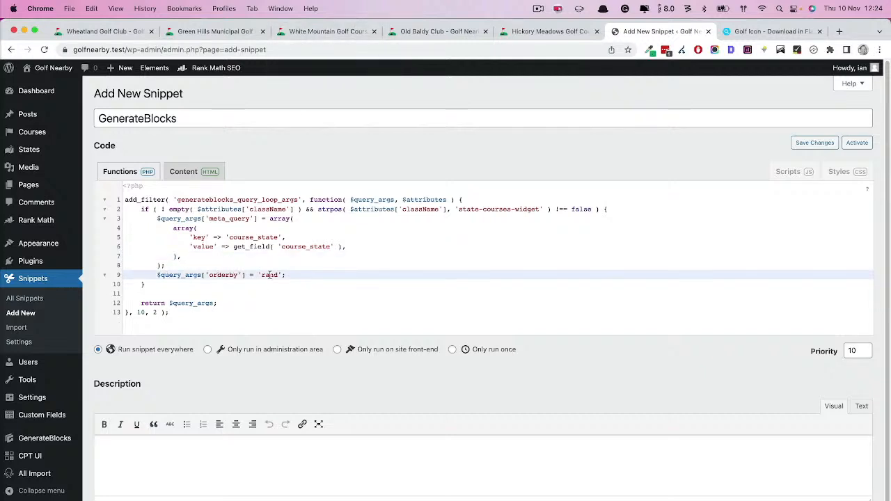
Save the GenerateBlocks snippet and reload the Hickory Meadows Golf Course page to check its sidebar list of state courses.
scroll(372, 392, down, 2)
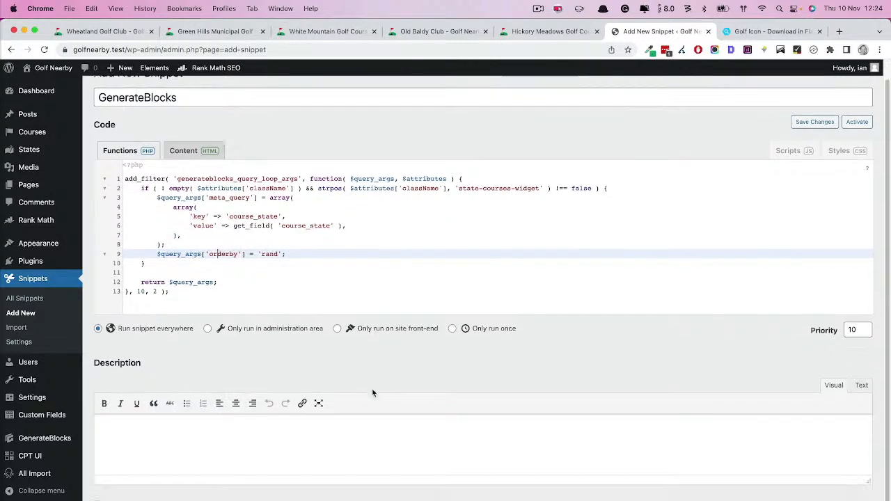
key(super+s)
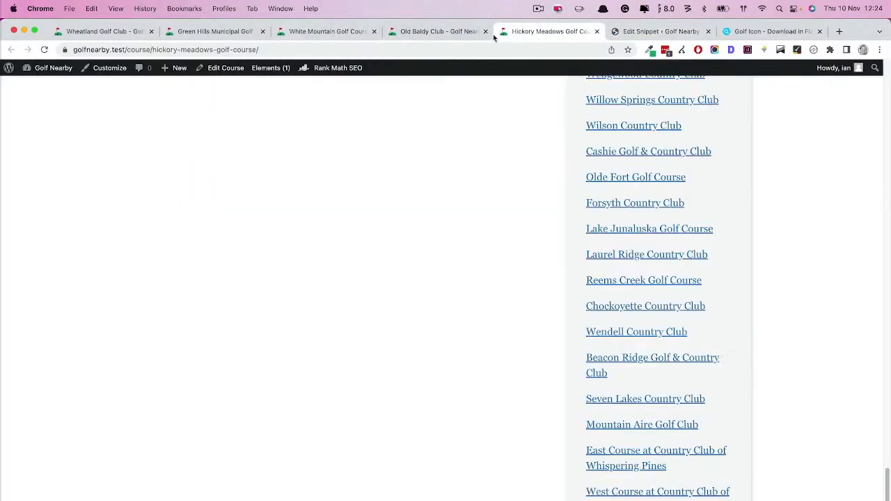
click(543, 32)
click(44, 50)
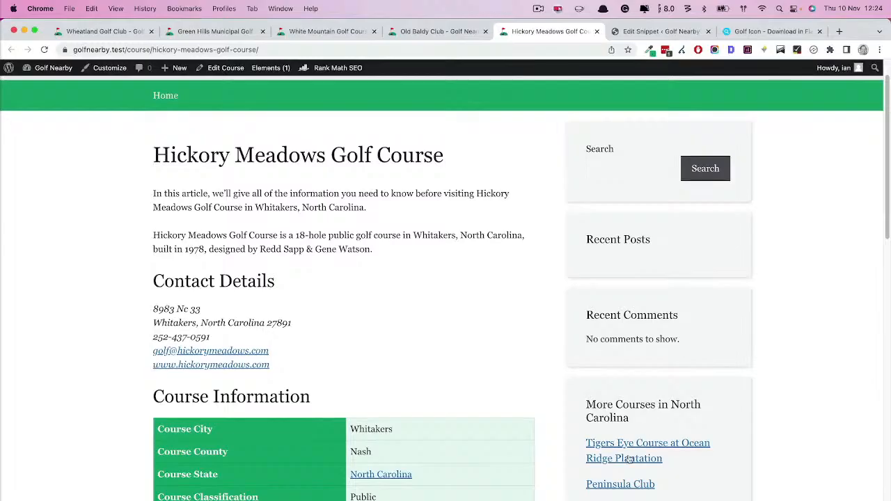
click(44, 49)
click(43, 50)
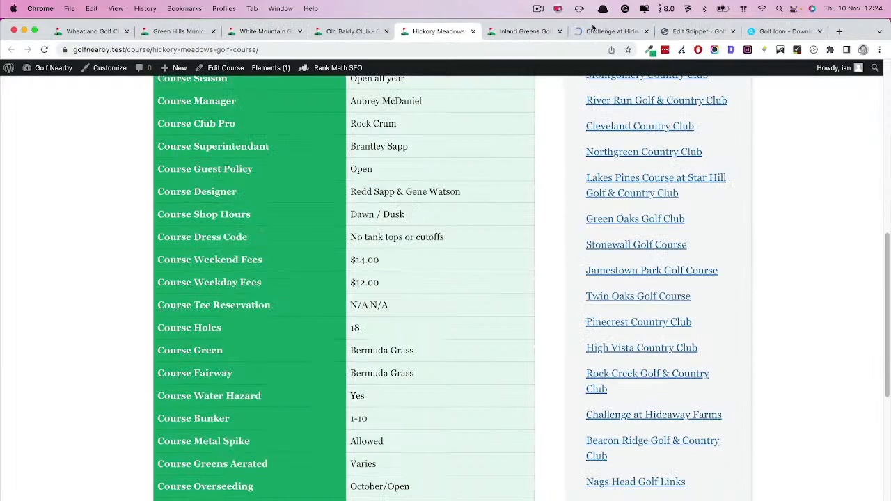
Check the sidebar course lists on the Challenge at Hideaway Farms and Inland Greens Golf Course pages.
click(599, 32)
scroll(414, 428, down, 4)
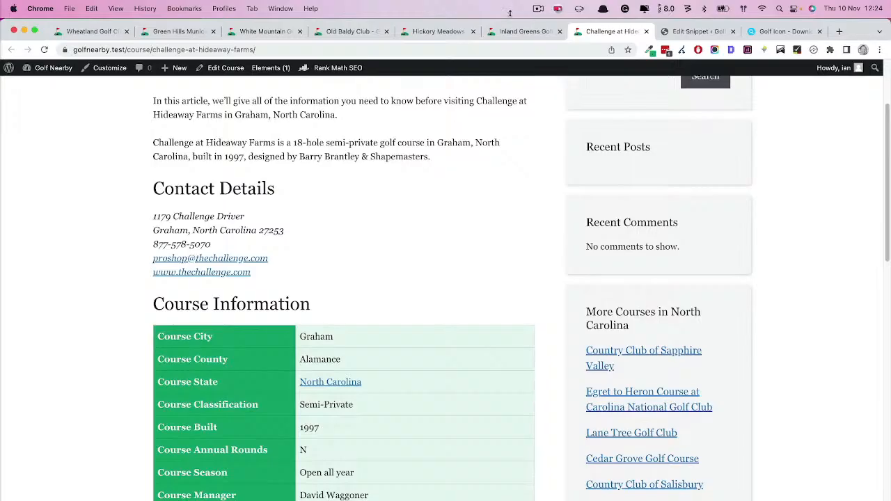
click(531, 29)
click(48, 50)
scroll(598, 319, down, 6)
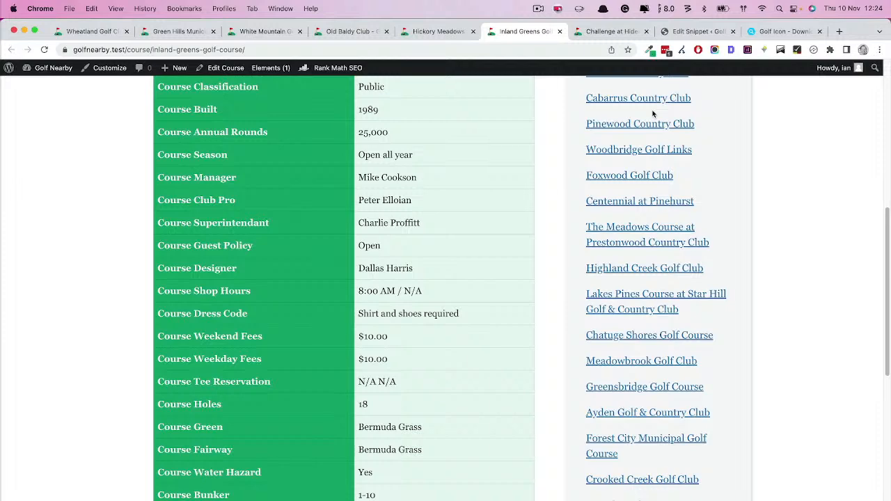
scroll(647, 307, down, 5)
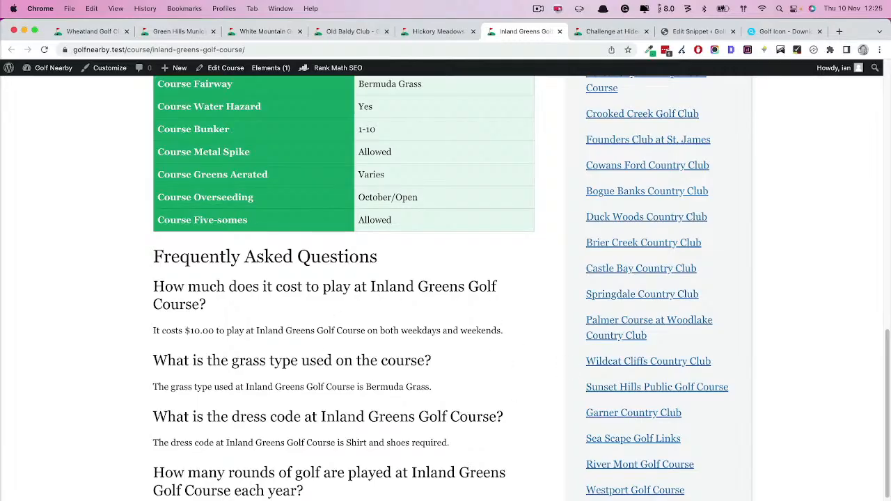
scroll(334, 293, up, 10)
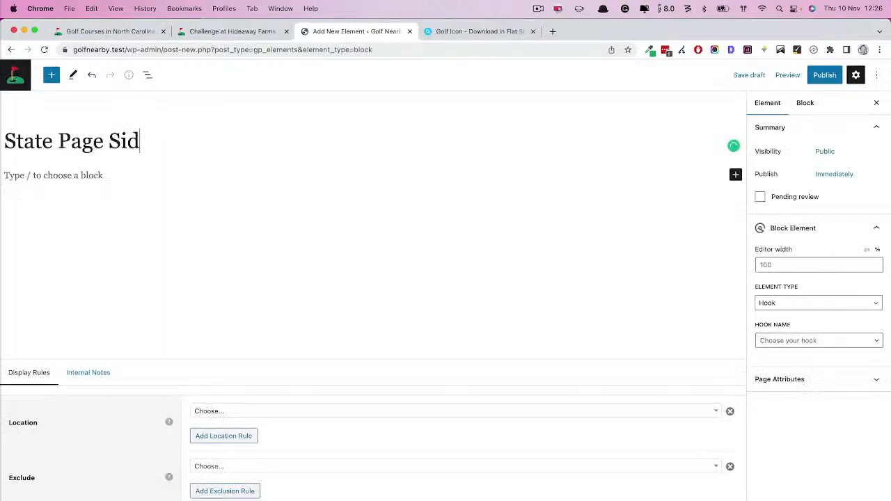
Title the new block element State Page Sidebar, insert a Container block in it and open the container's advanced settings.
text(ebar)
click(68, 177)
text(/conta)
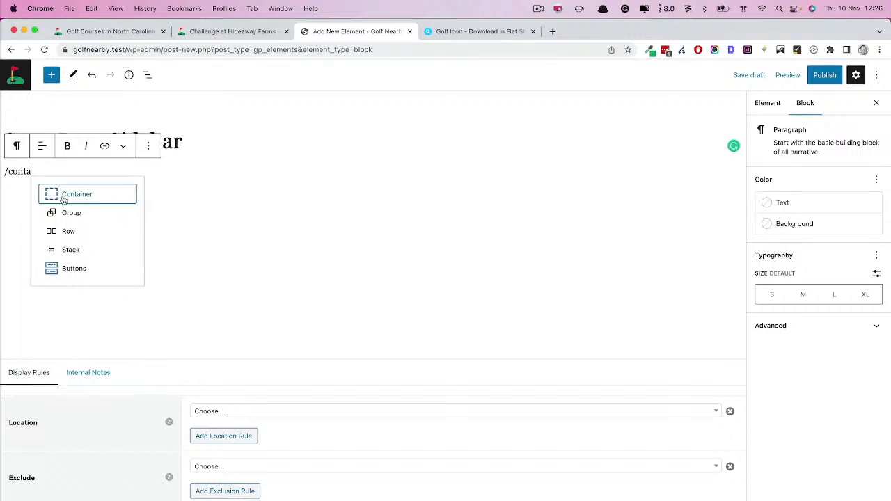
click(62, 199)
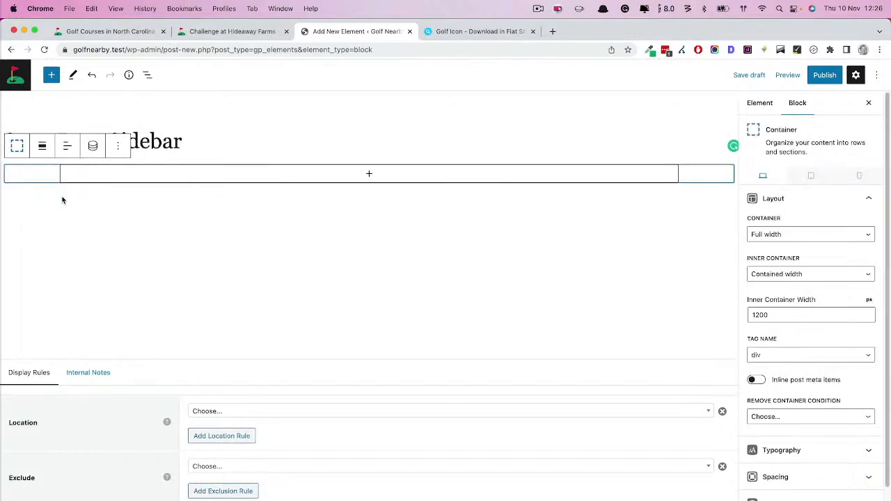
scroll(756, 413, down, 5)
click(765, 429)
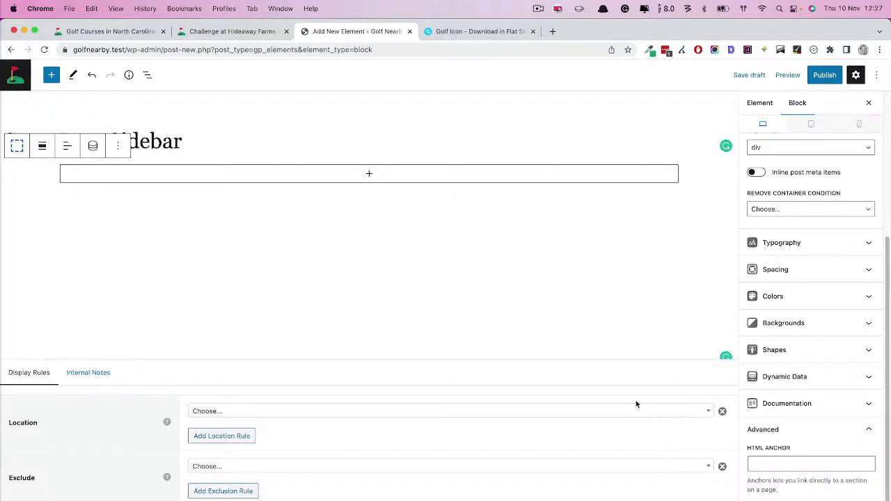
Add a Headline block inside the container reading "Find Courses in Other States".
click(369, 176)
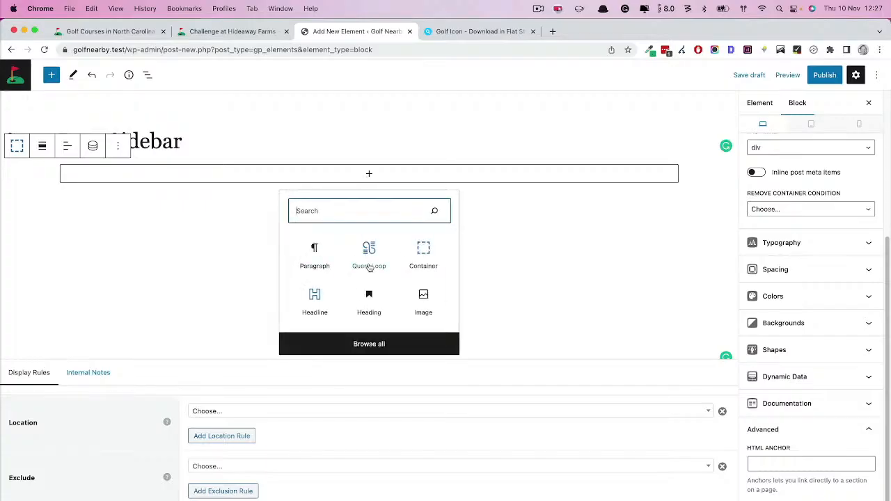
click(315, 301)
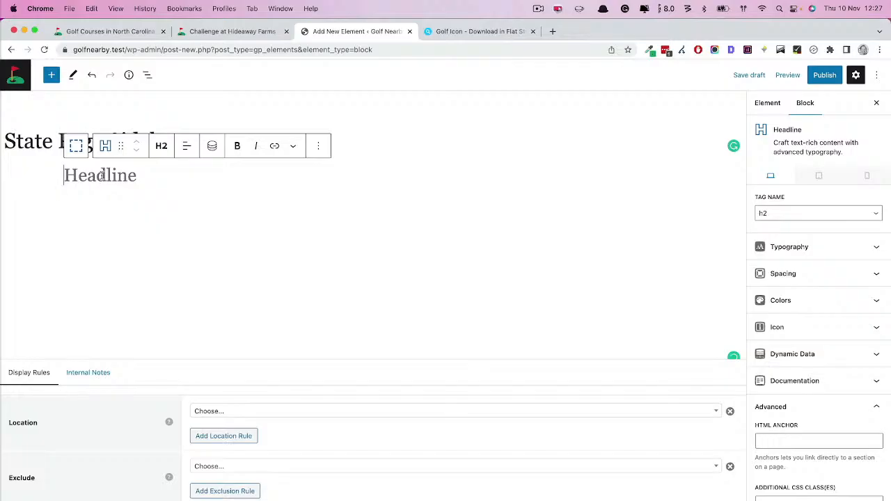
text(Find)
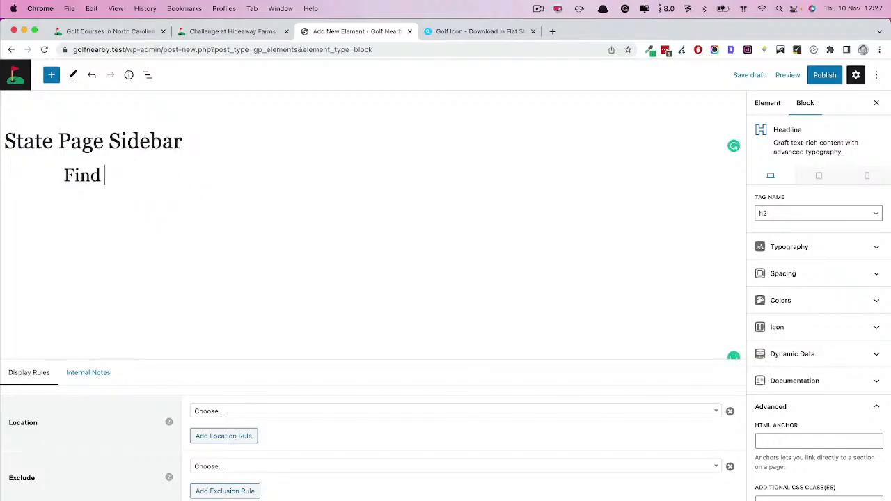
text( Courses in )
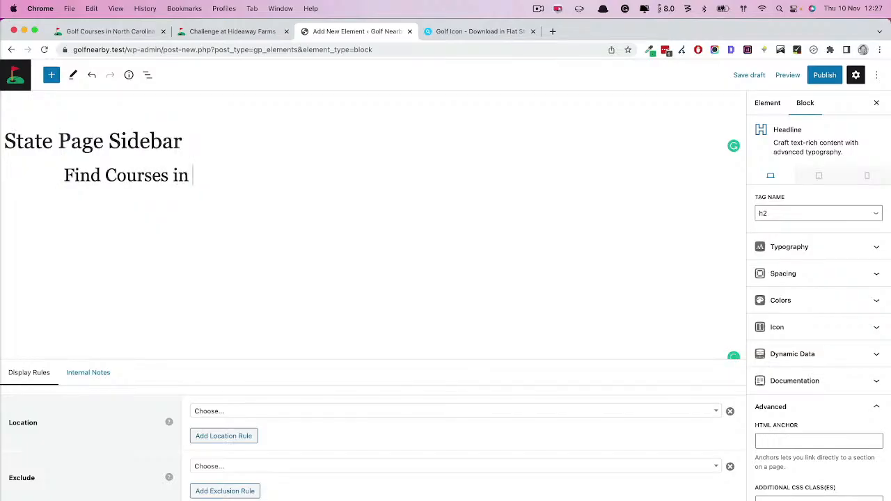
text(Other States)
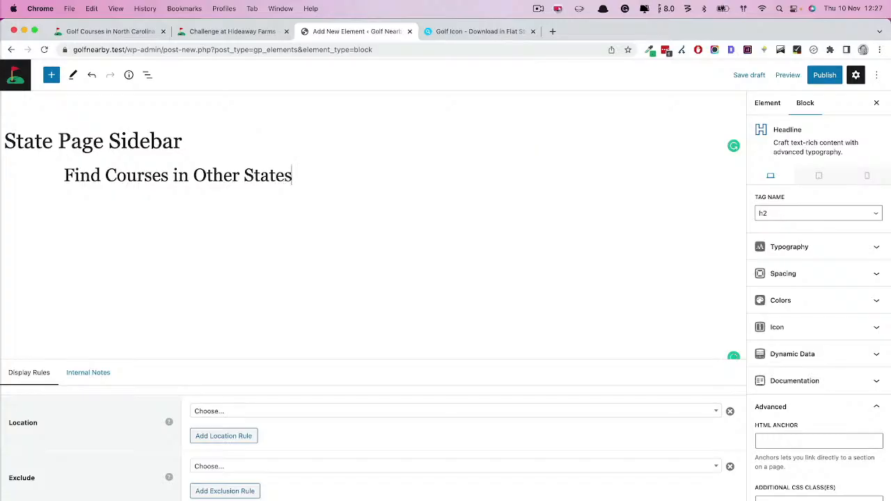
Insert a GenerateBlocks Query Loop below the headline and set its post type to States.
key(Return)
text(/)
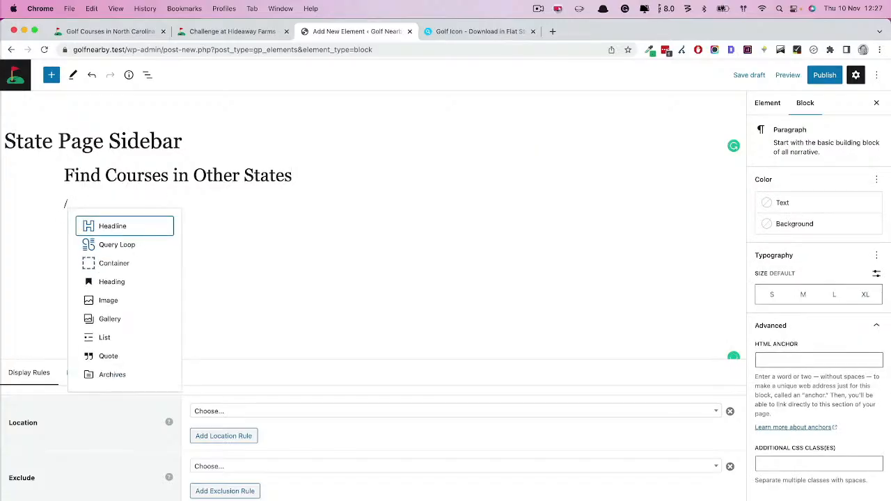
text(quer)
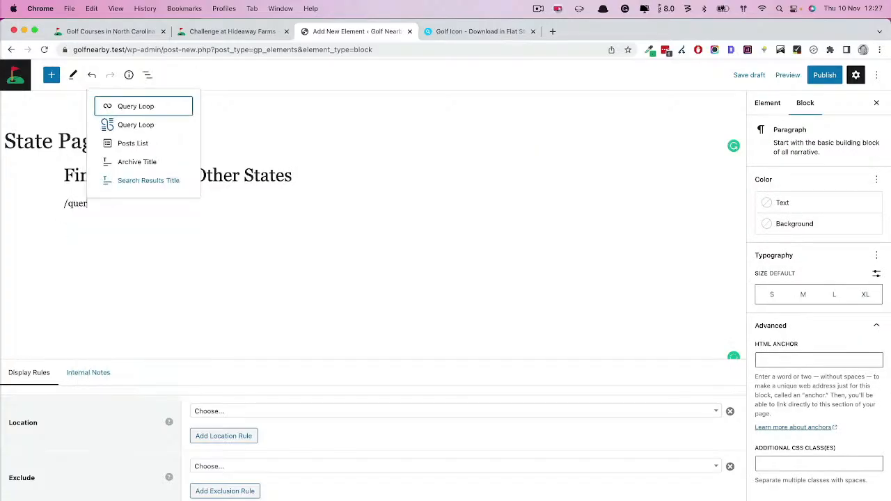
click(137, 124)
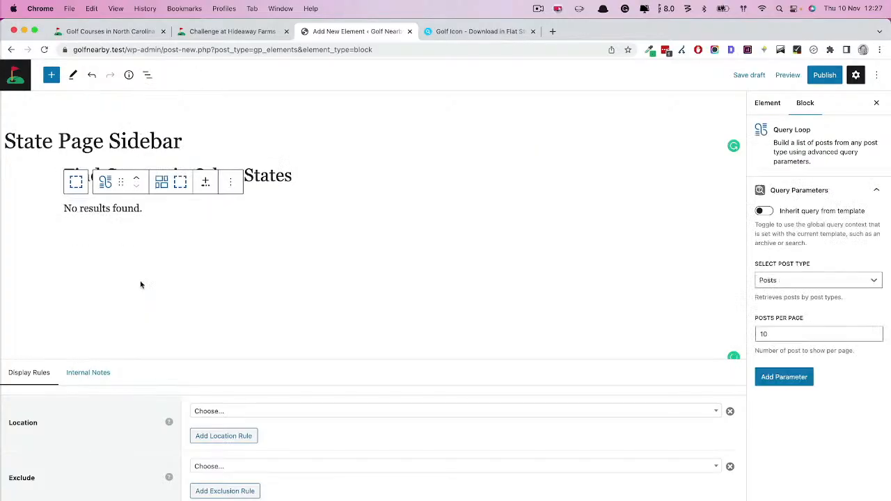
click(130, 206)
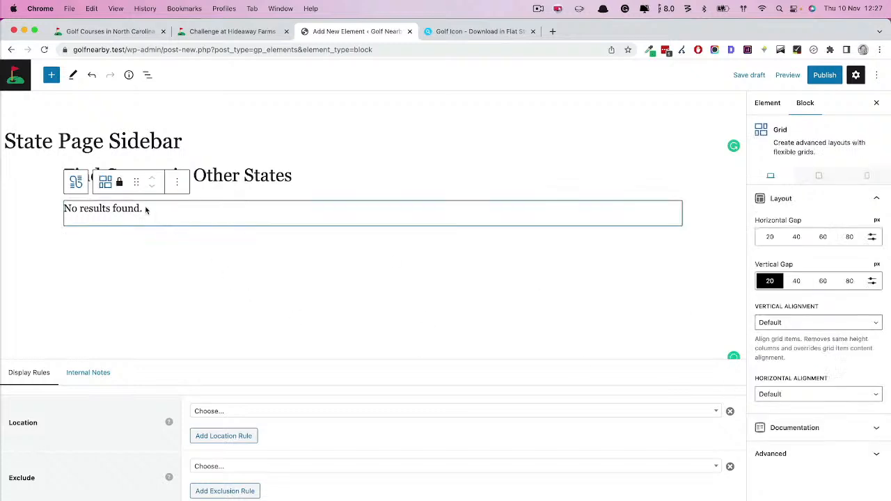
click(77, 185)
click(778, 279)
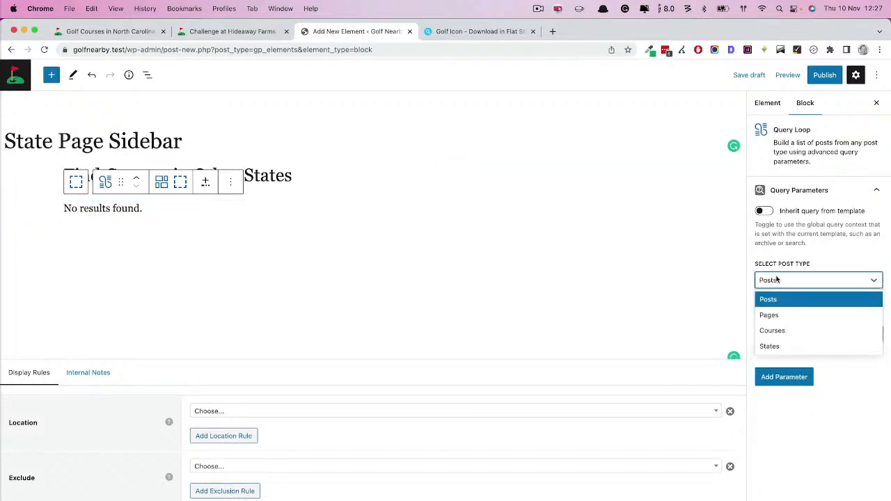
click(770, 346)
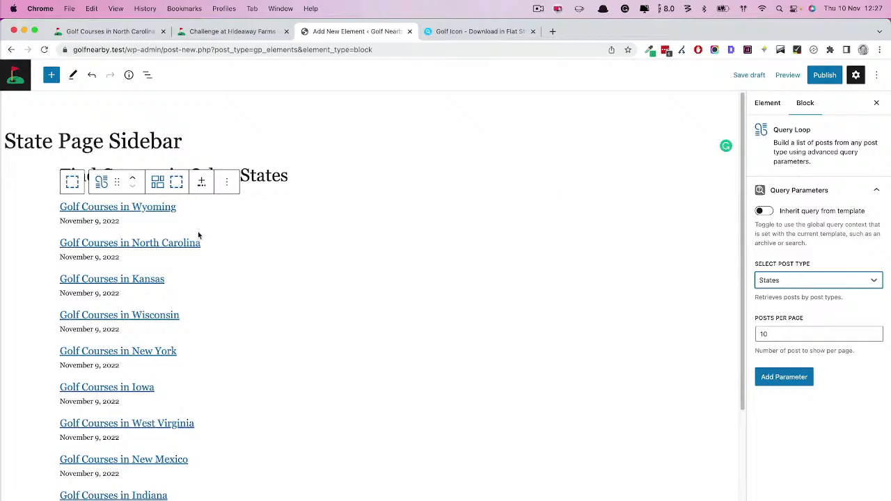
Delete the date line from the Query Loop's post template and change the state title headline's tag to paragraph.
click(115, 218)
key(BackSpace)
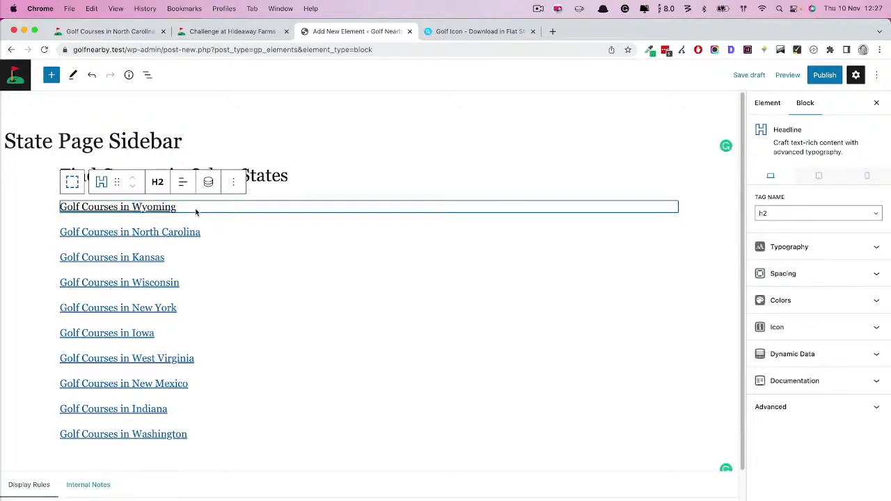
click(157, 182)
click(182, 326)
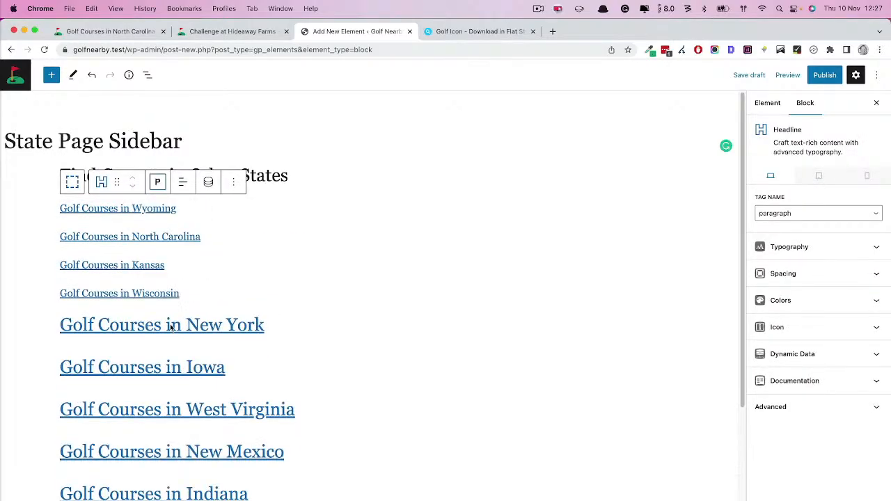
Set the States Query Loop's posts per page to 50.
click(99, 185)
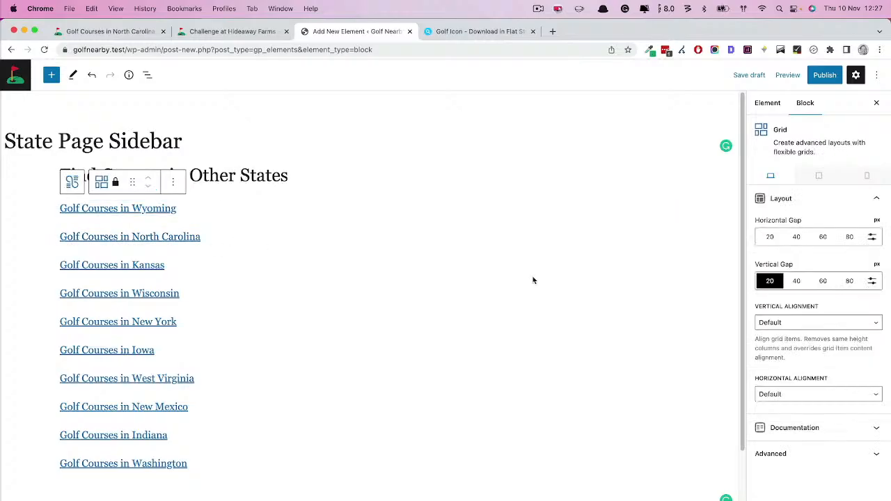
click(72, 182)
click(776, 335)
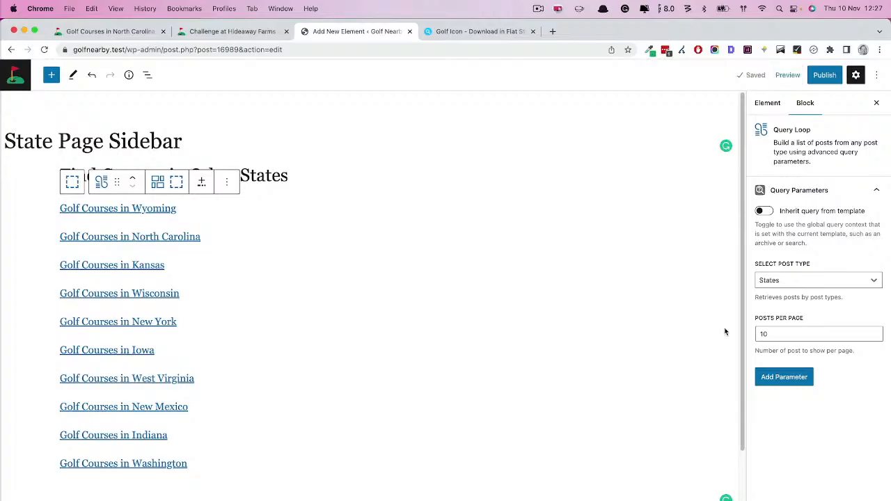
click(781, 339)
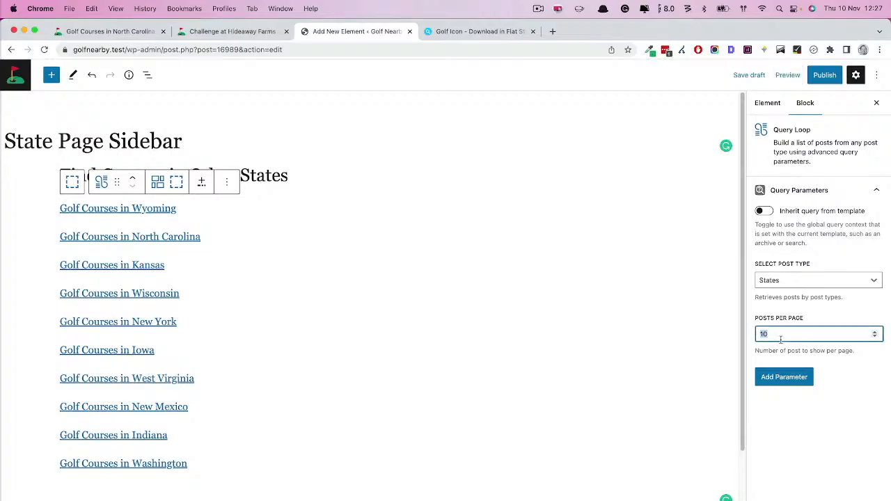
Add an Order by parameter to the Query Loop and set it to Title.
click(786, 376)
click(797, 392)
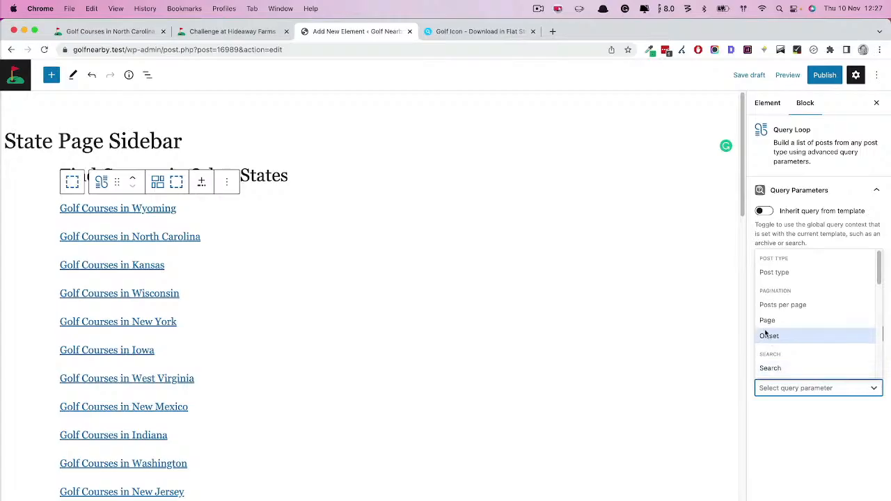
scroll(788, 335, down, 3)
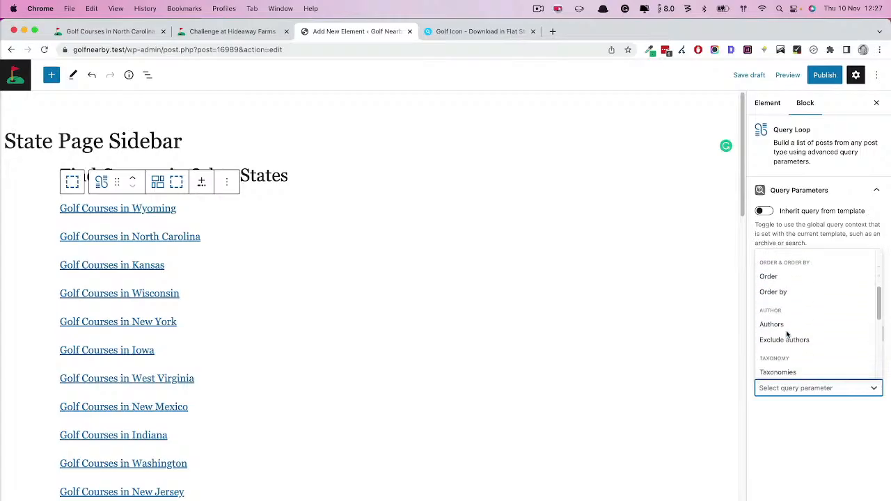
click(787, 293)
click(785, 389)
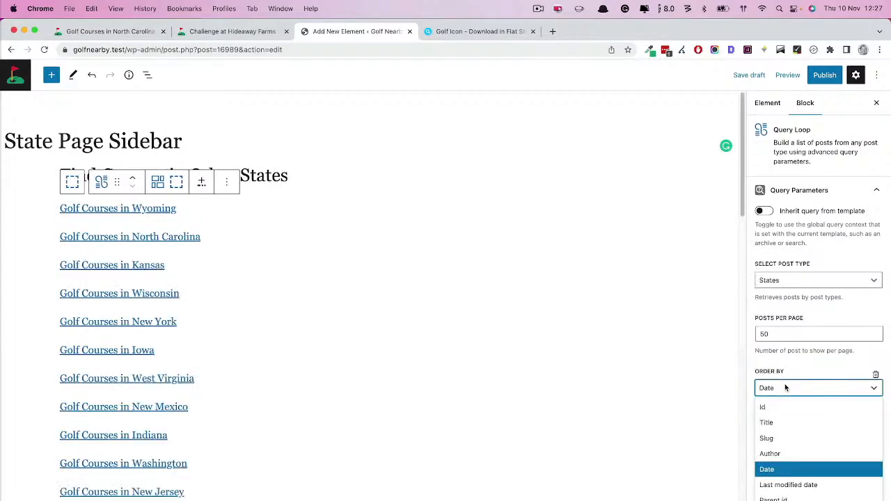
click(782, 424)
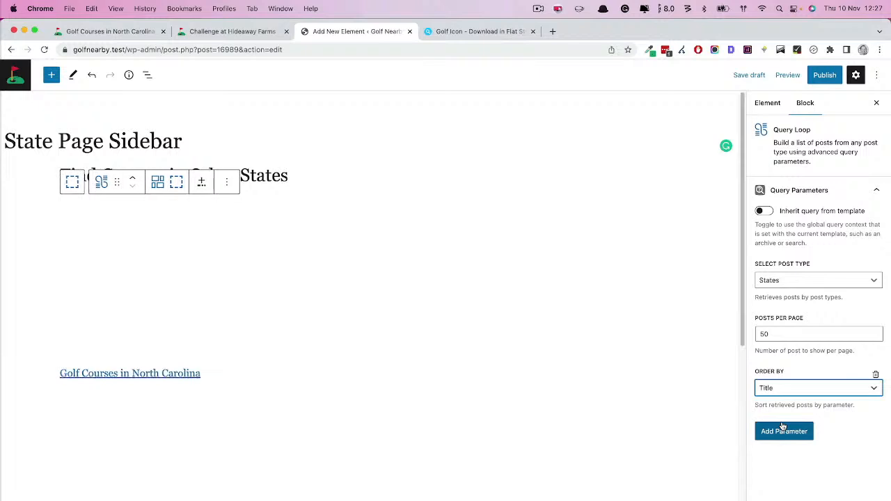
Add an Order parameter set to ASC to the Query Loop and check the state list through to its end.
click(801, 432)
click(786, 443)
scroll(777, 383, down, 3)
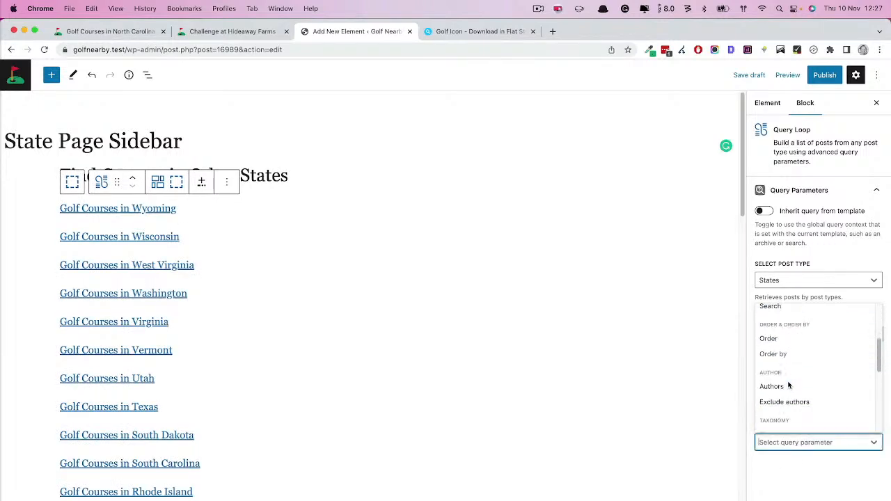
click(778, 336)
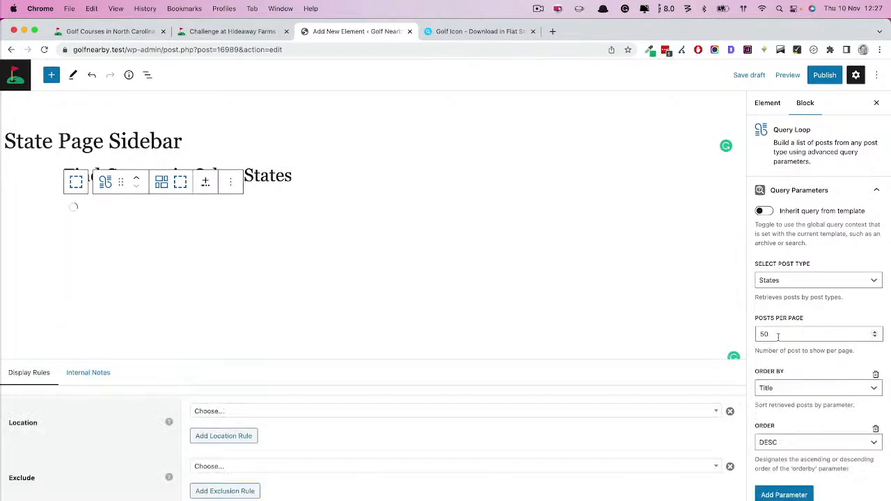
click(783, 442)
click(774, 477)
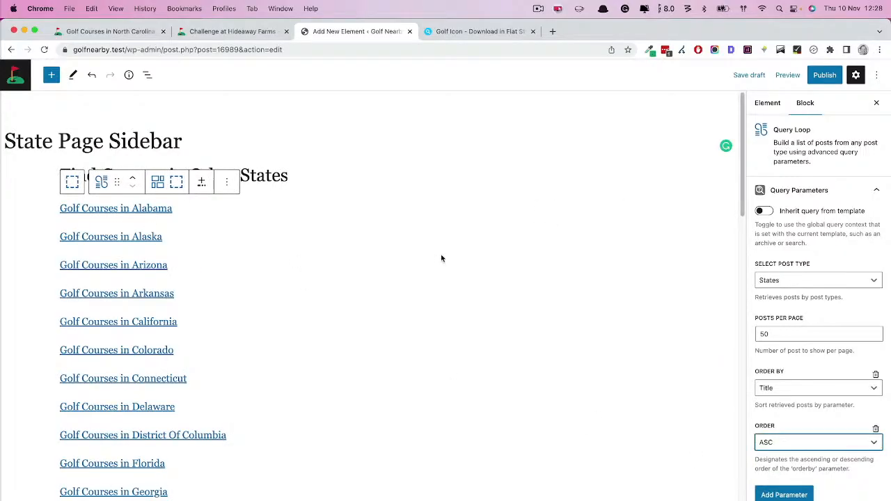
scroll(159, 243, down, 20)
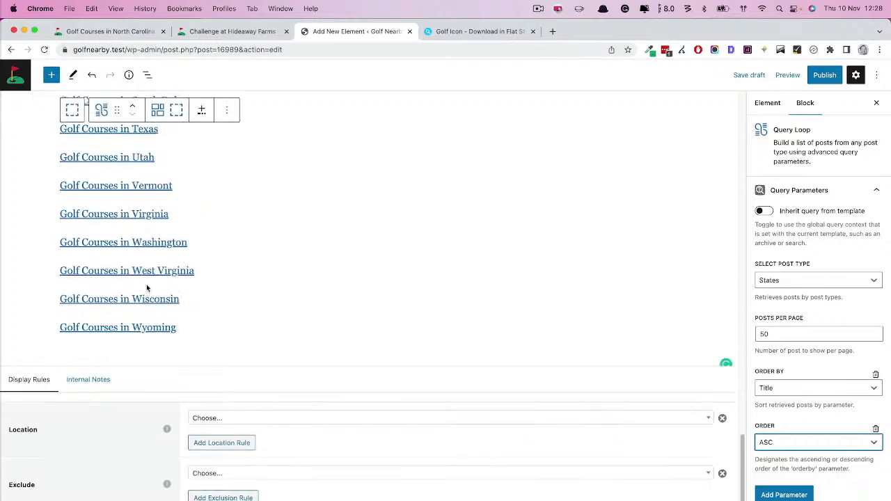
Set the element's display location rule to State, covering all states.
click(204, 411)
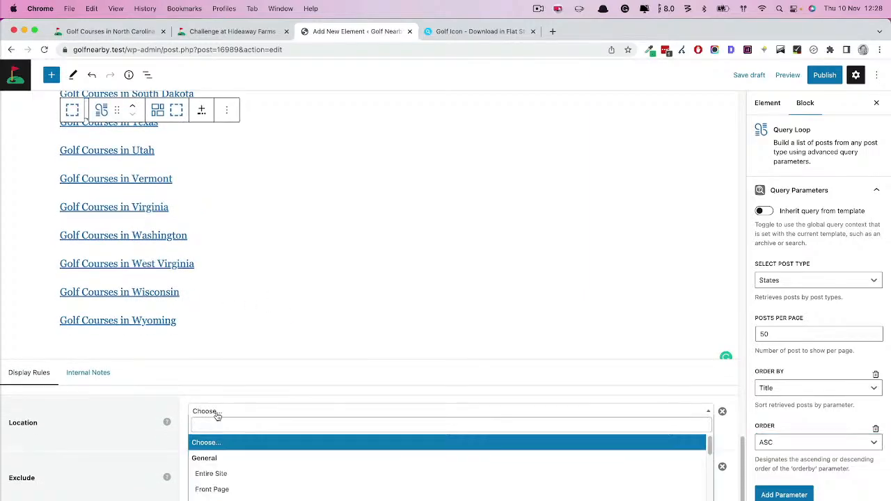
click(219, 426)
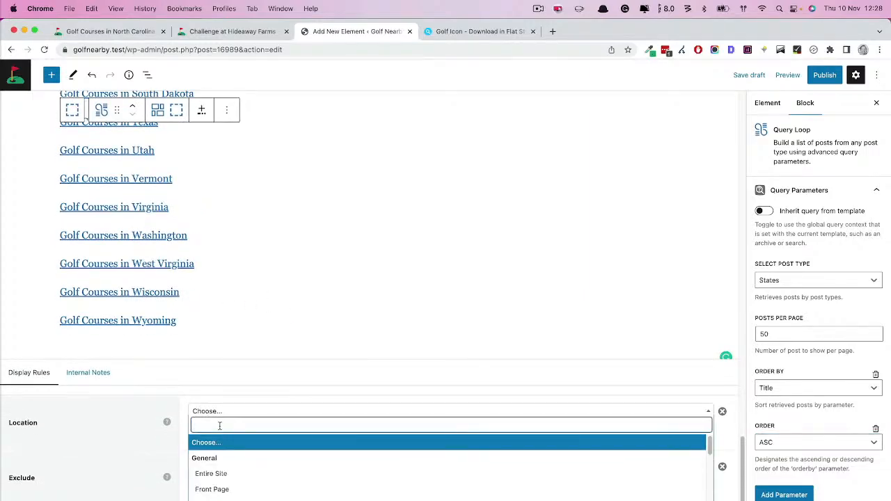
text(stat)
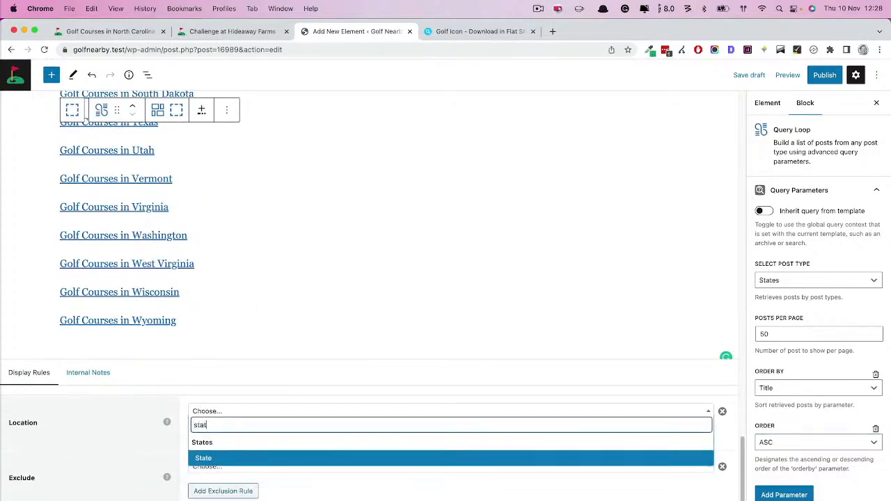
click(211, 458)
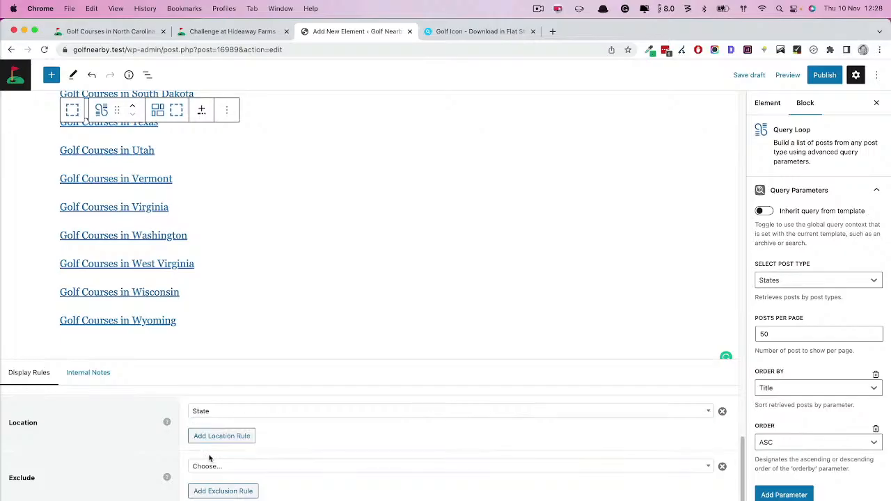
Set the element's hook name to after_right_sidebar_content and publish the element.
click(767, 111)
click(782, 364)
text(si)
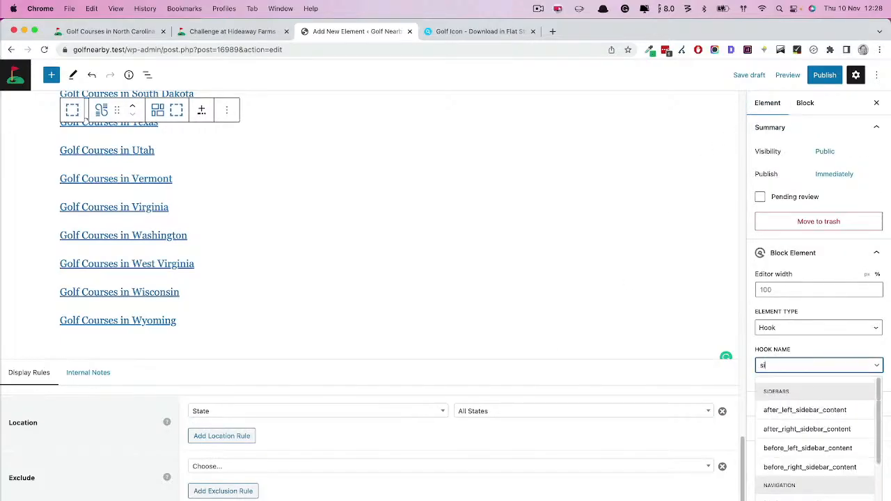
text(de)
click(807, 430)
click(812, 78)
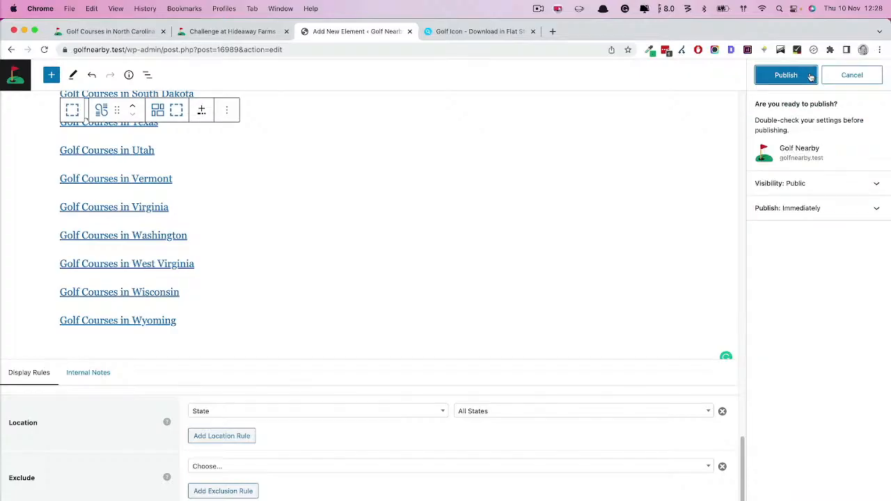
click(815, 76)
Reload the live North Carolina state page and review the sidebar list of other states through to its end.
click(110, 33)
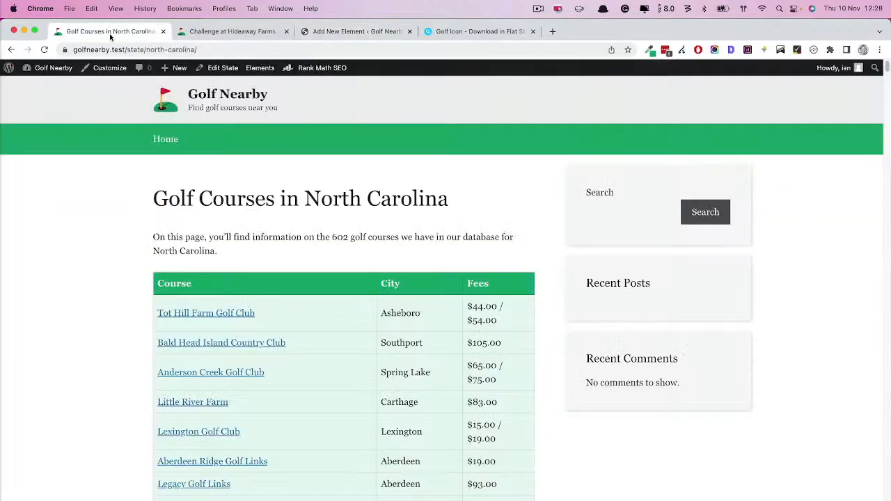
click(44, 50)
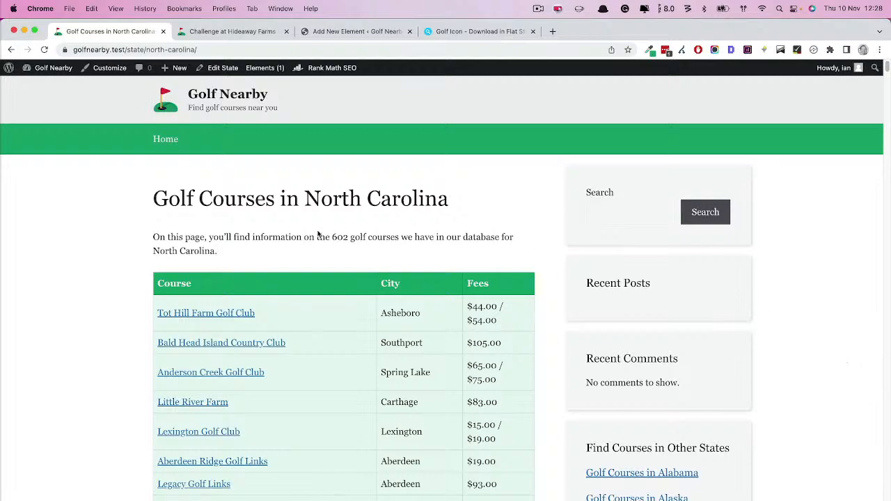
scroll(718, 362, down, 5)
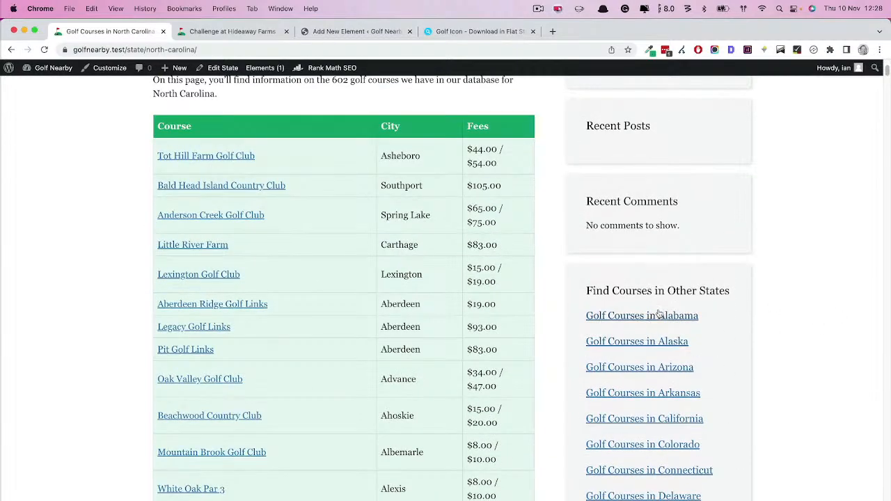
scroll(675, 344, down, 15)
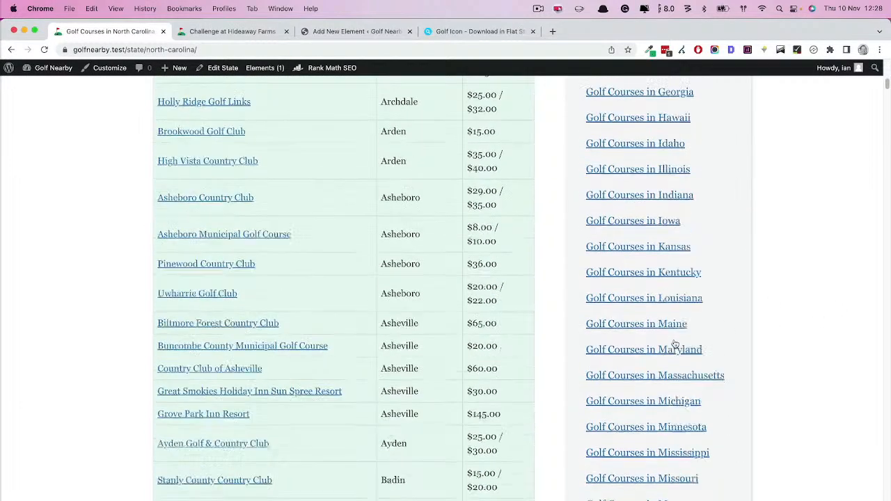
scroll(675, 344, down, 4)
scroll(675, 344, up, 6)
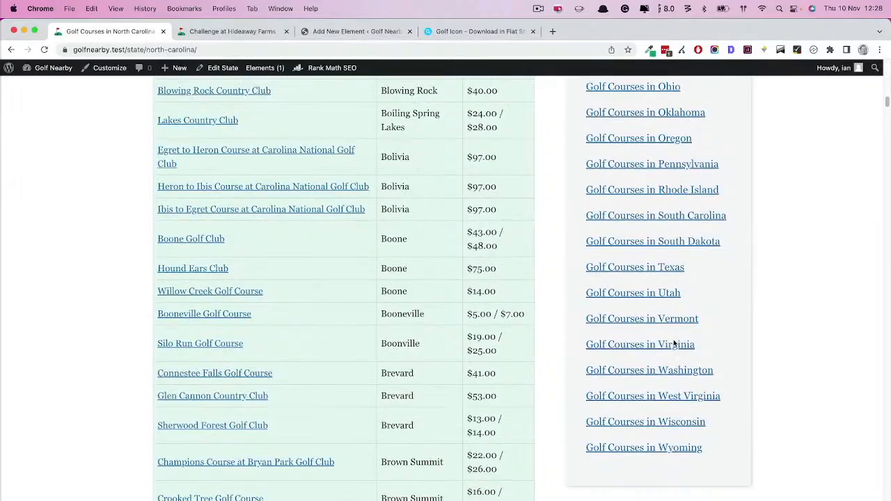
scroll(604, 249, up, 11)
scroll(603, 248, up, 10)
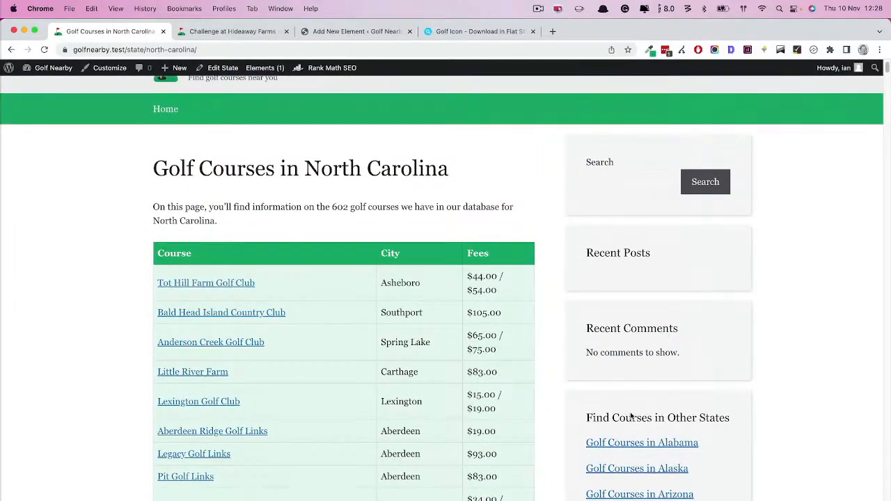
Open the Tot Hill Farm Golf Club page, examine its sidebar course list, and return to North Carolina through the Course State link.
click(189, 283)
scroll(729, 241, down, 10)
scroll(668, 306, down, 7)
scroll(620, 318, up, 14)
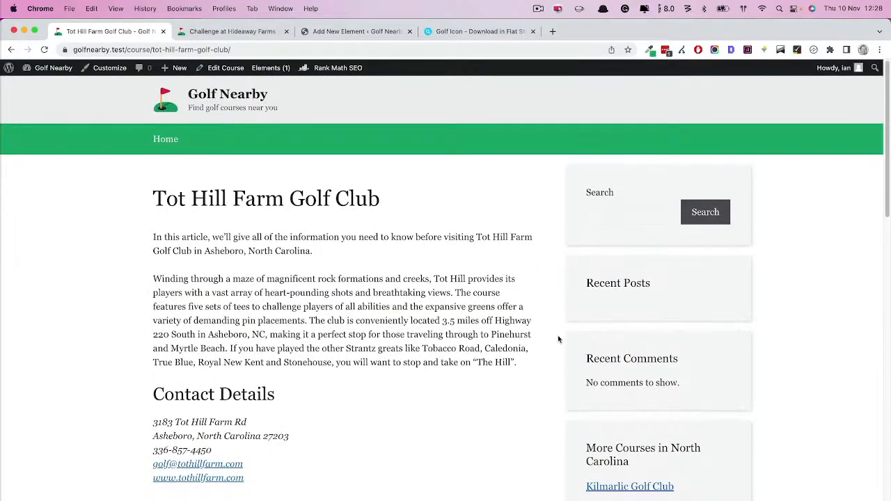
scroll(553, 339, down, 6)
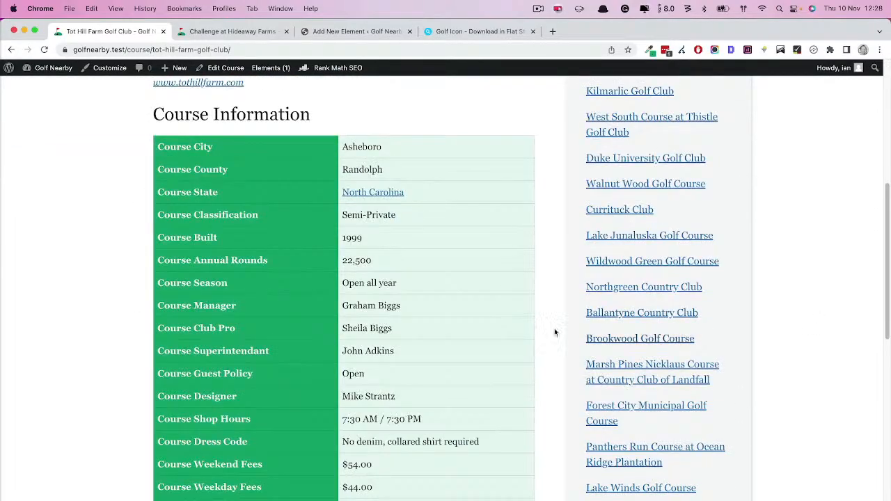
scroll(532, 327, down, 8)
scroll(532, 326, up, 8)
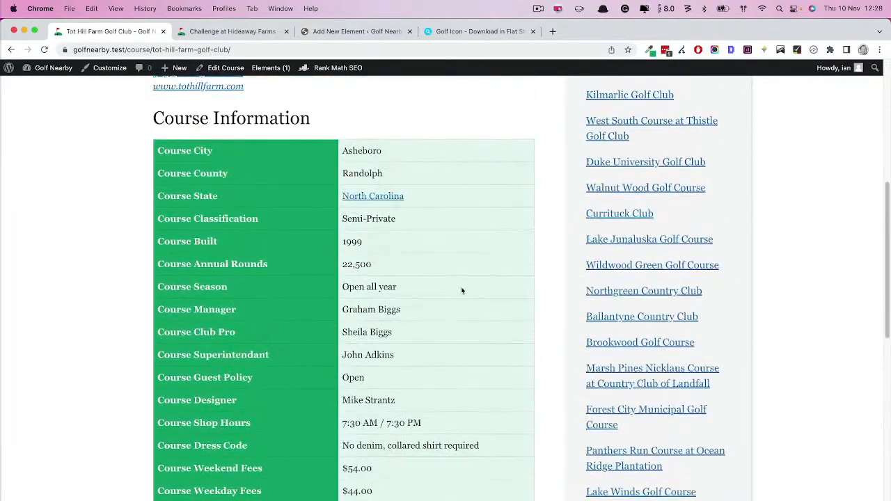
click(369, 198)
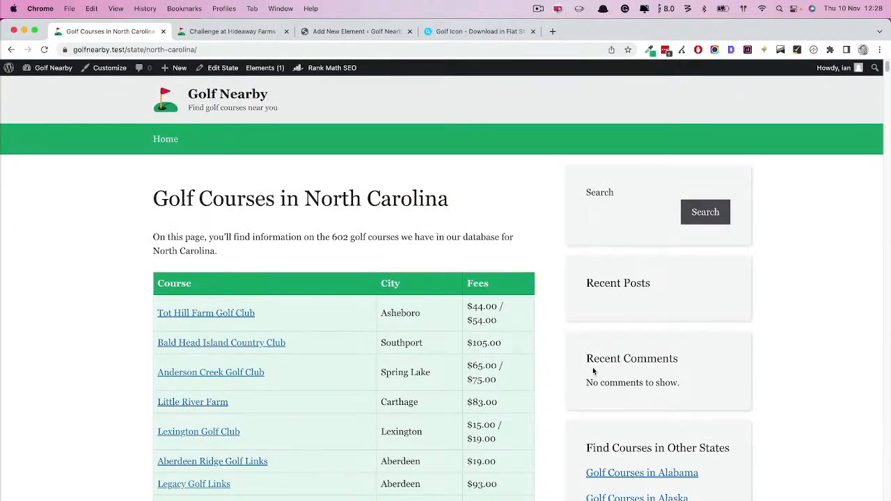
Remove "Golf Courses in" from the states import's title template, leaving only {state[1]}.
drag(112, 173, 189, 174)
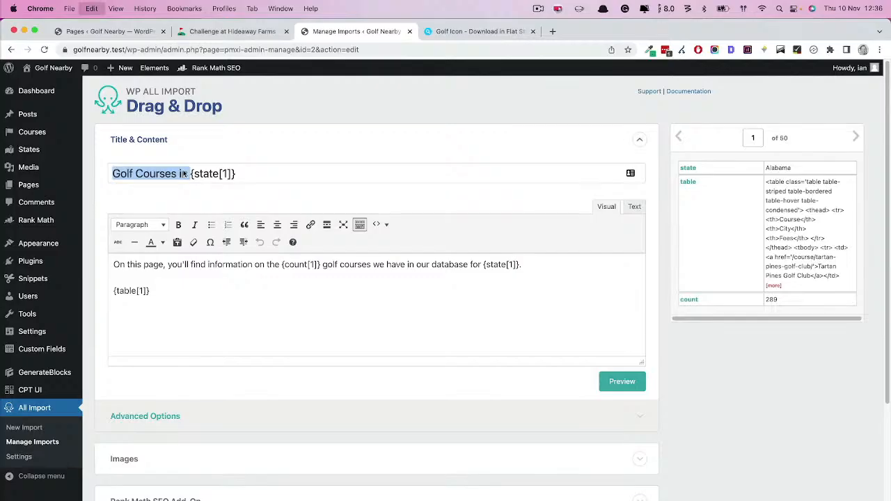
click(360, 170)
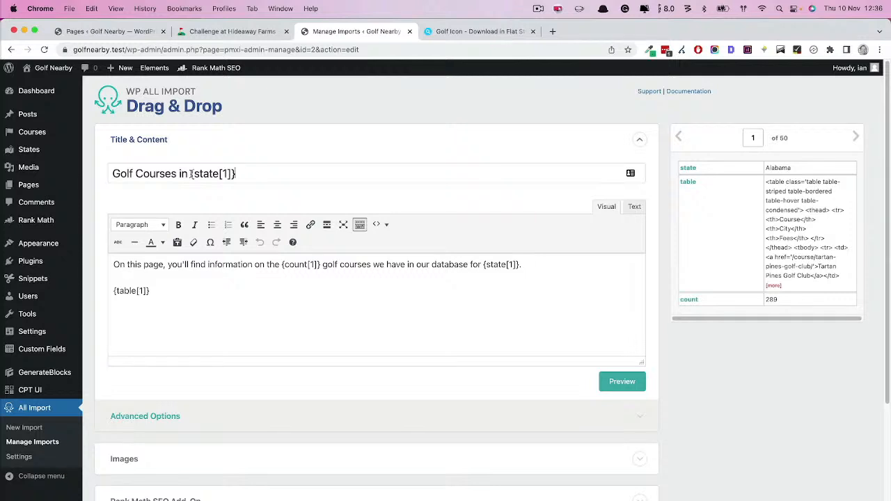
drag(192, 174, 95, 172)
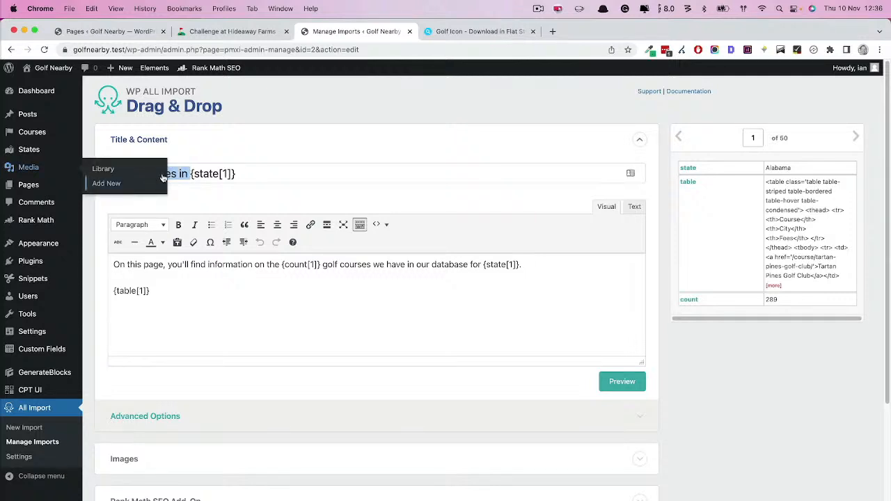
key(BackSpace)
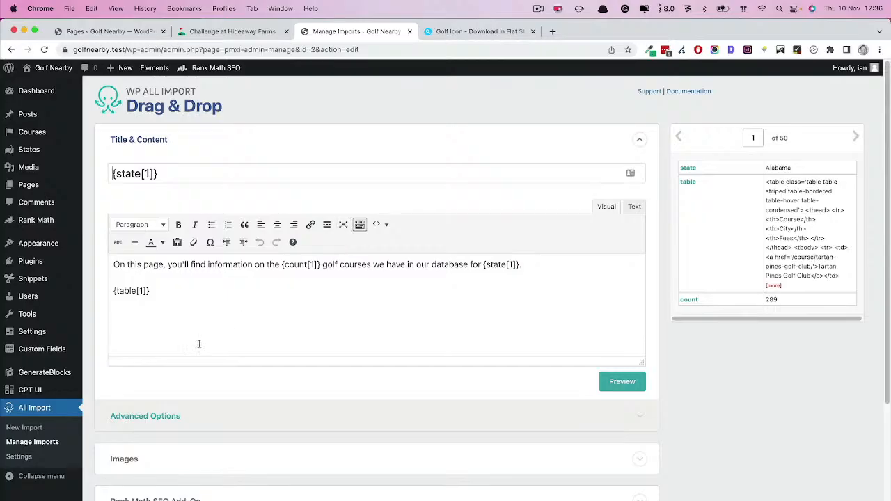
Set the Rank Math SEO title in the states import template to "Golf Courses in {state[1]}".
scroll(159, 392, down, 5)
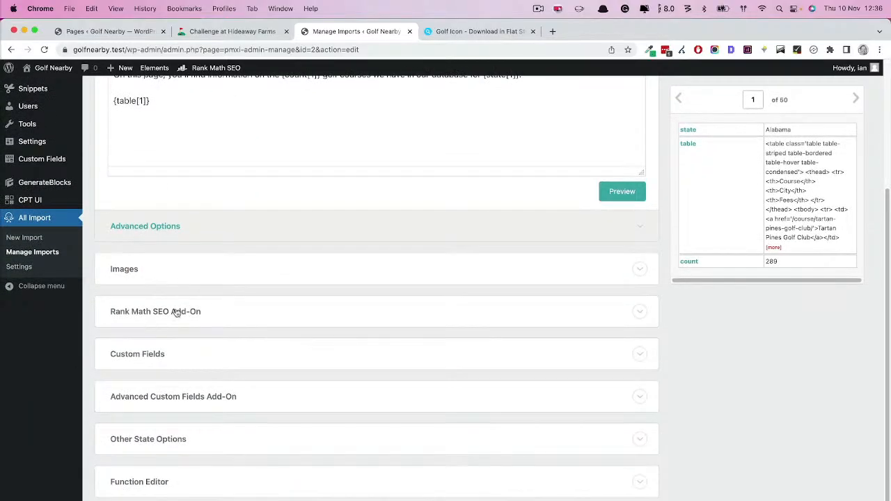
click(177, 313)
text(Golf Courses in)
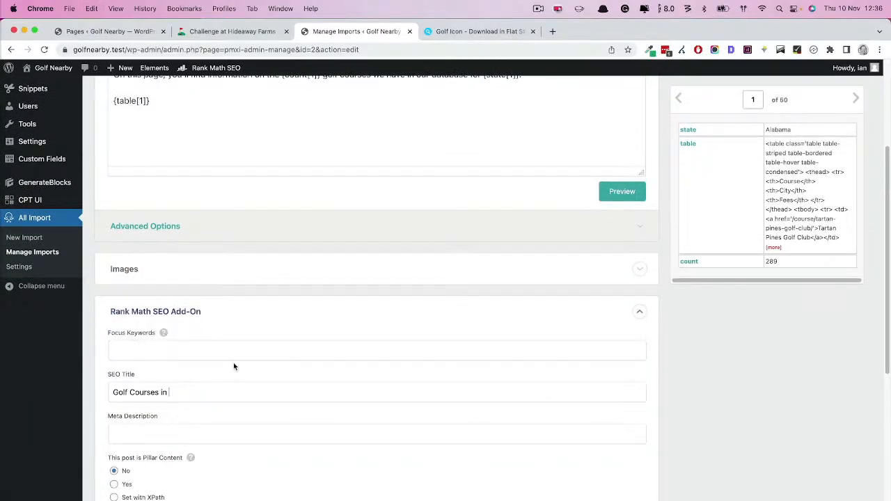
drag(688, 130, 192, 395)
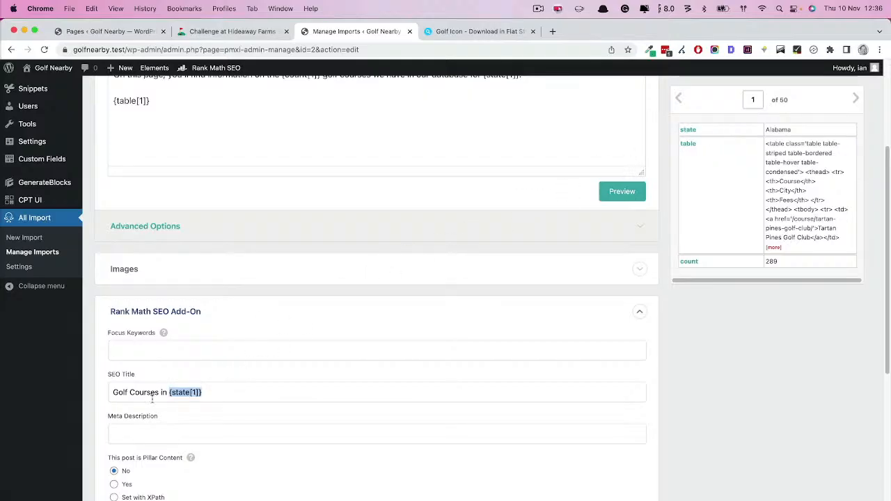
drag(114, 393, 168, 393)
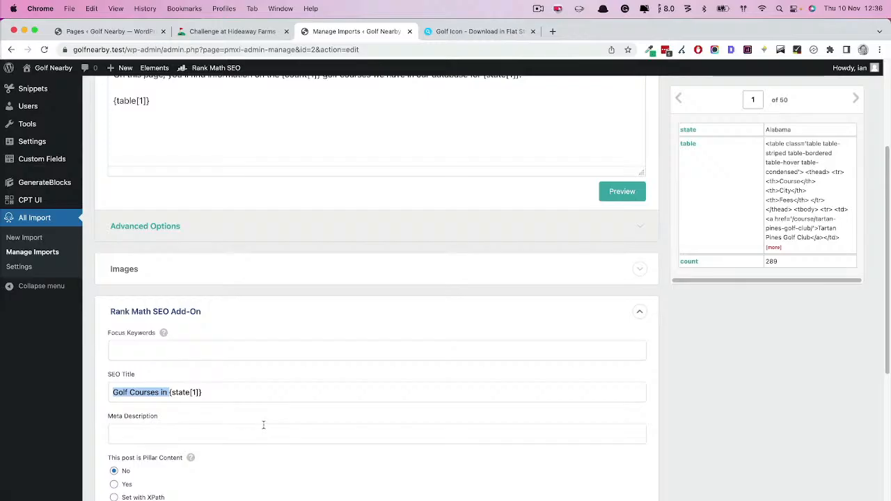
click(731, 412)
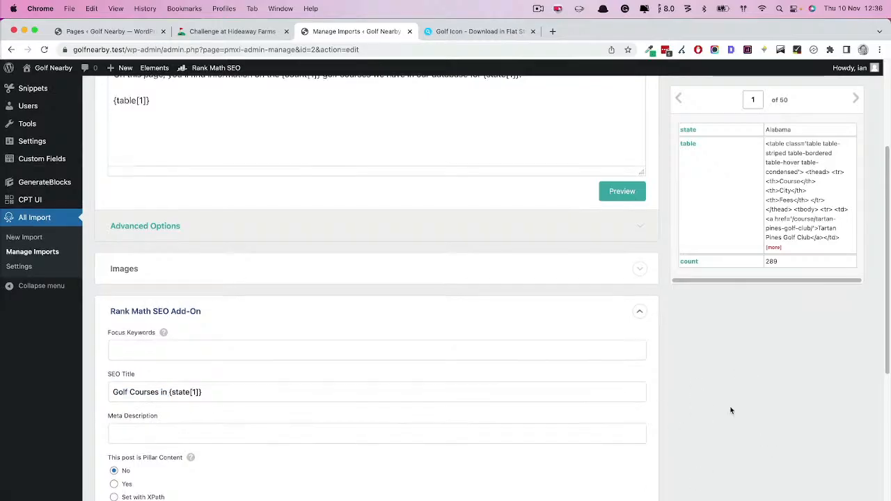
Save the states import template and run the states.csv import.
scroll(731, 411, down, 10)
click(439, 497)
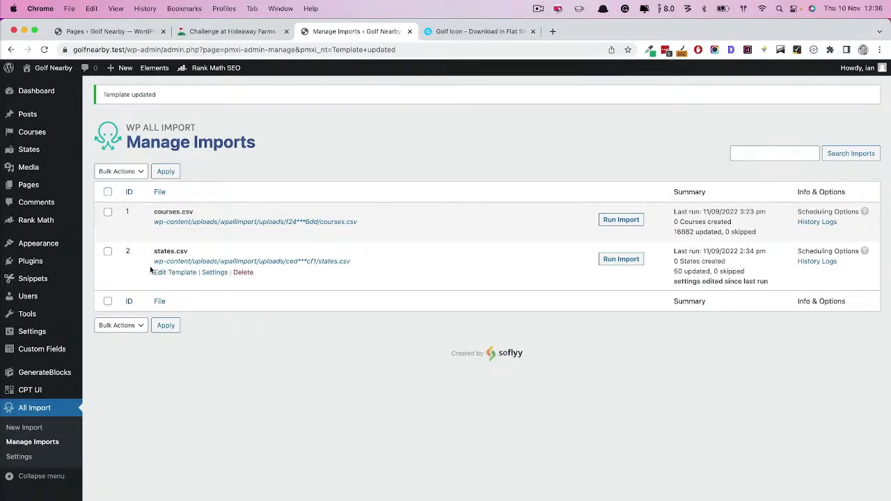
click(617, 260)
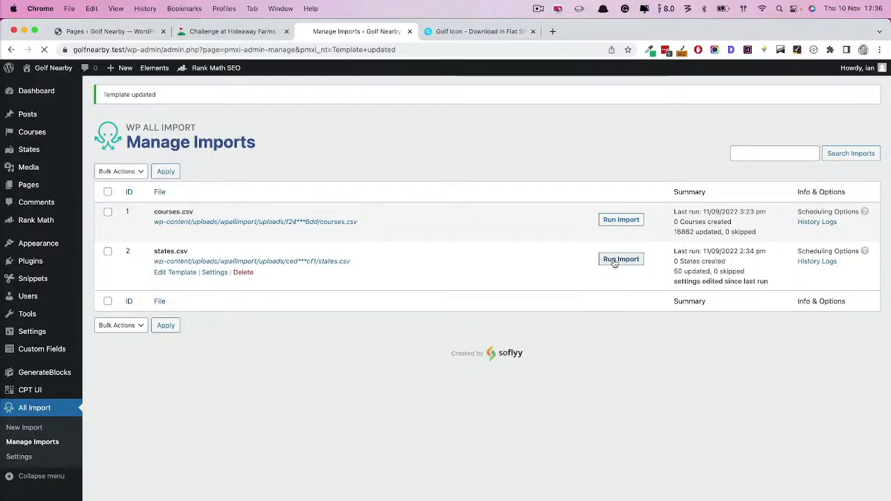
click(417, 482)
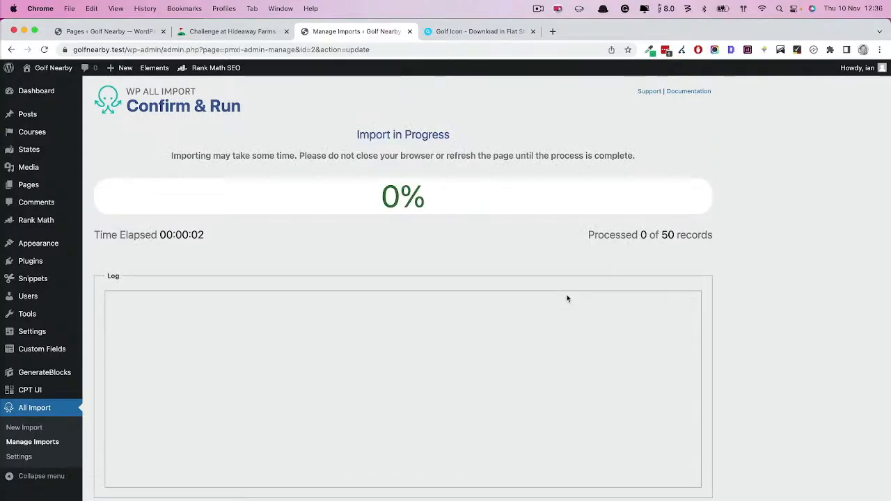
Check the imported titles in the States list and visit the site's front page.
click(16, 151)
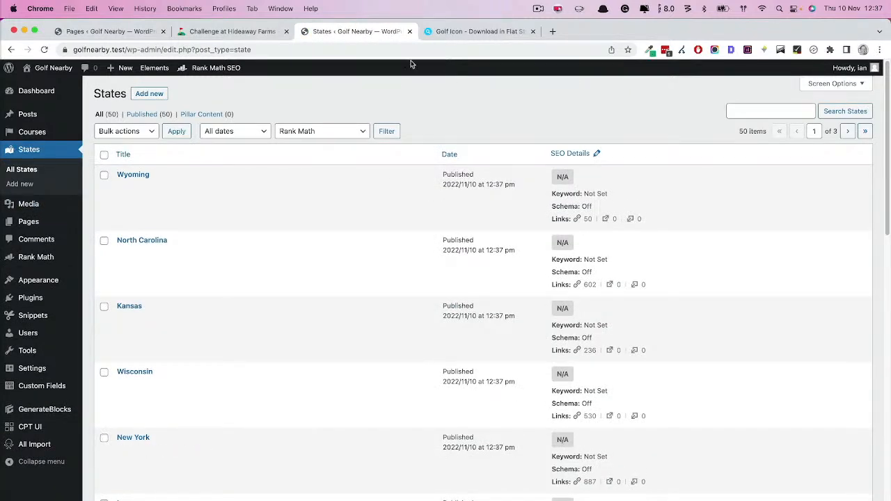
mouse_move(57, 70)
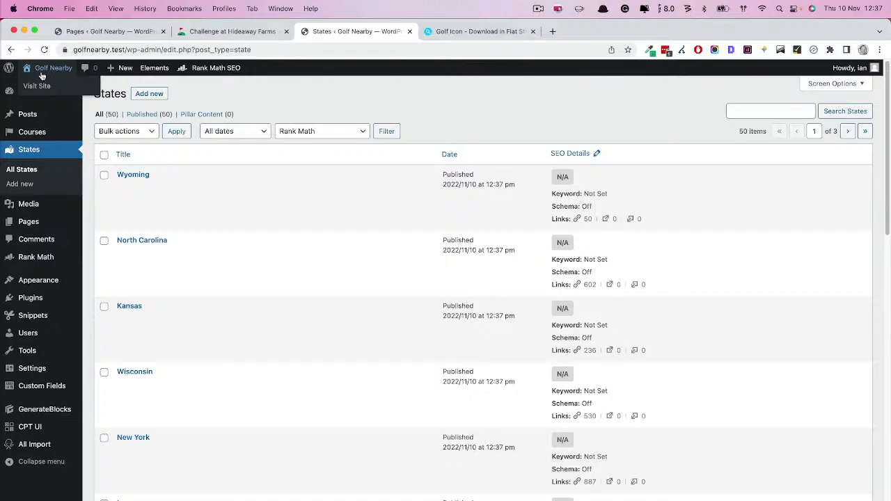
click(37, 86)
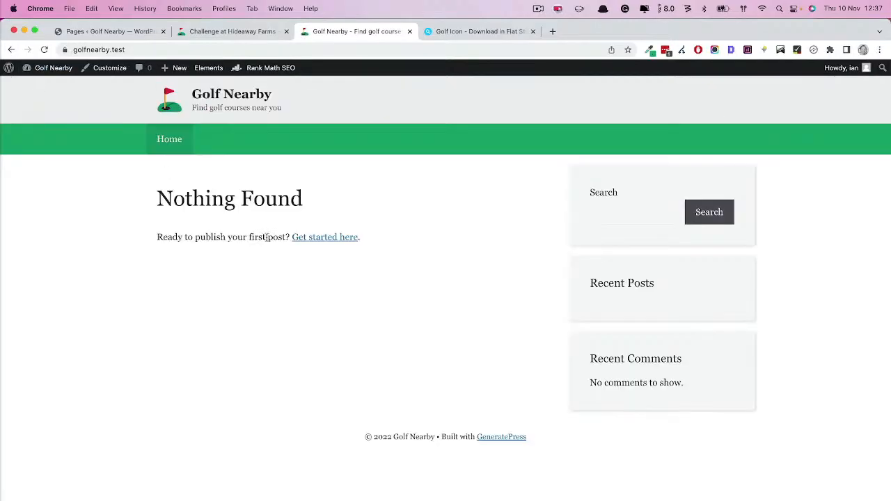
Create a new page titled "Home" and insert a Container block below the title.
mouse_move(174, 68)
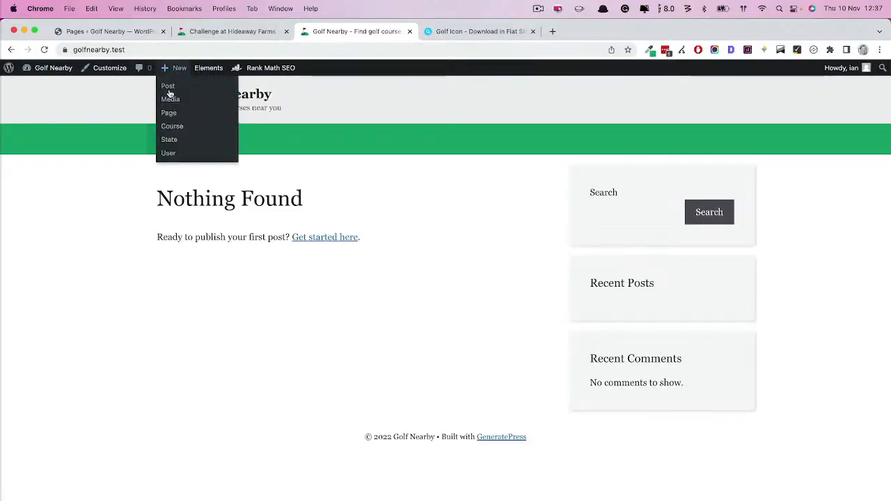
click(169, 112)
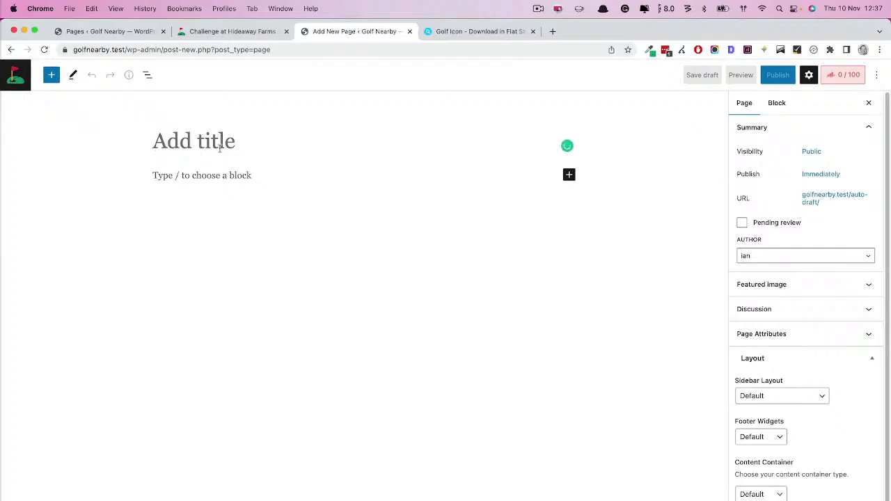
text(Home)
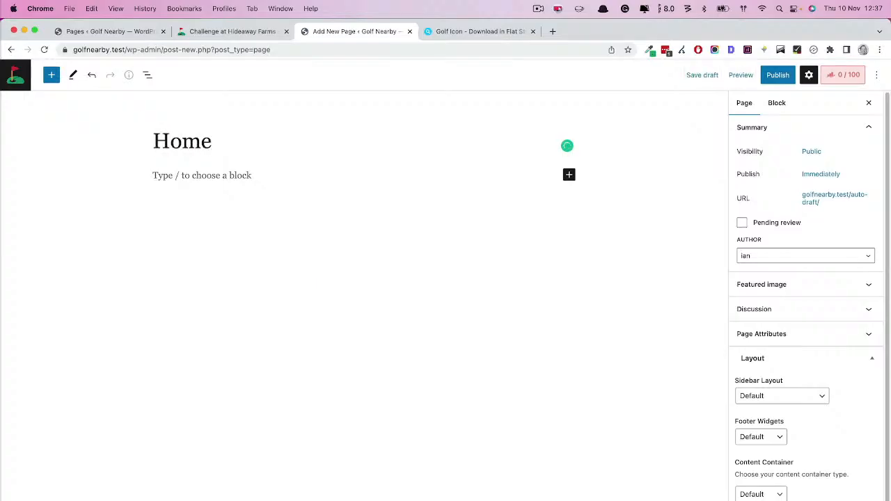
click(228, 176)
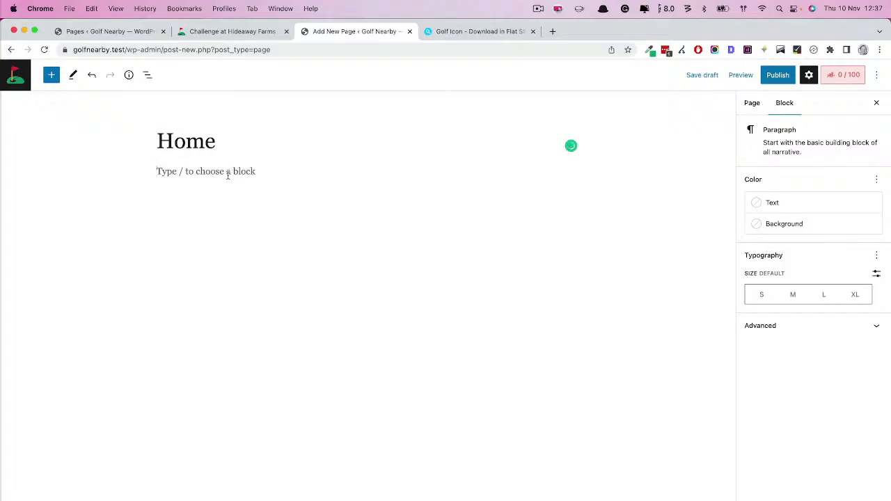
text(/contai)
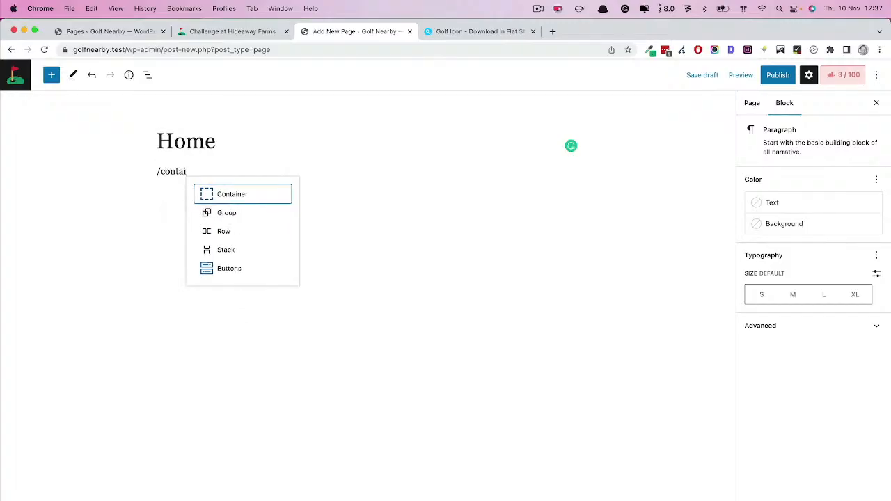
key(Return)
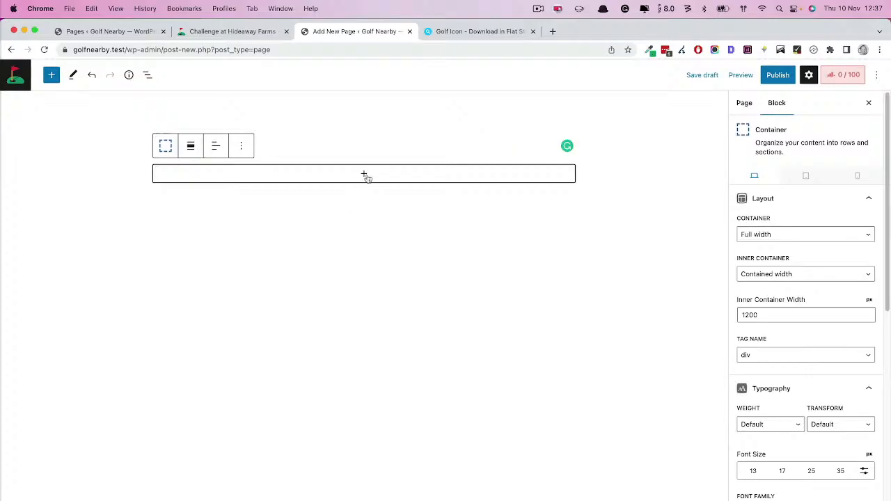
Add a Query Loop with the Two columns layout inside the container, retrieving the States post type with 50 posts per page.
click(364, 174)
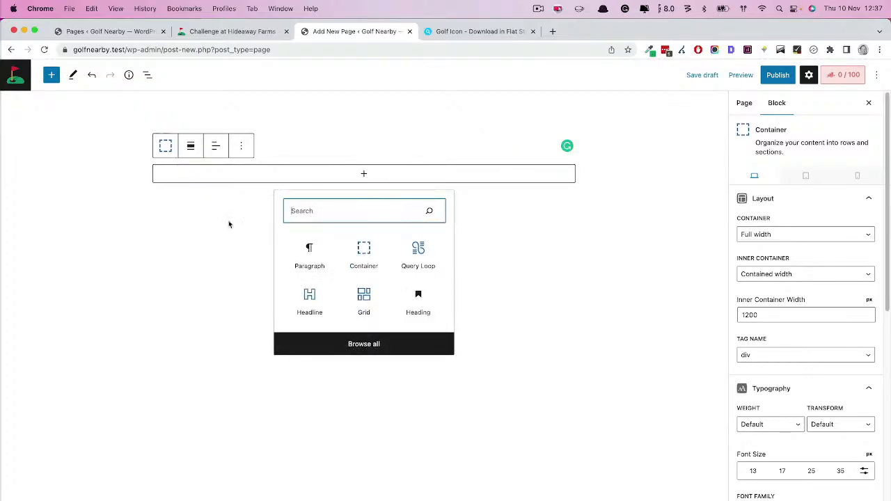
click(418, 255)
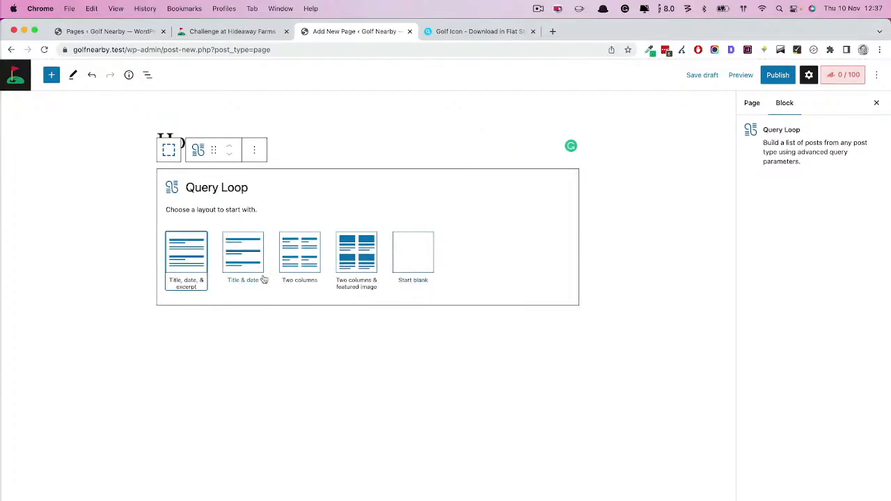
click(308, 247)
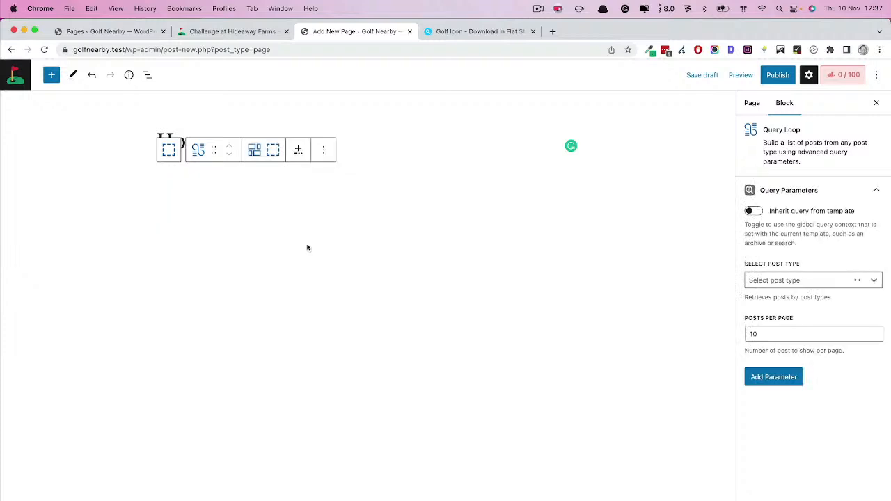
click(761, 281)
click(775, 346)
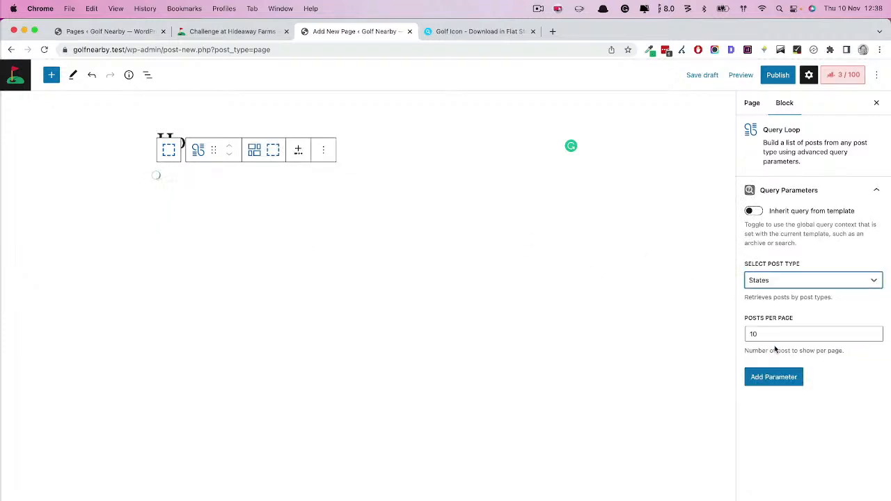
drag(759, 334, 738, 336)
text(5)
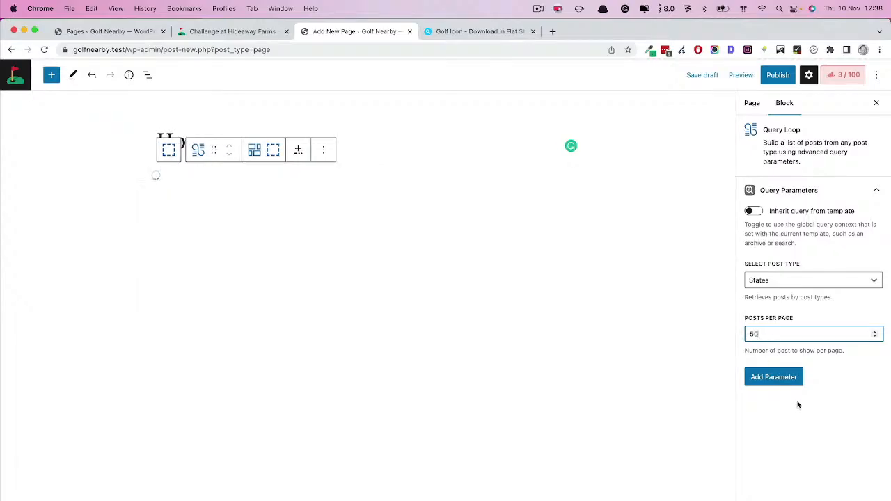
Add an Order By parameter to the query loop and set it to Title.
click(785, 385)
click(785, 388)
scroll(766, 343, down, 2)
click(766, 335)
click(787, 390)
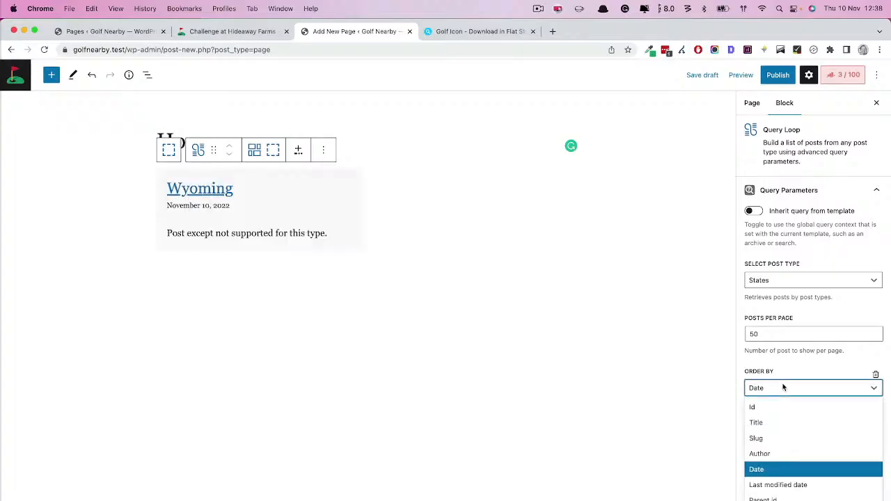
click(756, 422)
Add an Order parameter to the query loop and set it to ASC.
click(771, 432)
click(766, 441)
scroll(774, 376, down, 3)
click(759, 355)
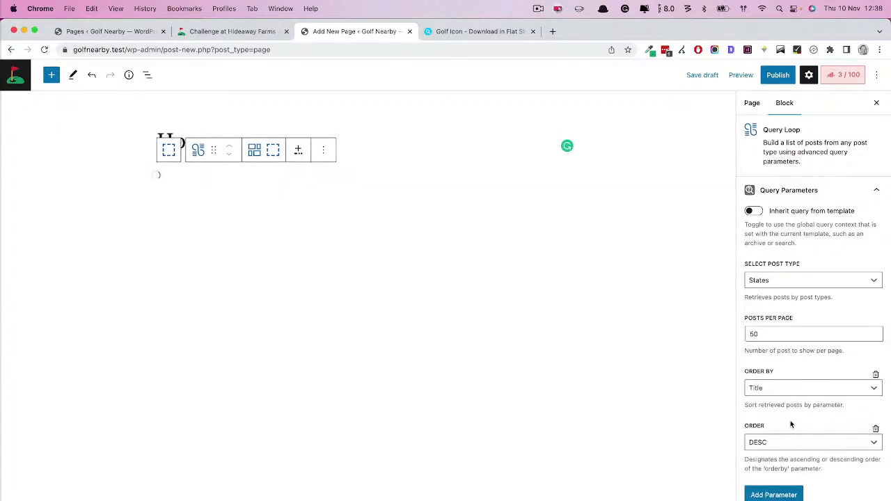
click(771, 445)
click(777, 476)
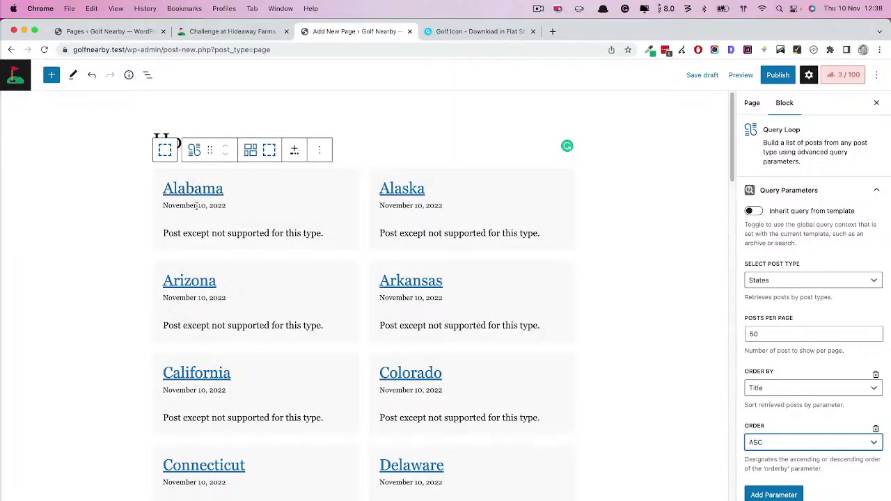
Delete the date and excerpt headlines from the query loop's state cards, select the card container, and review the states grid.
click(198, 205)
key(BackSpace)
click(304, 207)
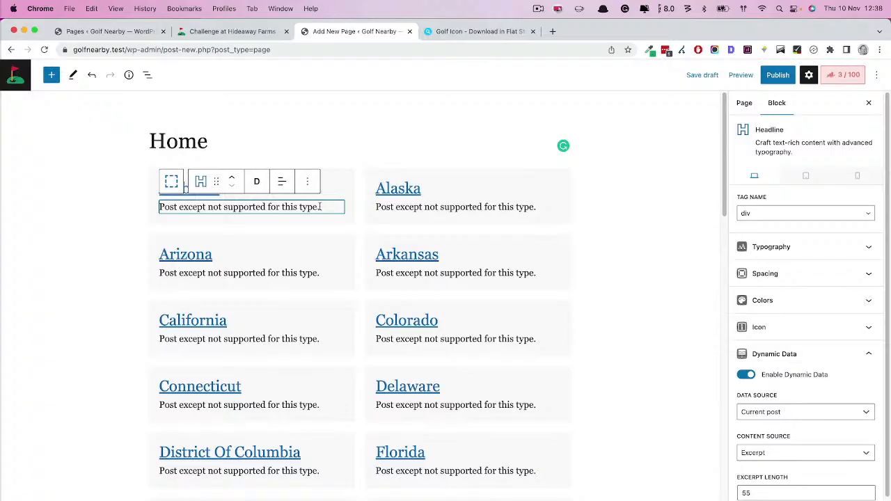
key(BackSpace)
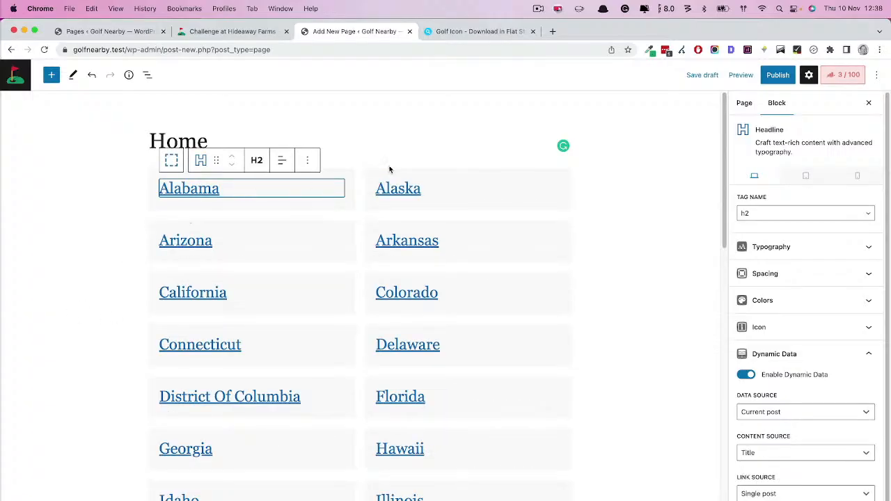
click(351, 176)
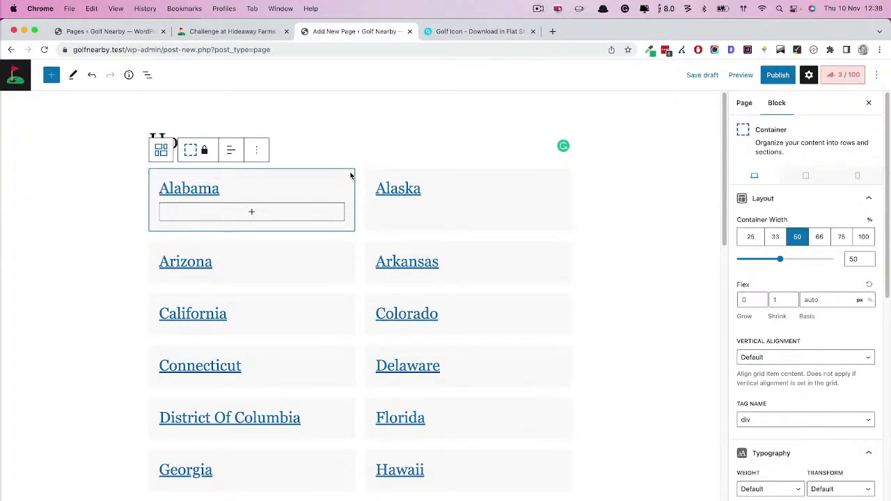
scroll(448, 239, down, 15)
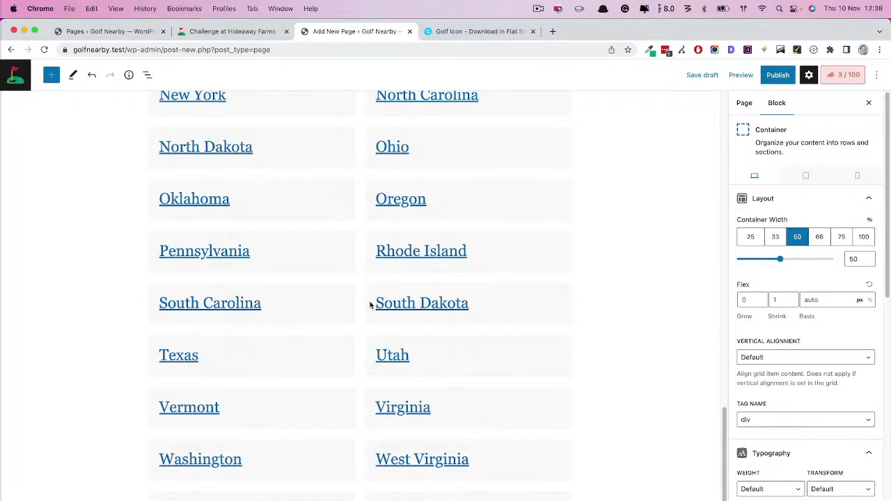
scroll(371, 305, up, 8)
scroll(270, 267, up, 5)
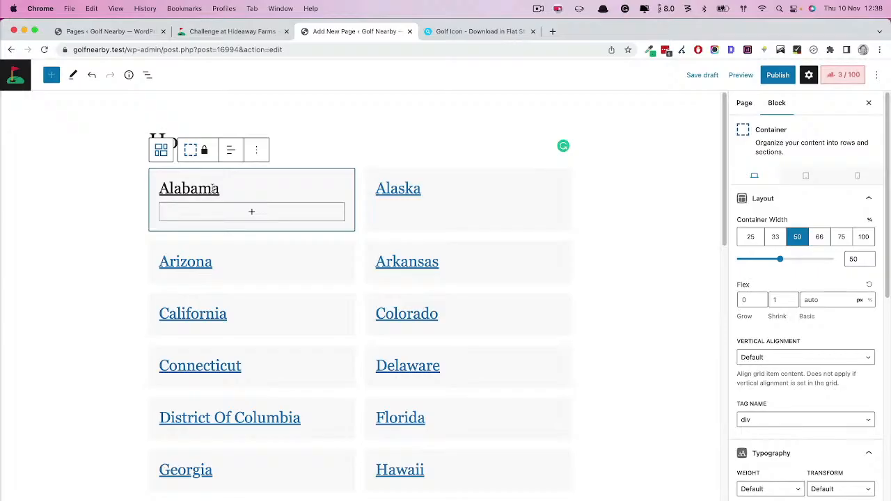
Set the Home page's Rank Math SEO title to "Golf Courses Near Me | Search 16,000+ US Golf Courses" and update the page.
triple_click(413, 291)
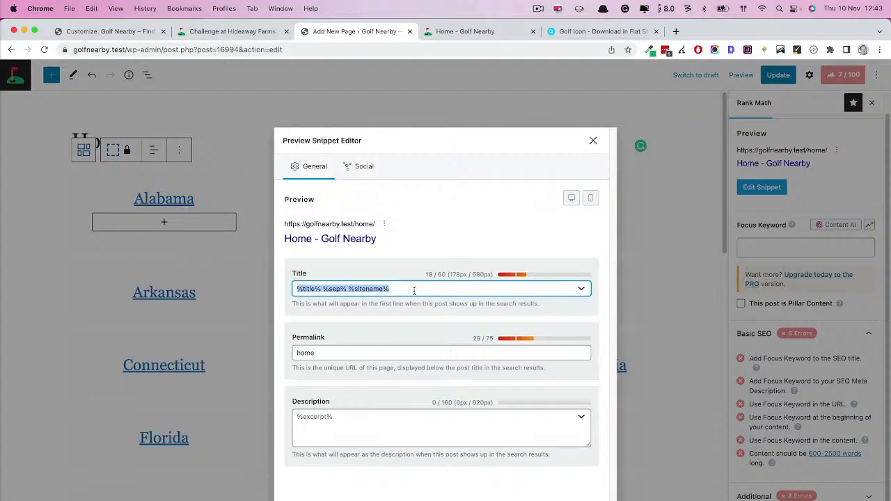
text(Gold)
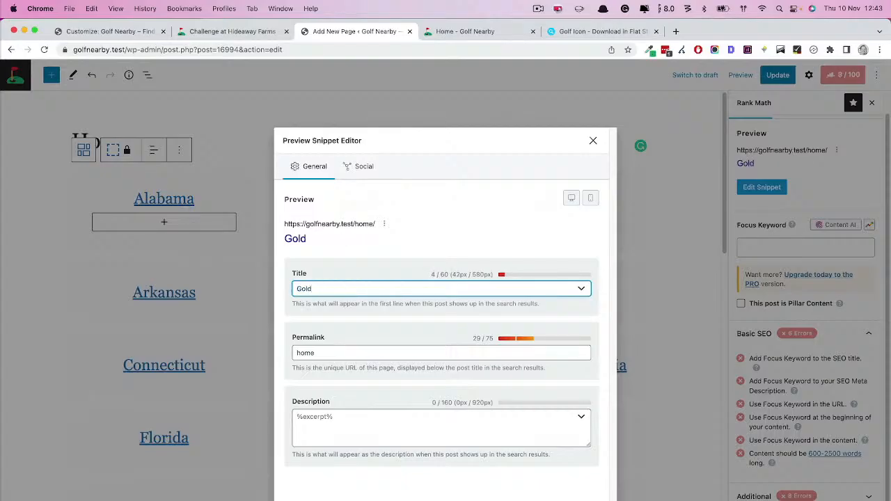
key(BackSpace)
text(f Courses N)
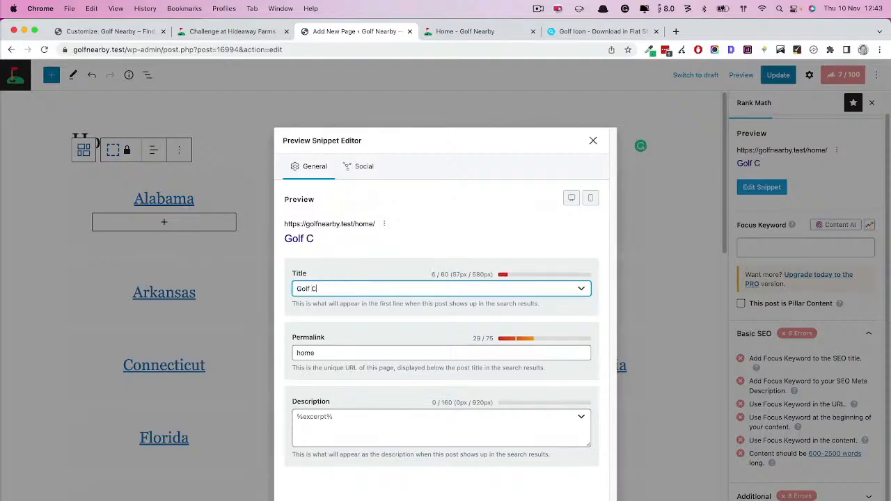
text(ear)
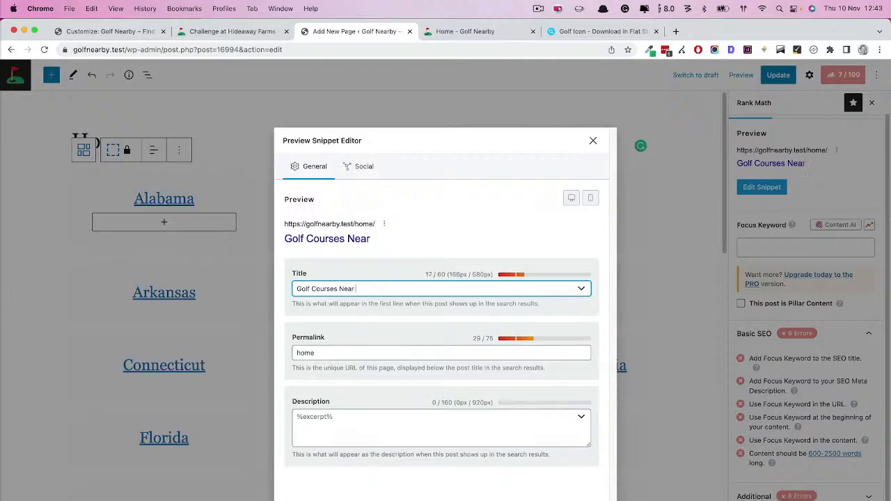
text( Me | Search)
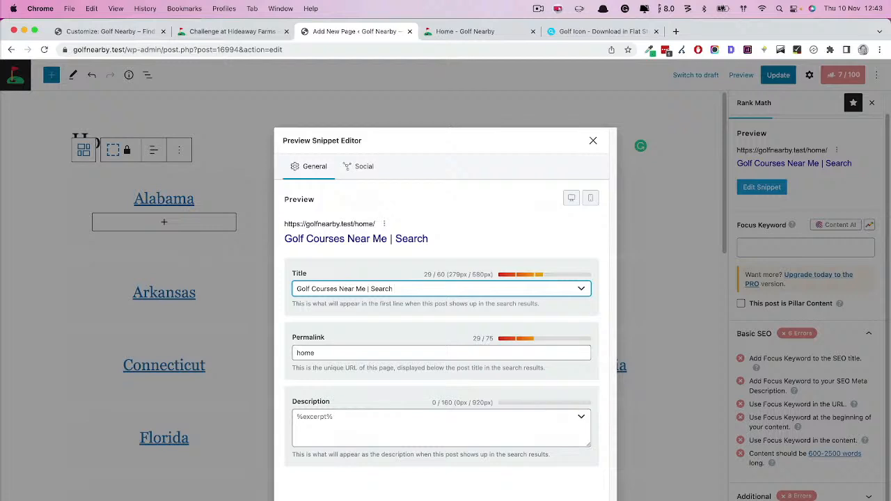
text( 16,000)
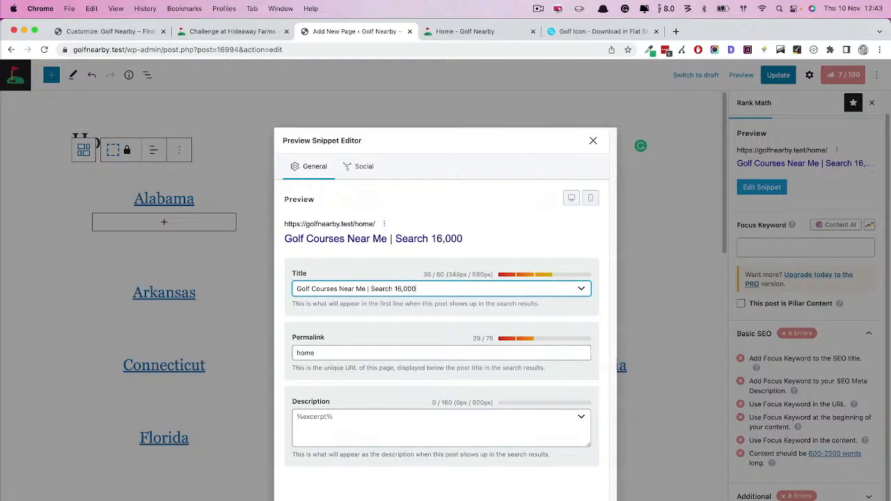
text(+ US Golf Co)
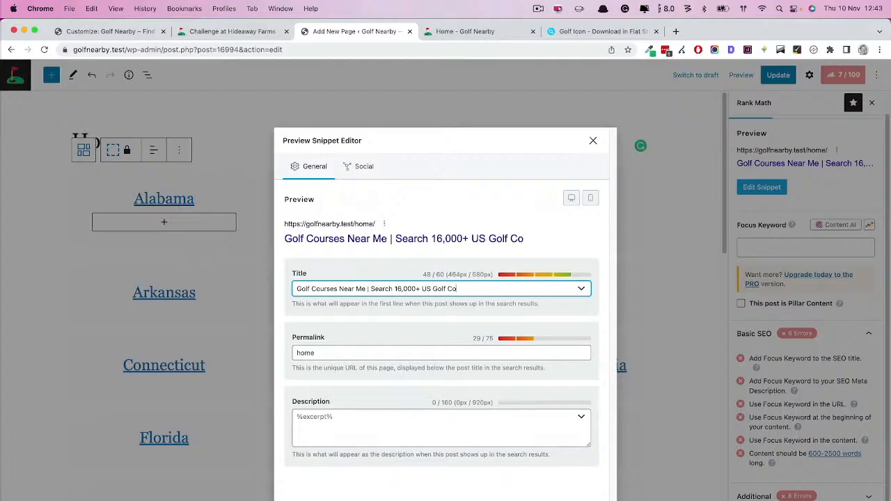
text(urses)
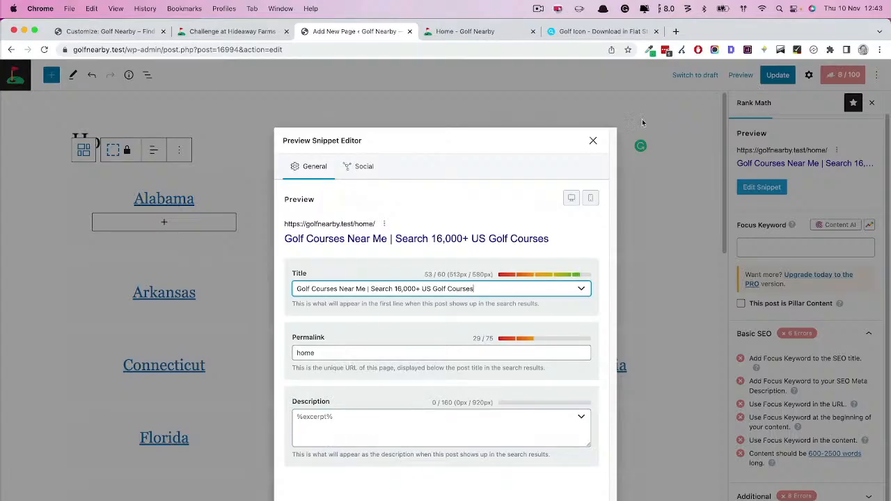
click(592, 144)
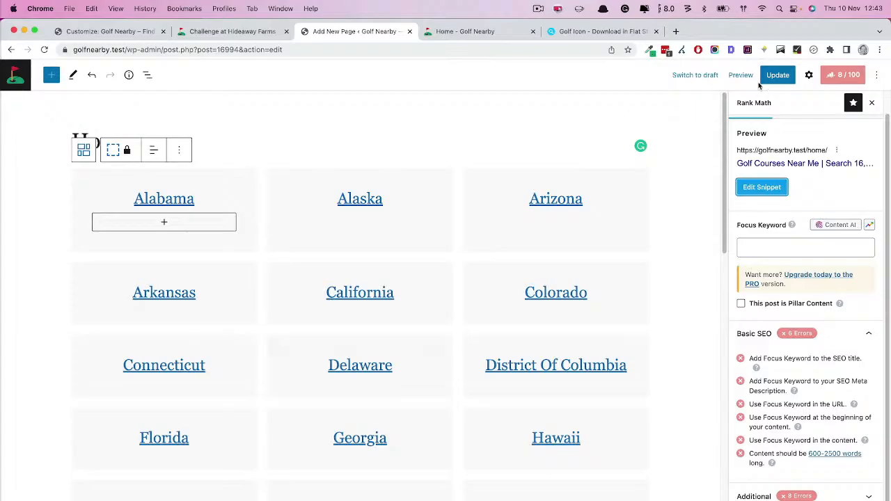
click(778, 75)
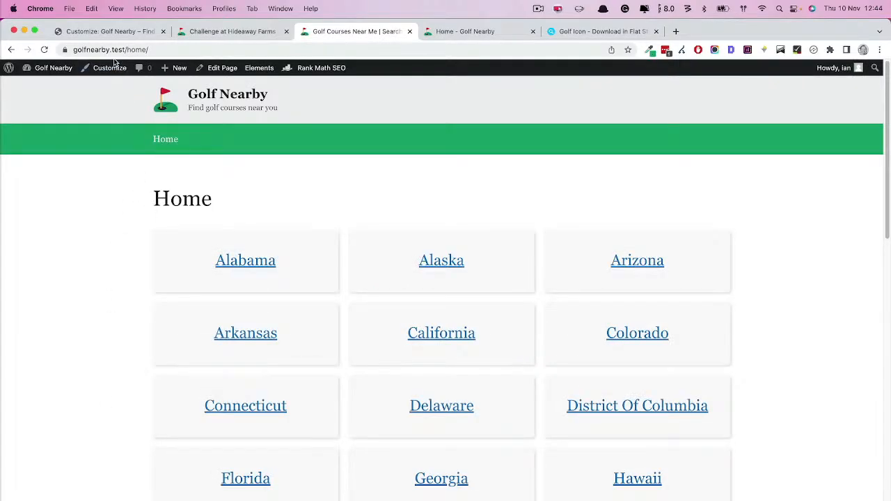
Customize the site's homepage settings to display a static page, with Home as the homepage.
click(157, 142)
click(104, 67)
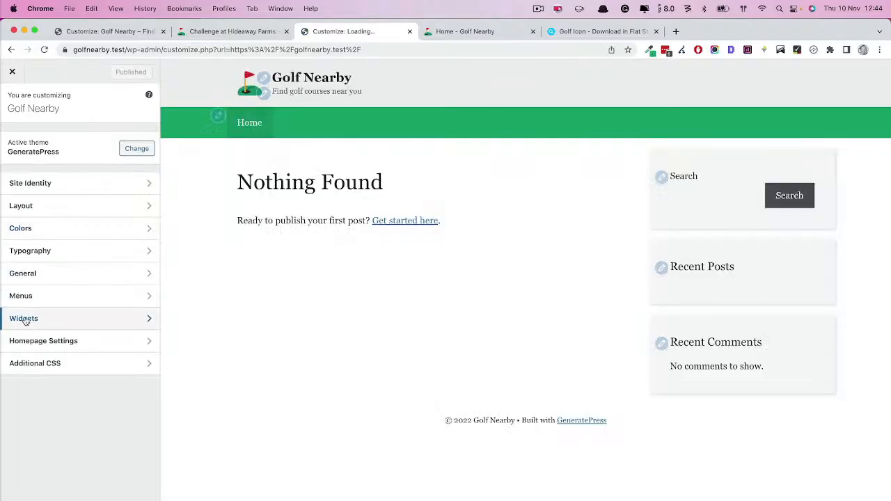
click(21, 341)
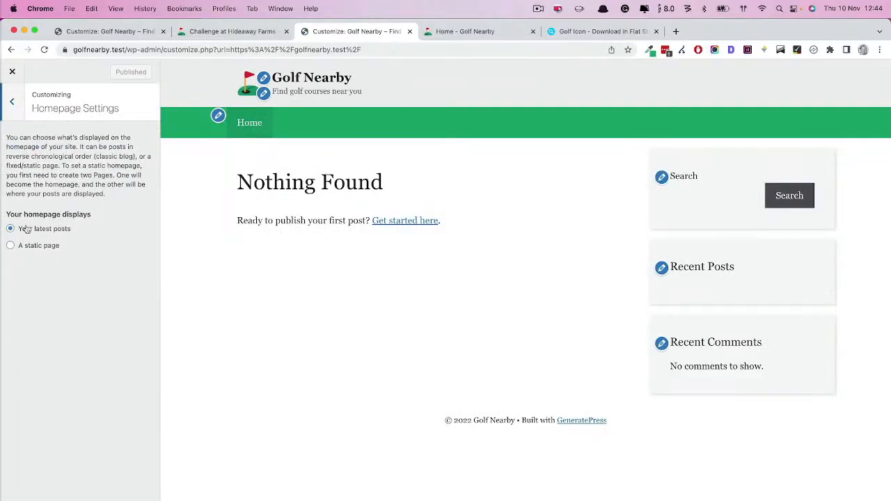
click(22, 248)
click(43, 287)
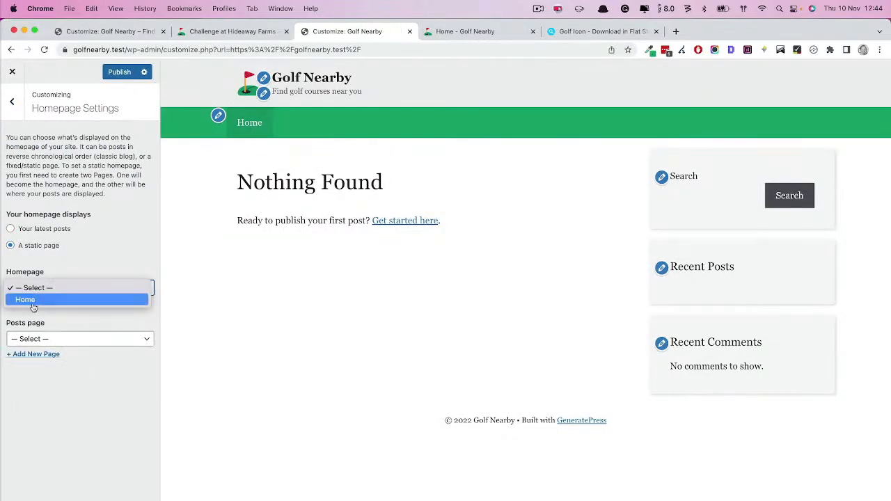
click(32, 300)
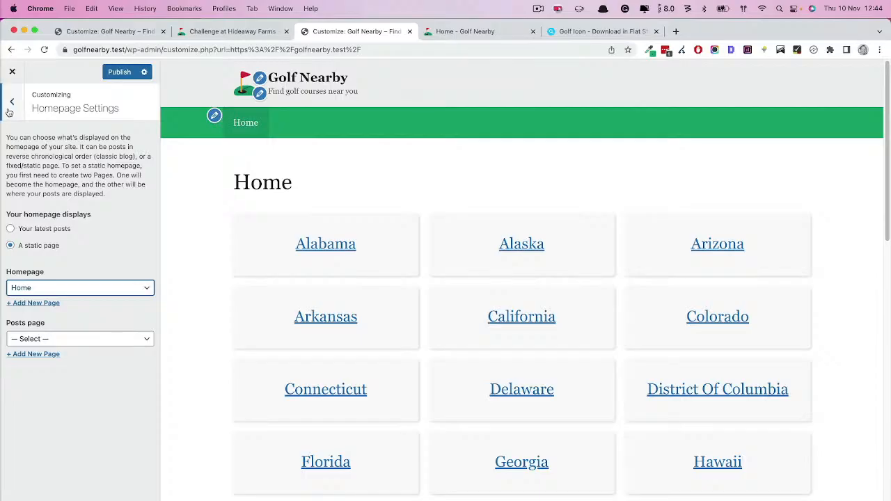
Preview the Alabama page in the customizer, open the Right Sidebar widgets and select the Recent Posts group.
click(325, 244)
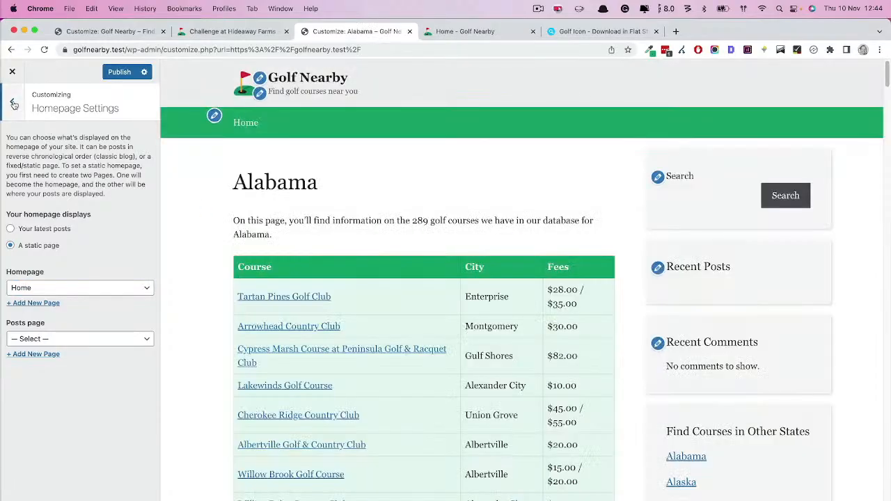
click(14, 103)
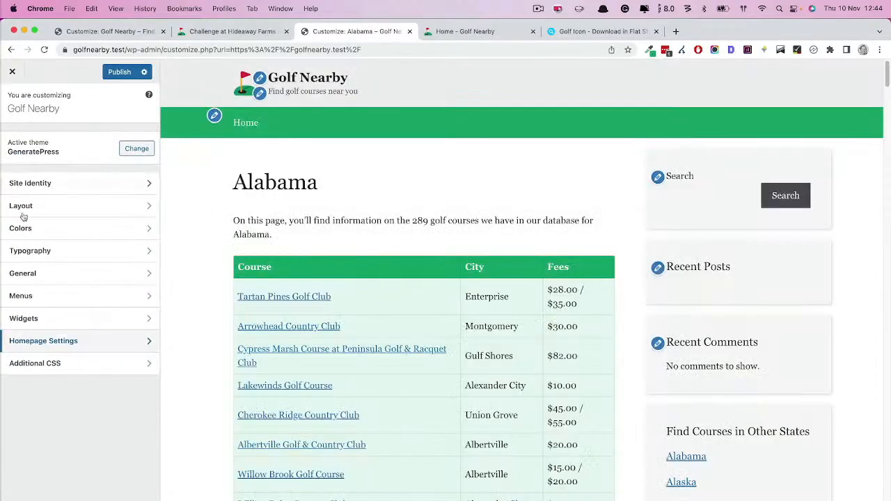
click(26, 318)
click(66, 209)
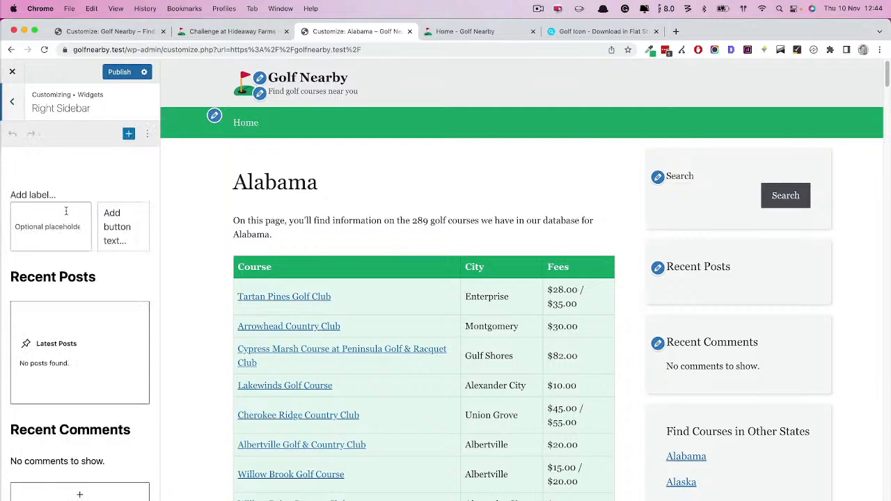
click(106, 276)
click(102, 227)
click(80, 320)
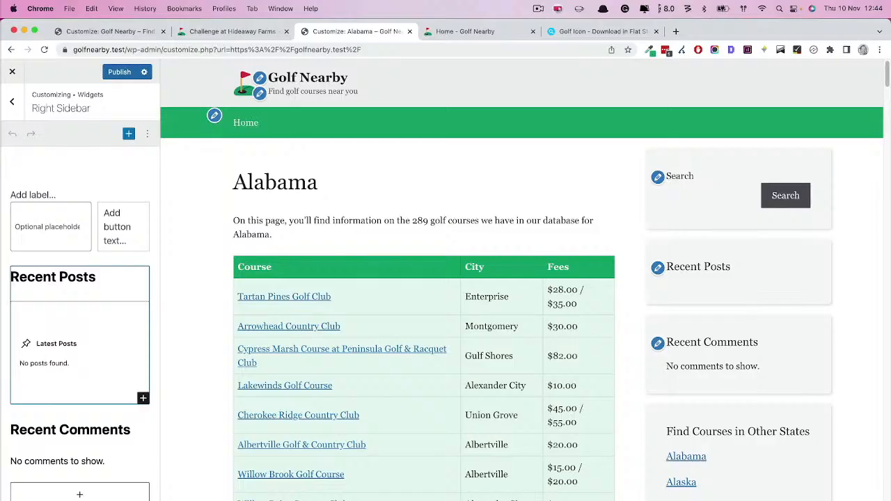
Remove the Recent Posts, Search and Recent Comments widgets from the Right Sidebar, then publish the changes and close the customizer.
key(Delete)
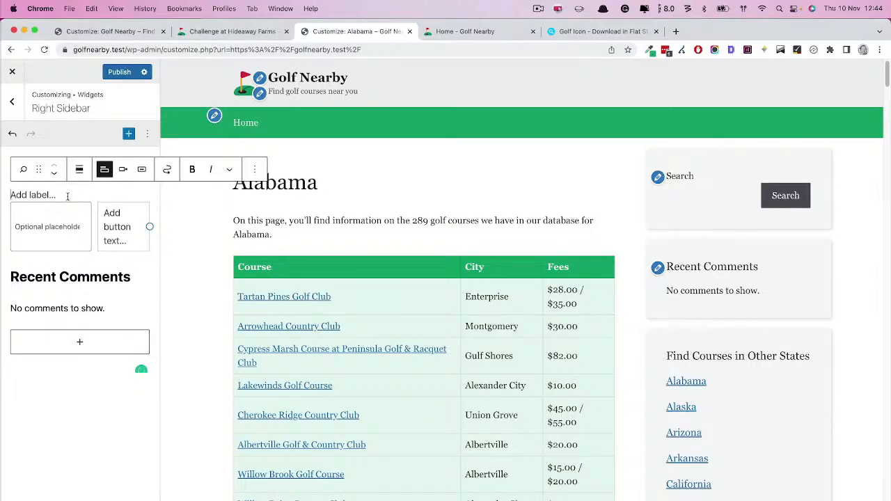
key(Delete)
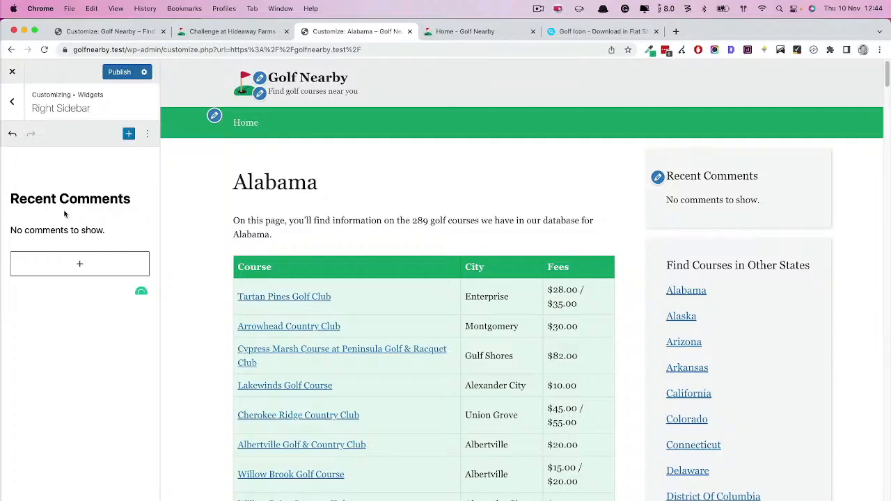
key(Escape)
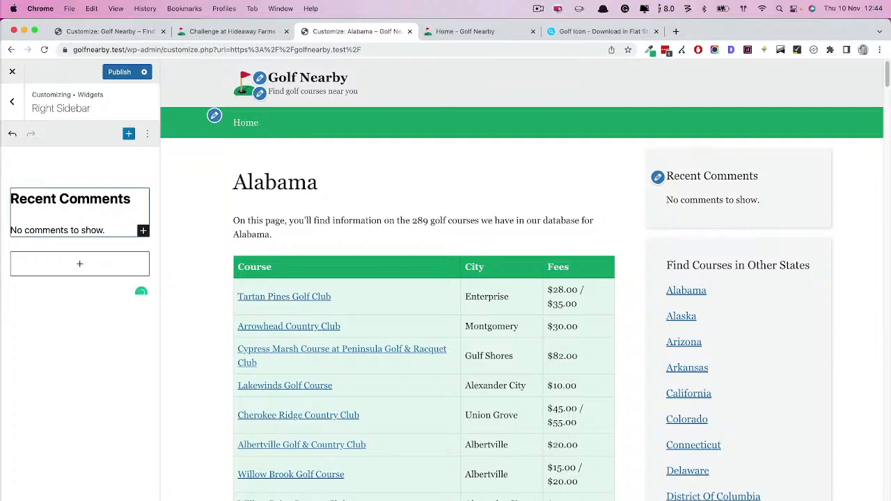
key(Delete)
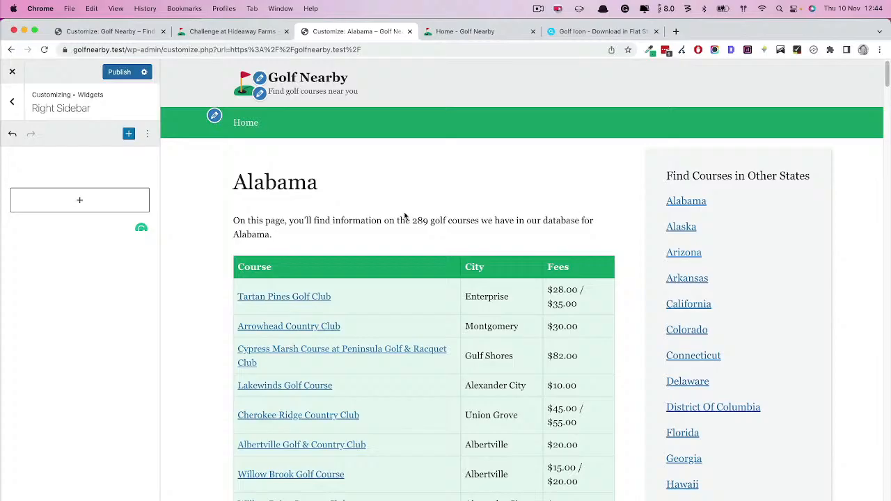
click(118, 73)
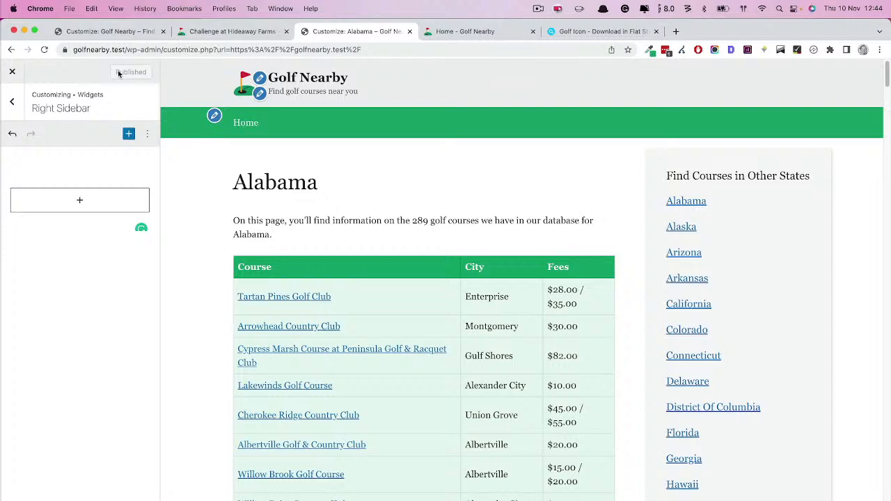
click(12, 69)
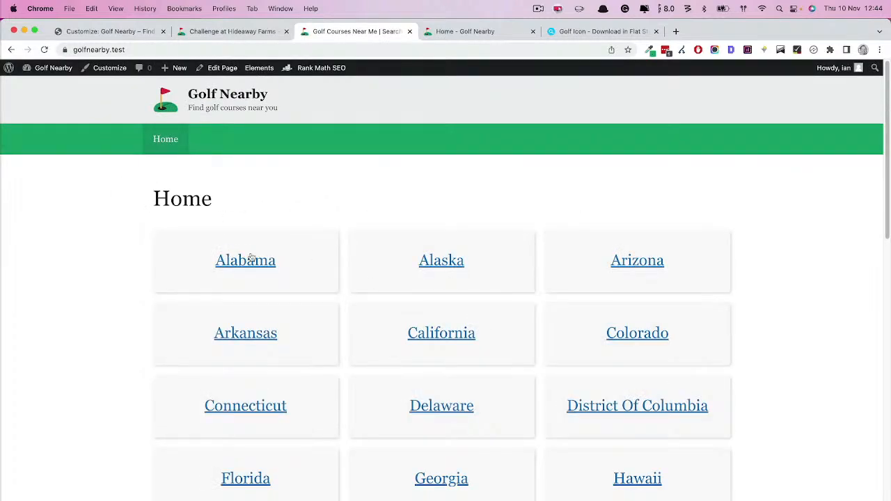
Open the Alabama state page on the site and check its course table and sidebar, reloading the page.
click(251, 259)
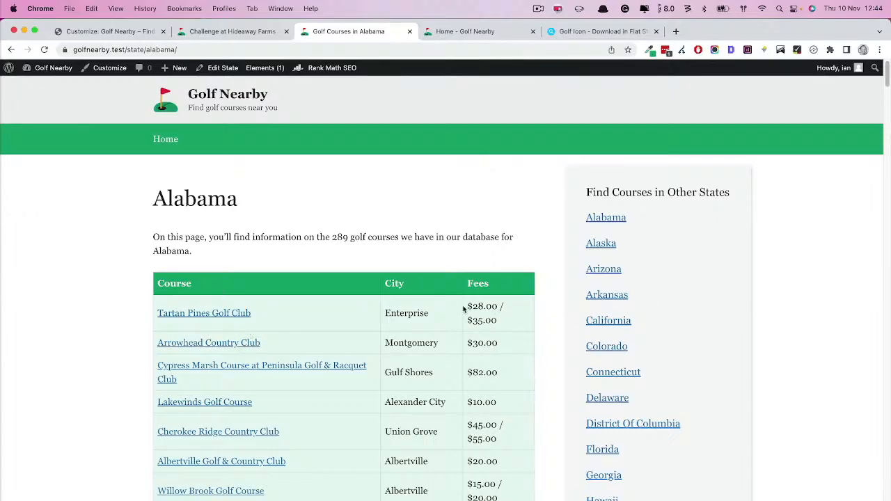
scroll(617, 360, down, 9)
scroll(694, 398, down, 10)
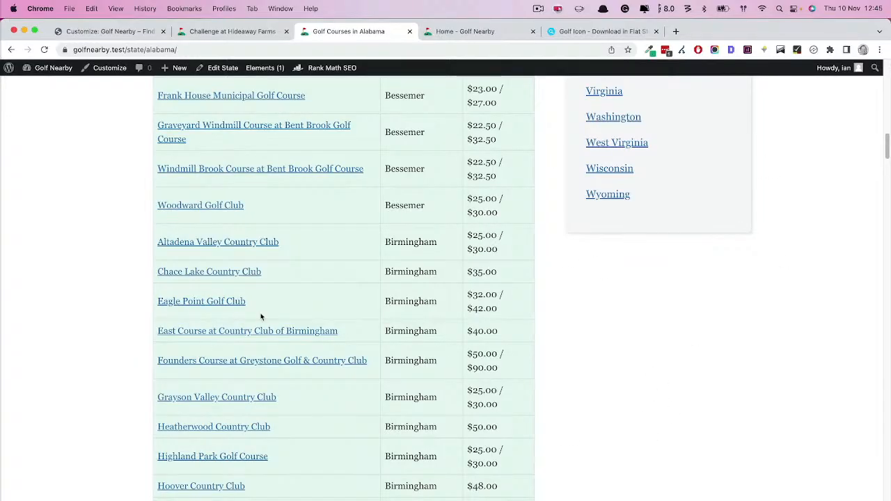
key(super+r)
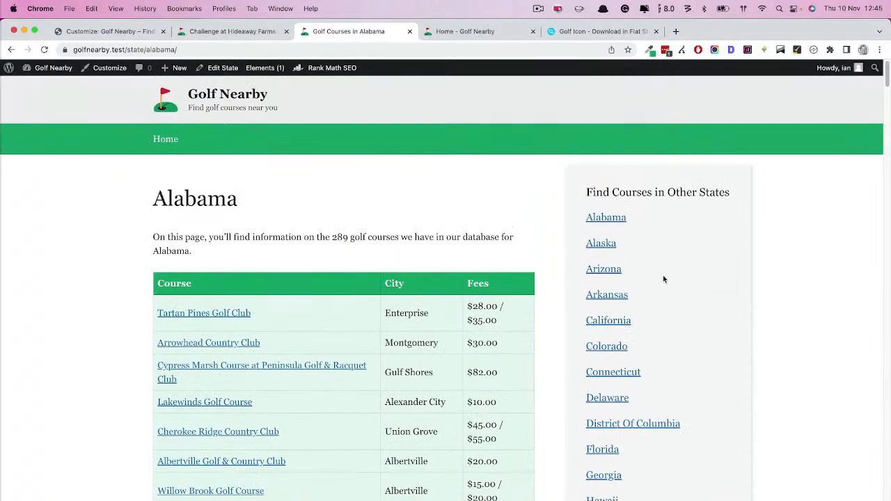
Open the Tartan Pines Golf Club course page and skim its content down to the frequently asked questions.
click(201, 314)
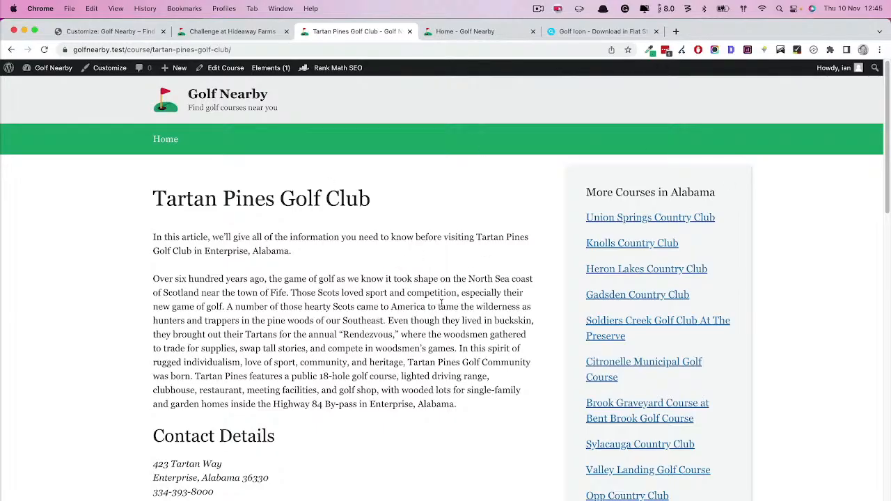
scroll(520, 424, down, 15)
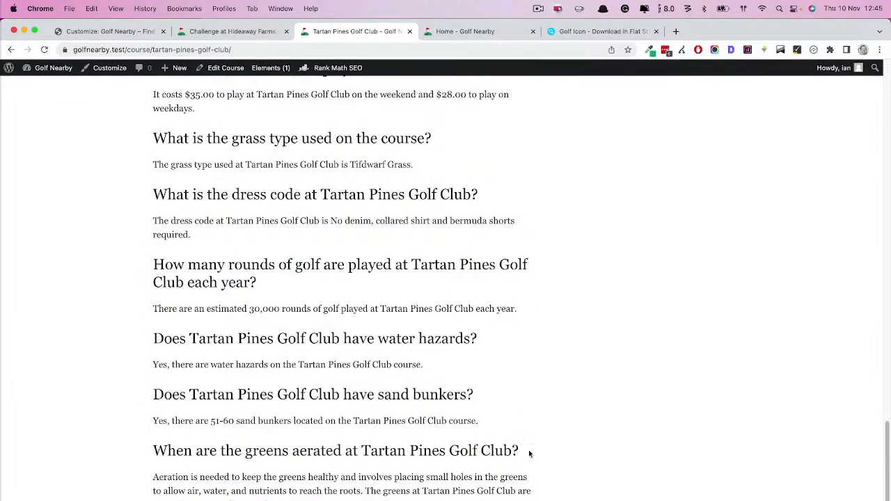
scroll(441, 480, up, 15)
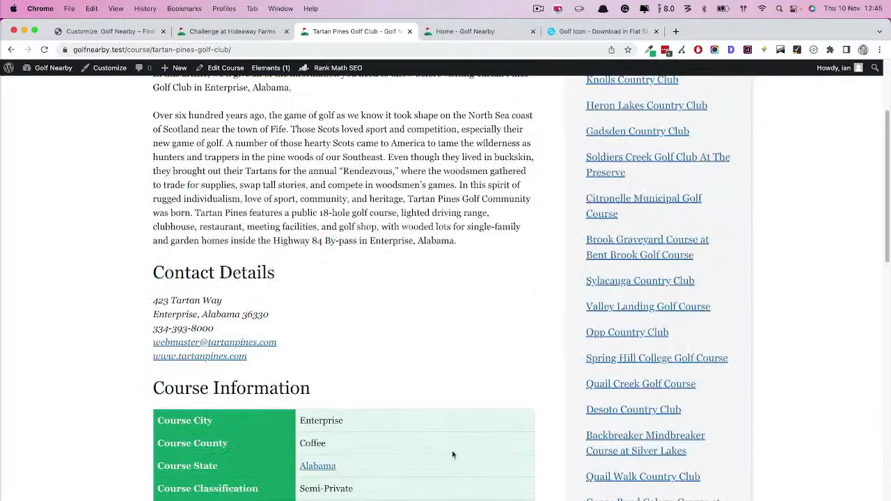
scroll(472, 374, up, 3)
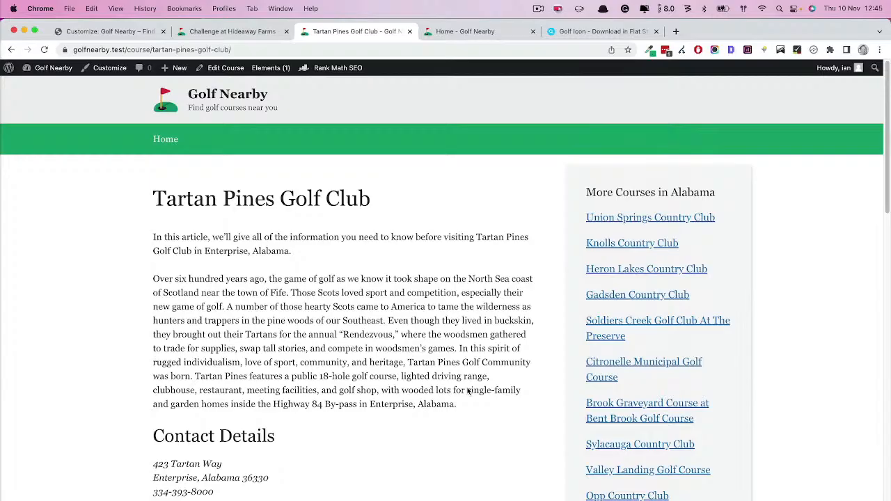
Go back to the Home page and follow the links through Alabama to the Tartan Pines Golf Club page.
click(165, 138)
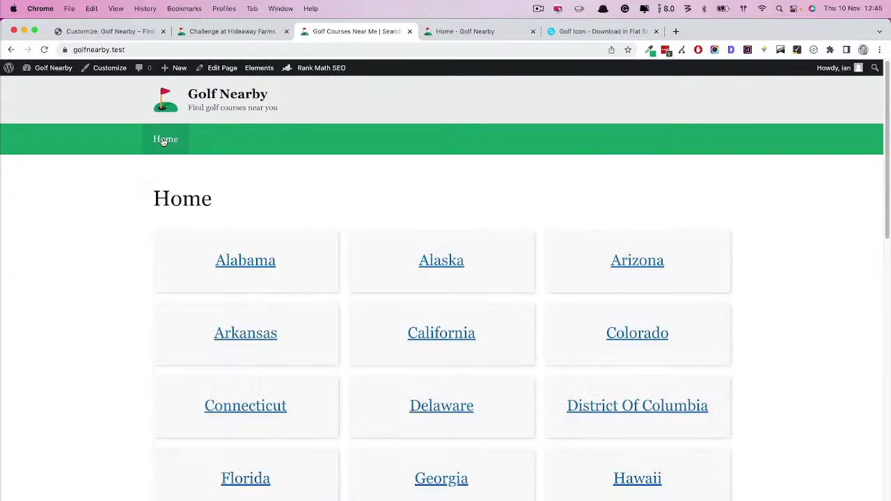
scroll(192, 289, down, 1)
click(246, 252)
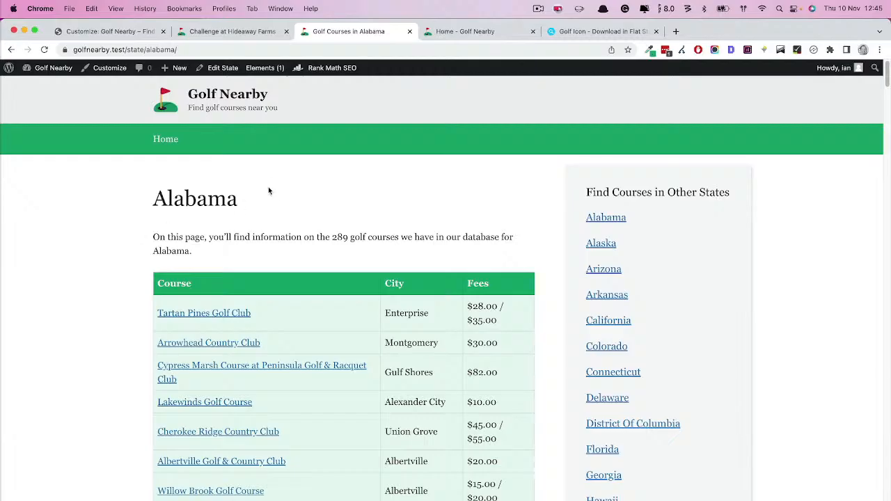
click(209, 316)
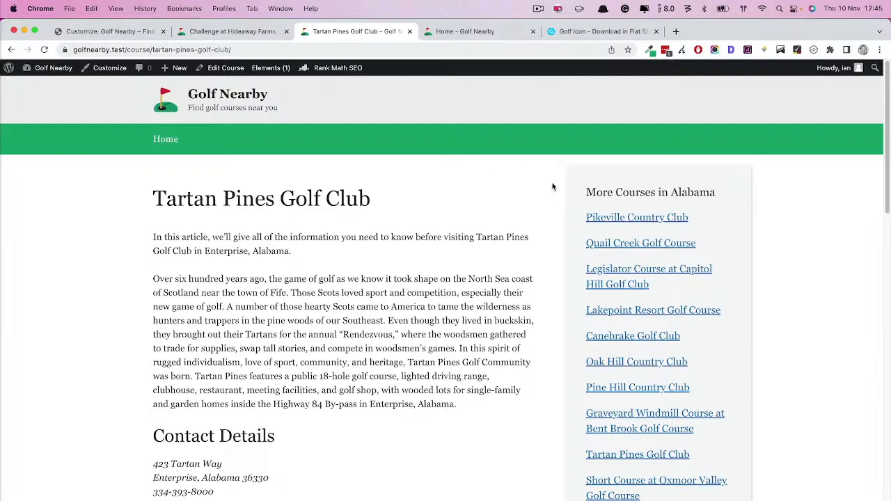
Examine the Tartan Pines Golf Club page's related-courses sidebar, Course Information table and Frequently Asked Questions.
scroll(536, 230, down, 6)
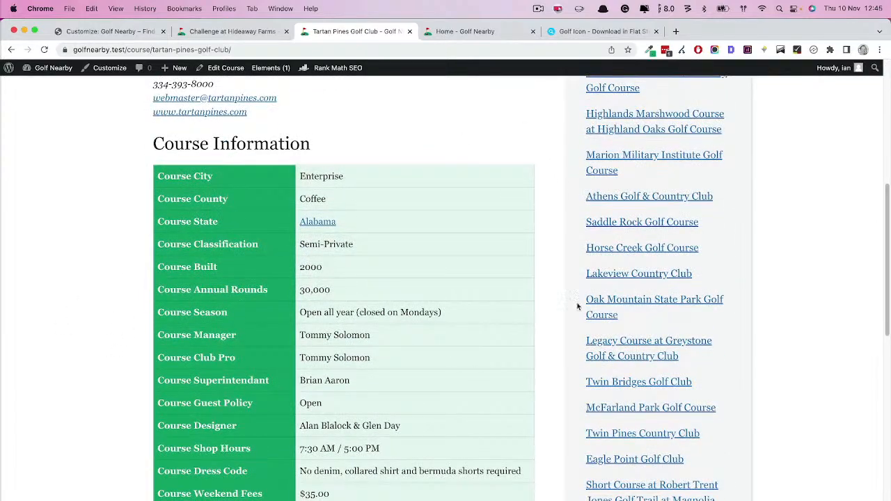
scroll(352, 340, up, 5)
scroll(352, 340, down, 9)
scroll(408, 325, up, 10)
drag(478, 381, 294, 379)
click(455, 382)
scroll(496, 347, down, 4)
scroll(497, 344, down, 5)
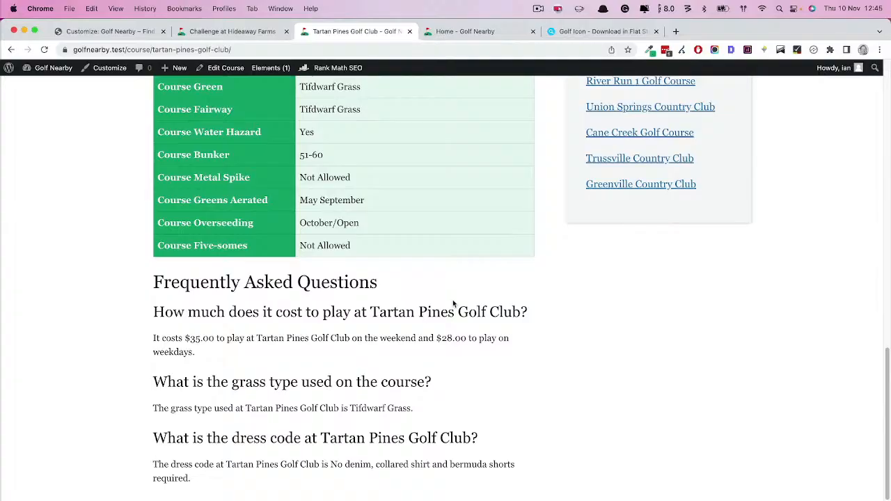
scroll(345, 486, down, 5)
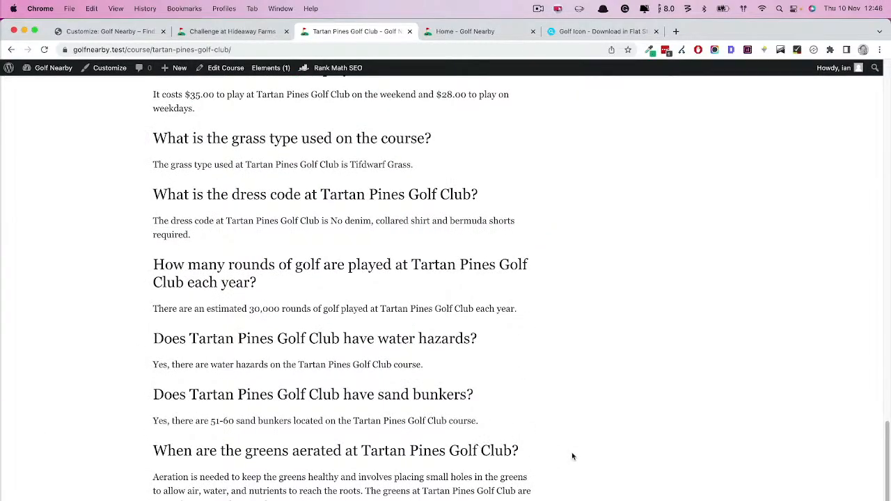
scroll(555, 453, up, 20)
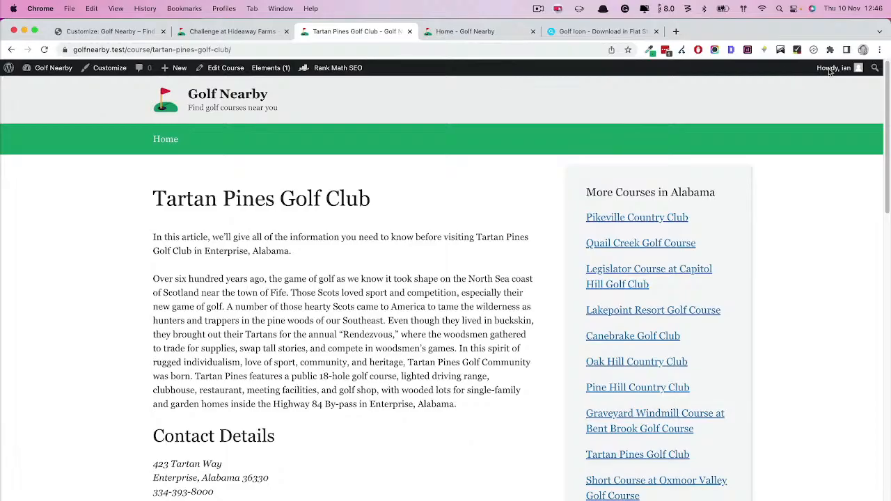
Open usabledatabases.com in a new tab and view the US 16.8K and the worldwide 21K golf course database listings.
click(676, 31)
text(usa)
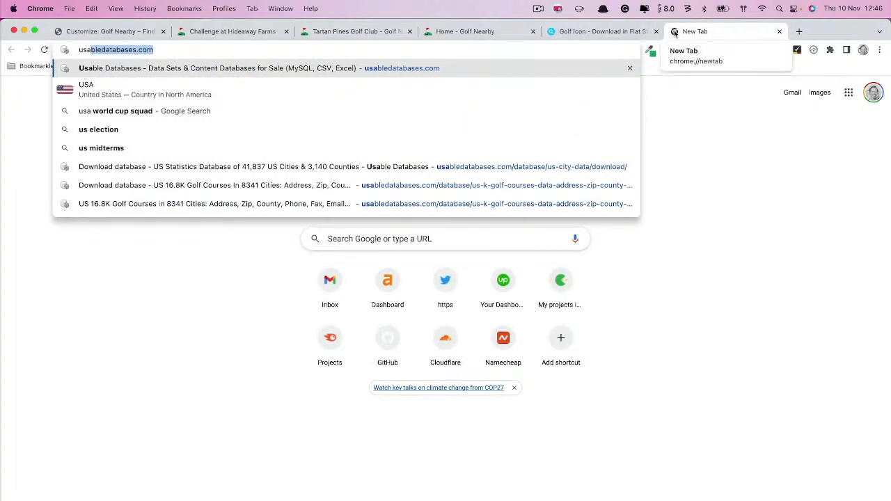
key(Return)
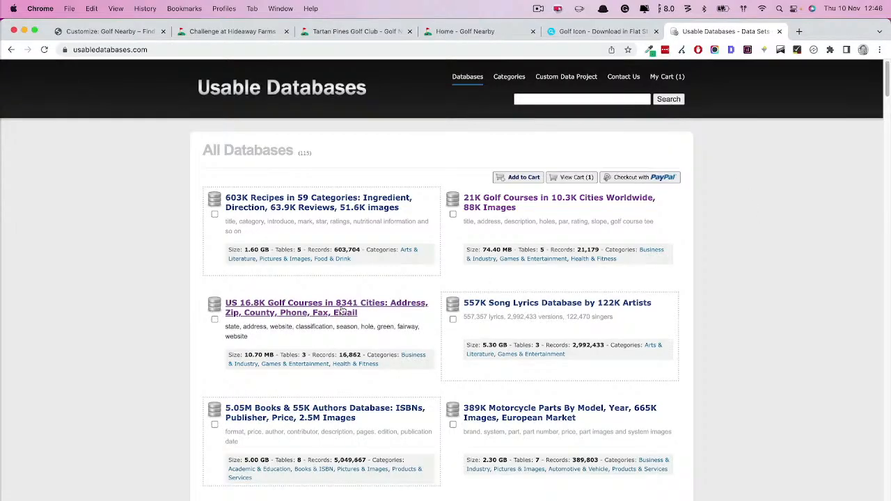
click(305, 317)
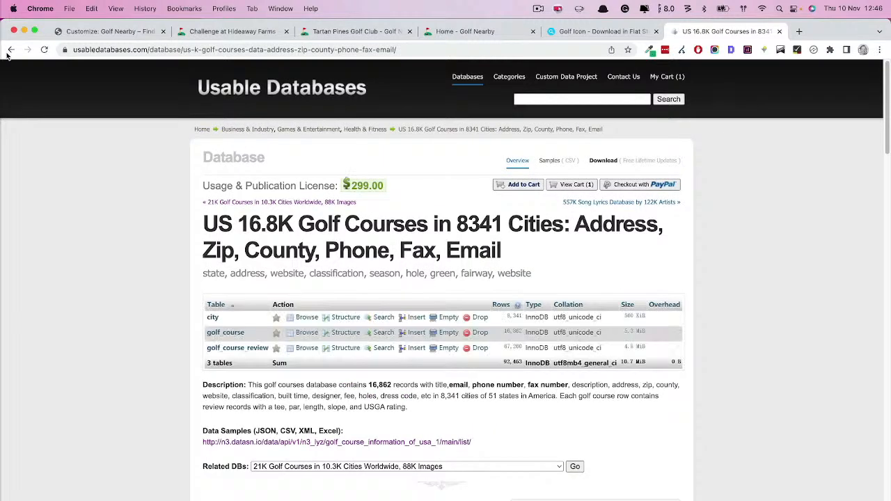
click(11, 50)
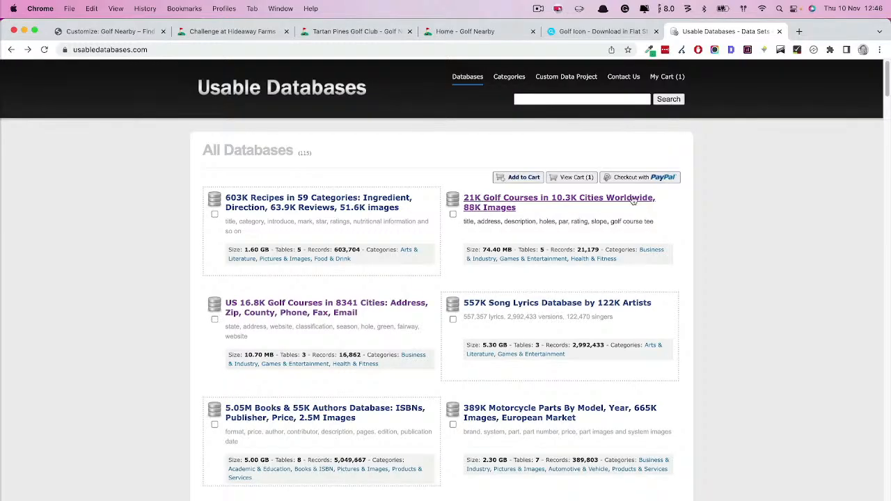
click(479, 215)
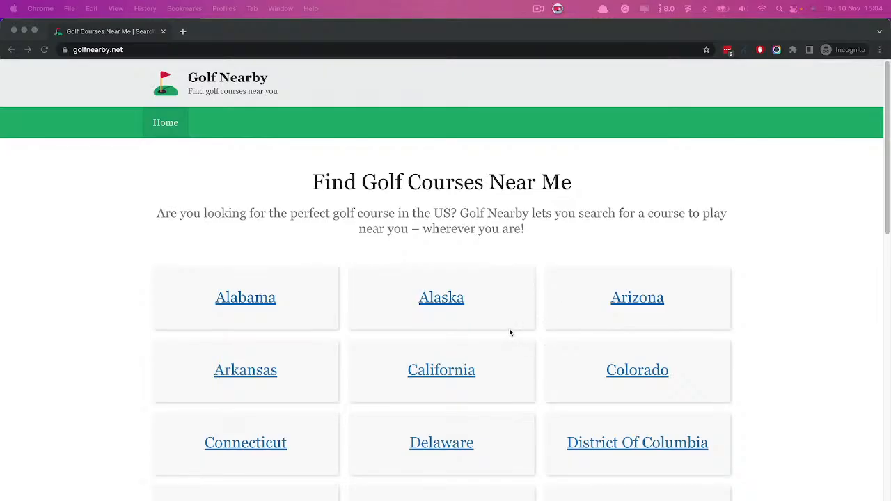
Look over the state grid on the live golfnearby.net home page and open the Alabama page.
scroll(509, 332, down, 15)
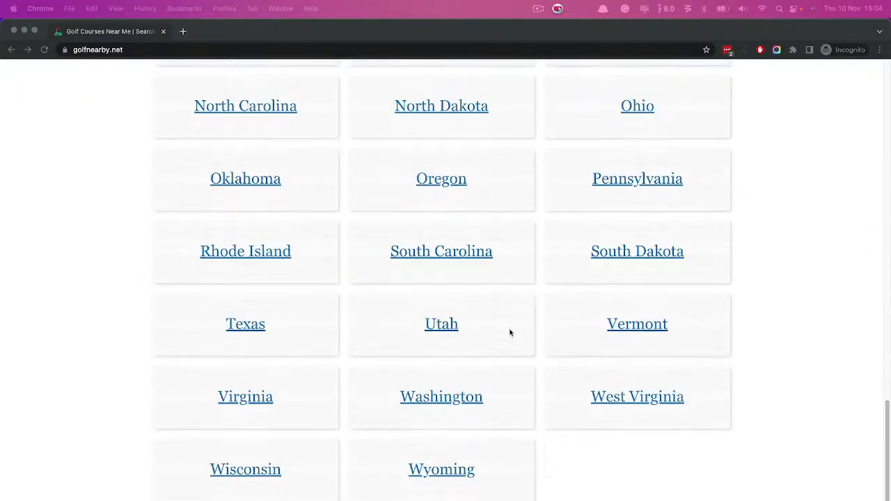
scroll(503, 378, up, 15)
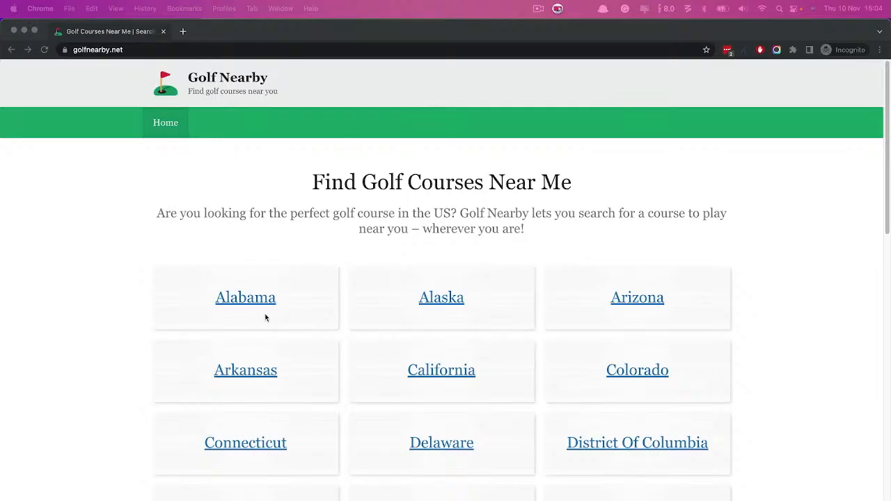
click(247, 298)
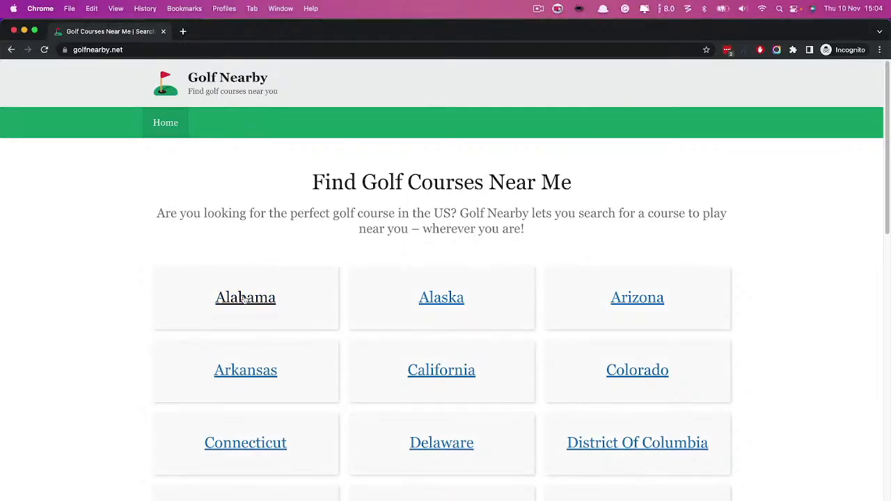
click(244, 298)
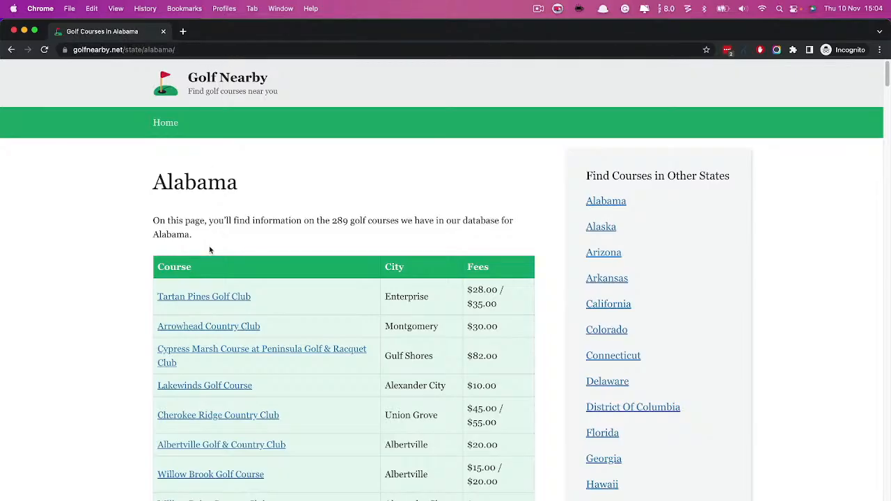
Review the live Alabama page's table of courses, cities and fees.
scroll(272, 275, down, 10)
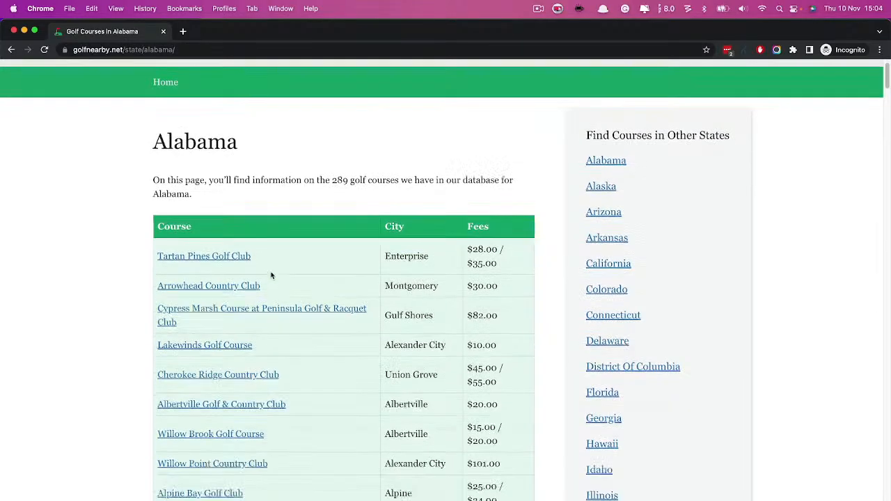
scroll(271, 275, down, 15)
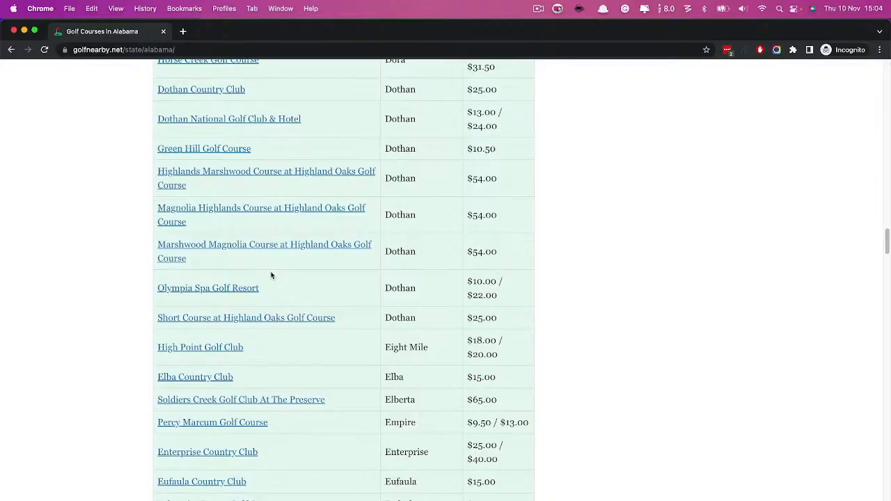
scroll(272, 275, up, 20)
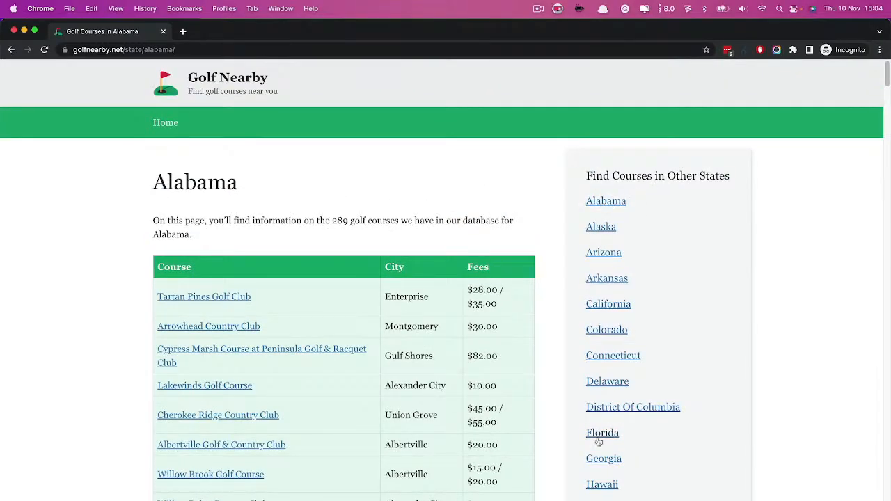
Open the live Tartan Pines Golf Club page and review its description and contact details.
click(225, 297)
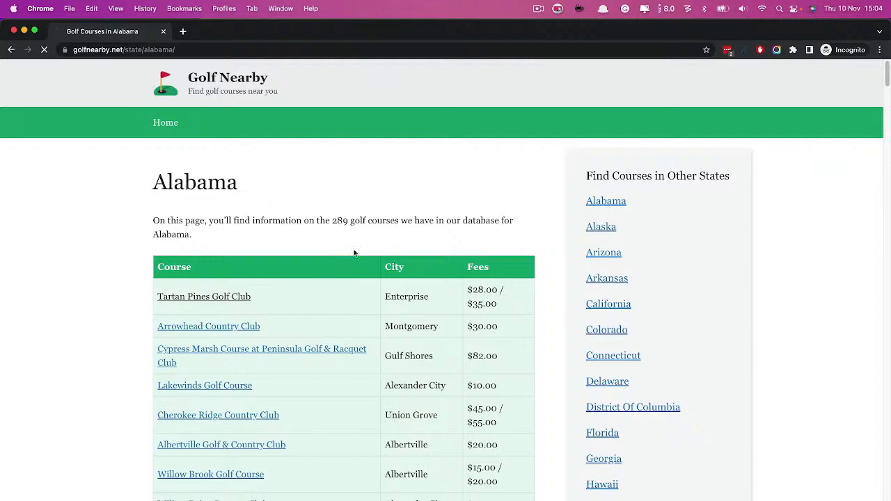
scroll(395, 303, down, 4)
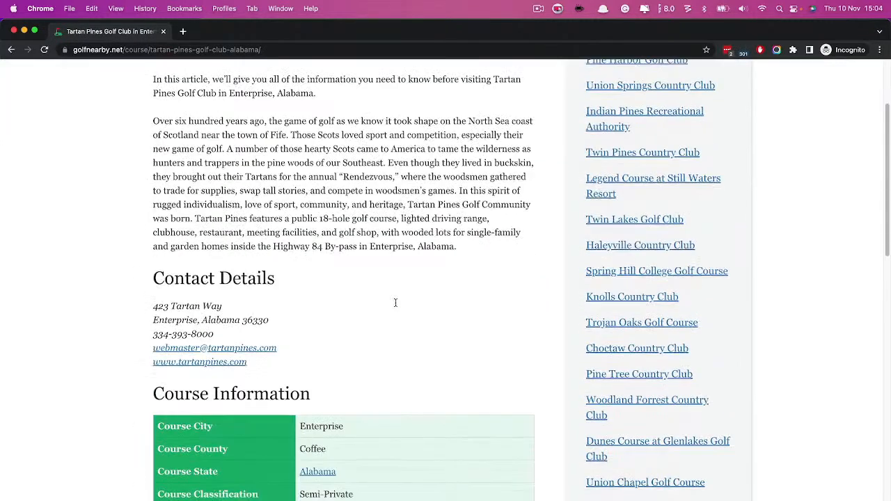
scroll(419, 325, up, 4)
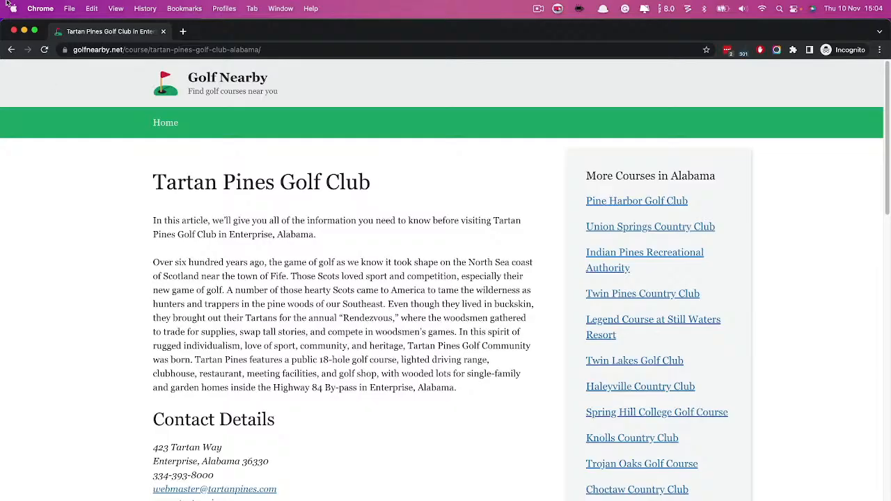
Close the incognito window and review Rank Math's general sitemap settings and the list of sitemaps in sitemap_index.xml.
click(14, 30)
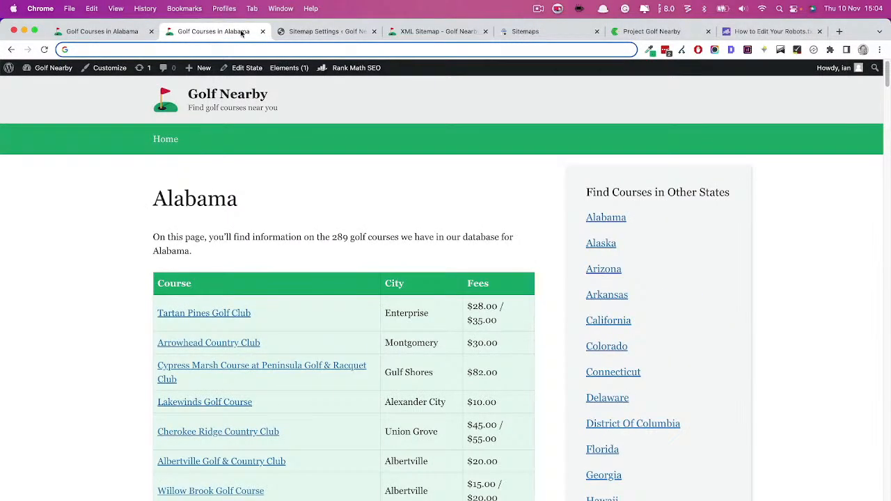
click(331, 35)
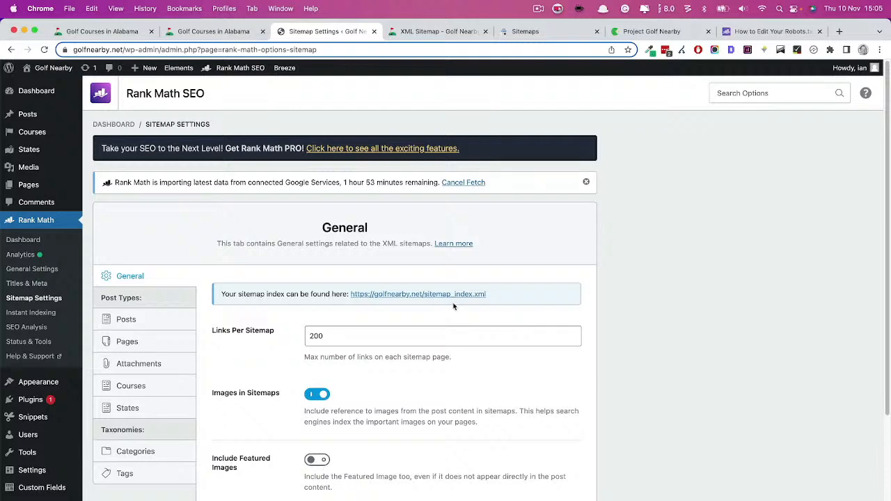
click(421, 32)
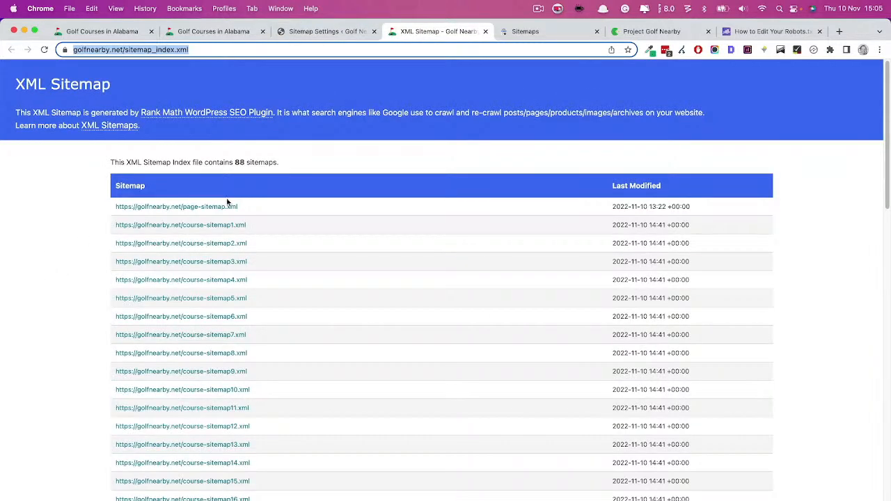
scroll(221, 230, down, 15)
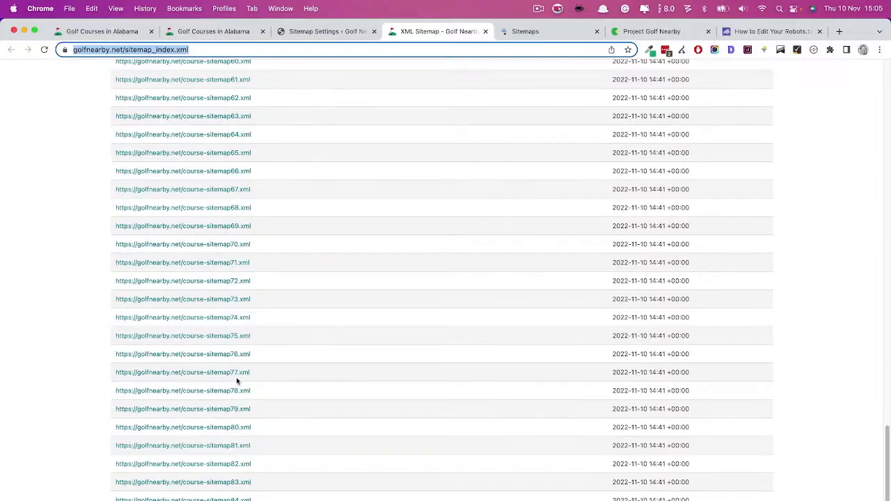
Open course-sitemap72.xml in a new tab, look through its course URLs and compare its URL count with the sitemap index.
super+click(248, 244)
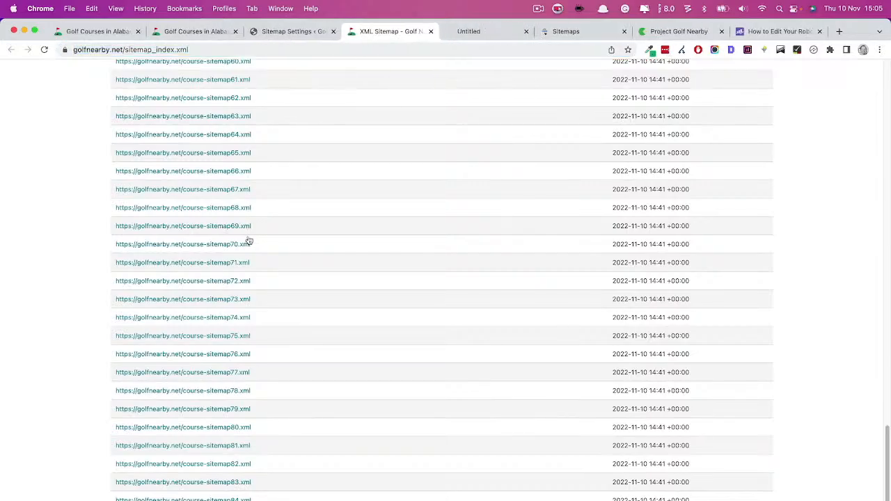
click(461, 33)
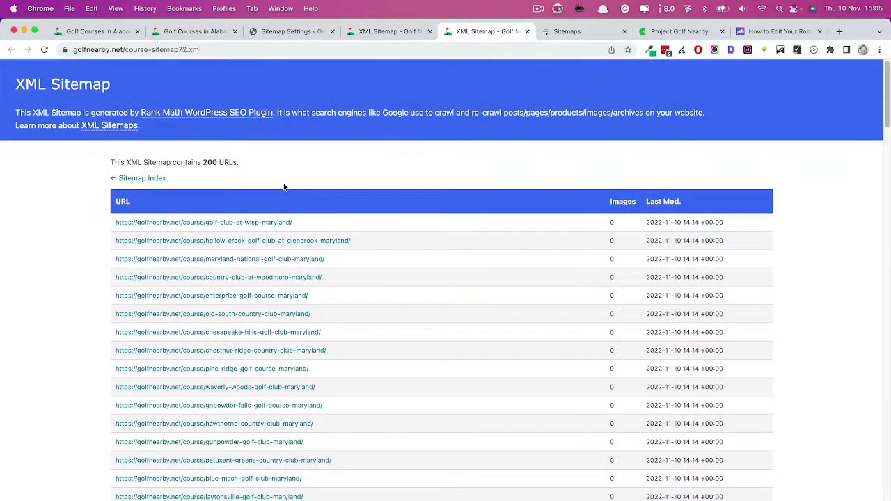
scroll(325, 244, down, 15)
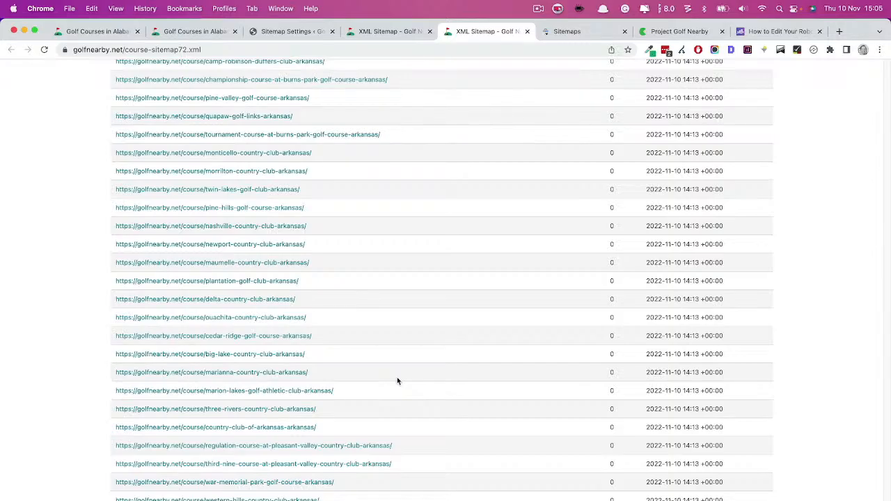
click(376, 32)
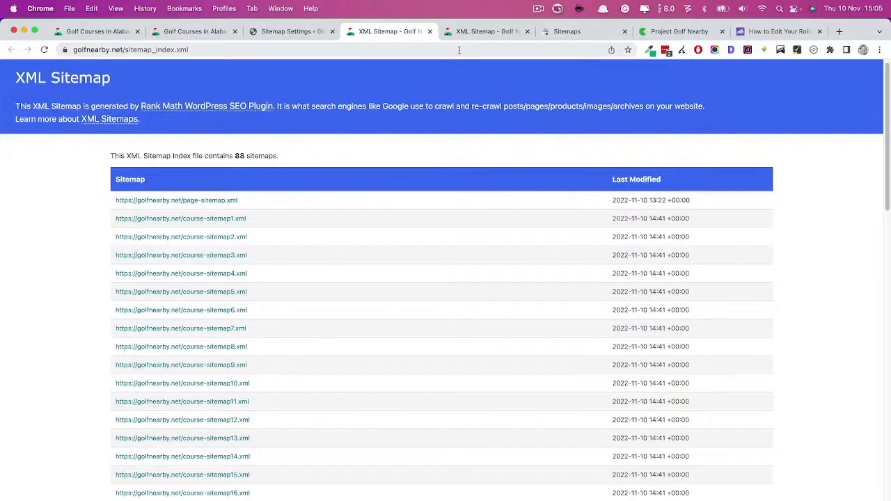
click(488, 31)
double_click(212, 161)
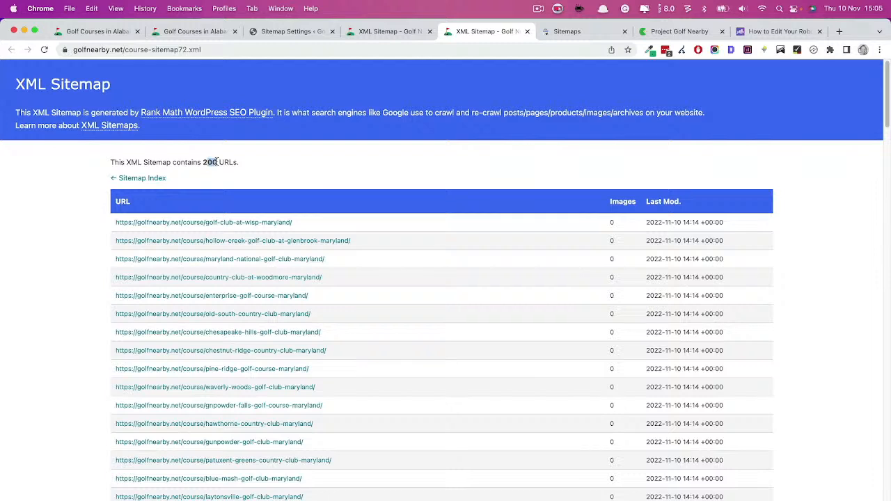
drag(218, 162, 247, 167)
click(376, 32)
click(211, 49)
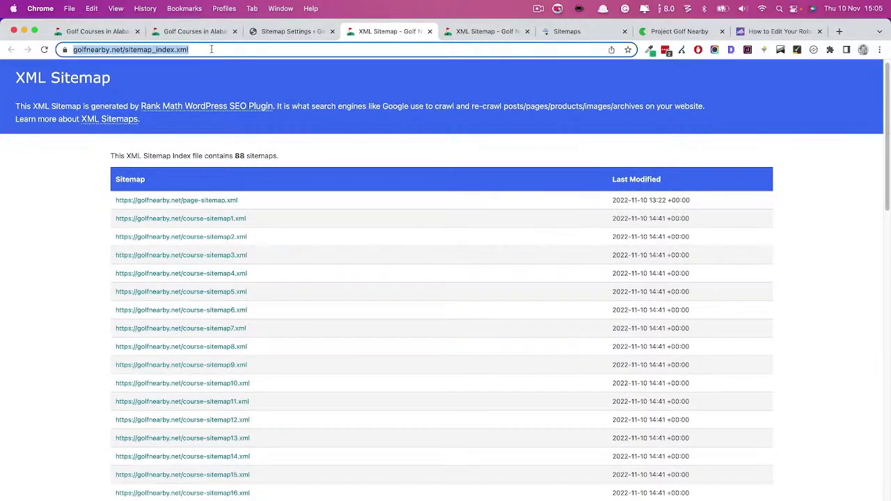
key(super+x)
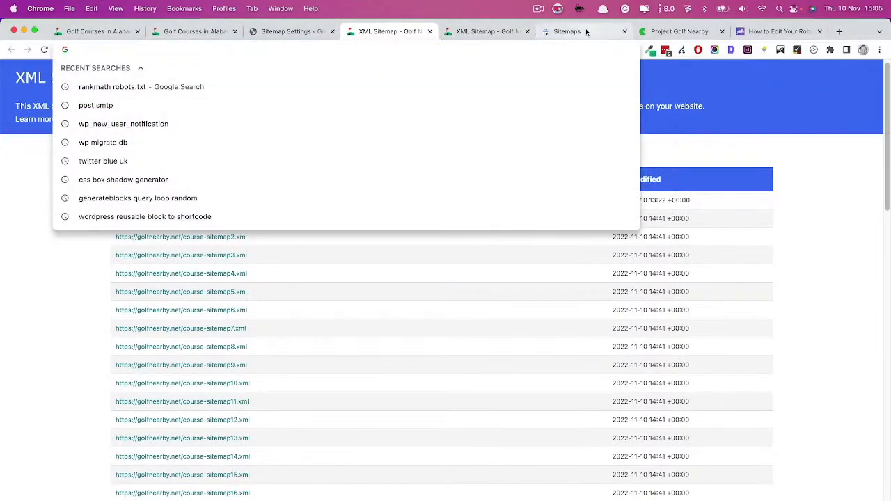
click(583, 32)
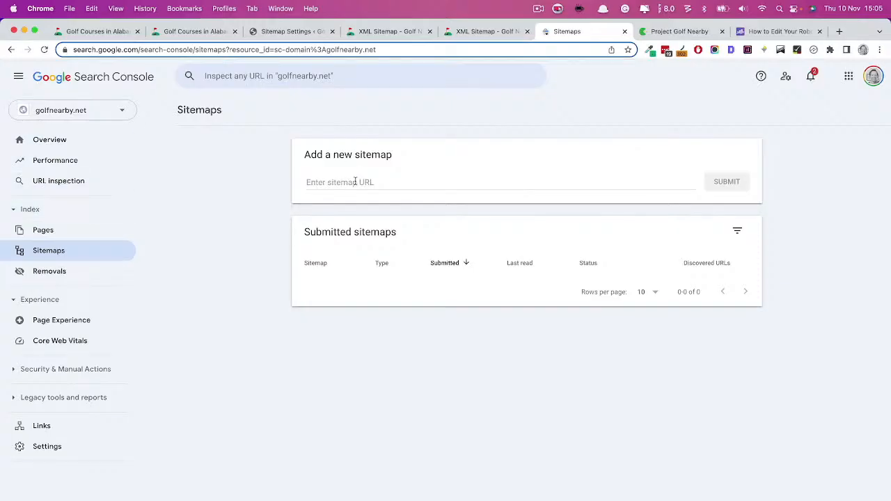
click(356, 182)
key(super+v)
click(727, 182)
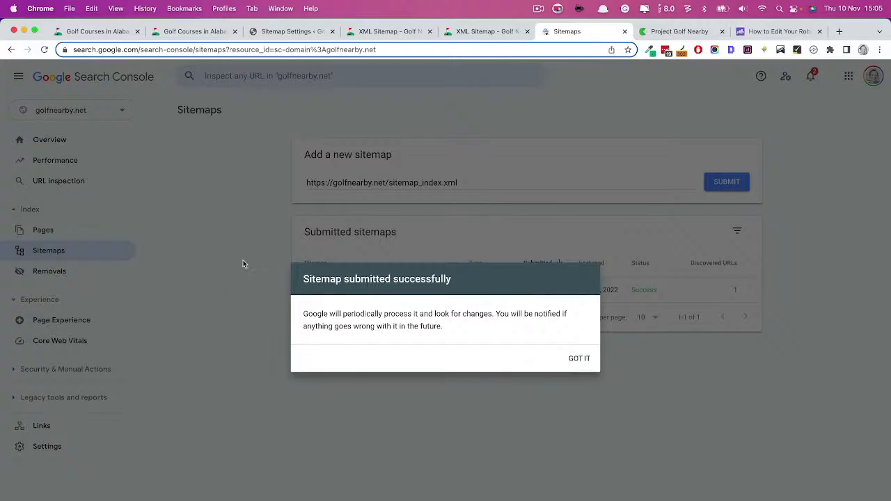
click(584, 359)
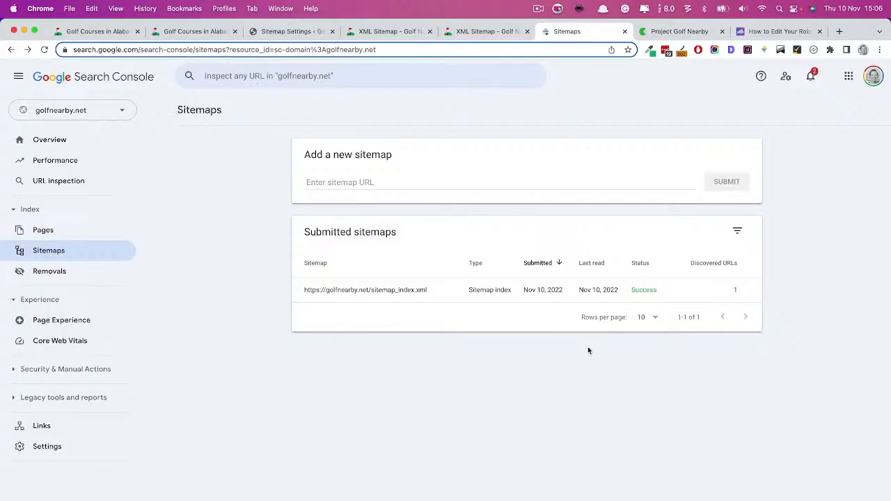
Return to the Rank Math settings and check the sitemap line in golfnearby.net/robots.txt.
click(286, 32)
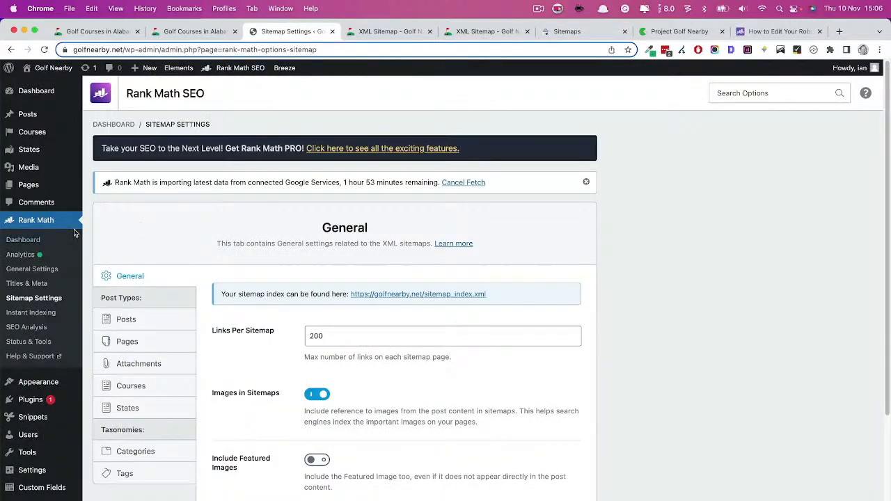
click(361, 32)
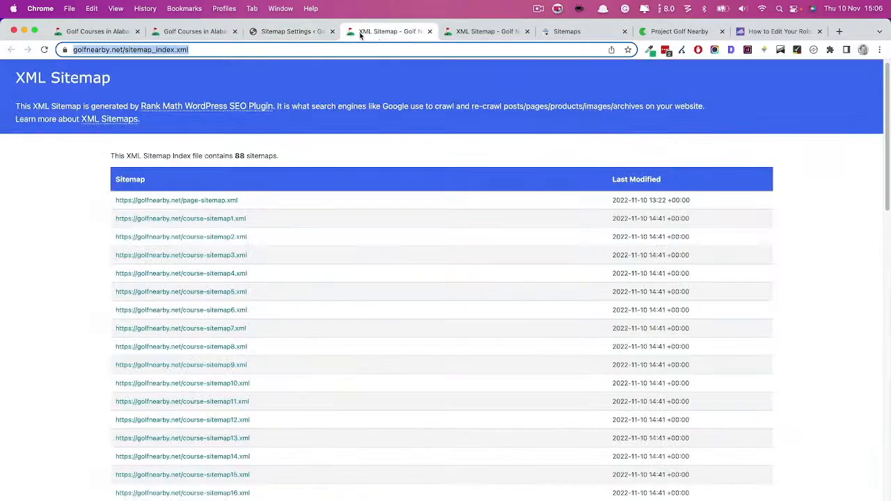
click(251, 33)
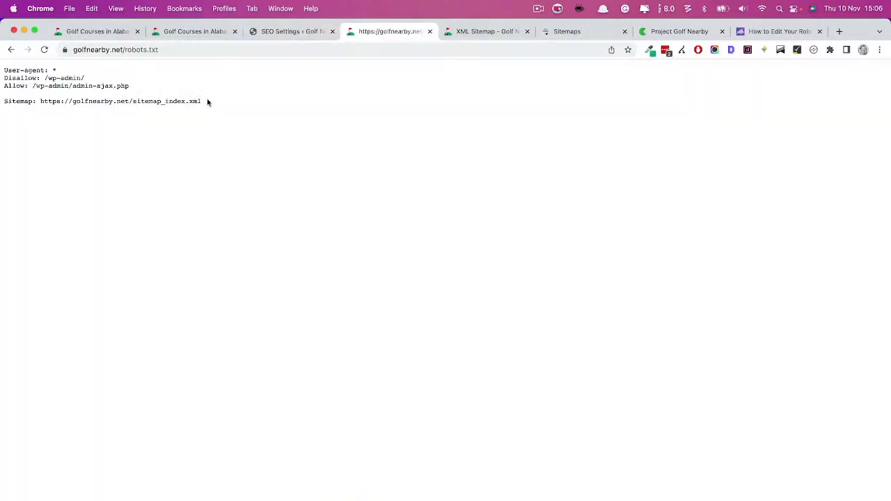
drag(206, 101, 74, 100)
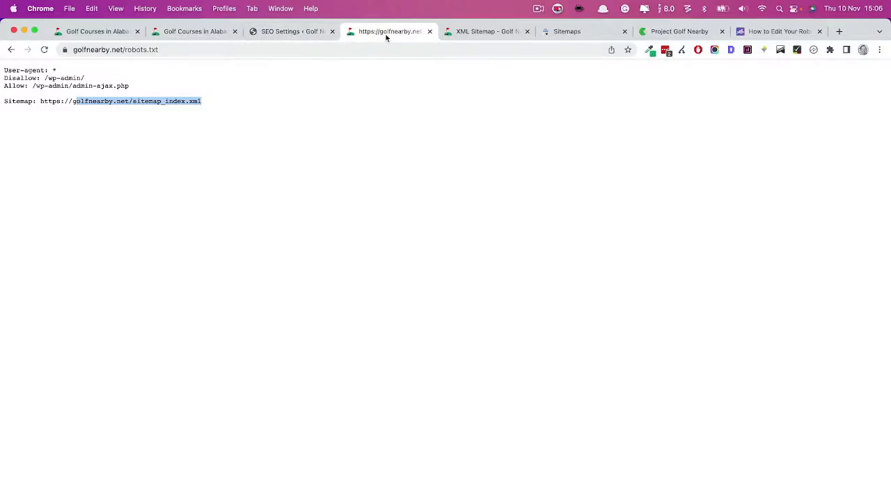
Load the golfnearby.net home page and copy the links of all states from Alabama to Wyoming in the state grid.
key(super+alt+Left)
key(super+l)
text(golfnearby.net)
key(Return)
drag(112, 300, 533, 477)
scroll(428, 427, down, 15)
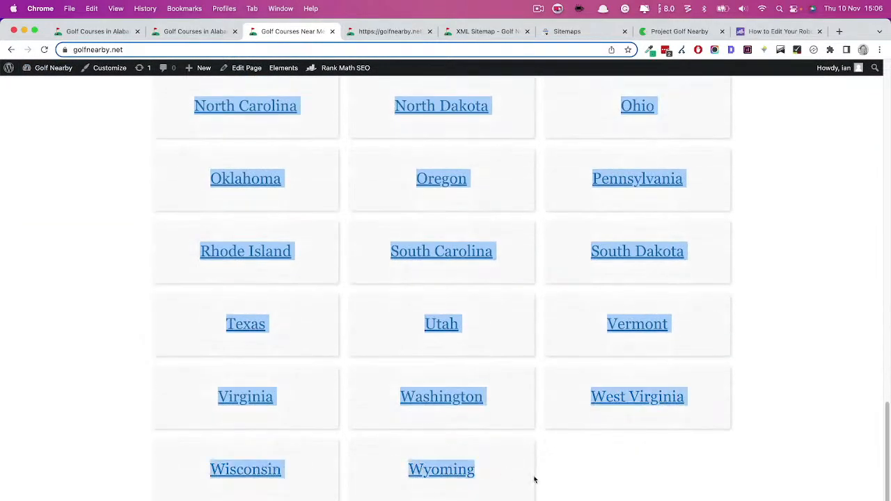
right_click(468, 399)
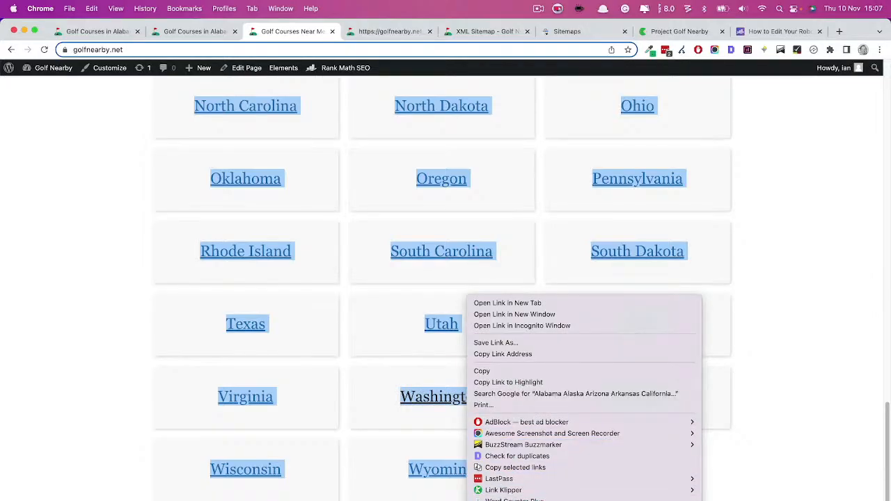
click(524, 470)
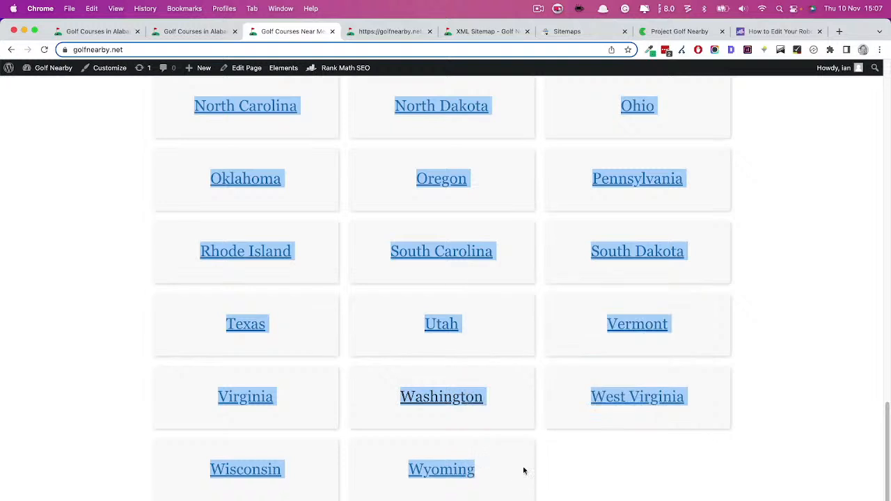
Switch to indexMeNow, add the copied state page URLs as new links to the Golf Nearby project and save them.
click(680, 31)
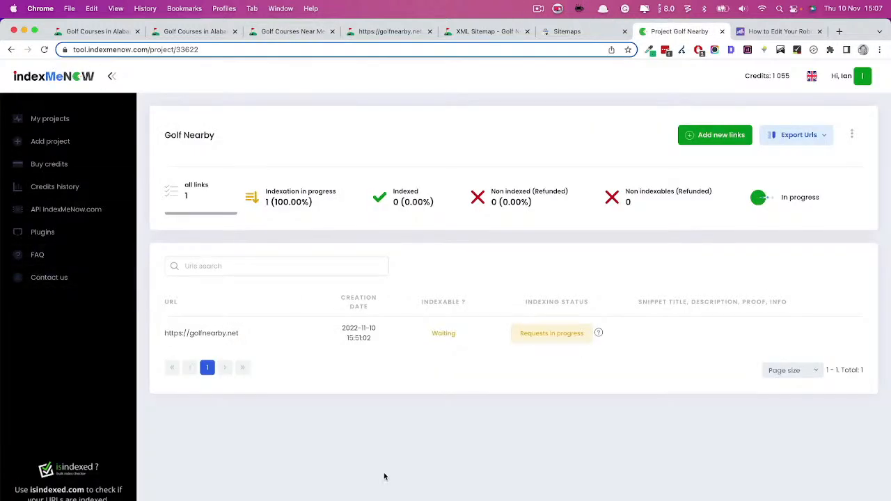
drag(241, 330, 194, 333)
click(285, 438)
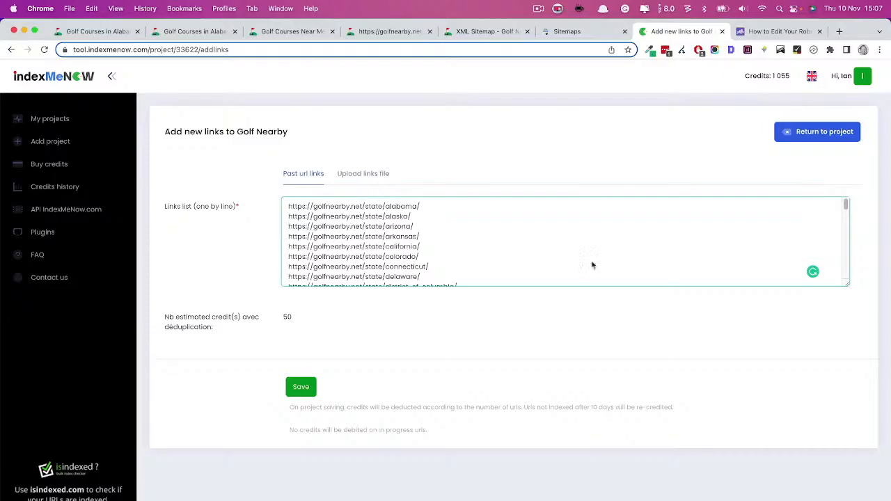
scroll(420, 244, down, 10)
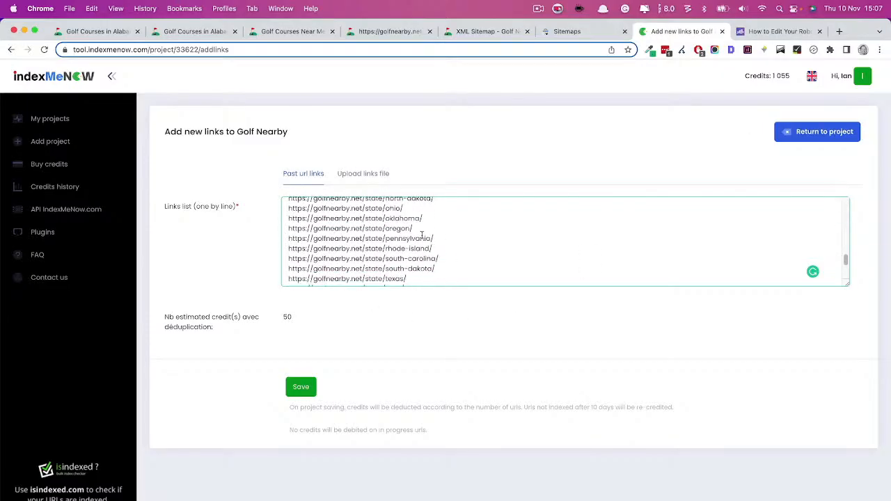
scroll(413, 268, up, 10)
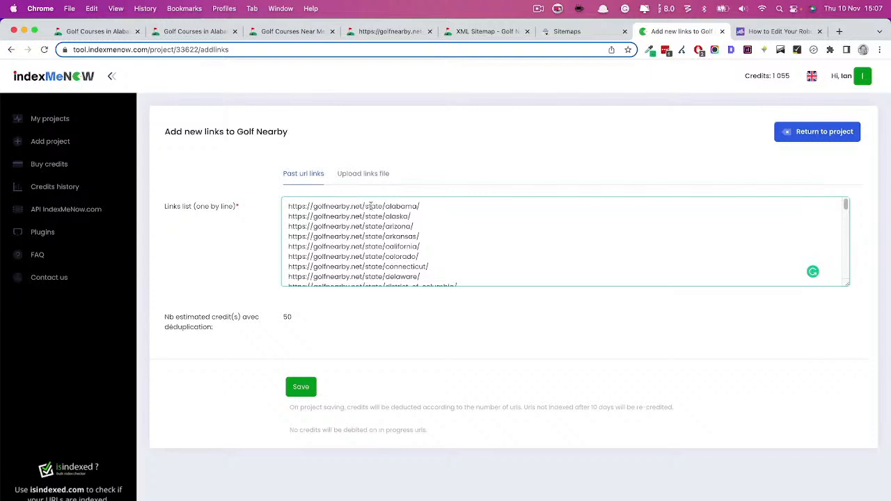
click(299, 390)
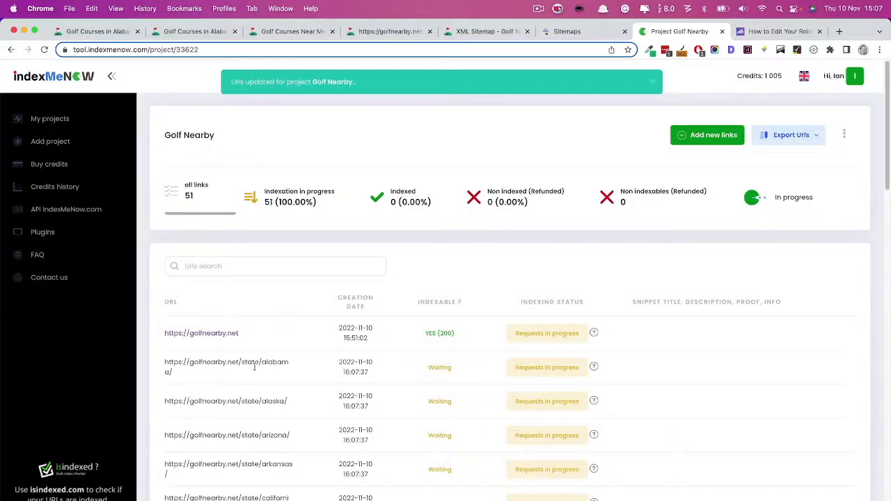
Inspect the golfnearby.net home page URL in Google Search Console and request its indexing.
click(288, 32)
click(154, 49)
key(super+x)
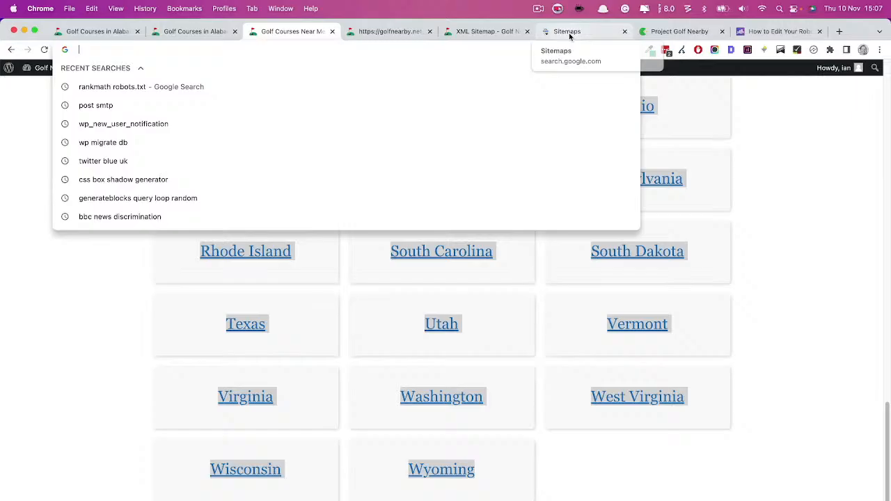
click(569, 33)
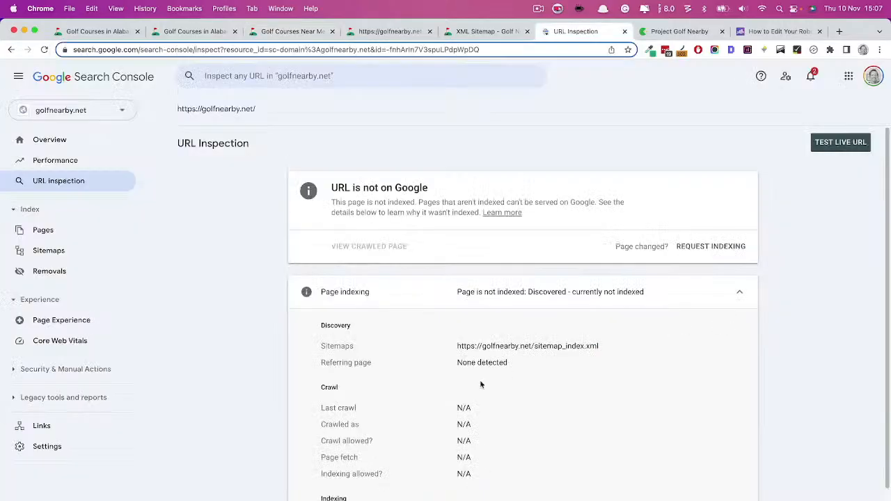
click(696, 256)
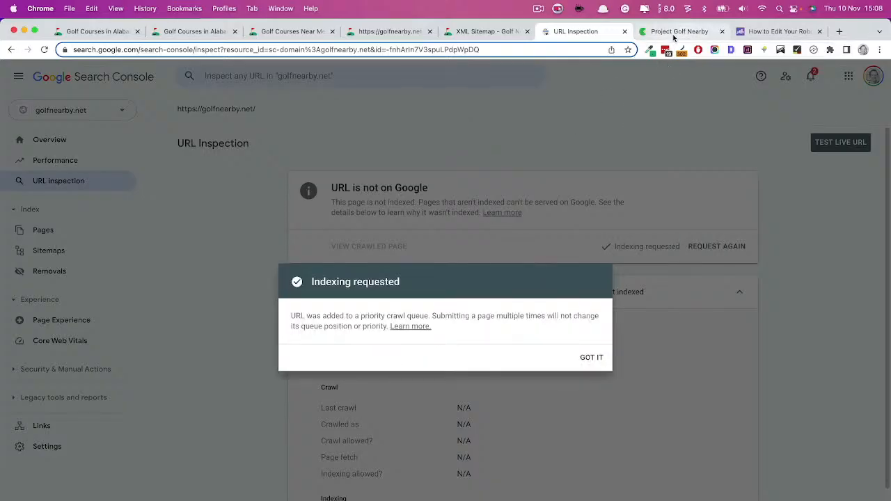
click(589, 358)
Switch to the Golf Nearby project in indexMeNow and review the submitted state URLs and their indexing status.
click(679, 31)
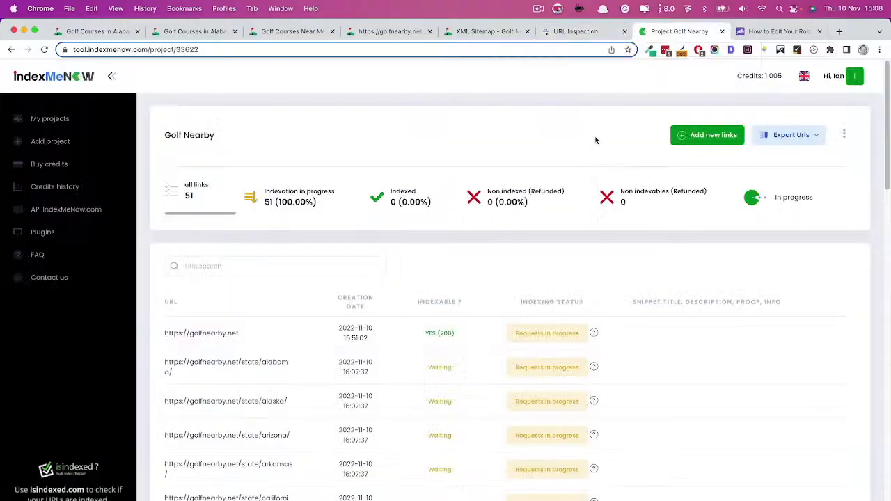
scroll(259, 378, down, 15)
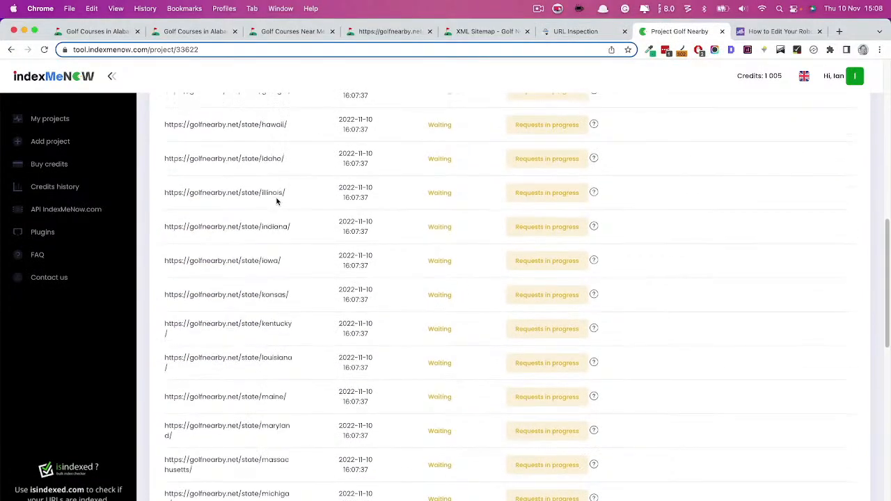
scroll(253, 376, down, 6)
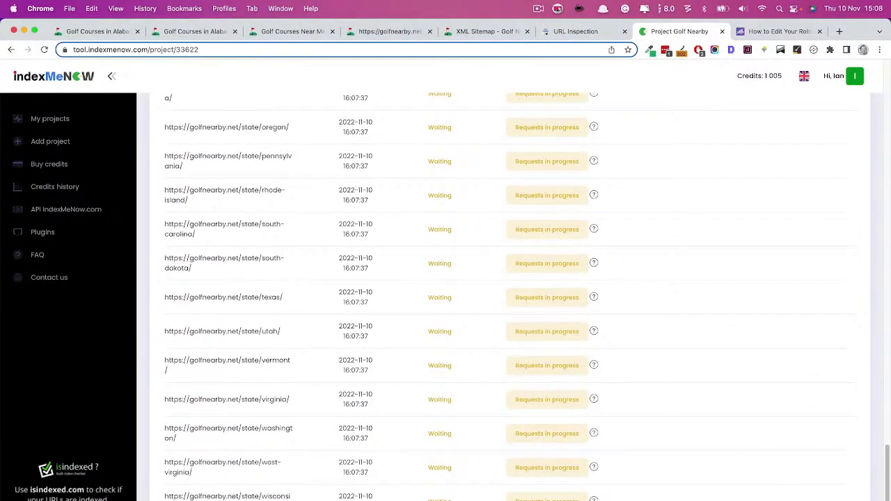
scroll(277, 358, up, 20)
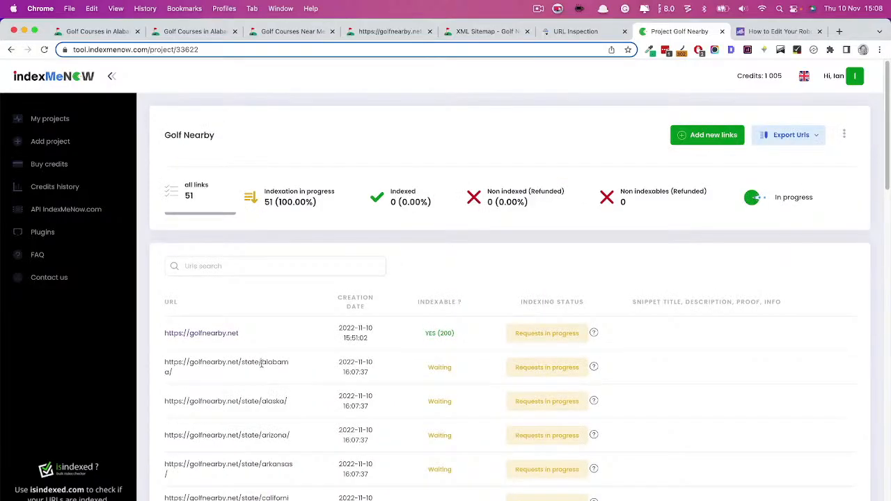
scroll(272, 370, down, 15)
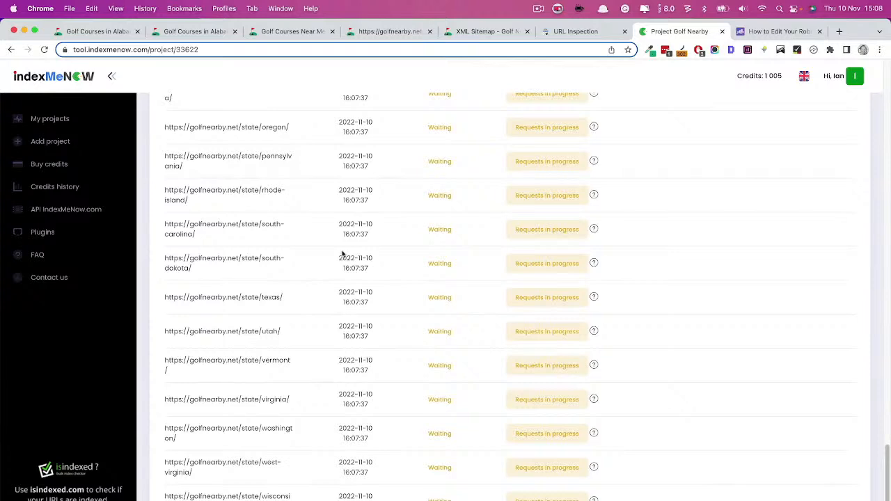
scroll(386, 421, up, 15)
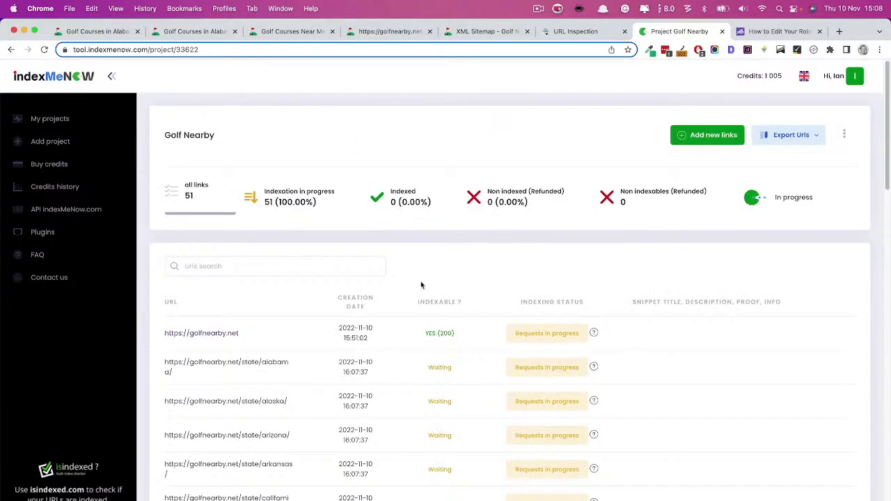
Switch back to Google Search Console and check the indexing request for the golfnearby.net home page.
click(588, 32)
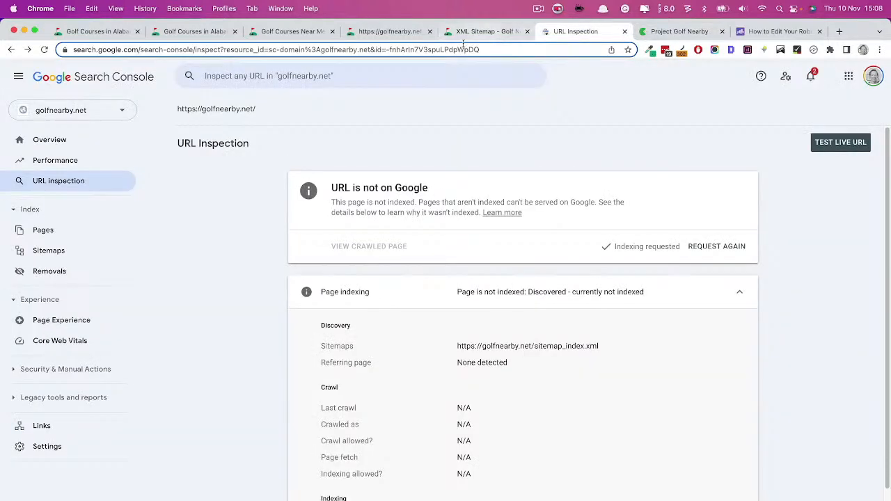
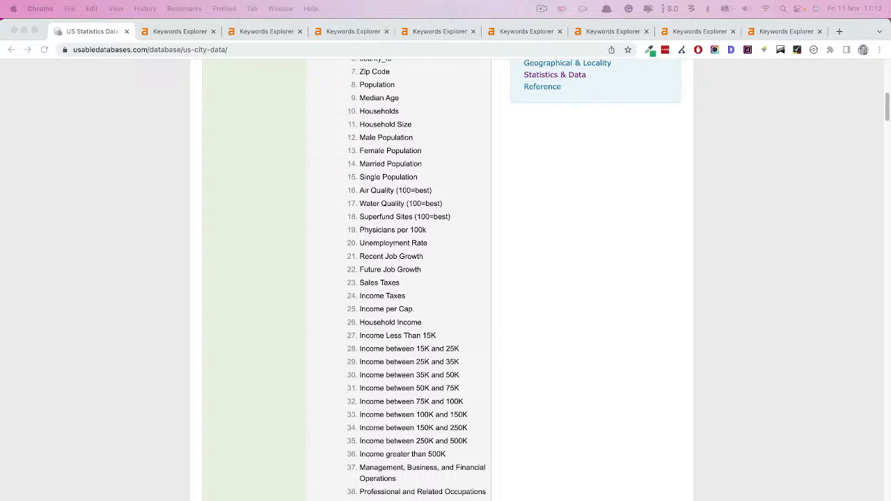
Review the US Statistics Database overview on Usable Databases and examine the fields listed for its city table.
key(Home)
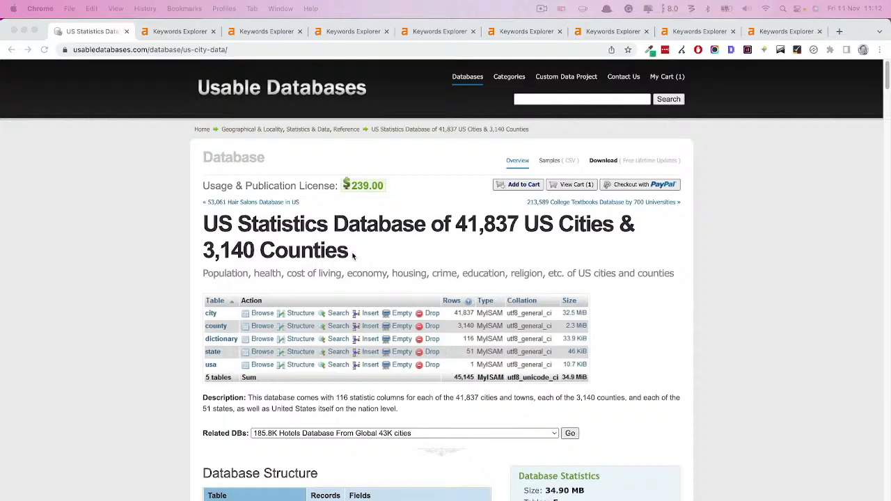
scroll(353, 256, down, 20)
scroll(424, 265, down, 5)
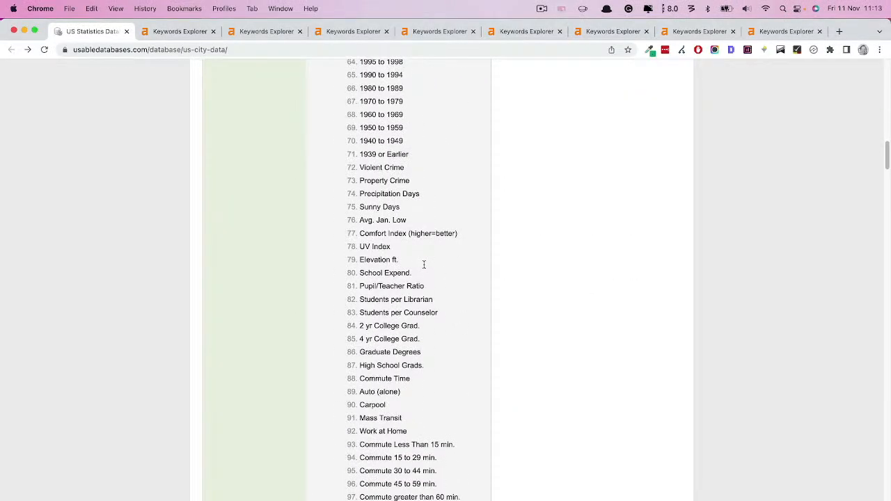
key(Home)
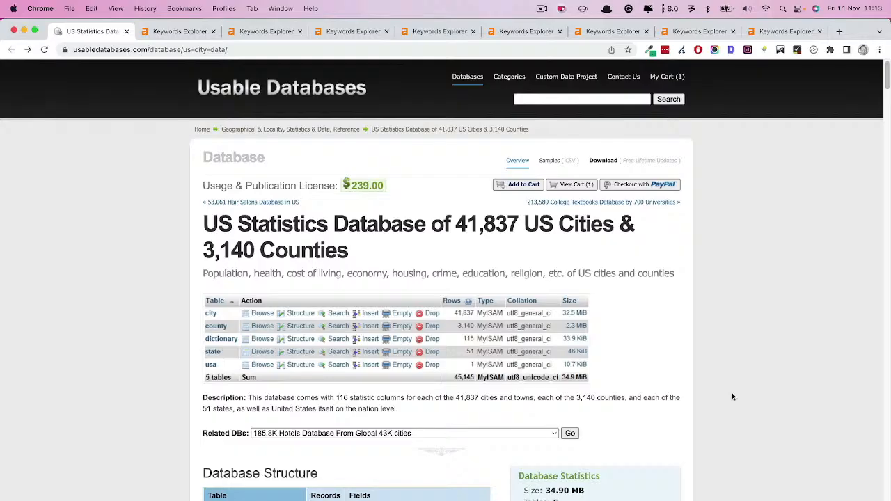
scroll(439, 264, down, 20)
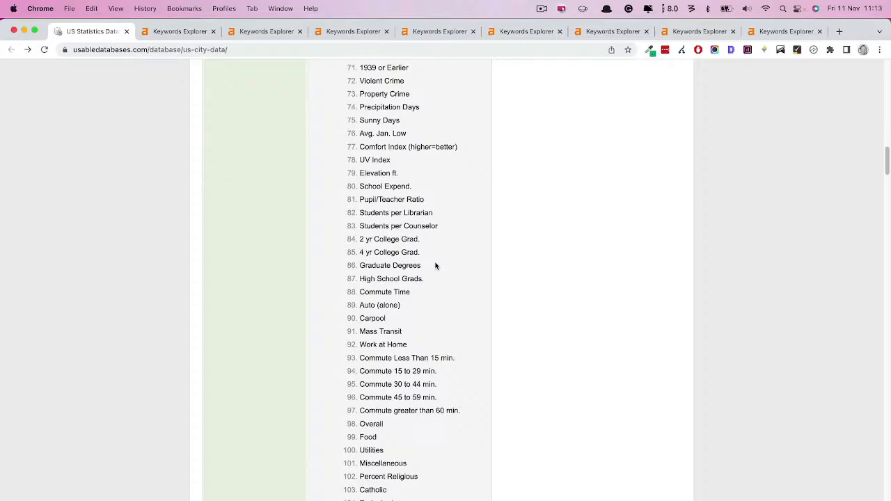
Switch to the Census Bureau tables and filter the P1 RACE table to all states within United States, Puerto Rico, and the Island Areas.
click(813, 33)
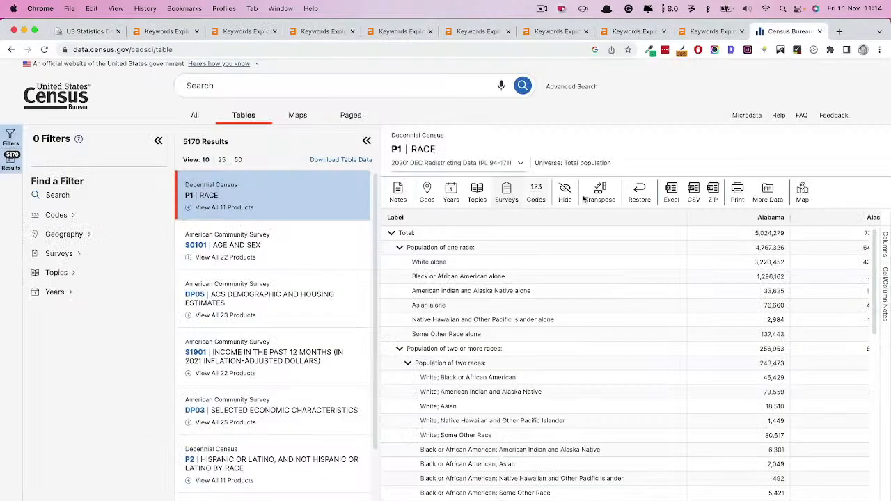
click(428, 192)
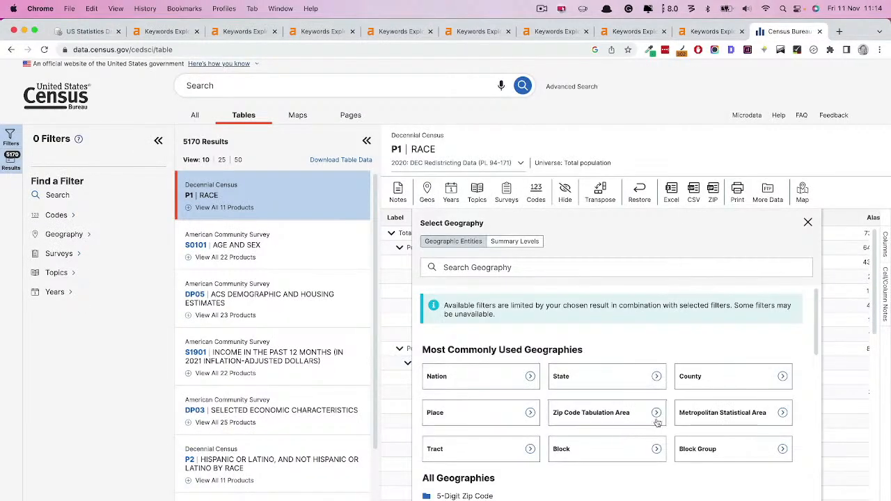
click(575, 374)
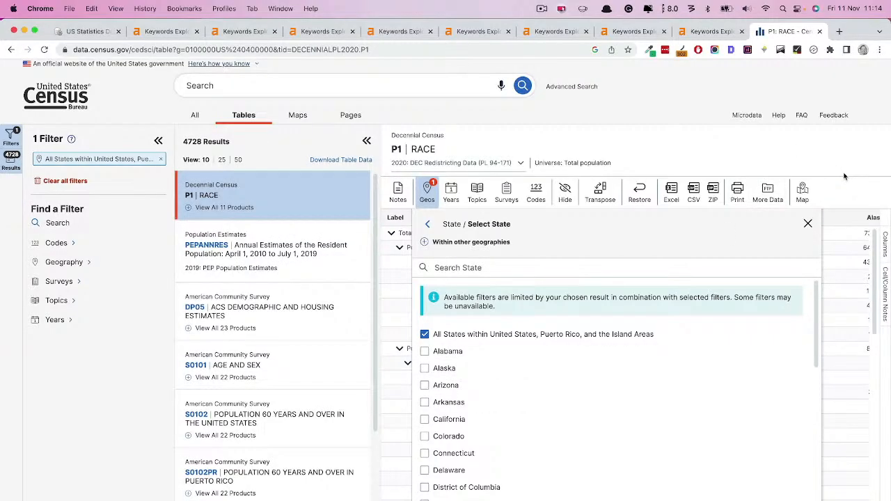
click(808, 224)
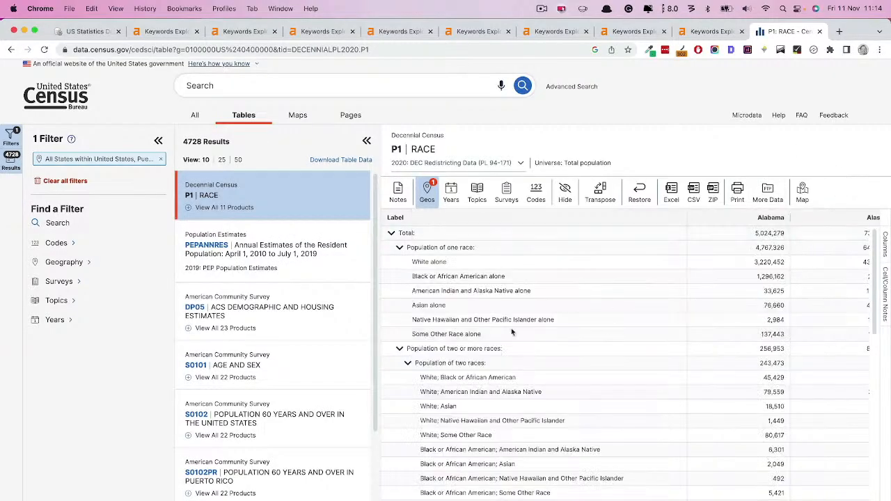
Examine the filtered P1 RACE census table, looking through its population rows and the columns of several states.
click(391, 234)
click(391, 234)
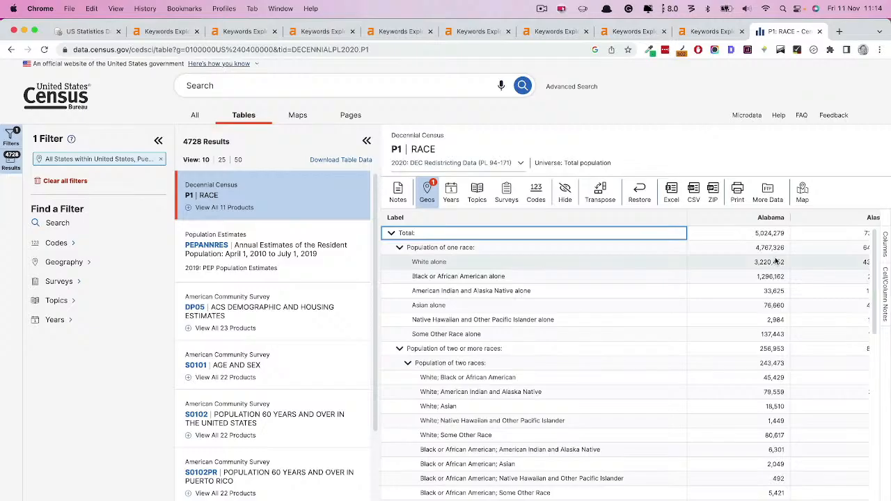
scroll(776, 262, down, 1)
scroll(774, 258, right, 10)
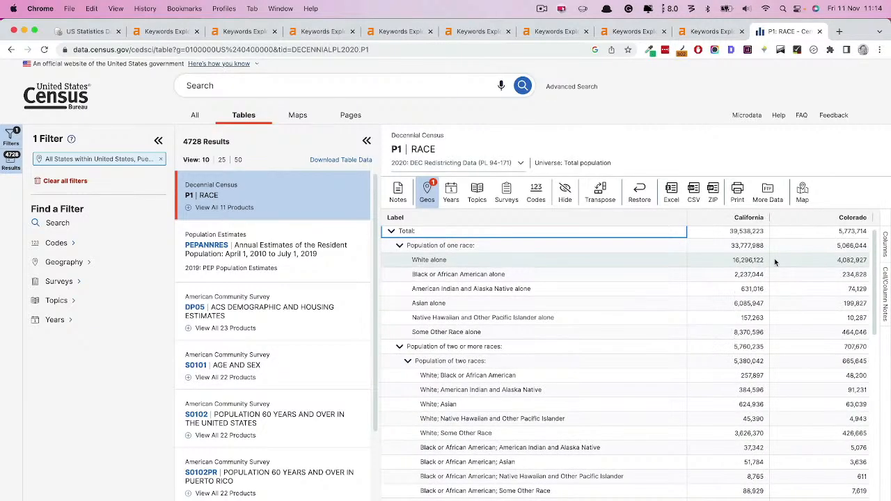
scroll(773, 279, down, 10)
scroll(745, 353, down, 3)
scroll(745, 353, left, 2)
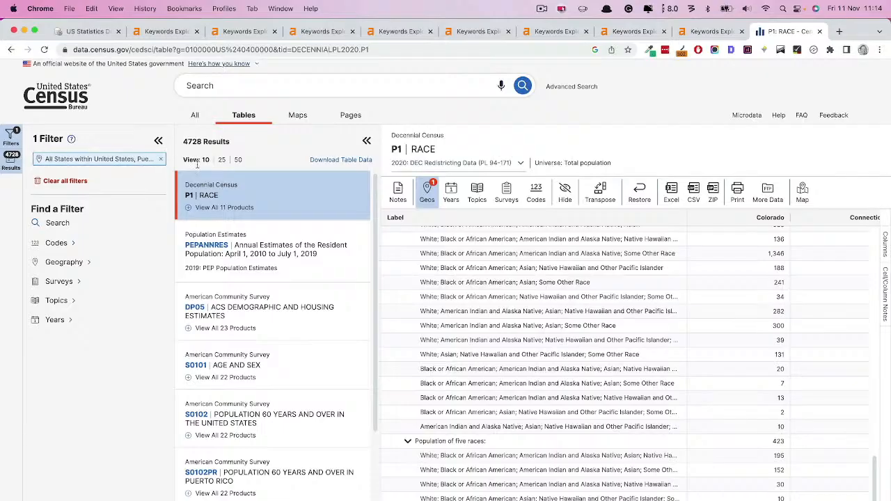
click(207, 209)
Compare the city table fields on the Usable Databases page with the rows of the census P1 RACE table.
click(93, 31)
scroll(367, 344, up, 4)
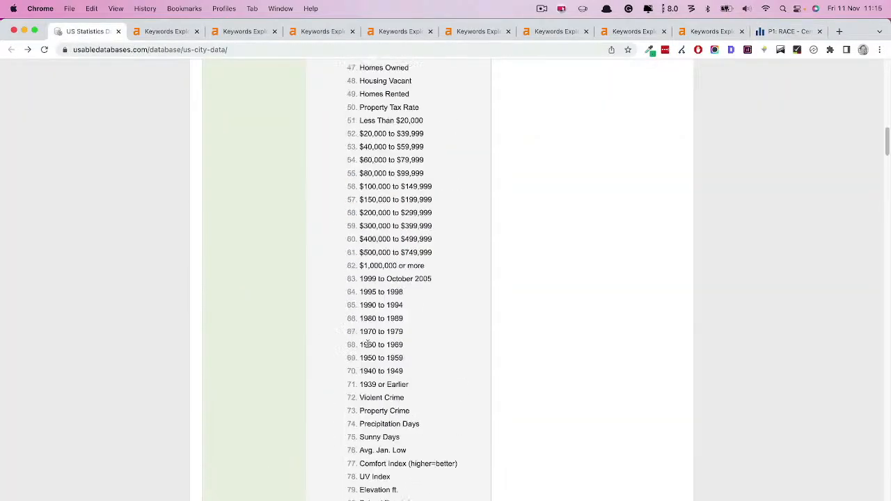
scroll(367, 344, up, 15)
scroll(384, 298, down, 10)
scroll(383, 298, down, 1)
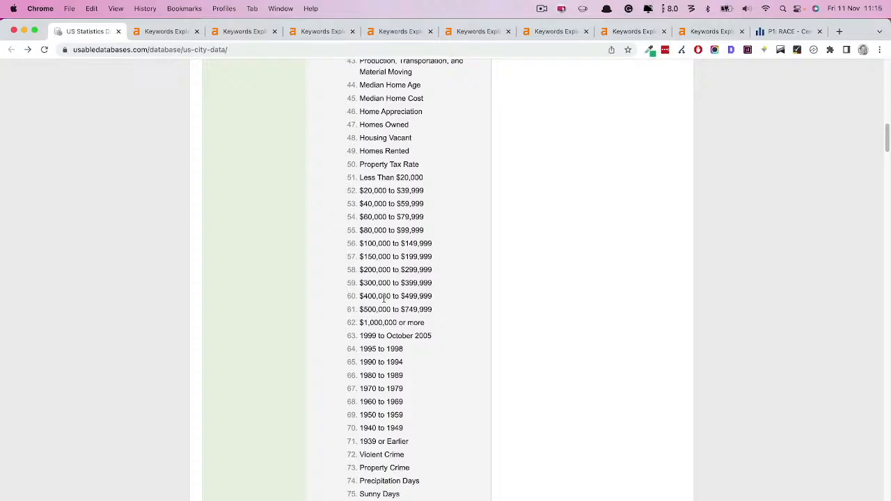
click(788, 32)
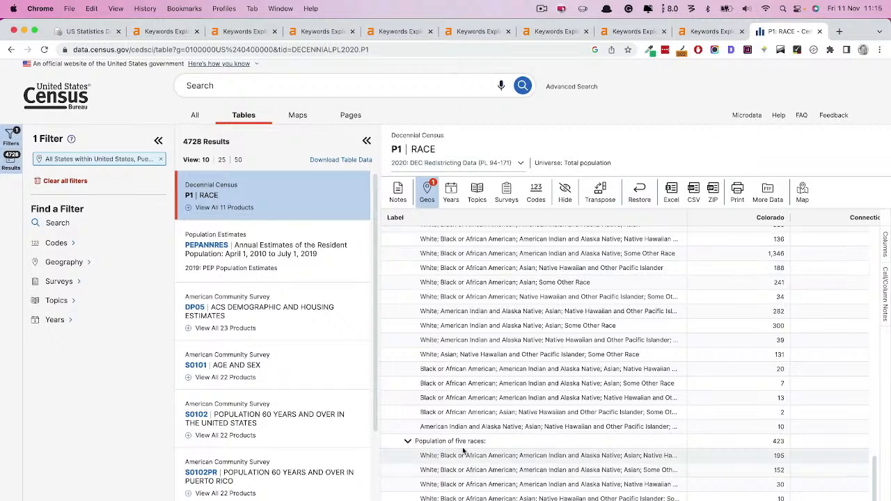
scroll(537, 262, up, 10)
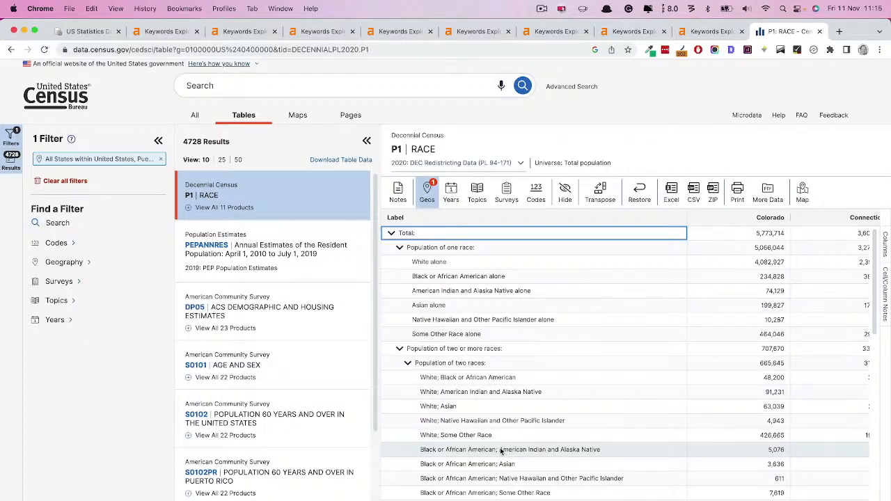
Return to the Usable Databases page and read through the whole city field list down to the county table.
key(ctrl+Tab)
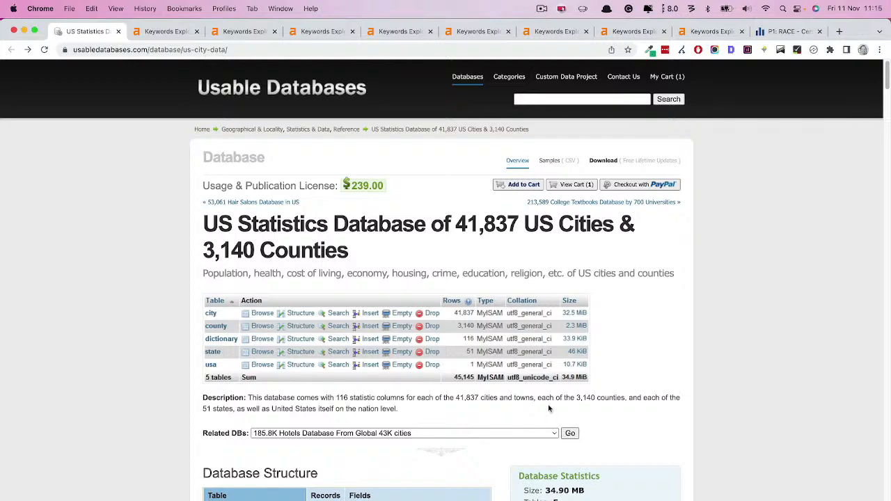
scroll(662, 348, down, 5)
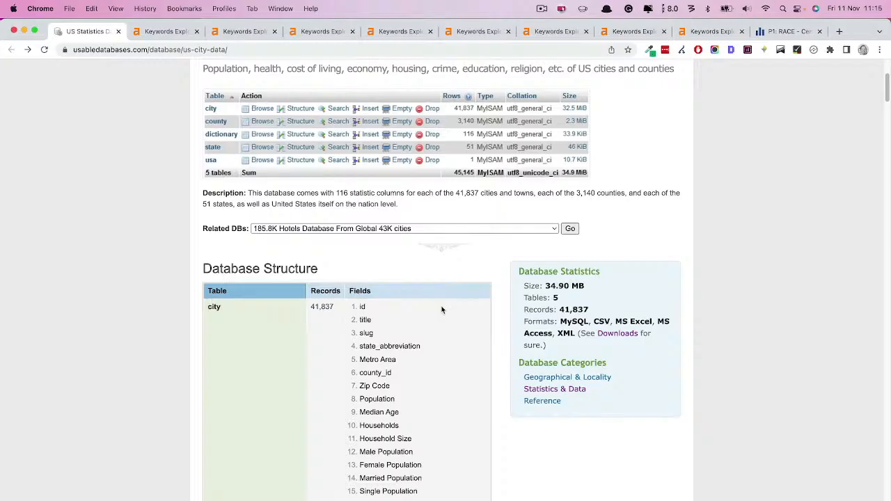
scroll(441, 310, down, 5)
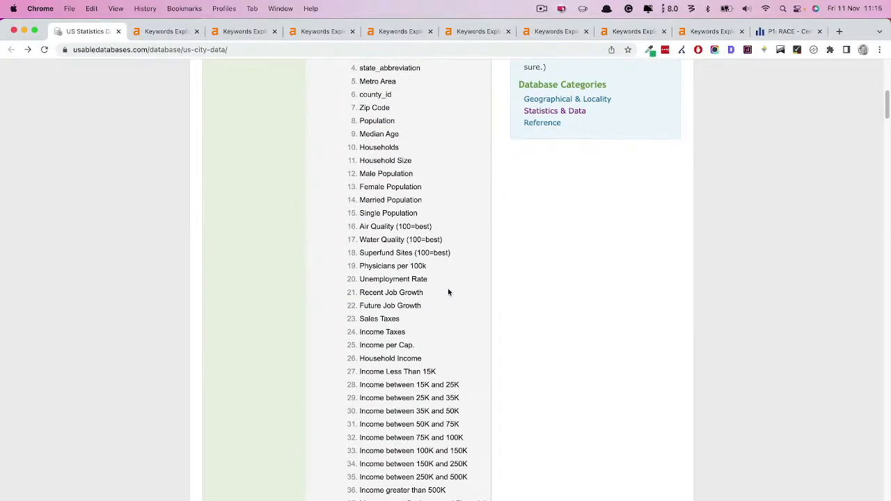
scroll(447, 292, down, 6)
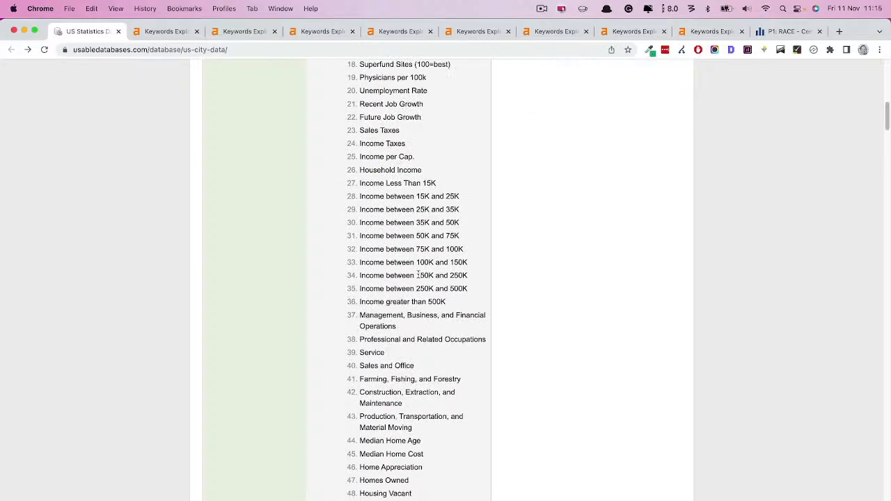
scroll(418, 275, down, 3)
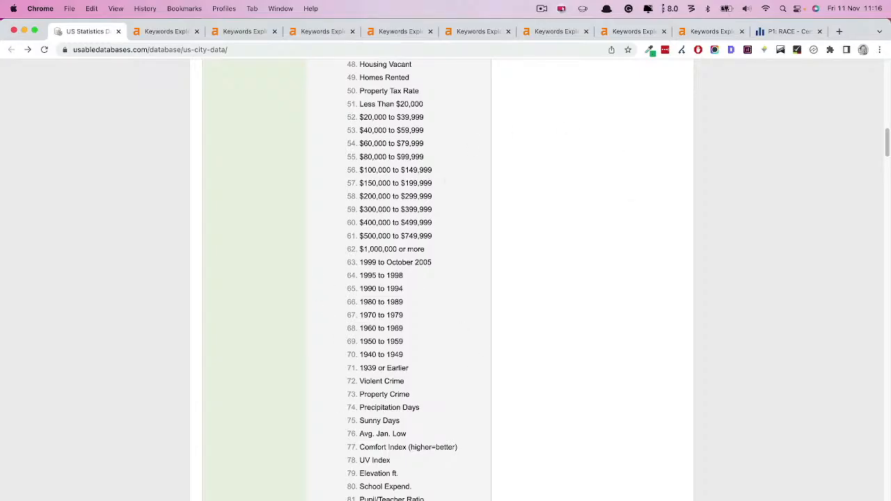
scroll(432, 334, down, 6)
scroll(423, 270, down, 3)
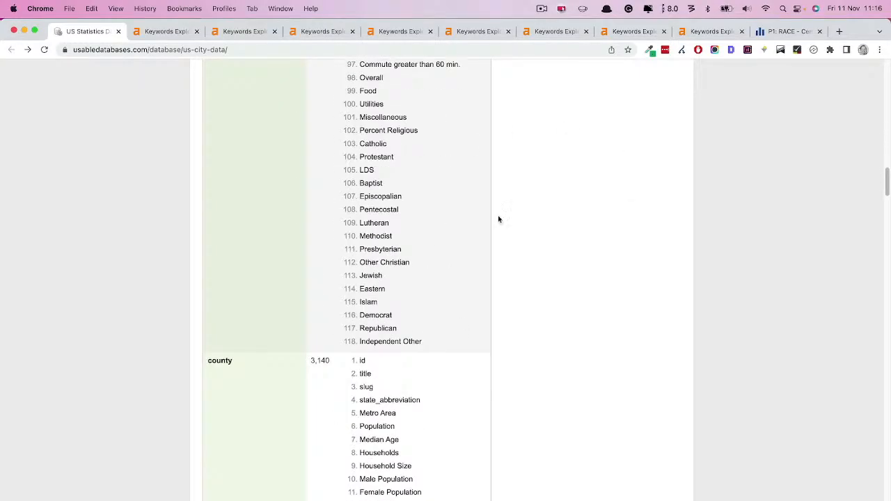
scroll(418, 307, up, 20)
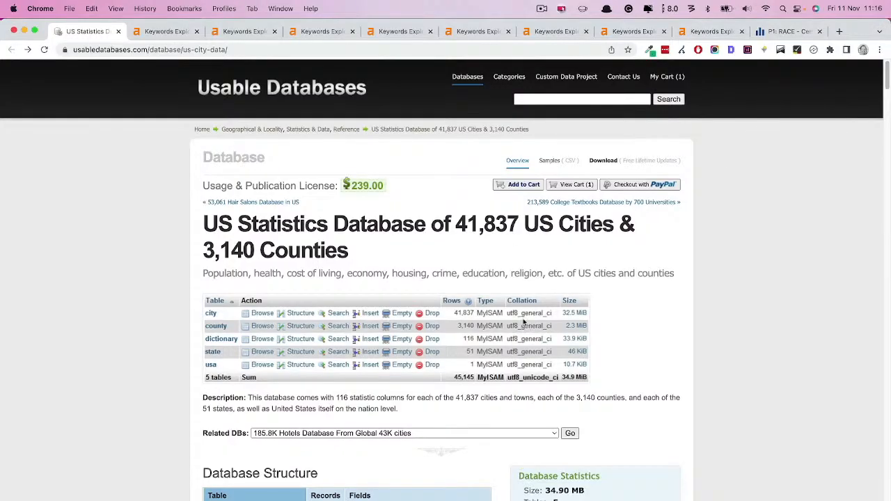
scroll(394, 264, down, 3)
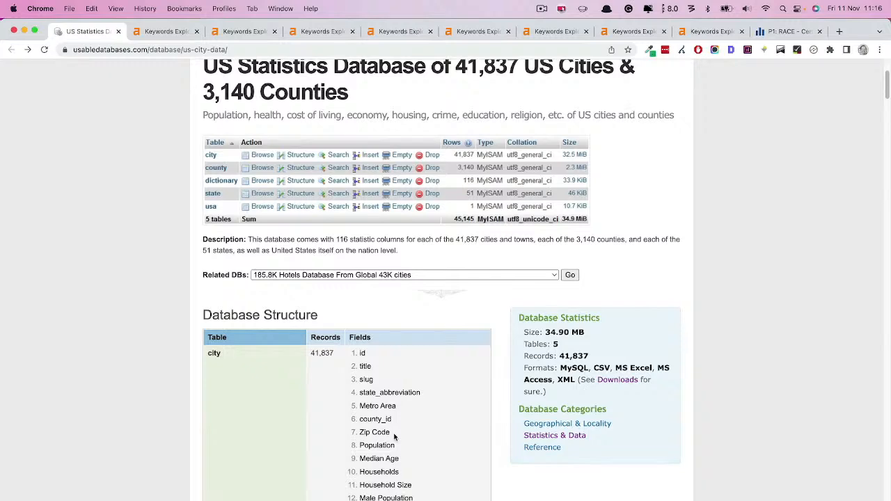
Switch to Ahrefs and review the matching terms for "comfort index in", "sunny days in", "air quality in" and "water quality in".
key(ctrl+Tab)
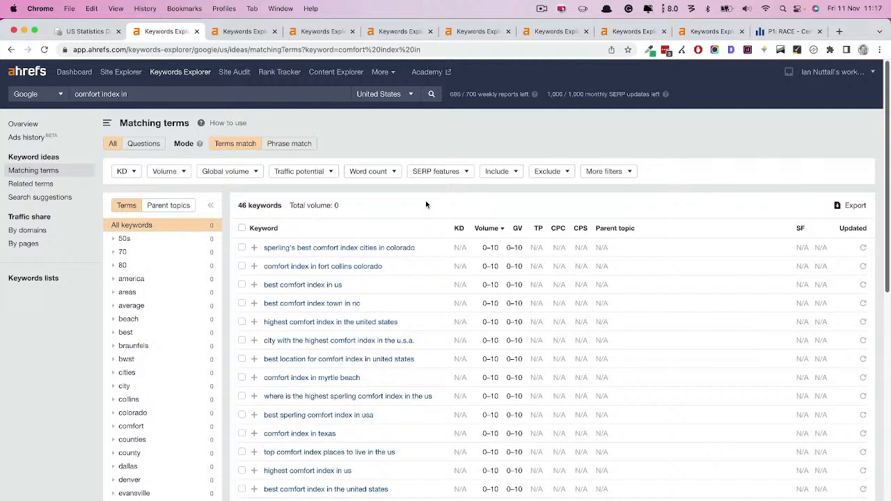
key(ctrl+Tab)
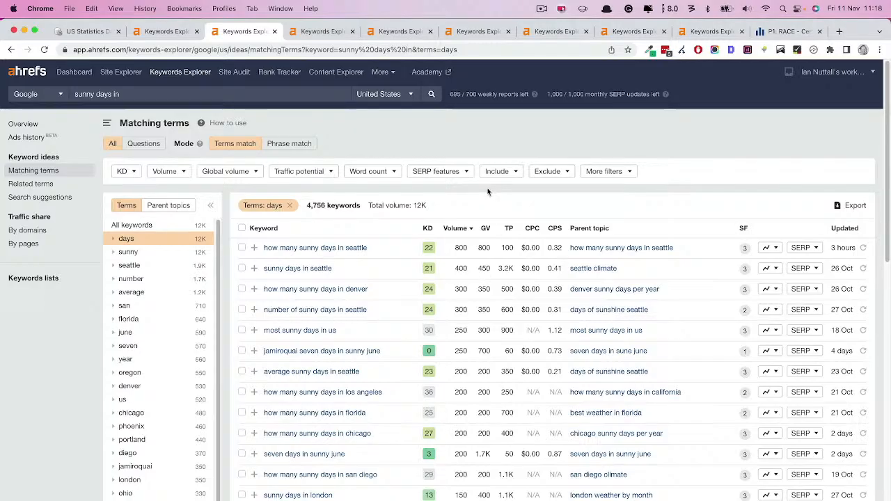
click(322, 32)
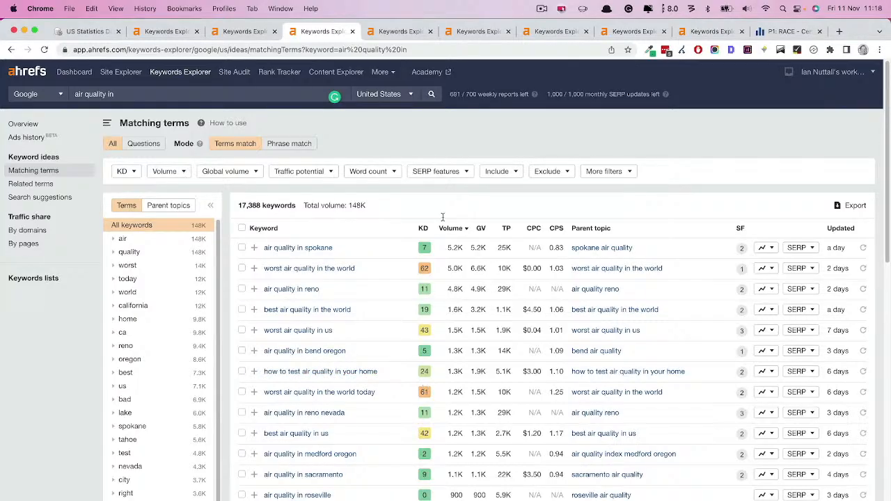
click(392, 32)
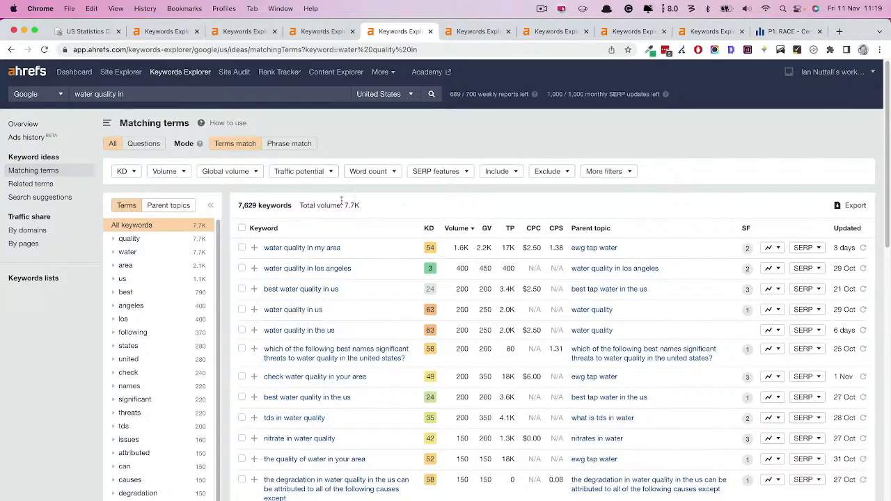
Review the Ahrefs matching terms for "unemployment rate in", "property taxes in", "what is the elevation in" and "household income in".
click(479, 32)
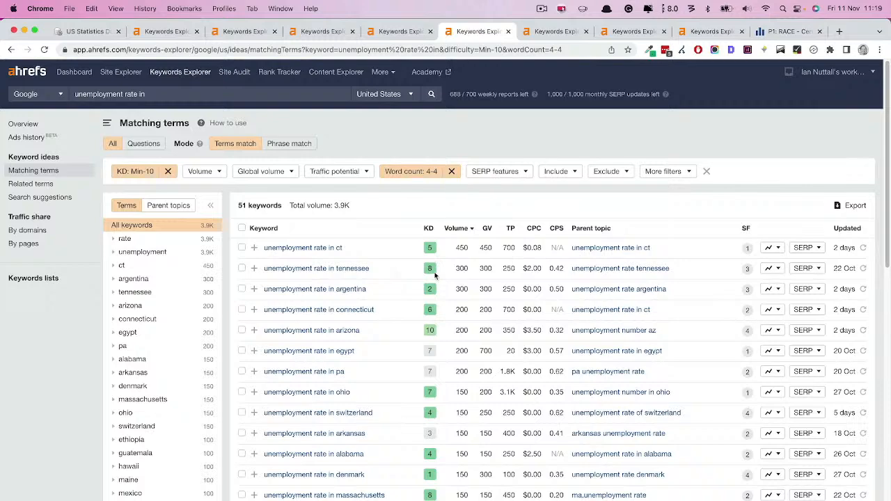
scroll(490, 440, down, 6)
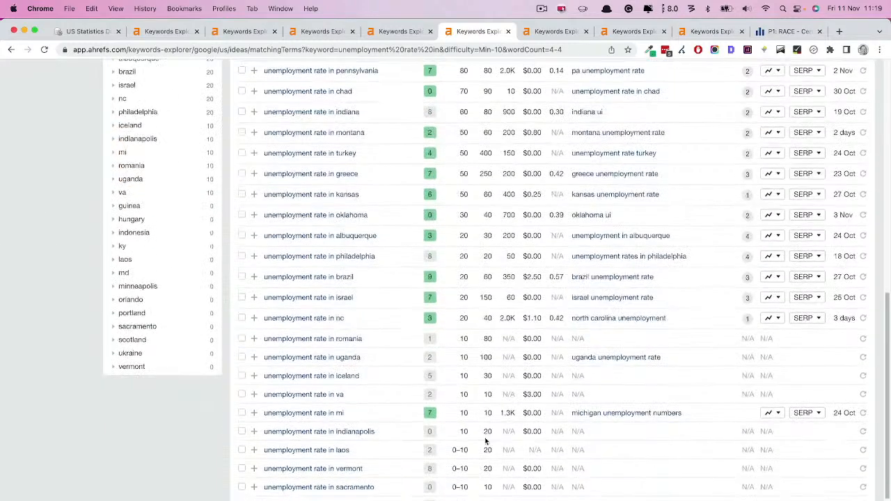
scroll(375, 472, up, 6)
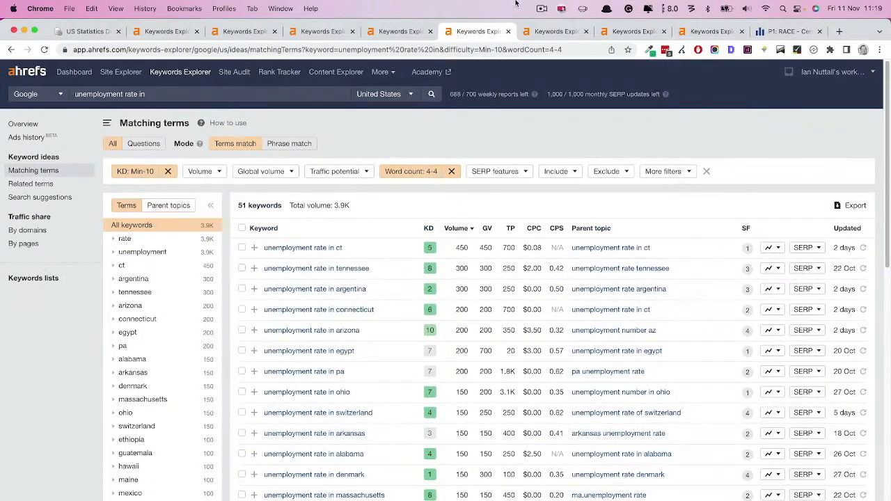
click(550, 31)
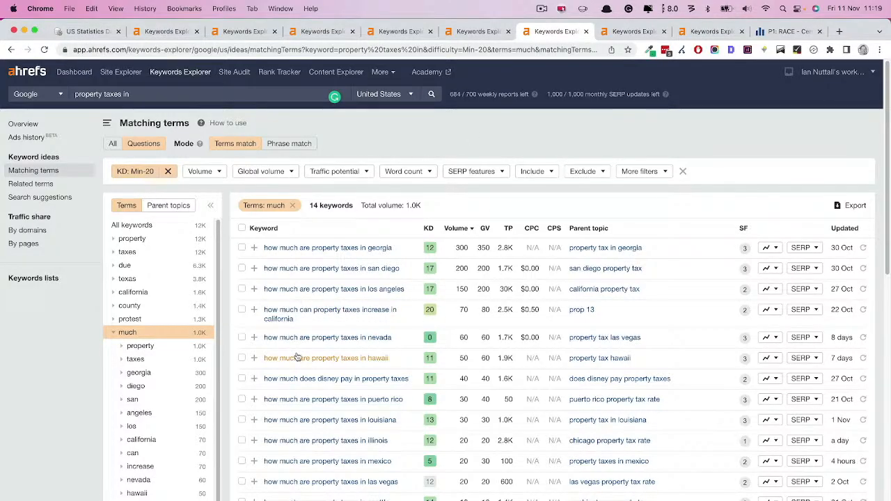
click(630, 31)
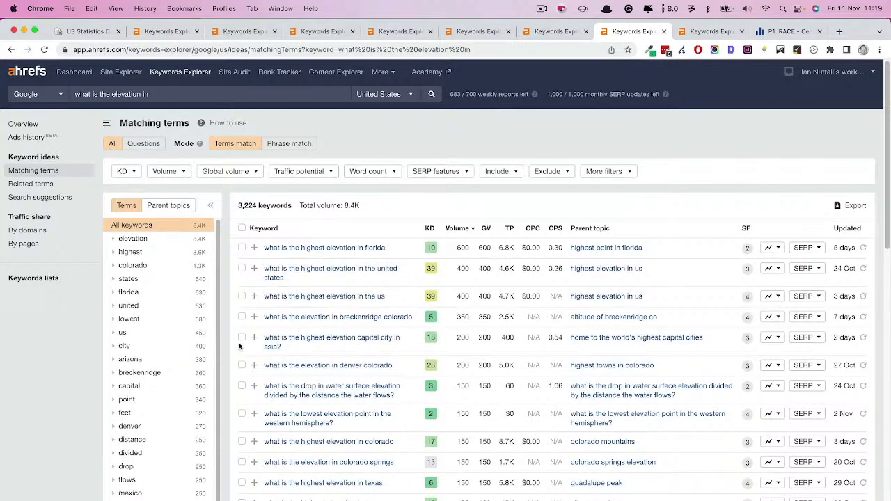
click(707, 33)
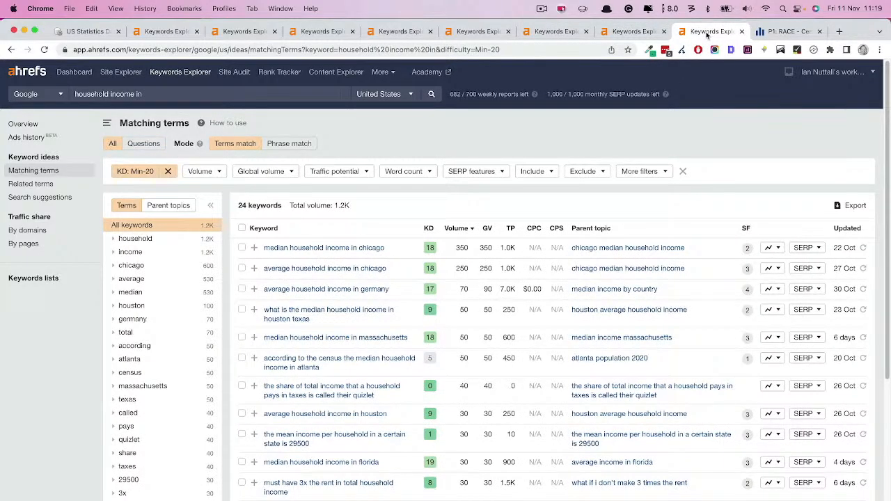
Compare the matching terms for "air quality in" with those for "household income in" once more.
click(310, 35)
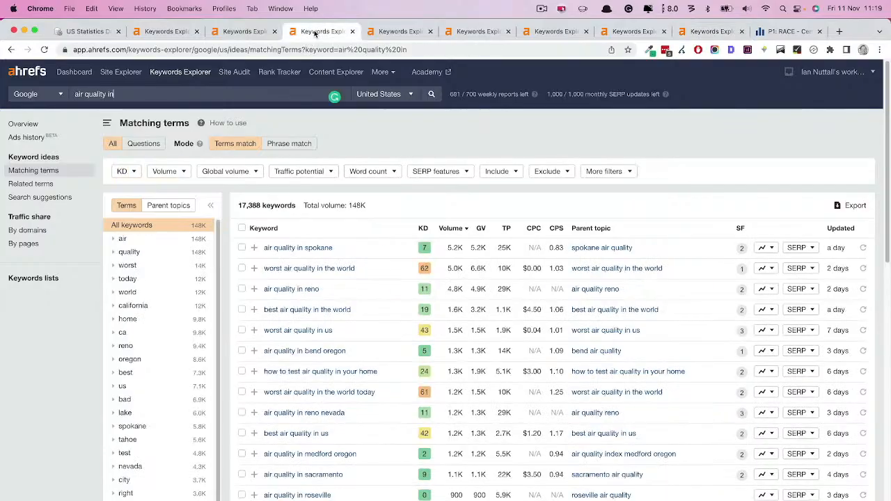
click(705, 34)
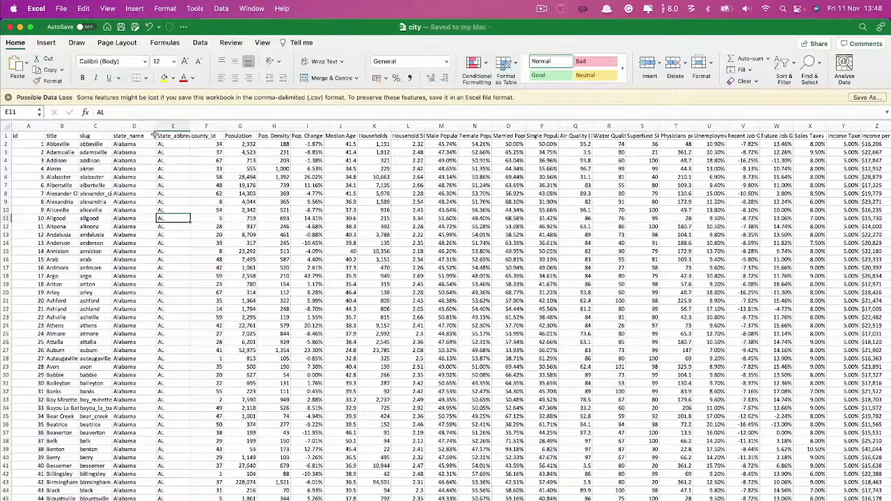
Switch to the city workbook in Excel and examine the state_abbreviation column and the state_name lookup formula, including the Alaska rows.
click(308, 183)
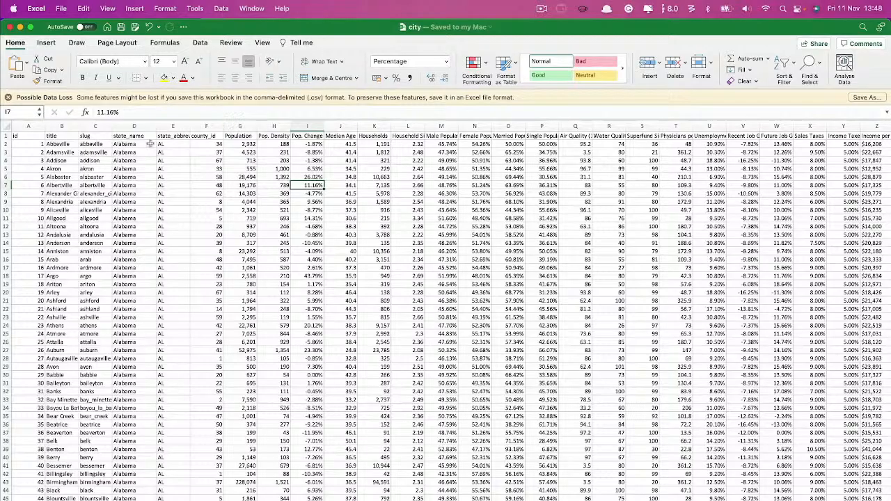
drag(184, 135, 201, 135)
click(166, 145)
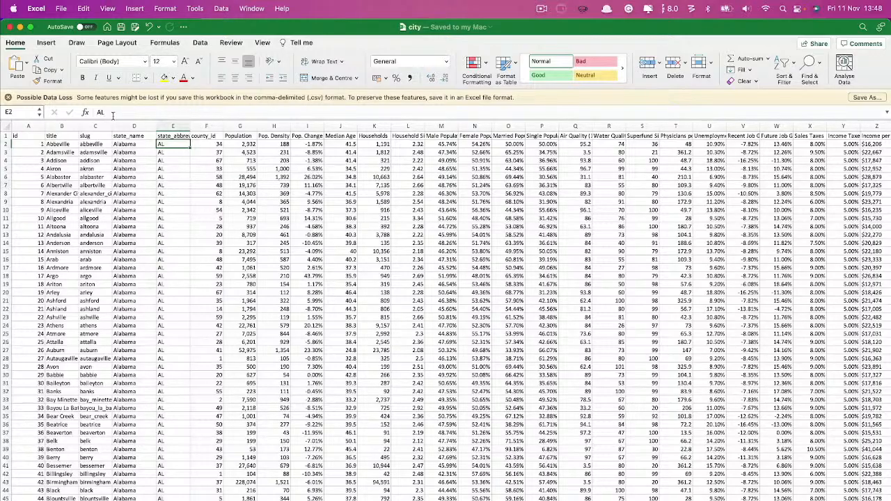
click(173, 160)
scroll(132, 284, down, 15)
scroll(123, 324, up, 15)
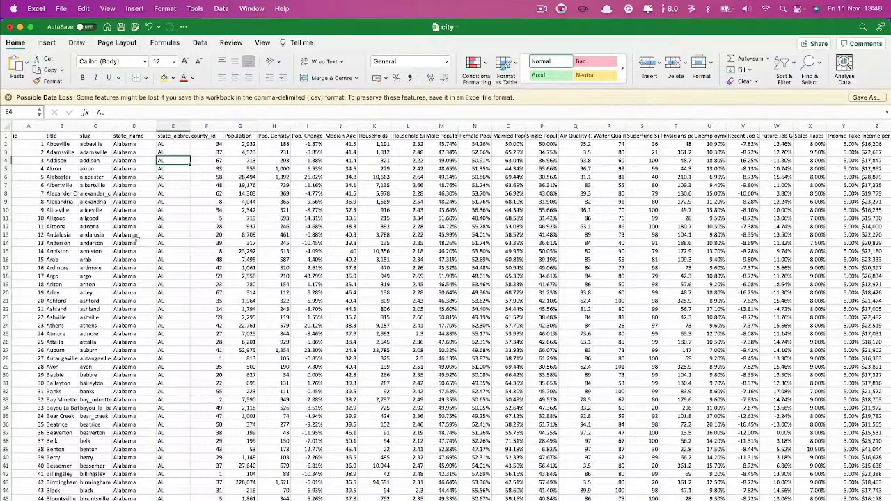
scroll(157, 325, down, 20)
scroll(122, 317, down, 20)
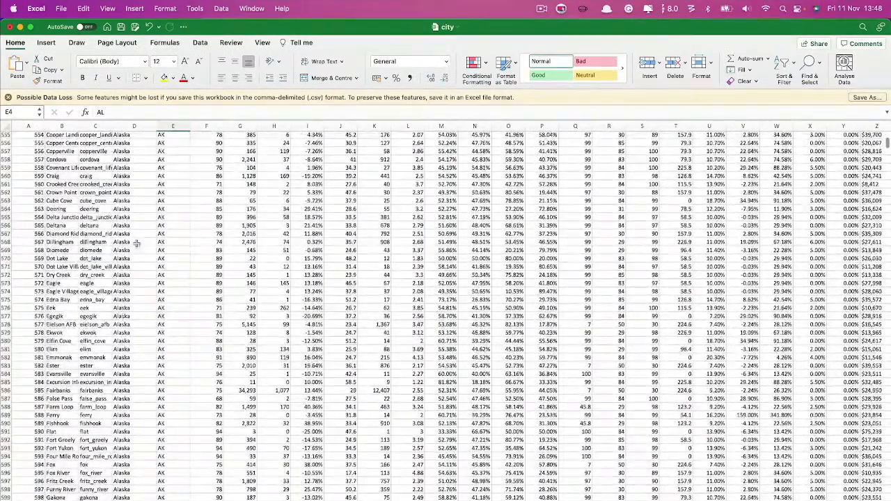
click(143, 220)
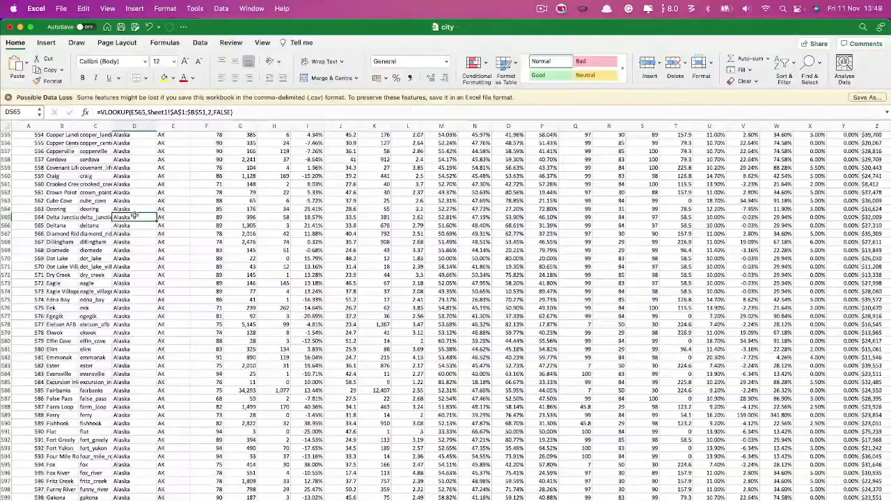
scroll(157, 223, up, 20)
scroll(157, 223, up, 20)
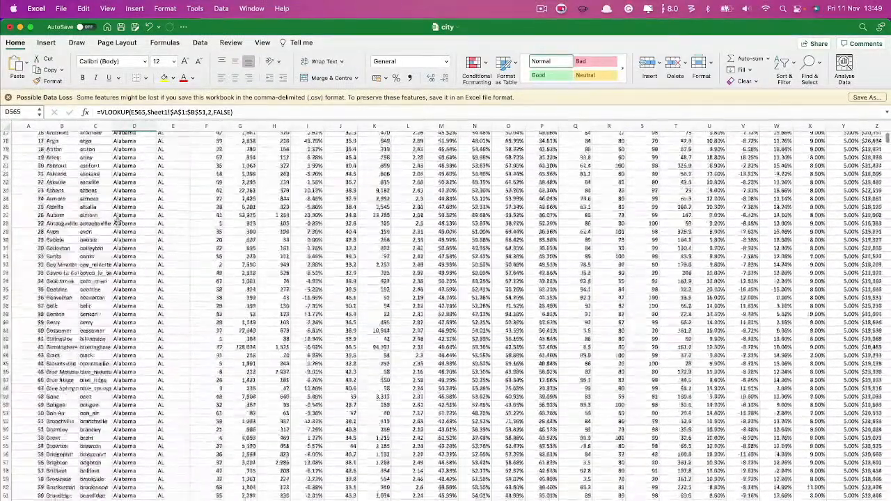
click(140, 188)
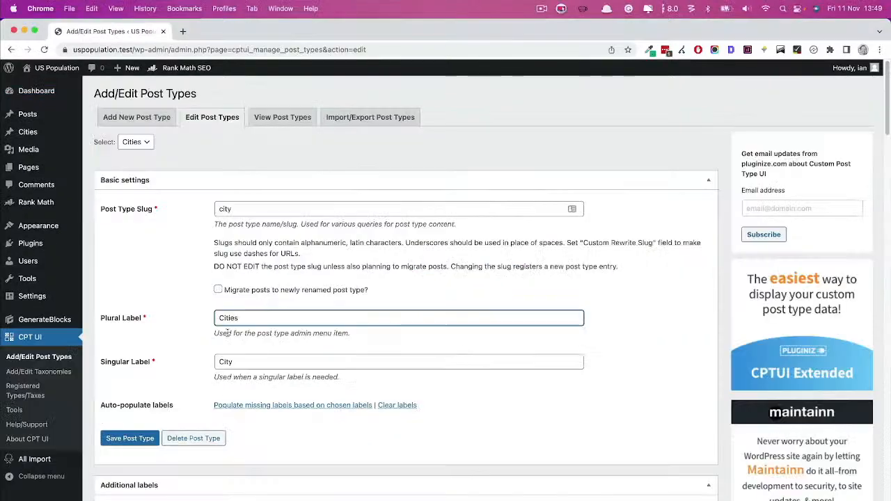
Review the Cities post type's supports and taxonomies in the US Population WordPress admin, and view its list of city posts.
scroll(400, 278, down, 15)
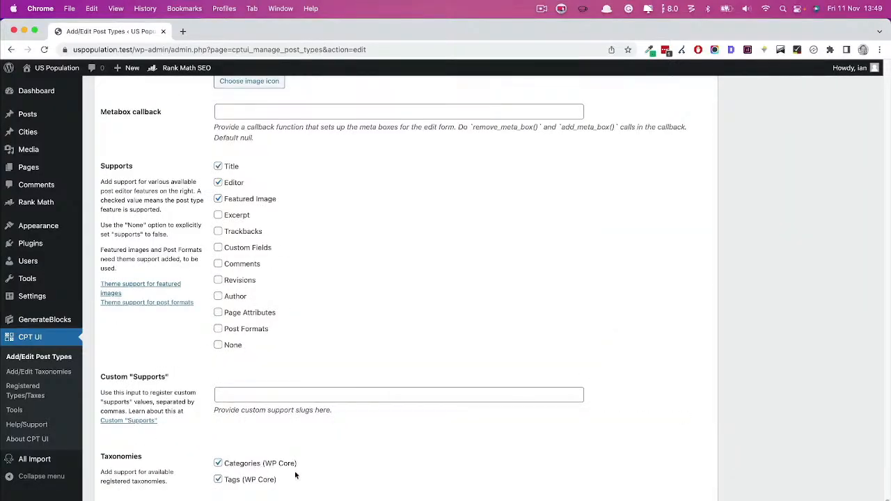
click(40, 139)
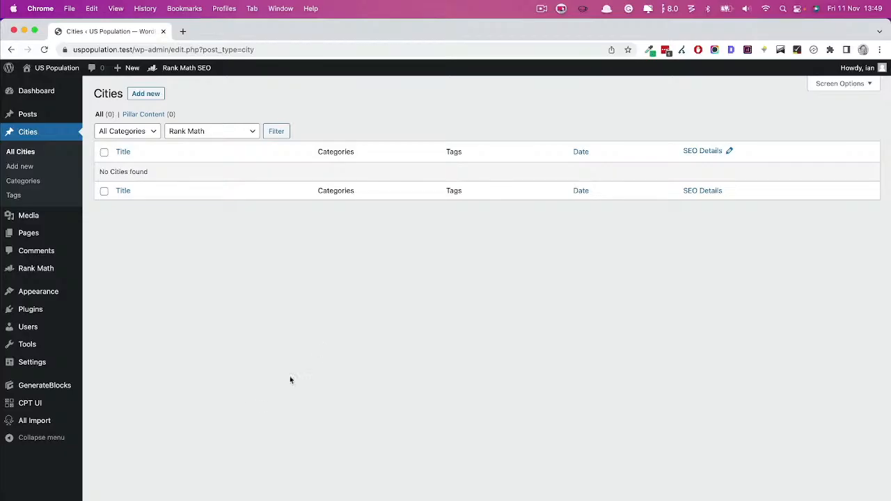
Start a new WP All Import with city.csv uploaded from the Desktop, creating new Cities for each record.
mouse_move(41, 427)
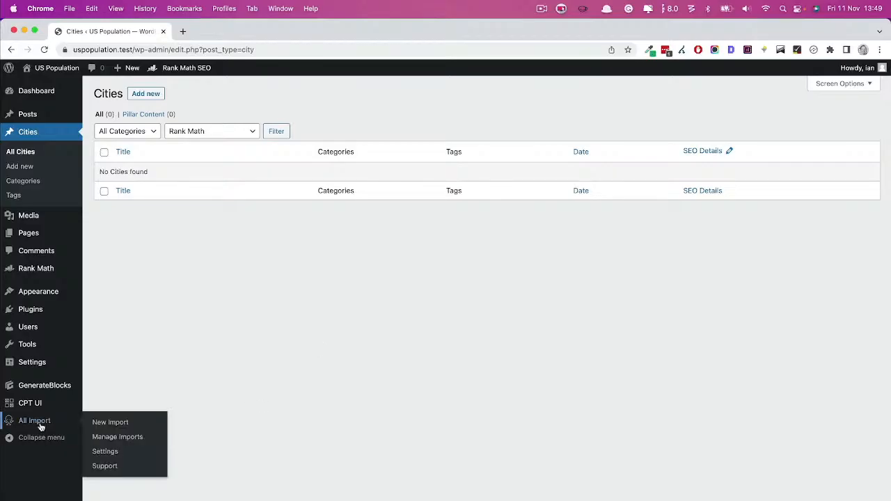
click(110, 423)
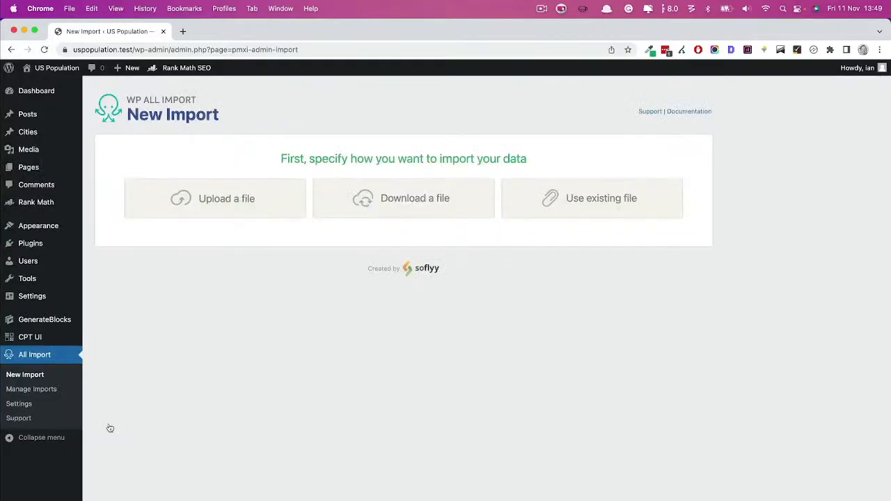
click(231, 203)
click(333, 236)
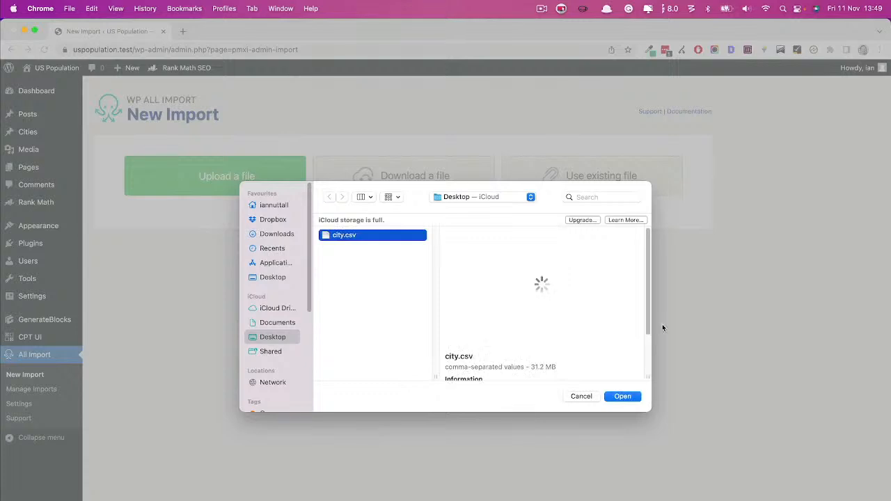
click(623, 396)
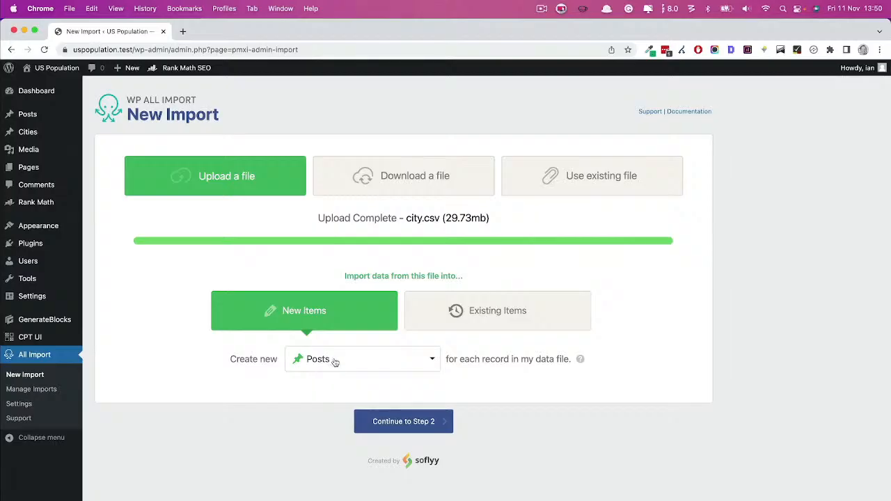
click(333, 362)
click(313, 489)
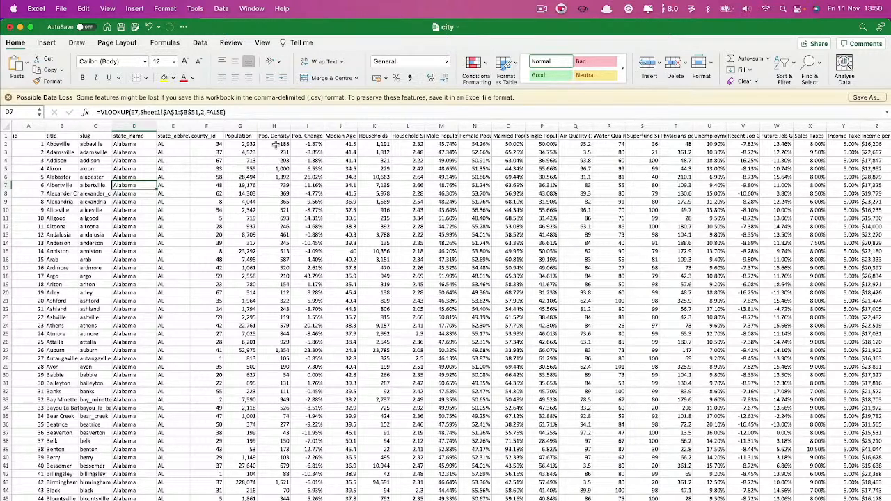
Return to the import template and complete the post title as "{title[1]}, {state_name[1]} Population & Statistics".
key(super+Tab)
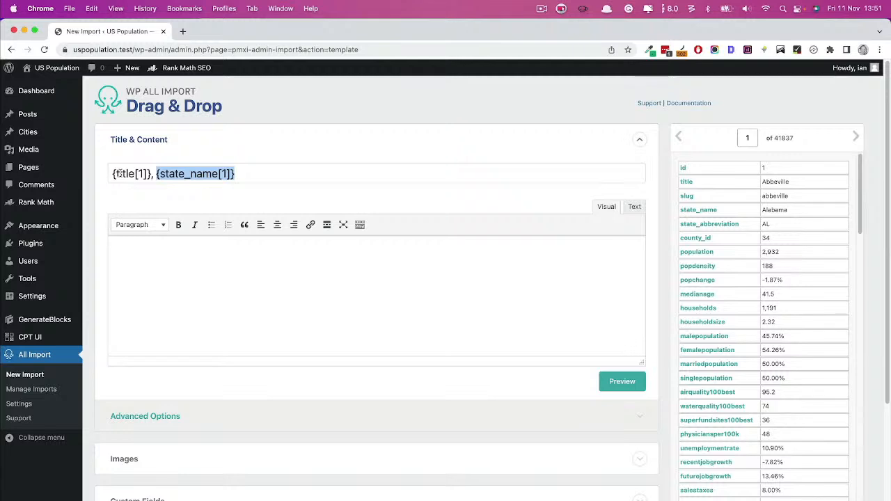
text(Population & Statistics)
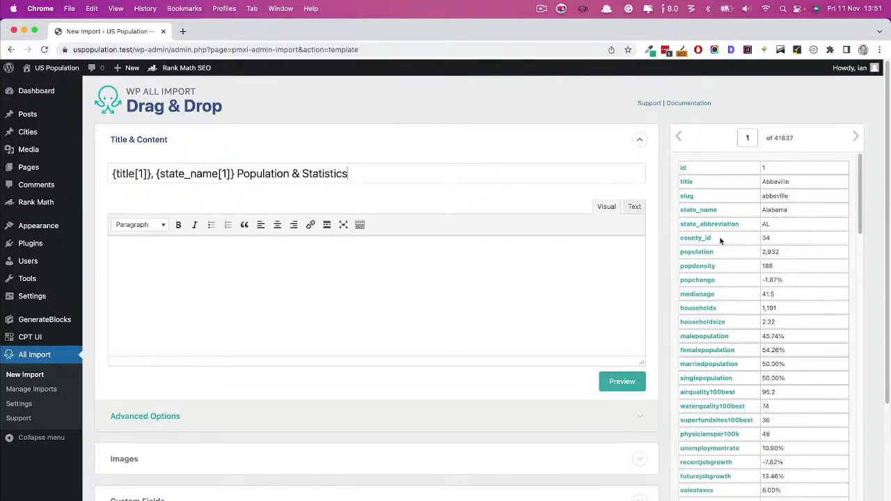
click(209, 292)
Enable Tags in the import's taxonomy settings, with just one tag for each city.
scroll(746, 357, down, 2)
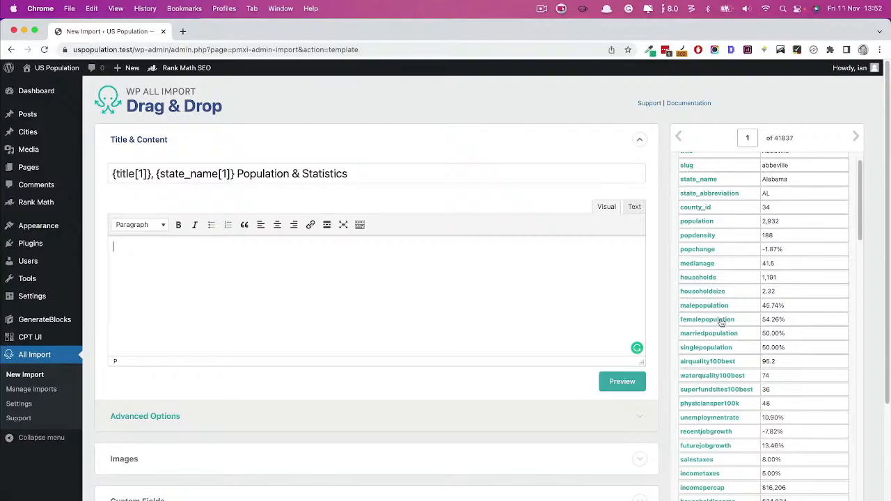
scroll(724, 306, down, 6)
scroll(356, 434, down, 4)
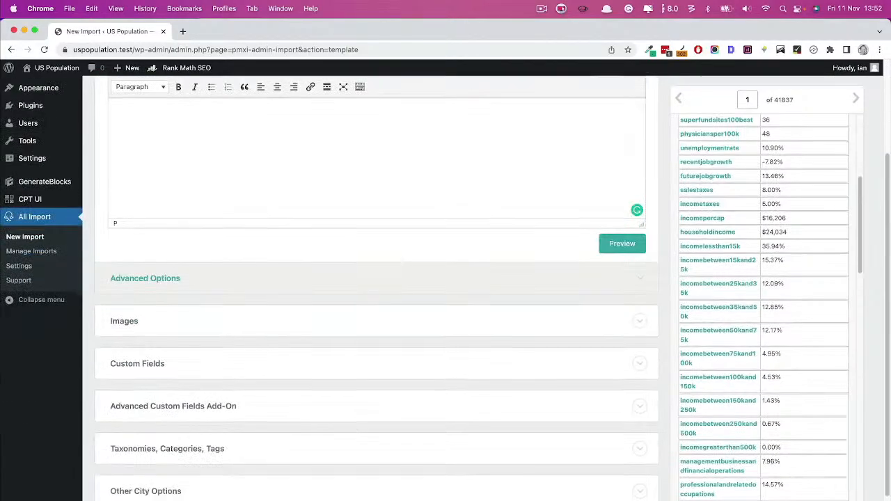
scroll(207, 412, down, 1)
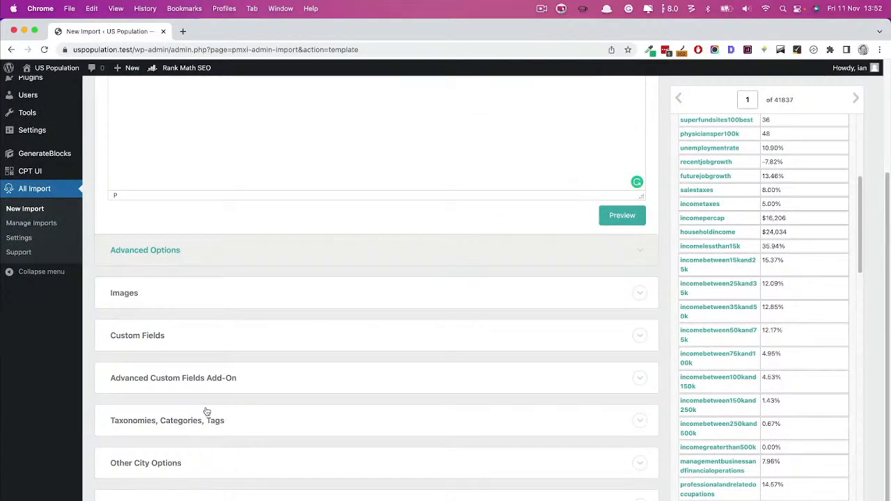
click(207, 412)
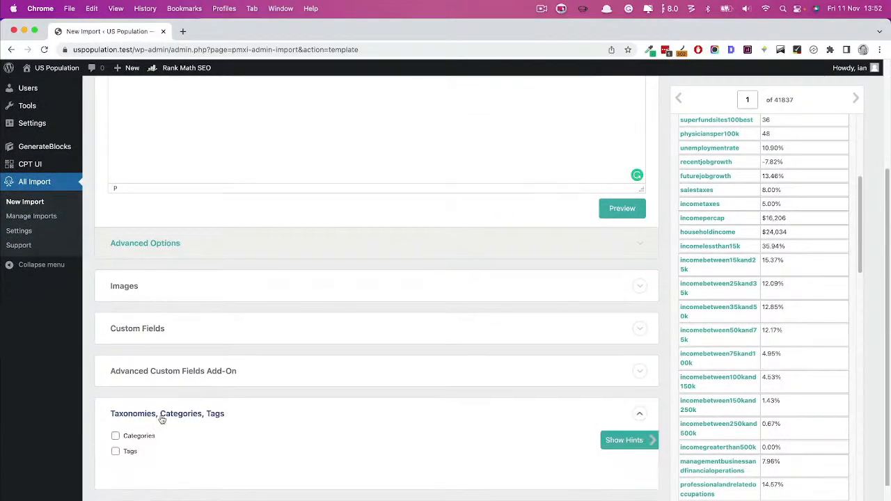
click(116, 453)
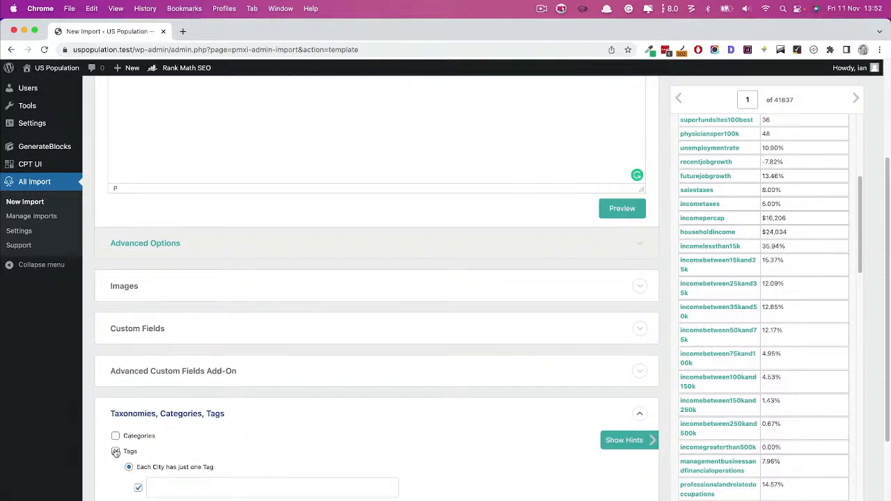
scroll(303, 429, down, 1)
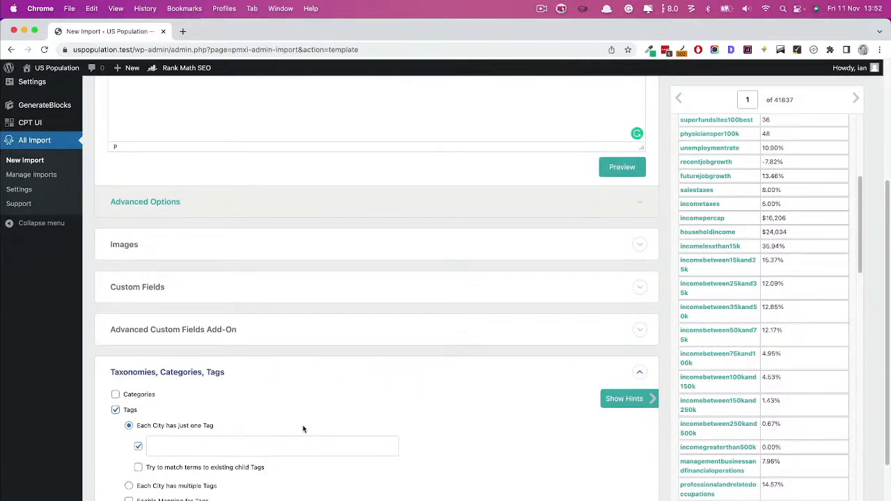
scroll(303, 429, down, 2)
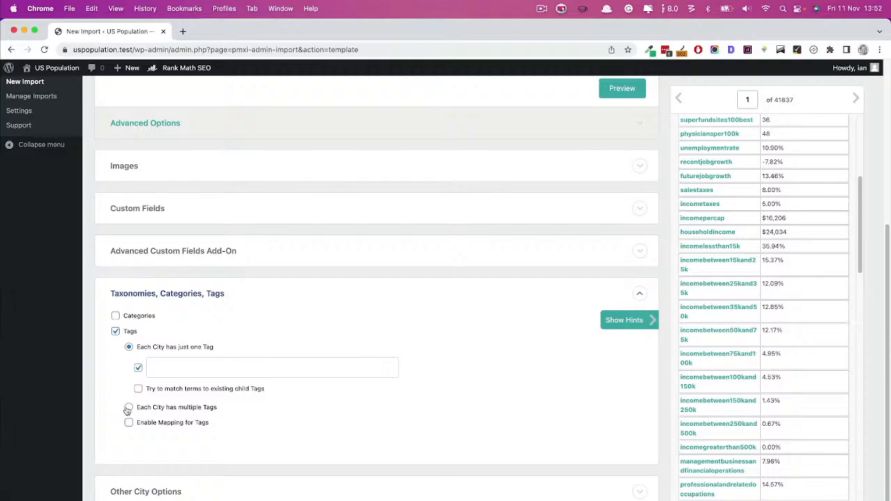
click(128, 408)
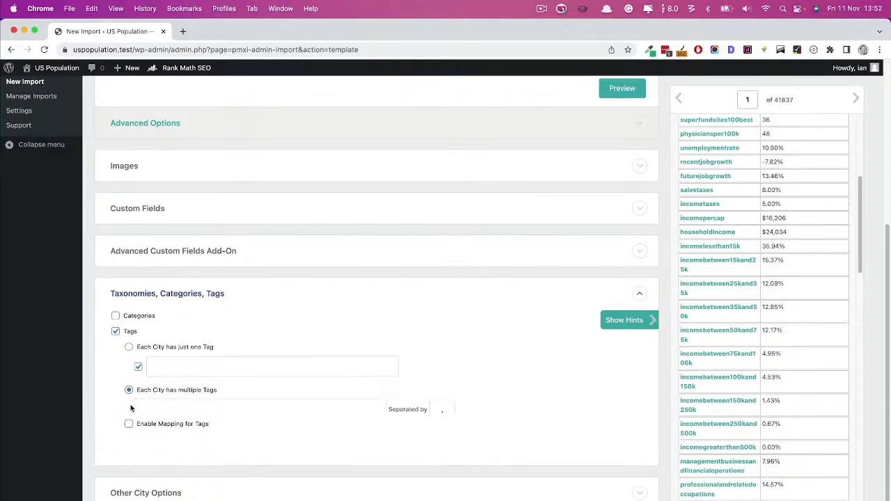
click(129, 348)
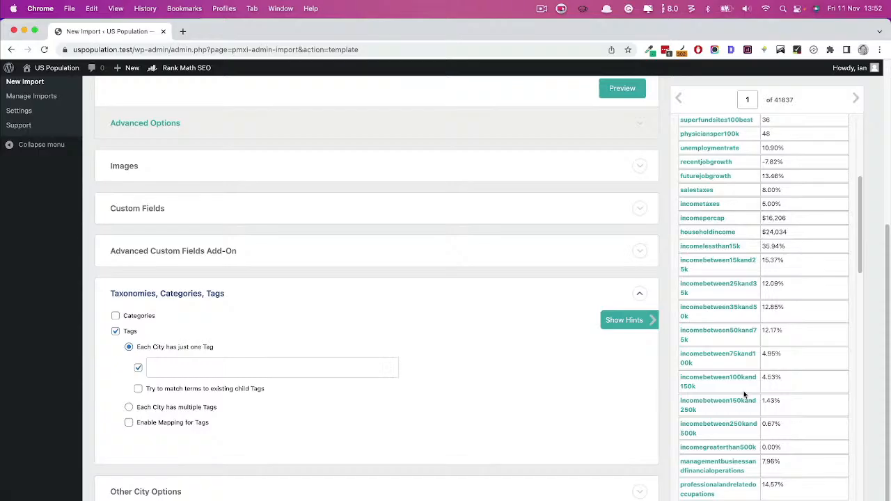
Set the city tag to "state-{state_name[1]}", using the state_name field from the data record.
scroll(753, 320, up, 8)
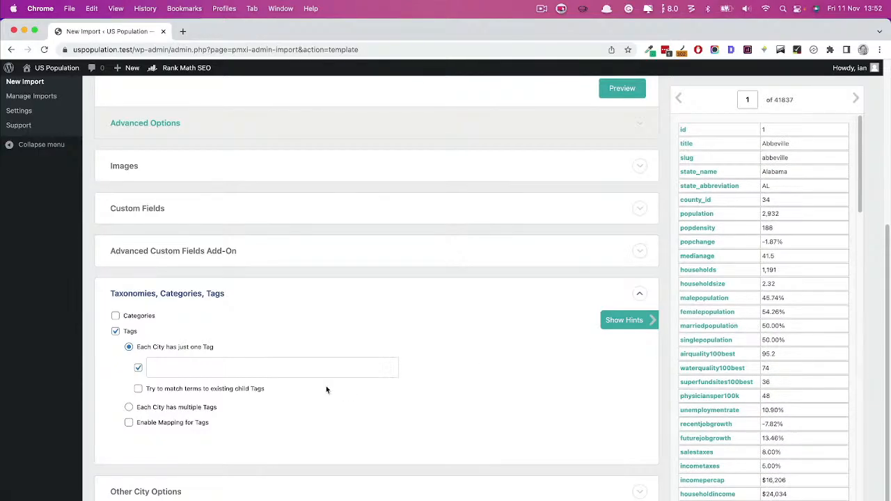
click(199, 370)
text(state-)
drag(706, 175, 276, 366)
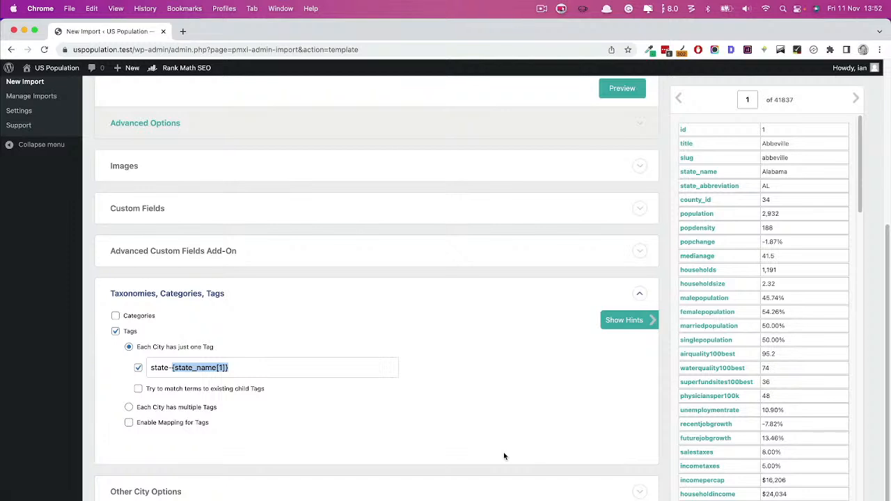
drag(152, 368, 173, 368)
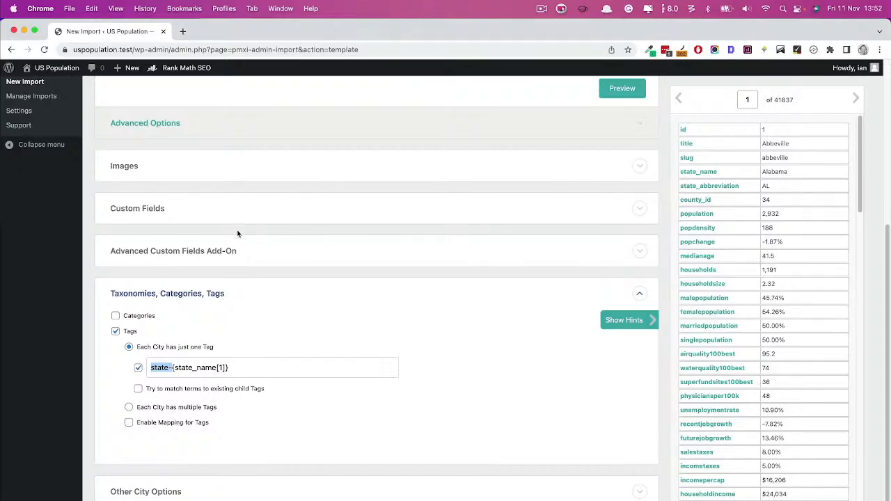
Check what the Advanced Custom Fields Add-On and Custom Fields sections of the import offer, and collapse both again.
click(186, 252)
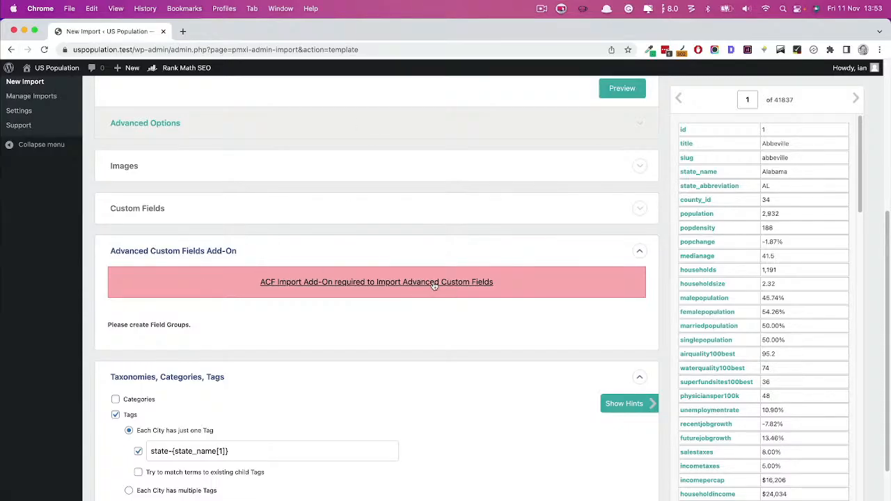
click(186, 249)
click(133, 209)
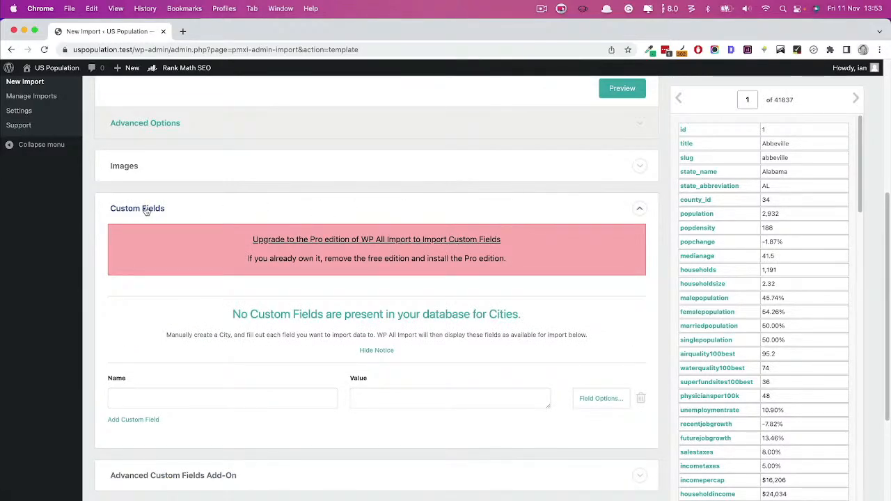
click(146, 209)
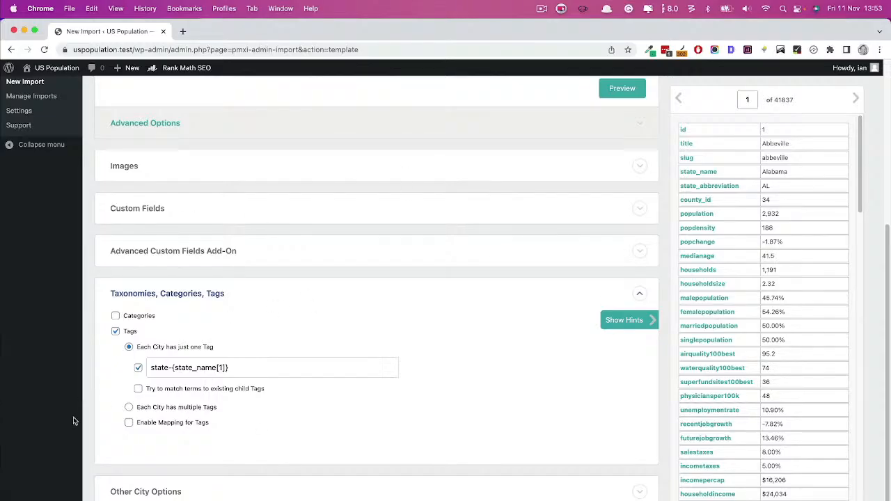
In Other City Options, close comments, close trackbacks and pingbacks, and switch post dates to random dates.
click(147, 492)
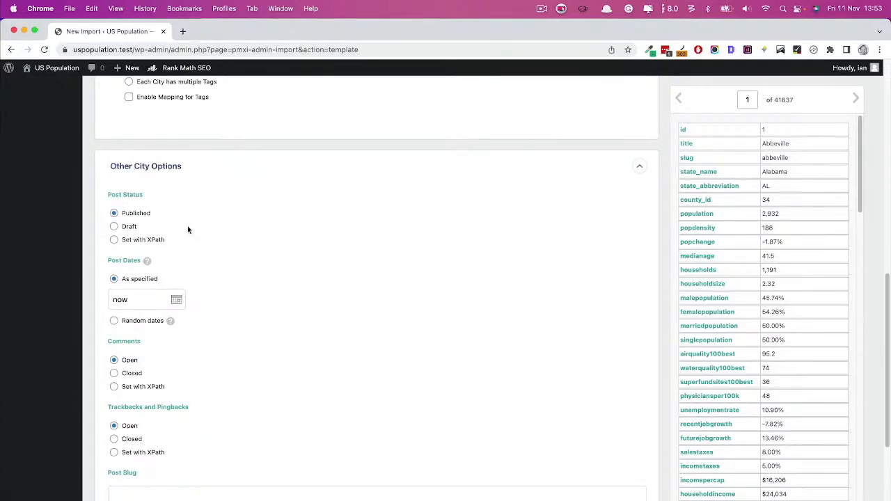
click(114, 374)
click(114, 439)
click(115, 321)
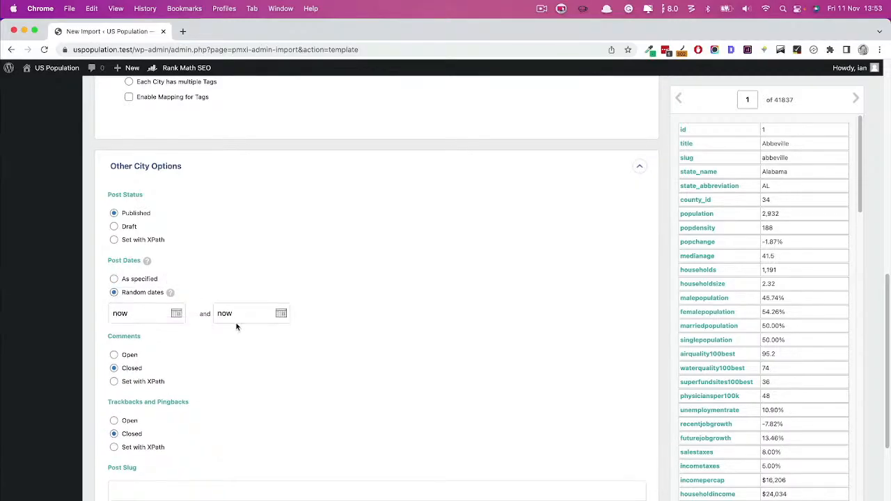
Set the start of the random post date range to 2020-11-02.
click(177, 314)
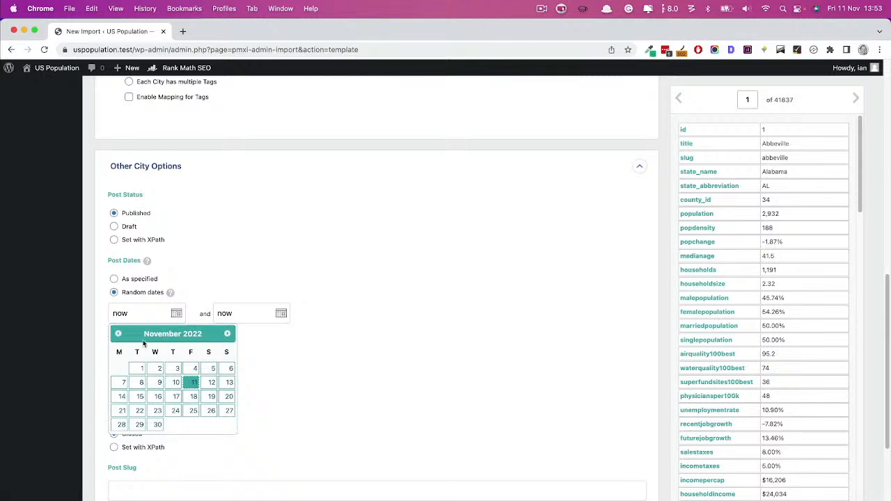
click(125, 335)
click(126, 335)
click(125, 334)
click(126, 335)
click(126, 335)
click(126, 335)
click(125, 334)
click(125, 335)
click(125, 335)
click(125, 335)
click(125, 335)
click(125, 335)
click(126, 335)
click(126, 335)
click(126, 334)
click(125, 335)
click(126, 335)
click(126, 335)
click(126, 335)
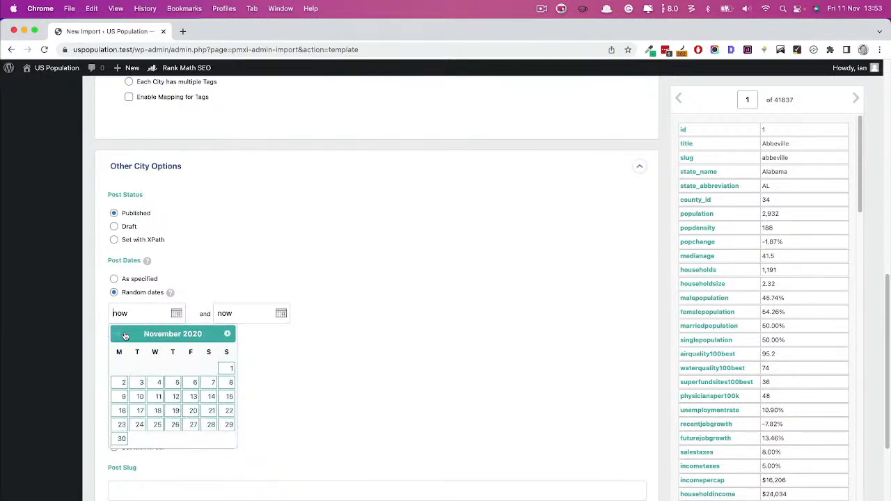
click(123, 383)
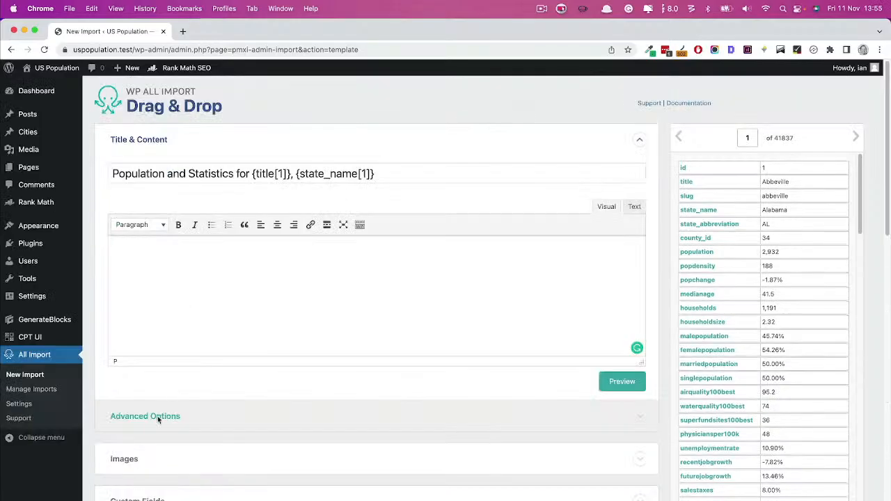
Save the import settings as a template named "city" and continue to the Import Settings step.
scroll(157, 416, down, 5)
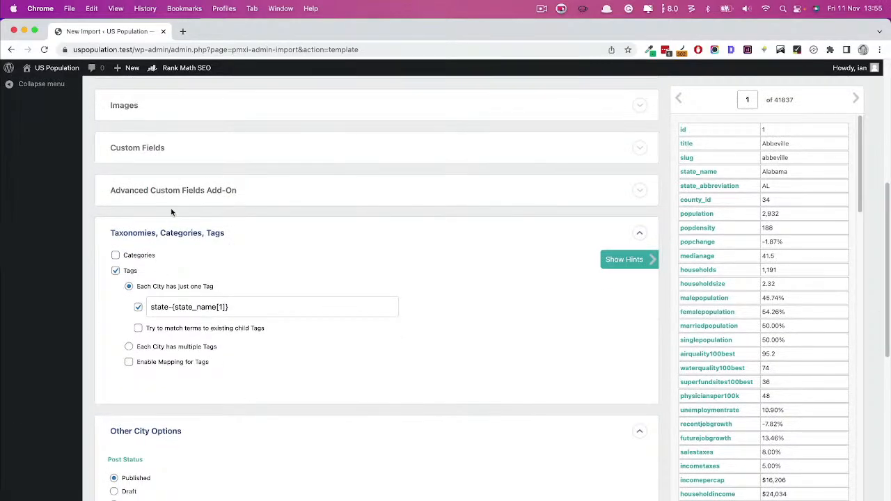
click(173, 232)
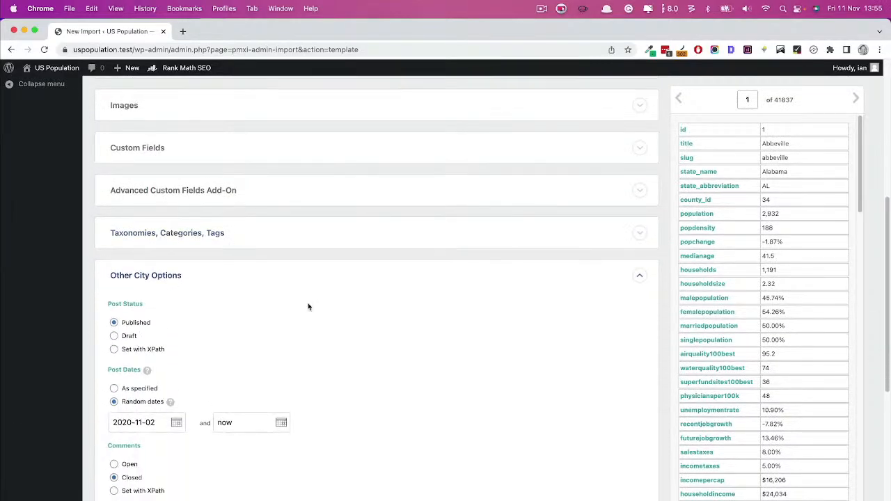
click(179, 276)
click(148, 465)
text(city)
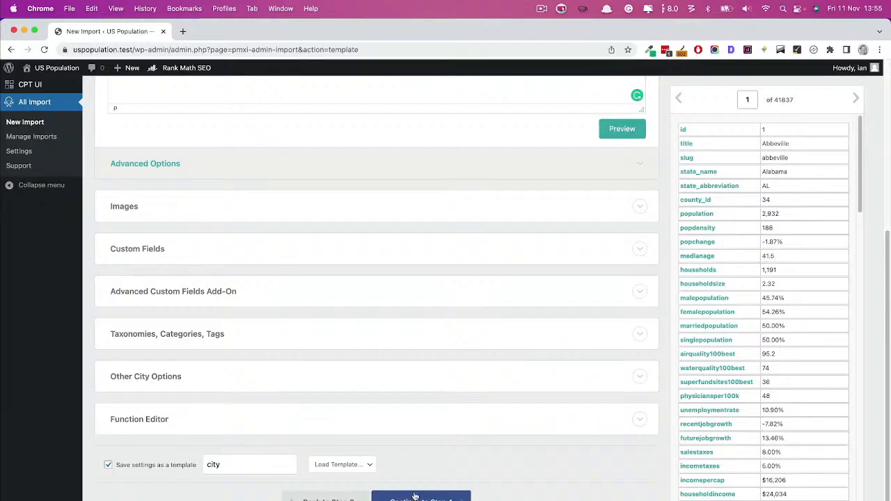
click(354, 466)
click(345, 470)
click(421, 498)
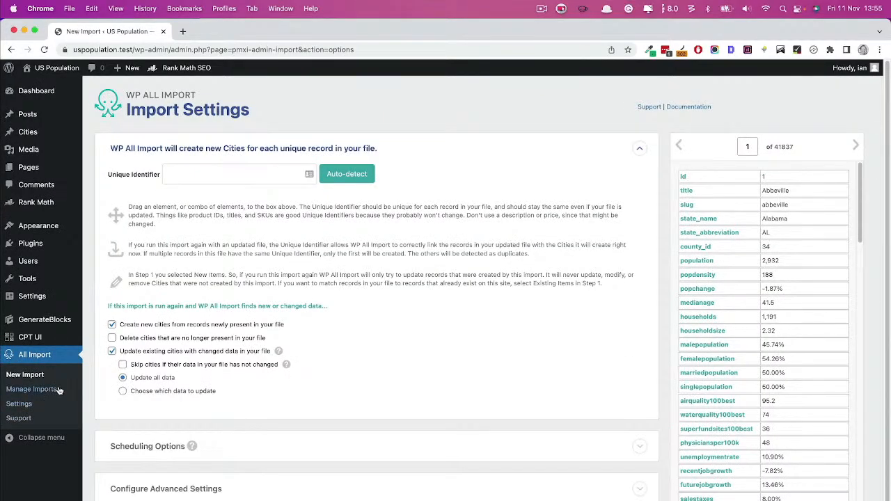
Search the plugin directory for "rank math" and install WP All Import's Import Settings into WordPress SEO Plugin – Rank Math add-on.
mouse_move(43, 245)
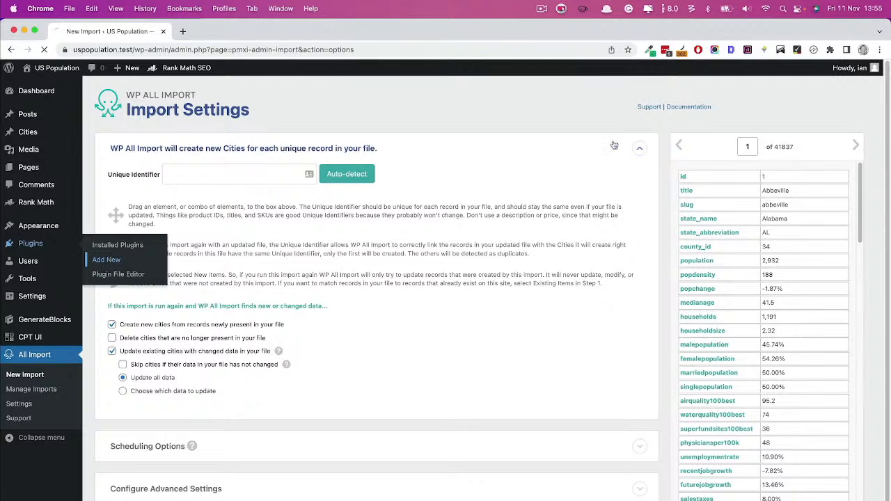
click(113, 258)
click(776, 123)
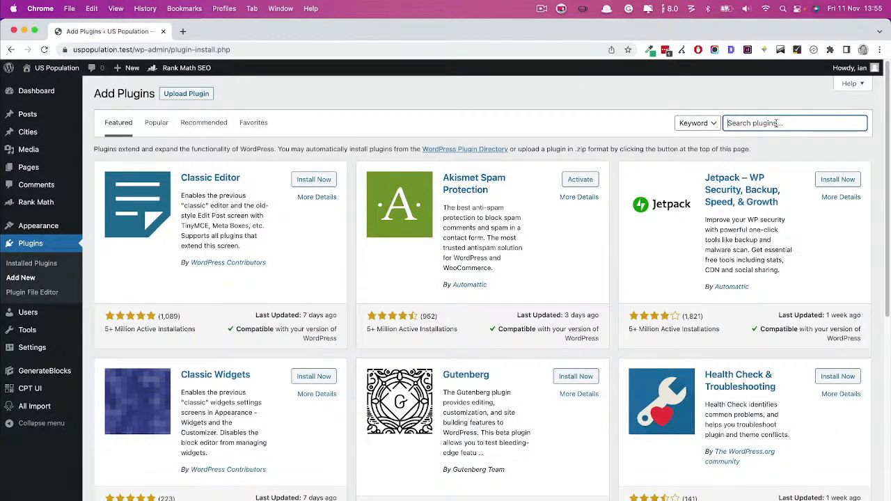
text(rank math)
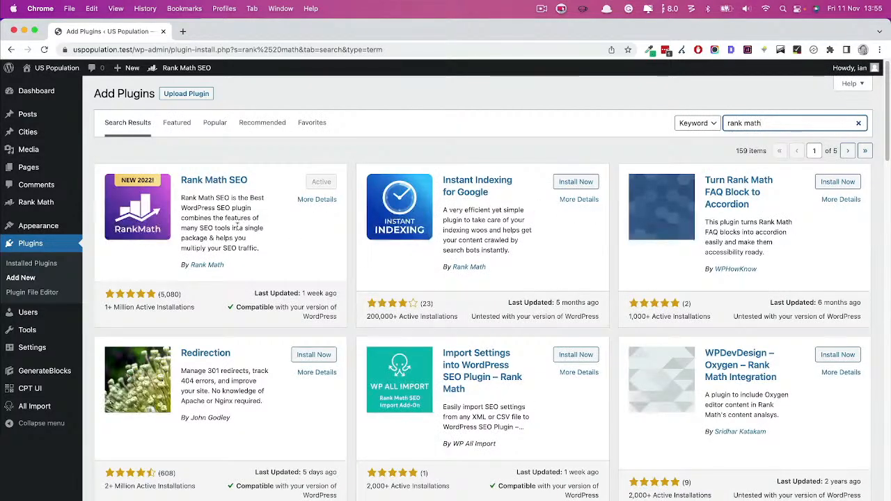
click(571, 356)
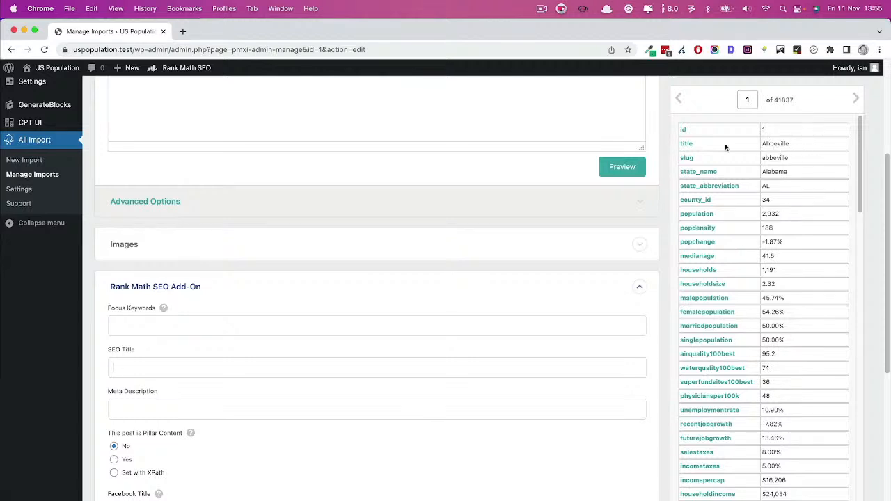
Set the Rank Math SEO title to "{title[1]}, {state_name[1]} Population | Weather, Demographics, Taxes", using the title and state_name data fields.
drag(690, 145, 125, 368)
text(,)
drag(698, 171, 202, 370)
click(238, 368)
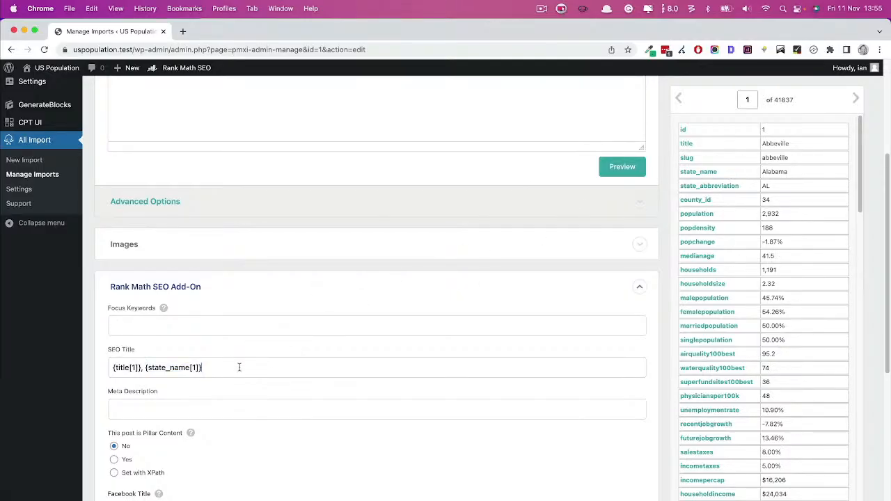
text(Population)
text(| Weather, Demographics,)
scroll(709, 385, down, 3)
text(Taxes)
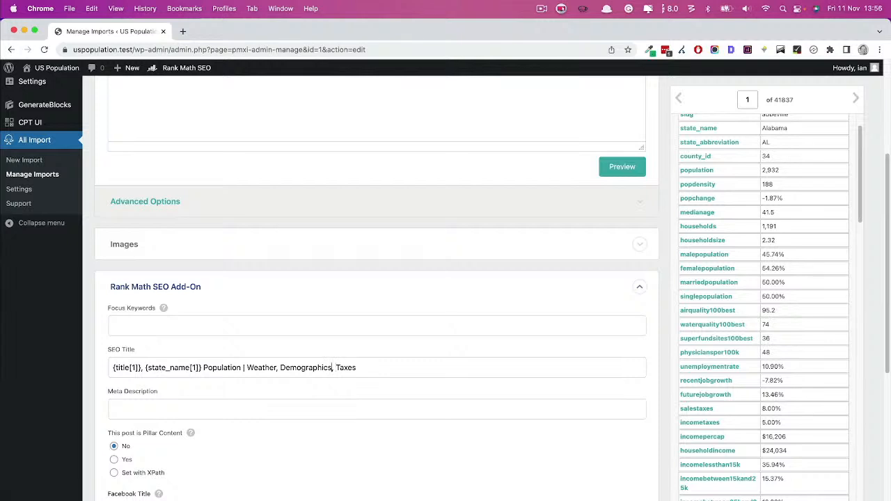
Replace "Weather" with "Income" in the SEO title and add "Crime" at the end of its topic list.
click(247, 368)
text(Income)
double_click(287, 368)
key(BackSpace)
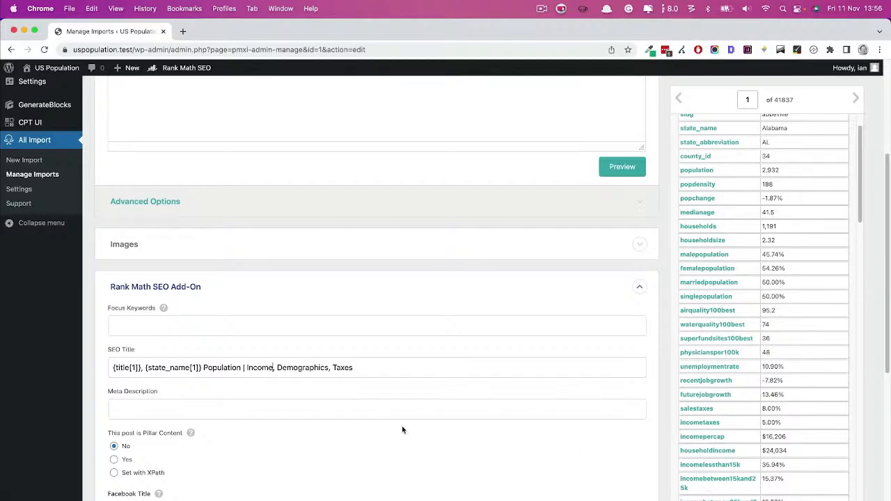
scroll(810, 360, down, 15)
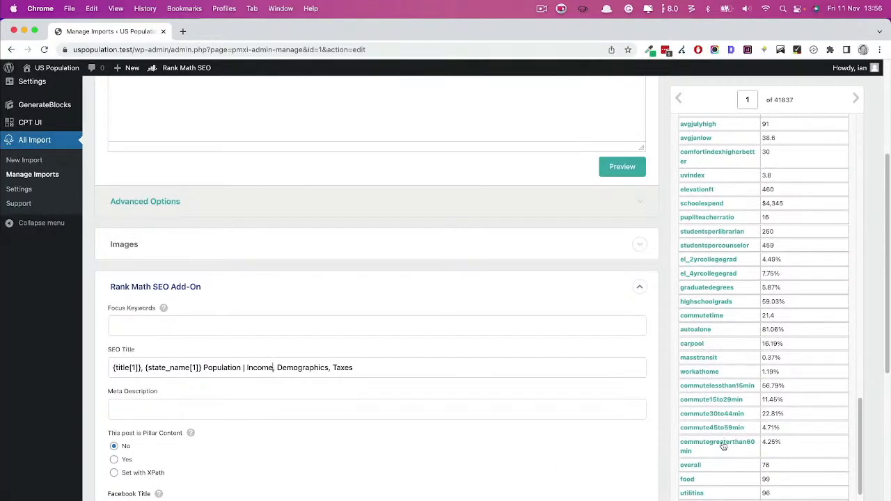
scroll(722, 446, down, 2)
scroll(722, 445, down, 3)
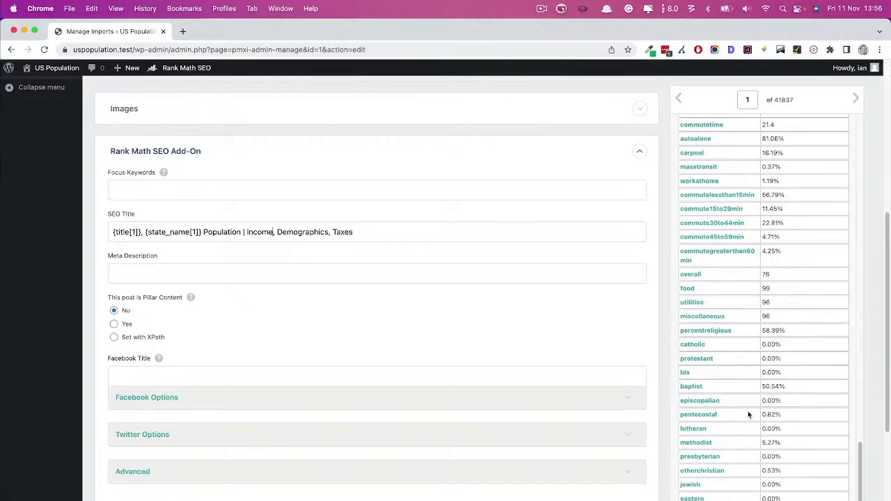
scroll(736, 358, up, 20)
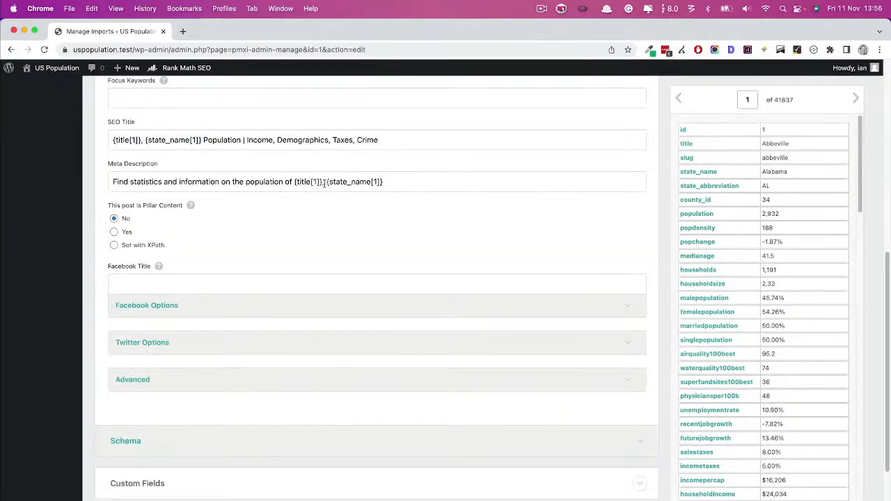
Set the meta description to "Find statistics and information on the population of {title[1]}, {state_name[1]} - including household income, demographics, sales taxes, property taxes, crime rates, and more!".
click(324, 182)
text({state_name[1]} - including household income, demographics,)
scroll(710, 383, down, 5)
scroll(710, 383, down, 10)
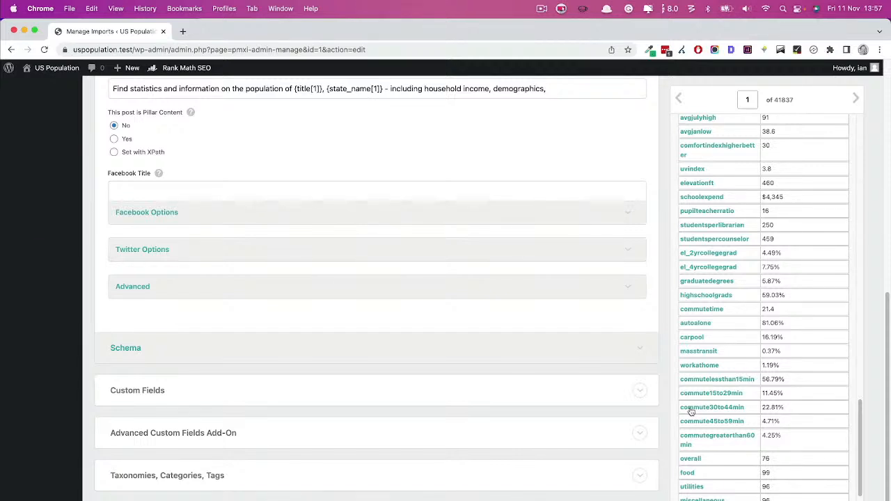
scroll(710, 390, up, 5)
scroll(577, 204, up, 3)
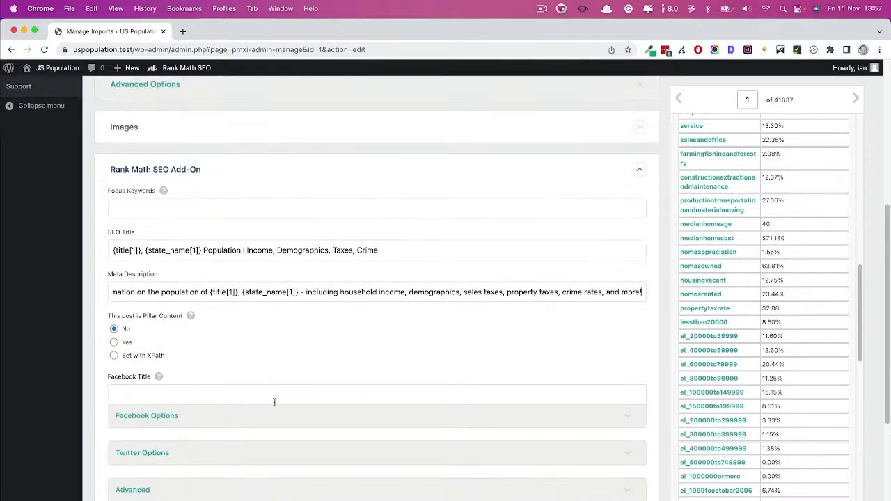
Look over the empty content editor and the Rank Math SEO fields, and save the import template.
scroll(275, 402, up, 5)
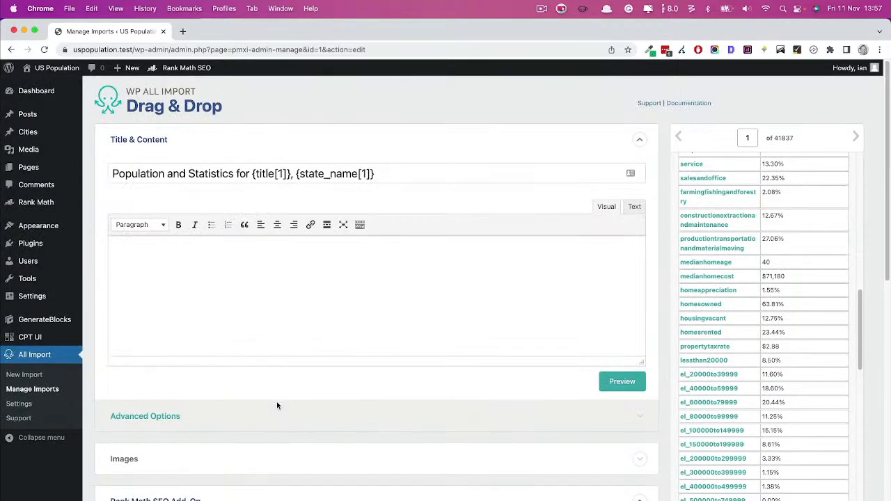
click(137, 245)
scroll(278, 409, down, 1)
scroll(278, 410, down, 10)
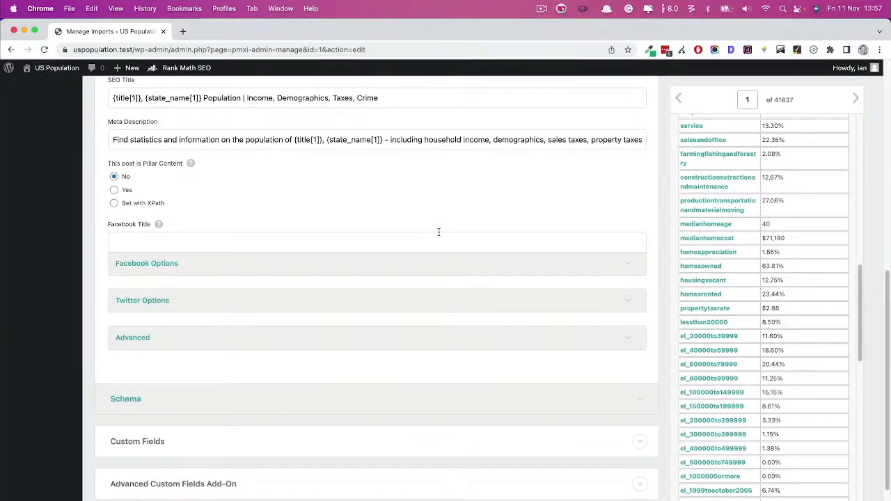
scroll(367, 384, up, 10)
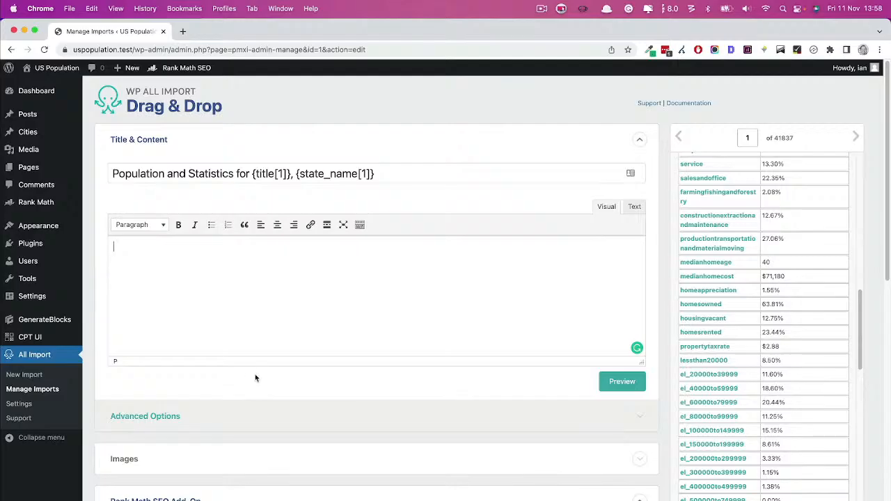
scroll(362, 327, down, 10)
click(449, 497)
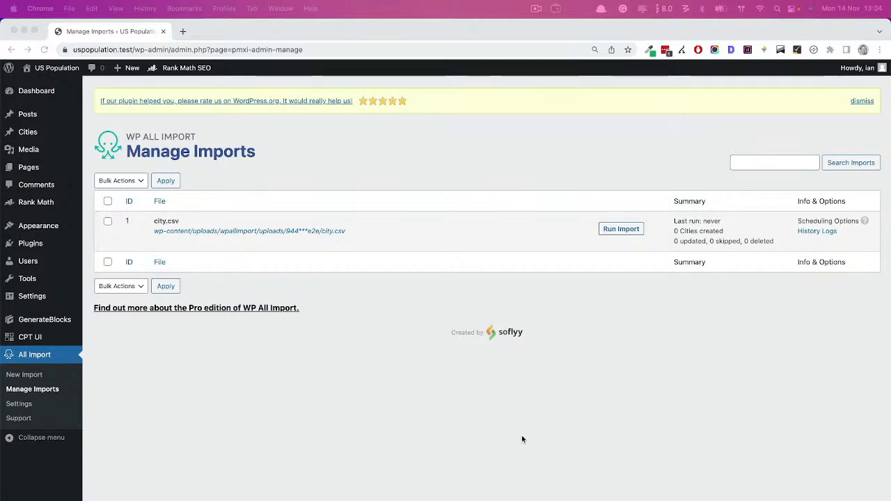
Open the city.csv import's template for editing and enlarge the content editor to show more of the article.
click(604, 300)
mouse_move(147, 234)
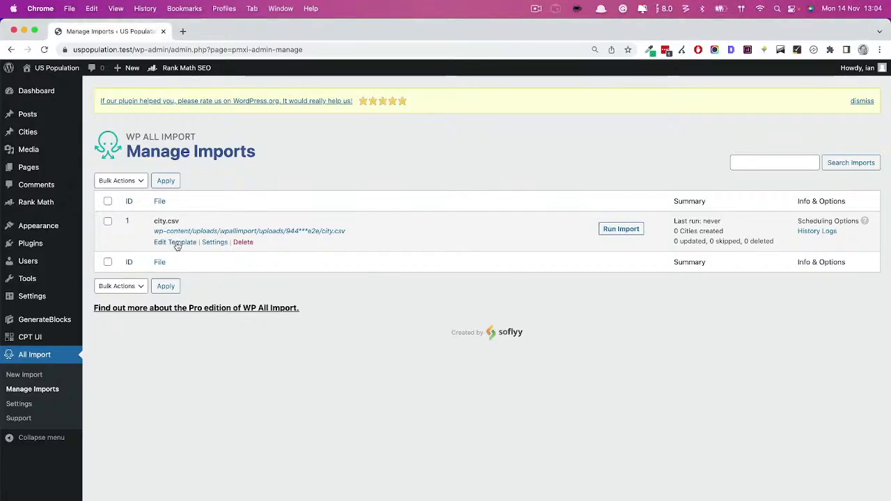
click(177, 243)
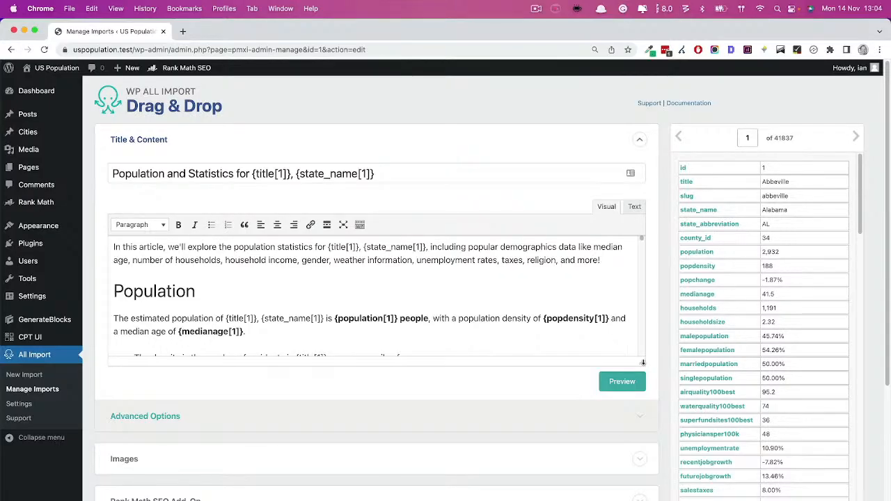
drag(643, 363, 642, 454)
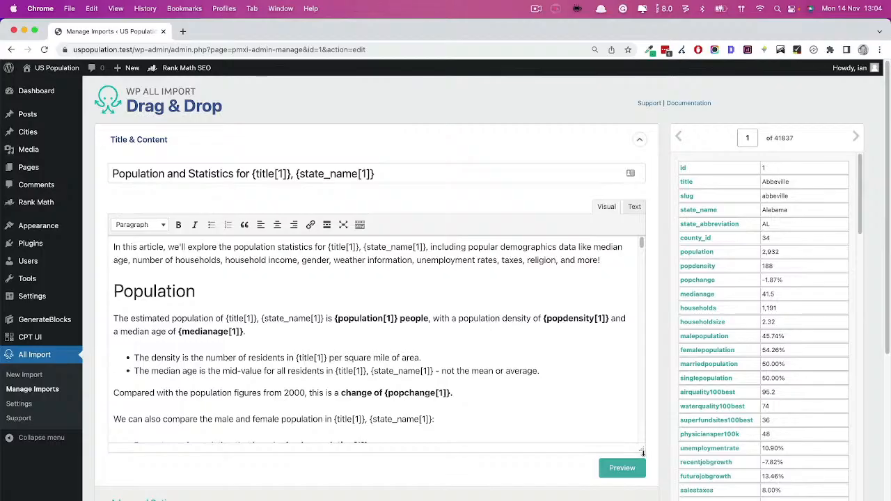
drag(642, 453, 643, 487)
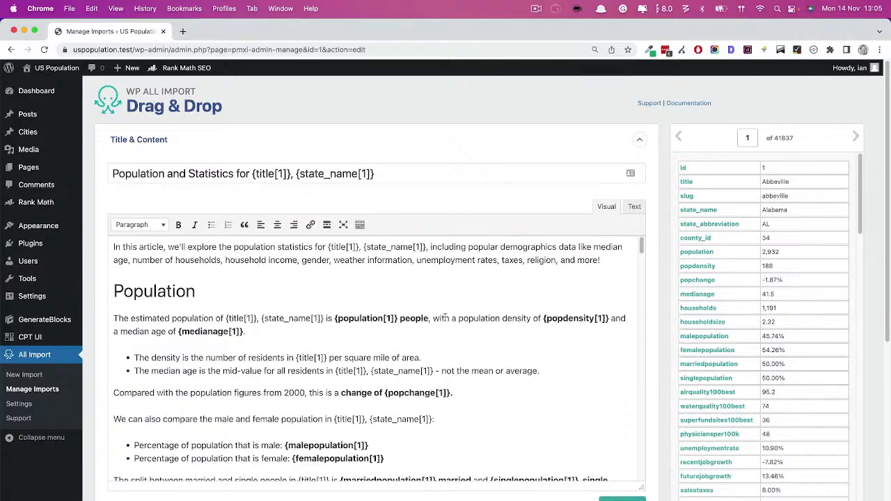
Read through the templated article content, examining its introduction, field placeholders, section headings and the bullet explaining population density.
scroll(443, 310, down, 15)
scroll(433, 321, down, 20)
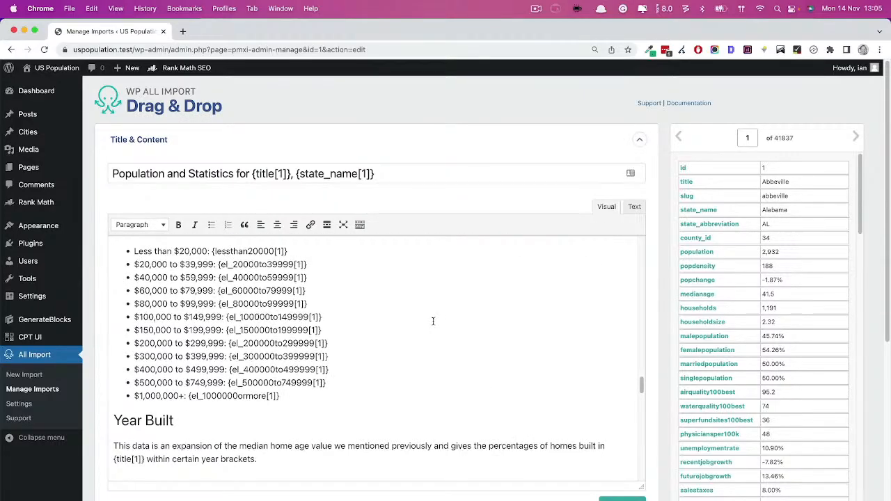
scroll(390, 376, down, 8)
scroll(430, 394, up, 20)
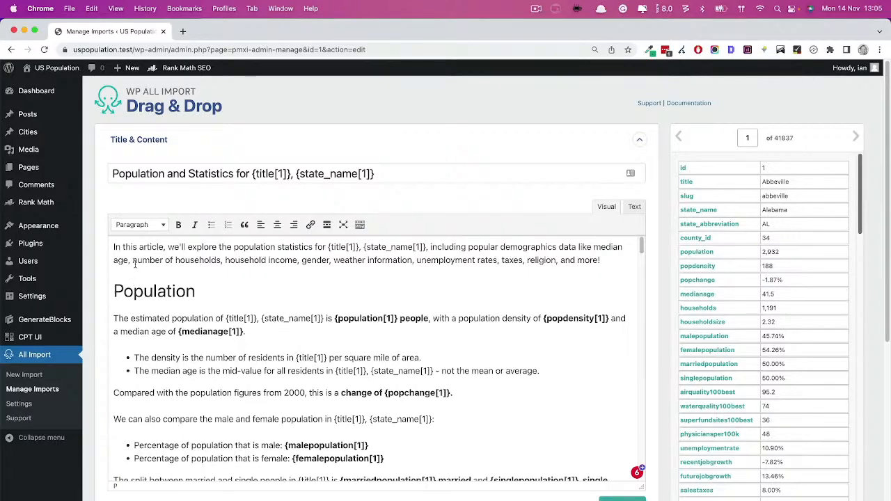
click(334, 247)
click(126, 282)
scroll(313, 313, down, 1)
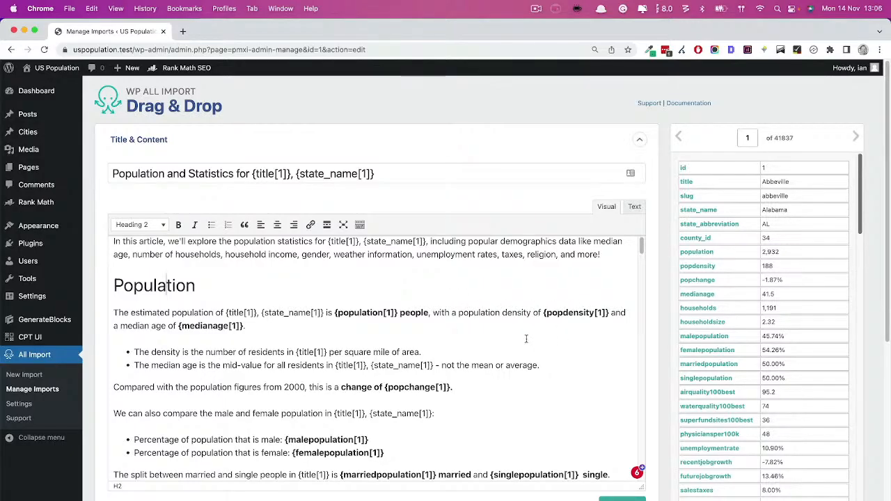
drag(151, 352, 420, 351)
click(430, 350)
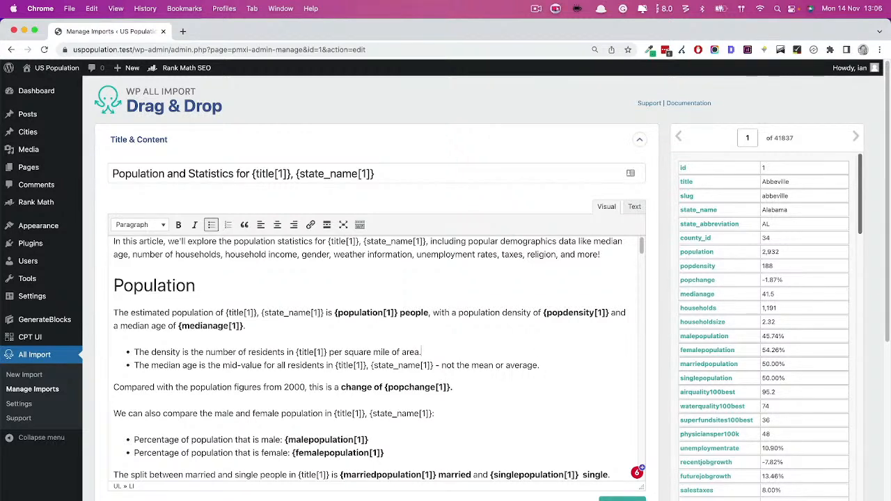
Switch to the dictionary spreadsheet in Excel and examine its term, slug and definition columns.
key(super+Tab)
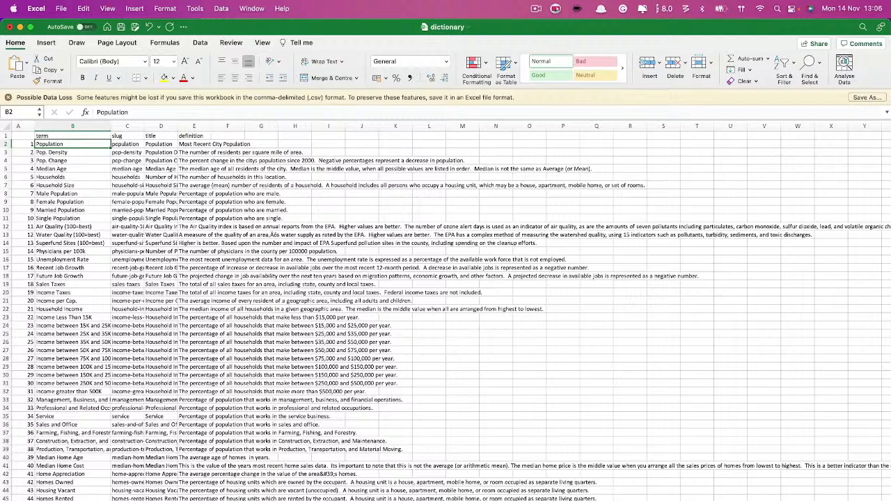
click(64, 159)
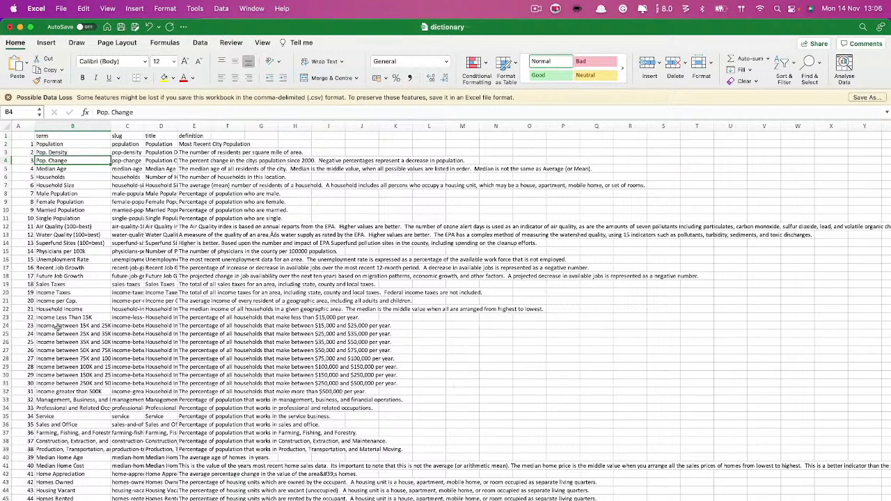
click(130, 145)
click(129, 160)
click(130, 228)
click(50, 266)
drag(198, 142, 203, 399)
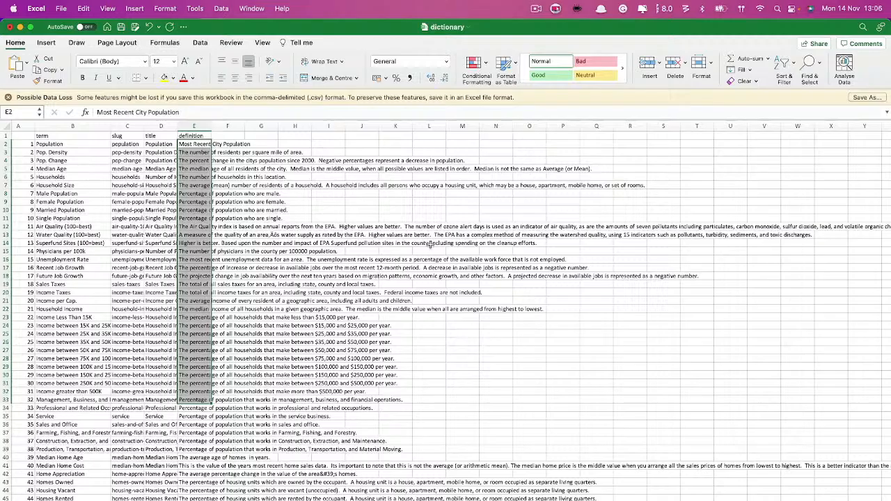
click(237, 186)
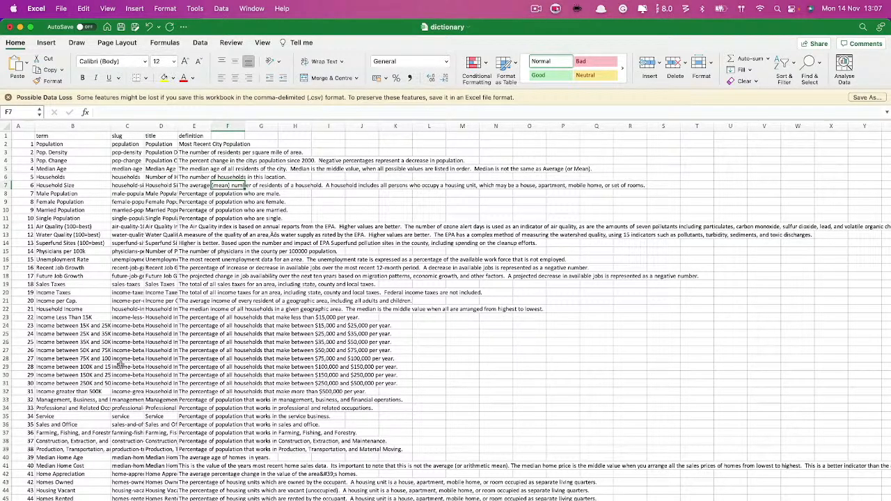
Look through the rest of the dictionary's definitions, covering the income, occupation, housing, crime, weather and education terms.
scroll(135, 365, down, 10)
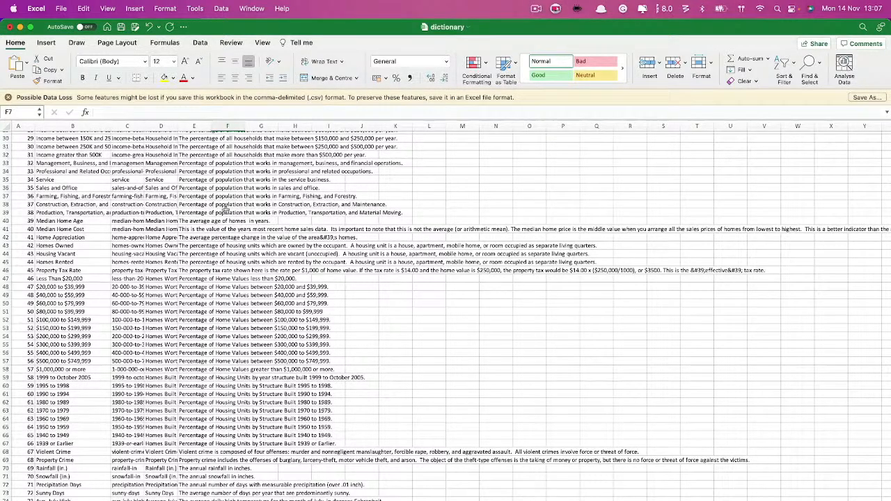
scroll(319, 245, up, 3)
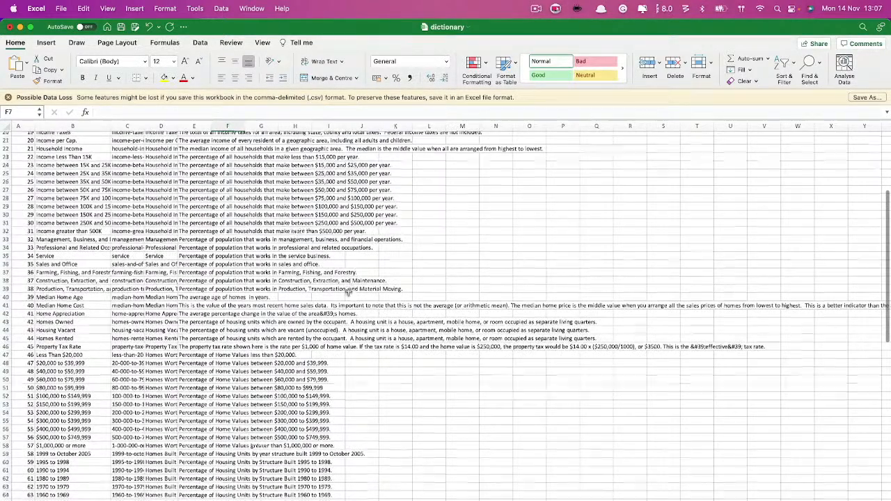
scroll(348, 291, up, 3)
scroll(276, 285, down, 10)
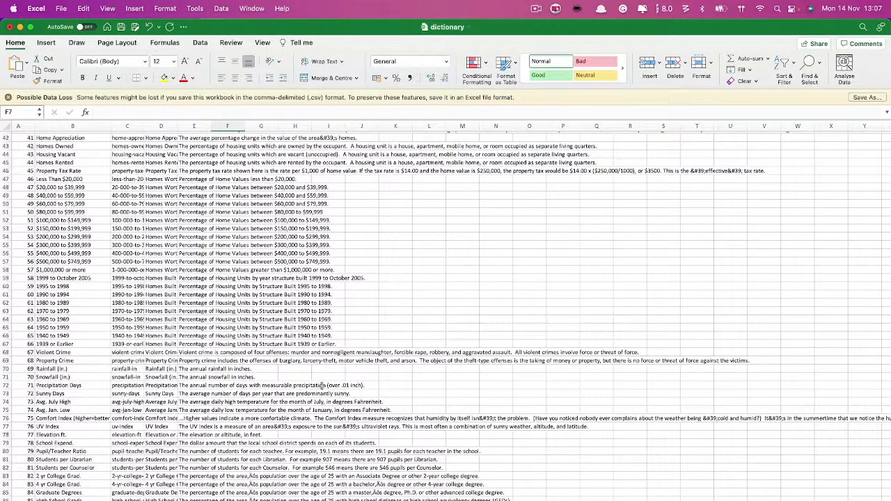
scroll(339, 402, up, 10)
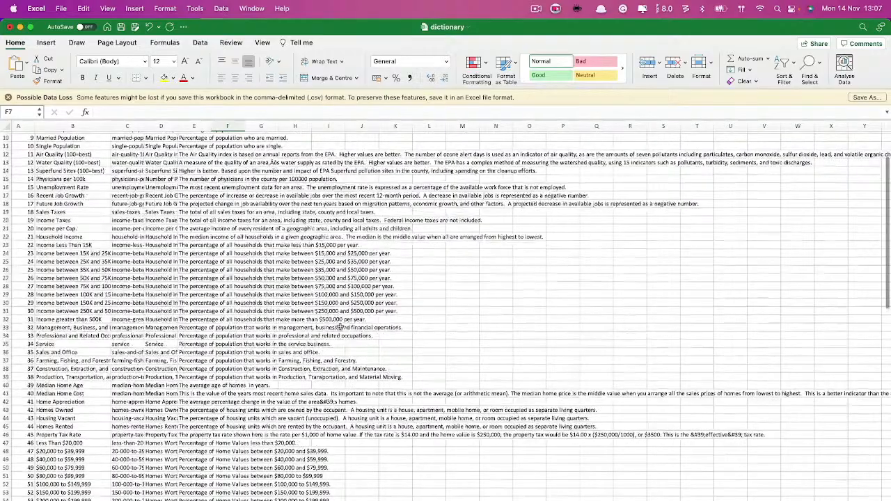
scroll(219, 234, up, 1)
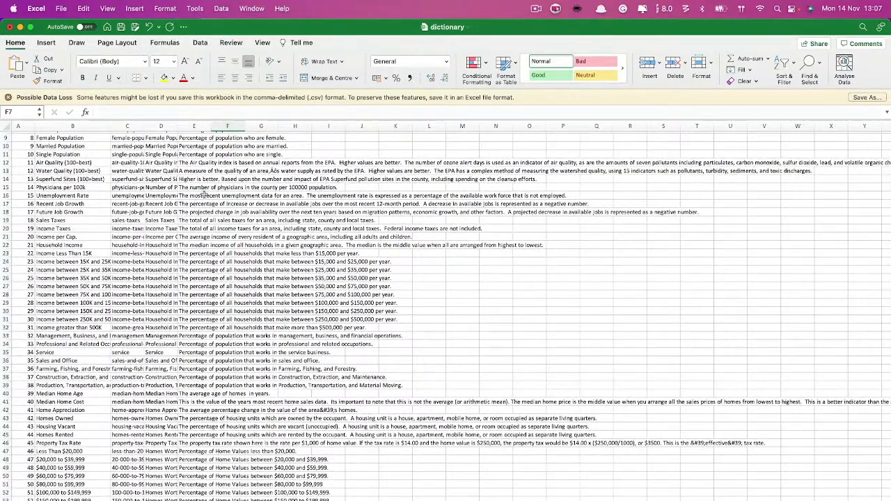
scroll(252, 297, up, 8)
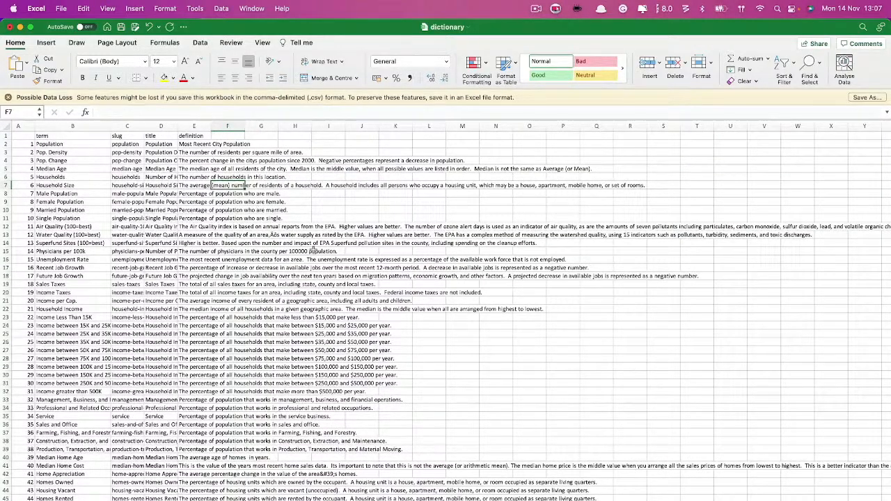
Return to the import template in Chrome and read the Population section and the Household Income section's median income explanation.
key(super+Tab)
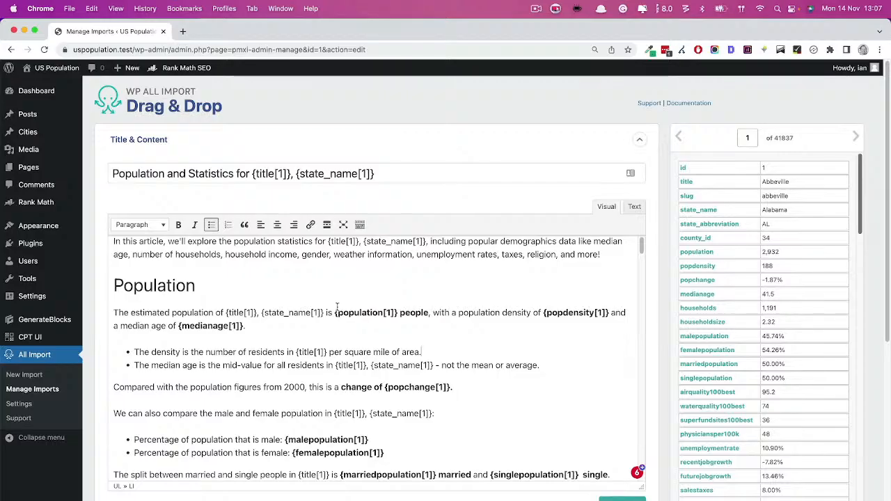
scroll(321, 362, down, 2)
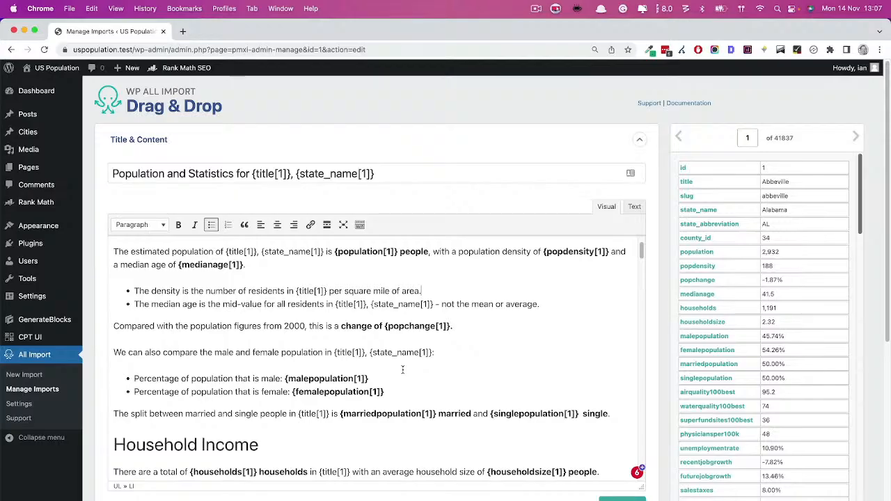
scroll(402, 370, down, 6)
scroll(348, 383, up, 3)
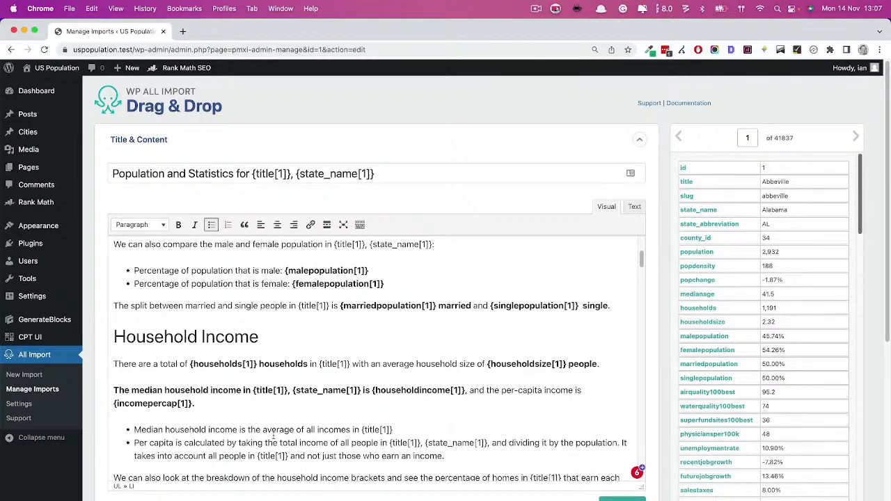
drag(194, 430, 267, 430)
click(318, 430)
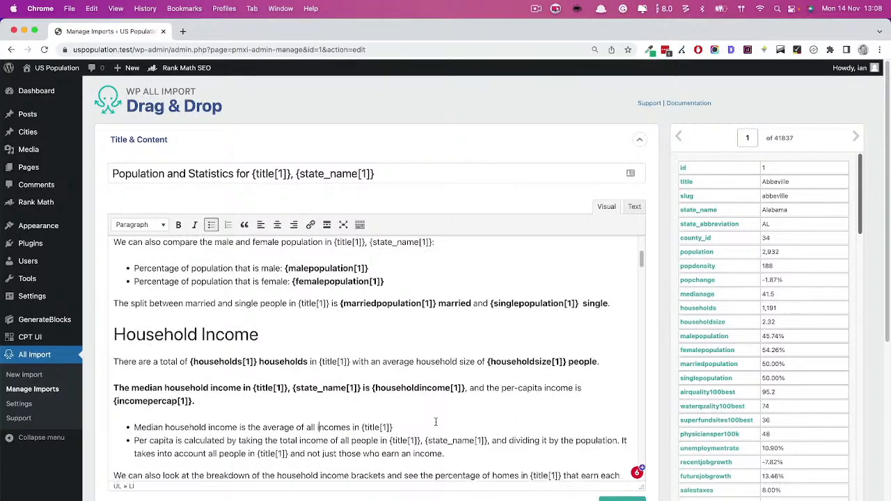
Examine the household income bracket bullets and their placeholders, from less than $15,000 to more than $500,000 per year.
scroll(436, 423, down, 3)
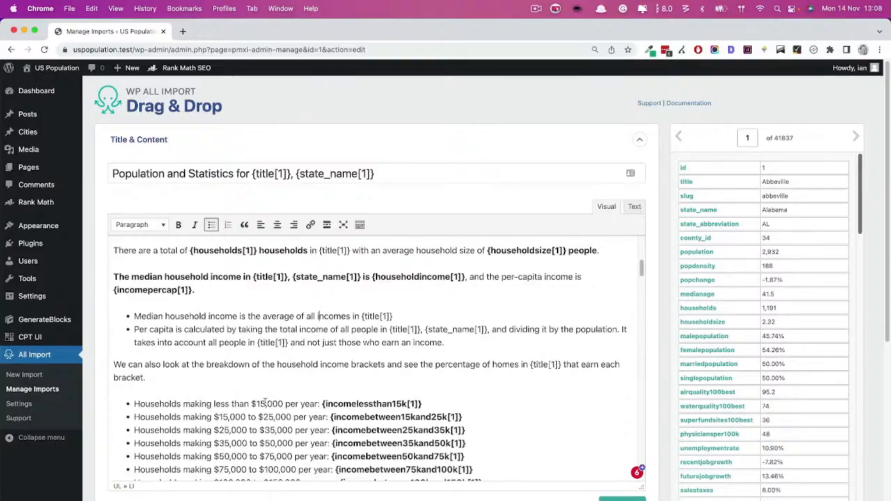
scroll(289, 399, down, 3)
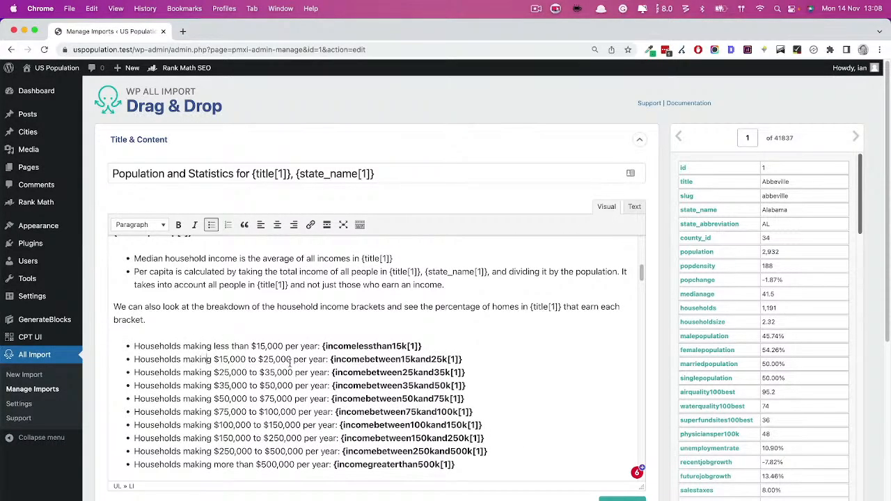
scroll(254, 362, down, 2)
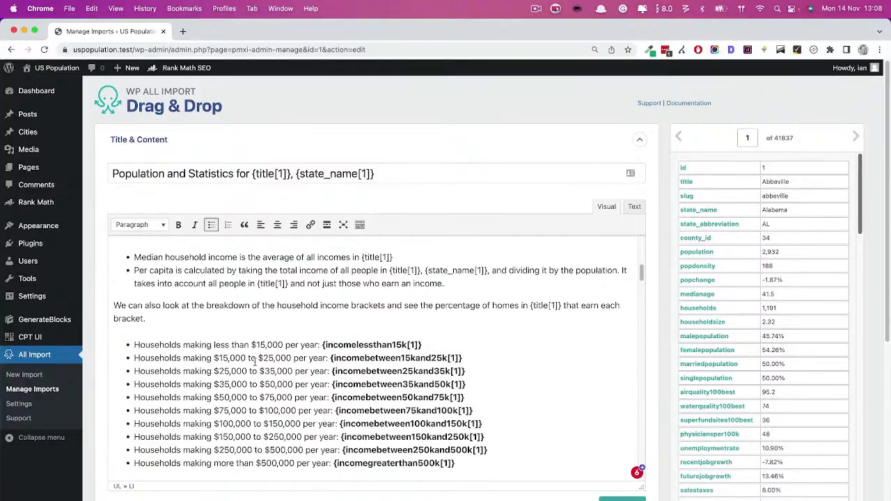
drag(468, 397, 131, 278)
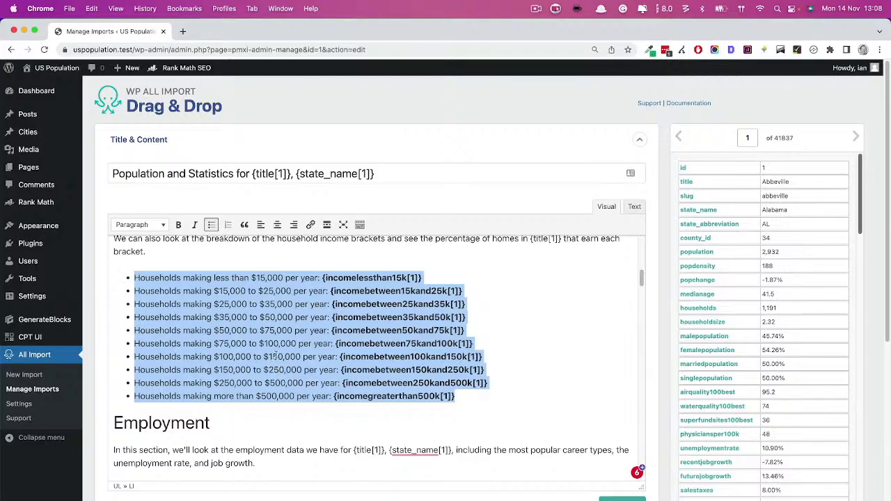
click(491, 398)
Read the Employment section's Popular Careers list and the Unemployment Rate explanation with its {unemploymentrate[1]} sentence.
scroll(219, 320, down, 2)
scroll(226, 371, down, 5)
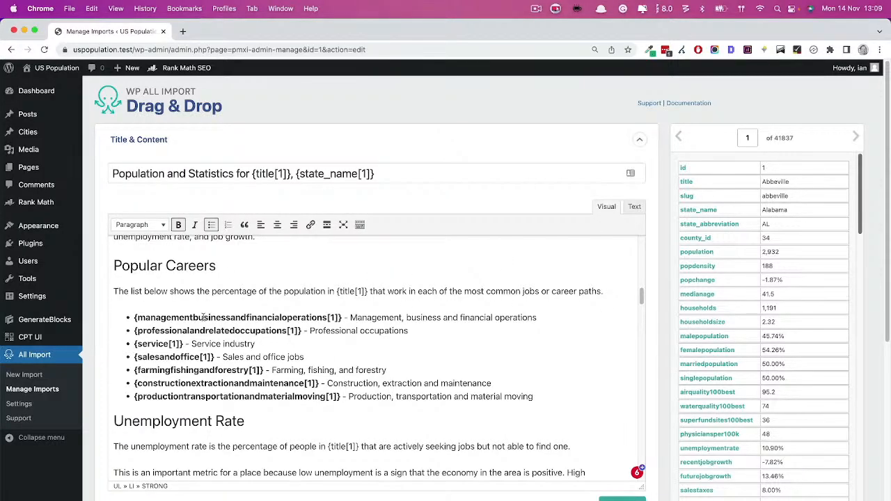
scroll(162, 306, down, 3)
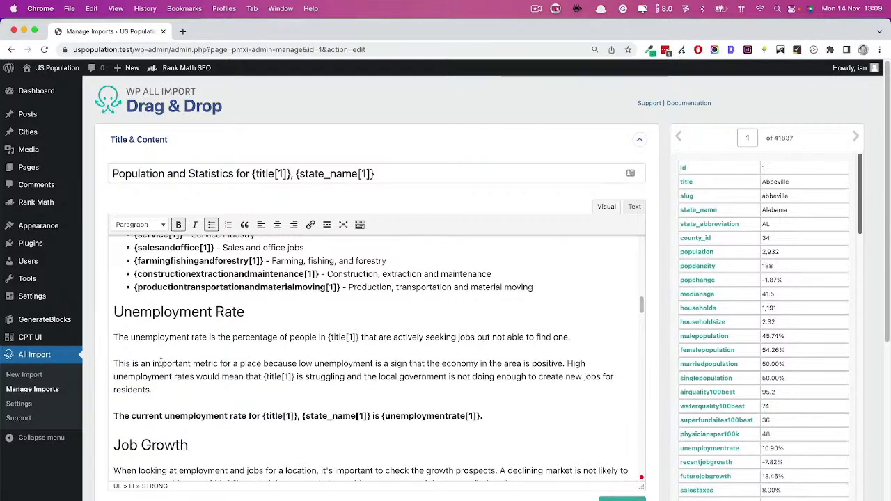
drag(114, 362, 166, 384)
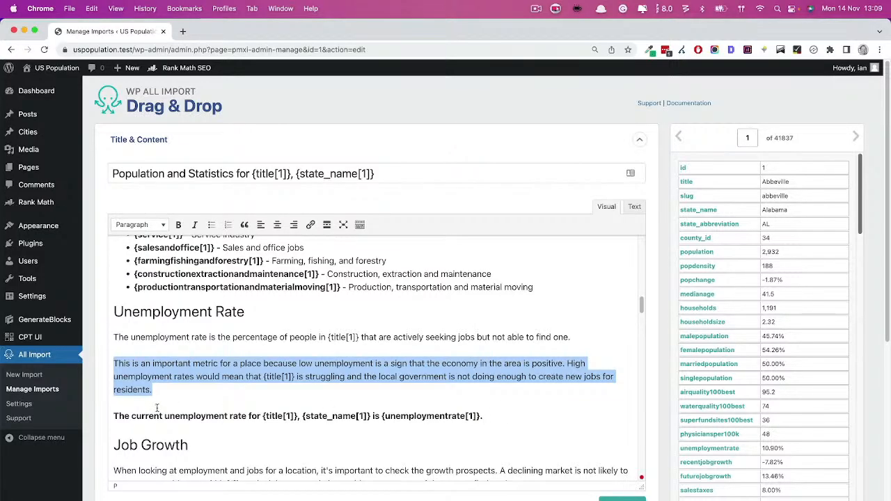
drag(112, 416, 463, 423)
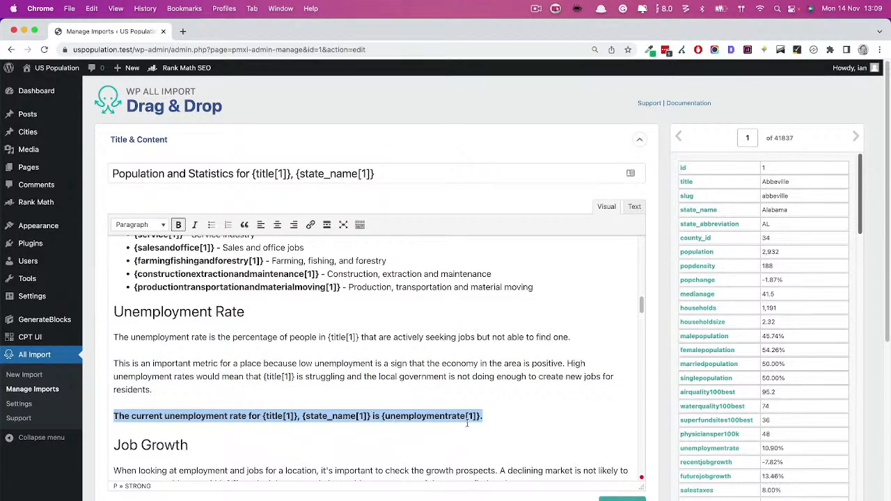
click(501, 414)
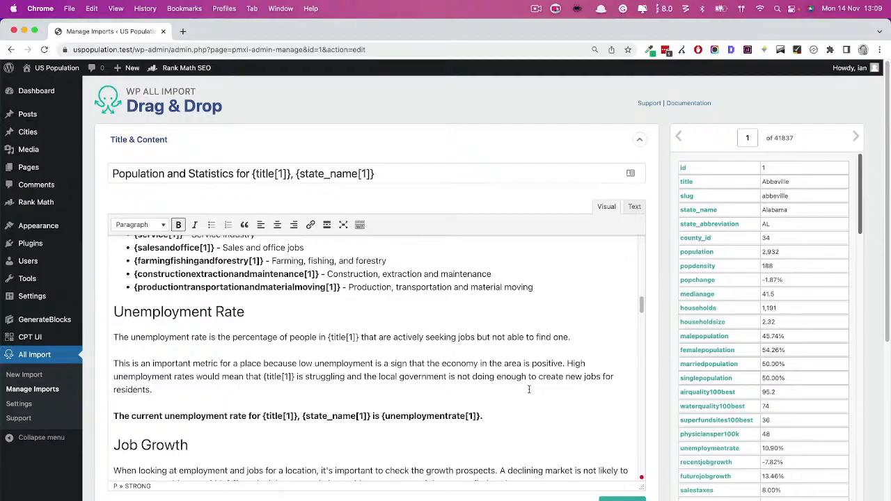
Read the Job Growth paragraphs and the Commuting section, examining the list of commute time placeholders.
scroll(383, 350, down, 2)
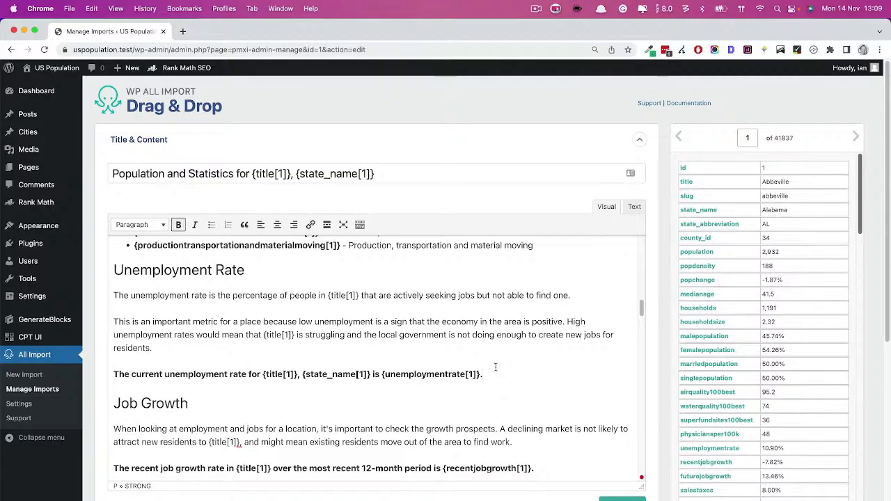
scroll(396, 363, down, 1)
scroll(397, 364, down, 2)
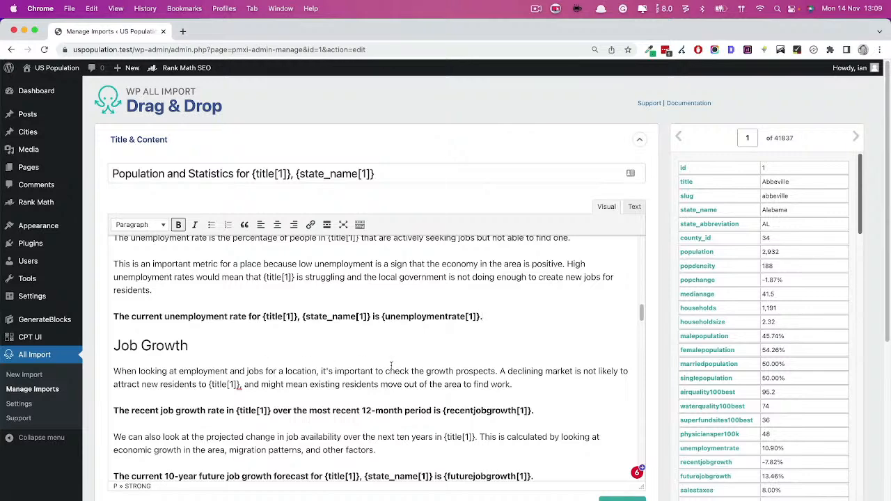
scroll(373, 365, down, 5)
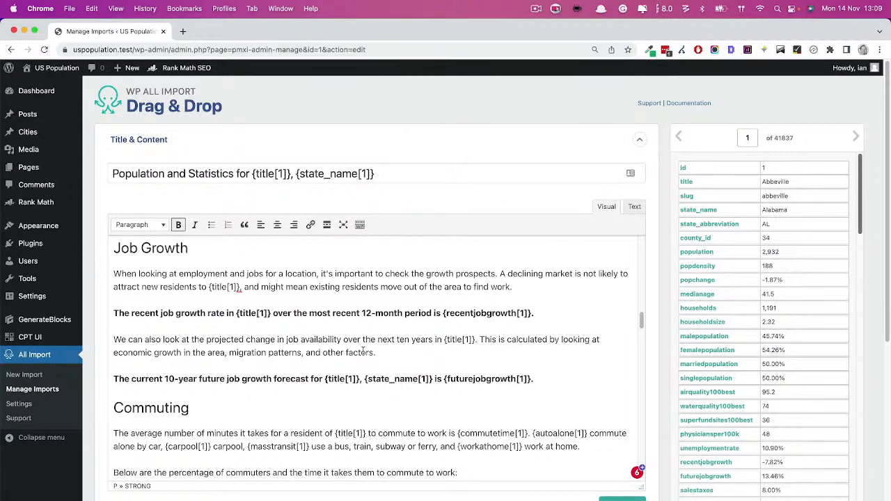
scroll(298, 355, down, 4)
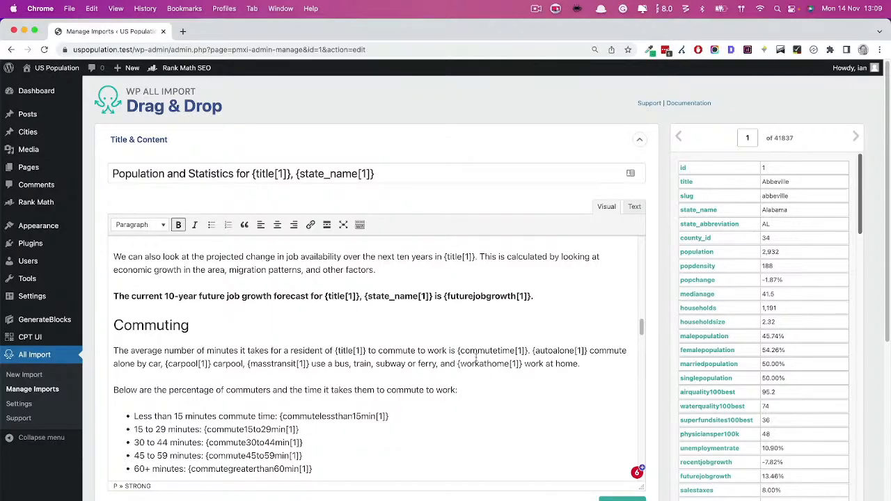
scroll(214, 386, down, 2)
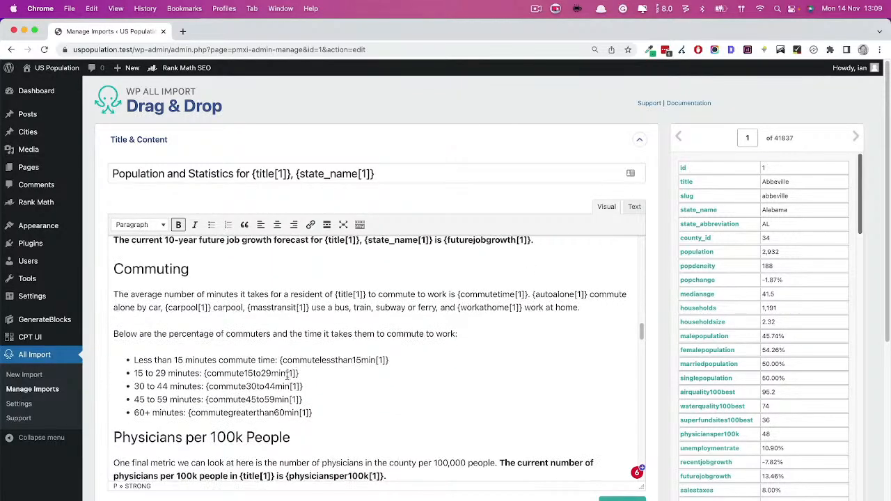
drag(332, 414, 128, 362)
Examine the Physicians per 100k People section, including its linked studies and the quoted research citation.
scroll(245, 380, down, 5)
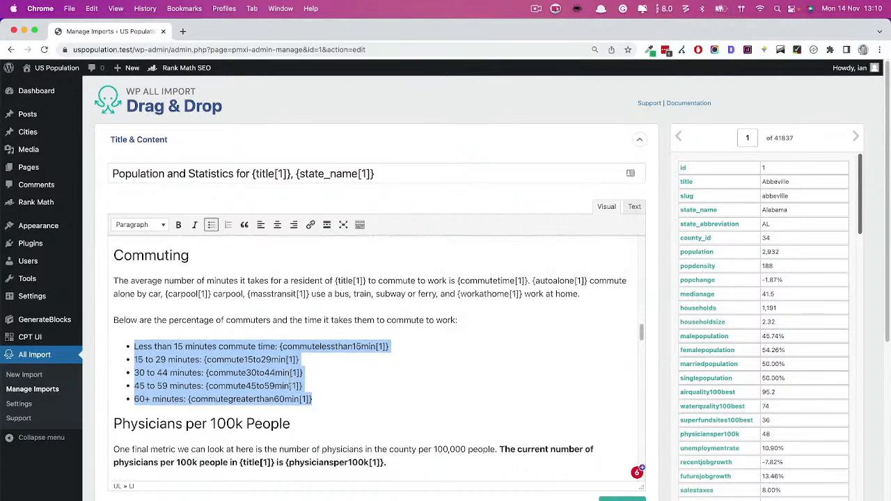
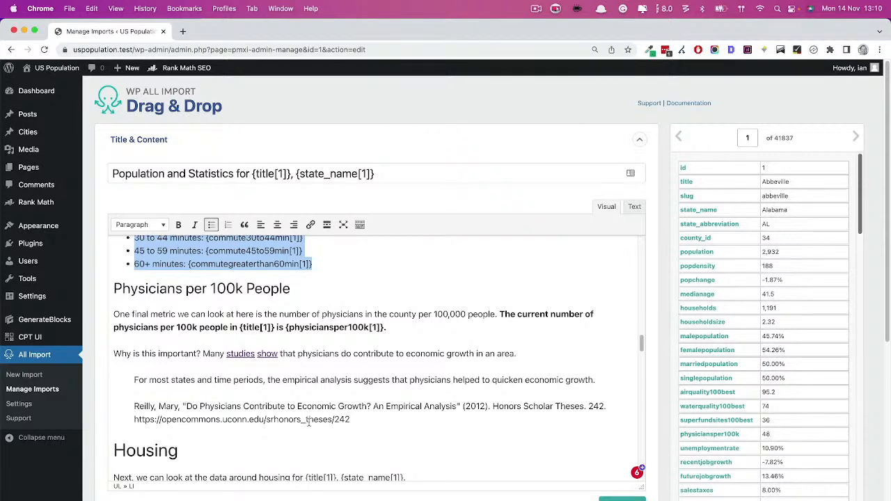
drag(393, 422, 134, 382)
click(227, 382)
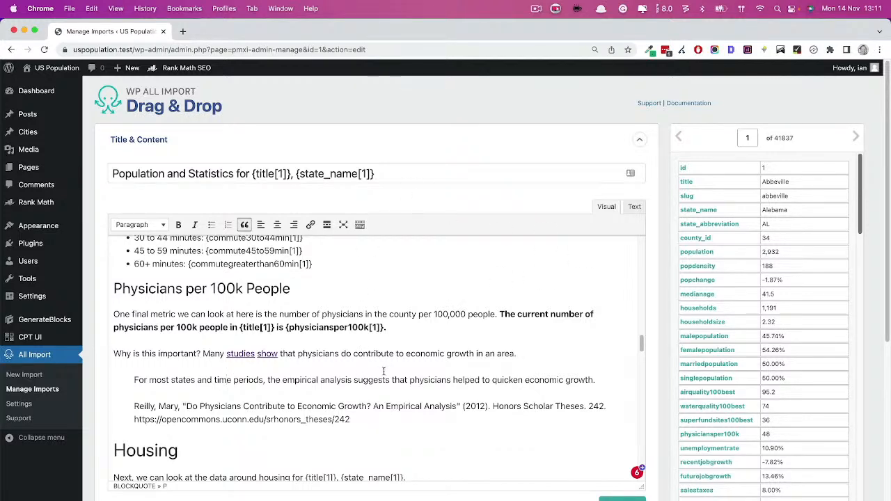
scroll(390, 370, down, 2)
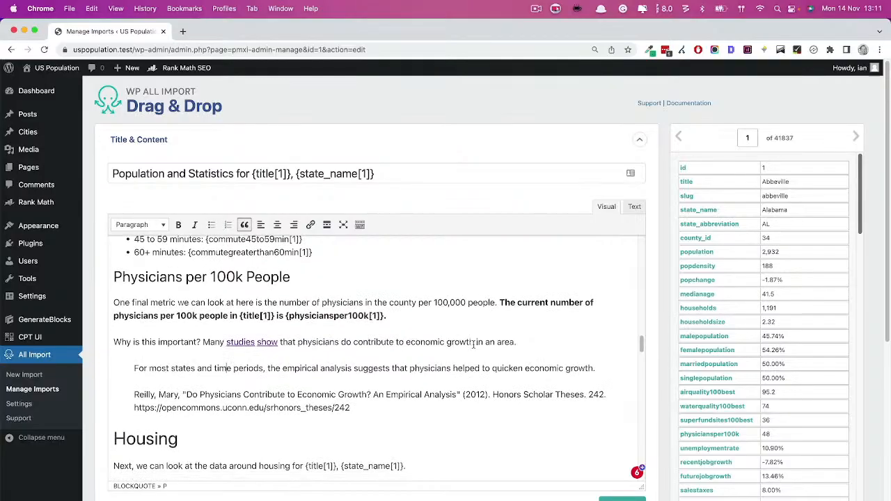
Read the Housing section's paragraphs on median home age, median home cost and home appreciation.
scroll(446, 346, down, 1)
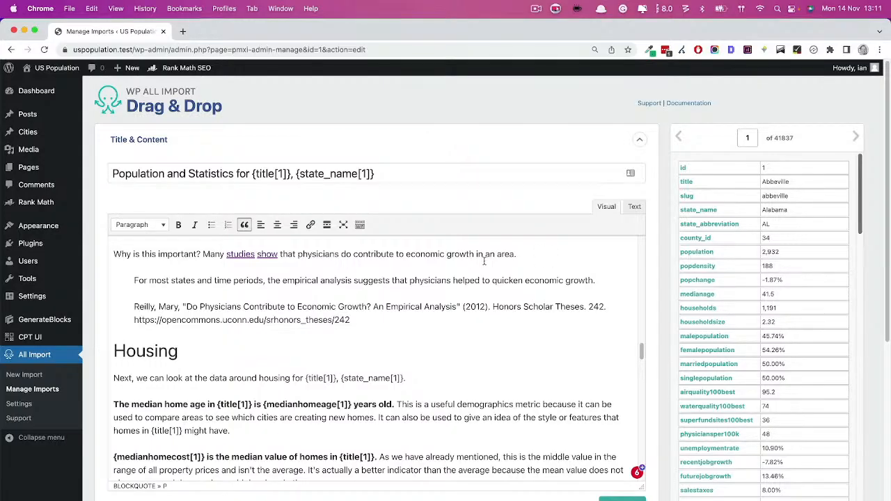
scroll(410, 344, down, 2)
scroll(343, 362, down, 1)
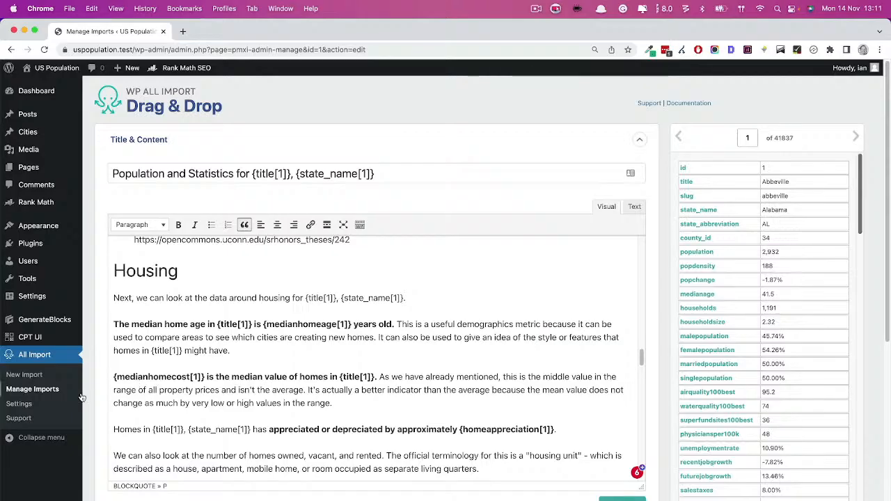
click(424, 394)
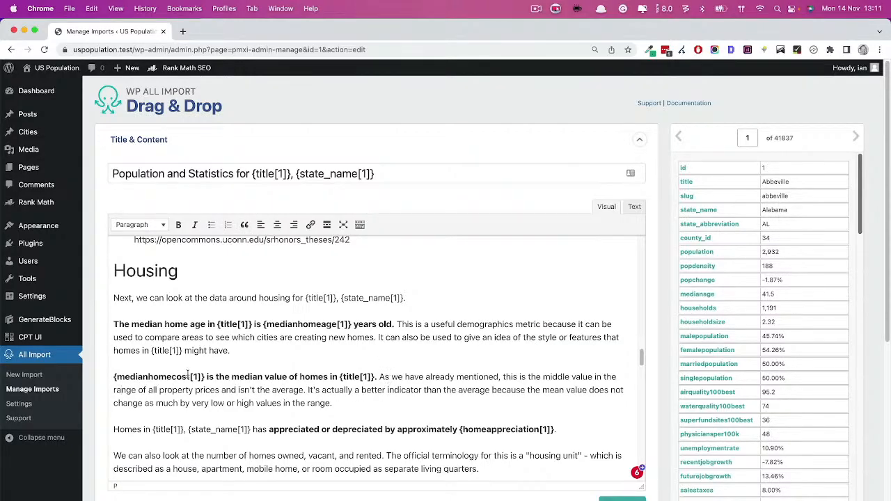
Read the Housing section's owned, vacant and rented homes list and the introduction to Home Valuations.
scroll(327, 369, down, 3)
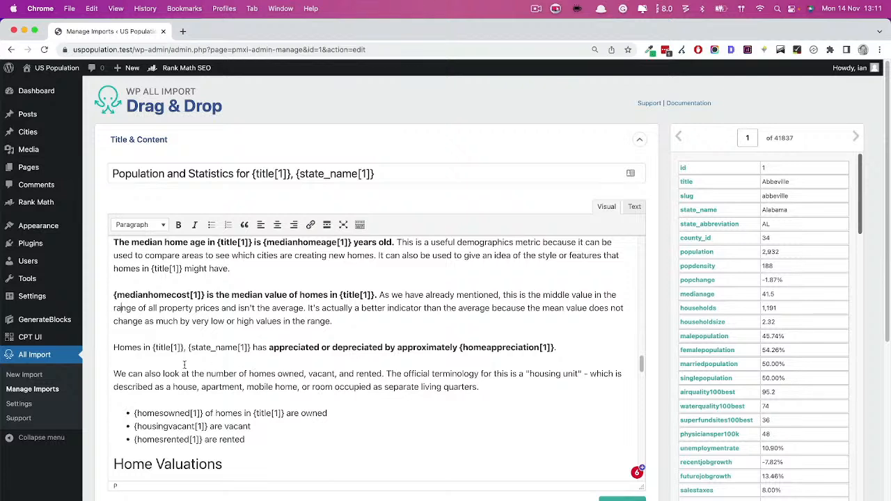
click(318, 348)
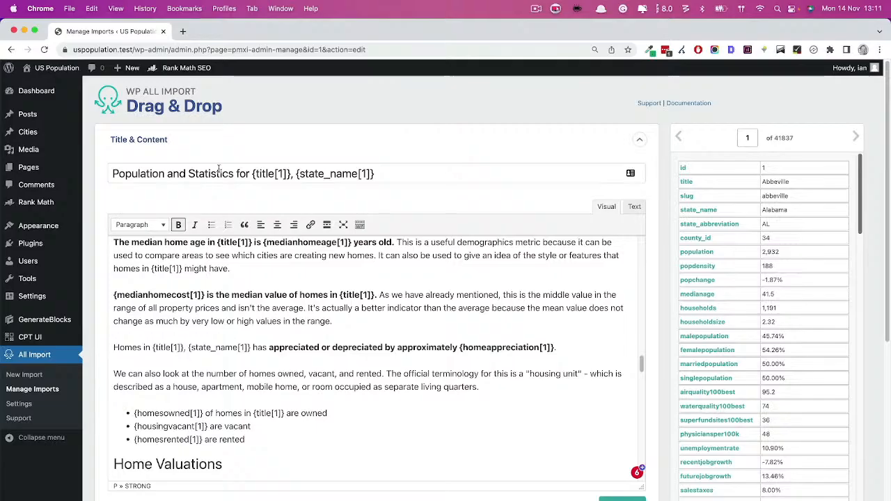
scroll(331, 374, down, 5)
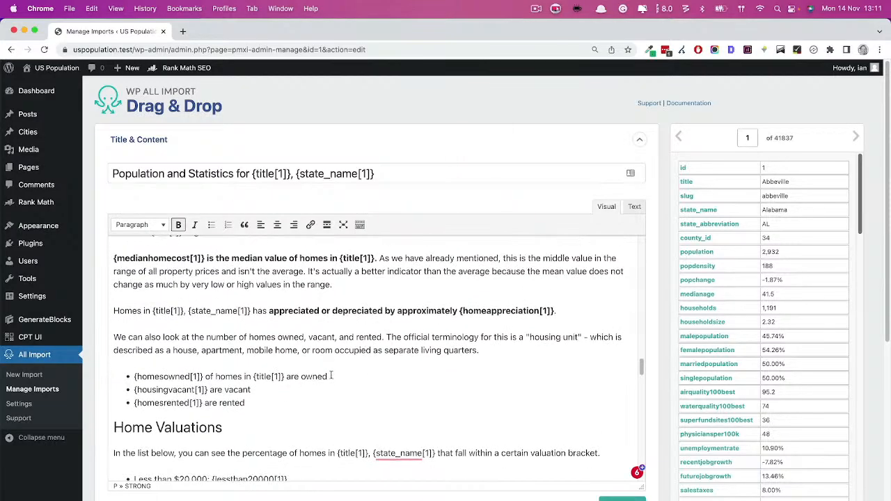
scroll(332, 375, down, 1)
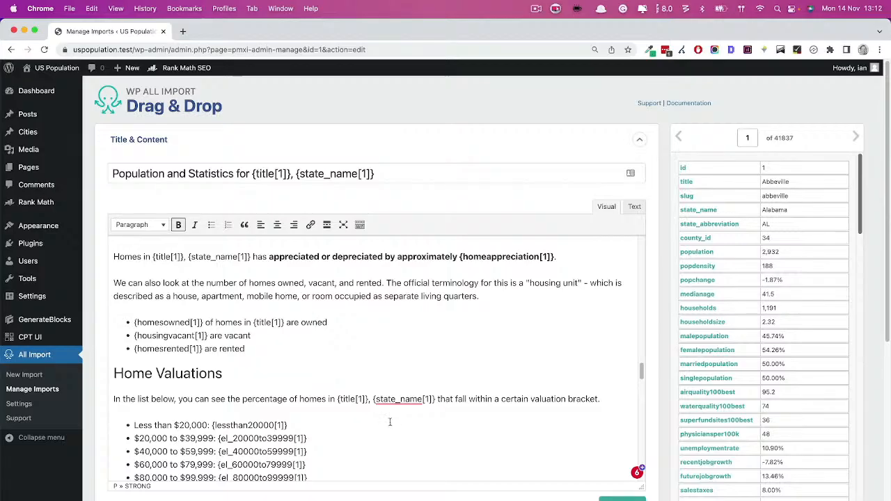
scroll(474, 374, down, 2)
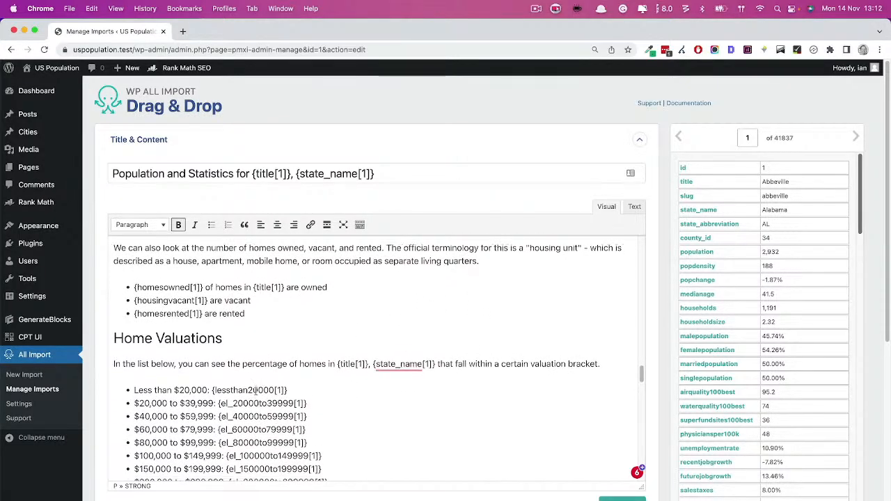
scroll(254, 392, down, 2)
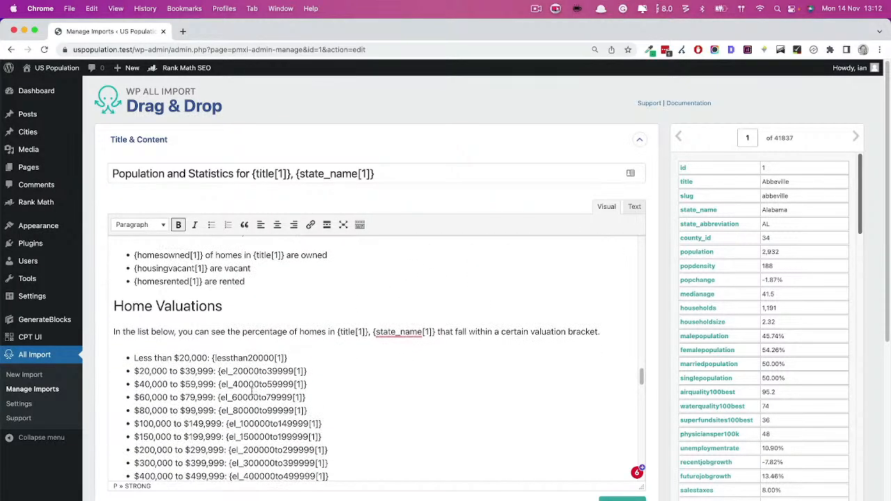
Examine the Home Valuations price bracket placeholders and the Year Built list of construction periods.
click(178, 361)
scroll(188, 362, down, 8)
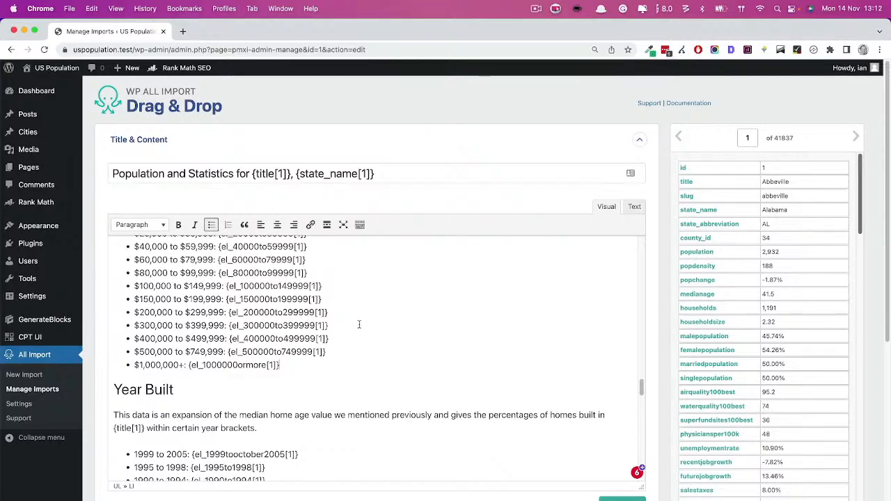
scroll(155, 334, down, 3)
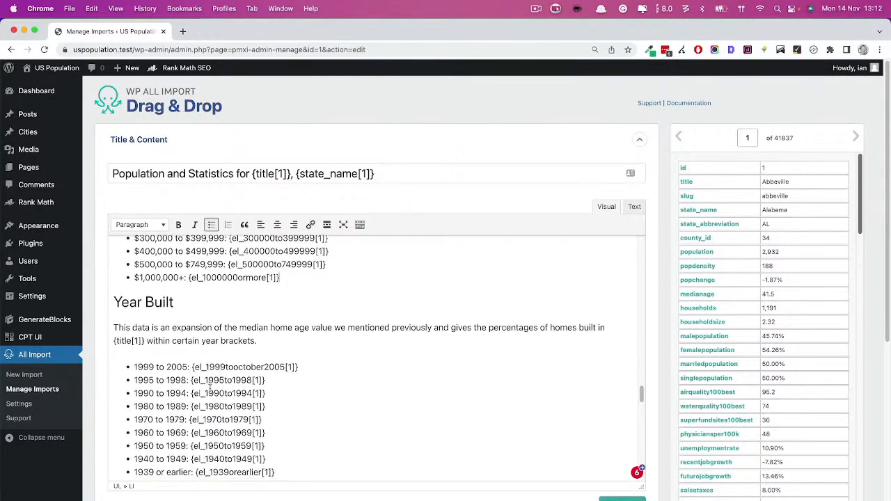
scroll(210, 388, down, 2)
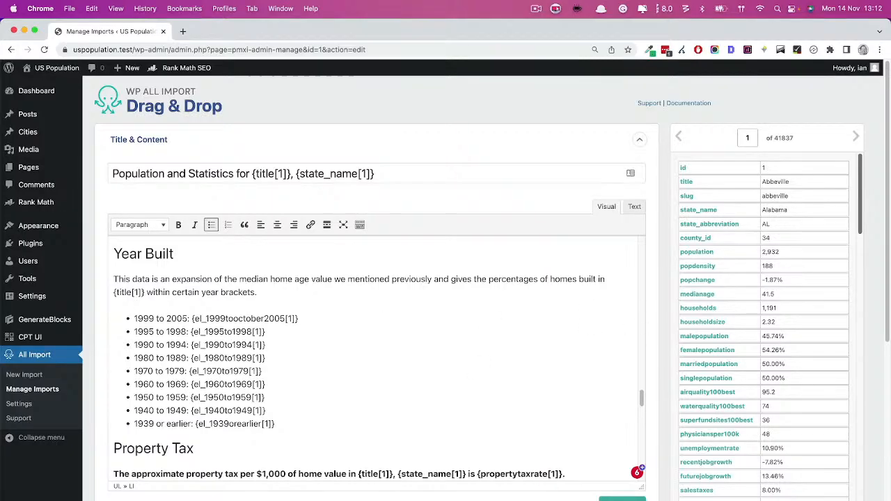
Switch to the dictionary workbook in Excel and look through its term definitions, including those for home values and year built.
key(super+Tab)
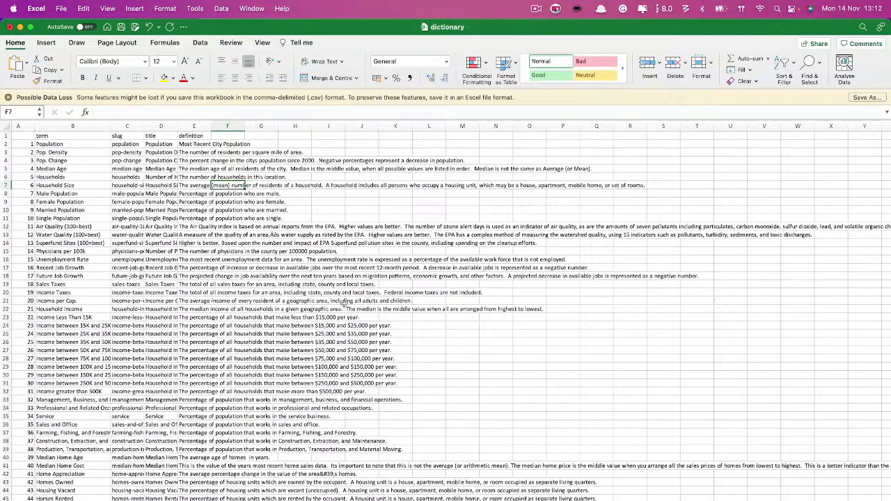
scroll(260, 320, down, 10)
scroll(275, 337, down, 12)
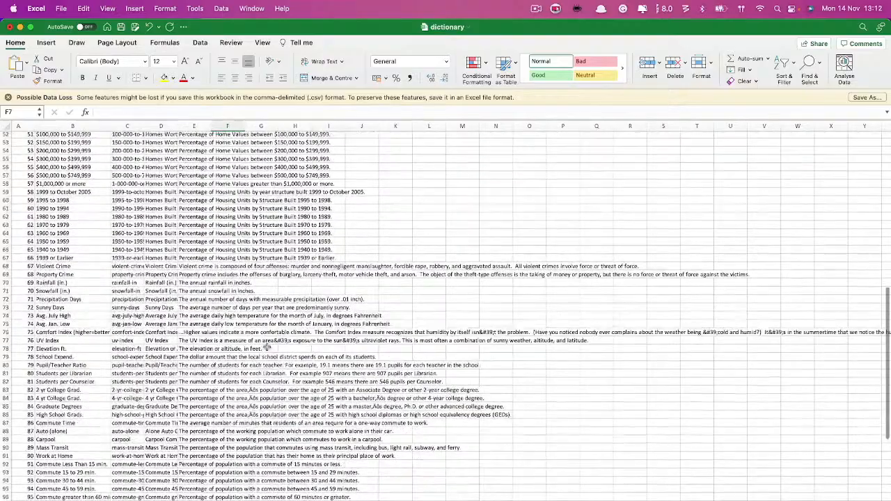
scroll(200, 338, up, 5)
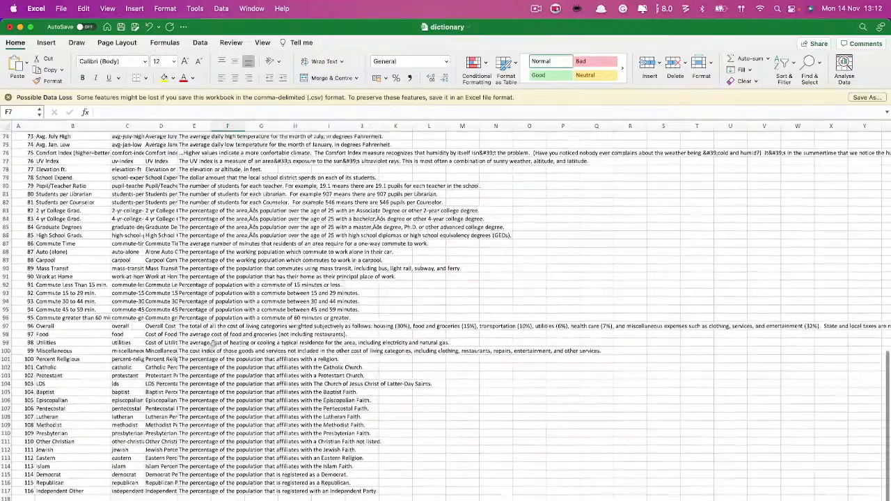
scroll(243, 359, up, 6)
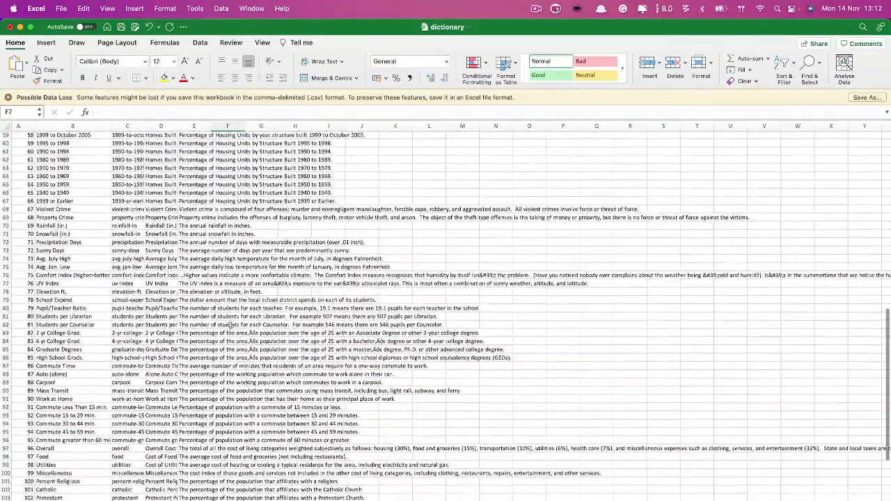
scroll(105, 470, down, 6)
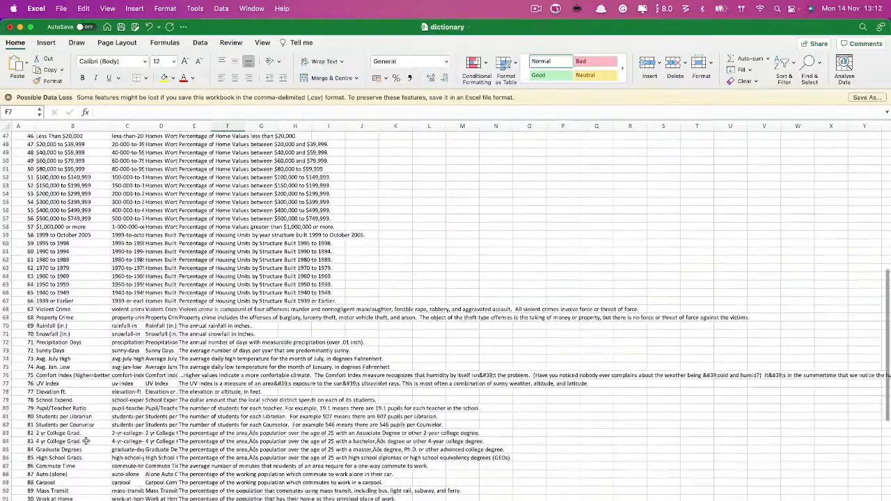
scroll(86, 440, up, 15)
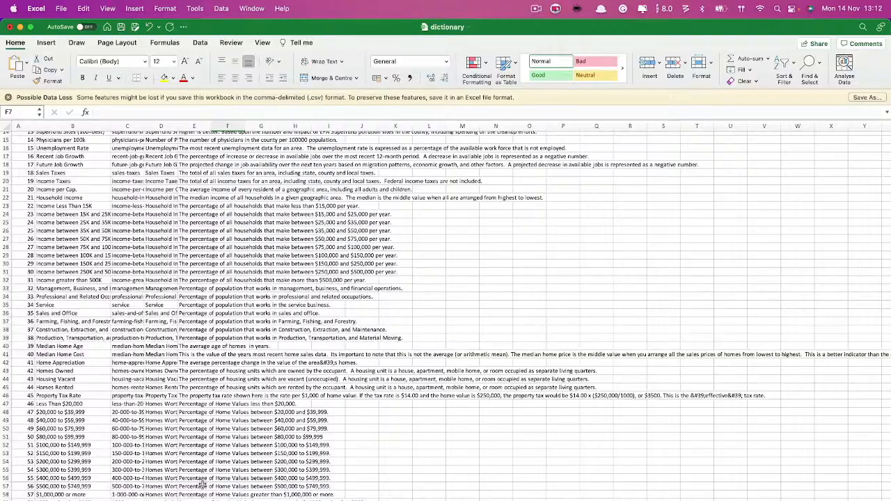
click(229, 482)
Return to the import template in Chrome and review the homes owned, Home Valuations and Year Built sections again.
key(super+Tab)
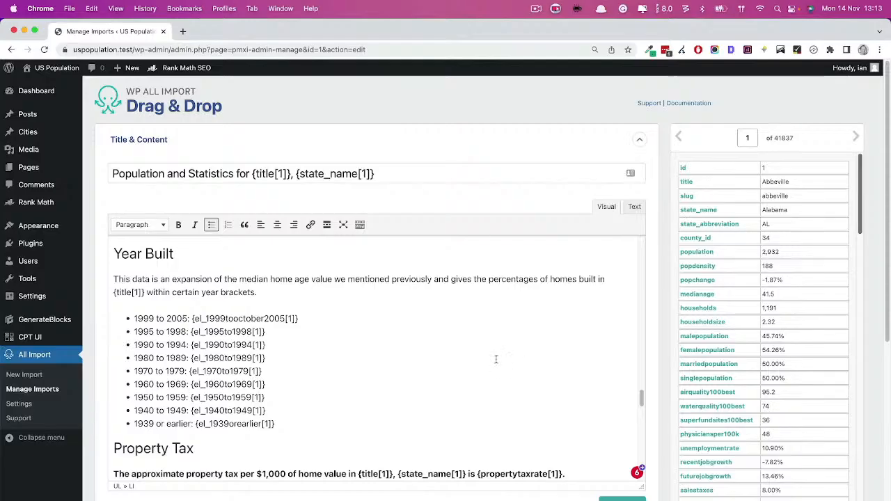
scroll(361, 358, up, 10)
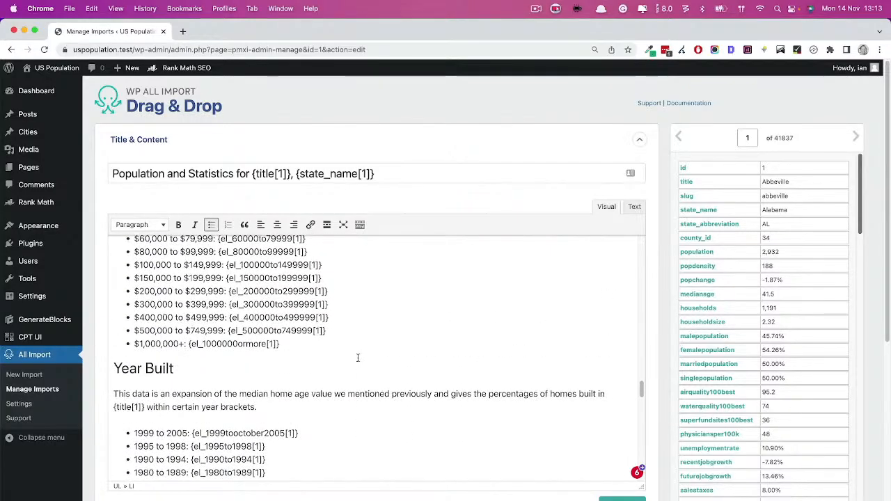
scroll(358, 357, up, 3)
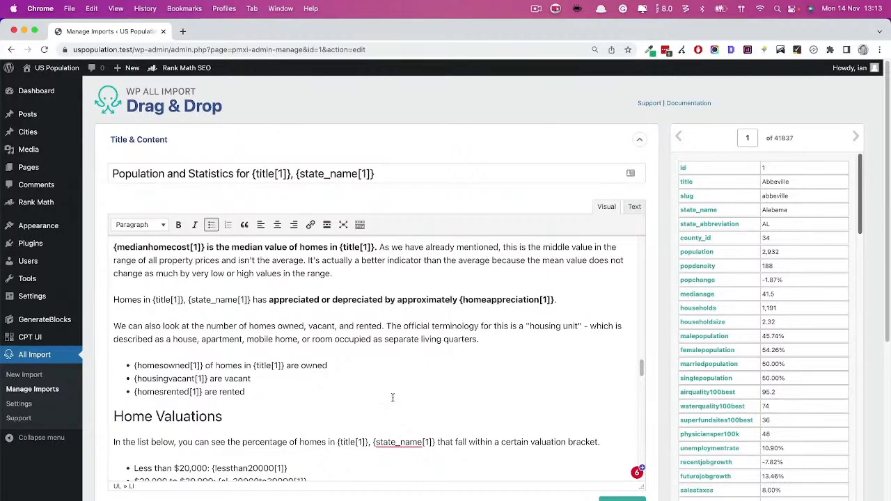
scroll(395, 419, down, 10)
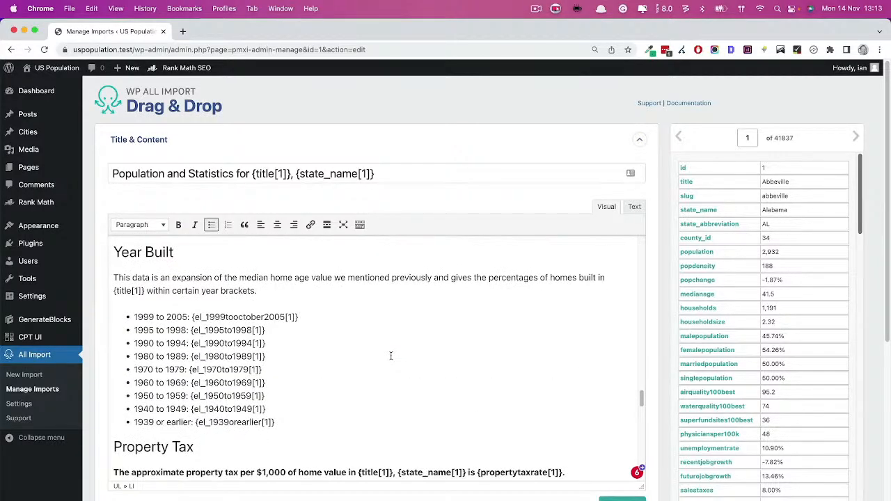
Read the Property Tax section with its $14 x ($250,000/$1,000) formula, and look through the sample record's data fields.
scroll(390, 341, down, 4)
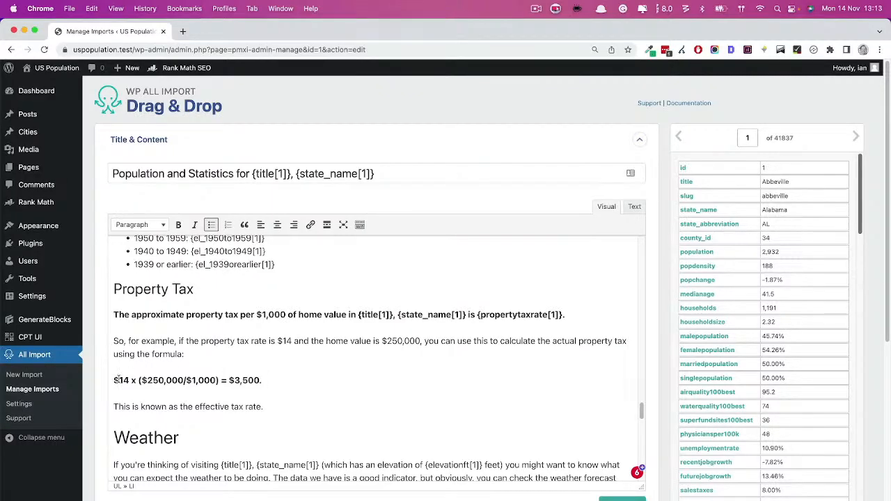
drag(119, 380, 264, 380)
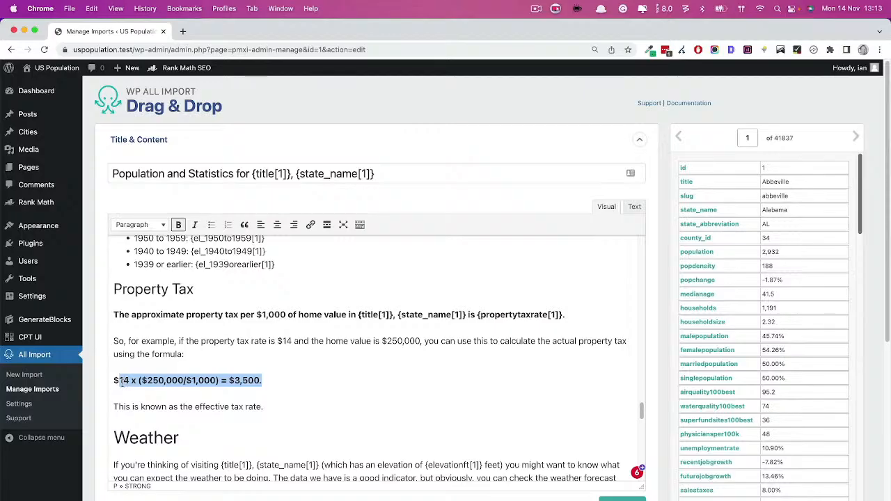
click(281, 342)
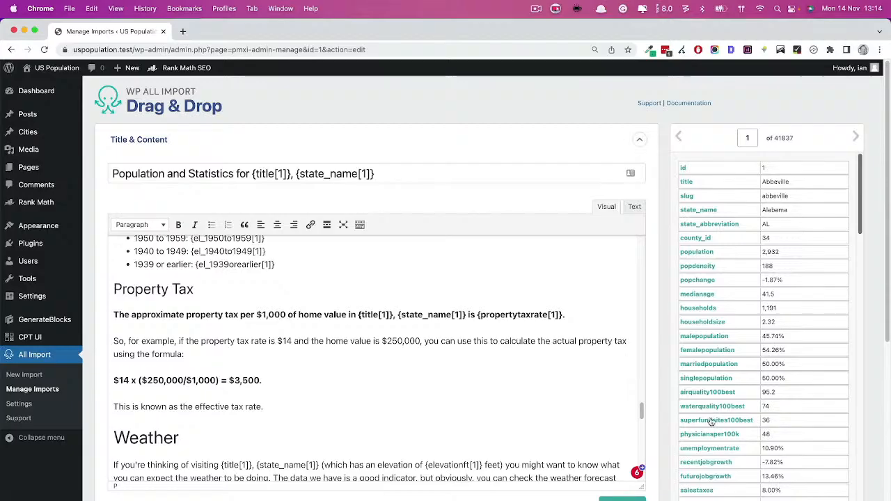
scroll(768, 406, down, 15)
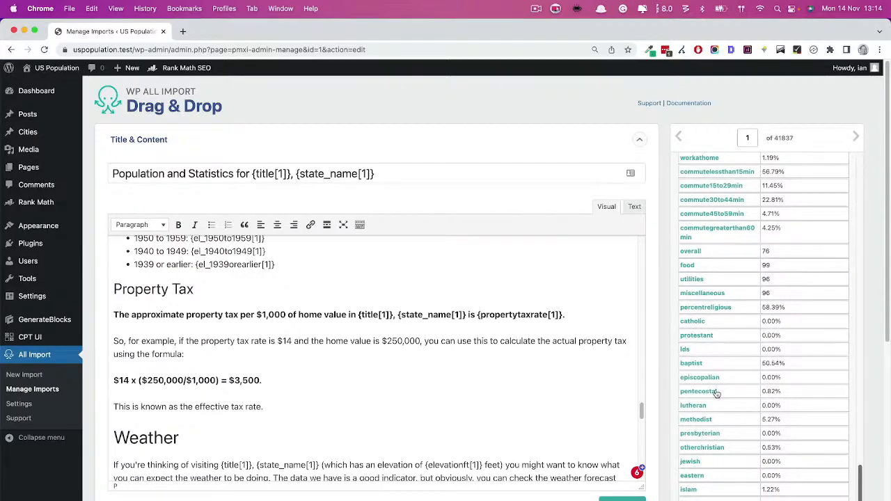
scroll(753, 353, up, 4)
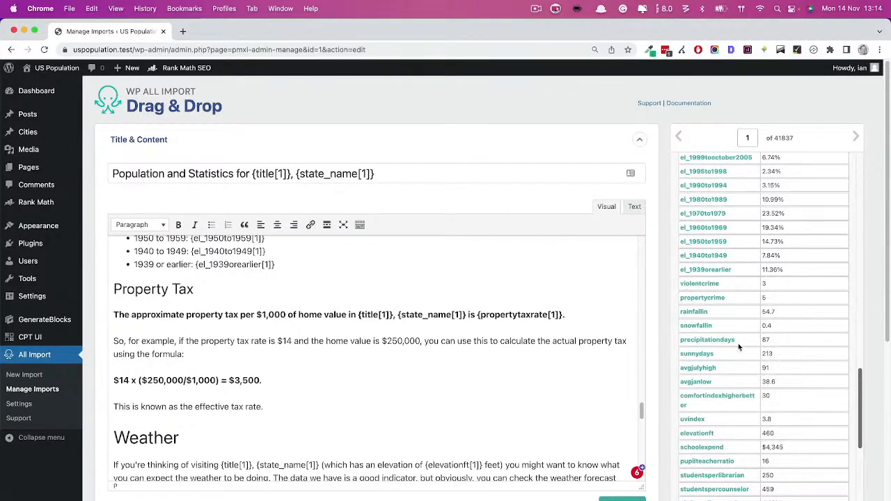
scroll(725, 316, up, 5)
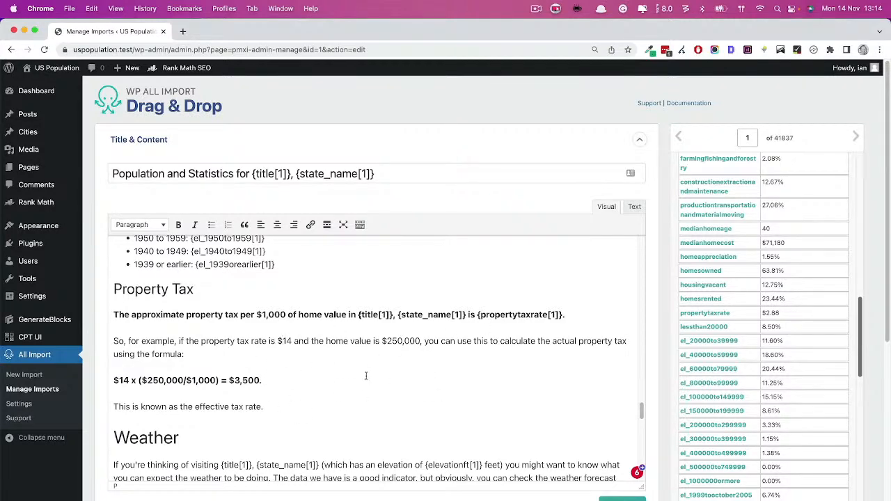
Examine the Weather section's introduction, its list of climate placeholders and the Comfort Index explanation.
scroll(366, 374, down, 3)
scroll(366, 376, down, 1)
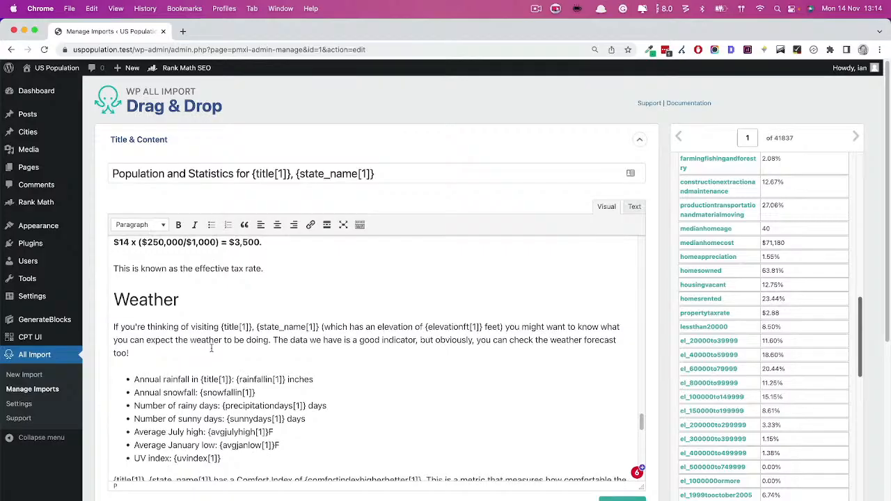
scroll(162, 353, down, 1)
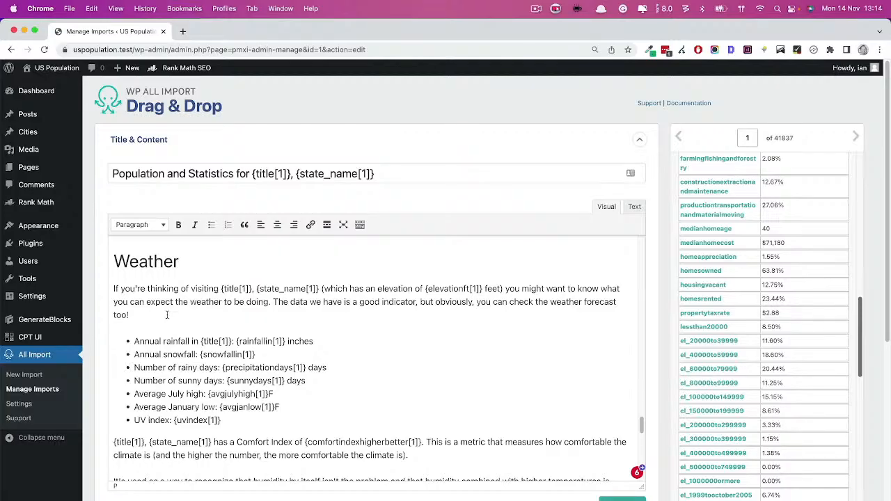
scroll(408, 376, down, 2)
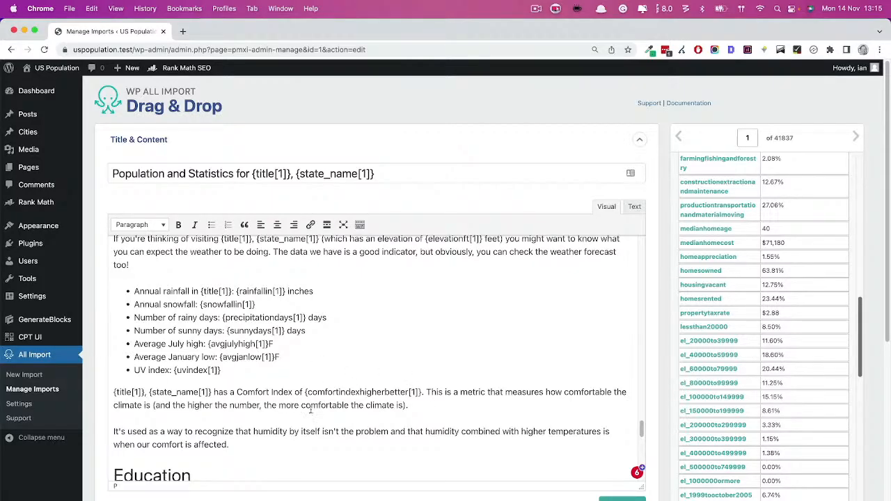
Read the Education section's school spending and graduate placeholders and the Religion section's list of affiliations by faith.
scroll(313, 414, down, 5)
scroll(314, 414, down, 2)
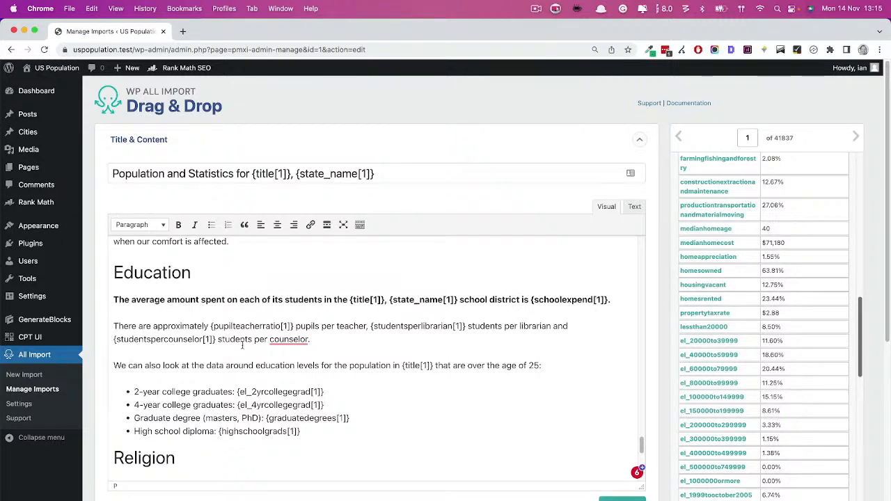
mouse_move(289, 340)
scroll(439, 293, down, 1)
scroll(440, 293, down, 9)
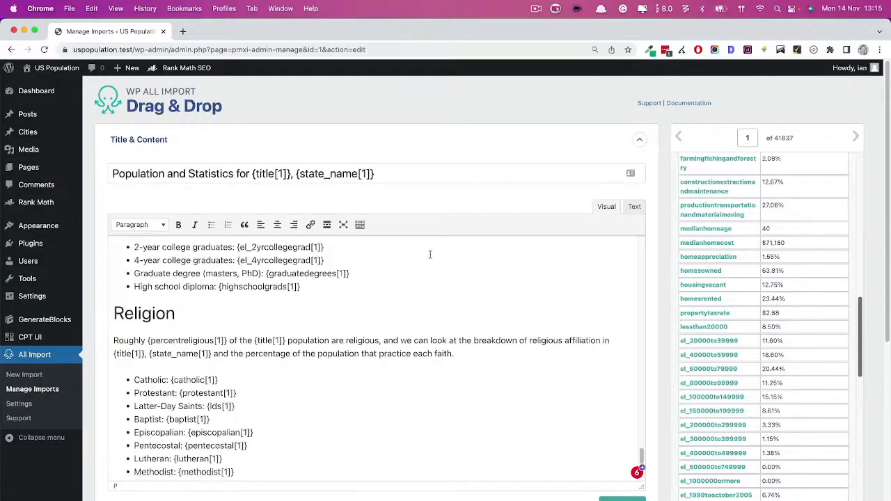
scroll(223, 334, up, 2)
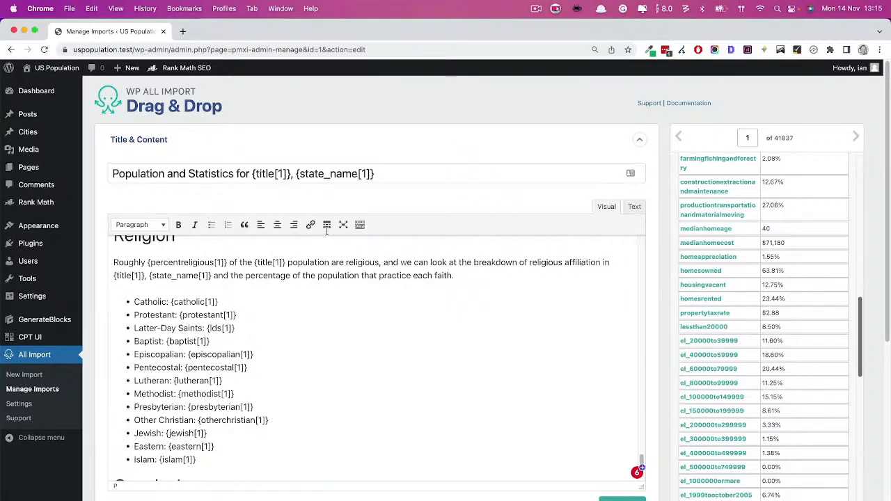
scroll(329, 354, down, 2)
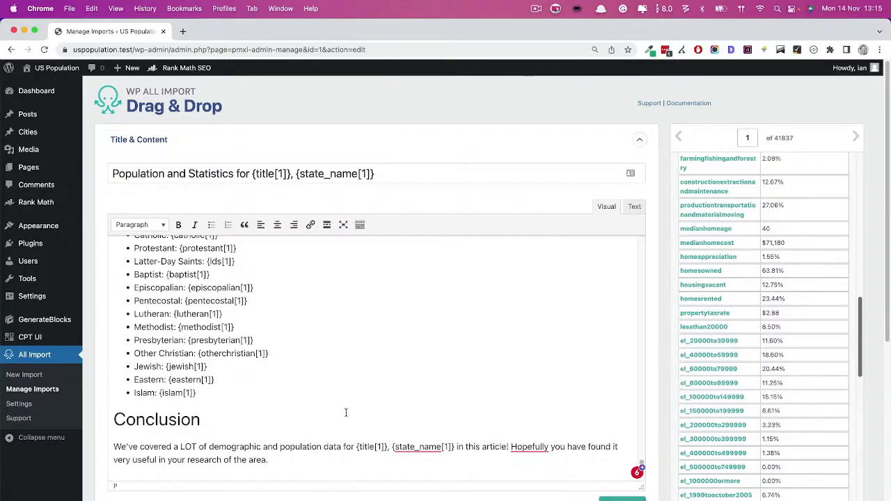
Read the Conclusion section, examining the request to link back to USPopulation.org as the source and the contact sentence.
click(230, 393)
scroll(206, 429, down, 1)
scroll(207, 429, down, 2)
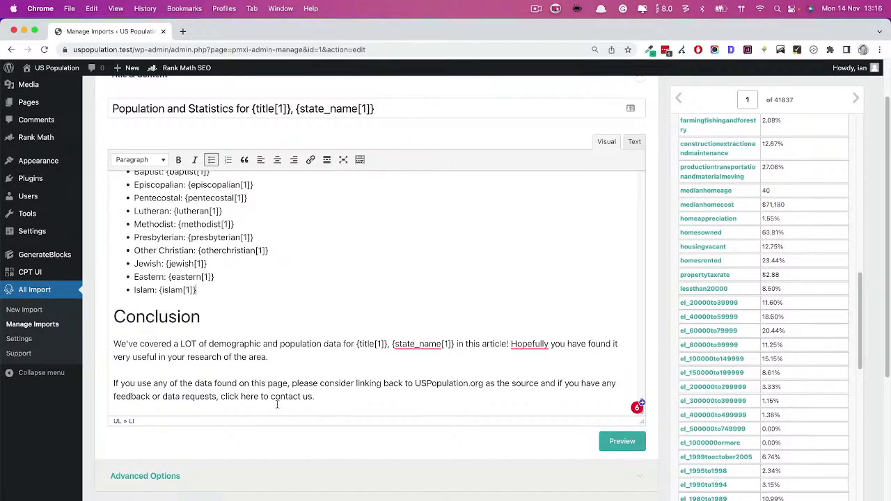
drag(484, 383, 416, 383)
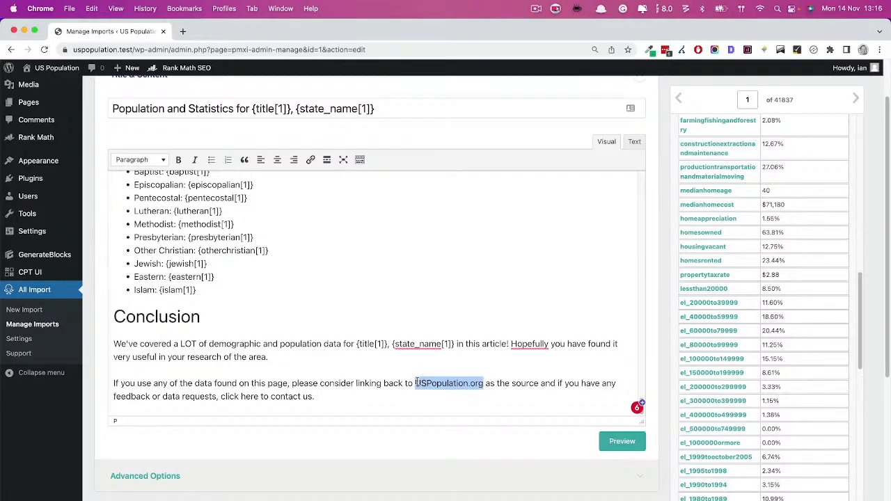
click(407, 393)
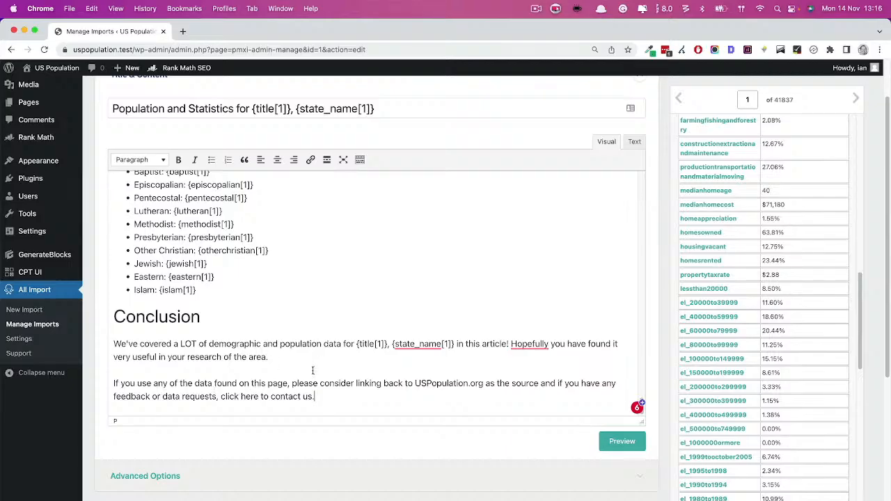
Preview the article for record 1 and read its Population and Household Income sections, including the income brackets.
click(611, 444)
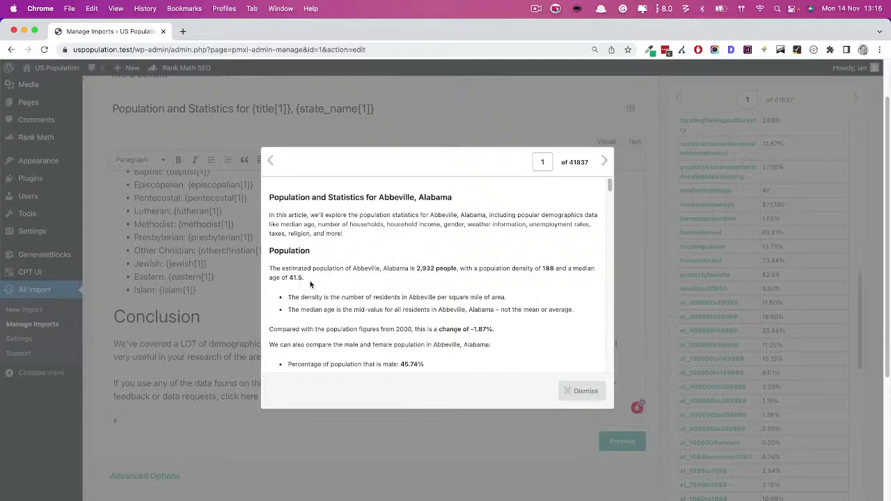
scroll(307, 286, down, 3)
scroll(438, 282, down, 3)
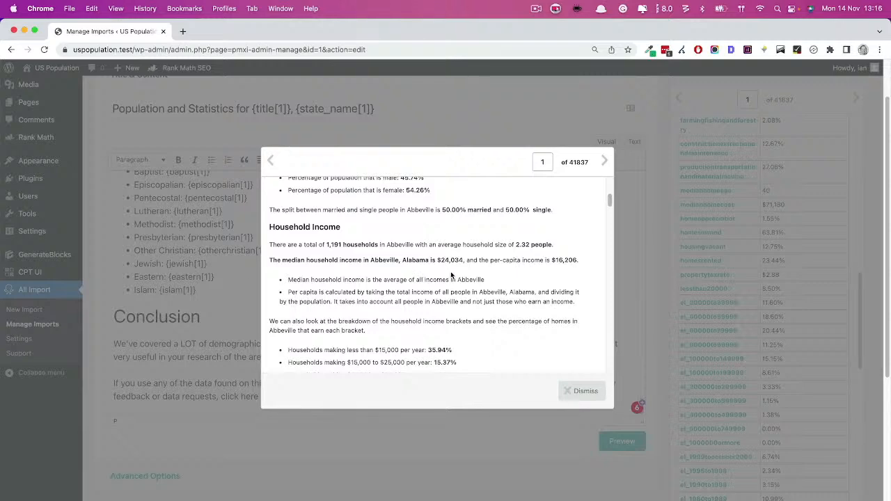
scroll(451, 277, down, 2)
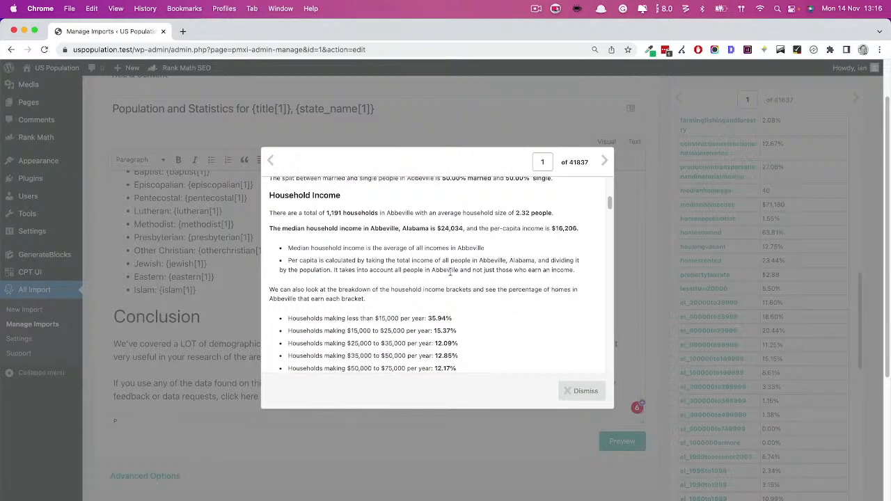
scroll(418, 327, down, 2)
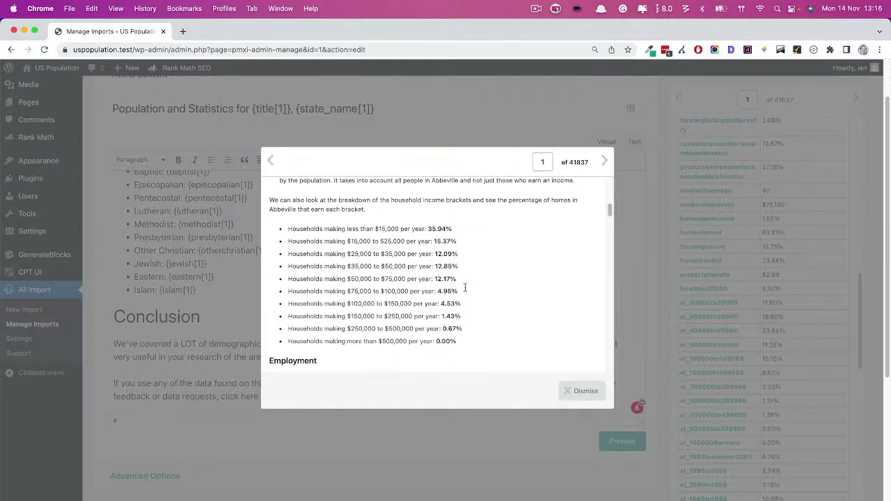
scroll(459, 296, down, 2)
Check the previewed article from Employment, Job Growth, Commuting and Housing through to the Conclusion, and close the preview.
scroll(430, 326, down, 6)
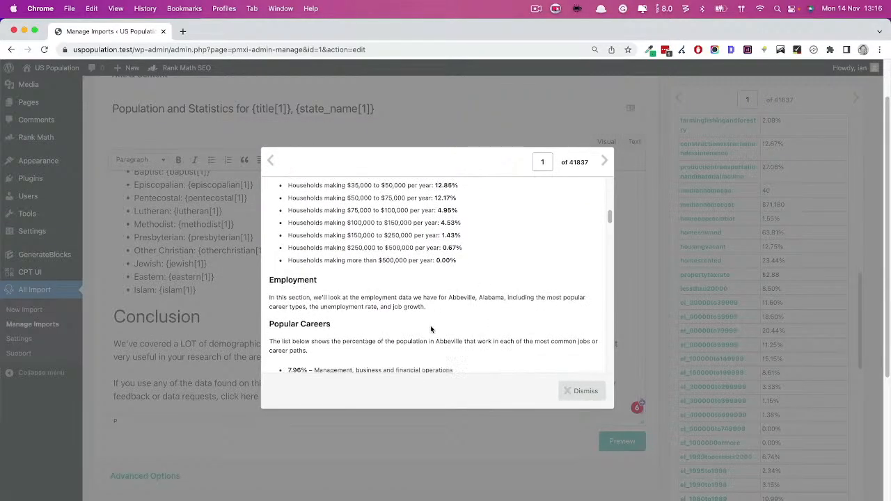
scroll(421, 279, down, 4)
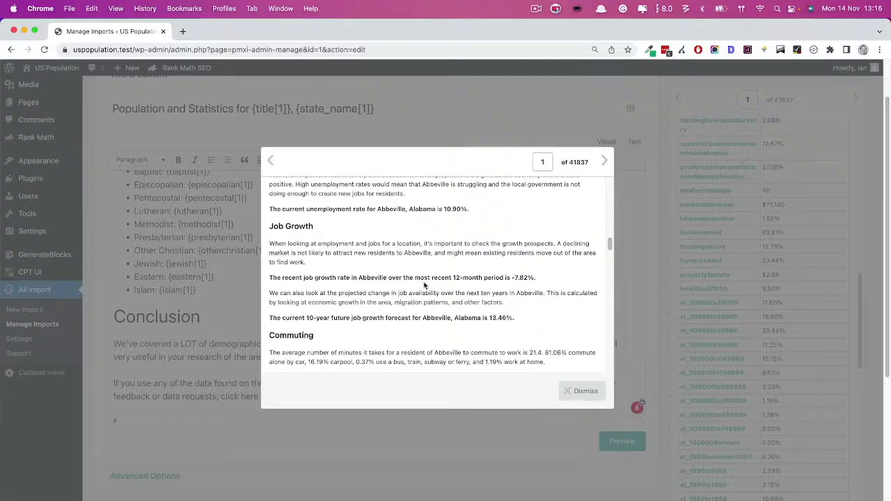
scroll(468, 274, down, 5)
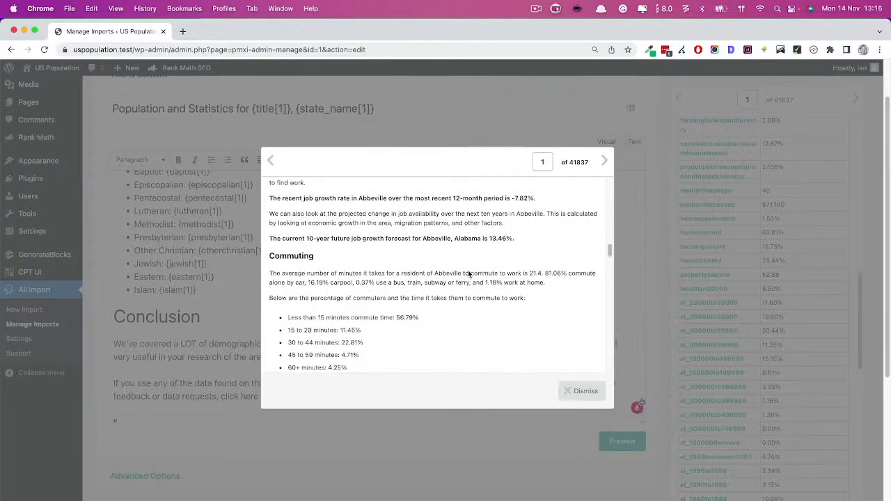
scroll(467, 272, down, 1)
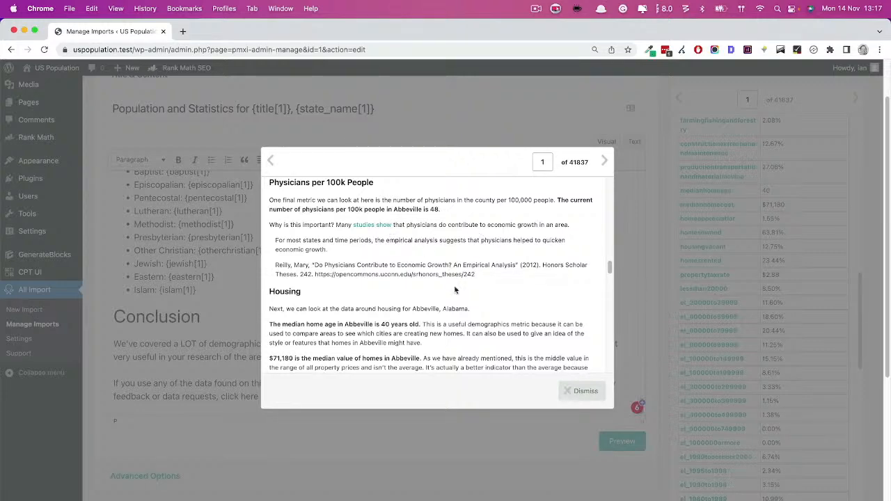
scroll(474, 298, down, 2)
scroll(473, 298, down, 15)
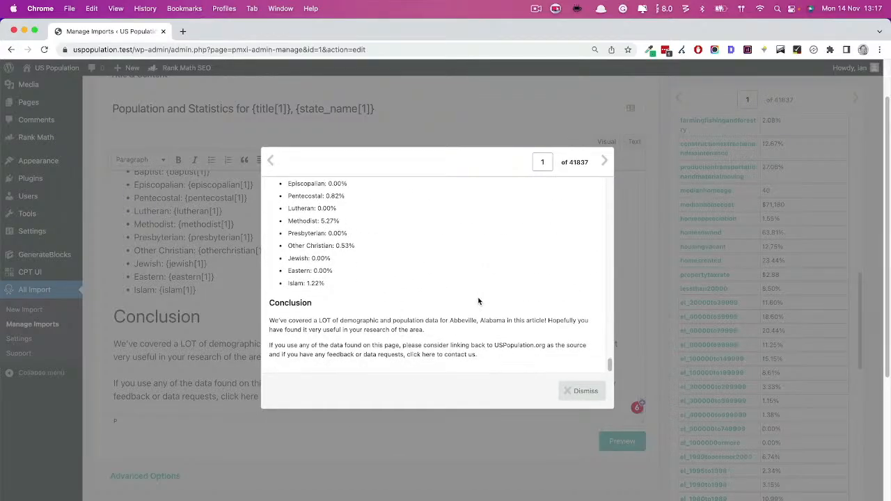
scroll(485, 322, up, 15)
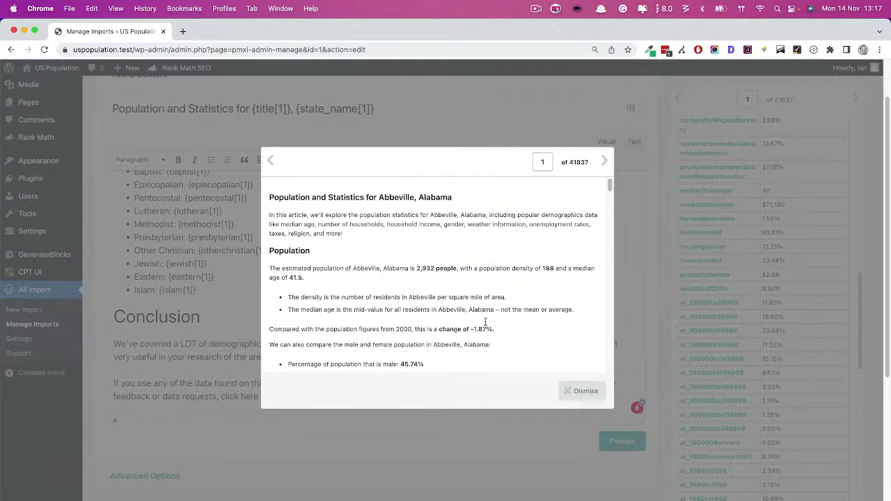
click(576, 394)
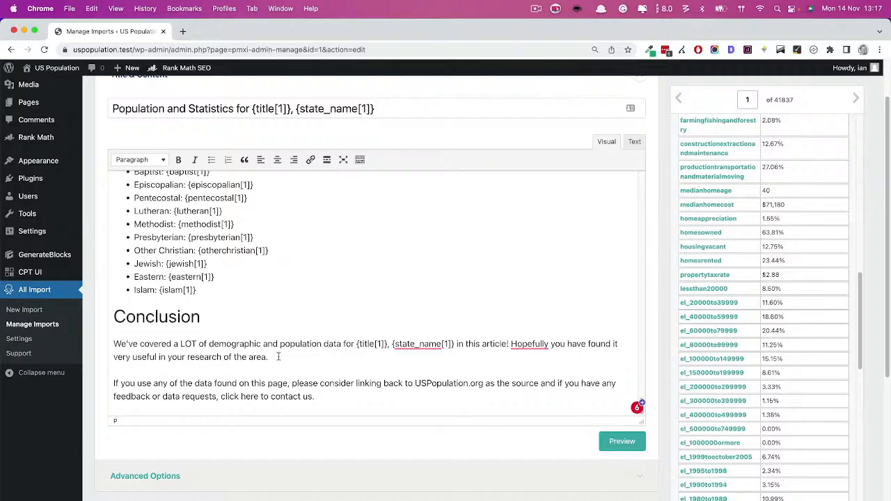
Look over the whole city article template from its introduction and the collapsed option sections beneath the content editor.
scroll(396, 352, up, 20)
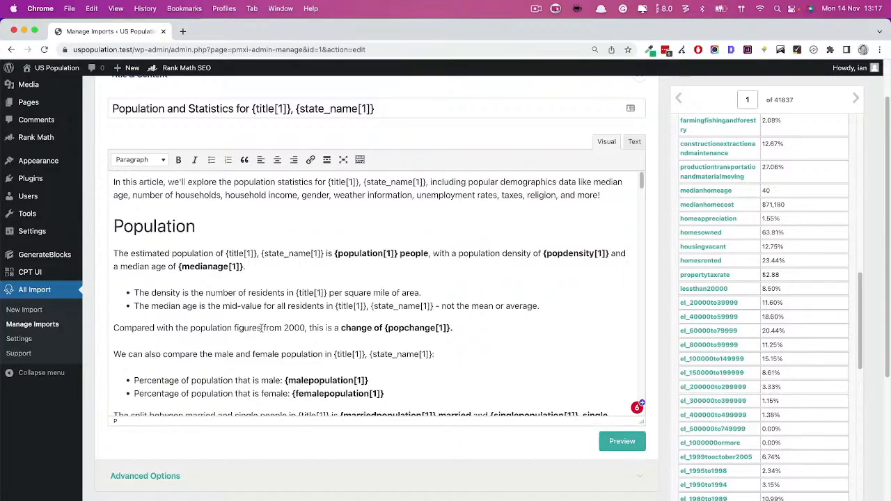
scroll(483, 286, down, 10)
scroll(484, 292, down, 15)
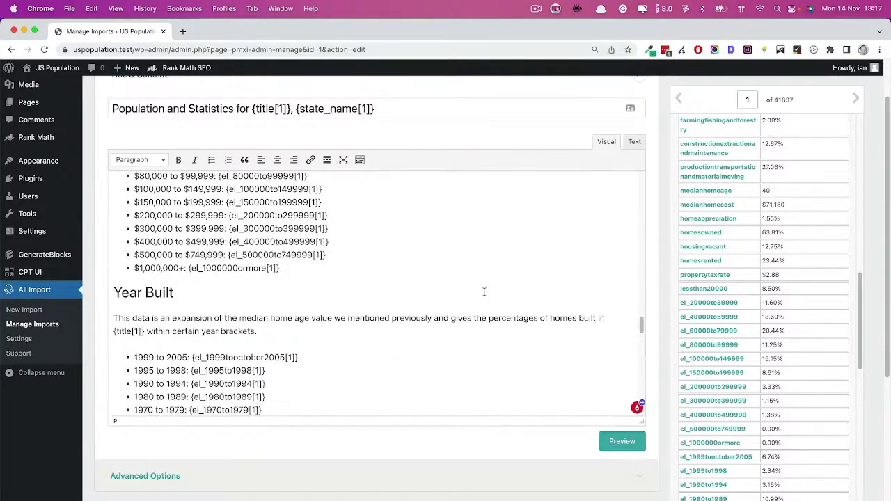
scroll(484, 292, down, 10)
scroll(483, 292, down, 5)
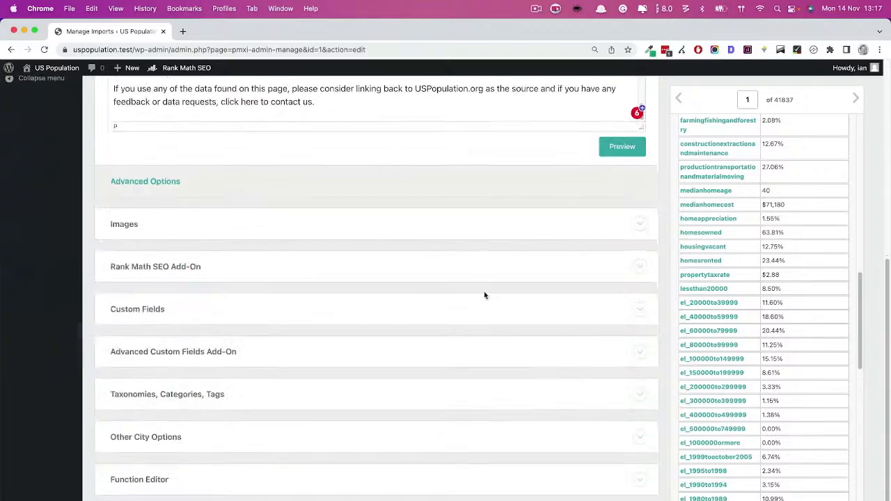
scroll(687, 335, up, 6)
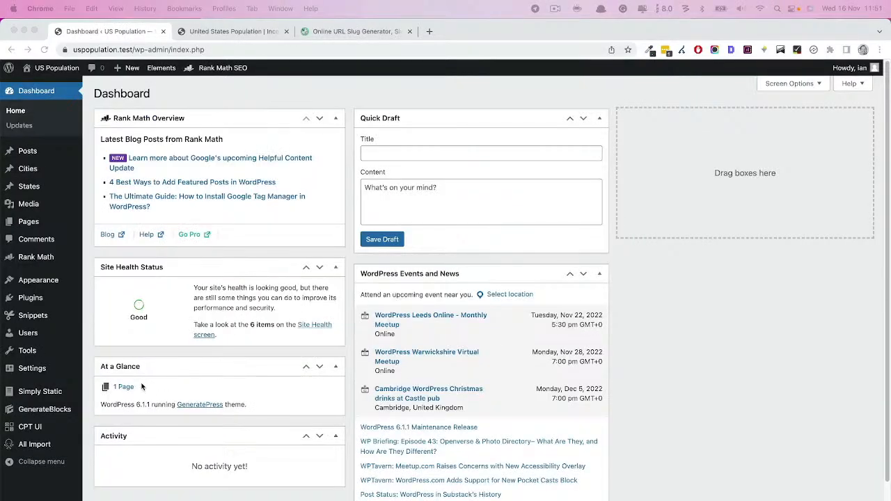
Open the list of all Cities posts to check the imported city pages.
click(80, 442)
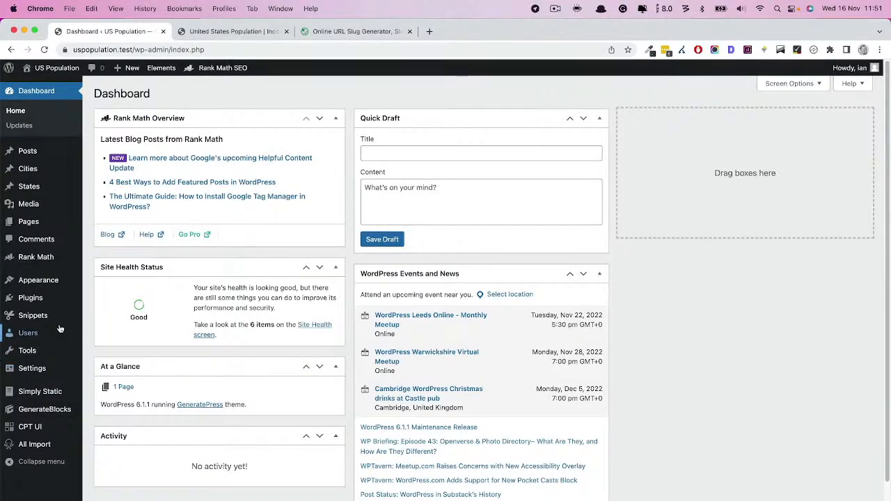
mouse_move(24, 170)
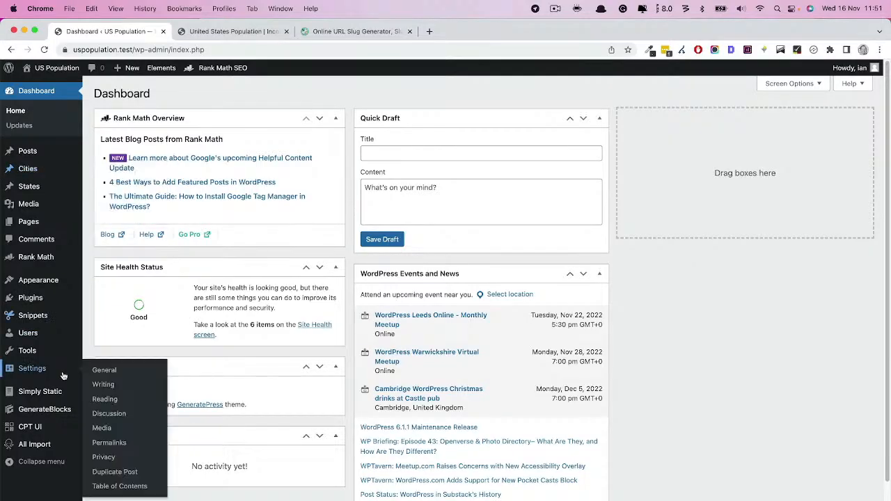
click(101, 170)
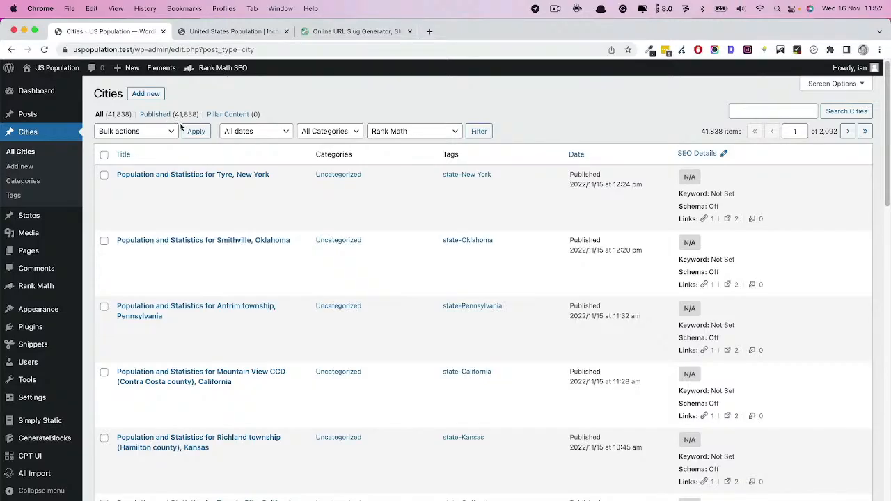
Open the state.csv import's template and read its article content from the introduction to the Religion list.
mouse_move(23, 473)
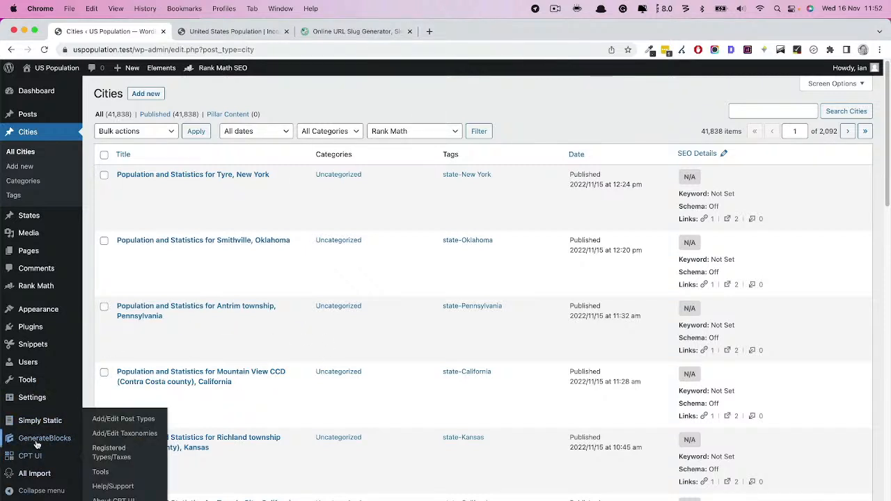
click(115, 486)
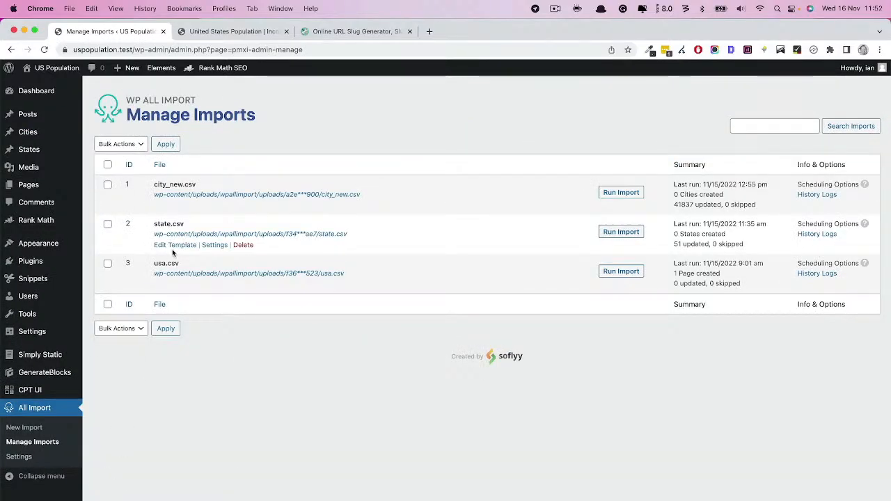
mouse_move(28, 151)
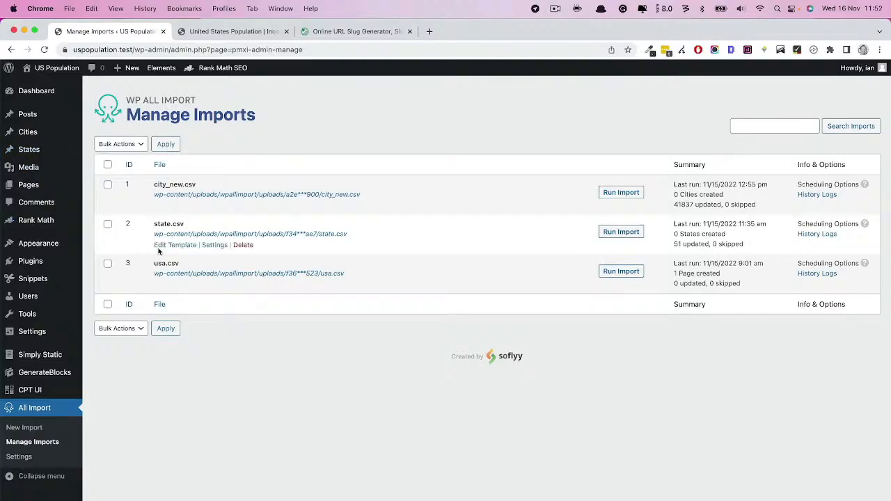
click(160, 246)
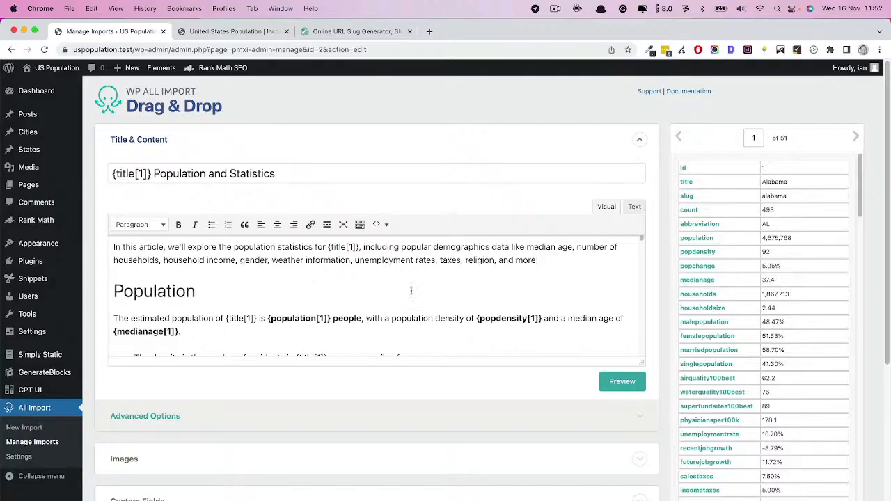
scroll(406, 291, down, 1)
scroll(406, 290, down, 20)
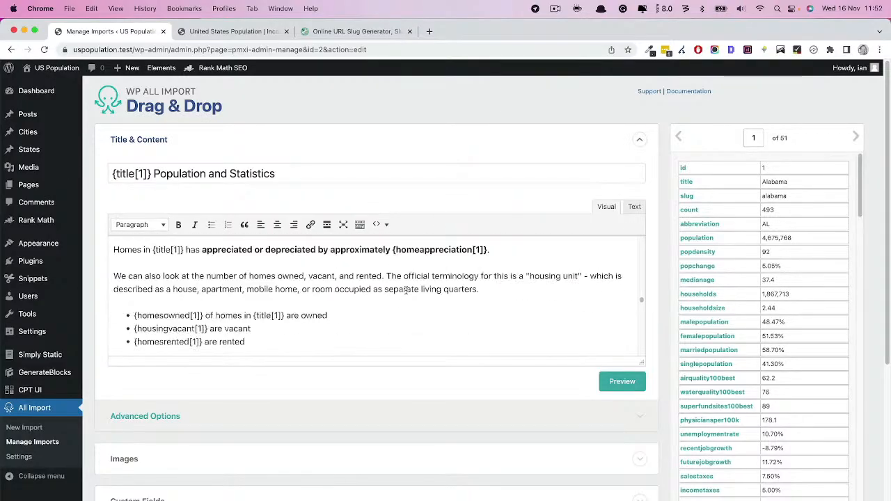
scroll(406, 290, down, 5)
scroll(269, 291, down, 5)
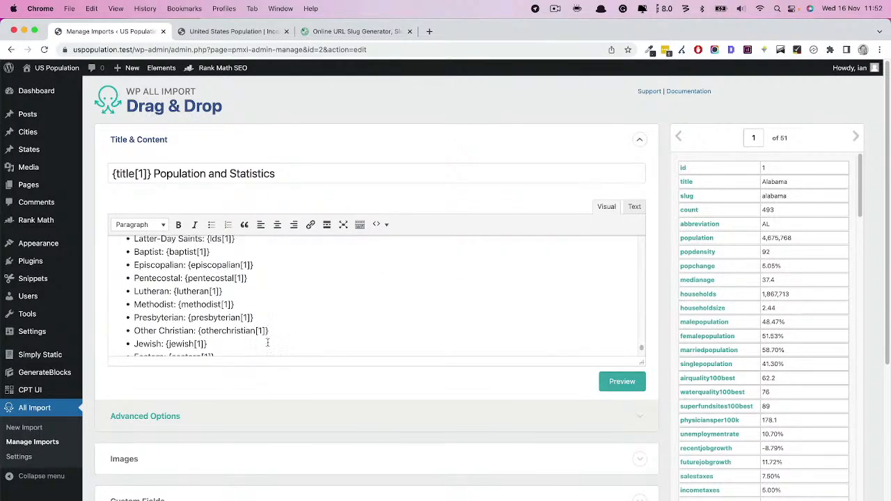
Look through the list of States posts and return to the list of imports.
click(29, 150)
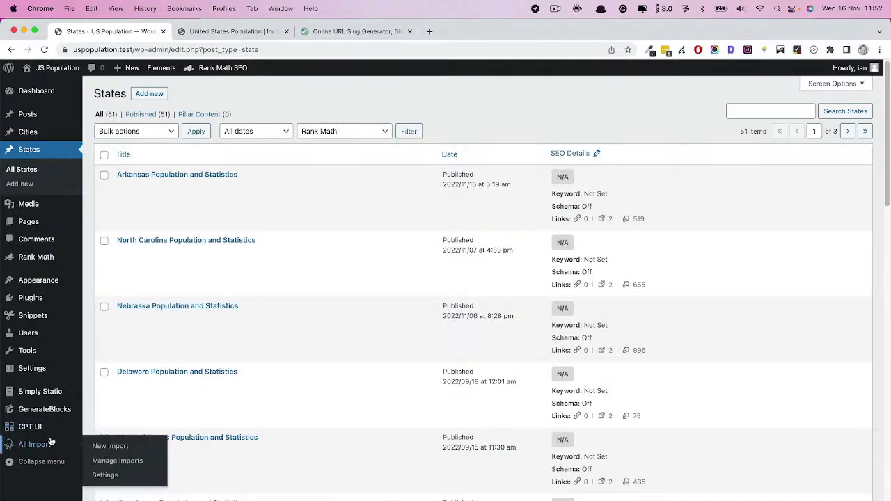
scroll(294, 371, down, 10)
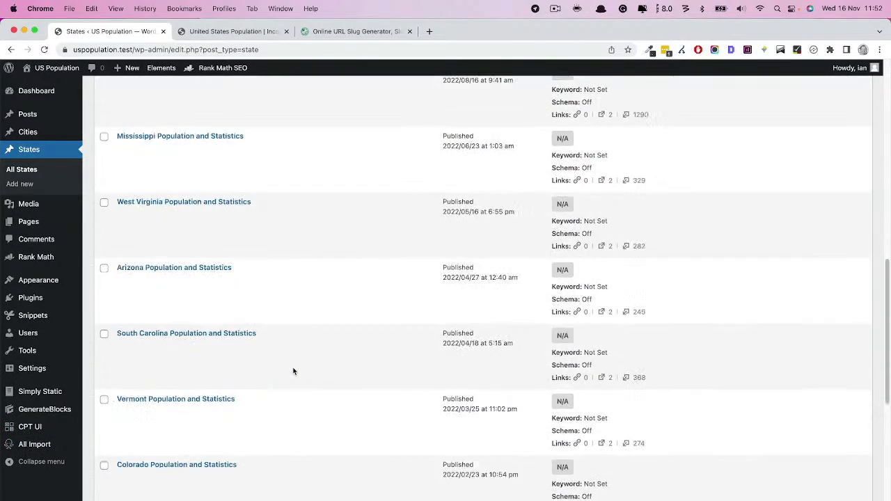
mouse_move(30, 442)
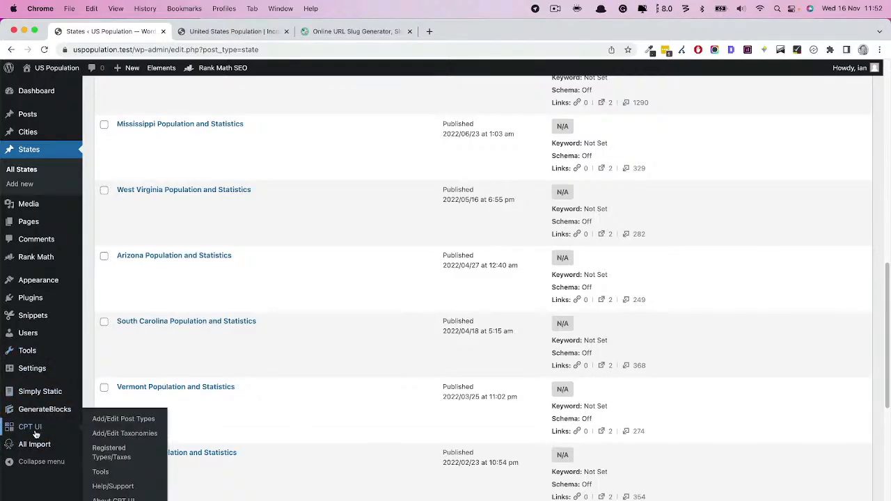
mouse_move(31, 447)
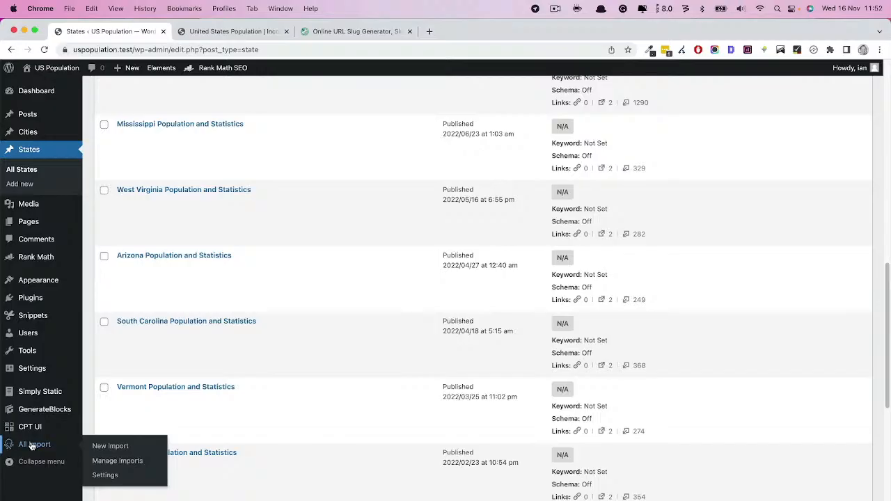
click(117, 461)
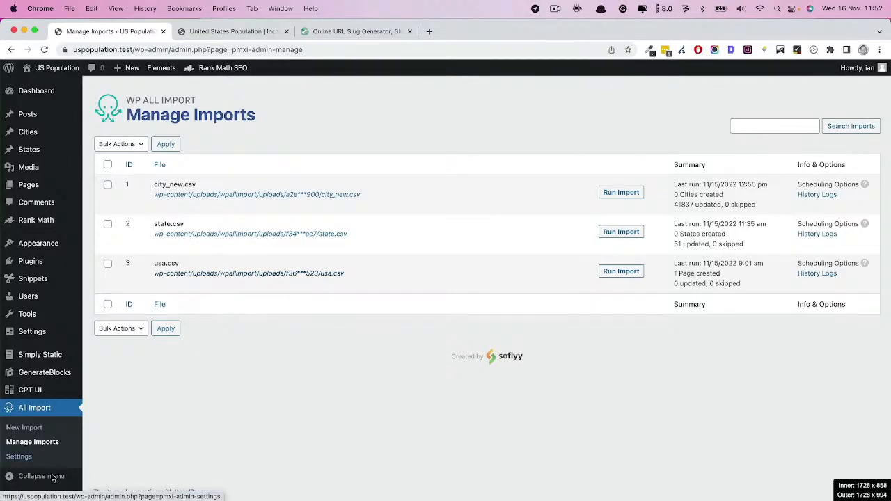
Switch to Excel to examine the United States data row in the usa workbook, and close the file.
key(super+Tab)
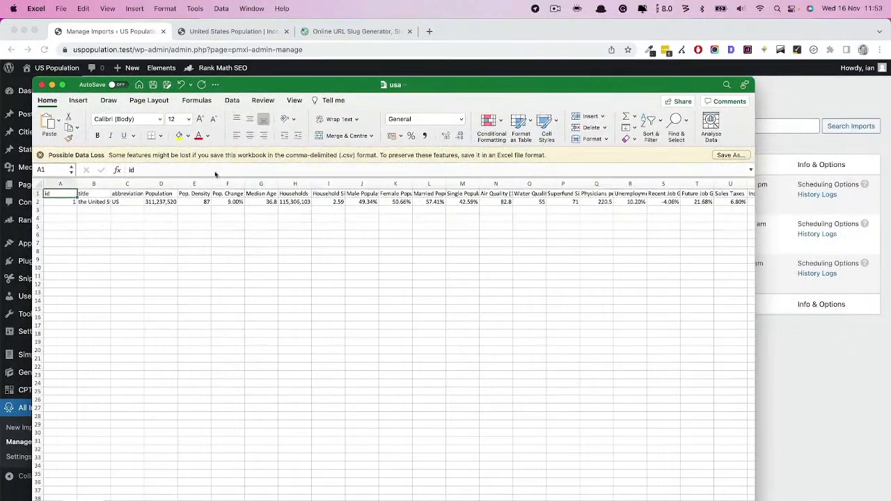
drag(125, 202, 591, 202)
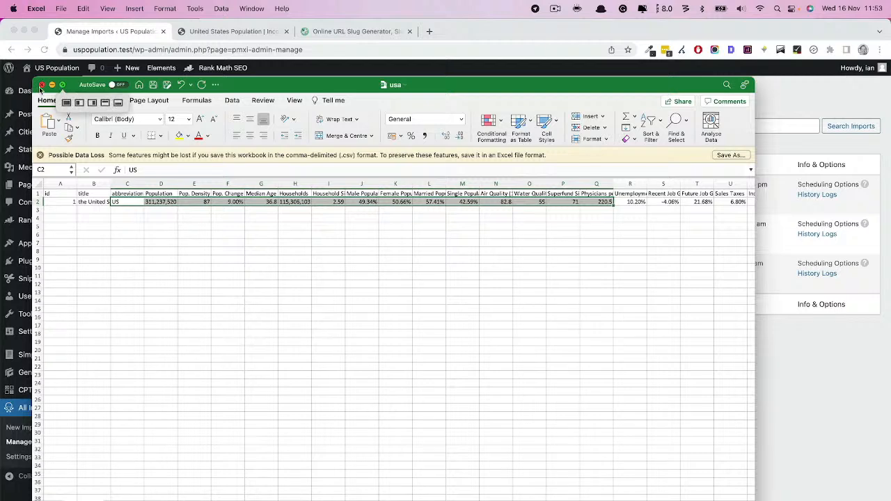
click(42, 87)
click(285, 367)
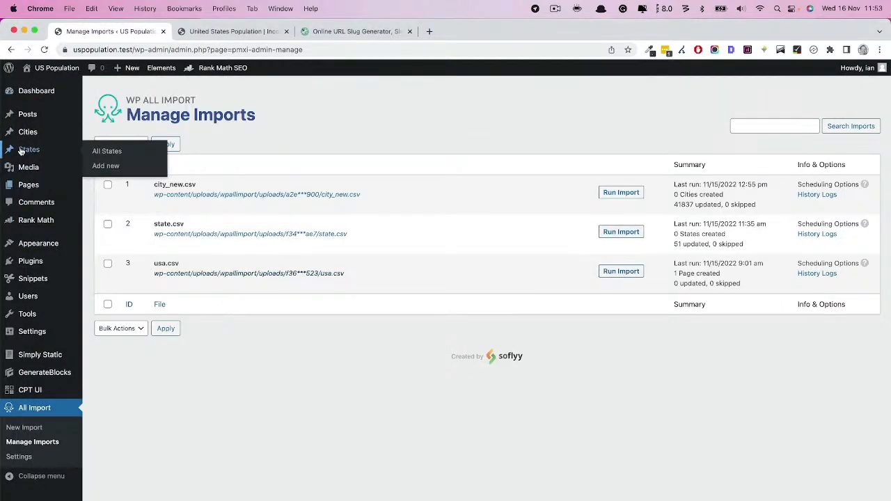
Review the usa.csv import's template content down to its Conclusion and return to the list of imports.
click(176, 286)
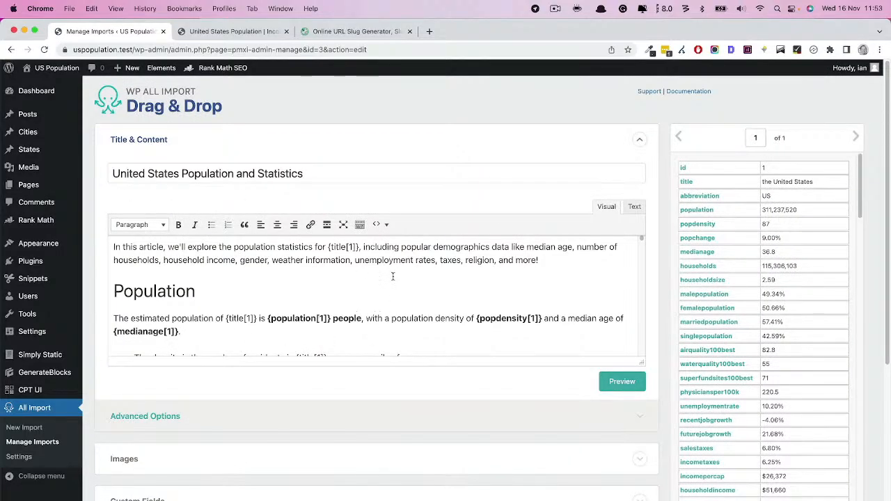
scroll(391, 310, down, 15)
scroll(390, 310, down, 15)
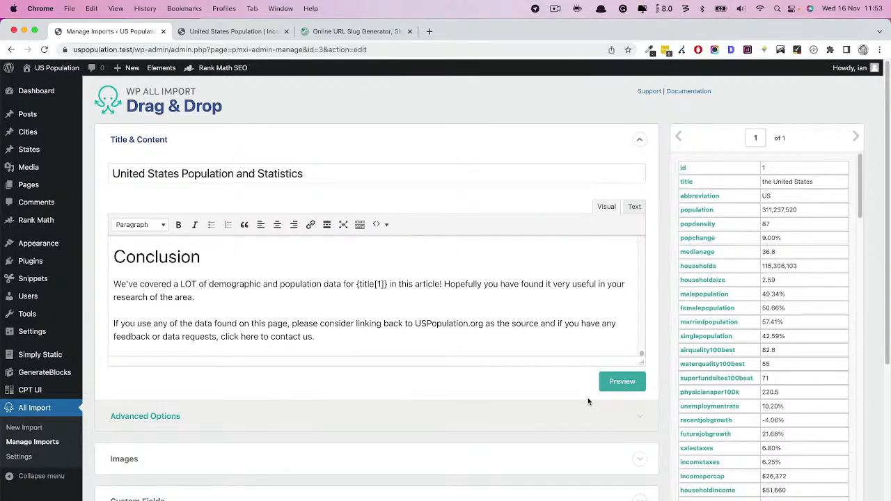
click(33, 444)
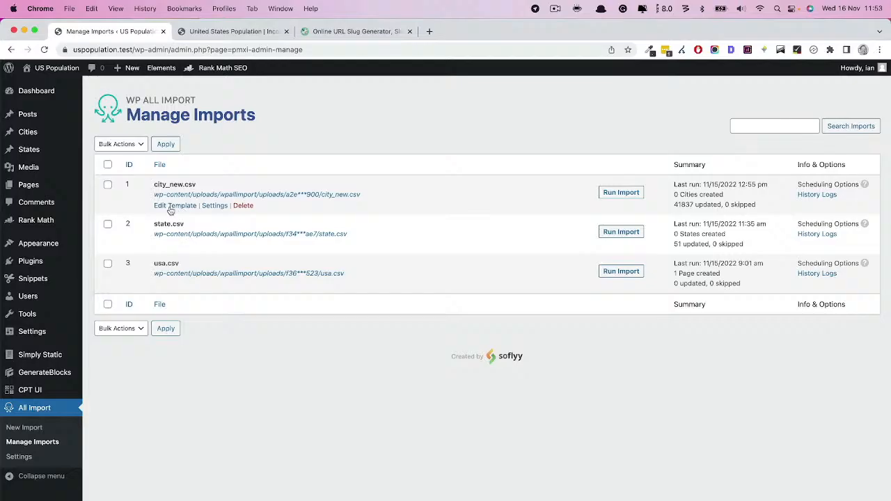
Open the city_new.csv import's template and highlight the state_slug value of the first record.
click(174, 206)
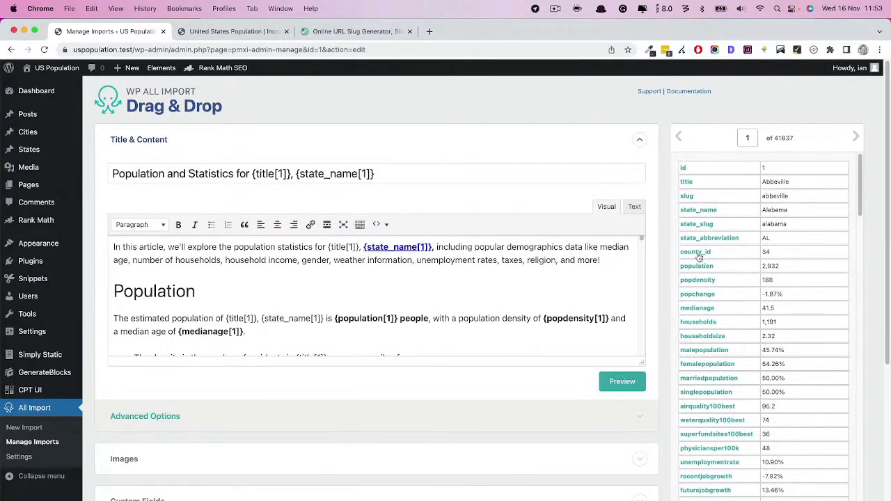
drag(771, 224, 788, 224)
Switch to the Online Slug Generator, look over the state name list and generate SEO friendly slugs with the "-" delimiter.
click(346, 33)
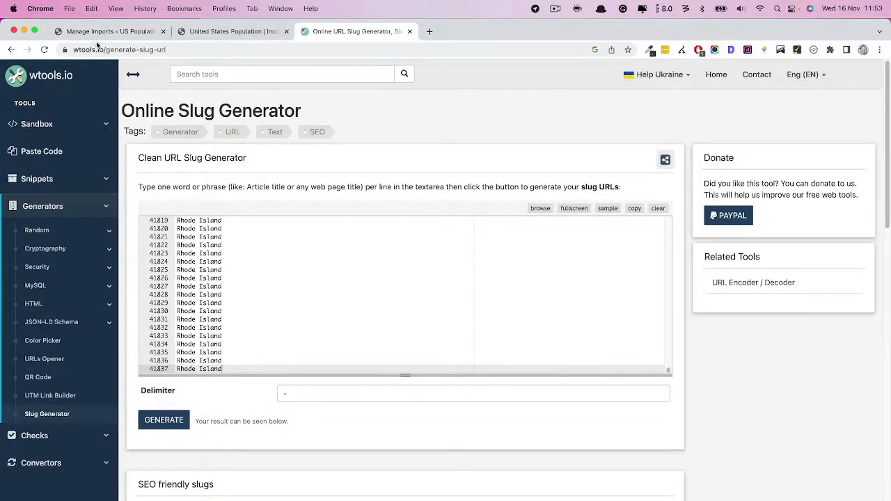
scroll(218, 261, up, 15)
click(220, 290)
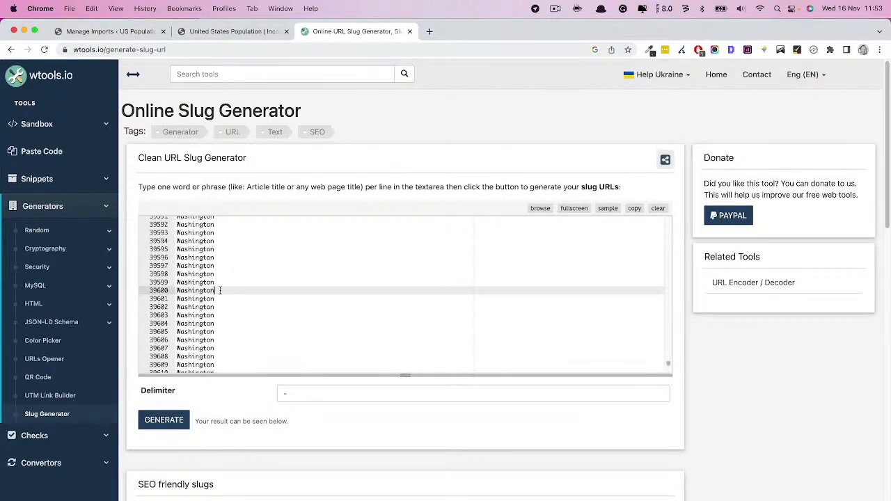
key(super+Up)
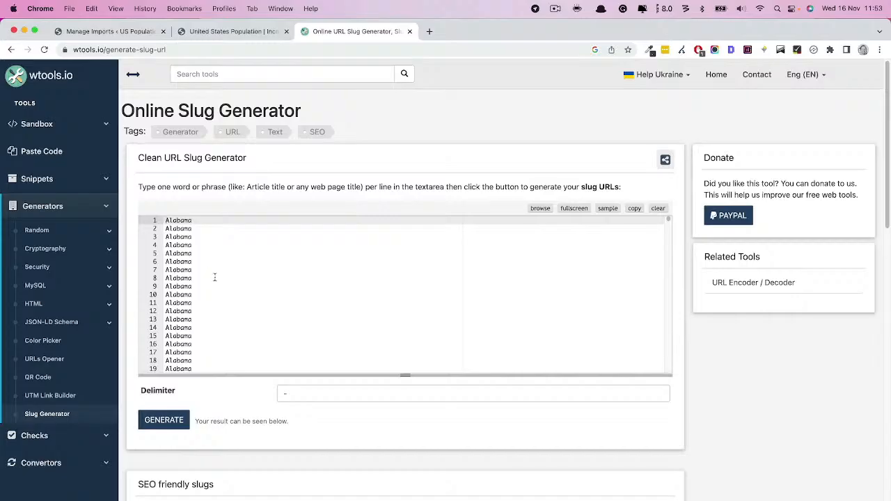
key(super+Down)
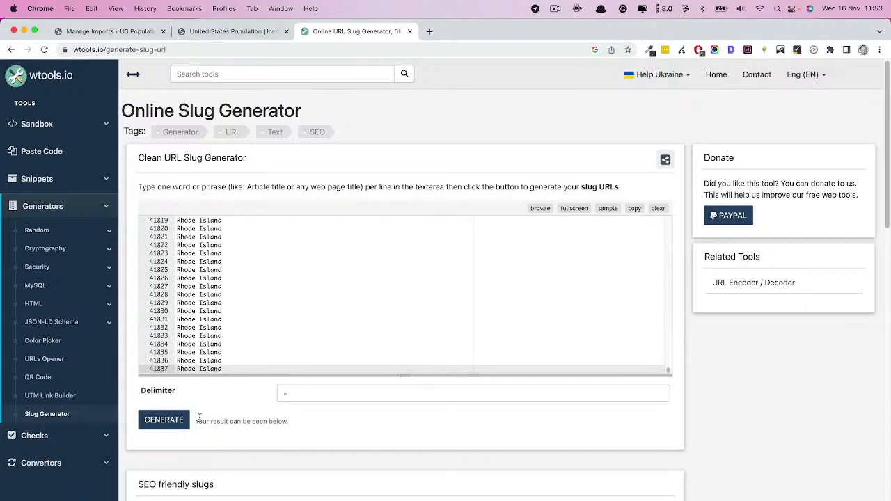
click(185, 419)
click(219, 363)
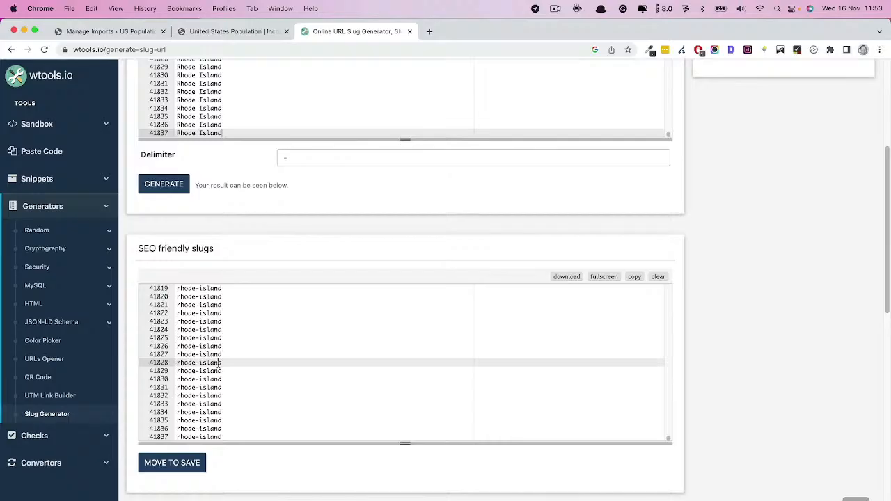
key(super+Up)
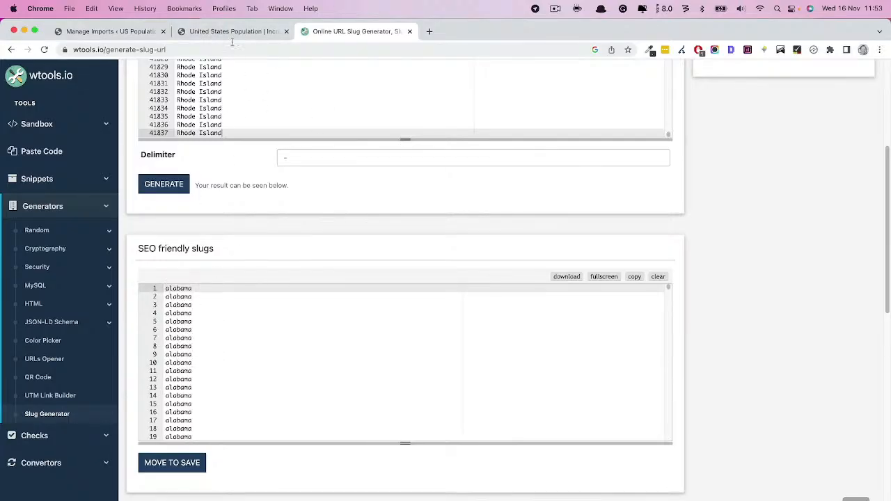
Return to the city template and check the link target of {state_name[1]} in the introduction.
click(118, 32)
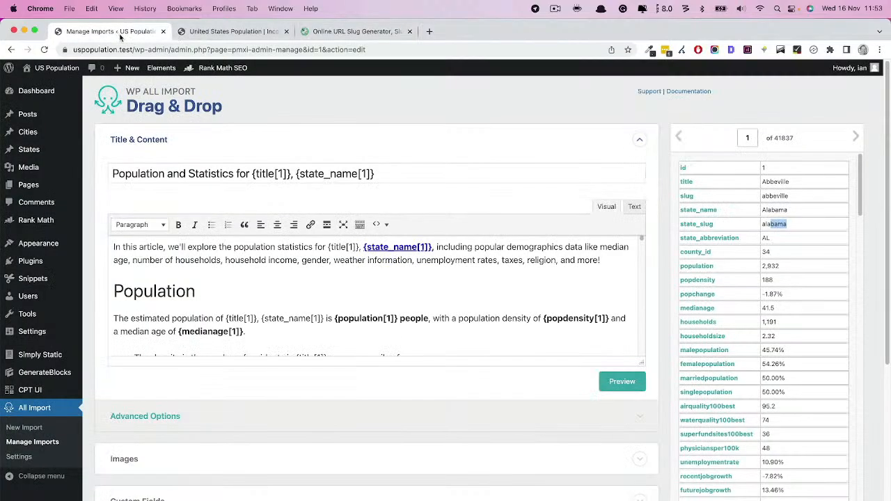
click(394, 247)
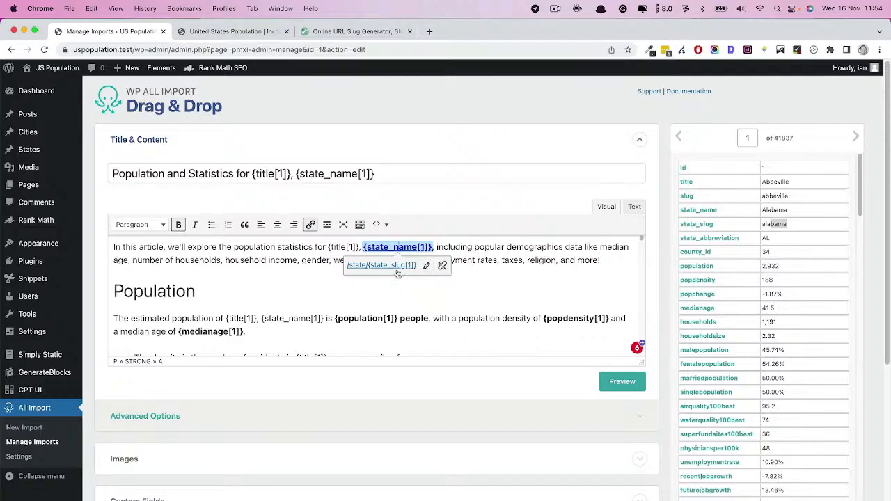
click(301, 259)
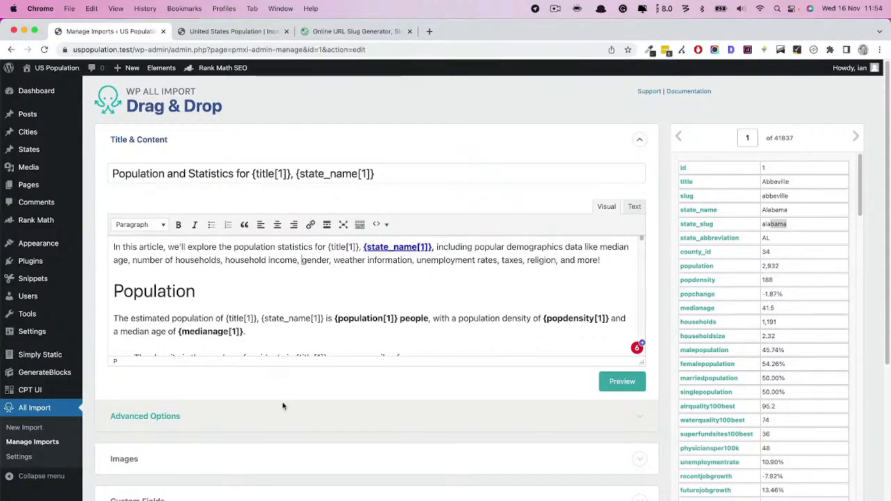
Expand the city template's custom fields and examine the values mapped to city_name, state_name and state_slug.
scroll(287, 408, down, 5)
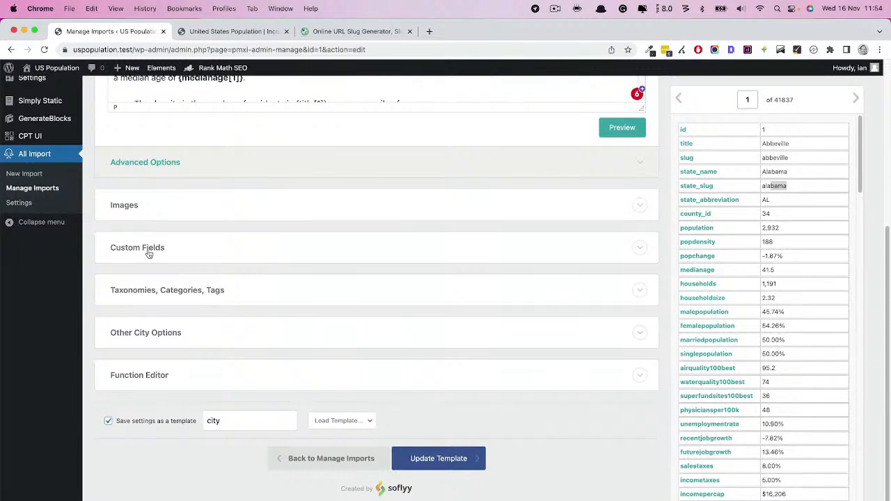
click(147, 253)
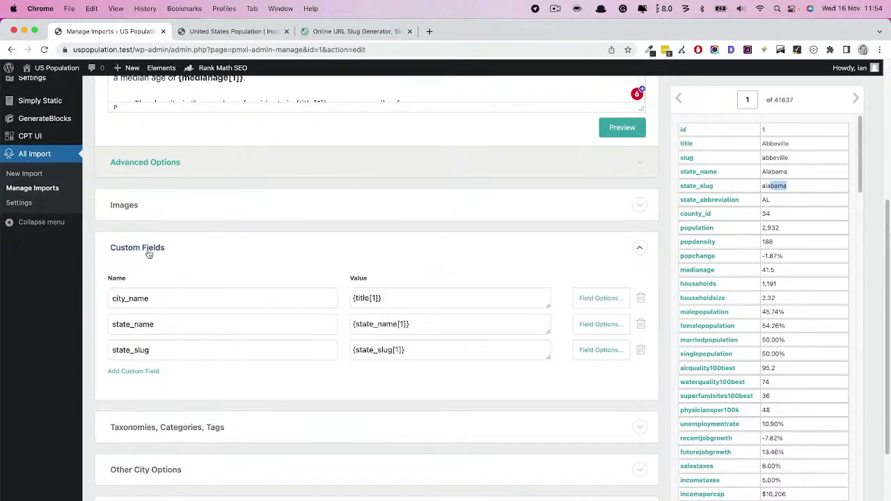
click(270, 303)
click(409, 404)
Open the state.csv import's template and expand its custom fields.
click(34, 192)
click(166, 248)
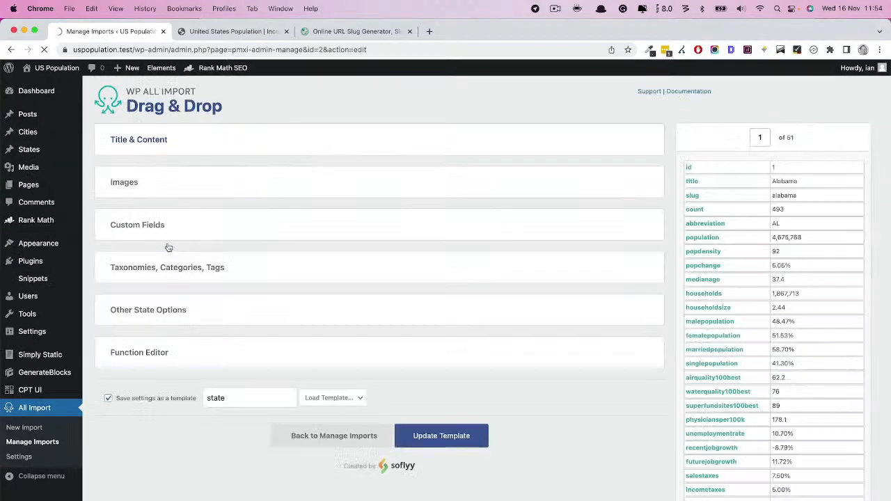
scroll(308, 318, down, 5)
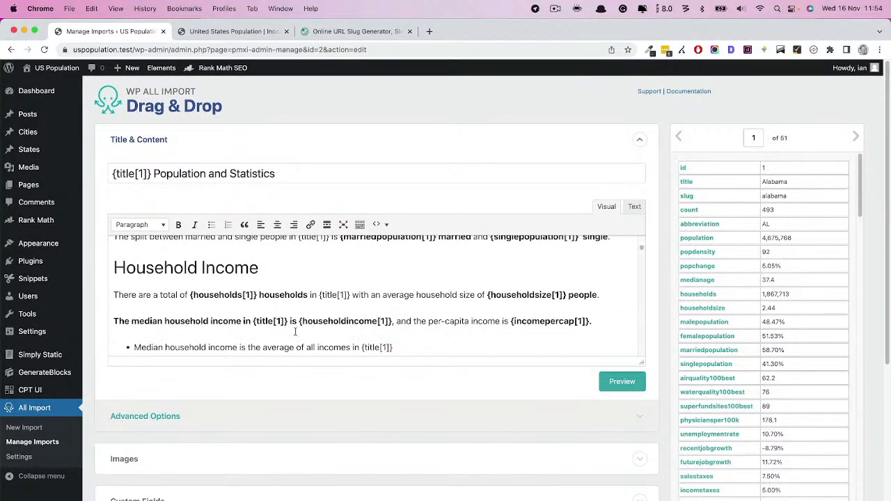
scroll(176, 466, down, 5)
click(153, 295)
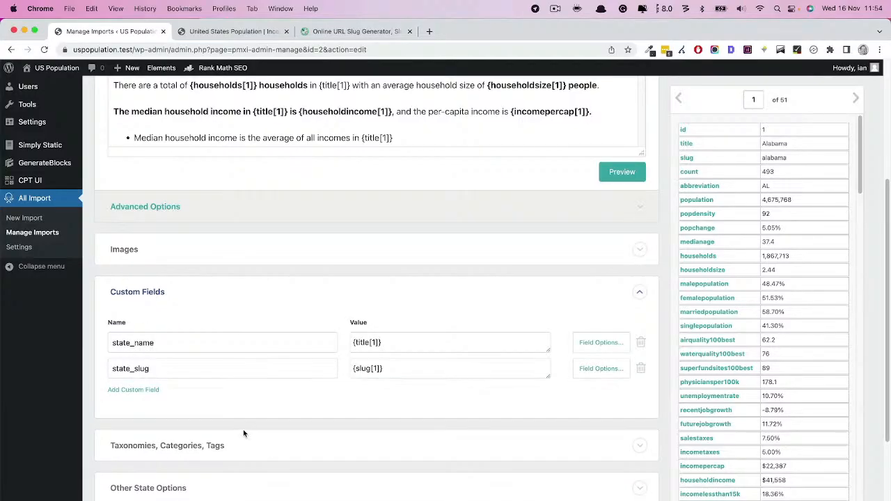
Review the state template's title and the existing field names offered for its state_slug and state_name custom fields.
scroll(167, 356, up, 3)
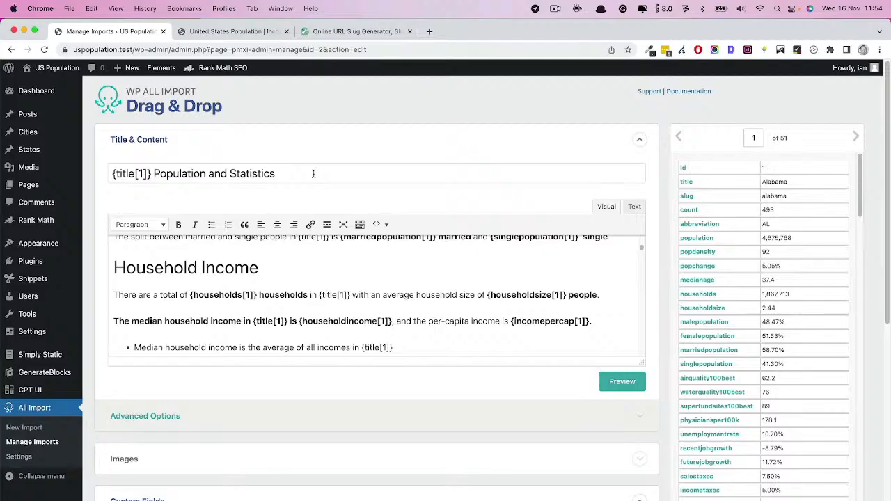
scroll(290, 371, down, 10)
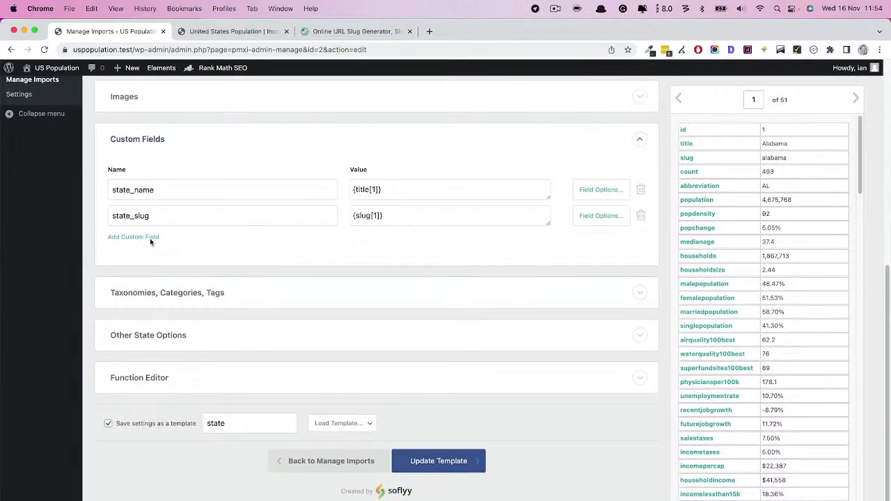
click(178, 215)
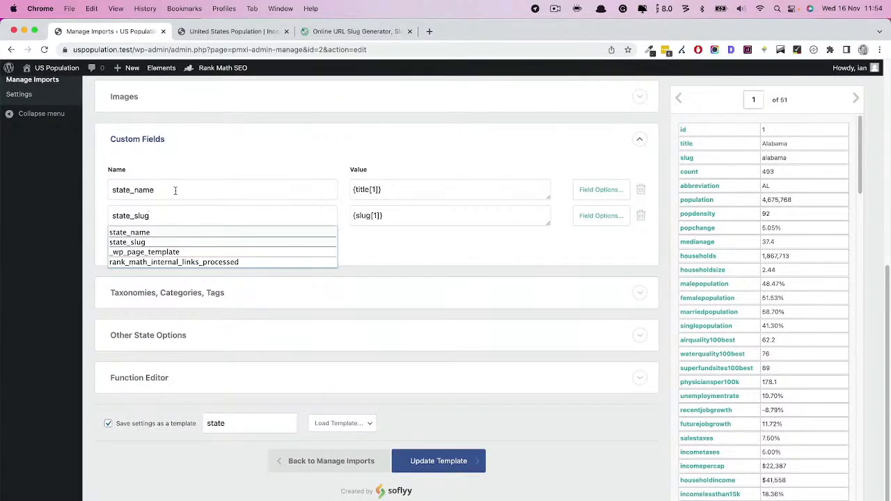
click(176, 190)
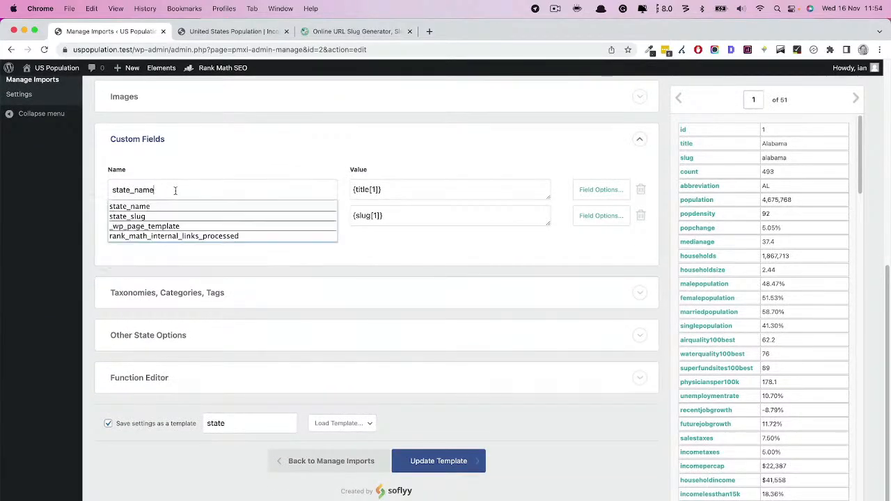
click(617, 481)
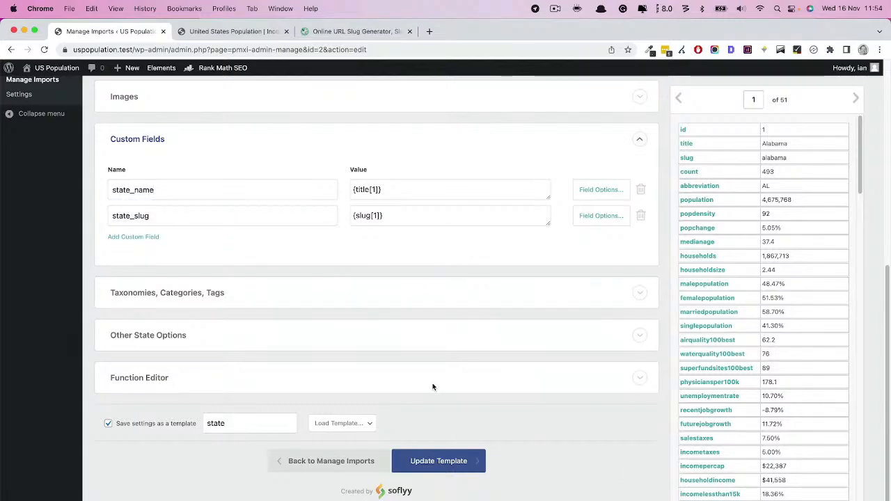
Open the list of installed plugins and highlight the Easy Table of Contents name.
scroll(356, 298, up, 5)
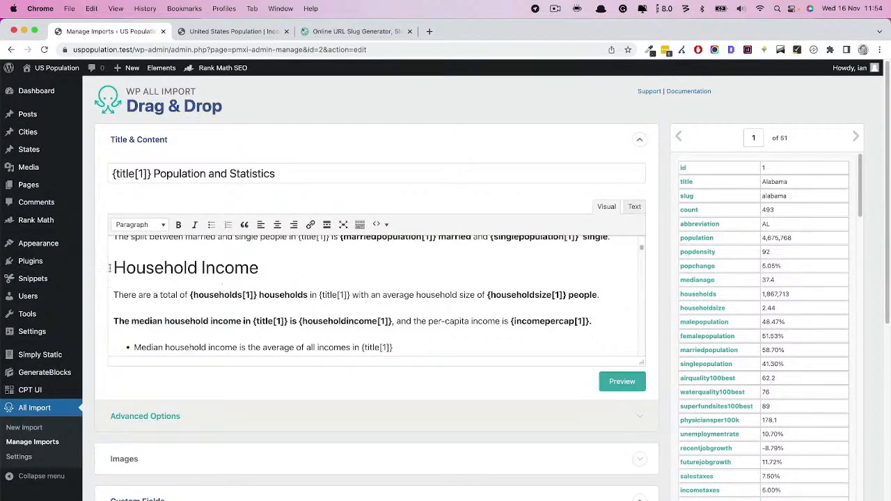
mouse_move(30, 262)
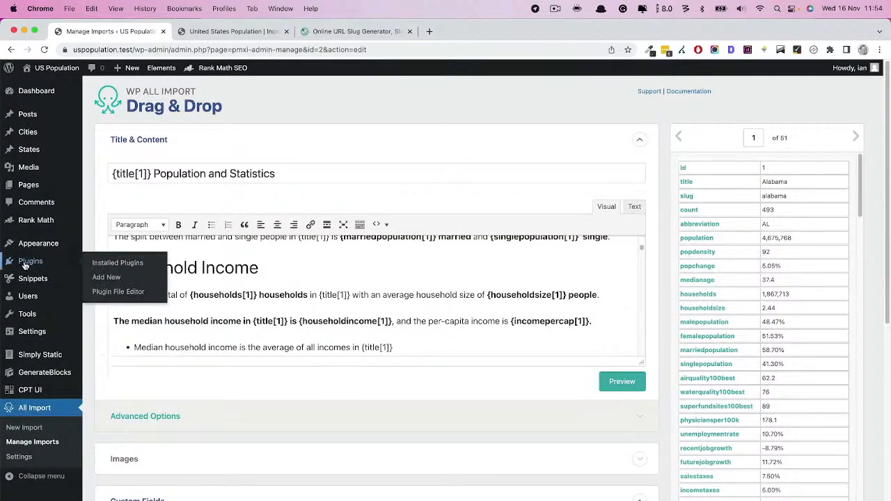
click(115, 265)
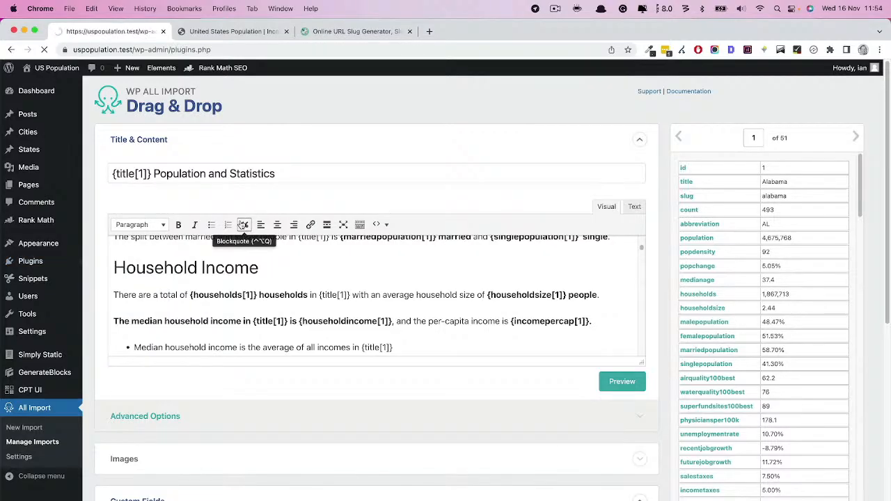
scroll(340, 226, down, 1)
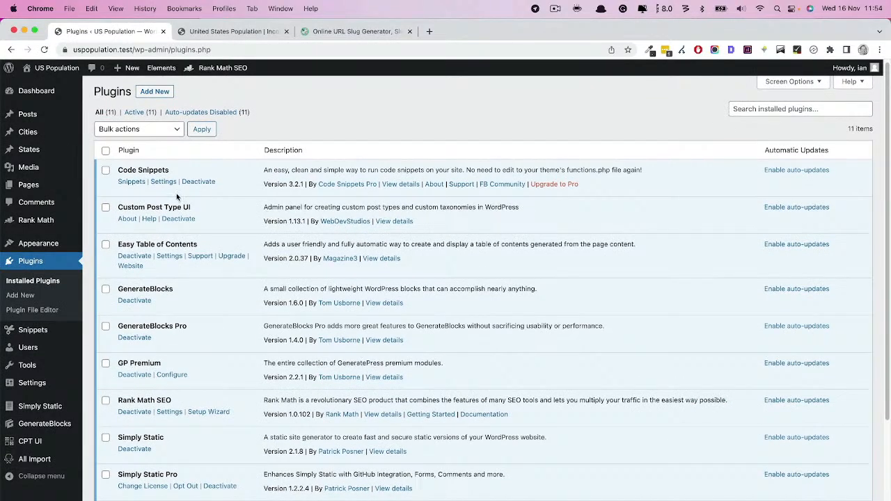
drag(117, 245, 218, 243)
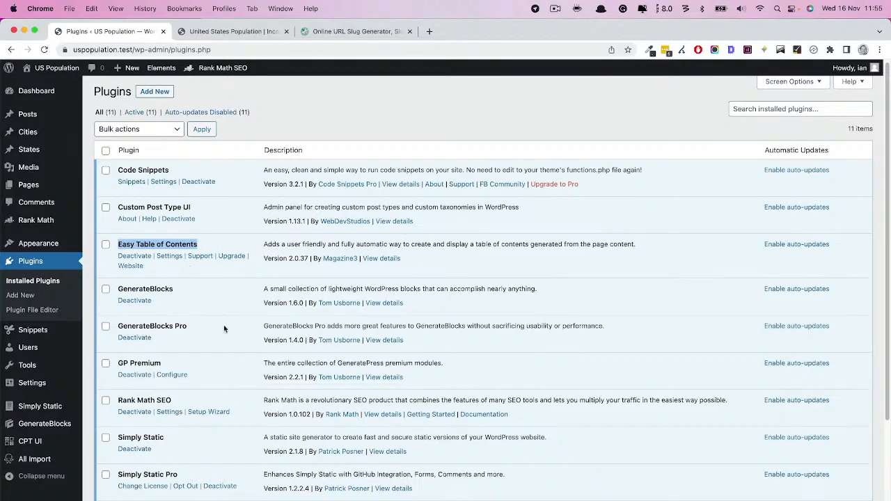
Open the Table of Contents settings and review the post types under Enable Support and Auto Insert.
mouse_move(28, 386)
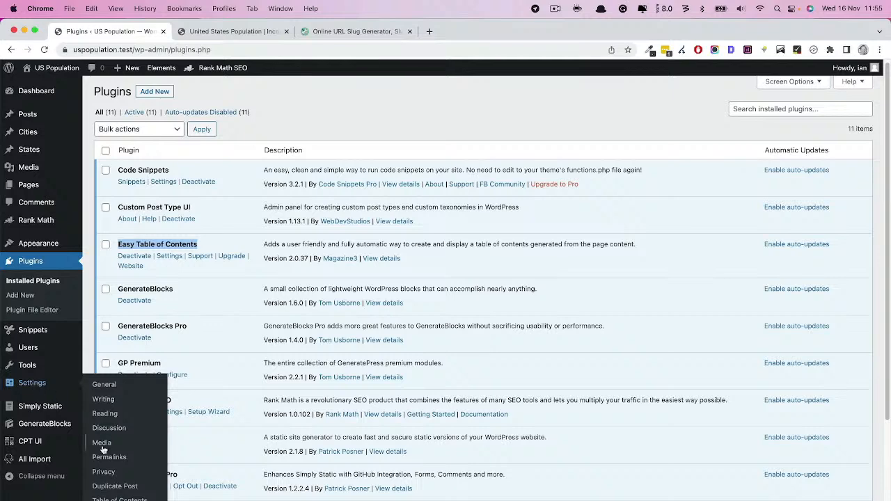
click(111, 497)
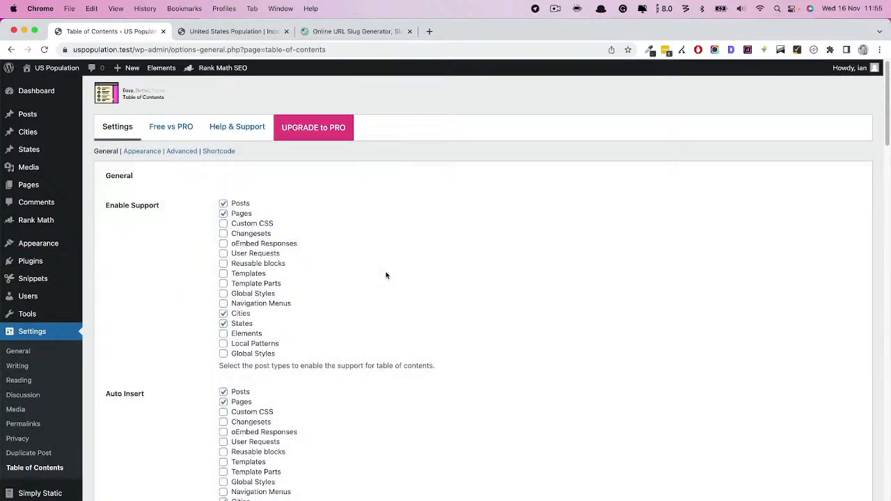
scroll(386, 274, down, 8)
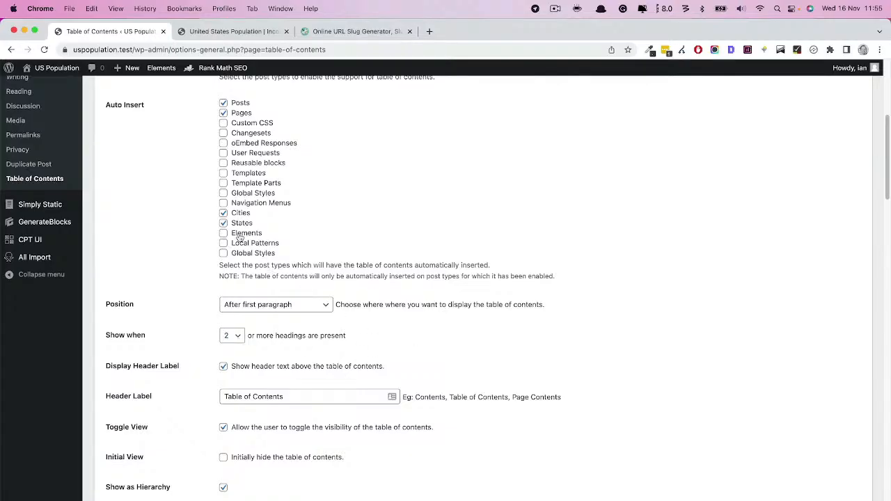
scroll(389, 278, up, 8)
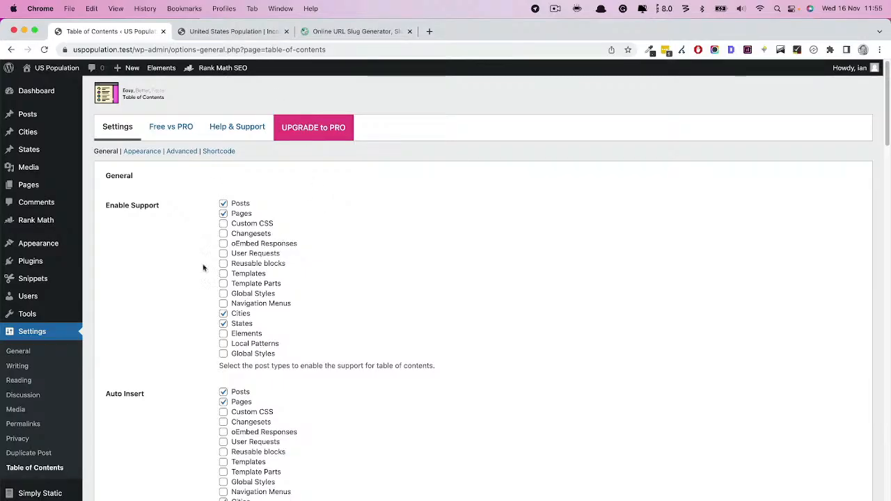
Open the GeneratePress theme options and look through the modules list, including Elements.
mouse_move(35, 282)
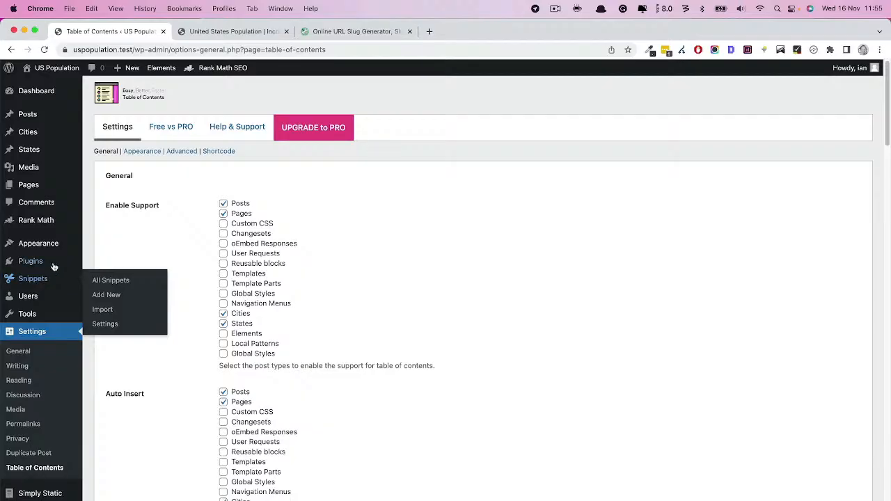
mouse_move(70, 256)
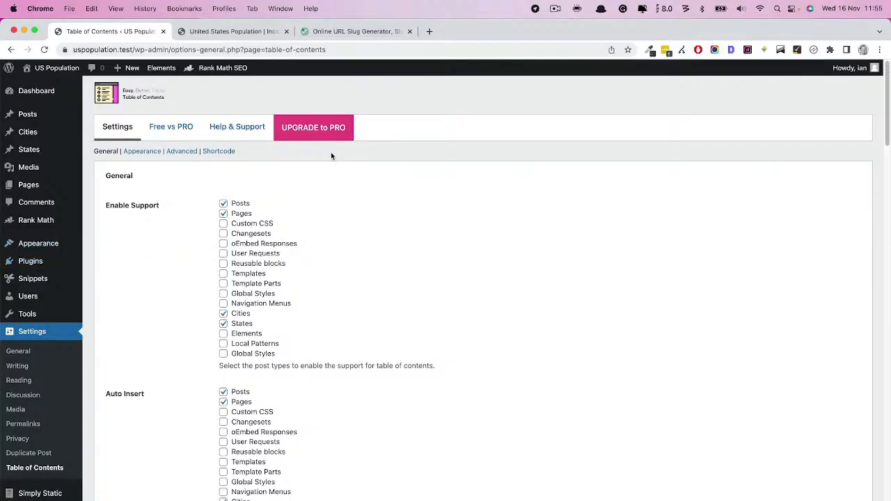
mouse_move(37, 244)
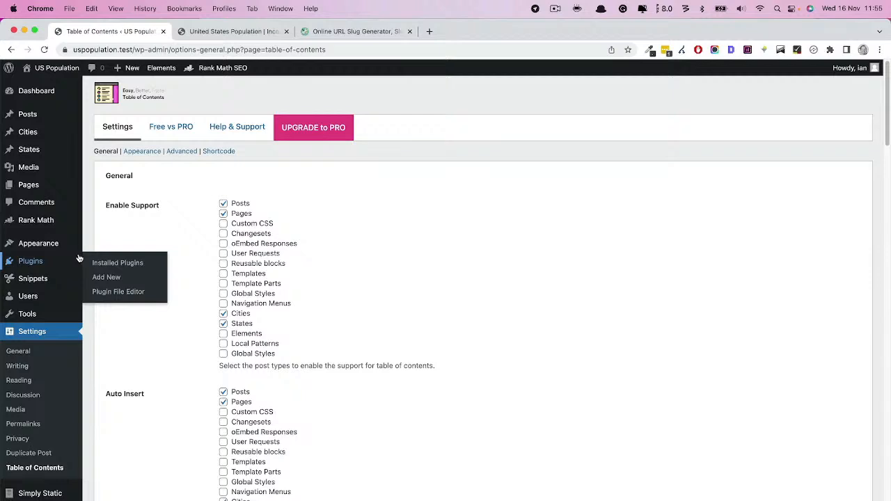
click(135, 266)
mouse_move(43, 250)
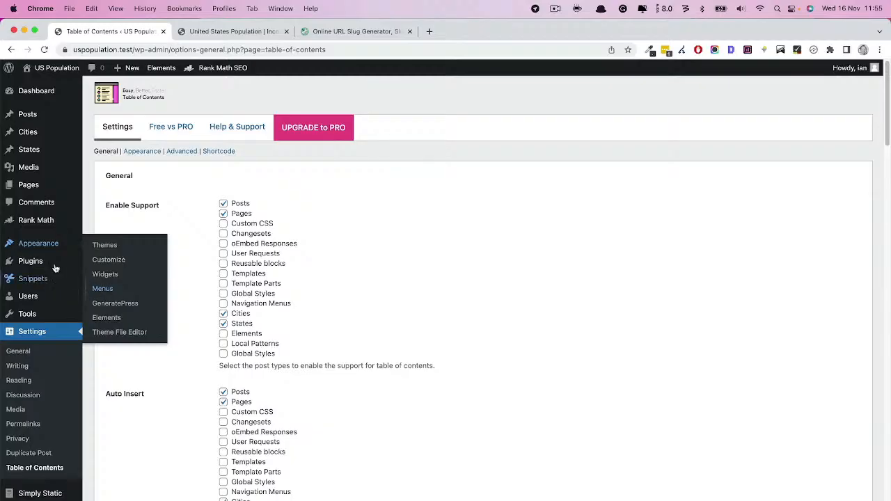
click(124, 308)
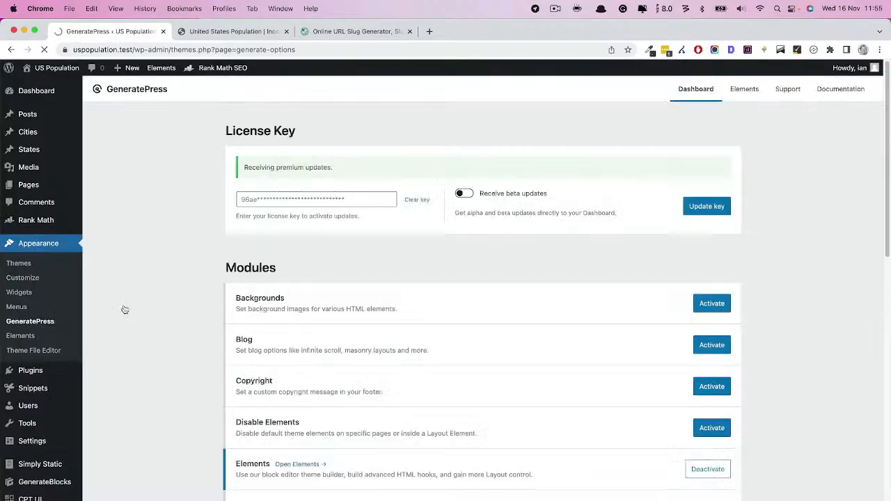
scroll(239, 305, down, 3)
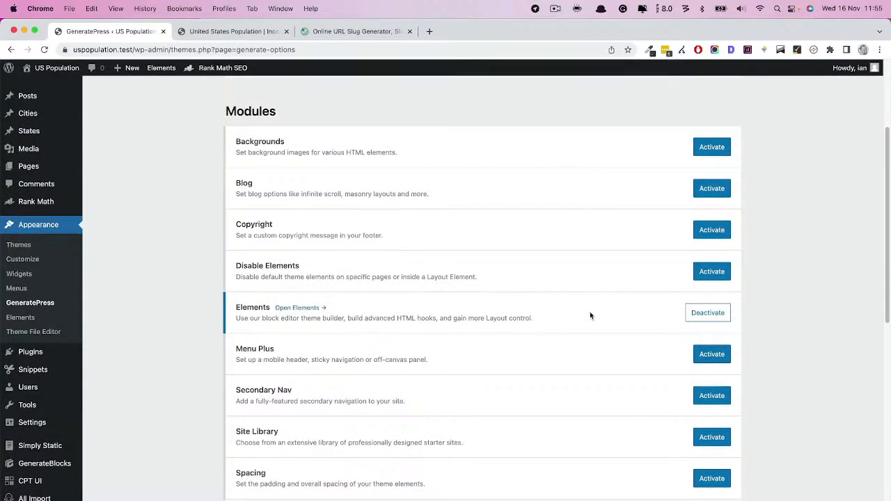